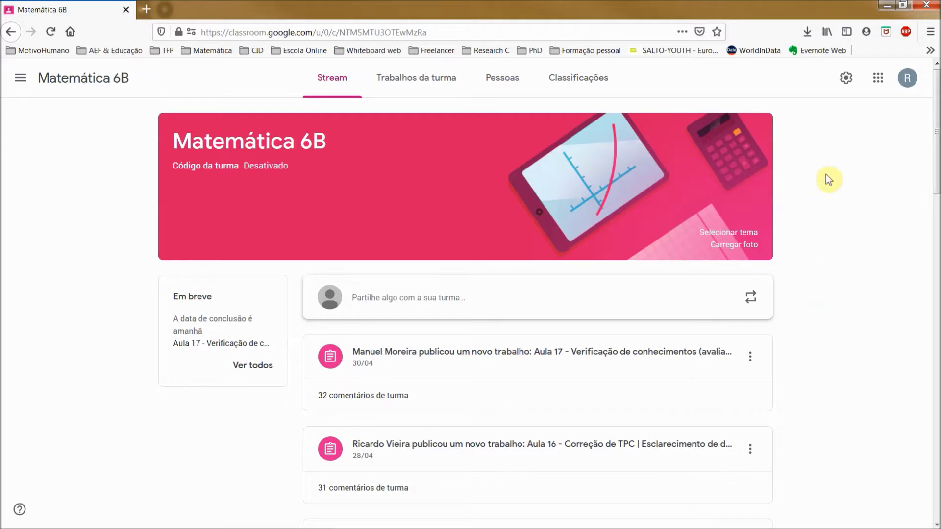
Enlarge the page to 150% and open the class settings for Matemática 6B
key("ctrl+plus")
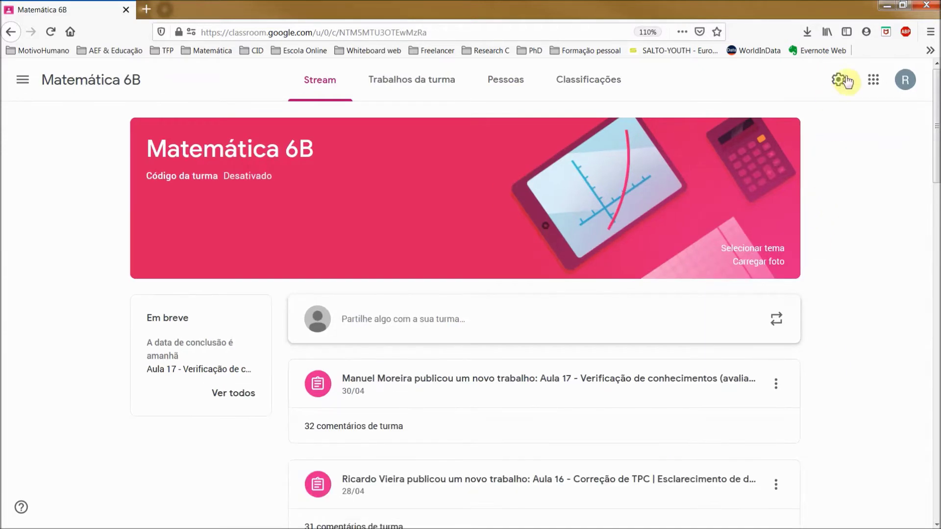
right_click(875, 48)
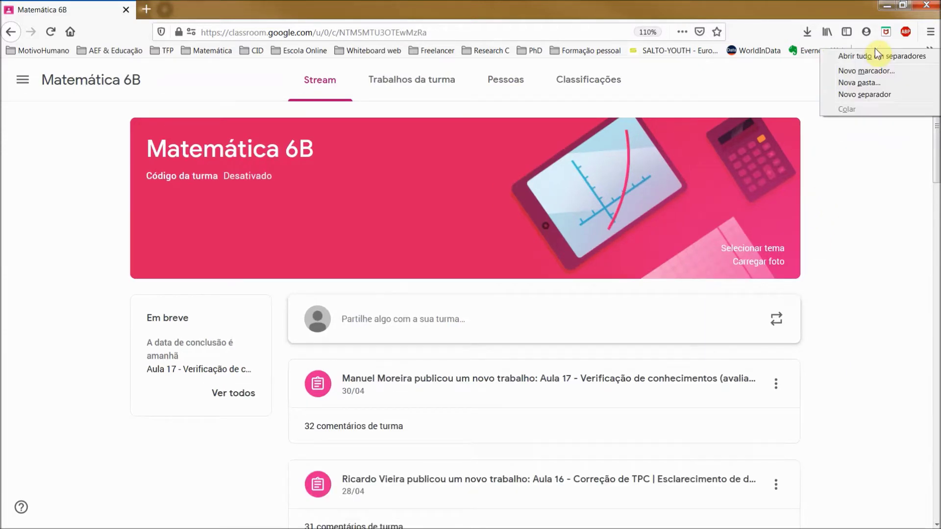
right_click(749, 32)
left_click(778, 76)
key("ctrl+plus")
key("ctrl+plus")
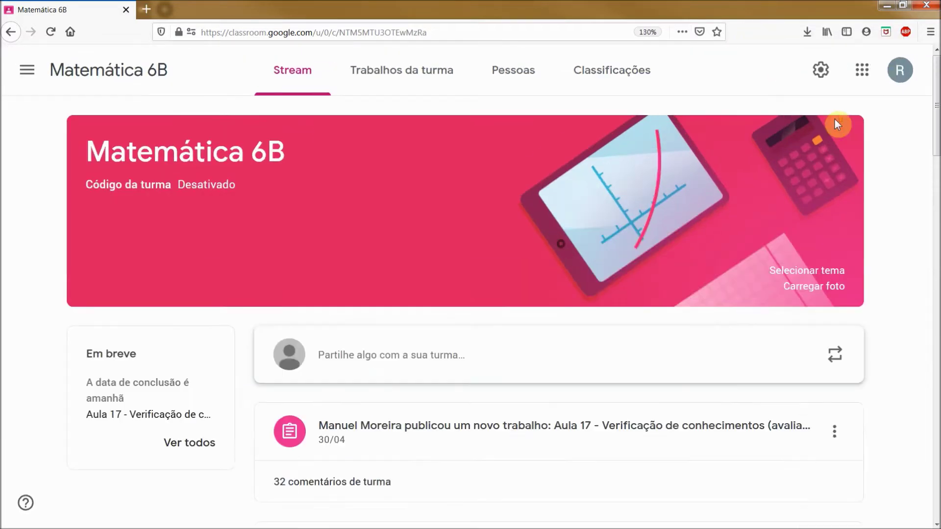
key("ctrl+plus")
key("ctrl+plus")
key("ctrl+plus")
left_click(794, 77)
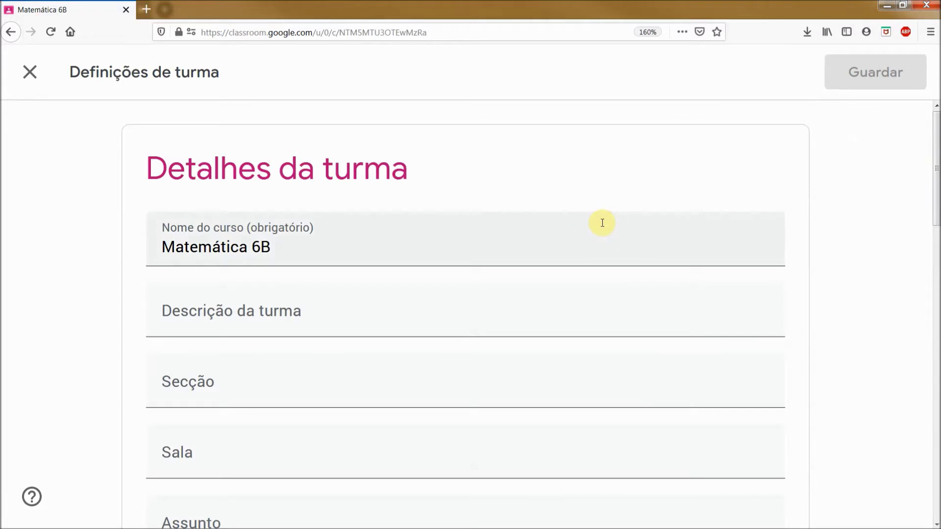
left_click_drag(121, 72, 80, 72)
left_click_drag(198, 69, 216, 69)
left_click(218, 69)
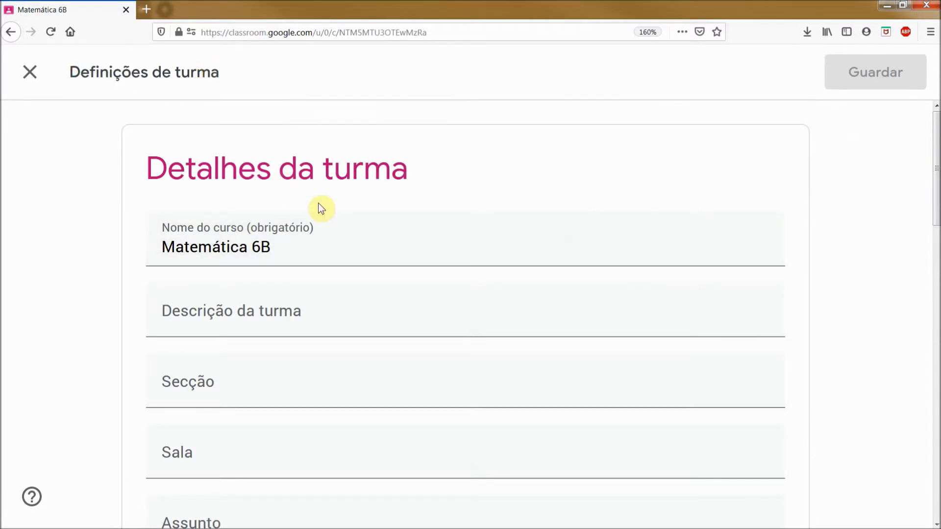
key("ctrl+minus")
Examine the class details fields, including course name, description, section, room and subject
scroll(325, 196, "down", 2)
scroll(315, 399, "up", 2)
left_click_drag(310, 230, 177, 231)
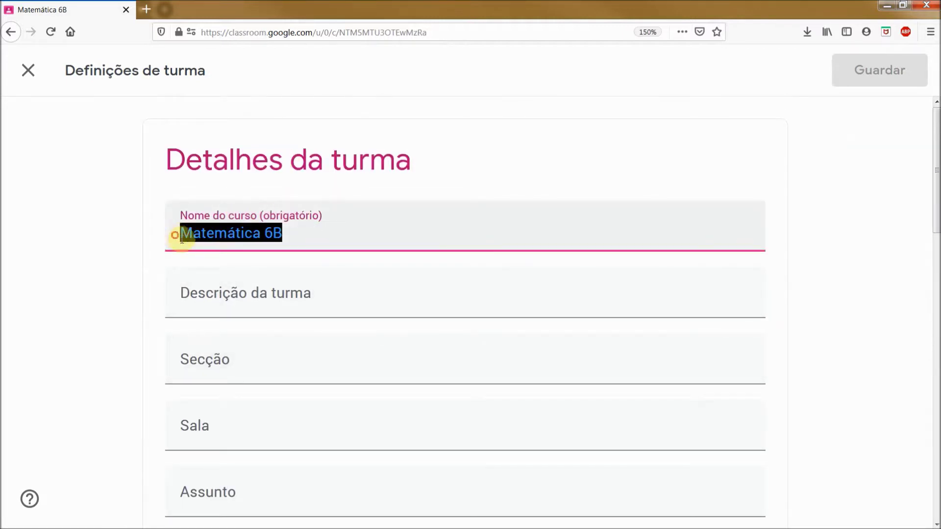
scroll(224, 384, "down", 6)
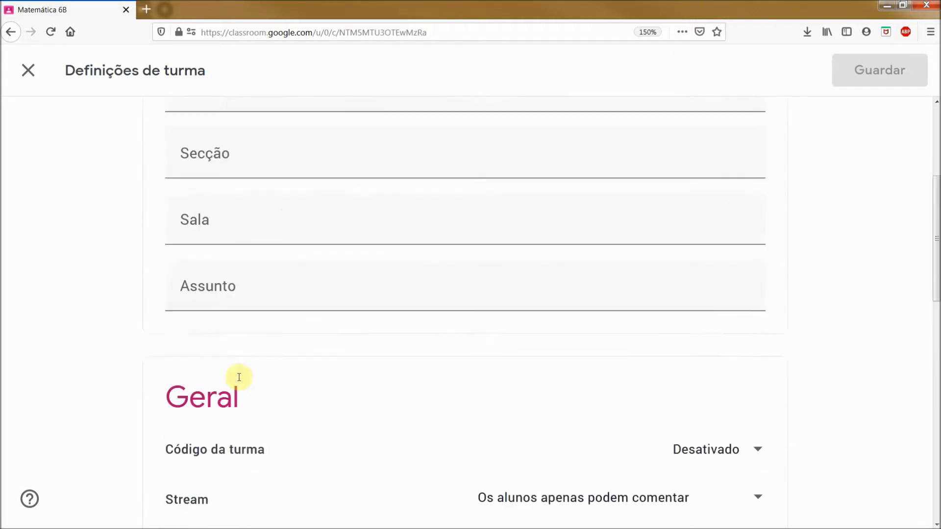
scroll(273, 247, "up", 6)
Examine the Geral, Meet and Classificação sections of the class settings, including the Stream and tutor summary options
scroll(279, 269, "down", 8)
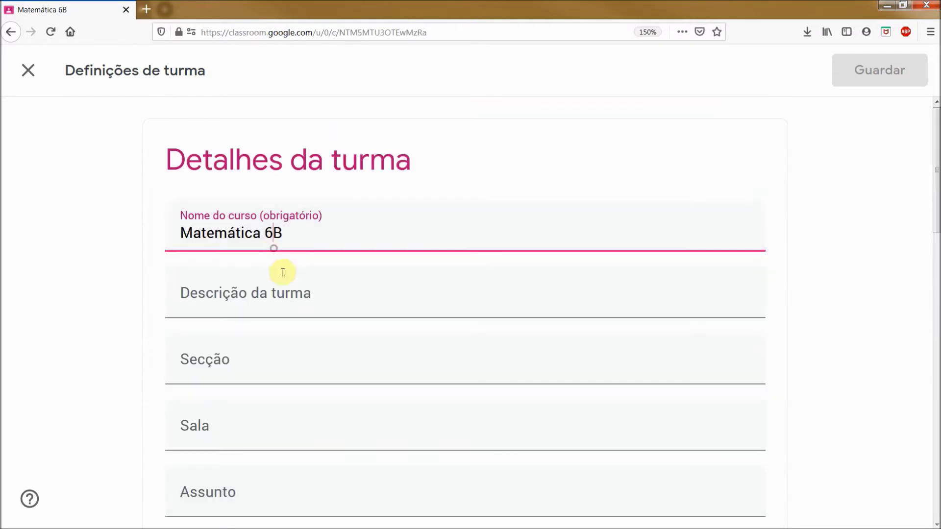
scroll(283, 234, "down", 2)
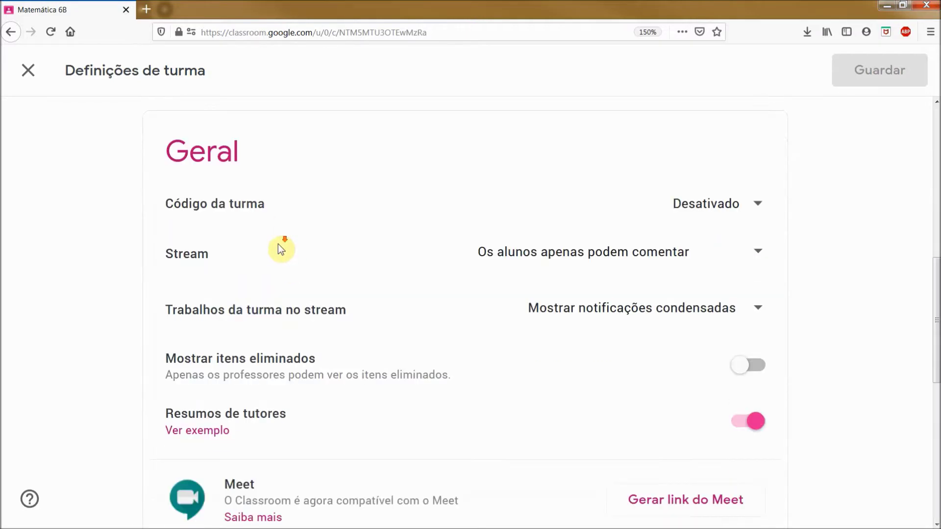
scroll(342, 177, "up", 2)
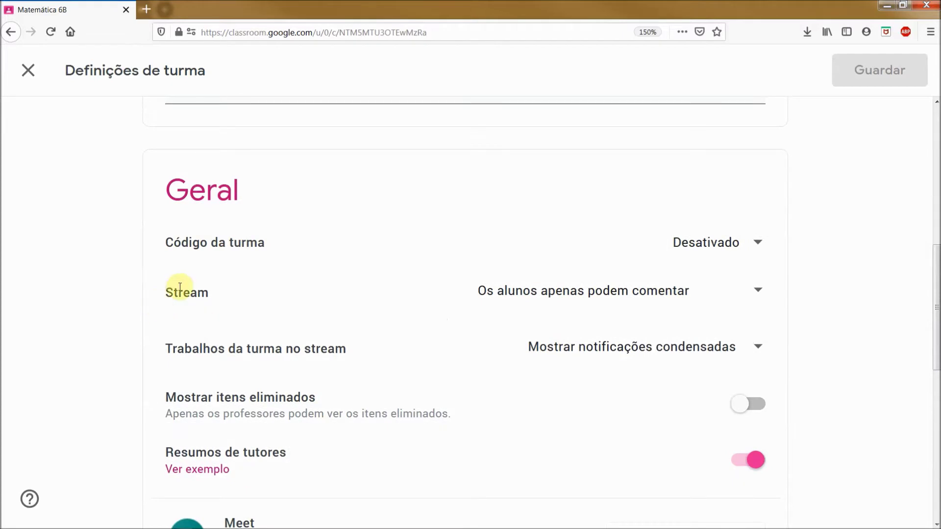
left_click_drag(163, 293, 208, 293)
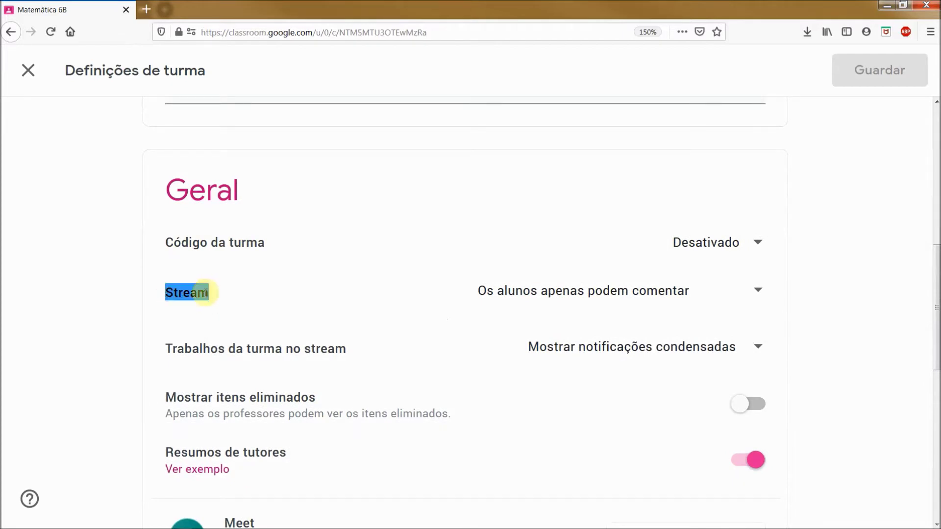
left_click(222, 349)
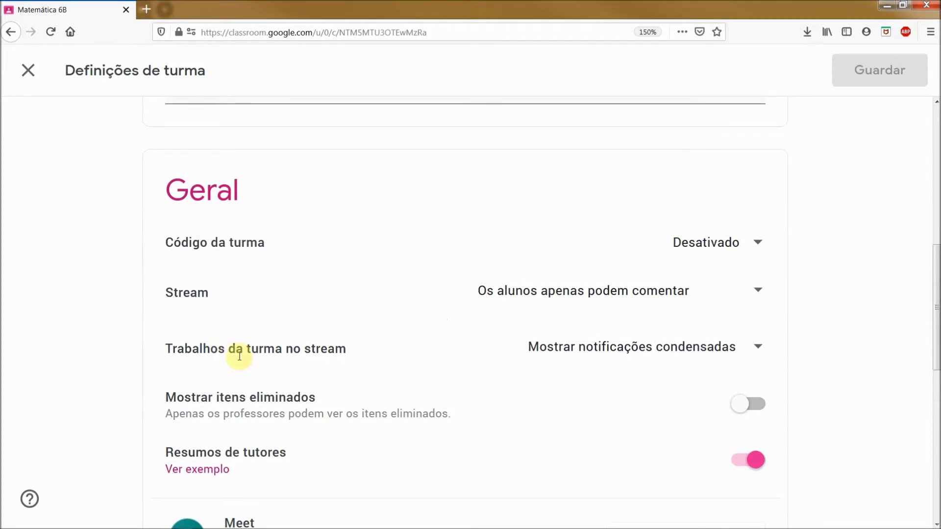
scroll(240, 354, "down", 2)
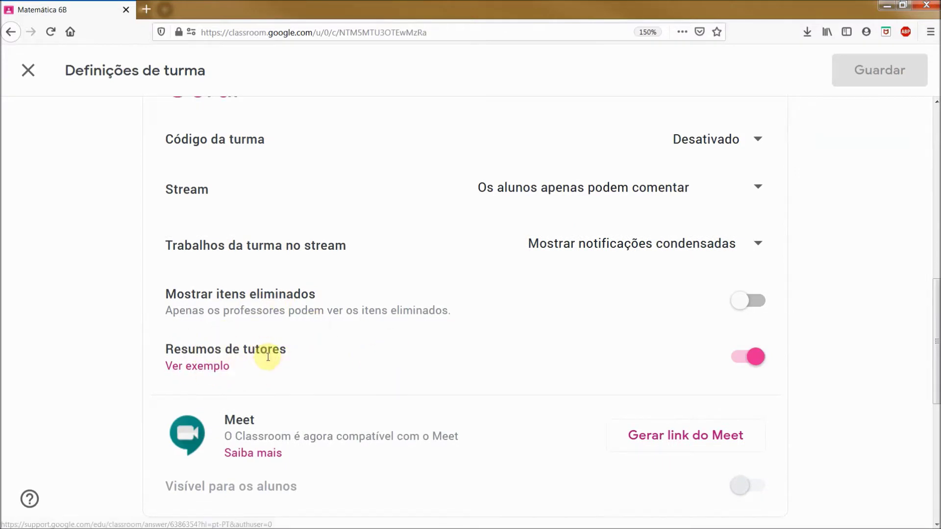
scroll(267, 362, "down", 2)
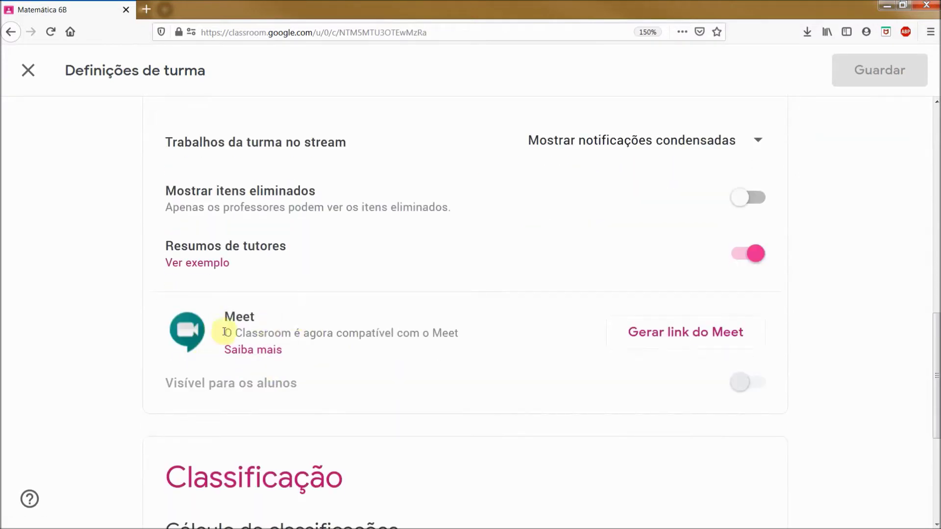
scroll(234, 341, "down", 4)
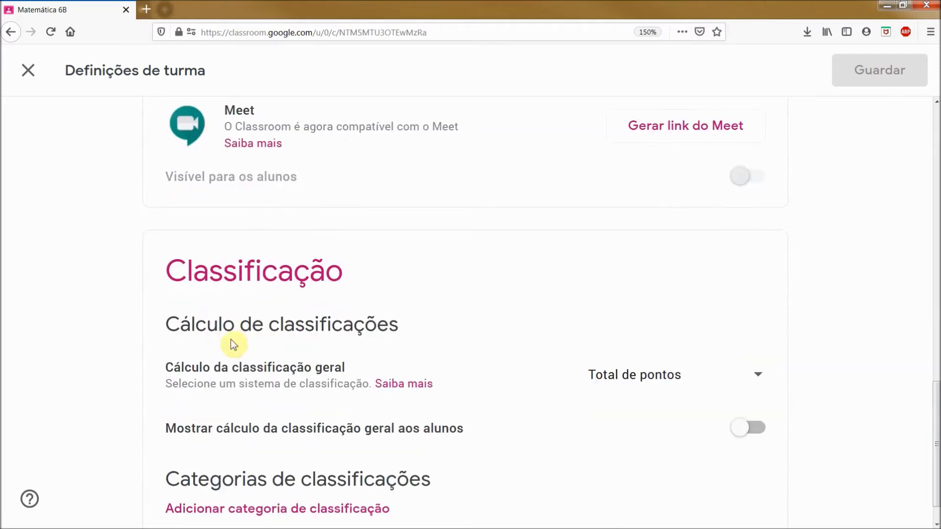
scroll(234, 344, "down", 1)
scroll(234, 345, "up", 10)
scroll(230, 342, "up", 3)
scroll(231, 341, "down", 7)
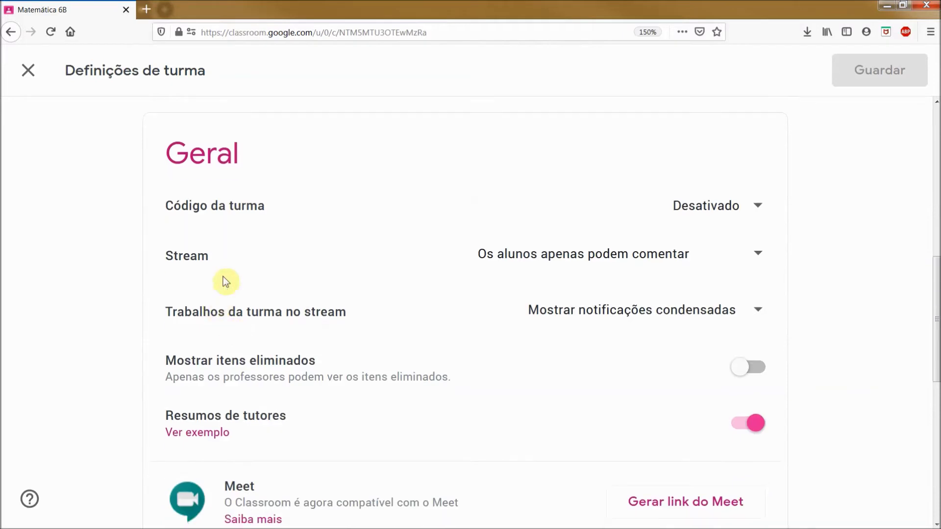
Activate the class code in the Geral settings and leave the class settings
left_click_drag(166, 204, 265, 206)
left_click(755, 210)
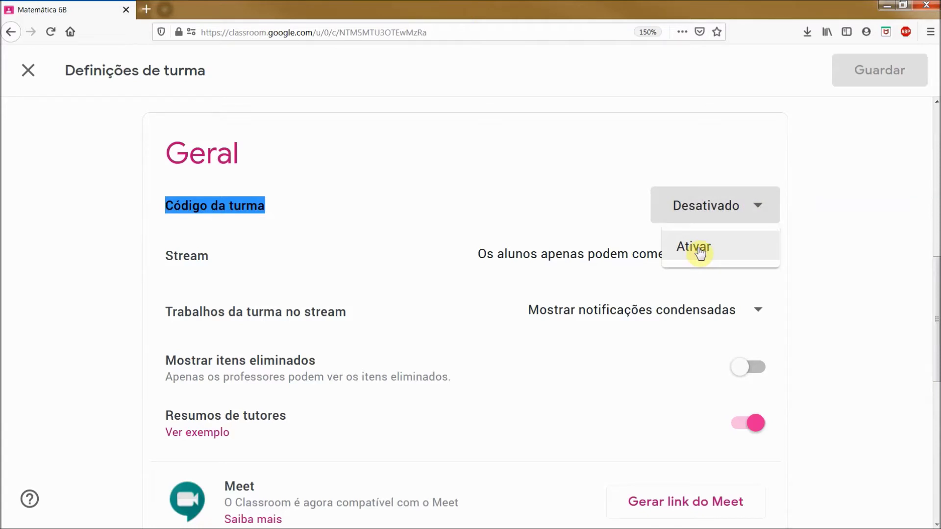
left_click(705, 200)
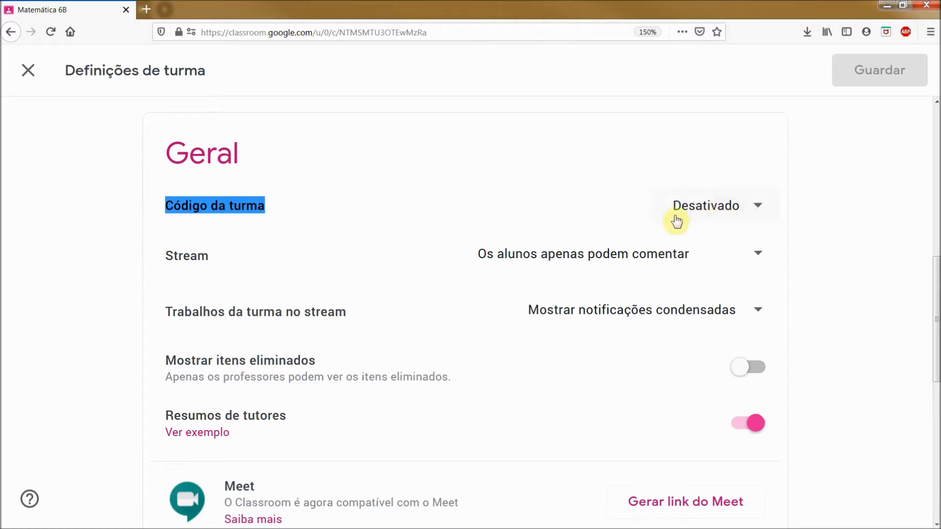
left_click(32, 76)
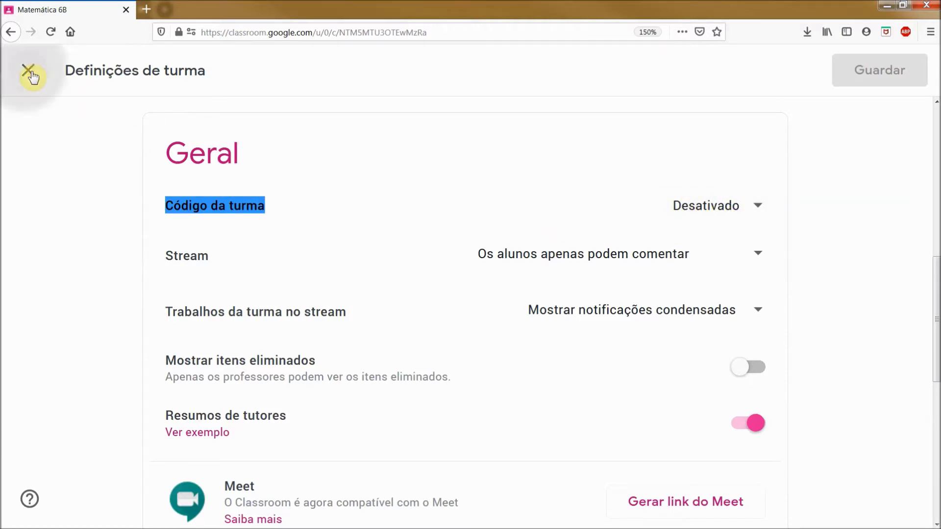
left_click(709, 205)
left_click(700, 255)
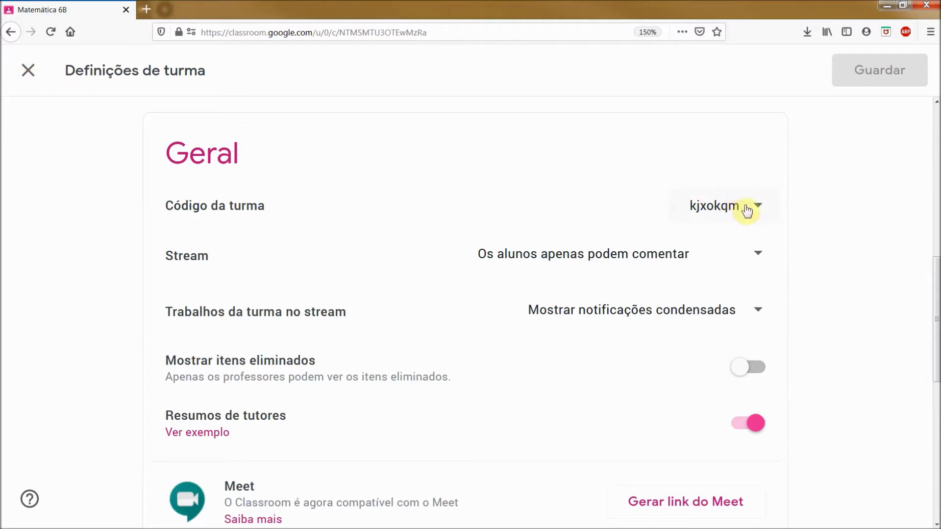
left_click(21, 64)
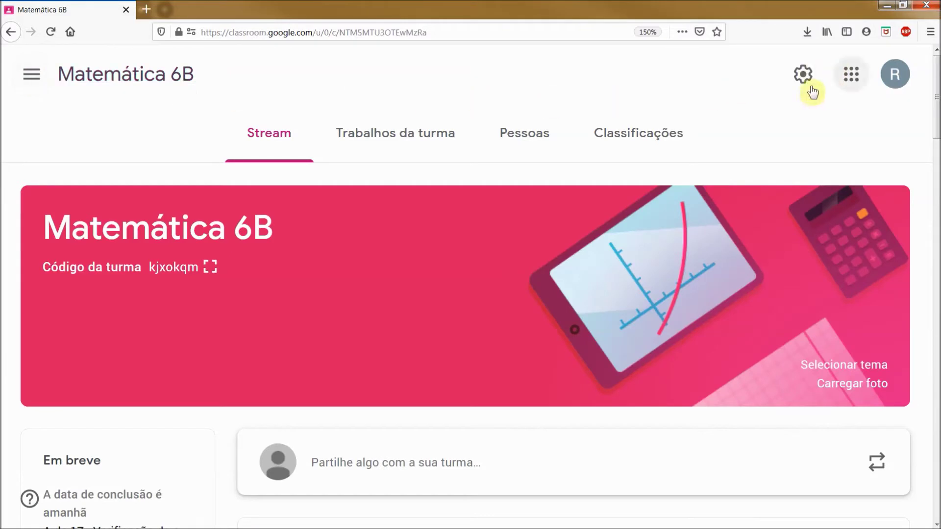
View the class's people list and its student invitation form, cancelling without inviting anyone
left_click(527, 139)
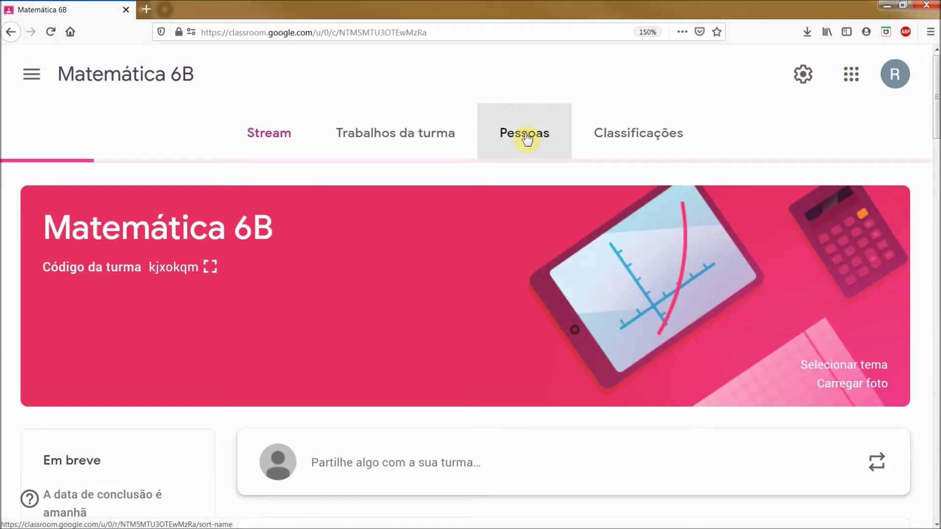
scroll(527, 193, "down", 4)
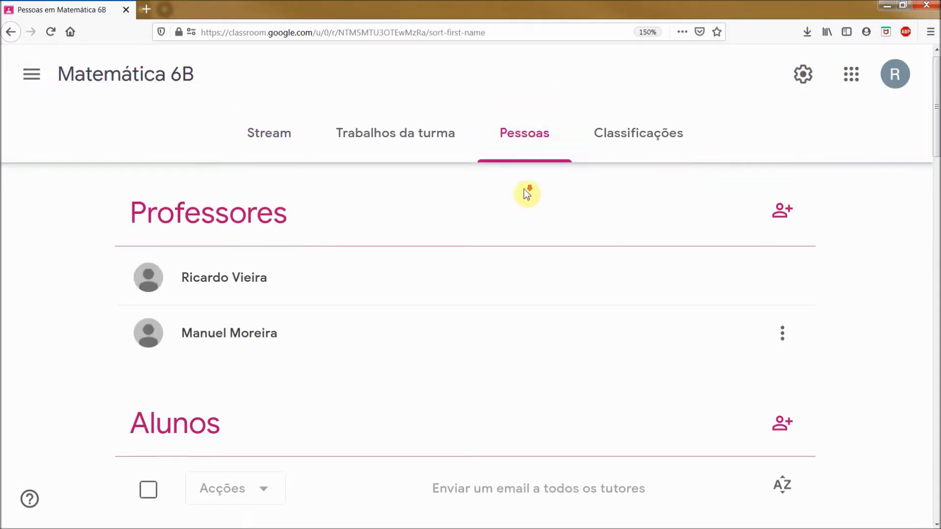
left_click(776, 237)
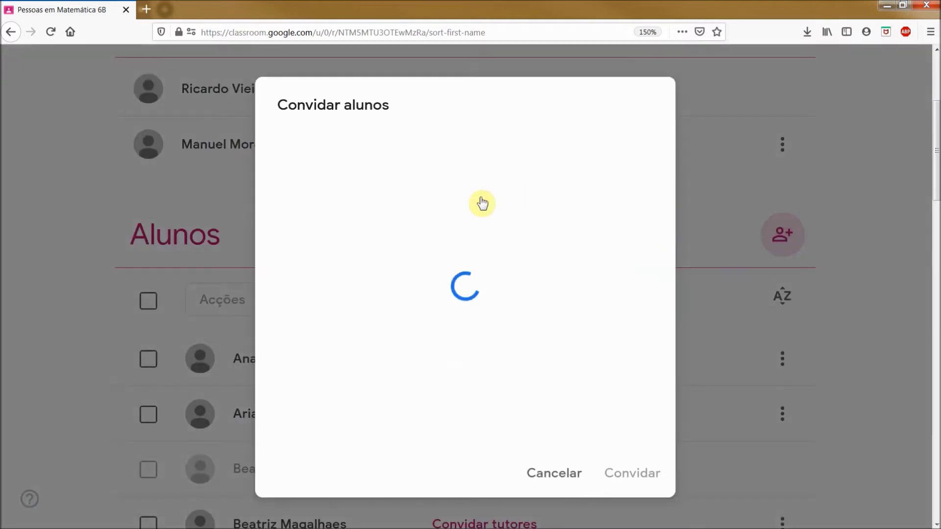
left_click(543, 454)
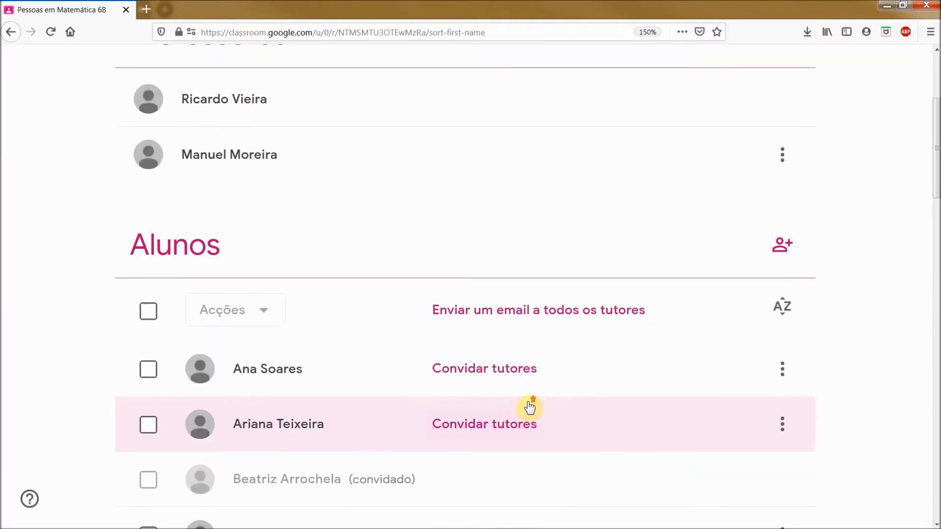
scroll(529, 408, "up", 4)
scroll(520, 401, "down", 2)
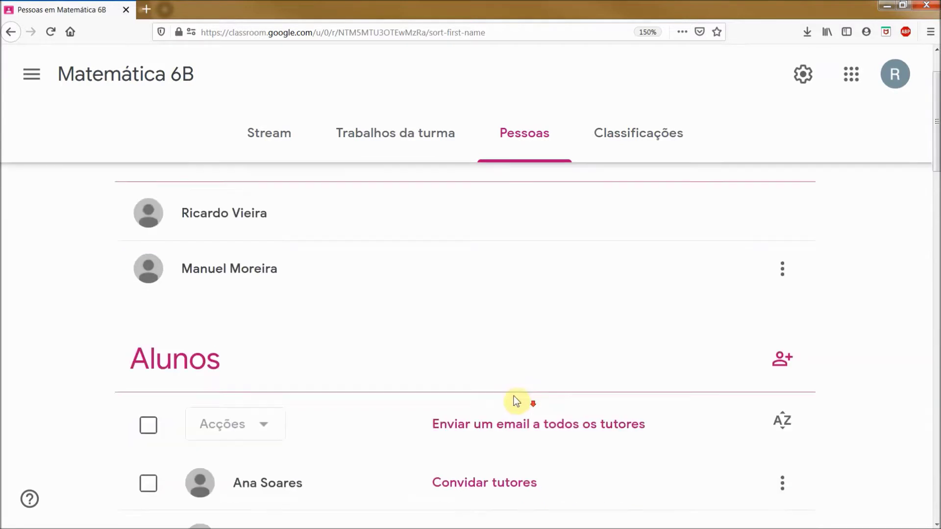
left_click(34, 74)
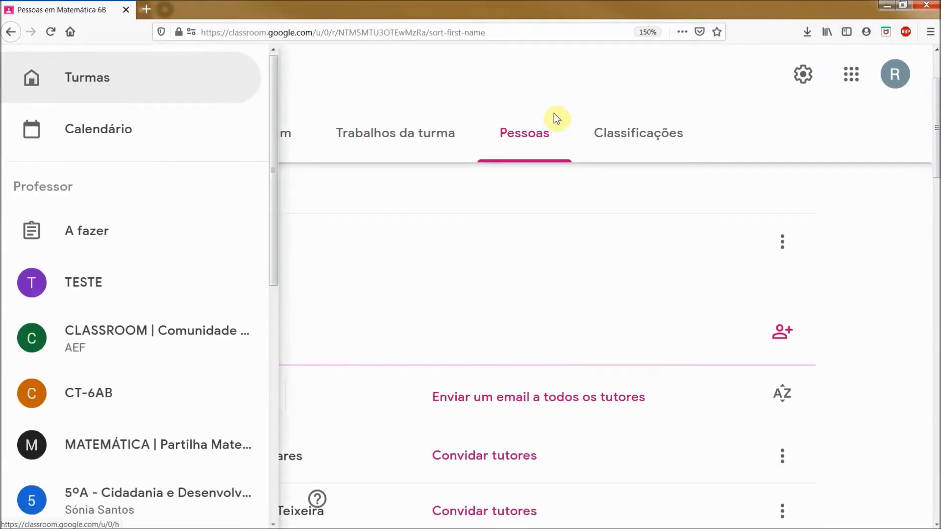
Reopen the class settings and deactivate the class code in the Geral section
left_click(802, 78)
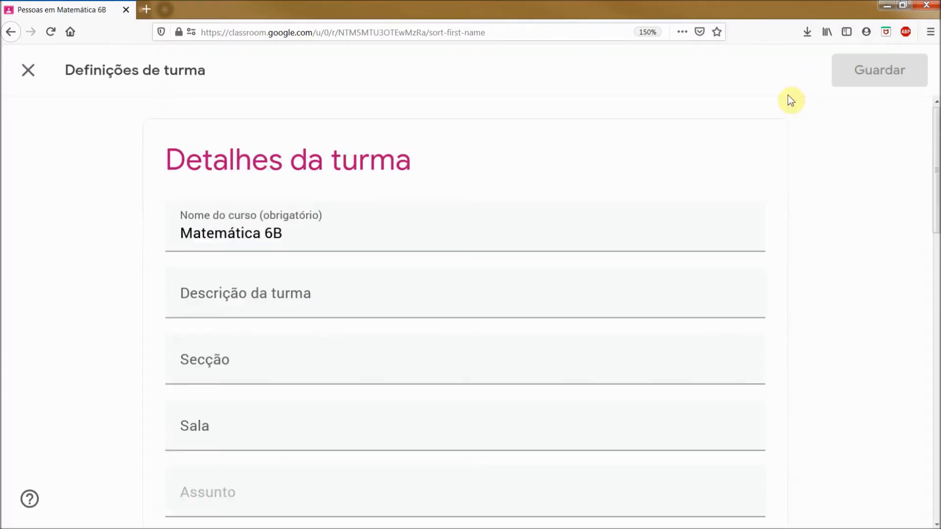
scroll(626, 201, "down", 1)
scroll(627, 201, "down", 7)
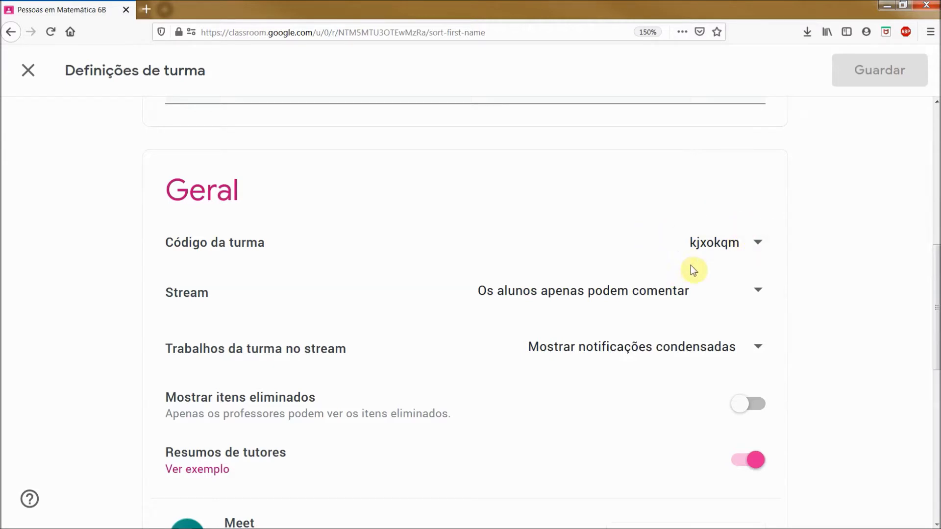
left_click(757, 245)
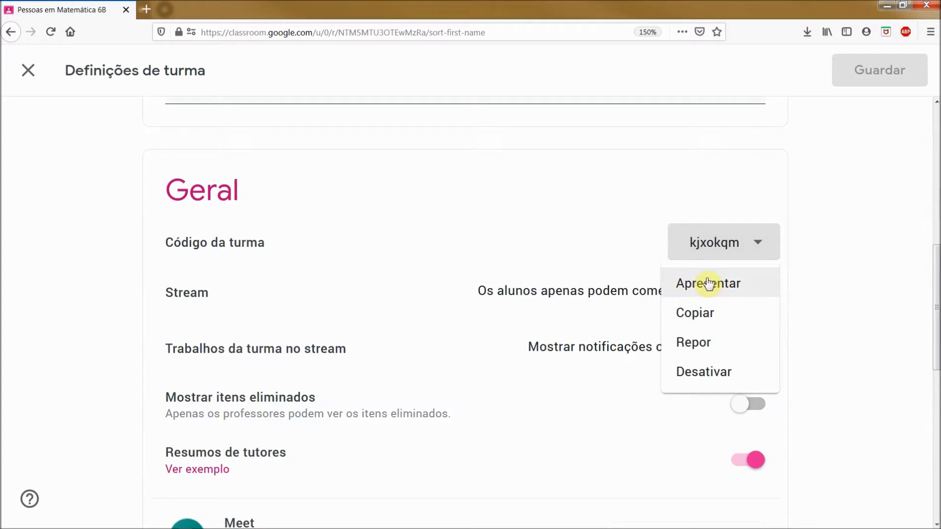
left_click(723, 379)
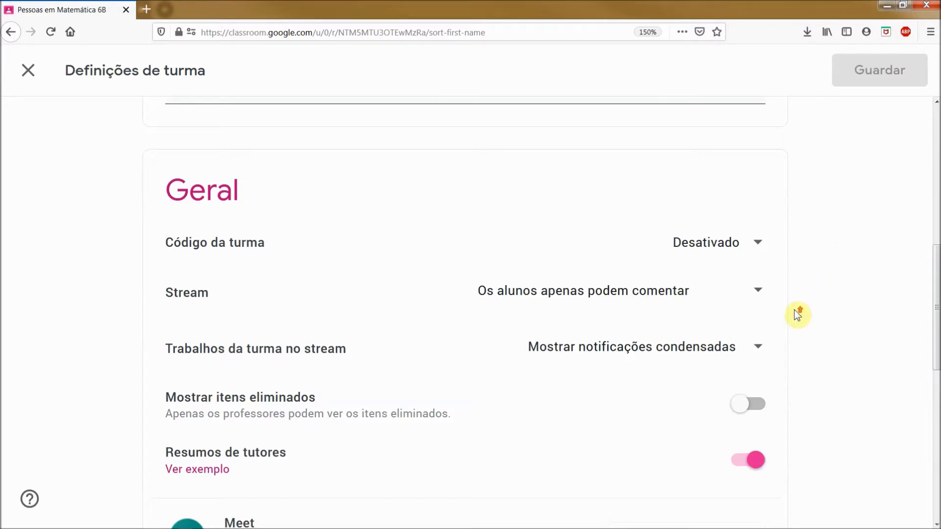
Check the Stream posting and commenting permission options, leave the class settings, and view the class Stream
scroll(798, 315, "up", 4)
scroll(797, 315, "down", 4)
left_click(762, 298)
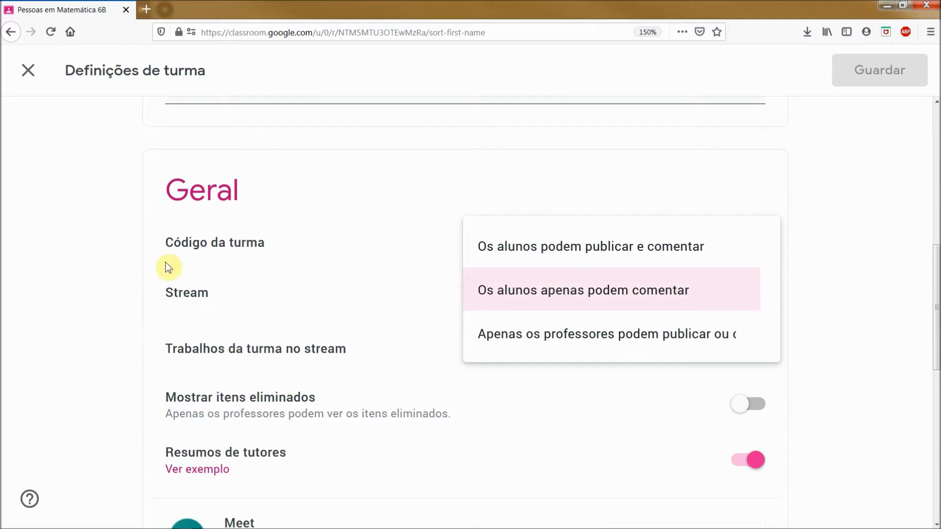
left_click(25, 77)
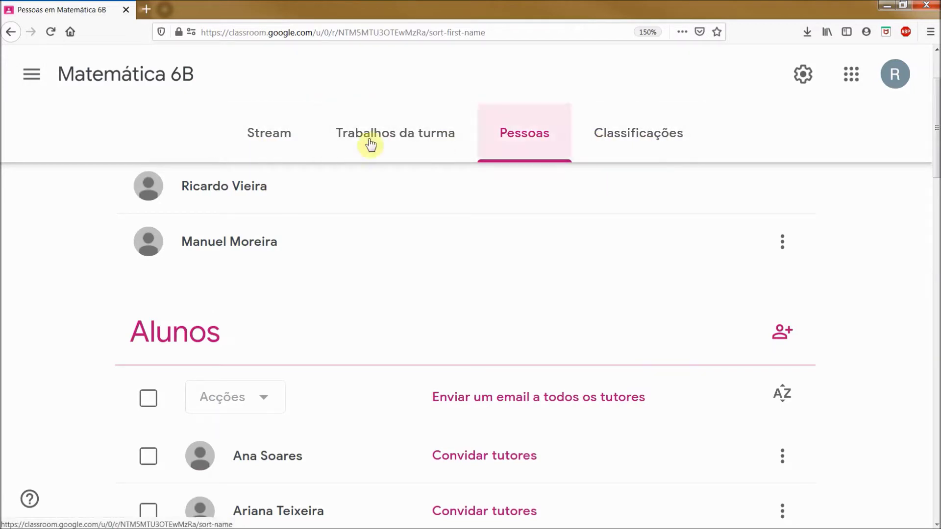
left_click(274, 142)
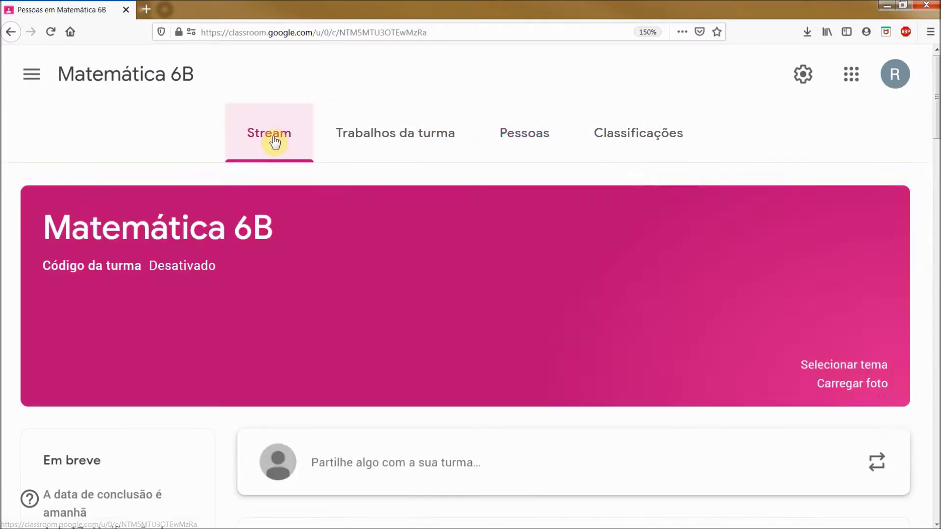
scroll(489, 337, "down", 5)
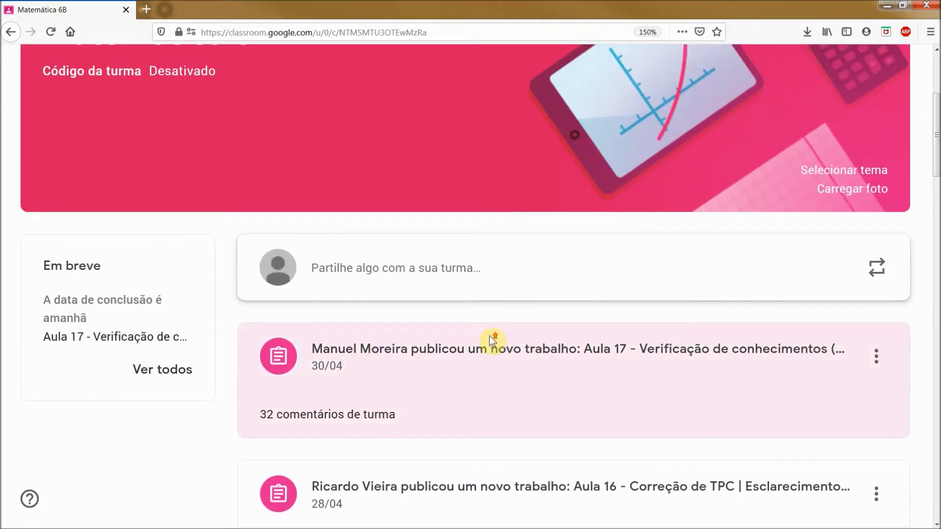
View the class's Trabalhos da turma page and expand the TUTORIAIS question in the Ensino à Distância topic
scroll(490, 338, "up", 5)
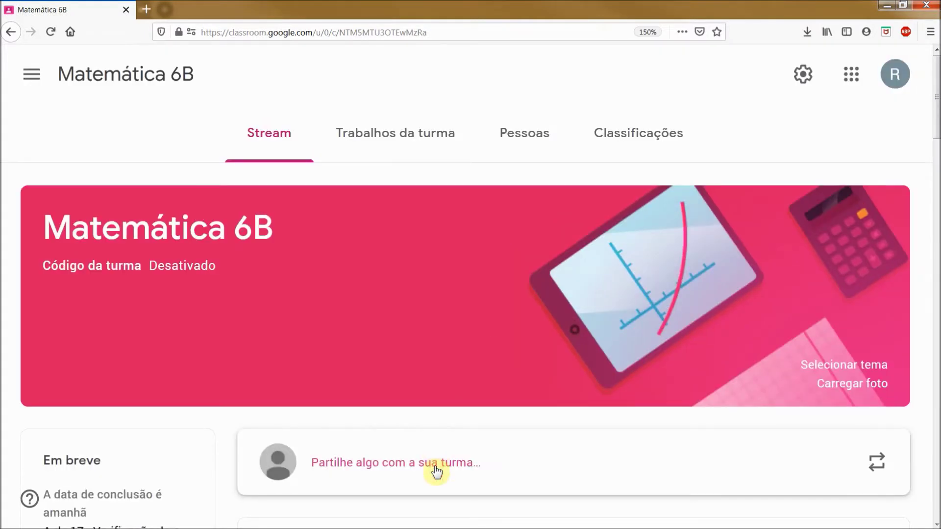
scroll(484, 471, "down", 2)
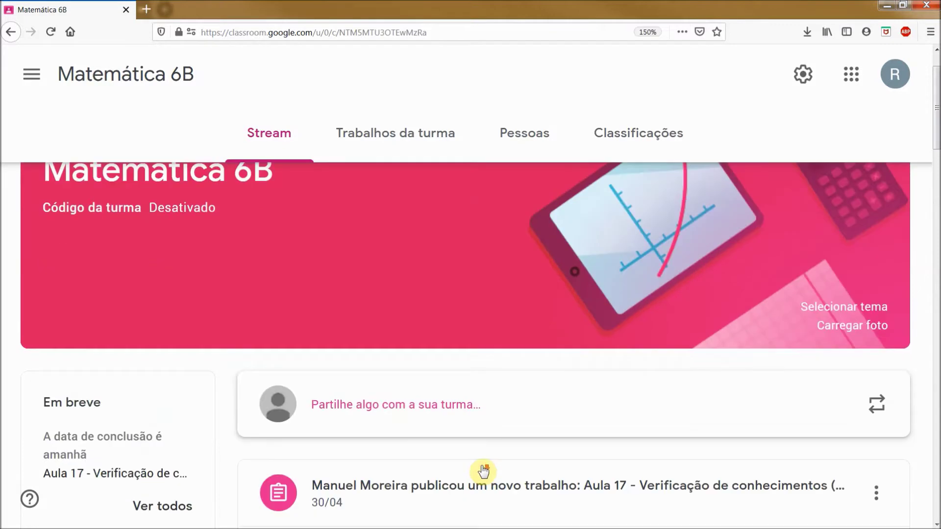
scroll(483, 471, "up", 2)
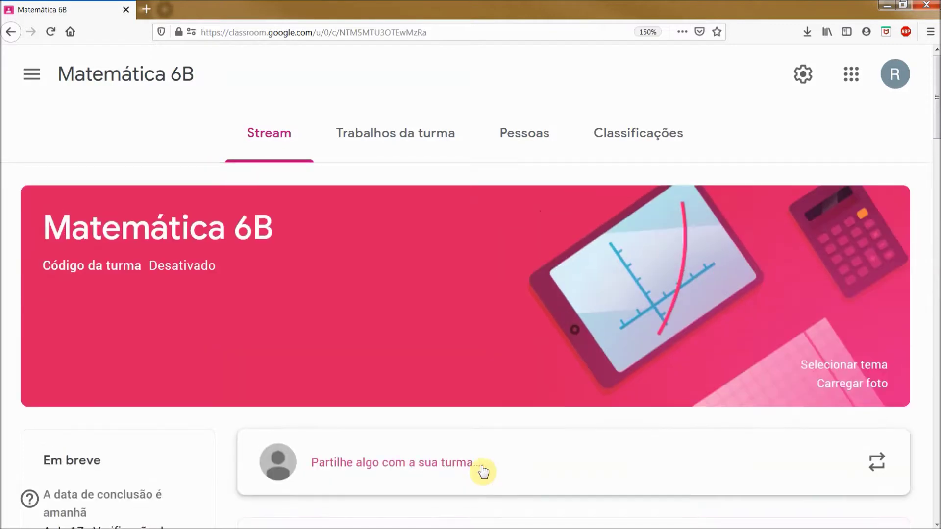
left_click(416, 149)
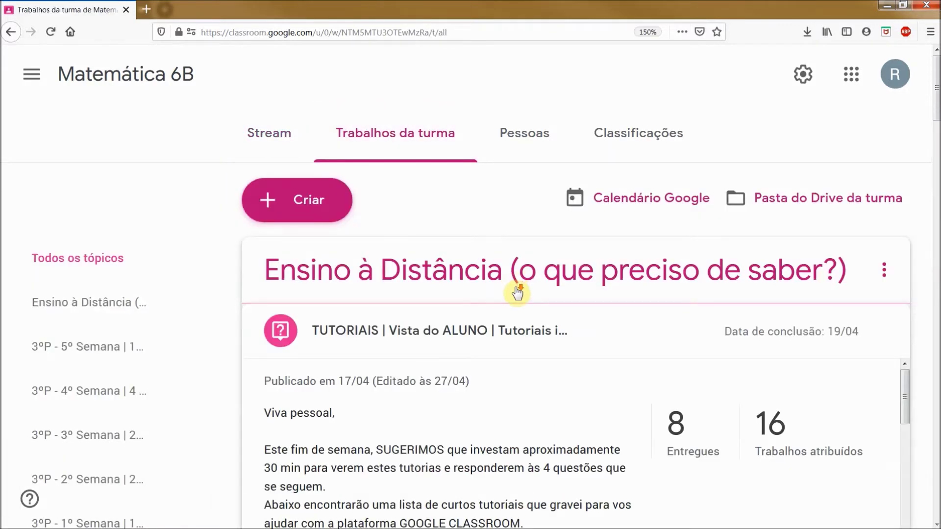
key("ctrl+minus")
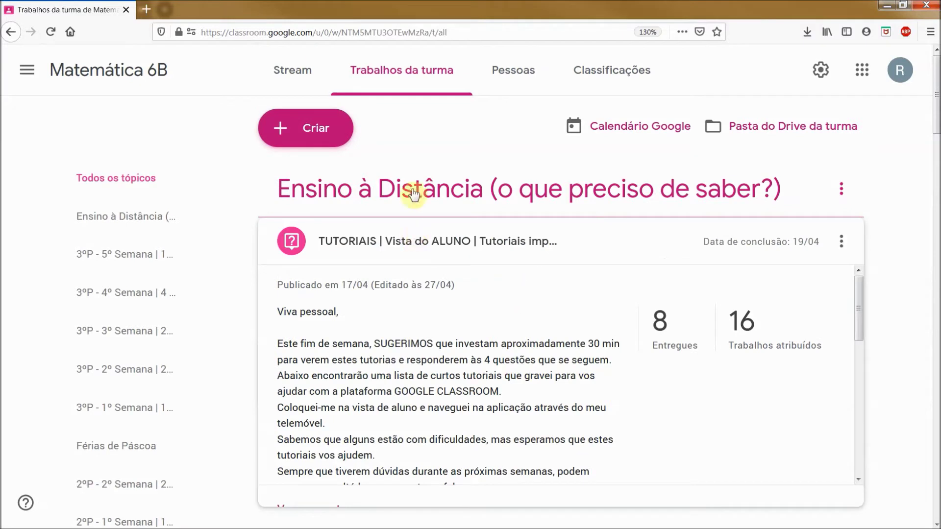
left_click(422, 241)
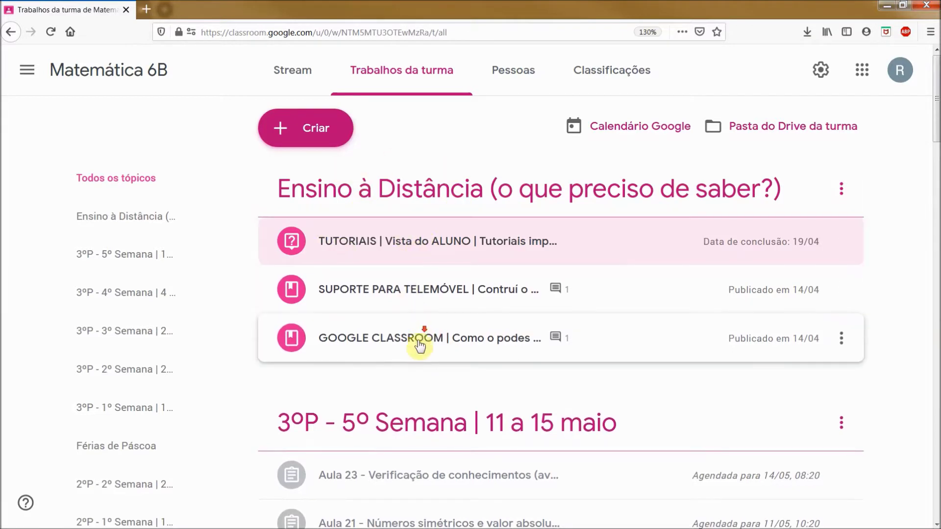
scroll(420, 345, "down", 3)
scroll(417, 354, "up", 3)
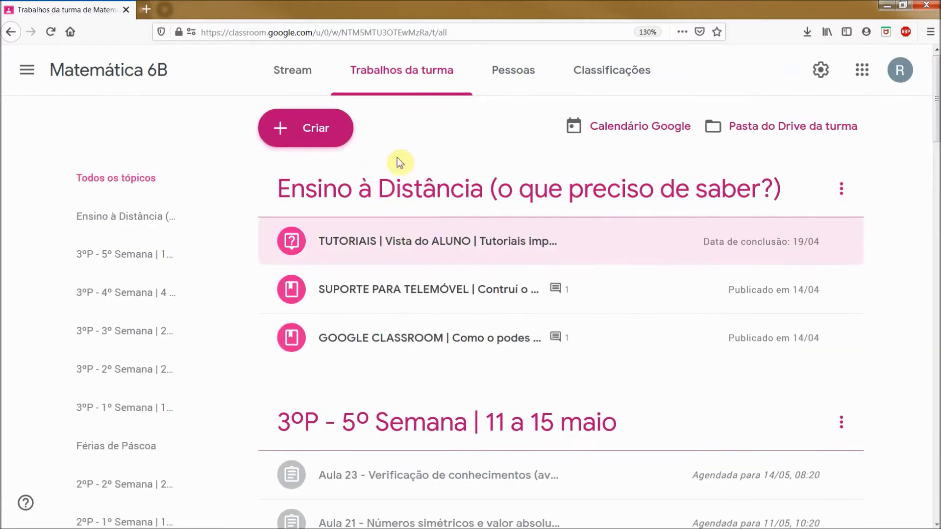
left_click(440, 230)
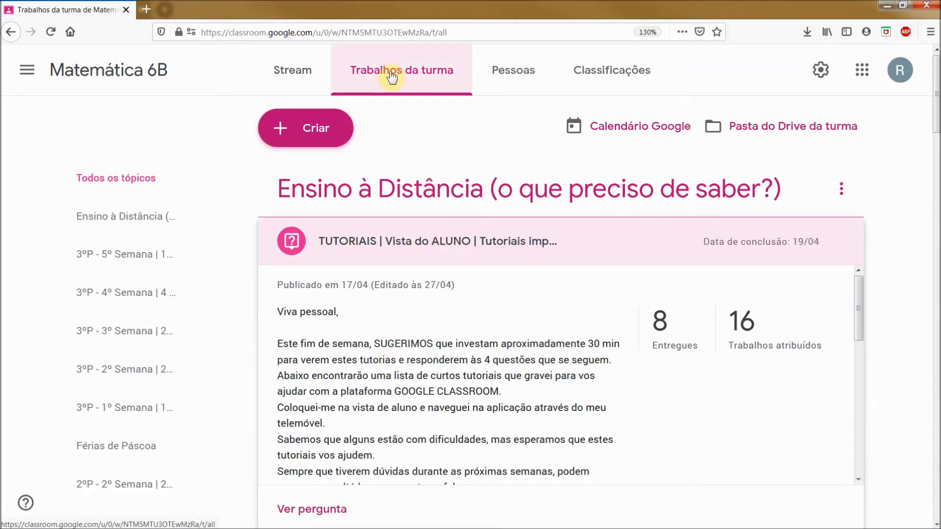
Check the Stream permission options in the class settings, keep "Os alunos apenas podem comentar", and leave the settings
left_click(822, 73)
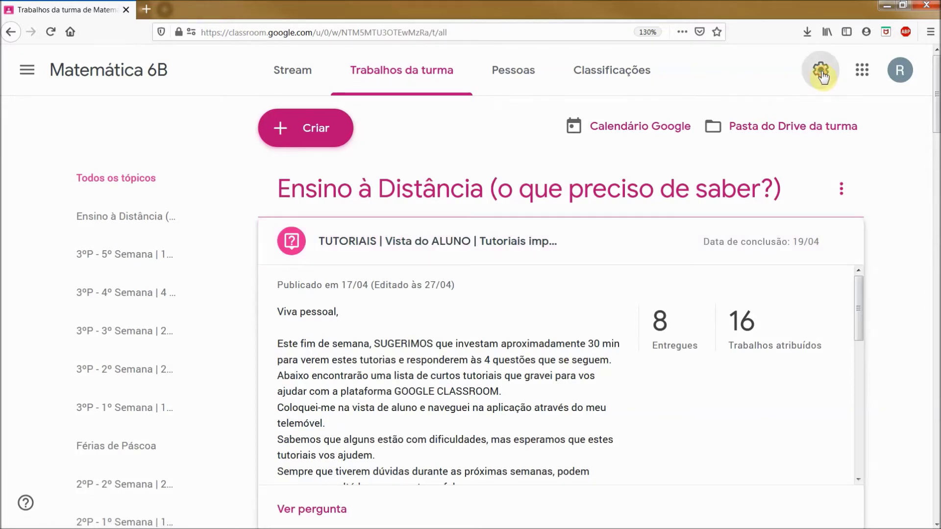
scroll(755, 293, "down", 5)
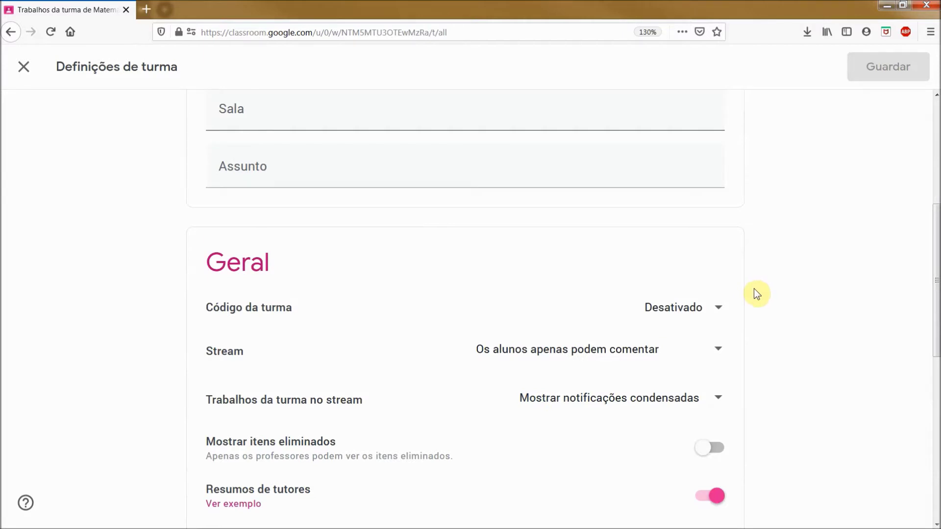
left_click(719, 351)
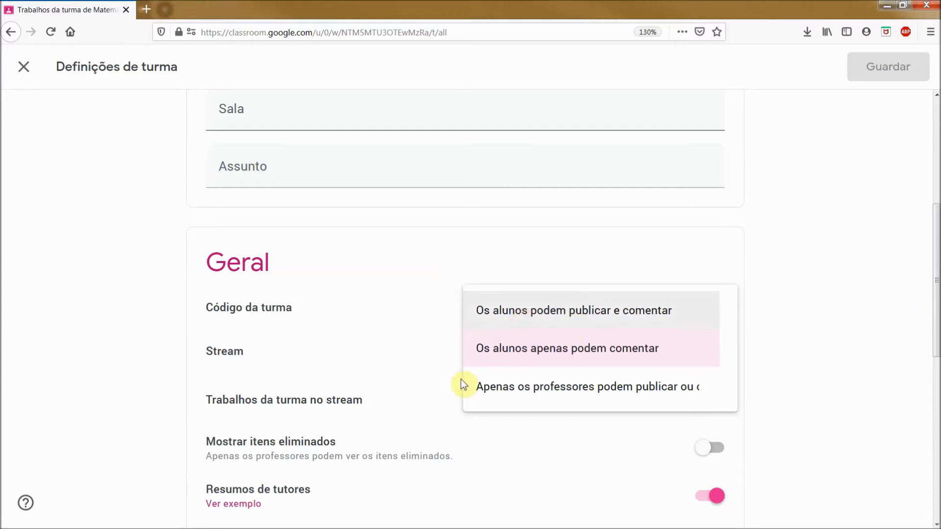
left_click(660, 351)
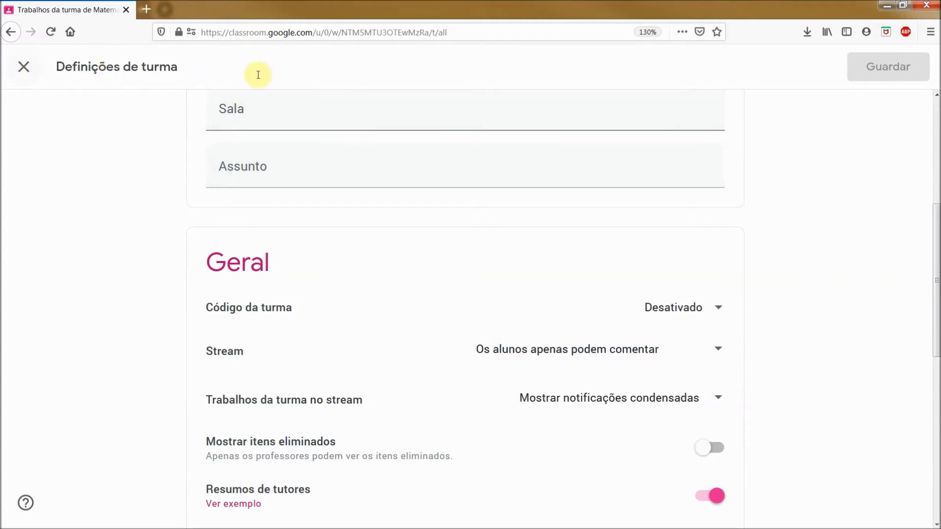
key("Escape")
Collapse the TUTORIAIS question and examine the instructions and attachments of the Aula 15 assignment in the 3ºP - 3º Semana topic
scroll(416, 347, "down", 5)
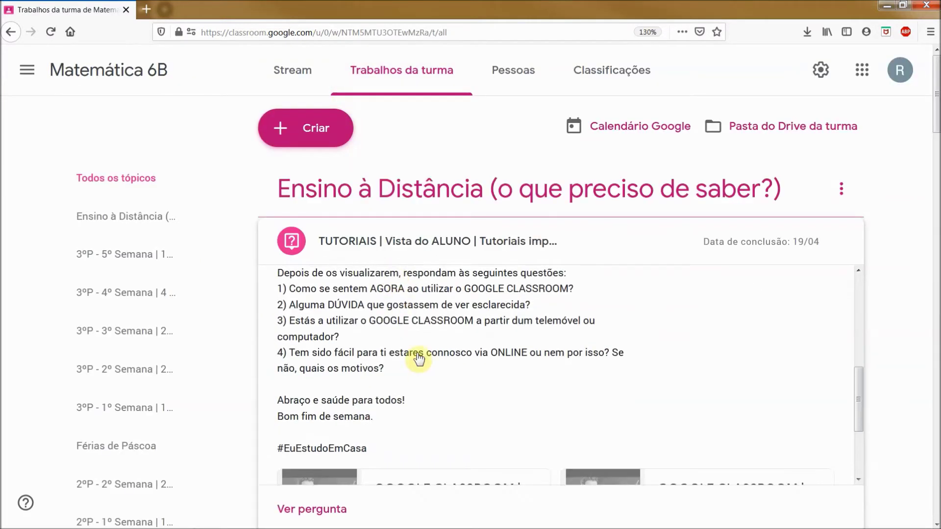
scroll(419, 359, "up", 3)
left_click(357, 245)
scroll(450, 366, "down", 4)
scroll(449, 367, "down", 7)
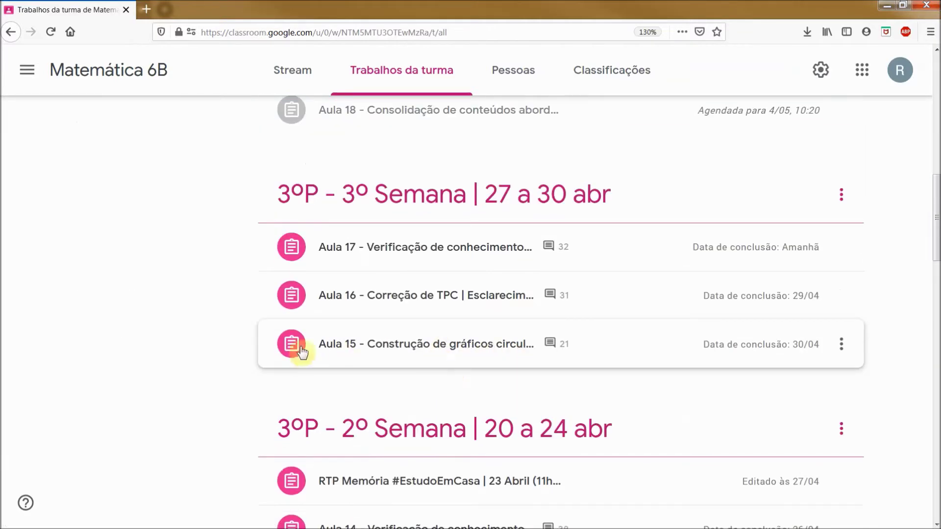
left_click(555, 345)
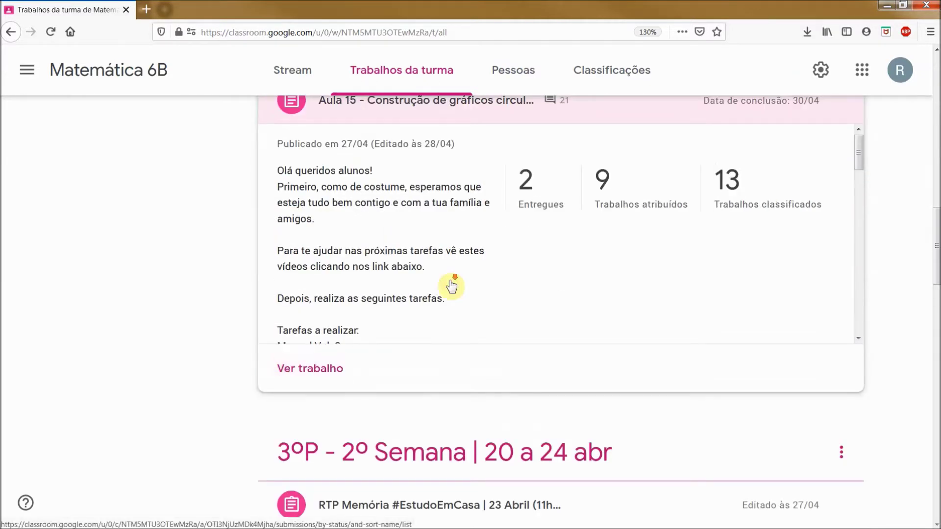
scroll(451, 286, "down", 15)
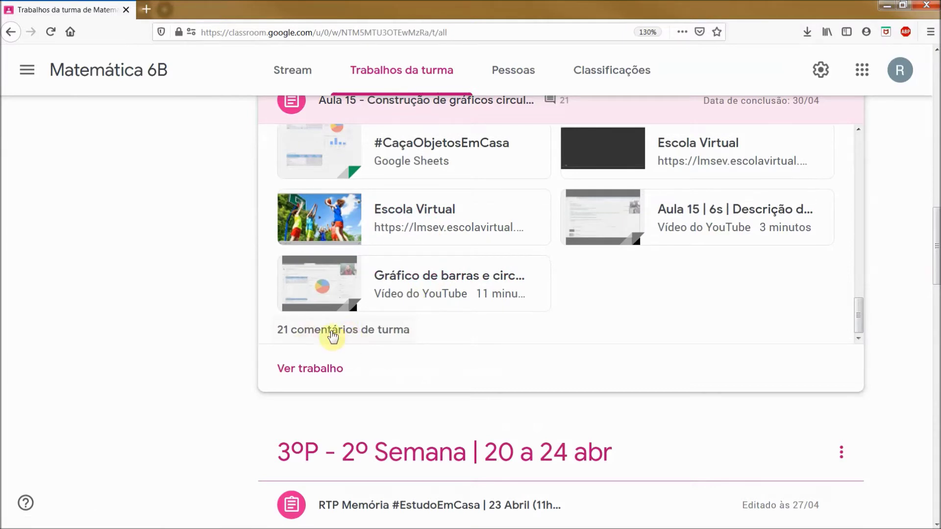
scroll(489, 254, "up", 5)
scroll(489, 261, "down", 1)
scroll(490, 263, "down", 5)
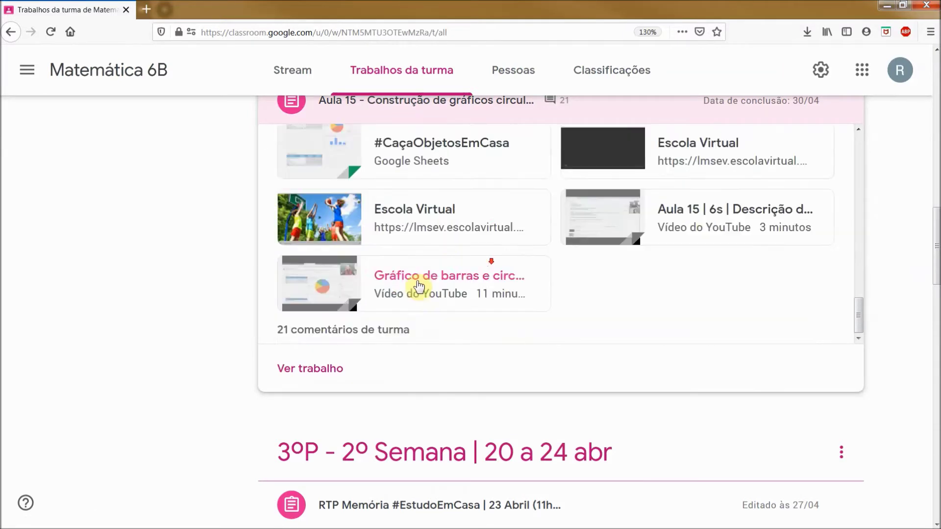
Read through the class comments on the Aula 15 assignment, close them, and collapse the assignment
left_click(326, 337)
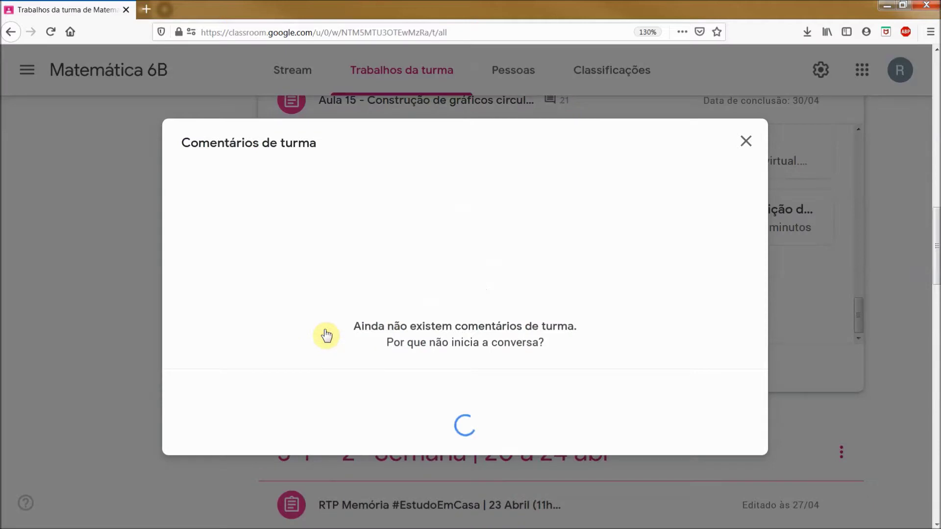
scroll(319, 233, "down", 10)
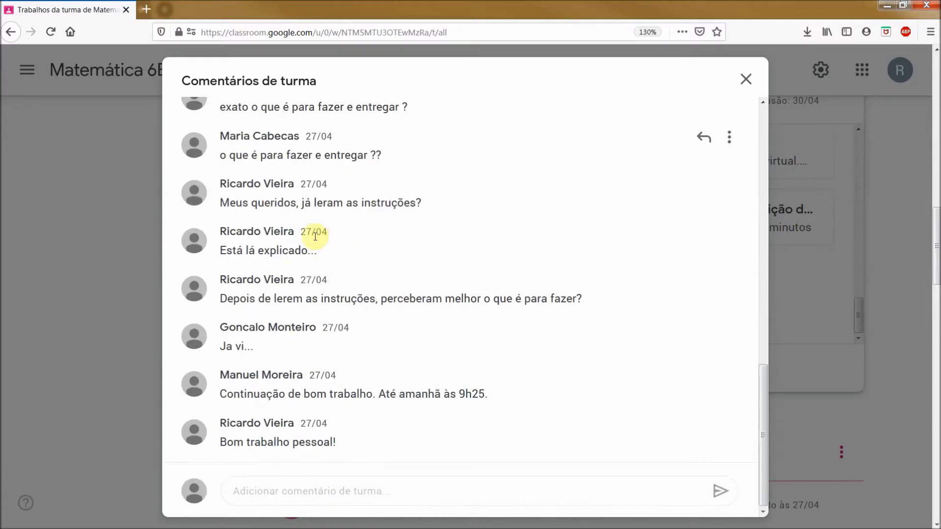
scroll(314, 243, "up", 8)
scroll(307, 248, "up", 3)
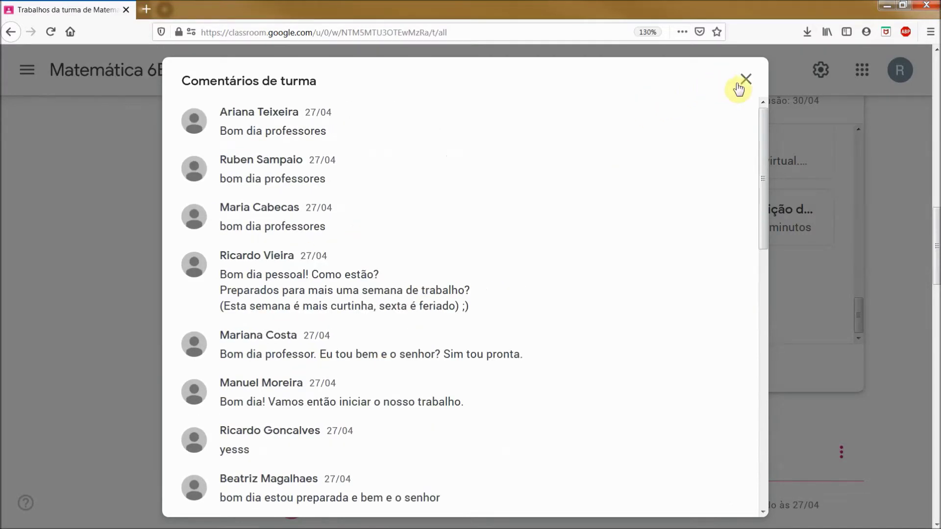
left_click(743, 78)
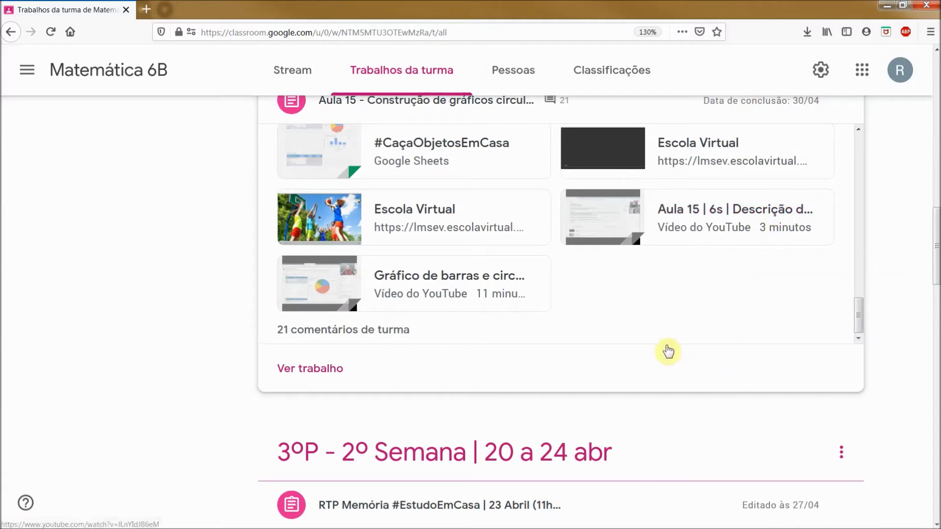
scroll(599, 326, "up", 3)
scroll(547, 288, "up", 10)
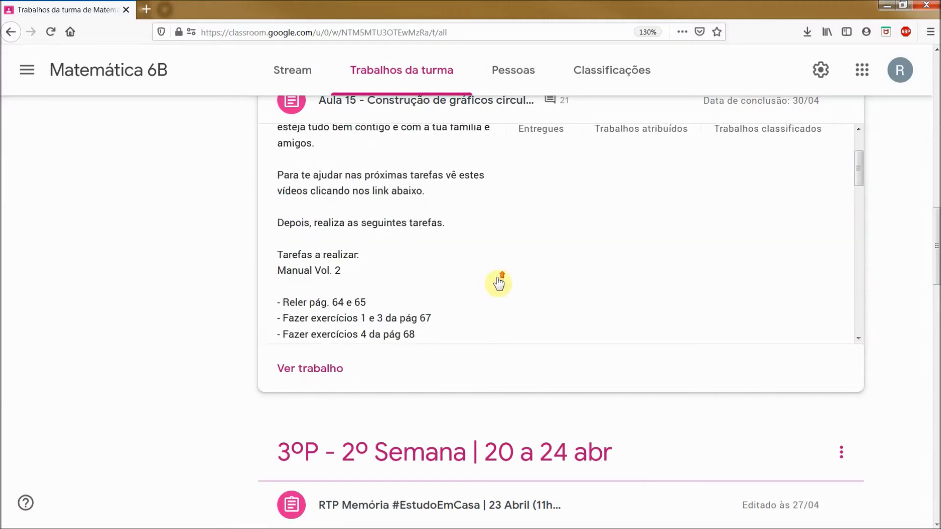
left_click(441, 444)
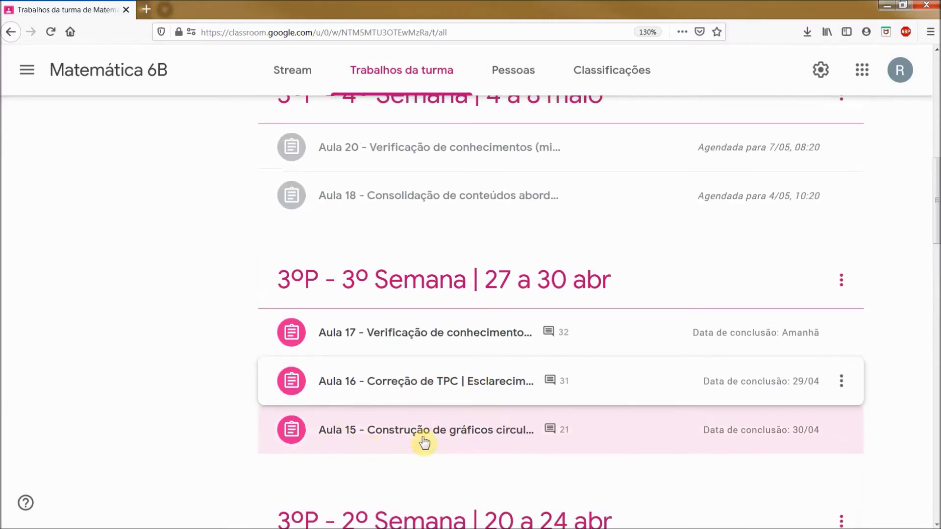
View the assignment notifications on the class Stream at a smaller page zoom
left_click(278, 81)
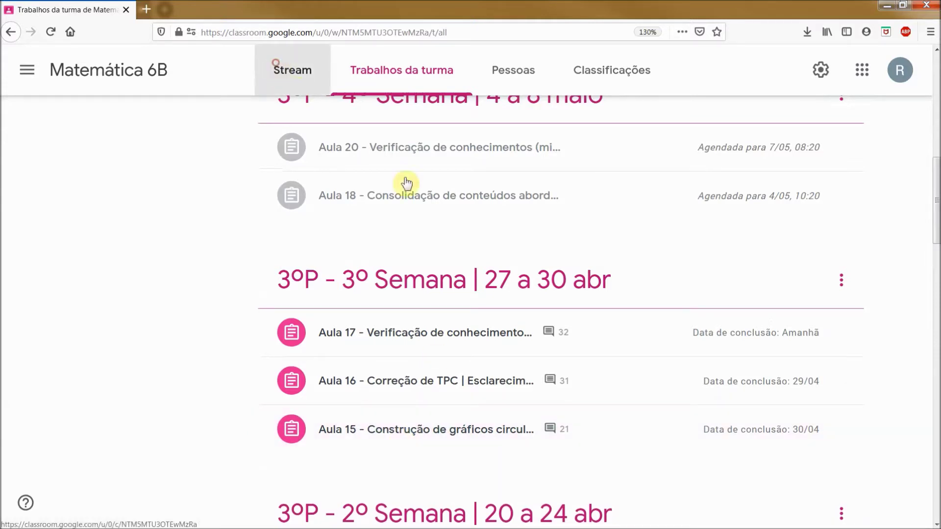
scroll(384, 361, "down", 2)
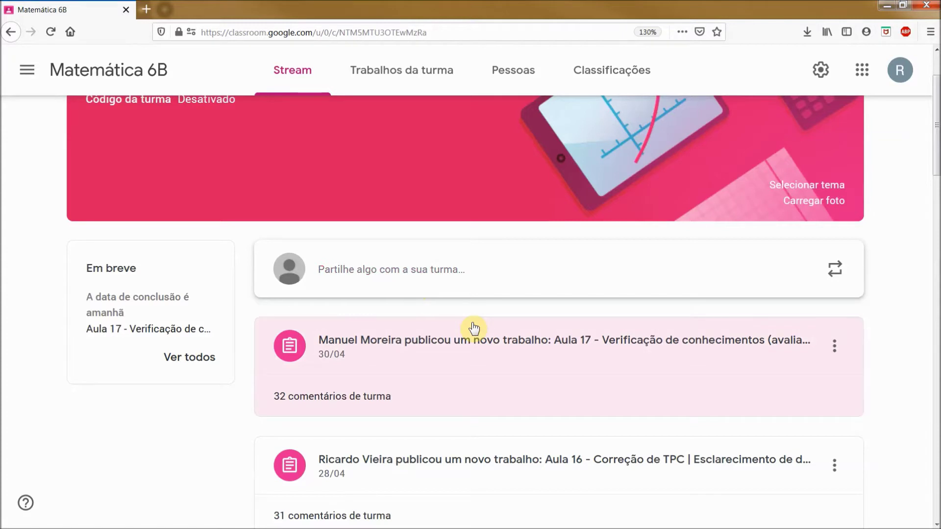
left_click(491, 334)
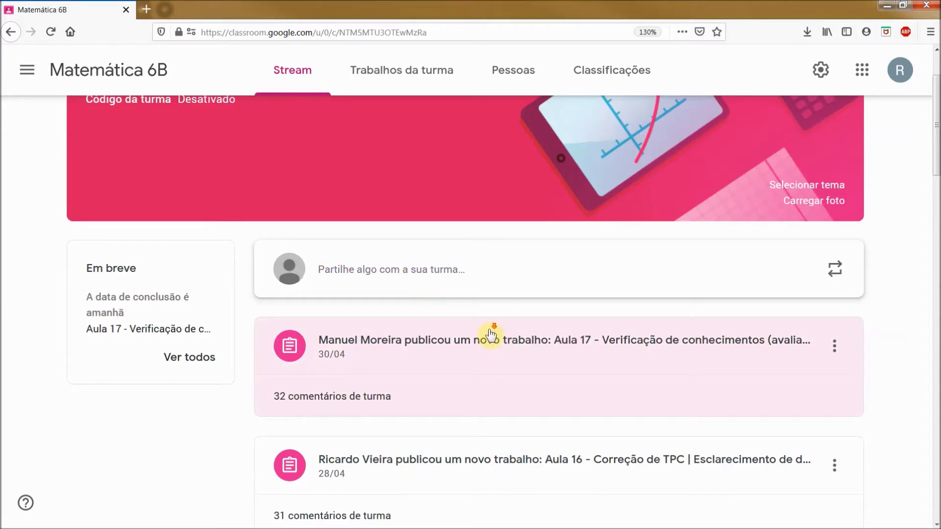
scroll(490, 338, "down", 3)
key("ctrl+minus")
key("ctrl+minus")
key("ctrl+minus")
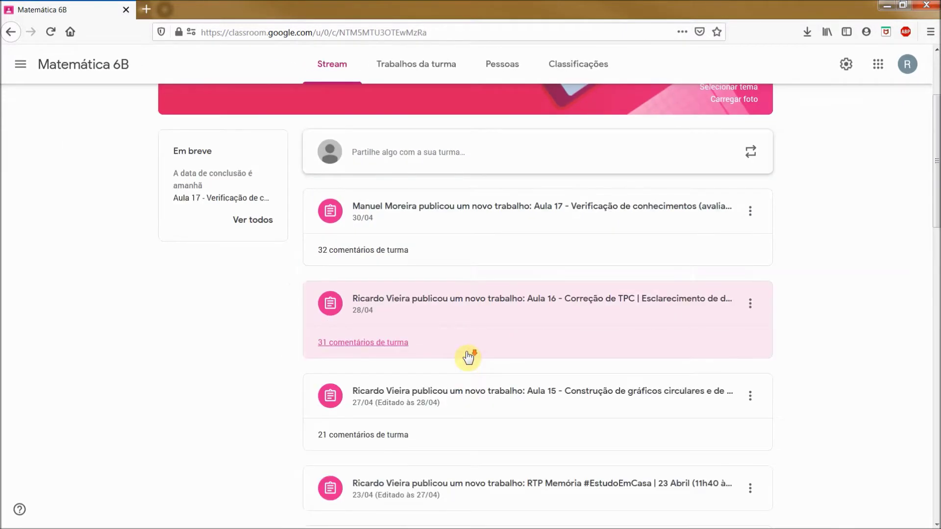
Compare the topics in Trabalhos da turma with the Stream, looking through the Stream's older assignment notifications
left_click(414, 68)
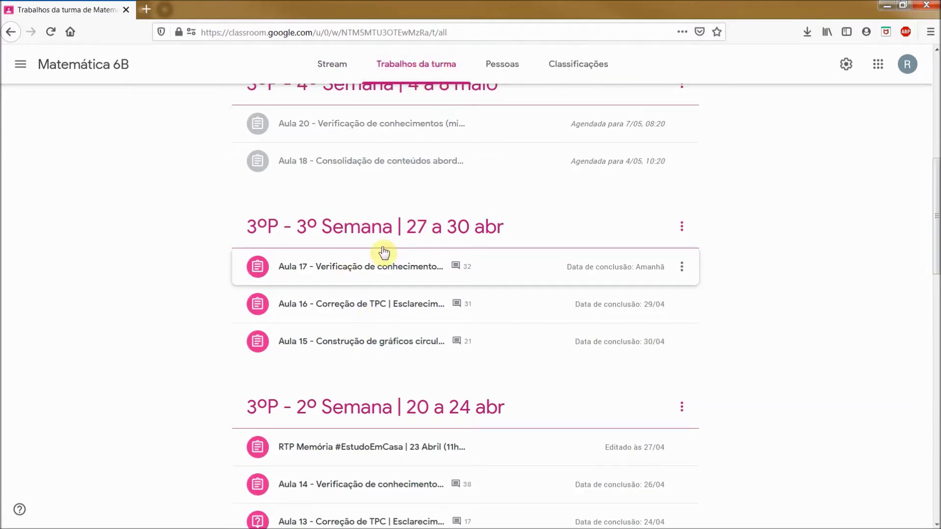
scroll(362, 186, "up", 1)
left_click(333, 65)
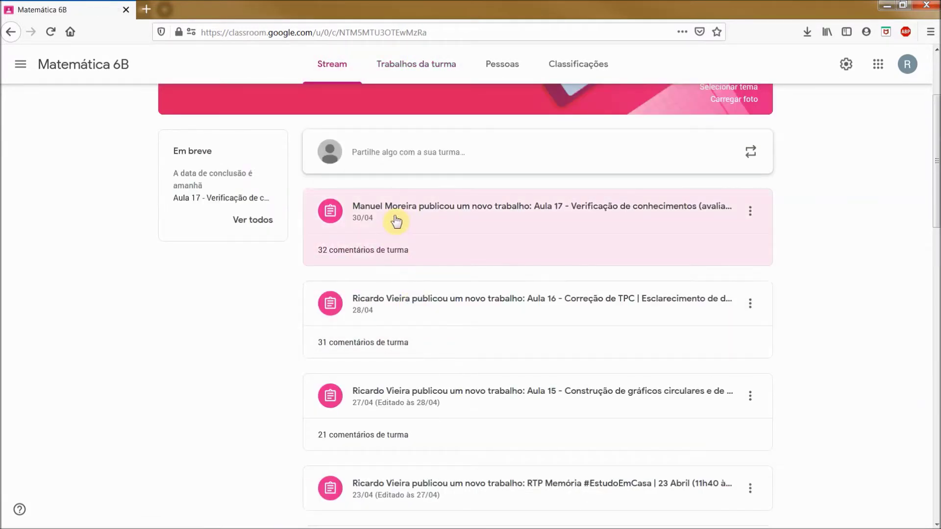
scroll(460, 416, "down", 3)
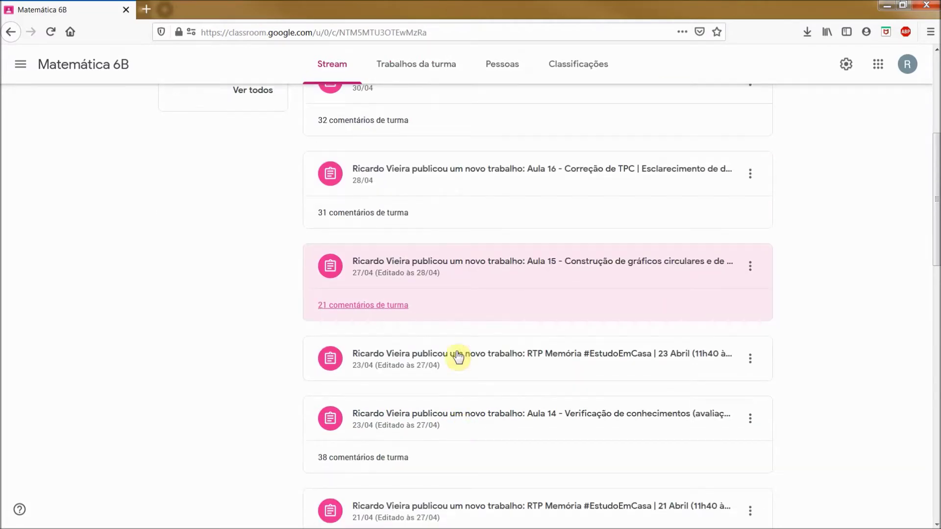
scroll(447, 324, "down", 12)
scroll(445, 331, "down", 4)
scroll(444, 332, "up", 15)
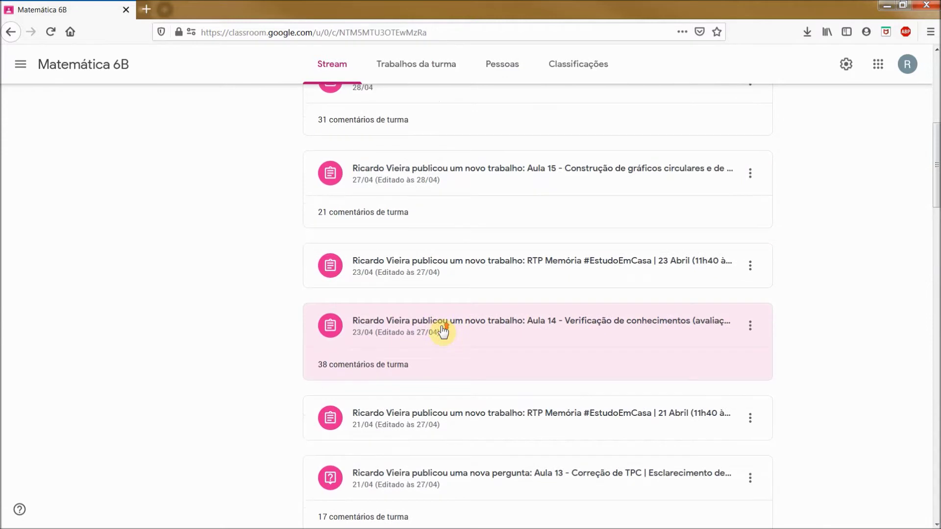
Reopen the class settings and review the Stream permission choices in the Geral section without changing the selection
left_click(843, 68)
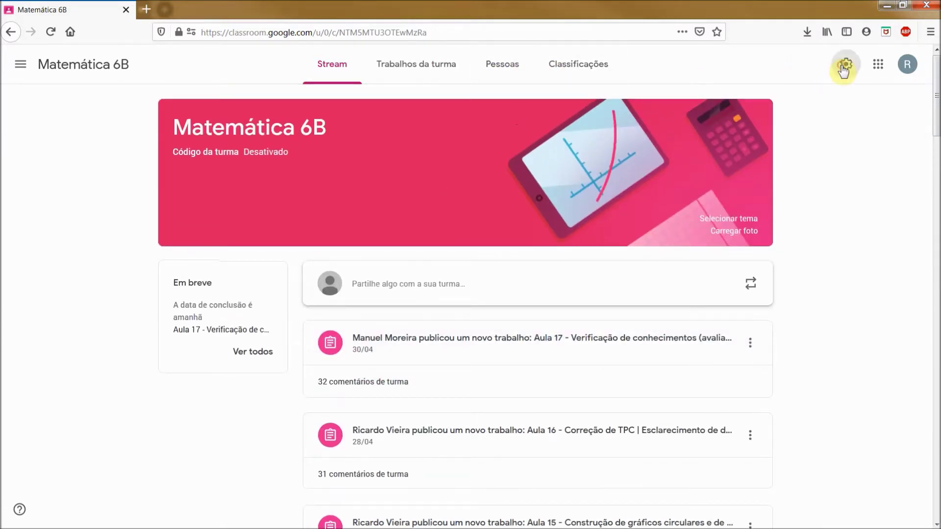
scroll(616, 366, "down", 3)
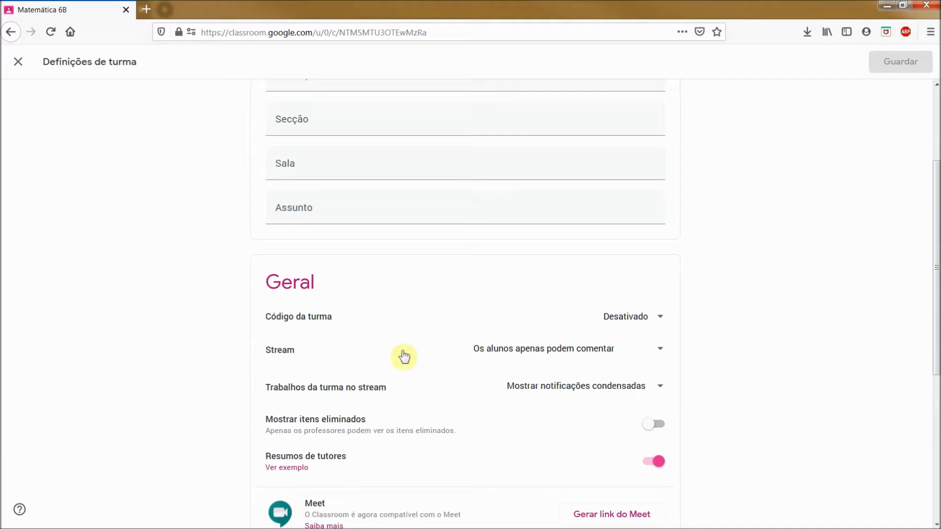
left_click(523, 355)
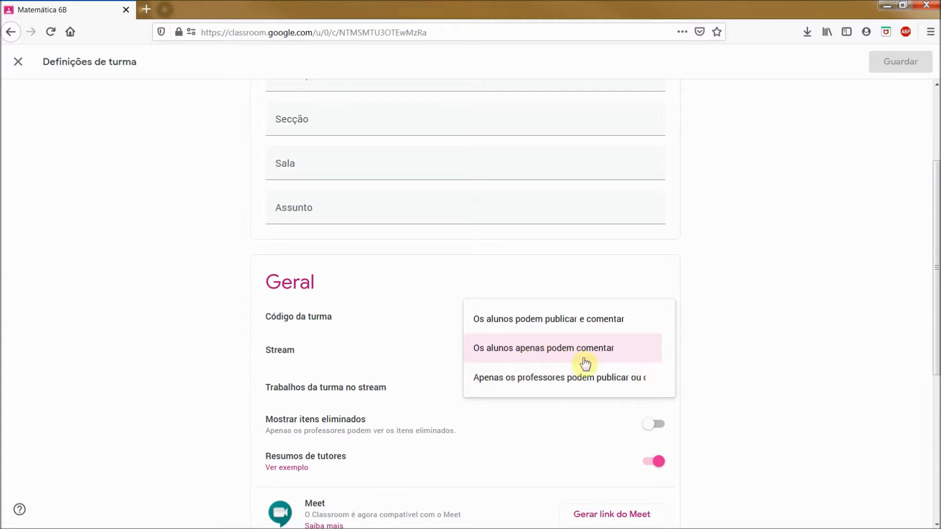
left_click(757, 351)
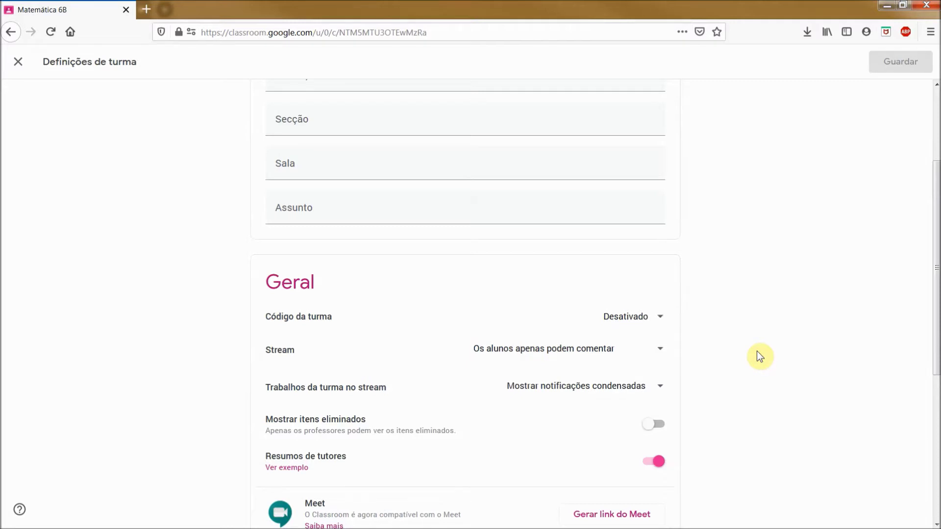
Examine the Resumos de tutores setting in the Geral section of the class settings
scroll(756, 351, "down", 1)
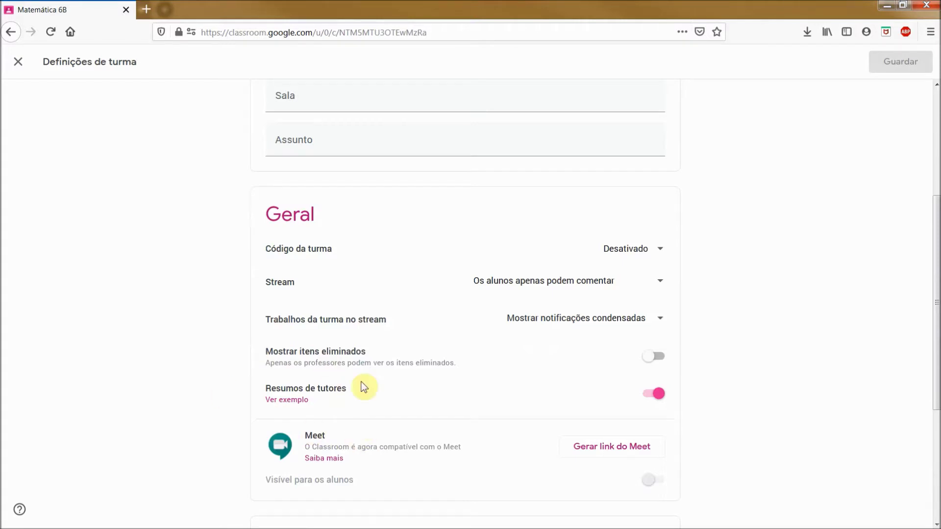
mouse_move(311, 388)
left_mouse_down()
mouse_move(347, 390)
mouse_move(295, 388)
left_mouse_up()
left_click(346, 390)
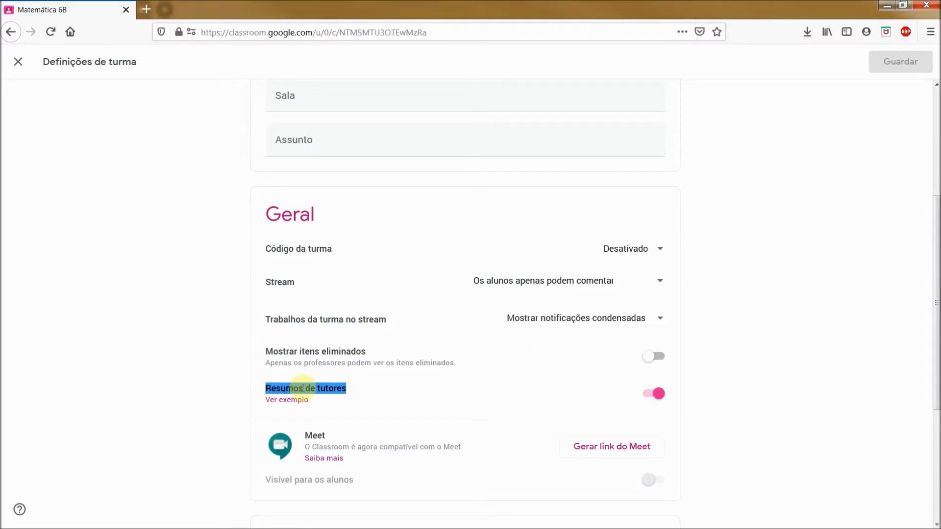
left_click(303, 388)
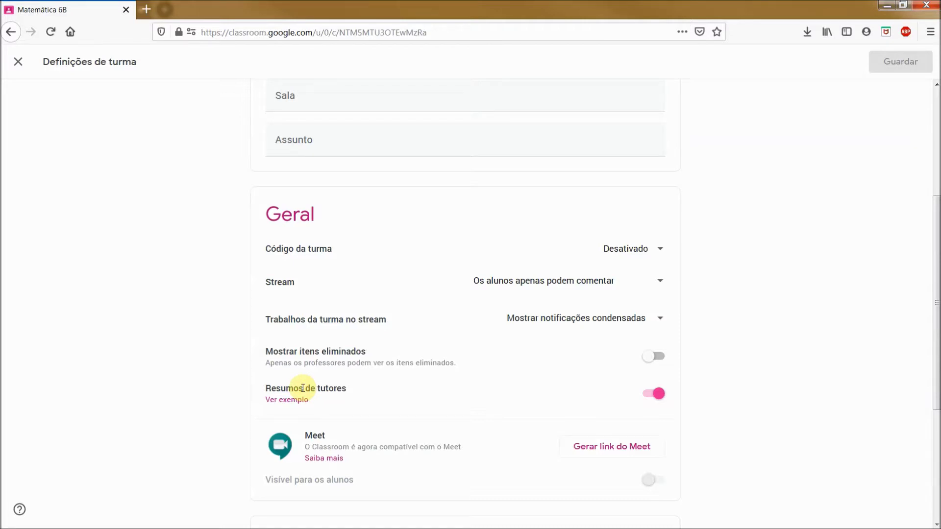
left_click_drag(347, 388, 265, 388)
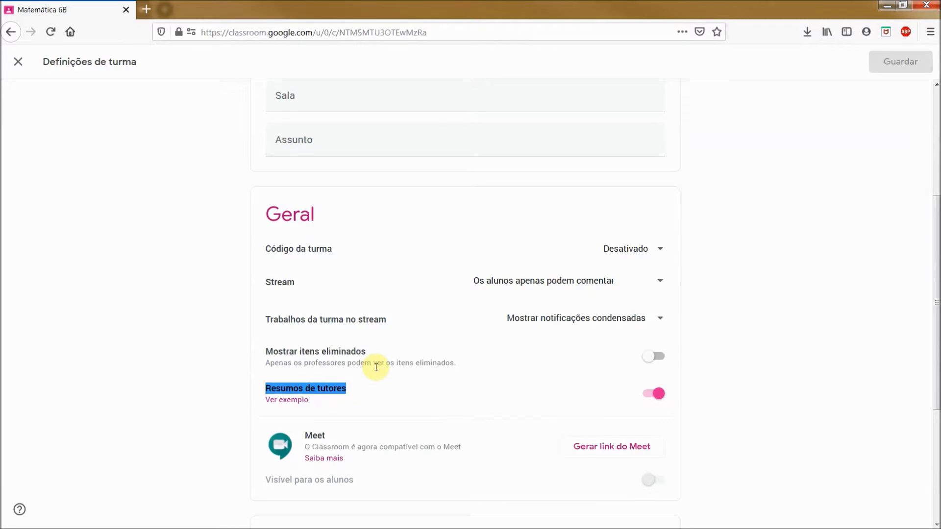
scroll(338, 387, "down", 2)
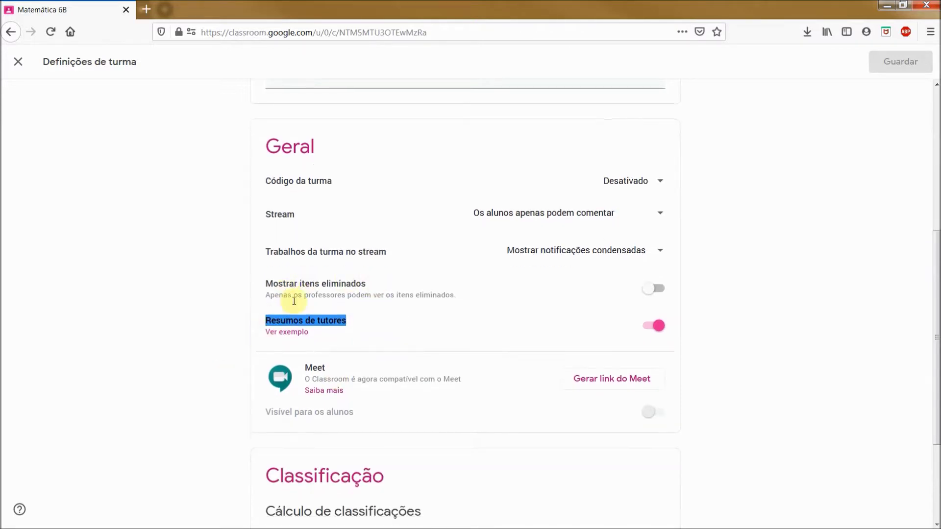
left_click(310, 321)
left_click_drag(346, 321, 319, 321)
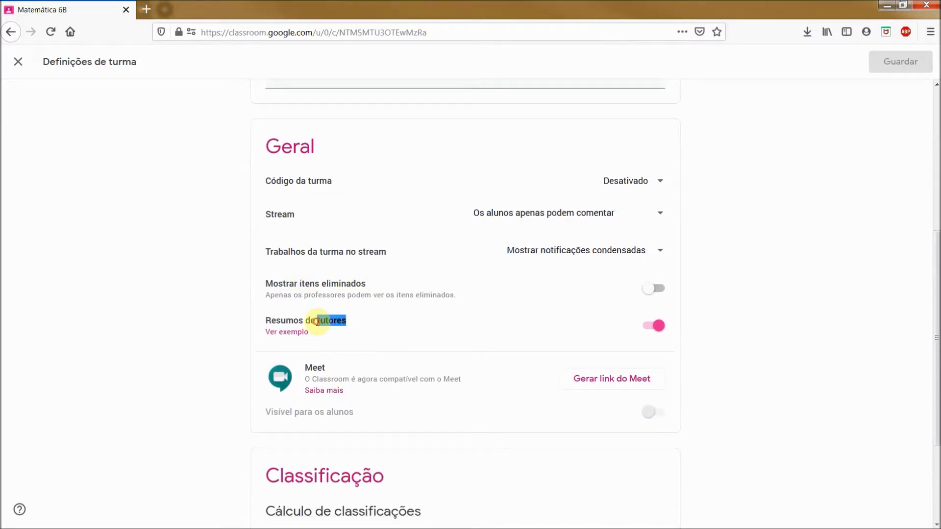
Review the overall grade calculation choices in the Classificação section without changing the selection
scroll(416, 372, "down", 1)
scroll(537, 319, "down", 2)
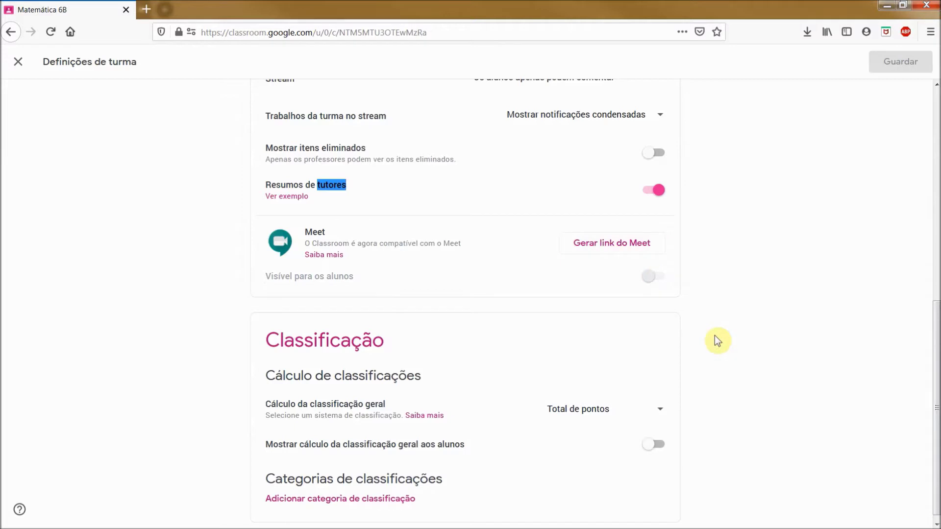
scroll(718, 343, "down", 1)
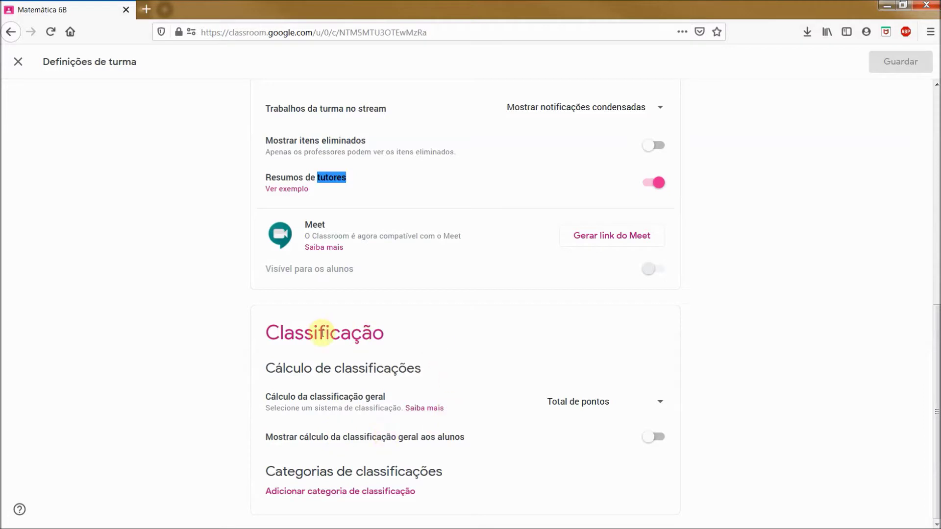
left_click(662, 403)
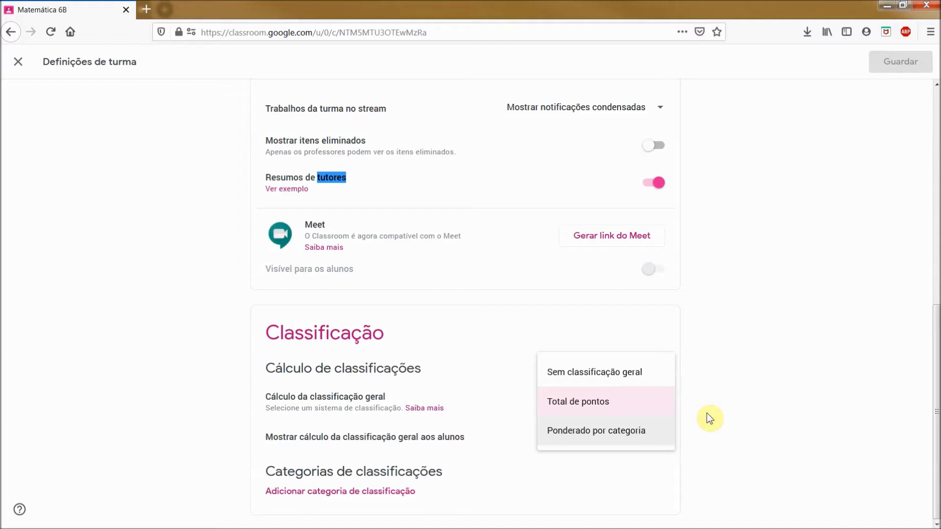
left_click(734, 345)
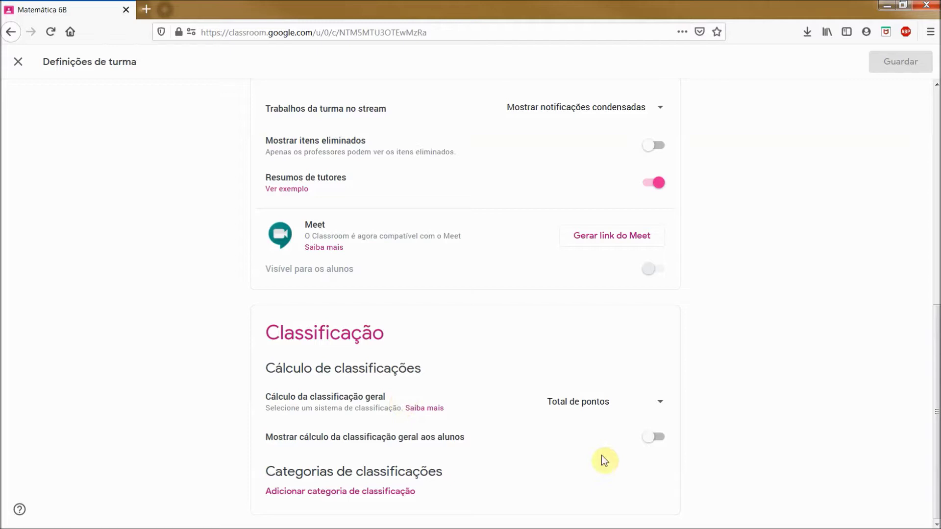
left_click(658, 406)
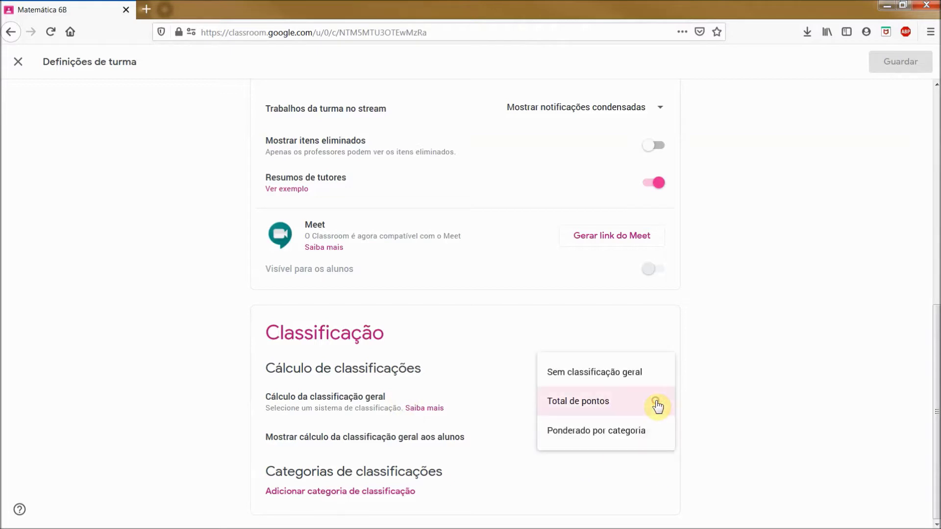
left_click(755, 392)
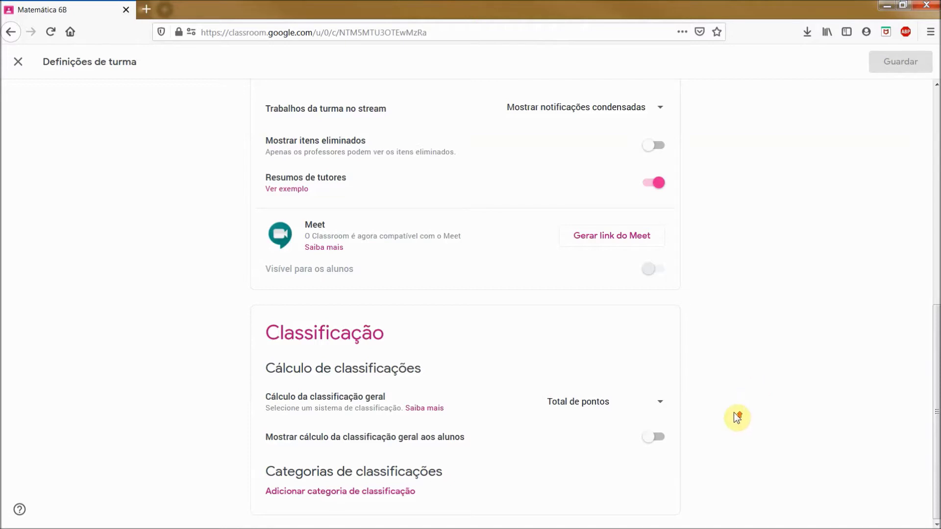
Leave the class settings and go to the Trabalhos da turma page
scroll(733, 424, "up", 3)
scroll(732, 424, "up", 5)
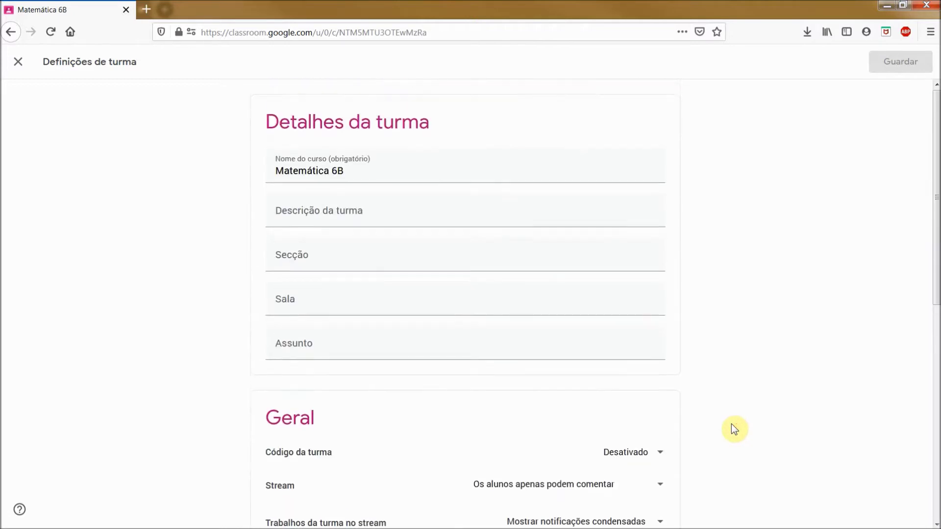
left_click(18, 63)
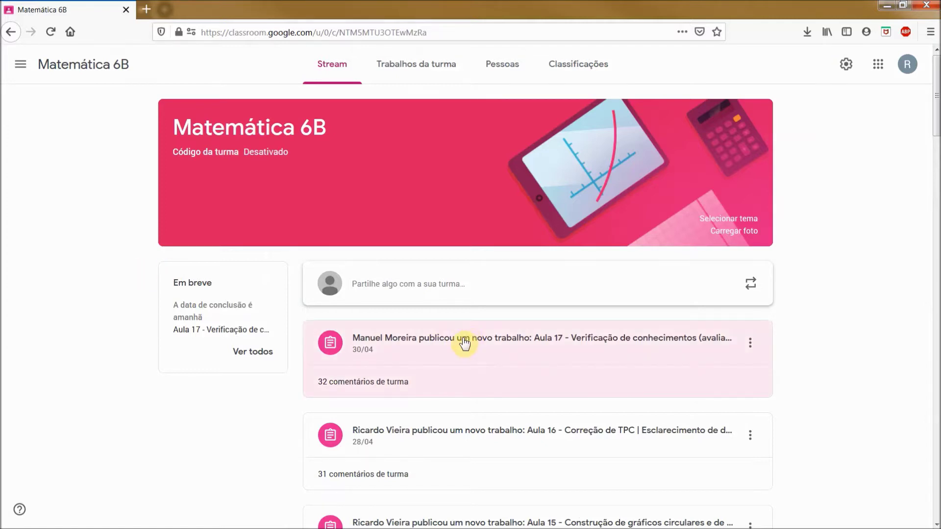
left_click(423, 73)
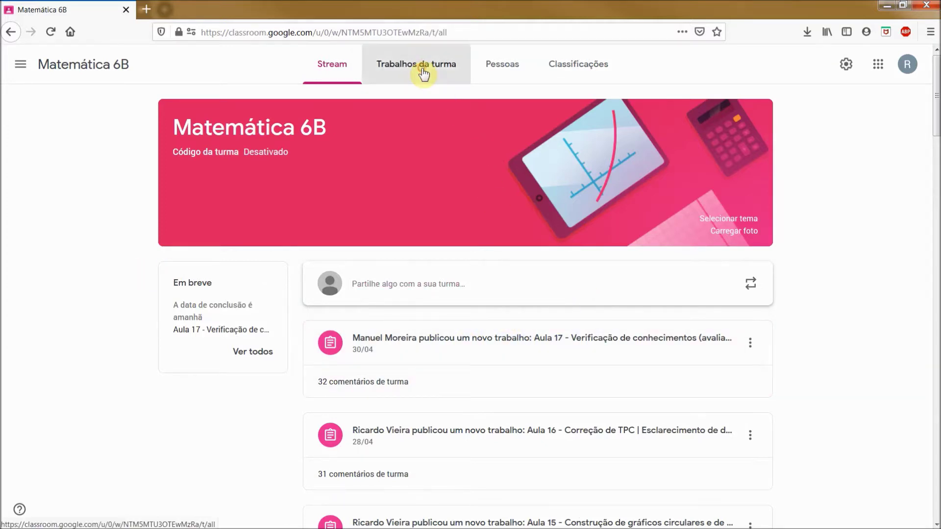
scroll(403, 172, "up", 5)
scroll(394, 171, "up", 2)
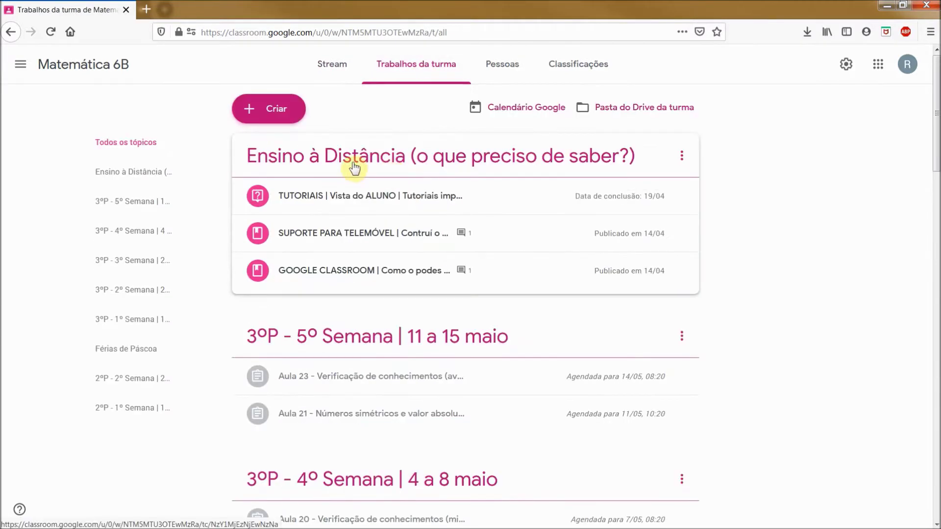
Start a new Pergunta, try the Escolha múltipla answer type, and set it back to Resposta curta
left_click(269, 108)
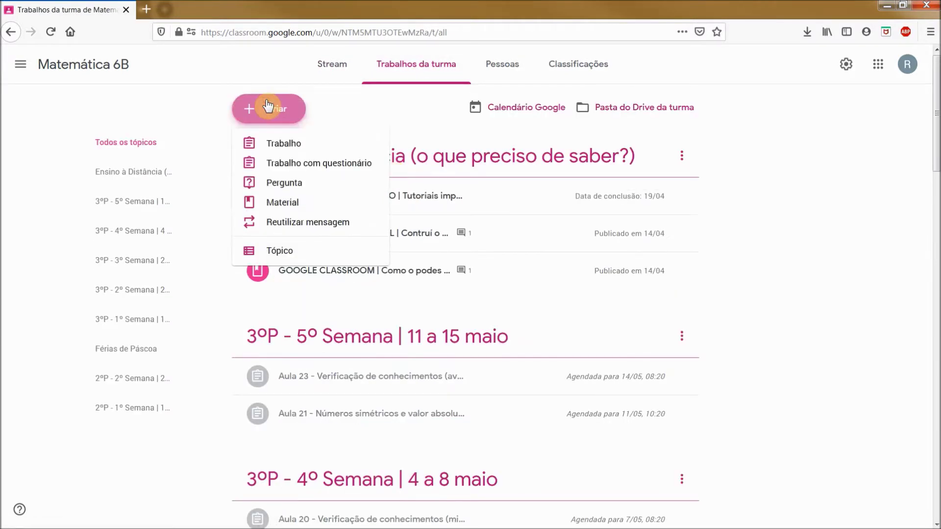
left_click(412, 66)
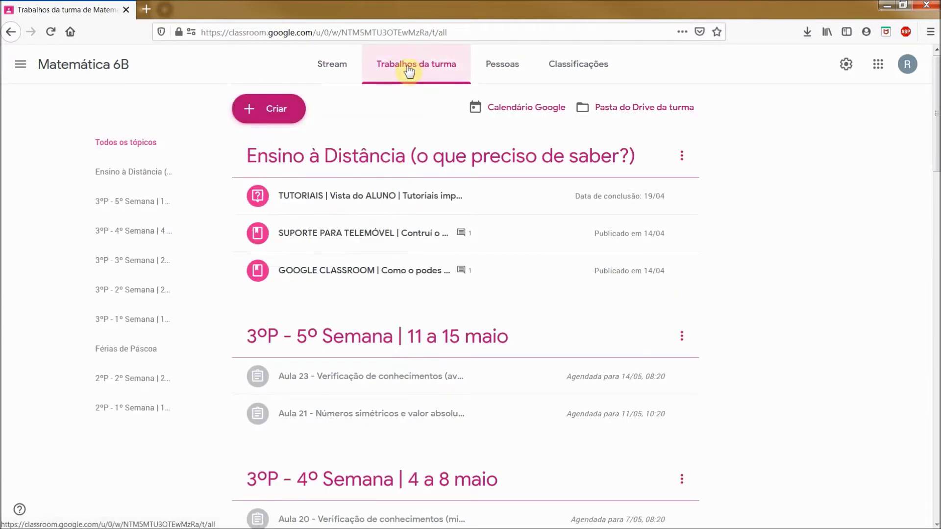
left_click(280, 105)
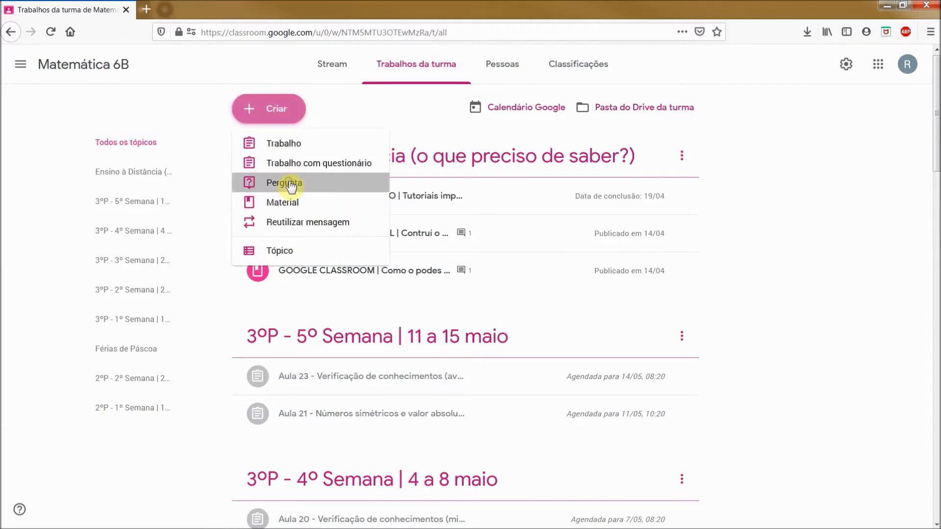
left_click(290, 182)
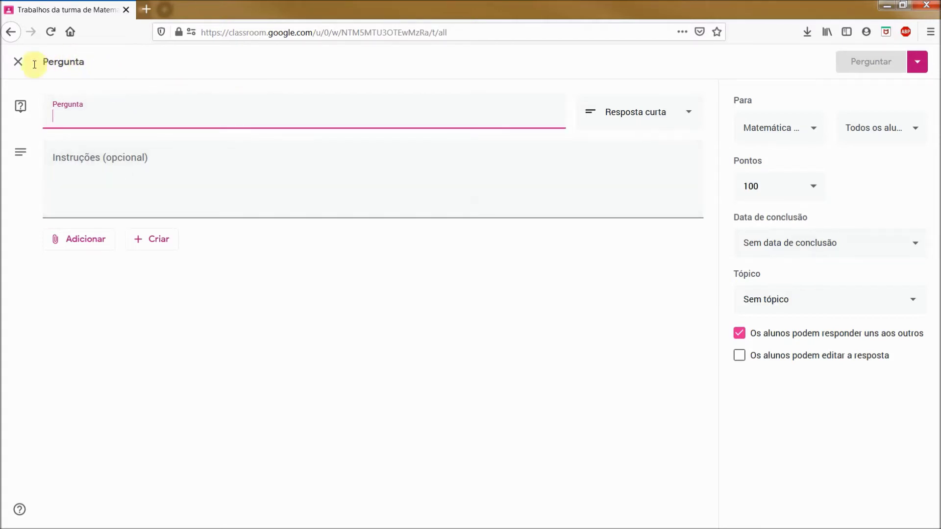
left_click(649, 112)
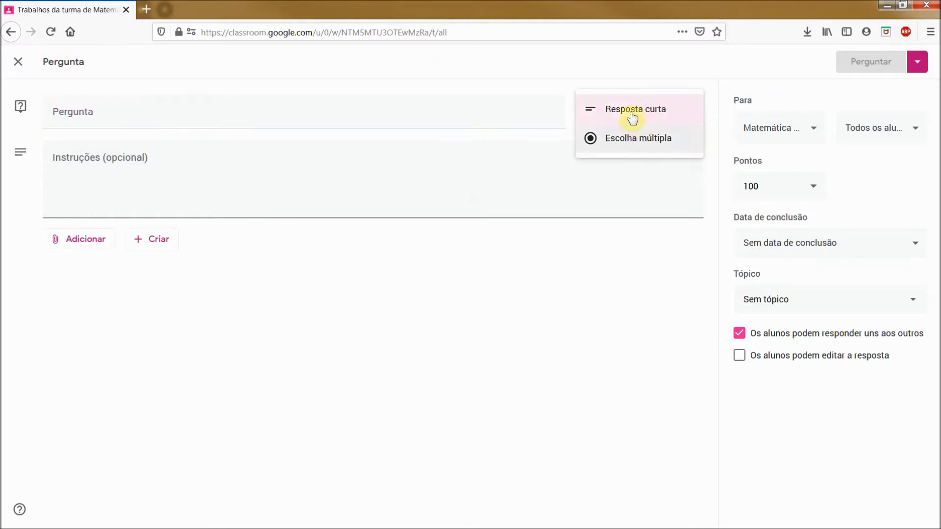
left_click(638, 147)
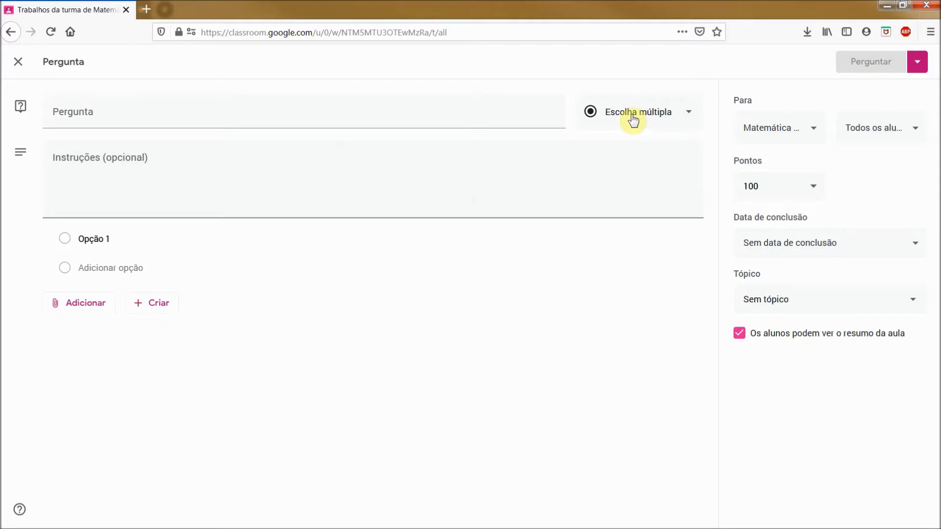
left_click(646, 121)
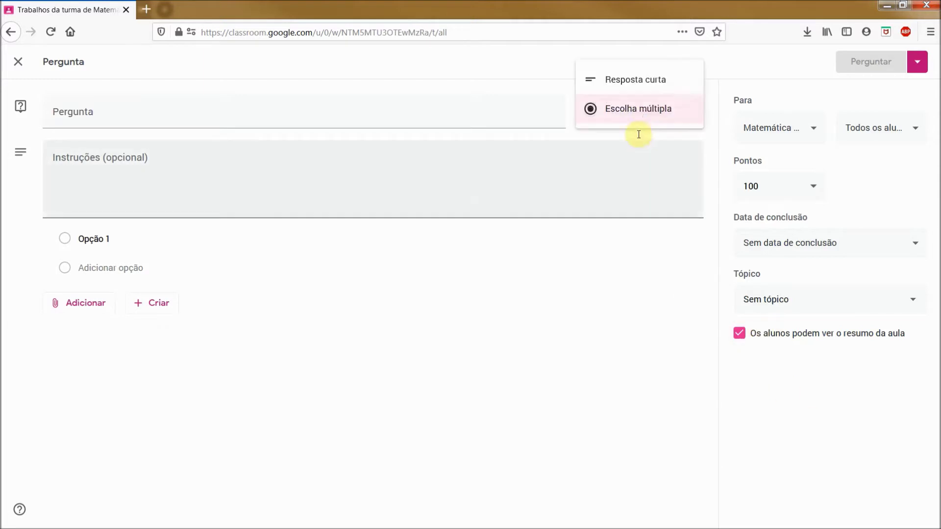
left_click(637, 83)
Fill in the question with the text "agagaga" and the instructions with "afafafasfa"
left_click(255, 121)
type("agagaga")
left_click(142, 152)
type("afafafasfa")
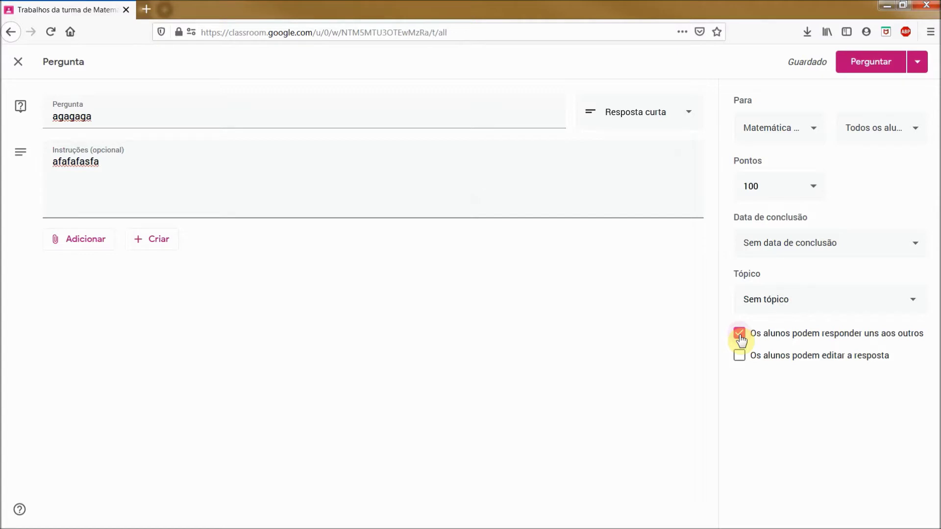
Try toggling whether students can reply to each other and edit their answer, and leave the question form
left_click(739, 335)
left_click(739, 335)
left_click(738, 335)
left_click(739, 355)
left_click(741, 365)
left_click(743, 367)
left_click(744, 365)
key("Escape")
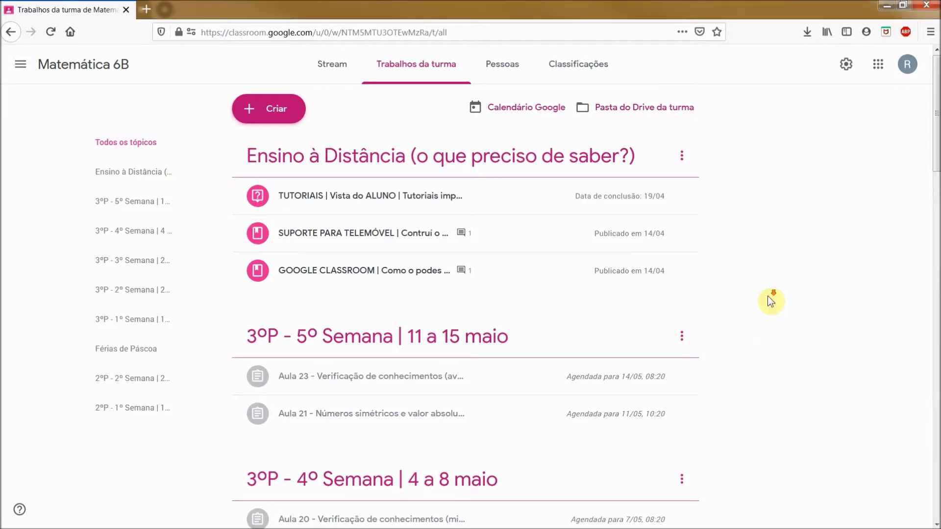
Look through the published questions and assignments in the 3ºP - 1º Semana and Férias de Páscoa topics
scroll(768, 295, "down", 4)
scroll(771, 301, "down", 15)
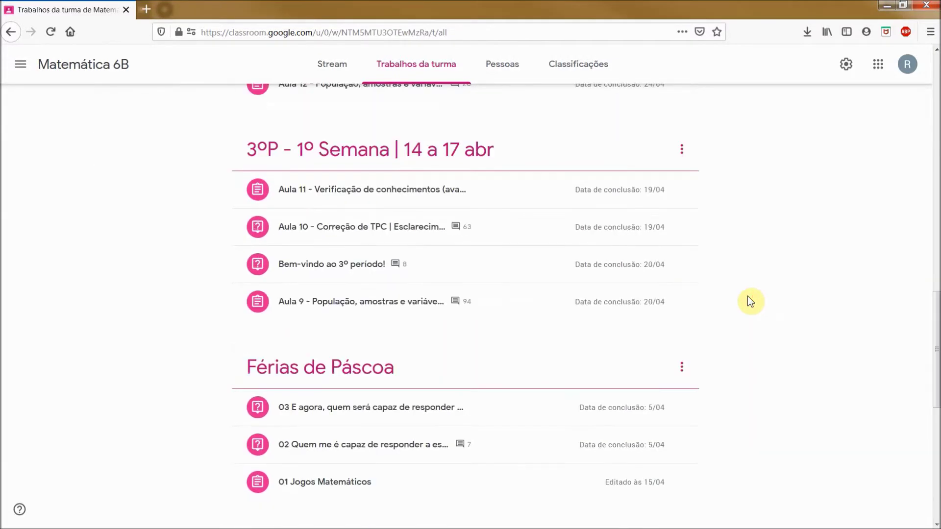
scroll(750, 301, "up", 1)
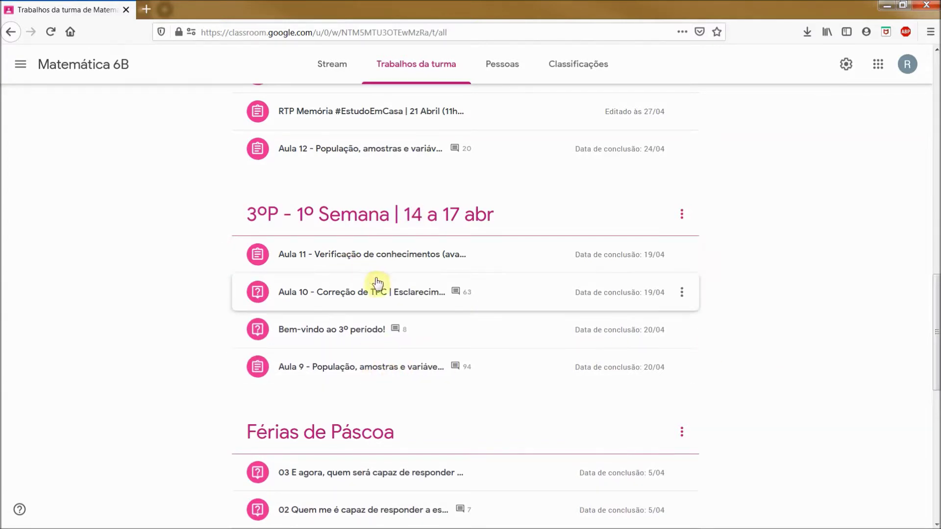
scroll(387, 307, "up", 4)
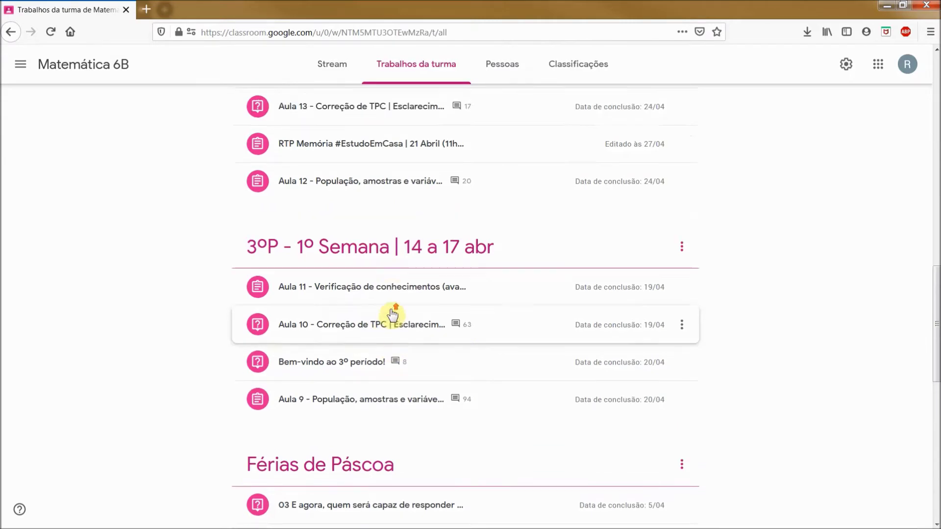
scroll(387, 314, "down", 4)
scroll(378, 310, "up", 4)
scroll(387, 307, "up", 16)
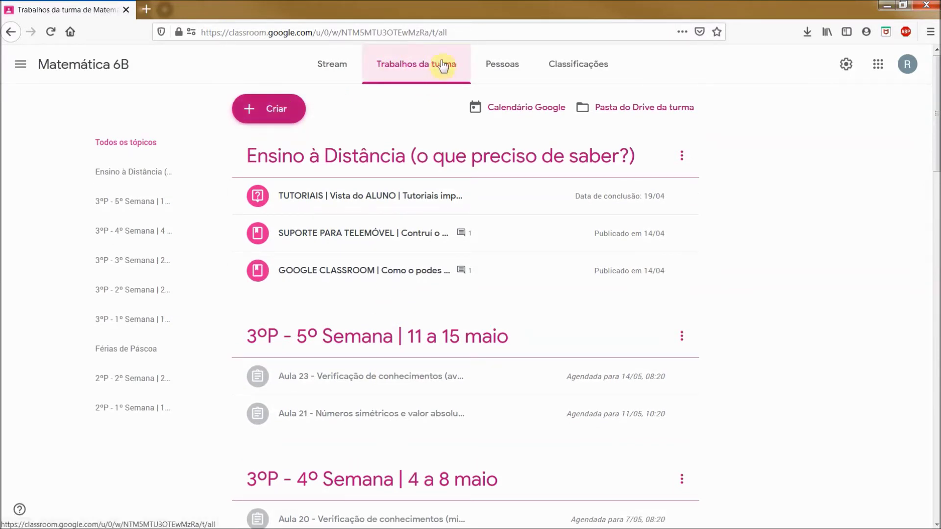
Check the Tópico option among the creation choices and examine how the class work is organised into weekly topics
left_click(283, 114)
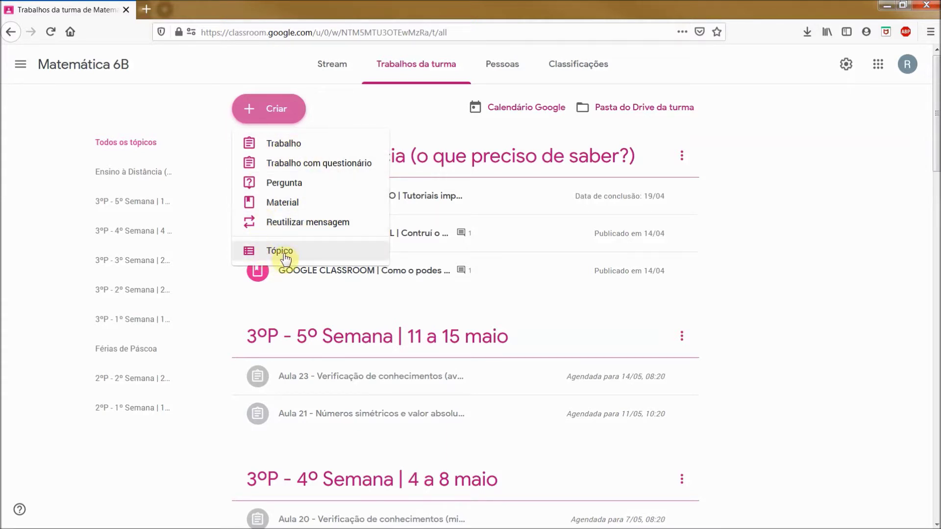
left_click(730, 245)
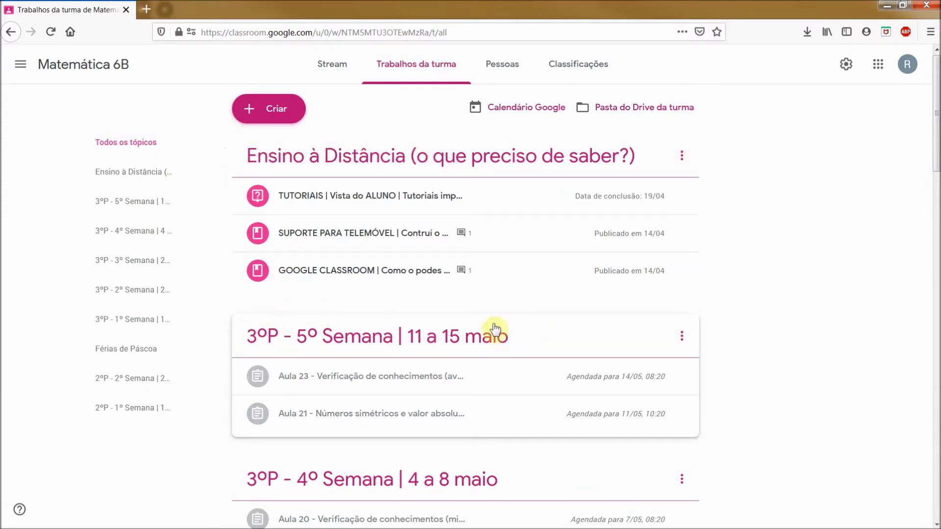
scroll(799, 386, "down", 1)
scroll(799, 386, "up", 1)
scroll(454, 360, "down", 10)
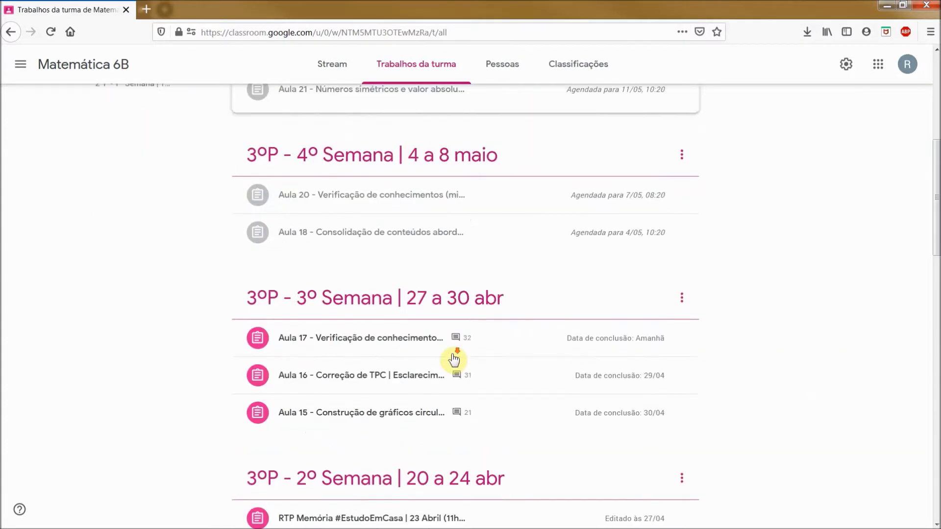
scroll(378, 420, "down", 12)
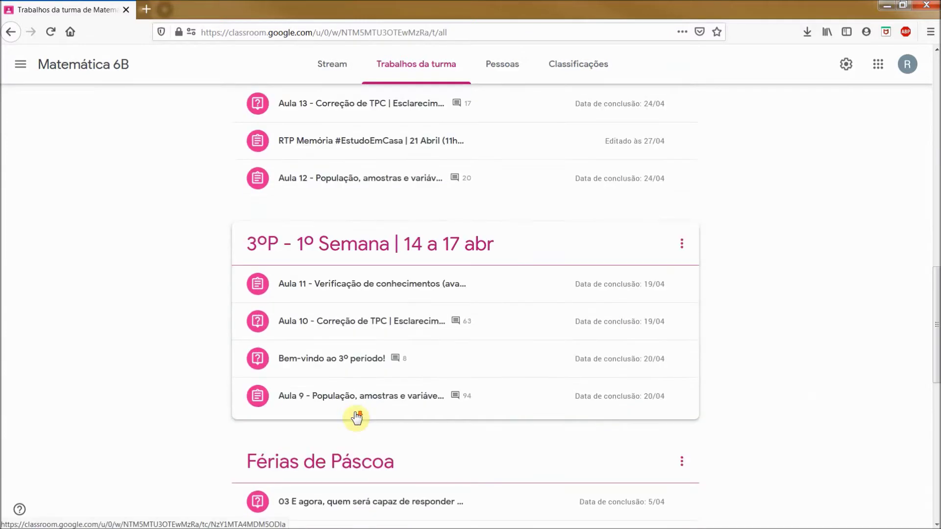
scroll(356, 416, "down", 2)
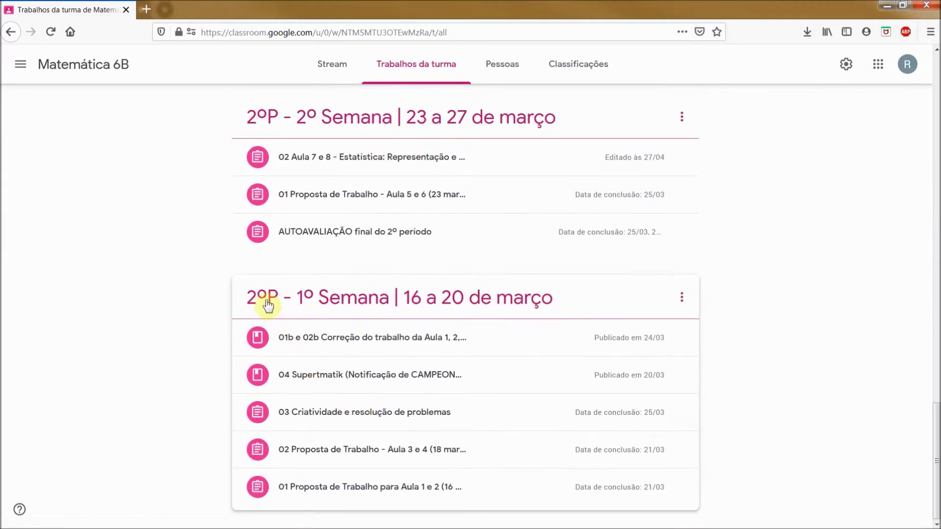
scroll(372, 201, "up", 2)
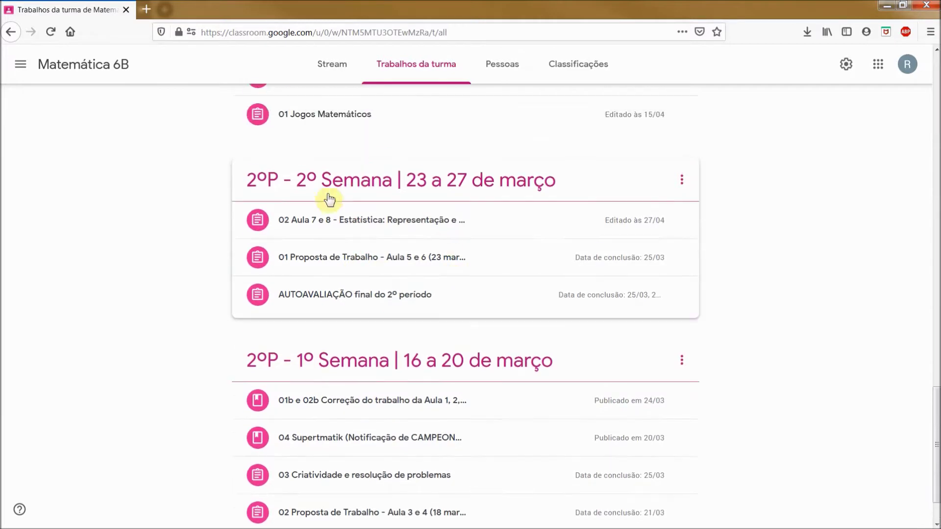
Look through the weekly topics from 2ºP - 2º Semana to 3ºP - 5º Semana and back to 3ºP - 1º Semana
scroll(481, 346, "up", 8)
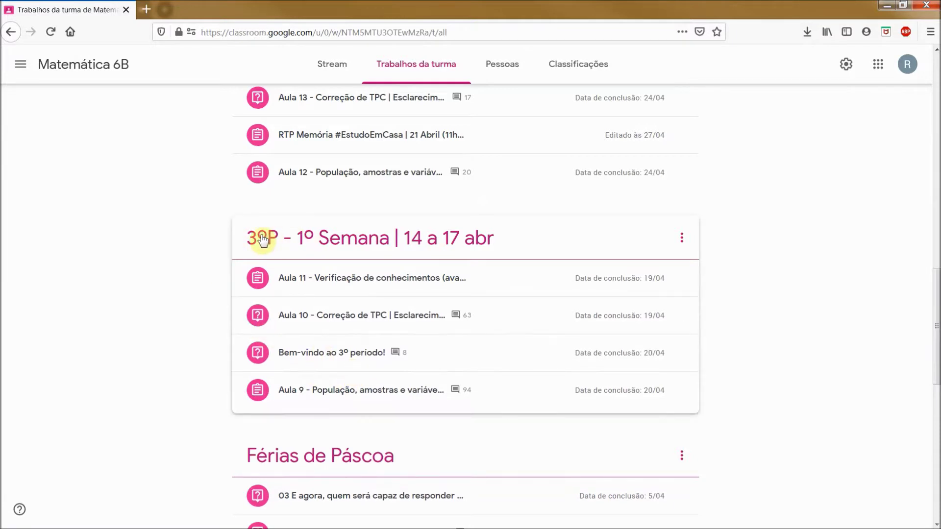
scroll(471, 255, "up", 3)
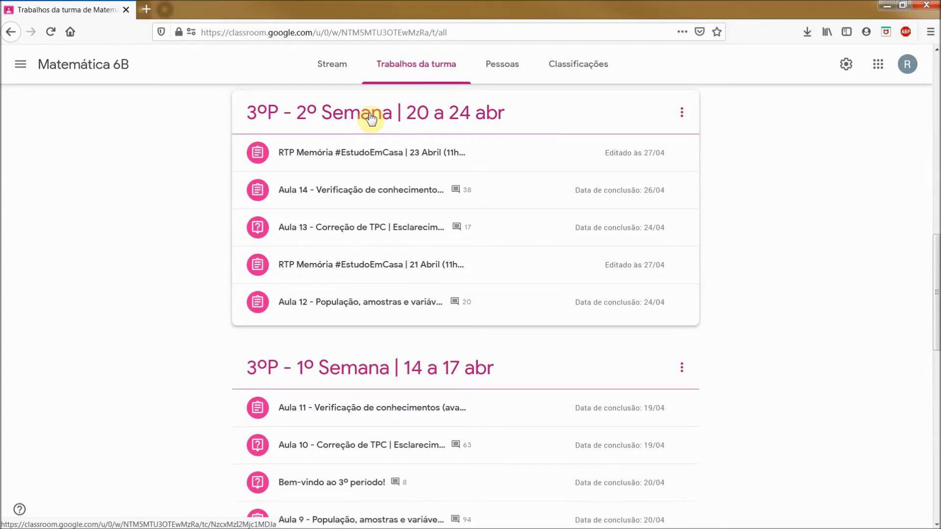
scroll(684, 314, "up", 3)
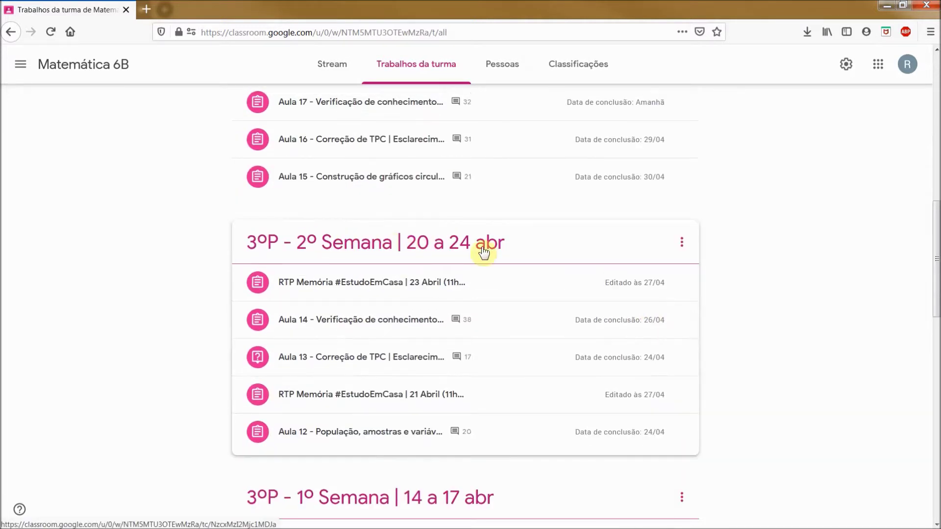
scroll(443, 271, "up", 3)
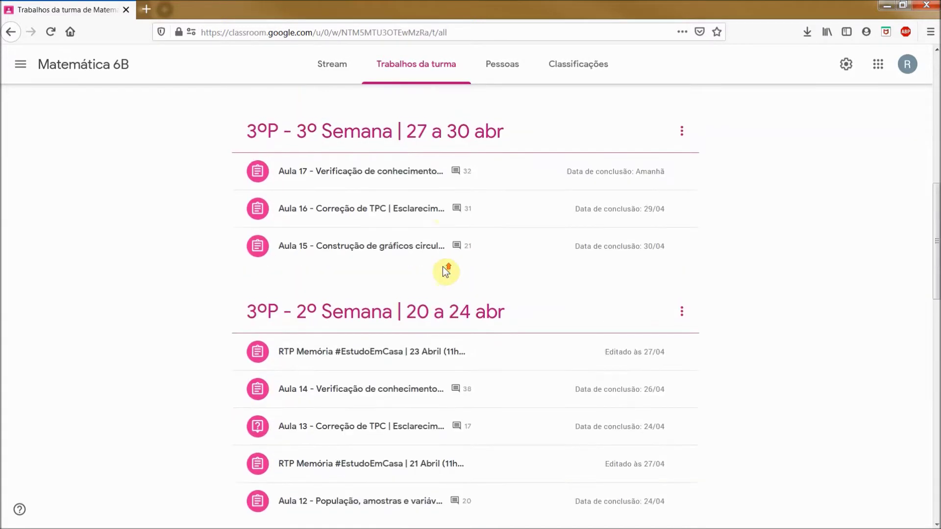
scroll(442, 272, "up", 3)
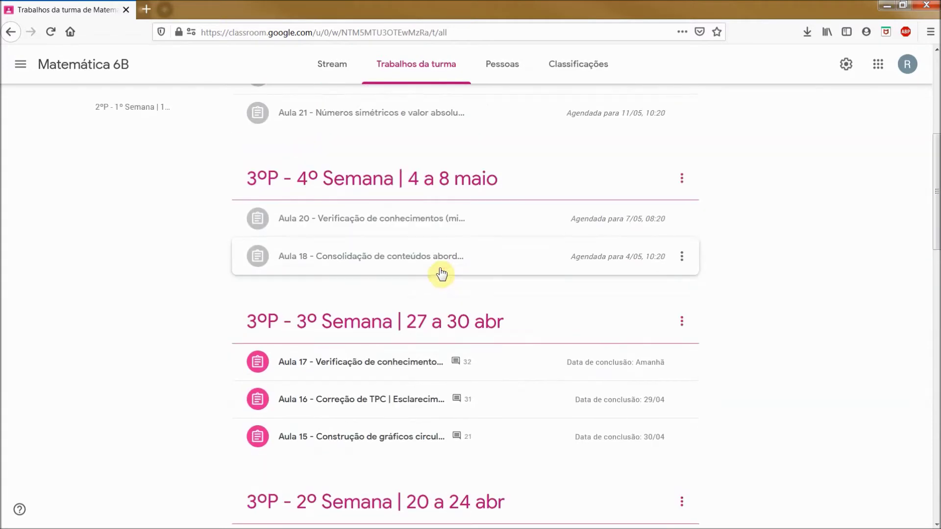
scroll(443, 273, "up", 3)
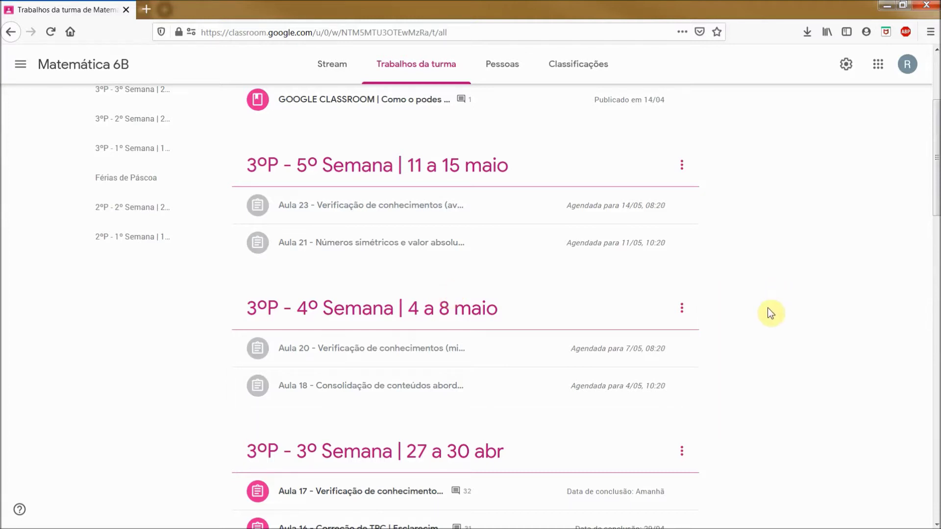
scroll(769, 313, "down", 3)
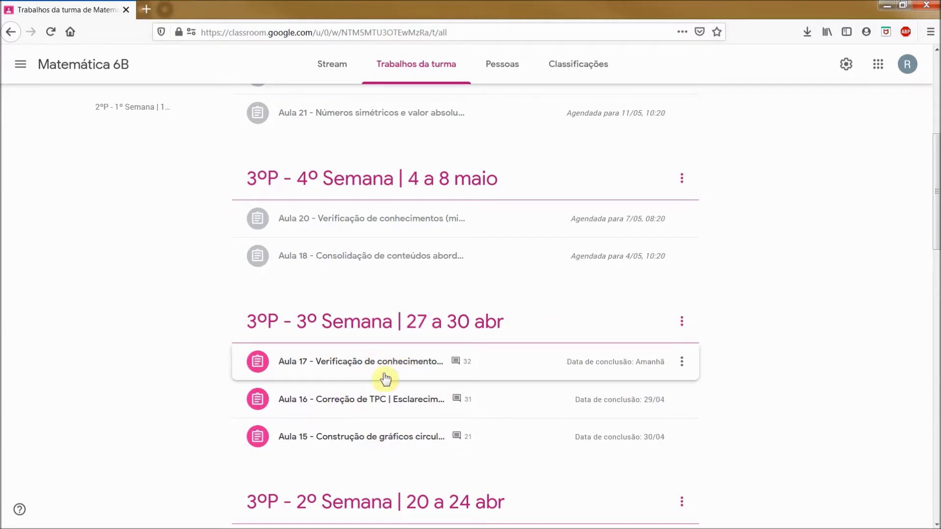
scroll(362, 426, "down", 2)
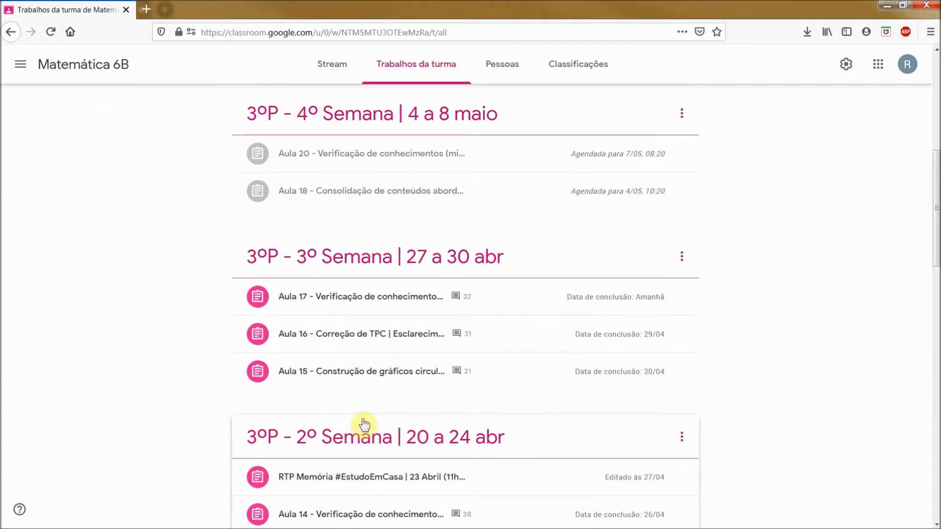
scroll(364, 424, "down", 5)
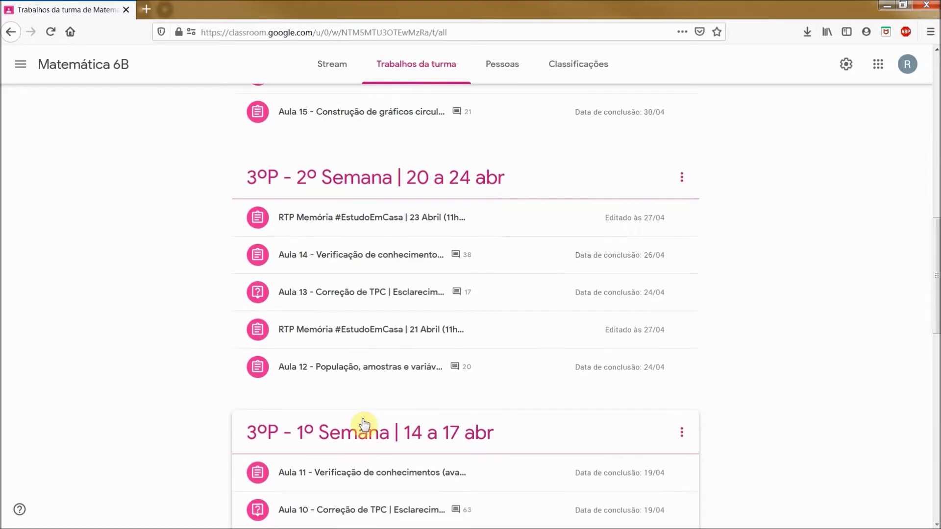
scroll(363, 424, "down", 4)
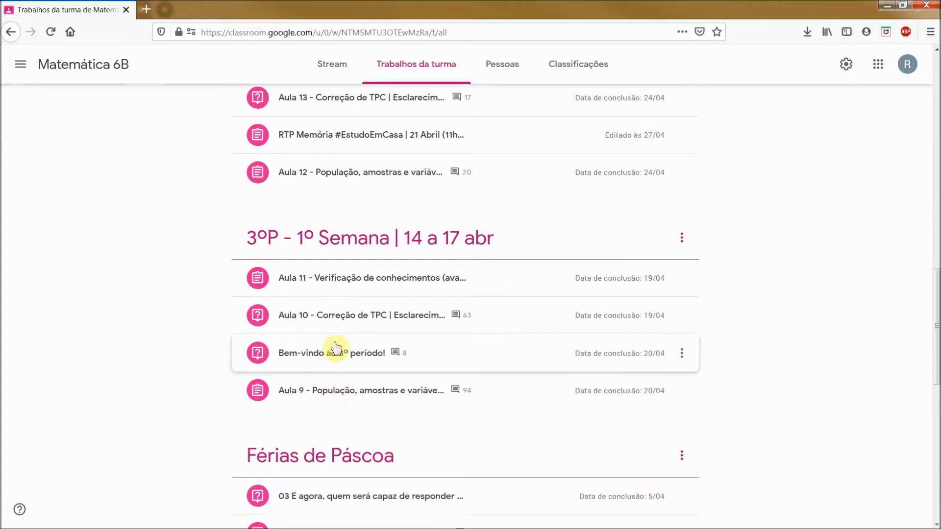
scroll(336, 348, "up", 4)
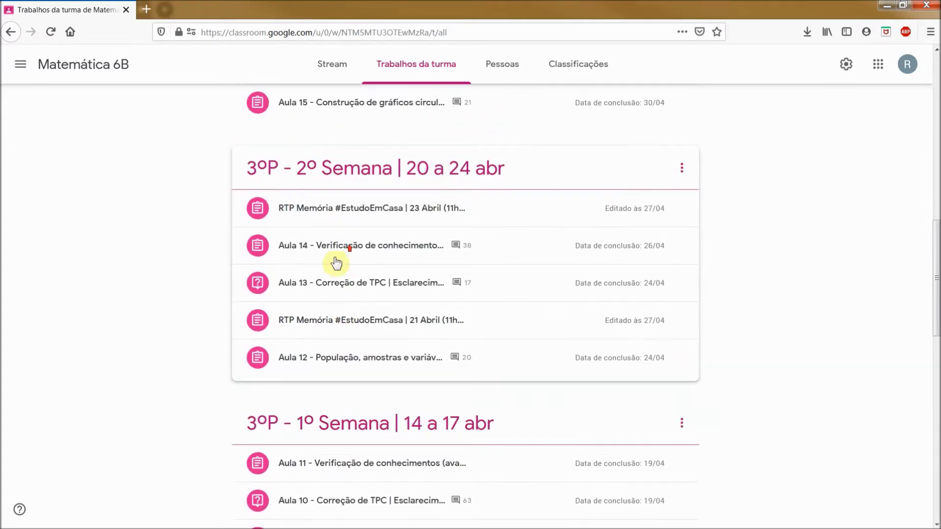
Move the "Bem-vindo ao 3º período!" question below Aula 9 in the 3ºP - 1º Semana topic
scroll(385, 358, "down", 1)
scroll(387, 363, "down", 3)
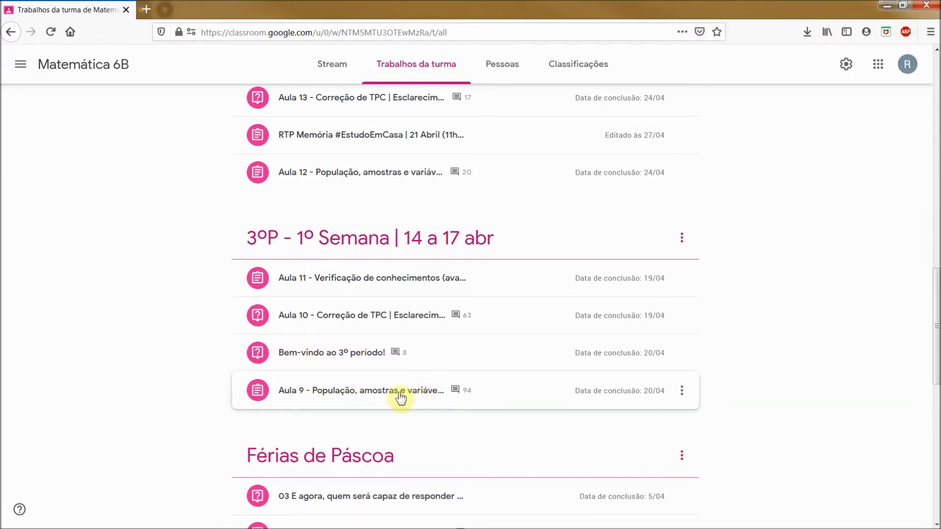
left_click_drag(333, 356, 323, 389)
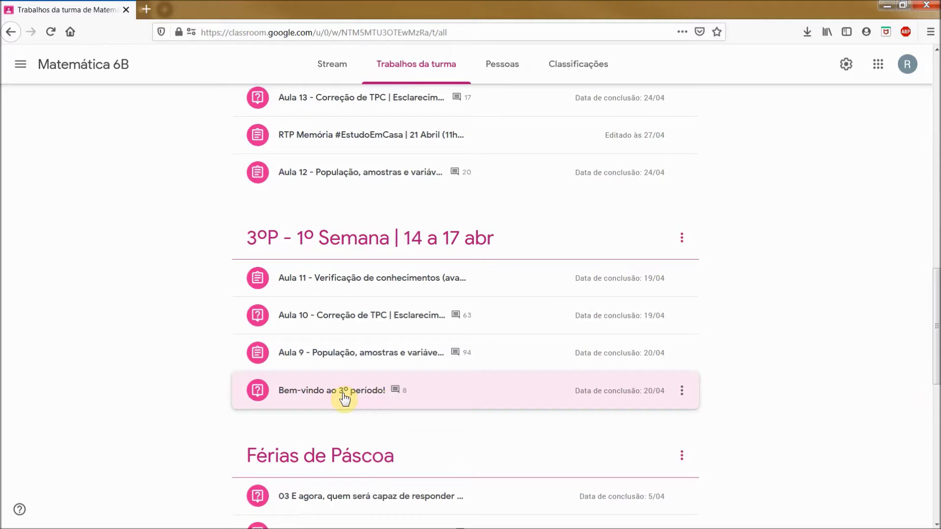
mouse_move(348, 395)
left_mouse_down()
mouse_move(342, 133)
mouse_move(314, 253)
mouse_move(315, 372)
mouse_move(336, 402)
left_mouse_up()
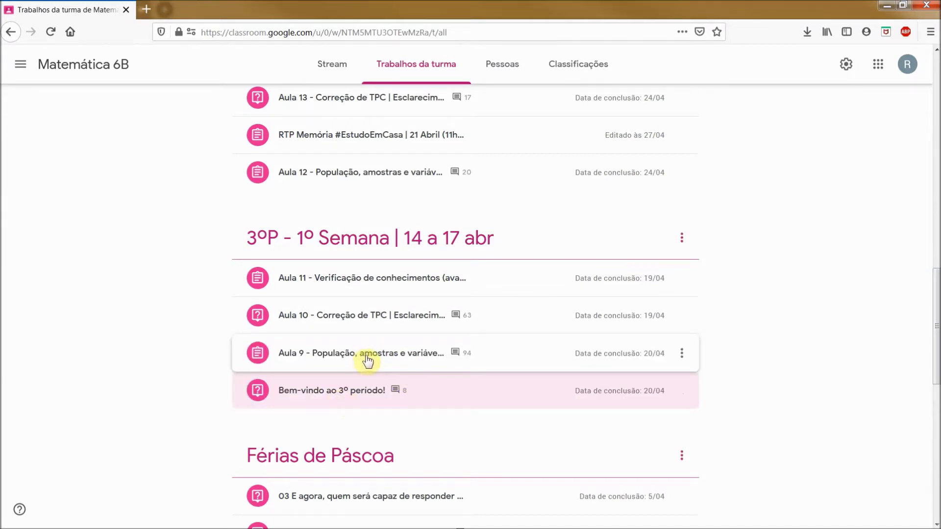
Expand the Aula 9 assignment and read through its submission summary, video links and task instructions
left_click_drag(316, 360, 318, 358)
left_click(317, 359)
scroll(661, 437, "down", 3)
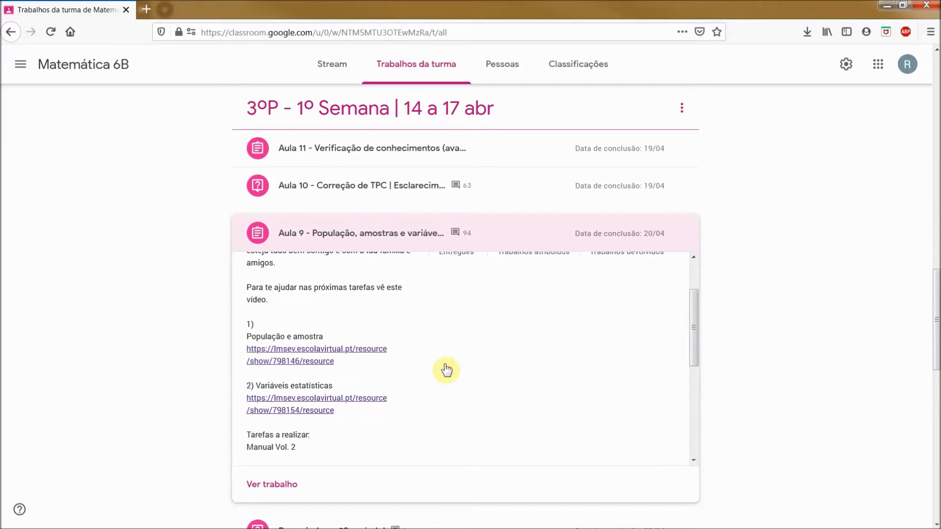
scroll(446, 370, "up", 2)
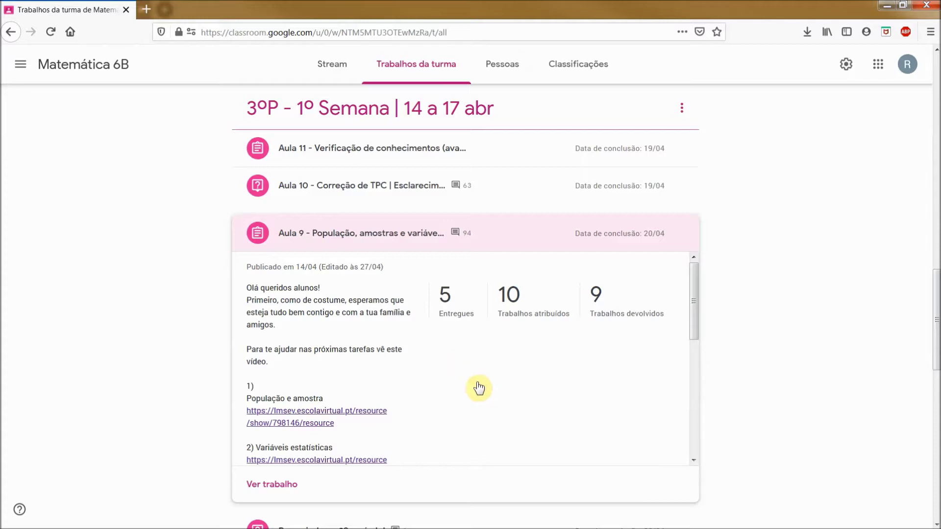
scroll(479, 388, "down", 2)
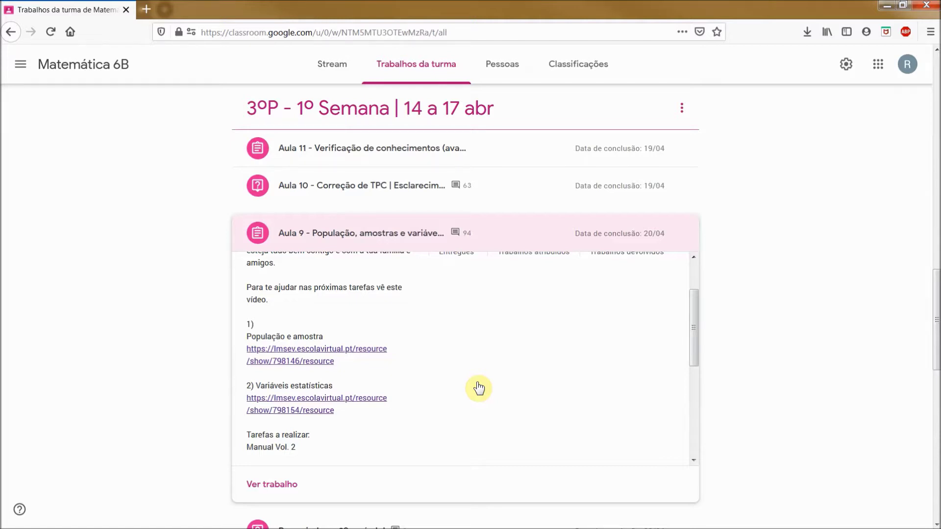
scroll(479, 388, "up", 3)
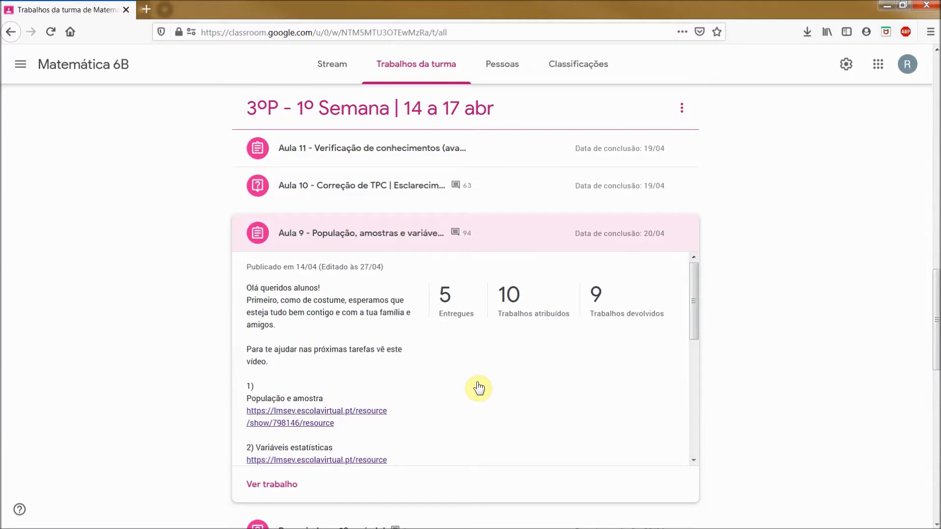
scroll(478, 389, "down", 2)
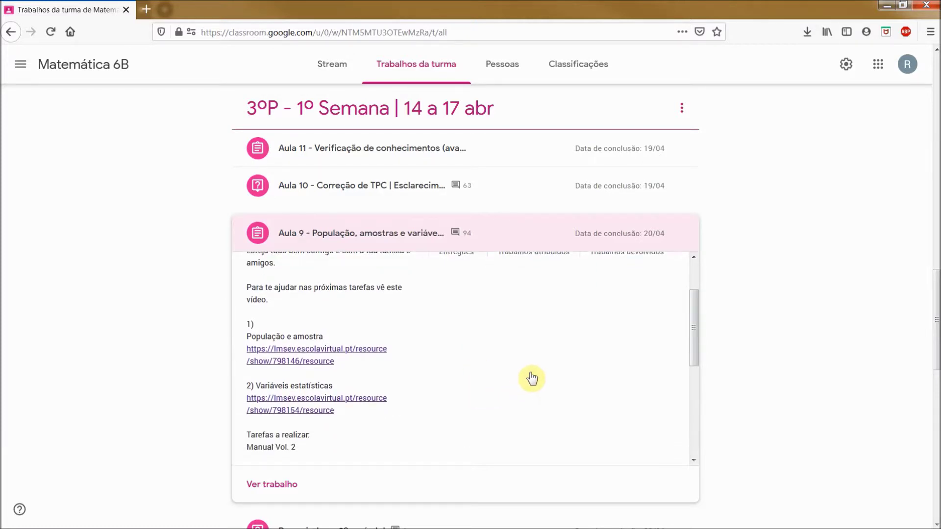
scroll(698, 316, "up", 2)
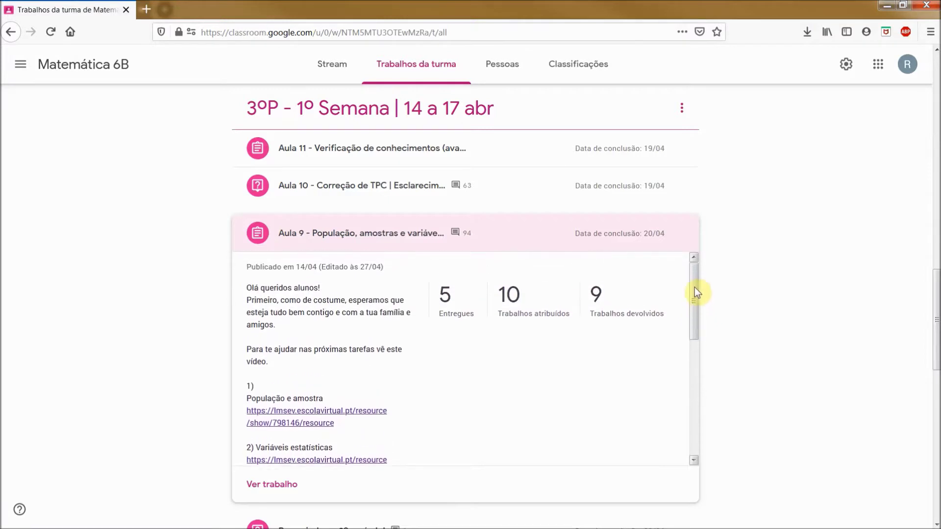
left_click_drag(689, 298, 708, 429)
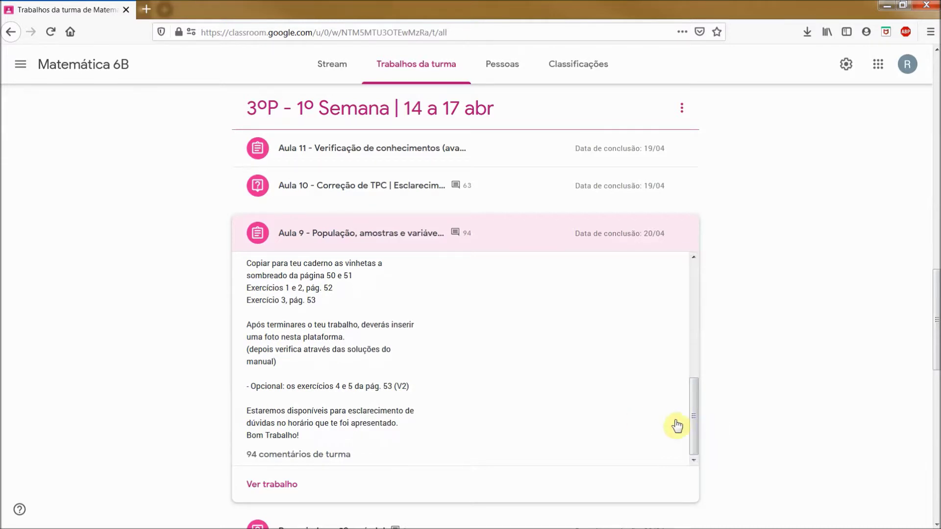
mouse_move(698, 423)
left_mouse_down()
mouse_move(698, 406)
mouse_move(695, 433)
mouse_move(696, 406)
left_mouse_up()
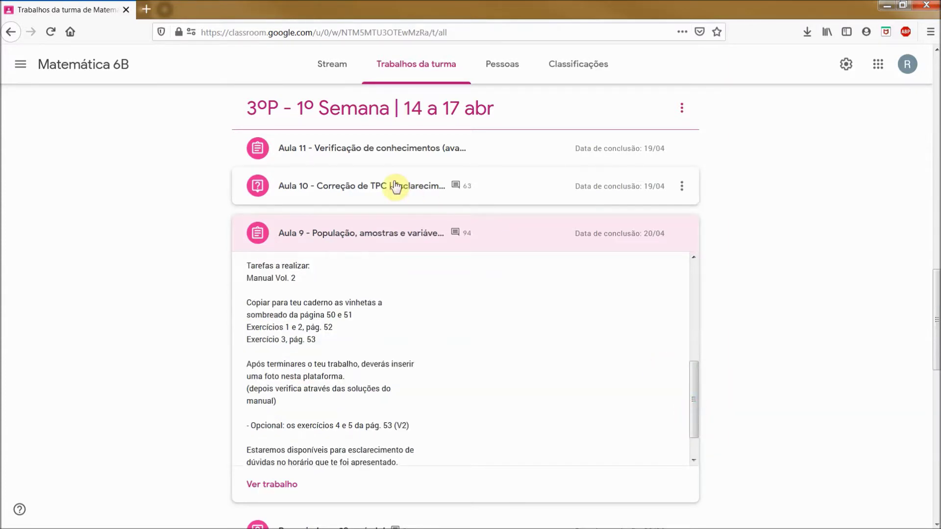
Expand the Aula 10 question and check the Pergunta option among the creation choices for class work
left_click(396, 186)
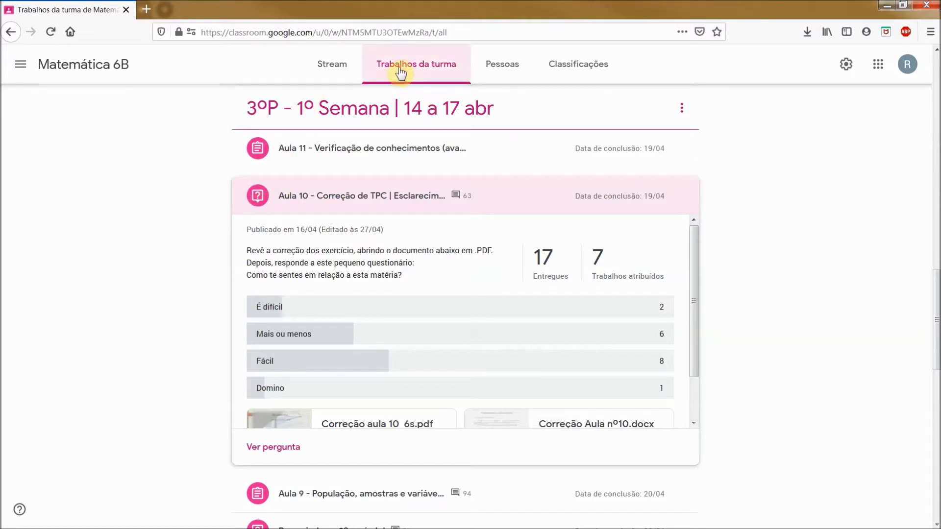
middle_click(933, 305)
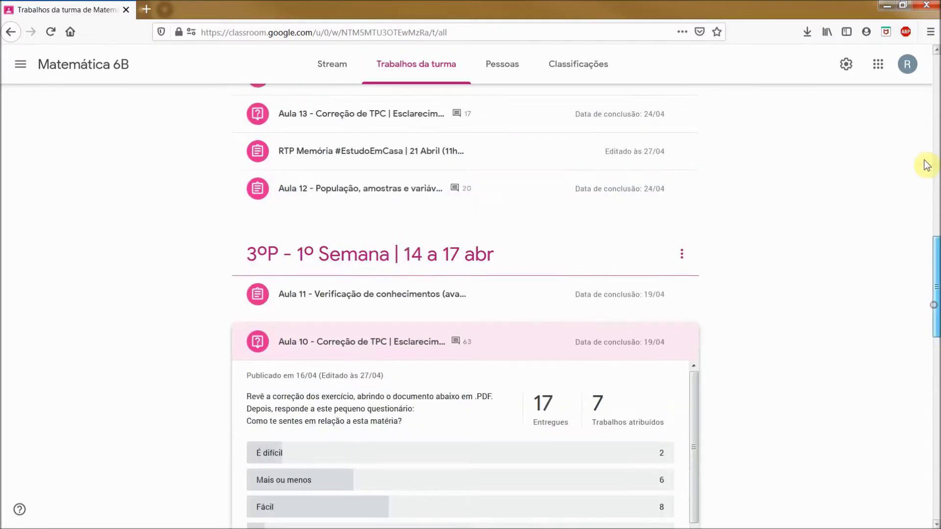
left_click_drag(926, 166, 924, 139)
scroll(346, 155, "up", 4)
left_click(278, 121)
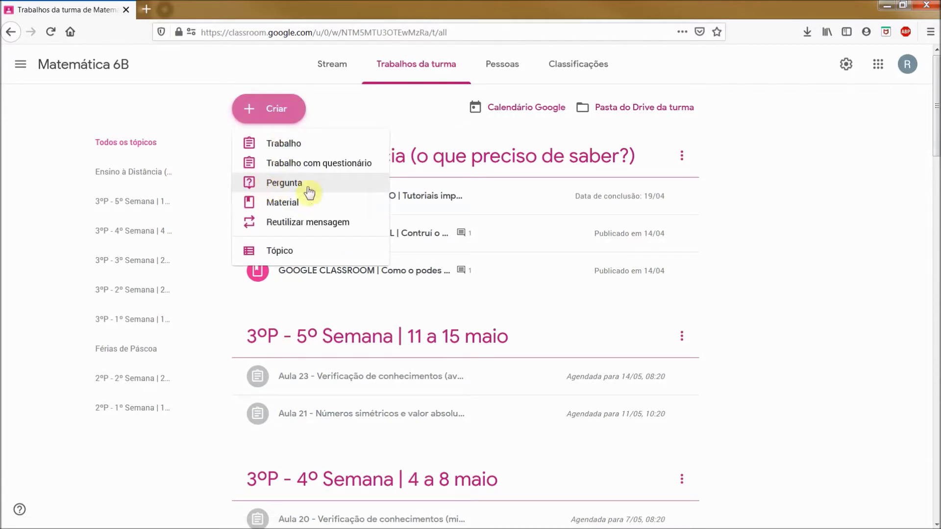
left_click(786, 278)
Examine the answer breakdown and the attached correction files of the expanded Aula 10 question
scroll(786, 278, "down", 15)
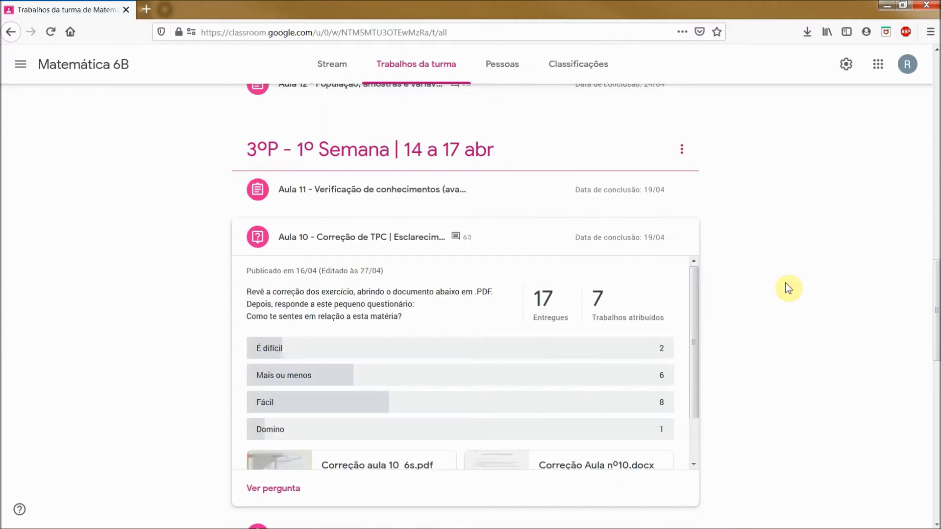
scroll(785, 283, "down", 2)
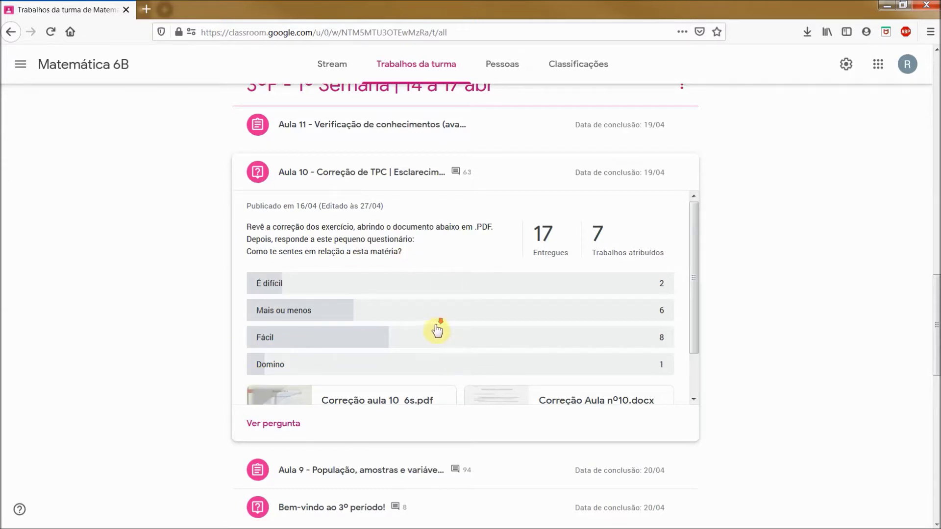
scroll(436, 330, "down", 2)
scroll(375, 361, "down", 1)
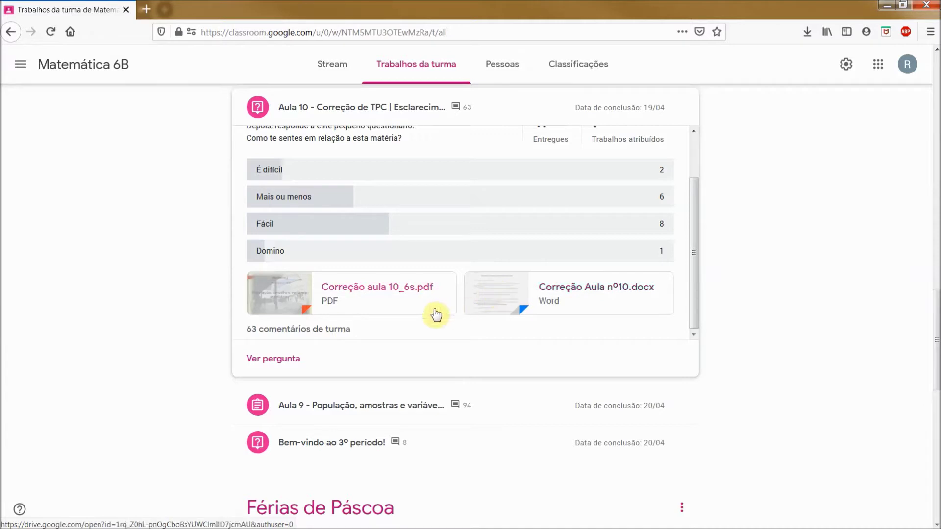
scroll(434, 309, "up", 2)
scroll(340, 153, "up", 2)
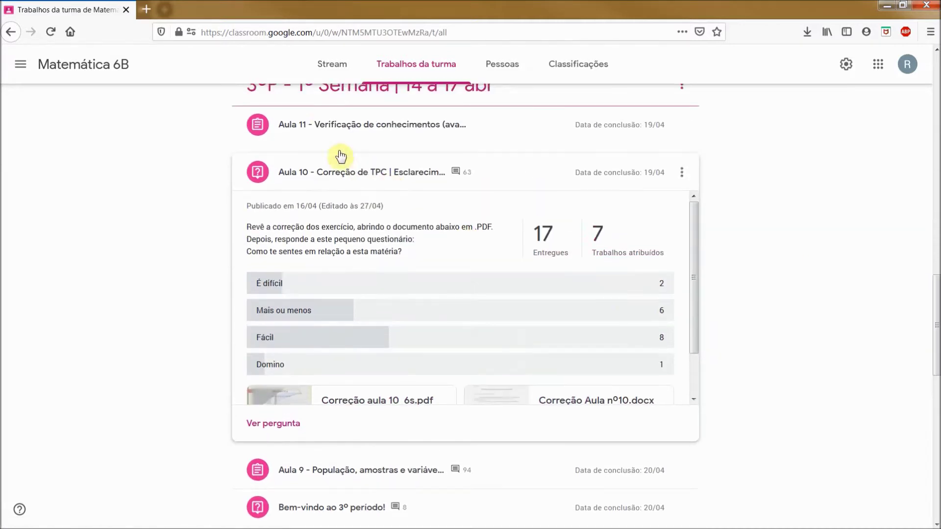
Expand the Aula 11 assignment to review its instructions and attached Google Forms quiz, and collapse it again
left_click(347, 126)
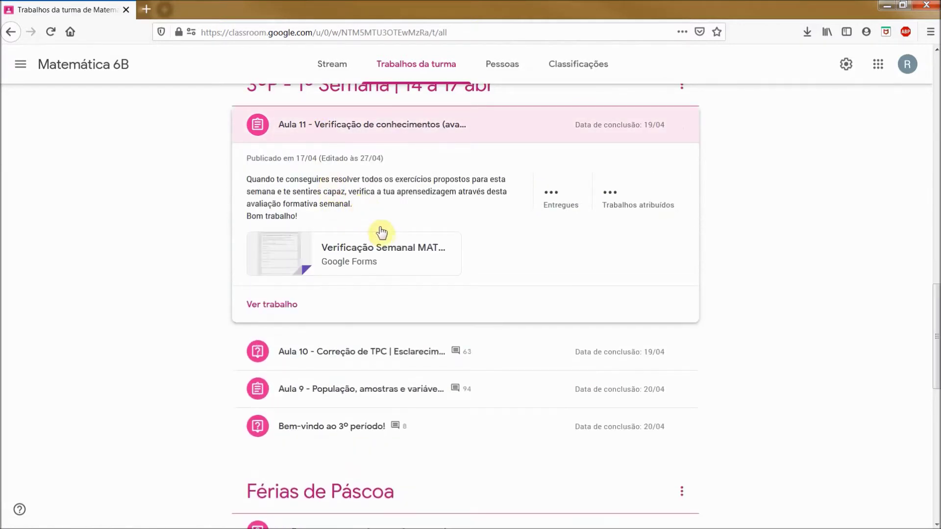
scroll(381, 225, "up", 1)
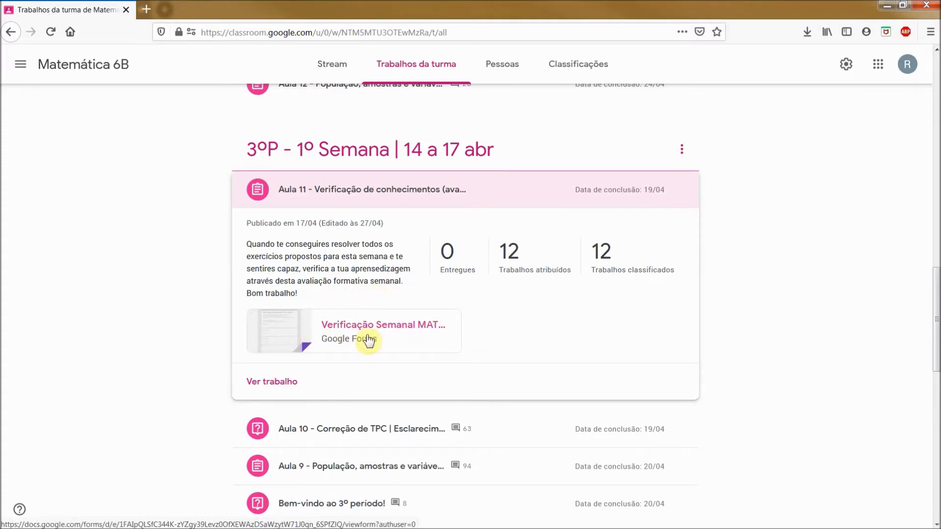
left_click(365, 193)
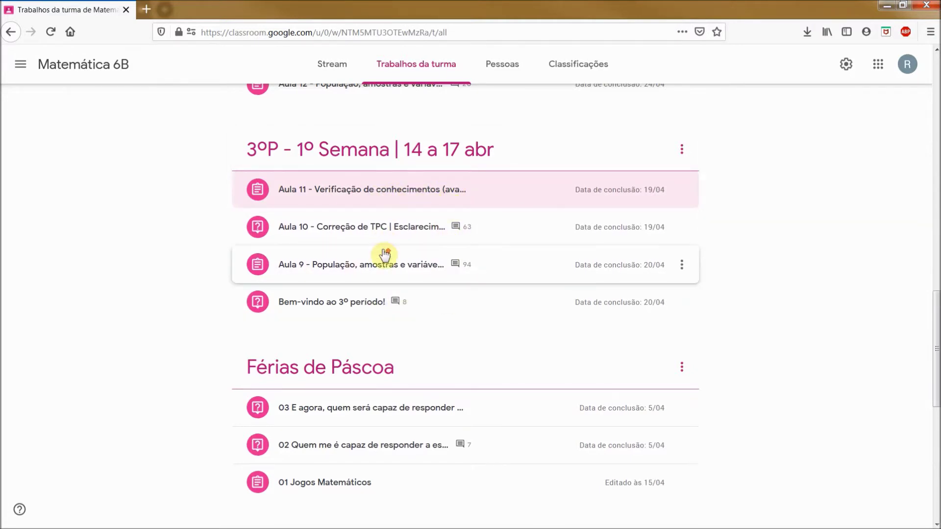
Examine the scheduled assignments in the 3ºP - 4º Semana and 3ºP - 5º Semana topics
scroll(385, 253, "up", 3)
scroll(385, 254, "up", 12)
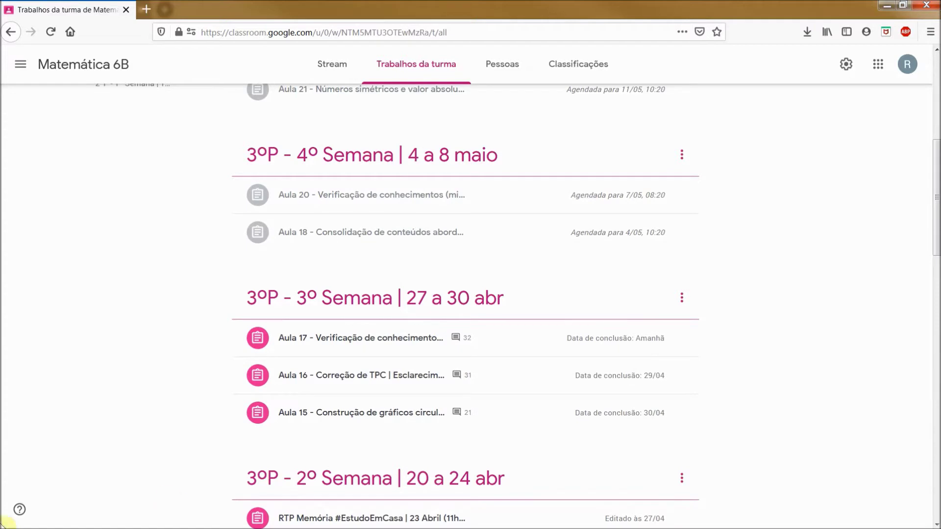
scroll(390, 282, "up", 3)
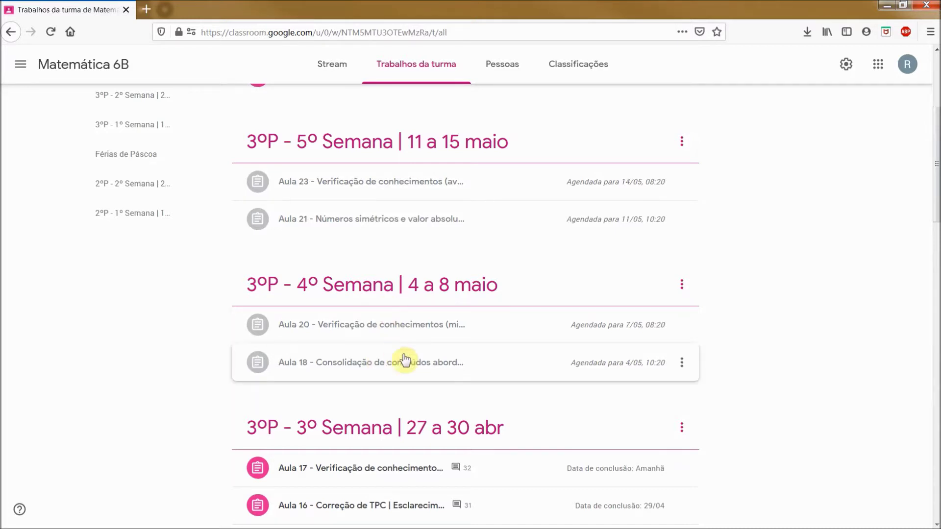
scroll(481, 441, "up", 3)
scroll(481, 443, "down", 3)
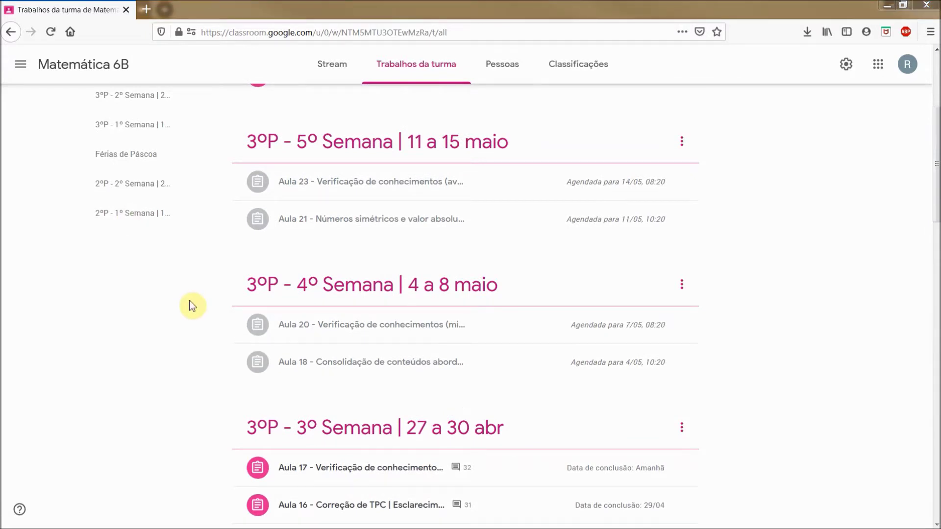
Look through the class's Stream and Trabalhos da turma pages and examine the teachers and students listed in Pessoas
scroll(190, 290, "up", 5)
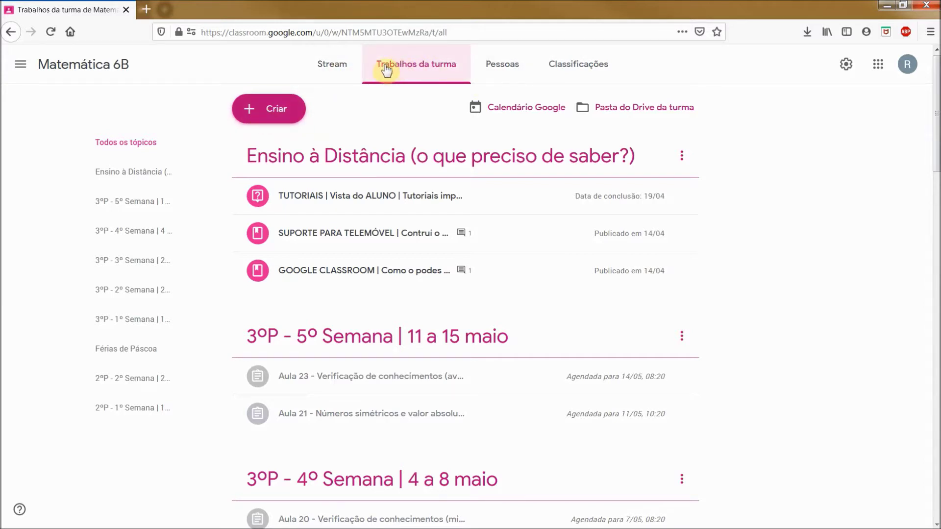
left_click(332, 69)
left_click(437, 72)
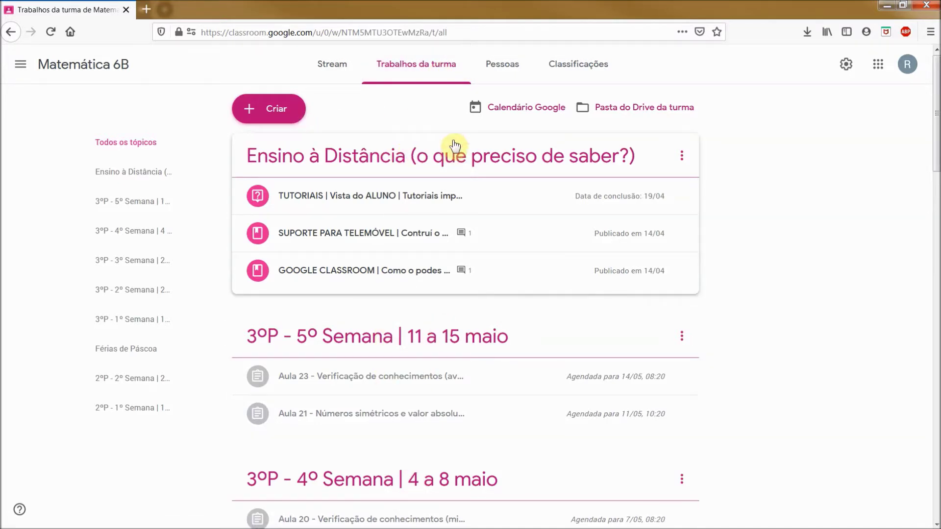
left_click(503, 69)
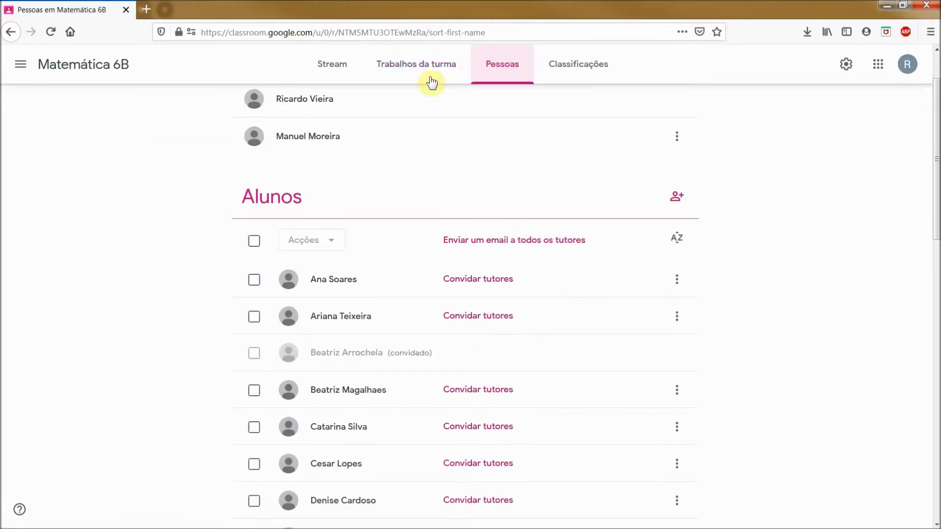
scroll(290, 185, "down", 4)
scroll(290, 185, "up", 4)
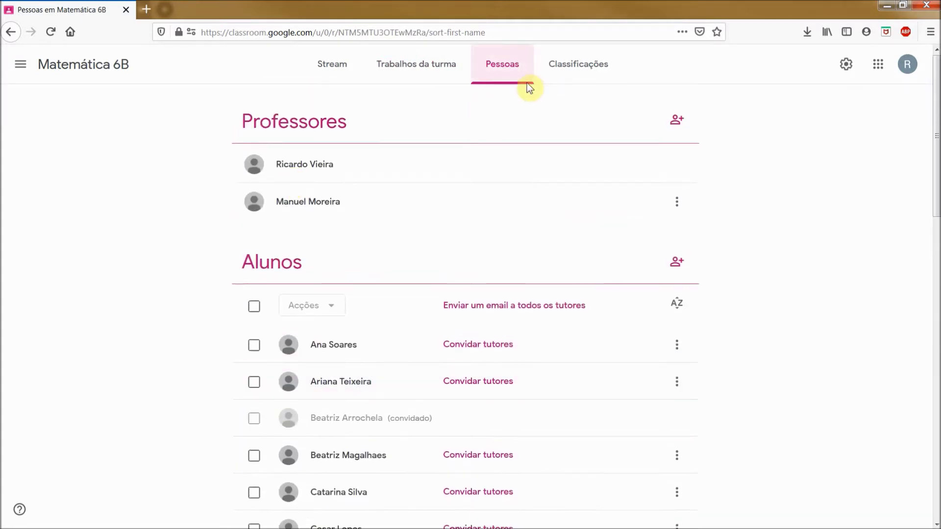
Examine the Classificações gradebook across all students and assignments, from Aula 17 back to Aula 10
left_click(577, 75)
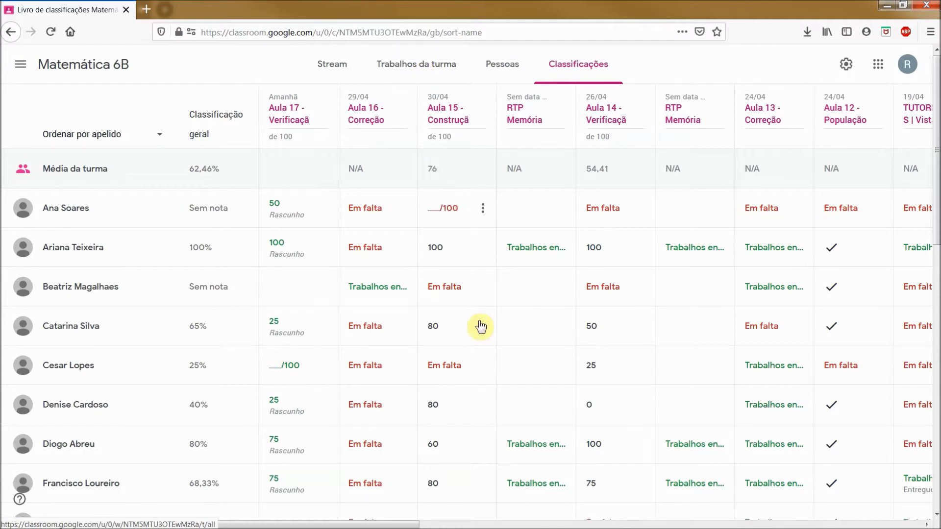
scroll(480, 327, "down", 5)
scroll(480, 327, "down", 3)
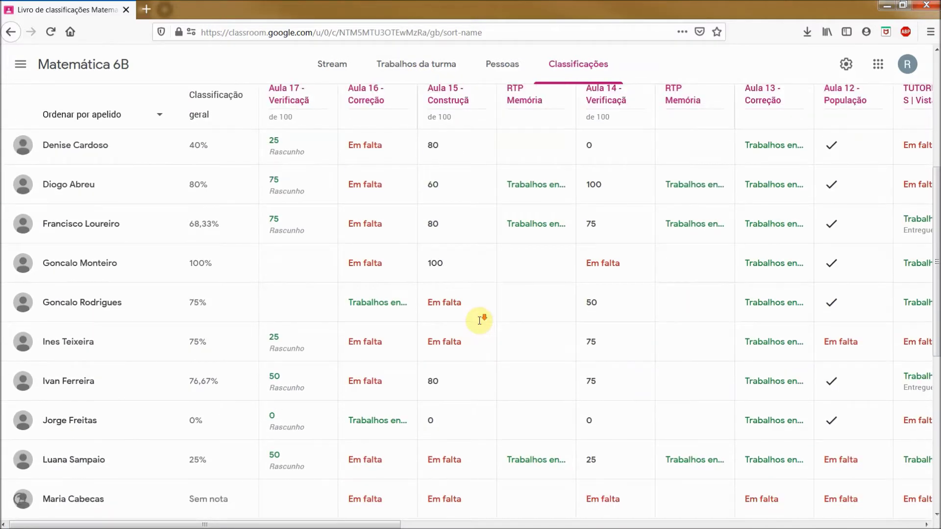
scroll(480, 326, "up", 4)
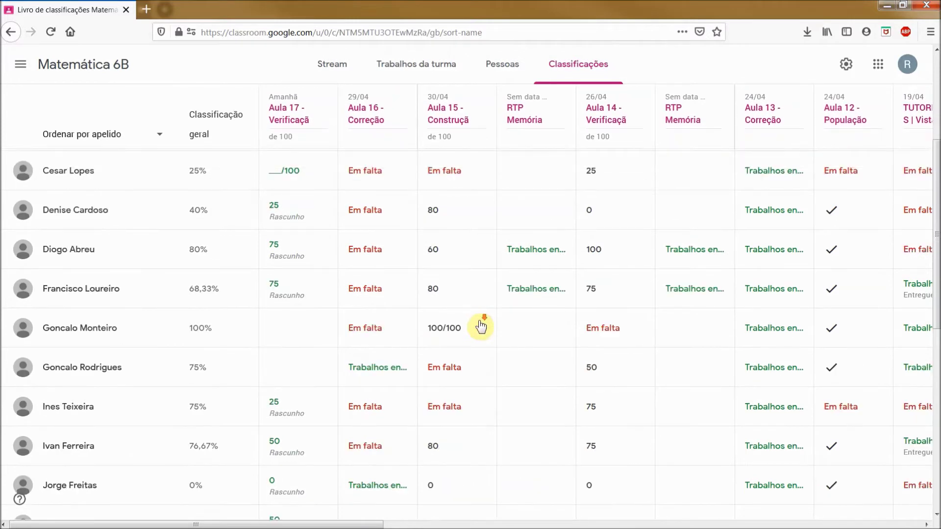
scroll(480, 326, "down", 2)
scroll(479, 320, "up", 3)
left_click_drag(350, 524, 440, 523)
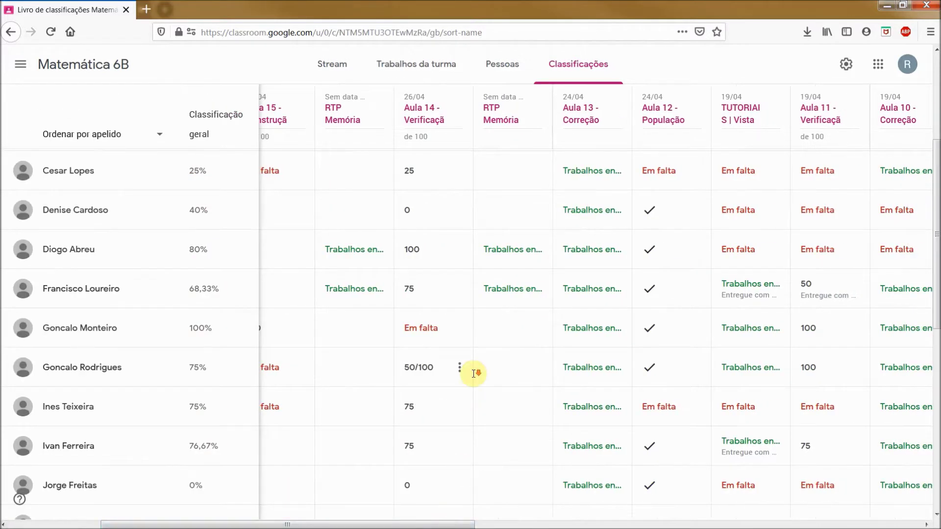
scroll(475, 371, "down", 5)
scroll(474, 373, "down", 3)
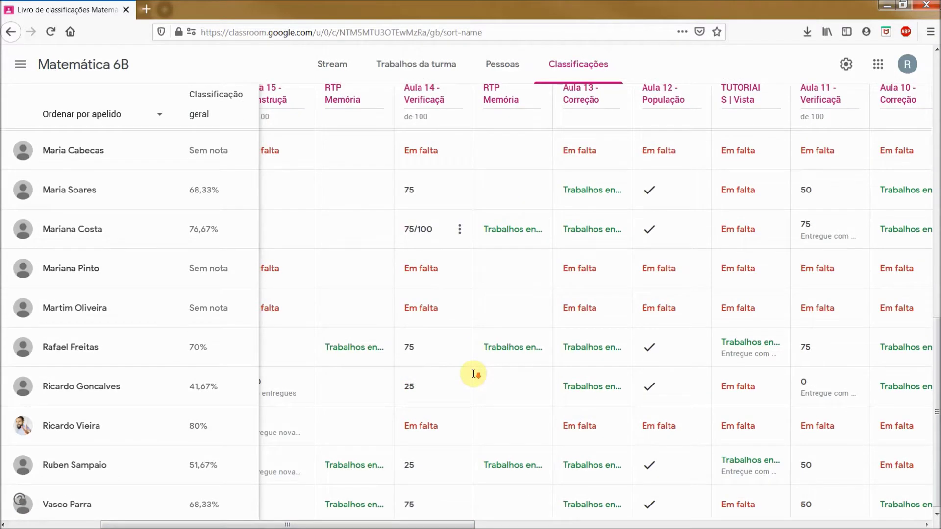
scroll(474, 373, "up", 4)
scroll(473, 374, "up", 8)
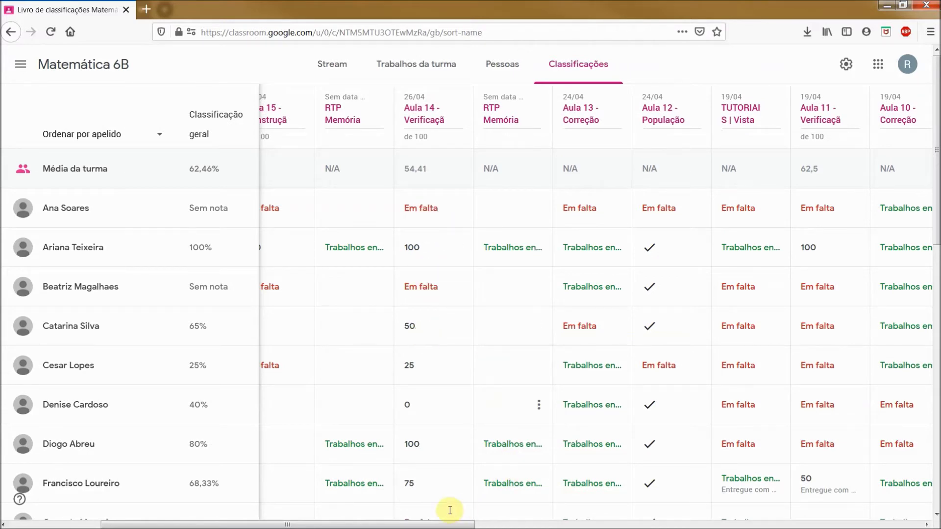
left_click_drag(444, 526, 388, 525)
Return to Trabalhos da turma, look at the reusable posts of Matemática 6A and Matemática 6B, and close the selection without reusing any
left_click(435, 68)
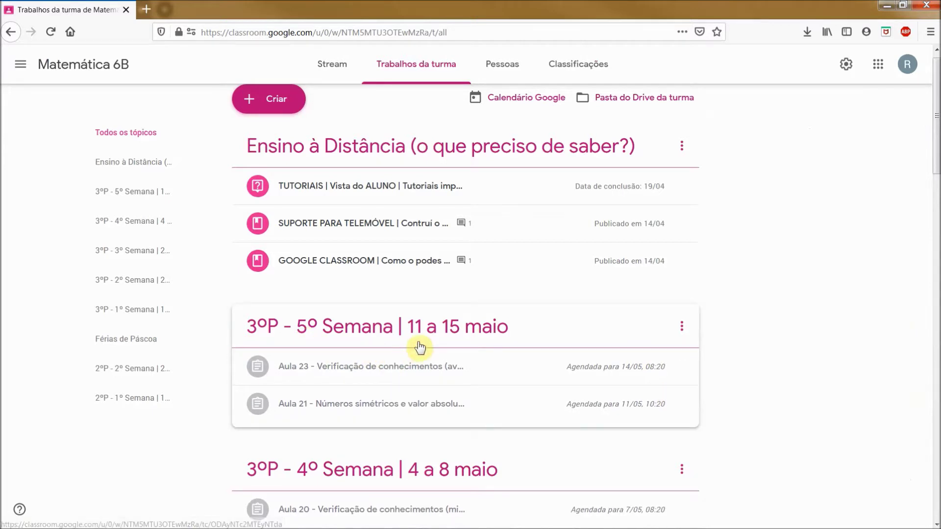
scroll(325, 162, "up", 1)
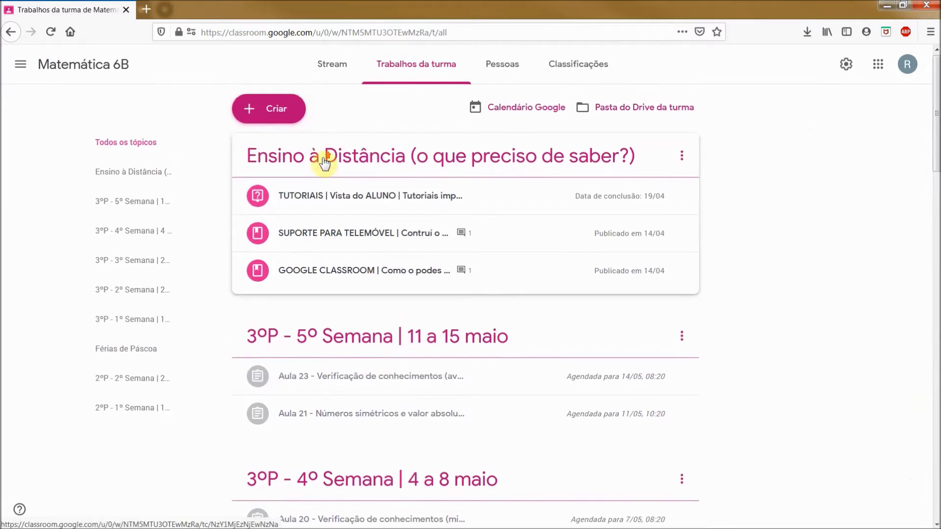
left_click(283, 109)
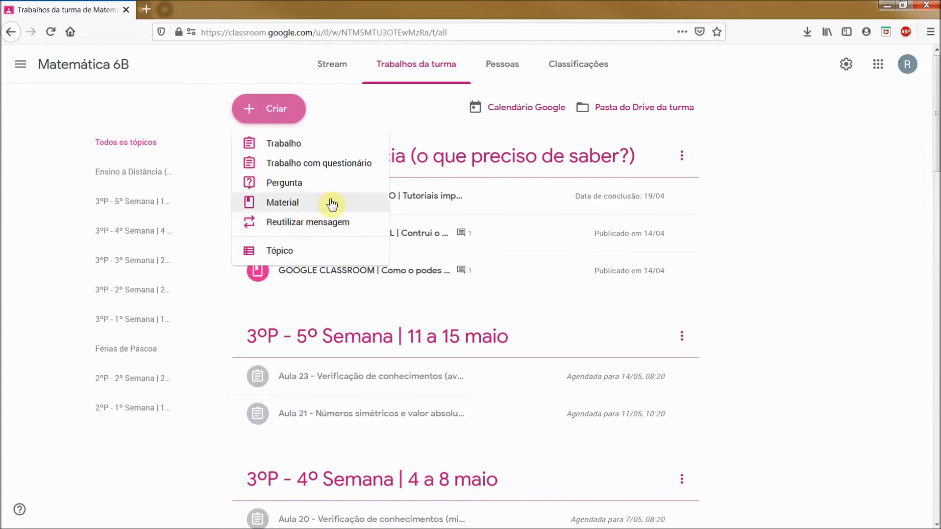
left_click(298, 224)
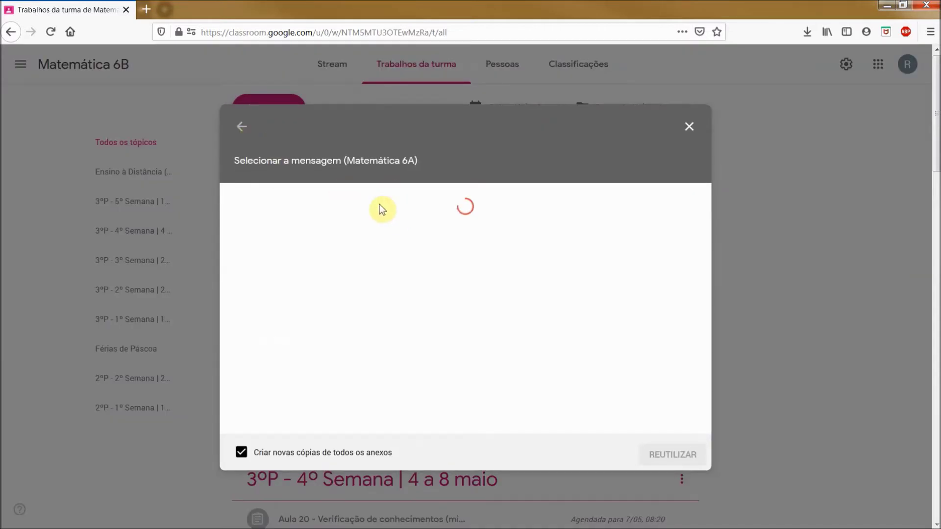
left_click(240, 86)
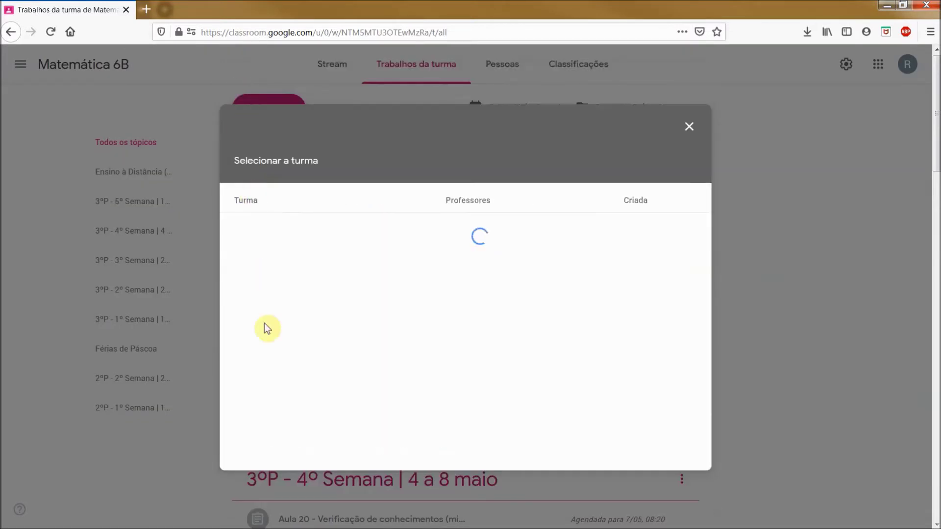
scroll(310, 357, "down", 2)
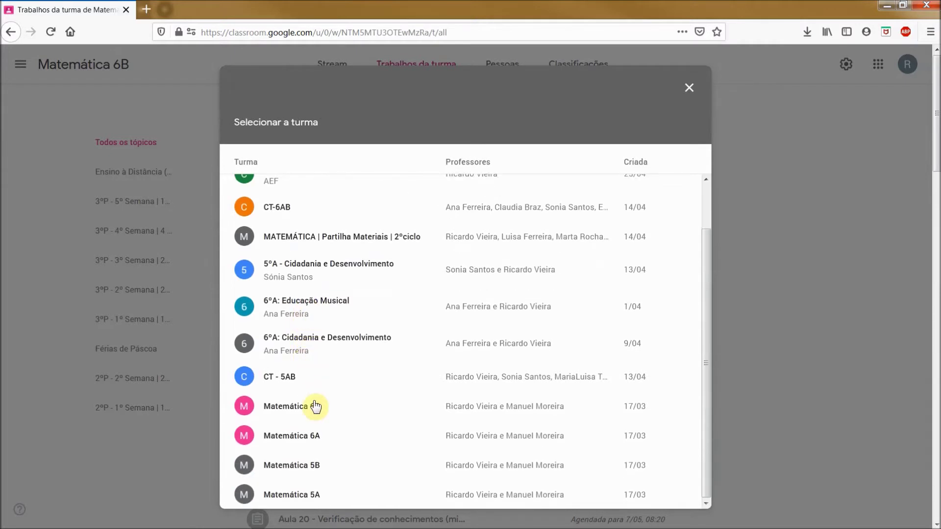
left_click(302, 407)
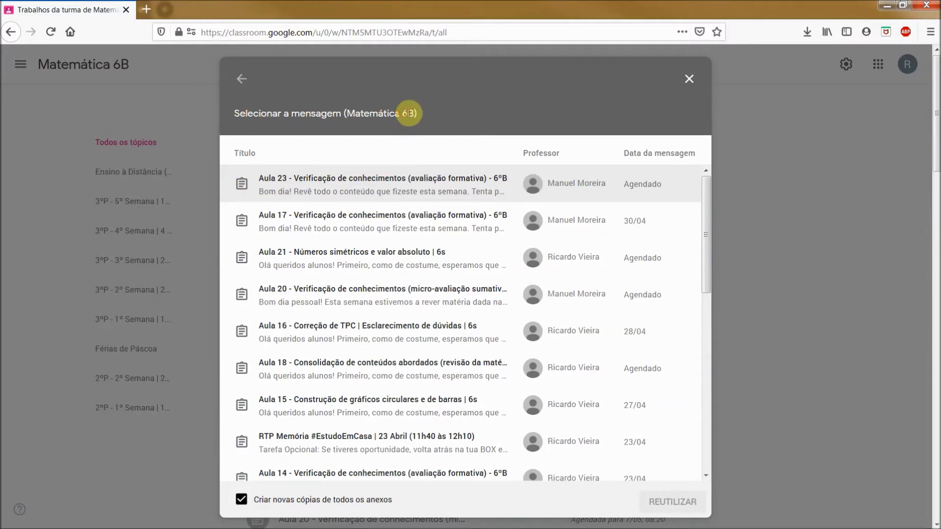
left_click_drag(403, 113, 409, 113)
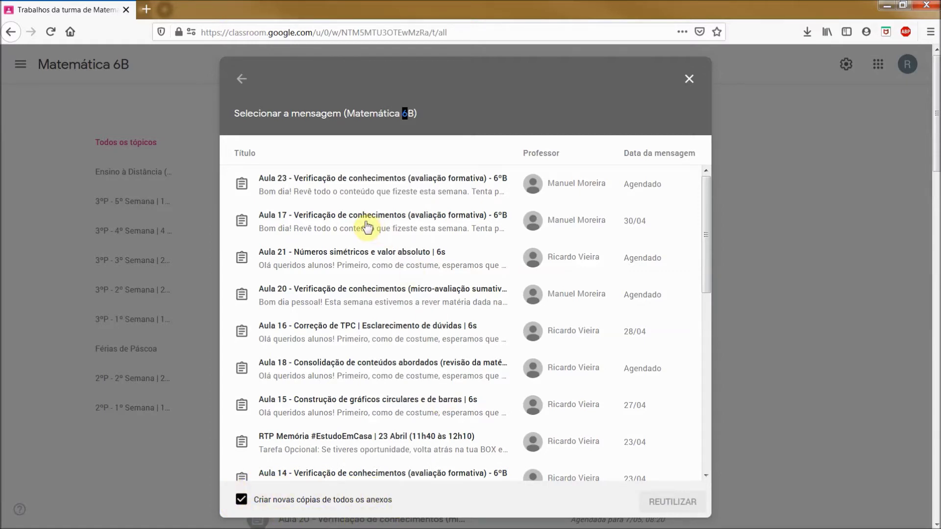
left_click(689, 80)
Look over the weekly topics and check the kinds of class work available for creation, without creating anything
scroll(471, 290, "down", 6)
scroll(473, 290, "up", 10)
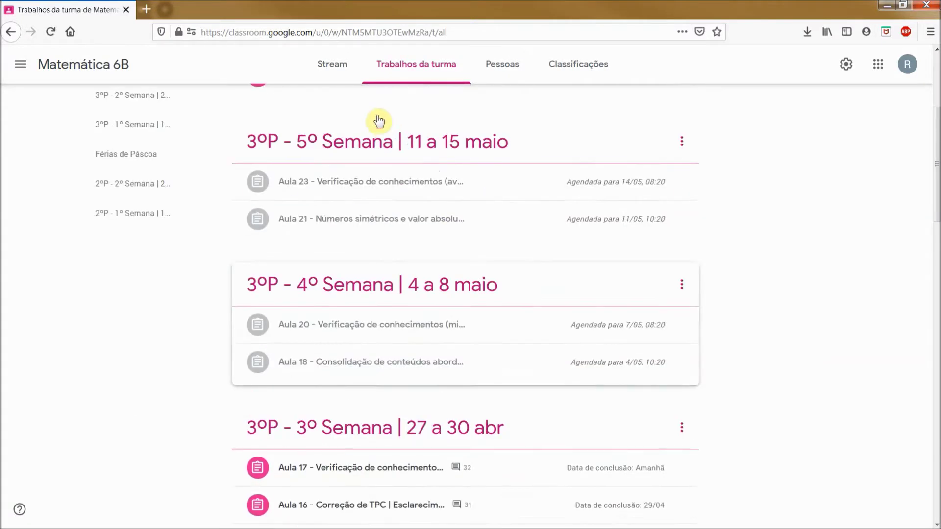
left_click(261, 108)
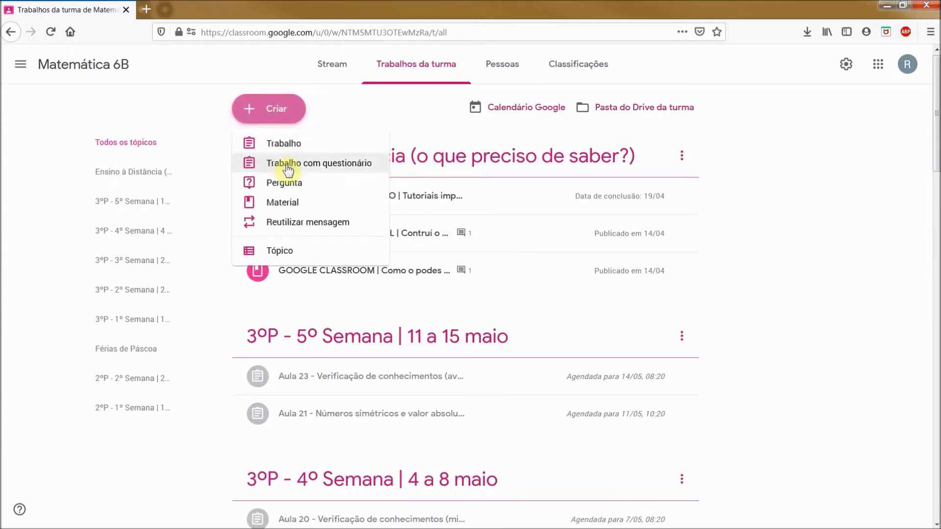
left_click(736, 264)
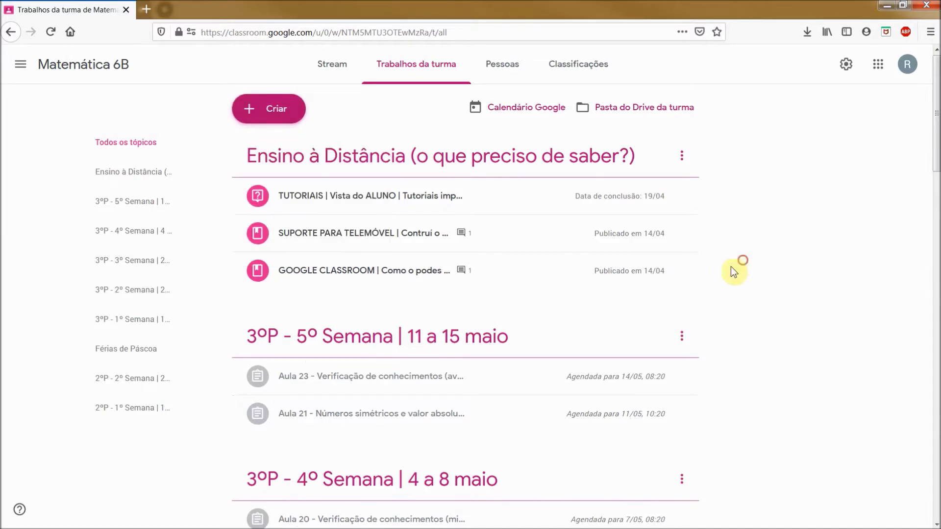
Expand questions 02 and 03 in the Férias de Páscoa topic to review their instructions and submissions
scroll(706, 278, "down", 4)
scroll(706, 279, "down", 8)
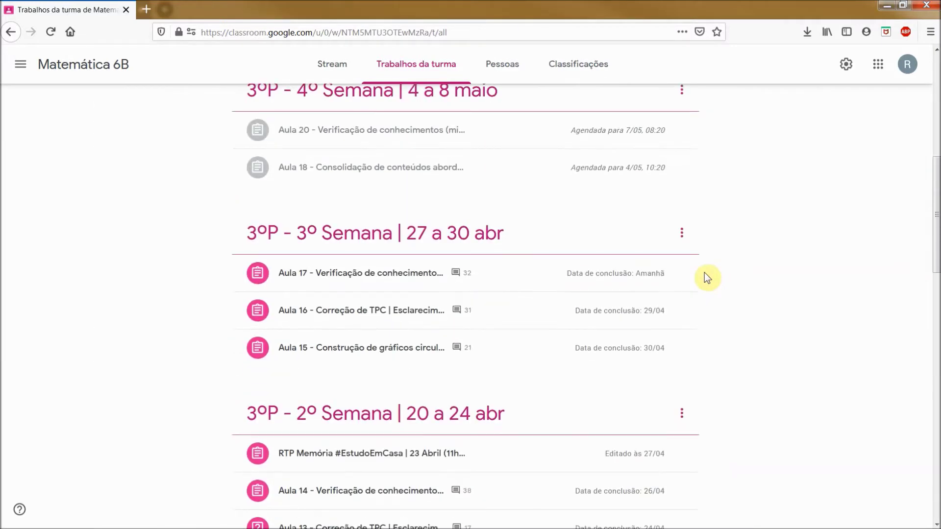
scroll(707, 278, "down", 9)
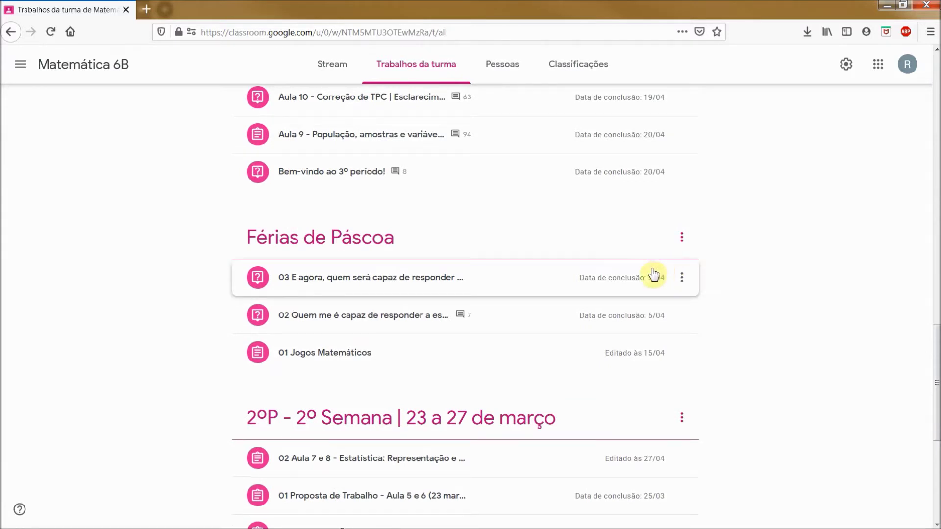
scroll(554, 271, "down", 2)
scroll(554, 271, "up", 2)
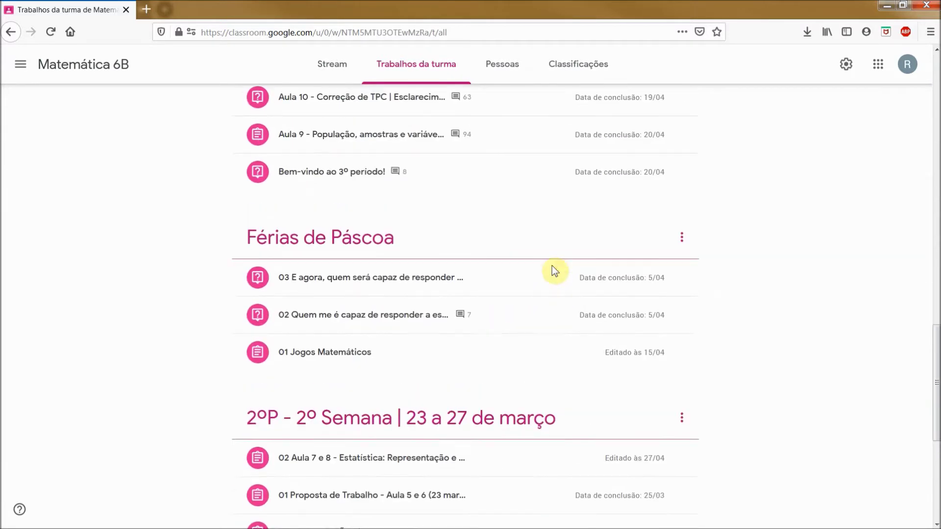
scroll(554, 271, "down", 1)
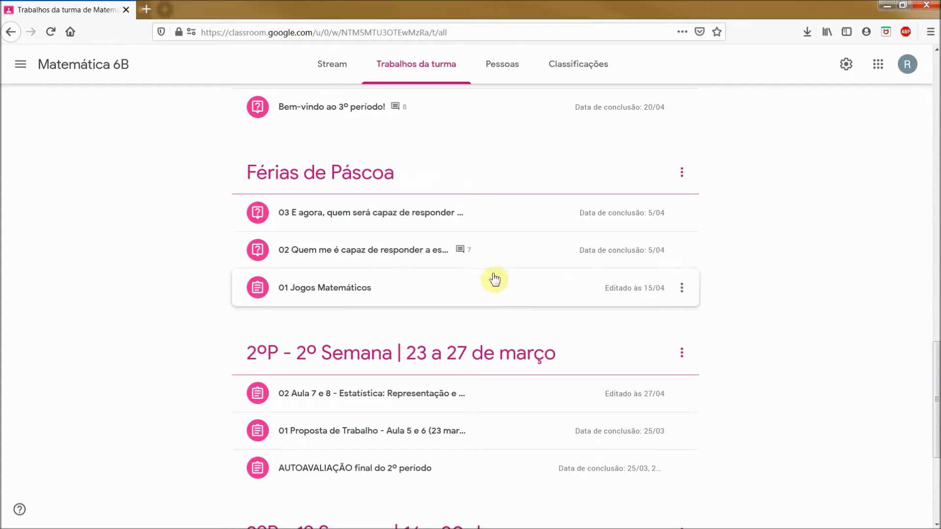
left_click(329, 255)
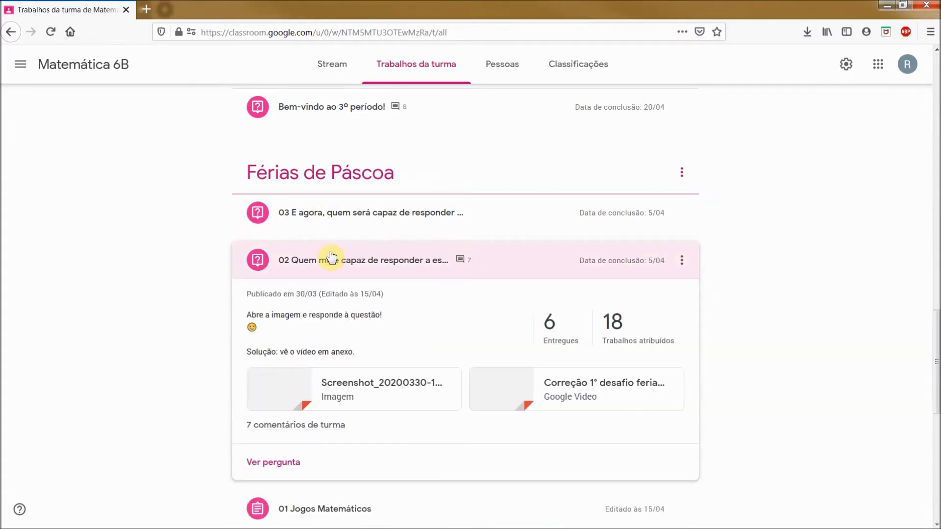
left_click(371, 220)
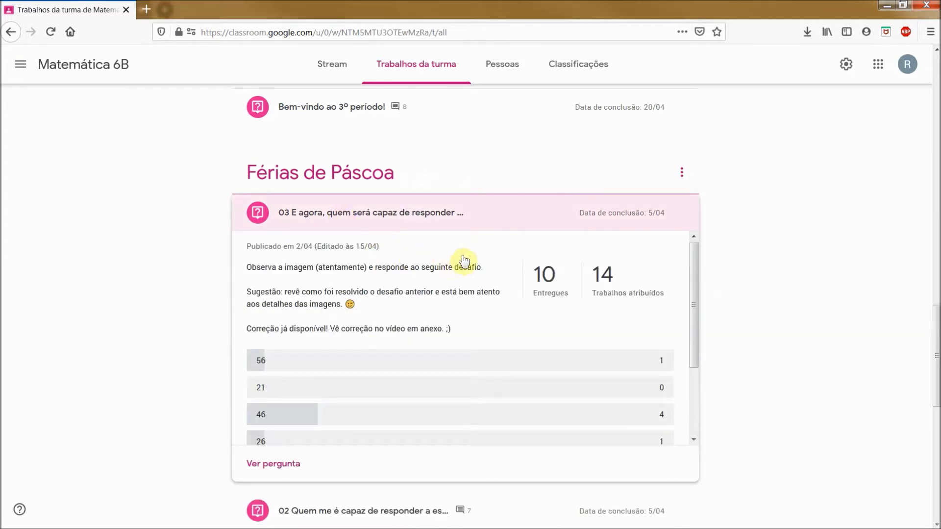
Open question 03 for editing, examine its answer options, attachments and settings, and close it without saving
left_click(681, 214)
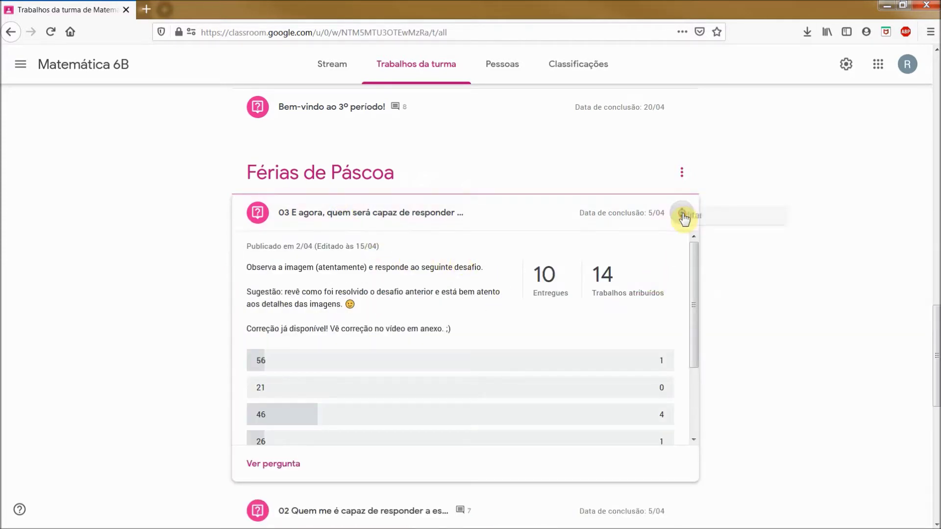
left_click(601, 241)
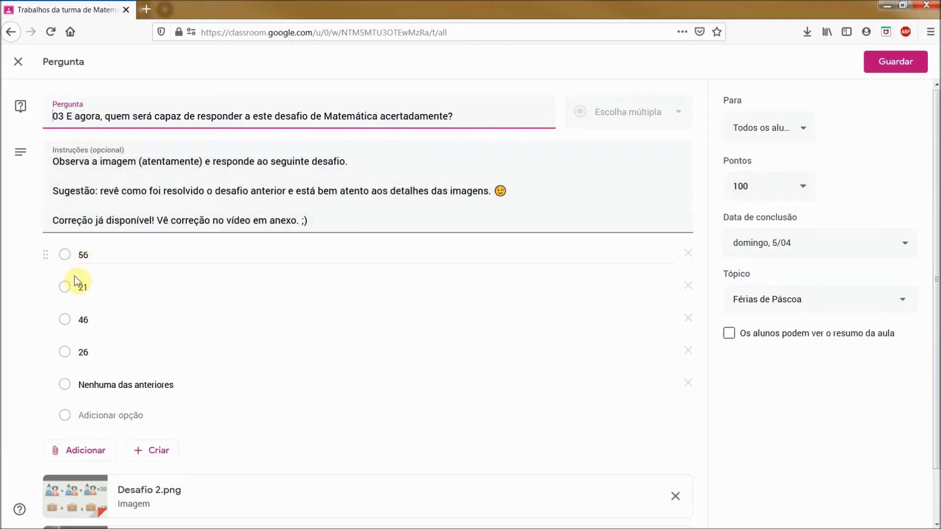
scroll(84, 406, "down", 2)
scroll(86, 421, "down", 2)
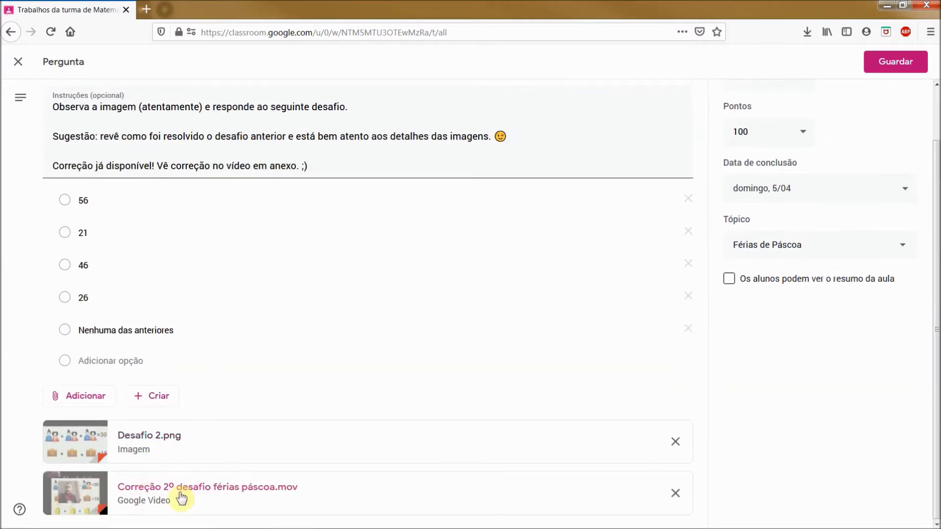
scroll(522, 197, "up", 3)
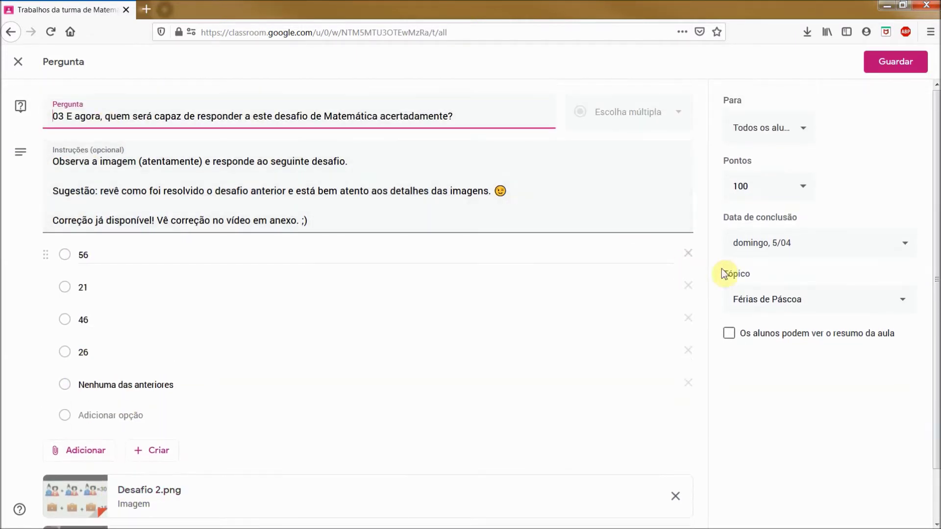
left_click(17, 62)
Examine the answer breakdown and attachments of the expanded question 03 in Férias de Páscoa
scroll(460, 277, "down", 2)
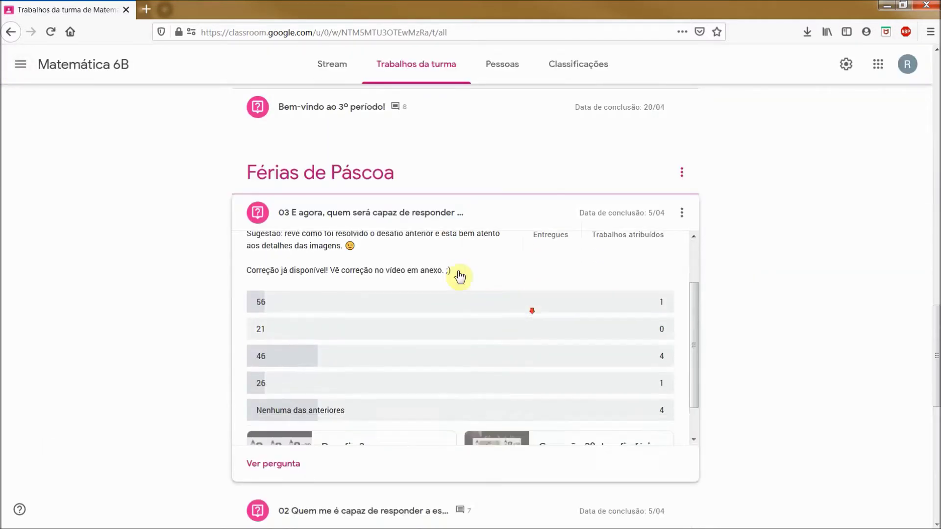
scroll(296, 380, "down", 1)
scroll(296, 392, "up", 2)
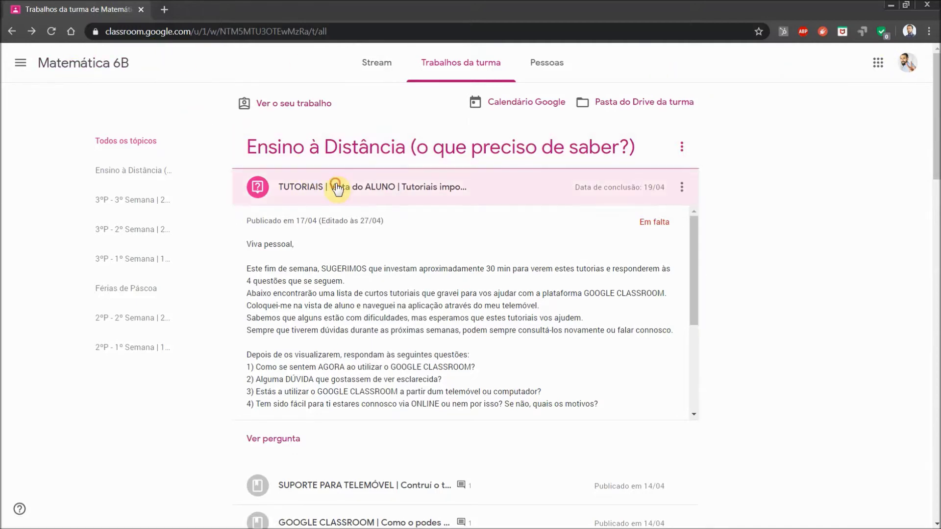
In the student view of the class in Chrome, collapse the TUTORIAIS question and locate the Férias de Páscoa questions
left_click(399, 186)
scroll(343, 191, "down", 4)
scroll(339, 194, "down", 20)
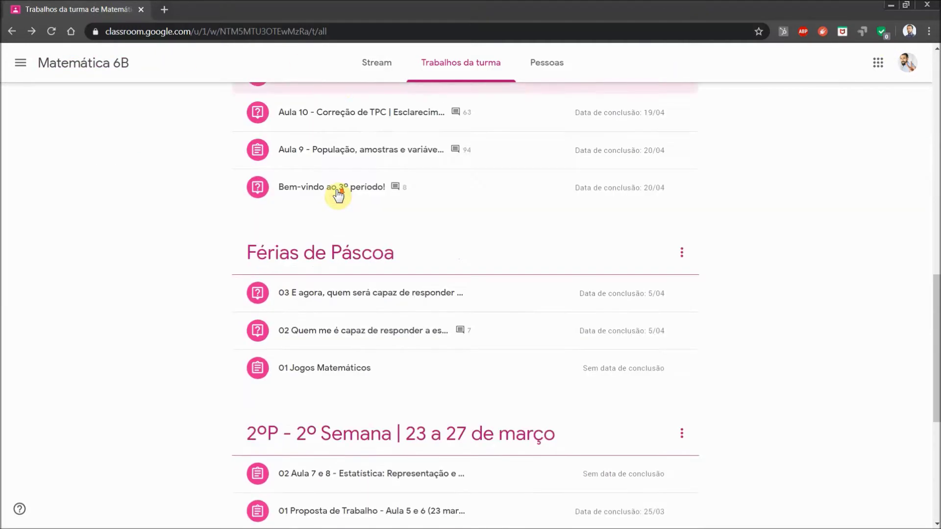
scroll(339, 195, "down", 1)
scroll(337, 191, "up", 7)
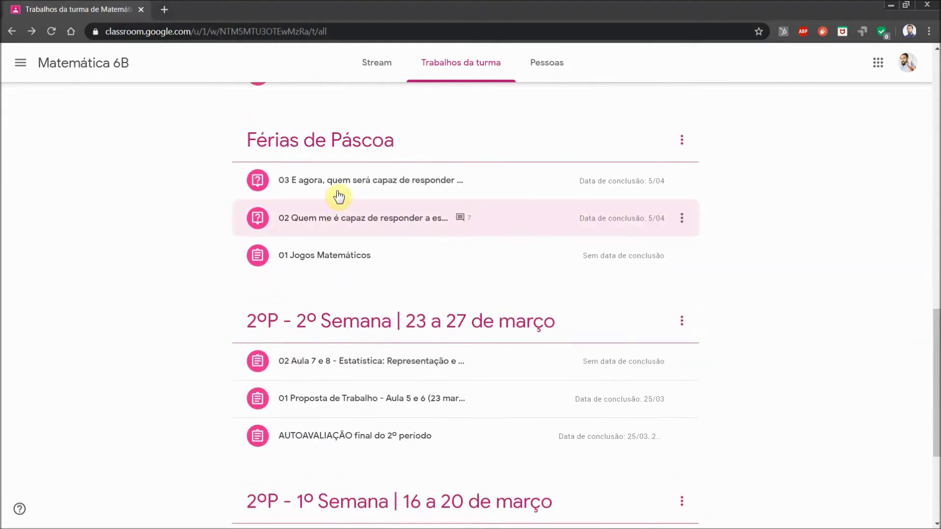
Open question 02 in Férias de Páscoa, examine its attachments, class comments and short-answer field, and return to the coursework list
left_click(352, 387)
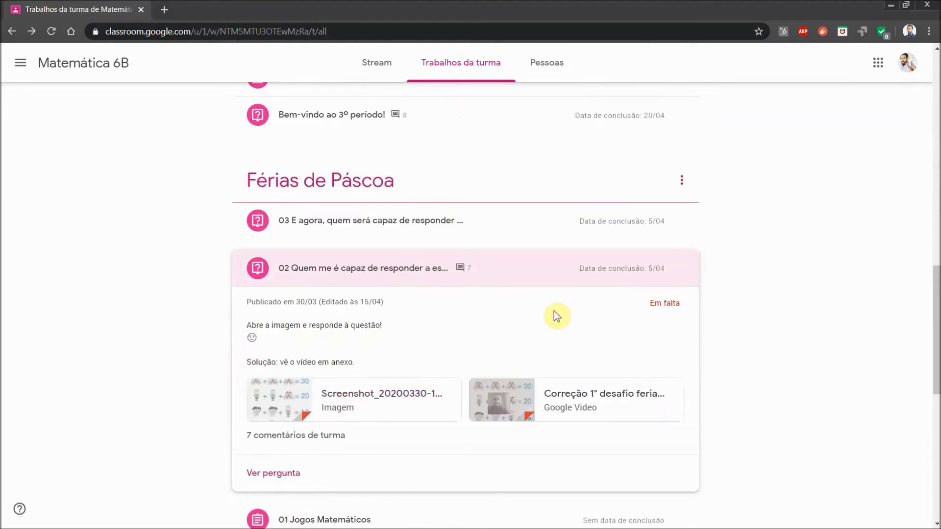
left_click(279, 481)
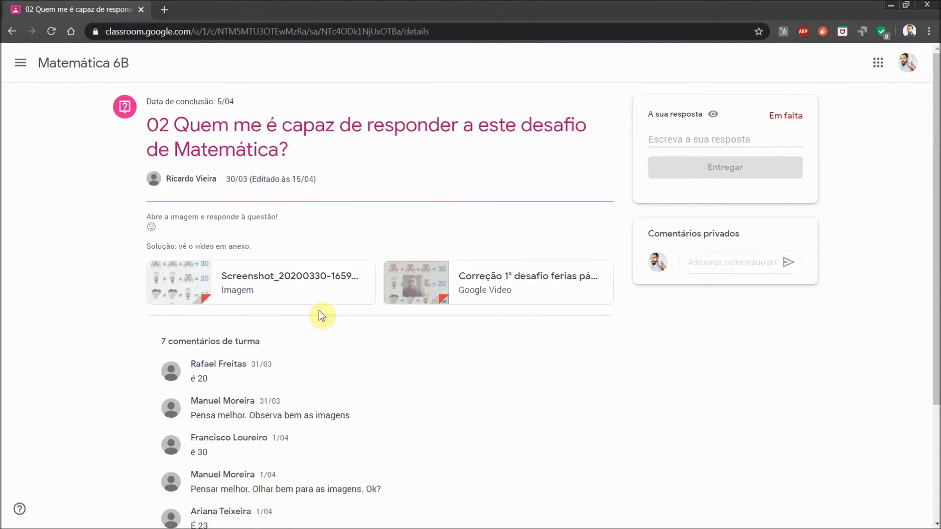
scroll(321, 315, "down", 1)
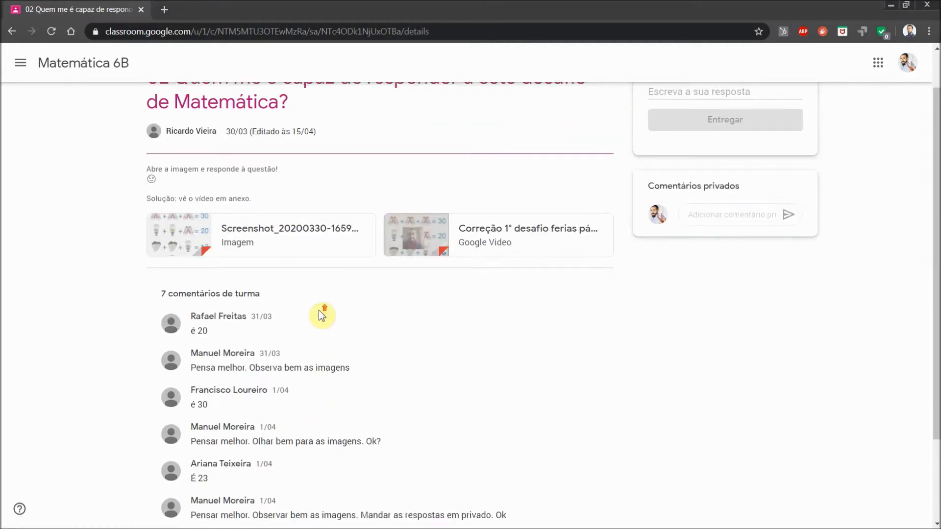
scroll(321, 315, "up", 1)
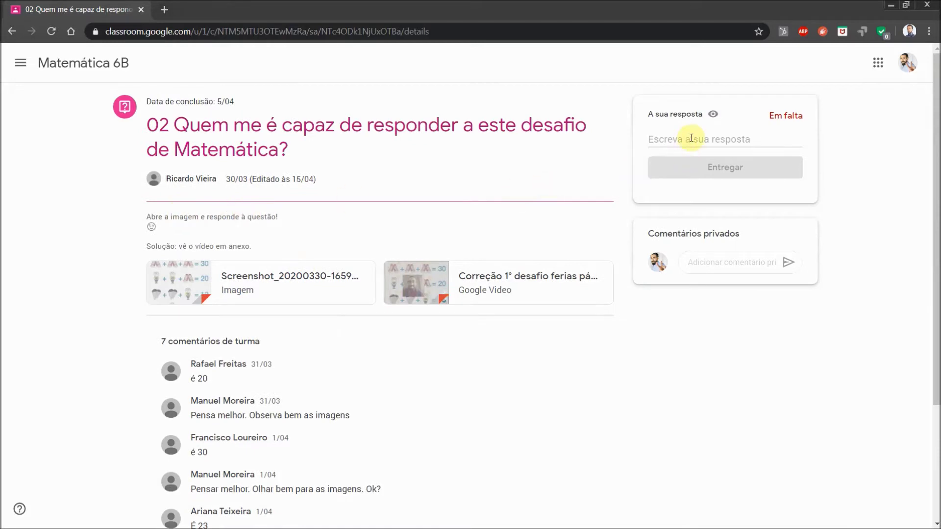
left_click(11, 26)
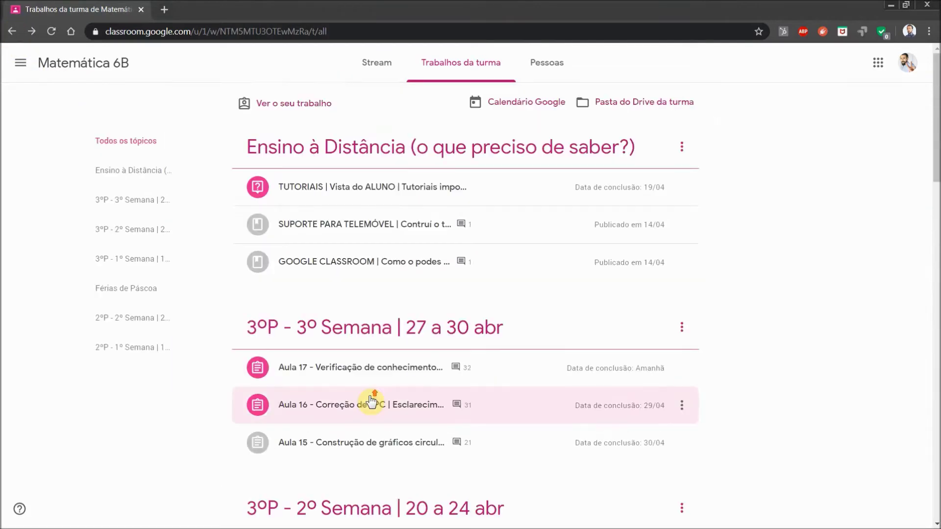
Open question 03 in Férias de Páscoa, read its title and instructions, and view the attached image Desafio 2.png
scroll(371, 402, "down", 15)
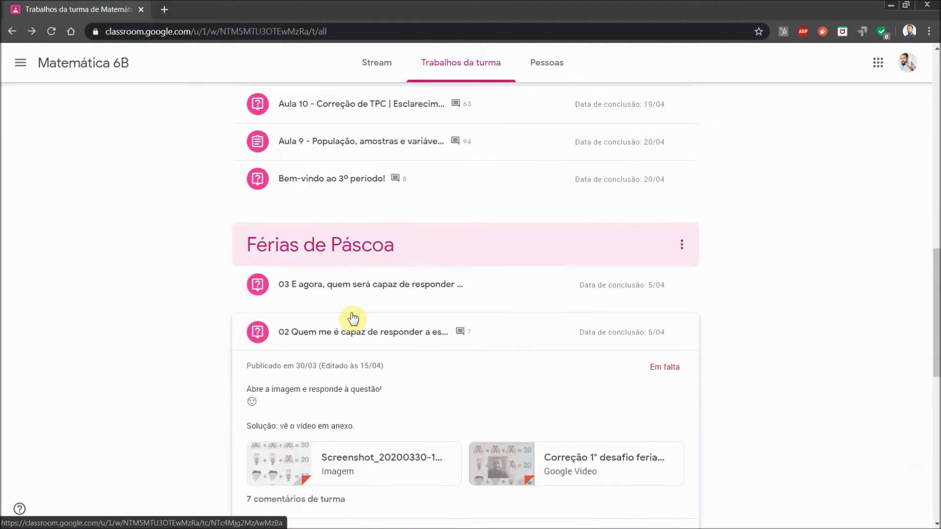
left_click(355, 293)
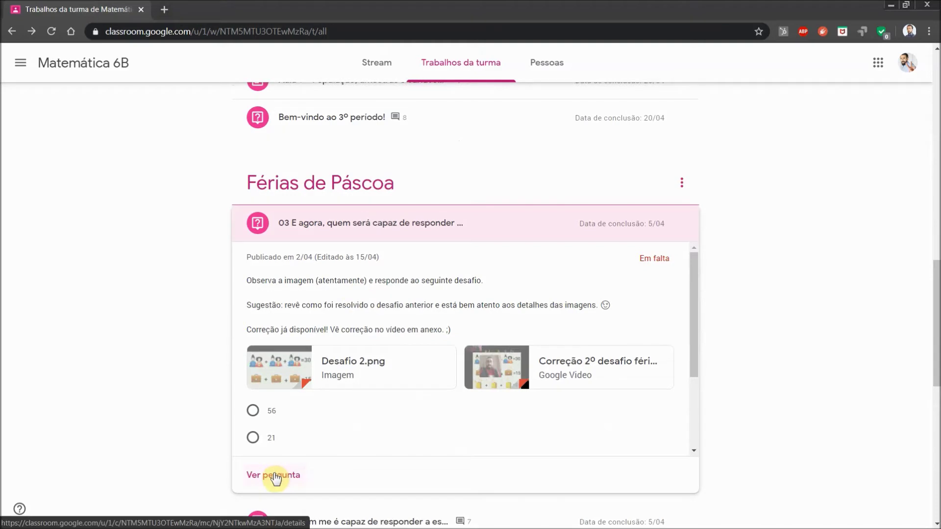
left_click(274, 475)
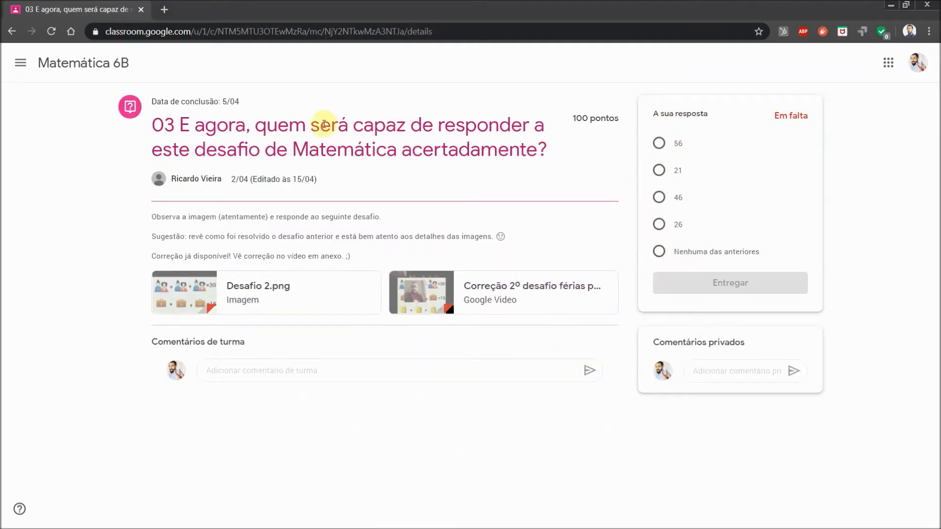
left_click_drag(194, 125, 289, 126)
left_click_drag(182, 216, 267, 243)
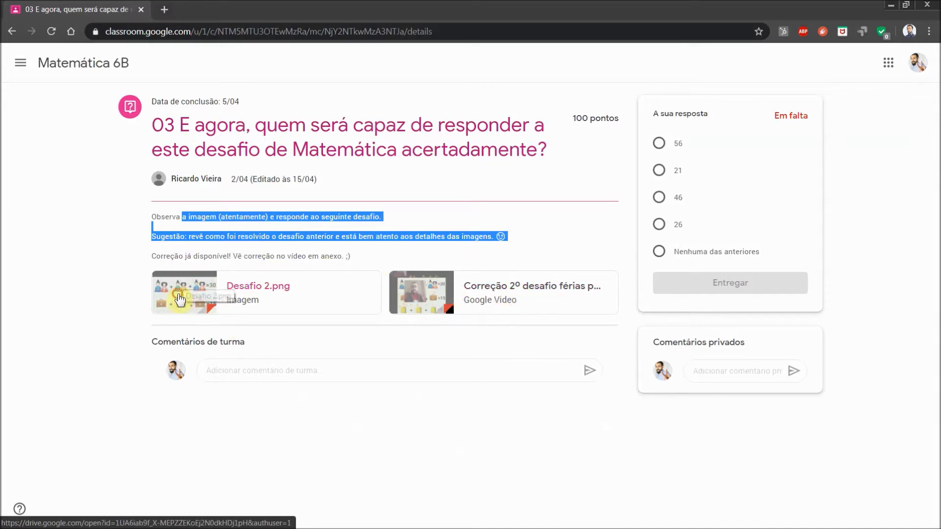
left_click(205, 295)
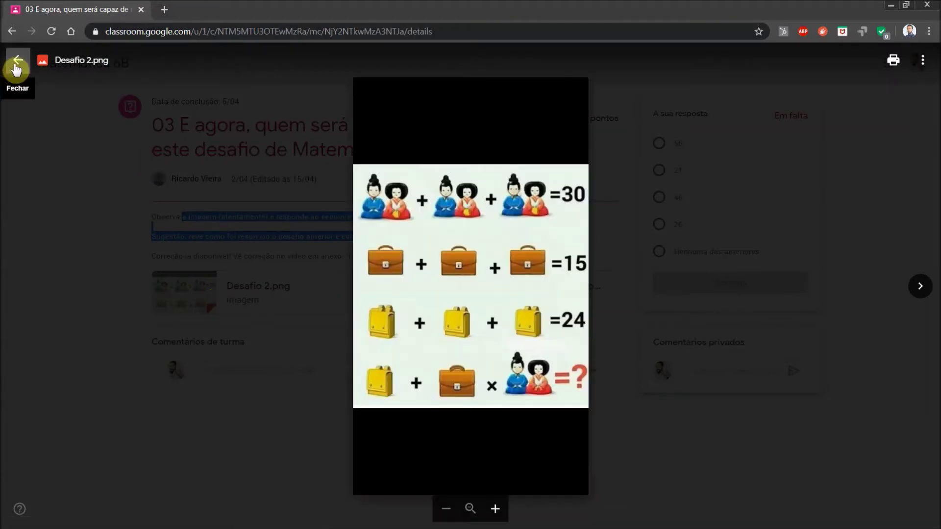
left_click(16, 69)
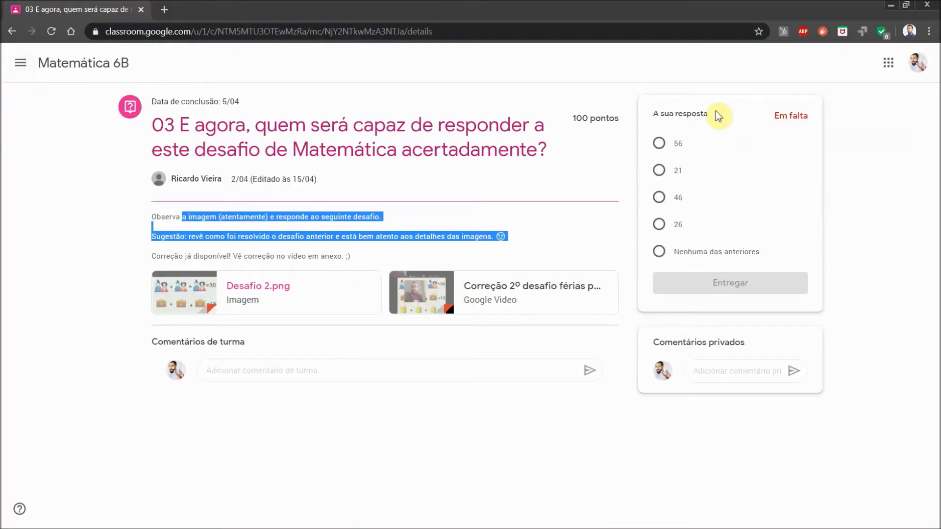
Answer question 03 with the option 56 and submit the response
left_click(660, 171)
left_click(661, 197)
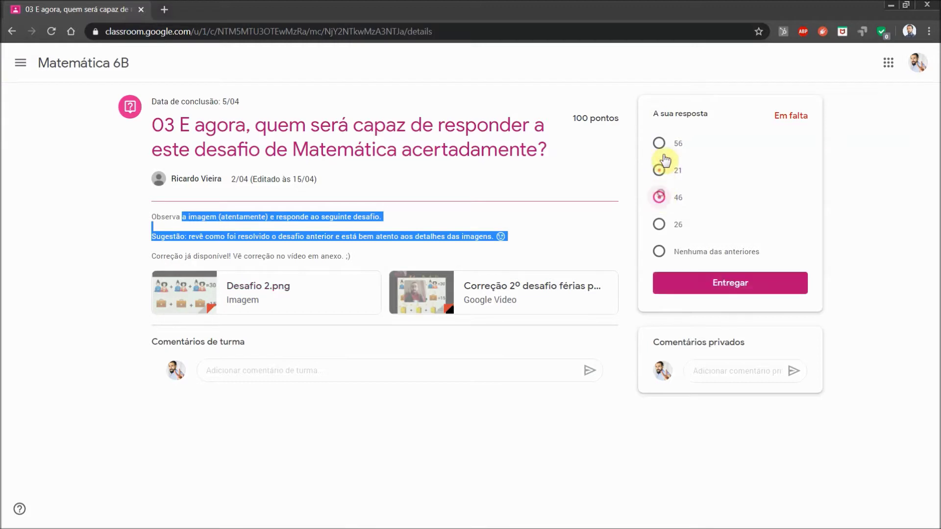
left_click(659, 143)
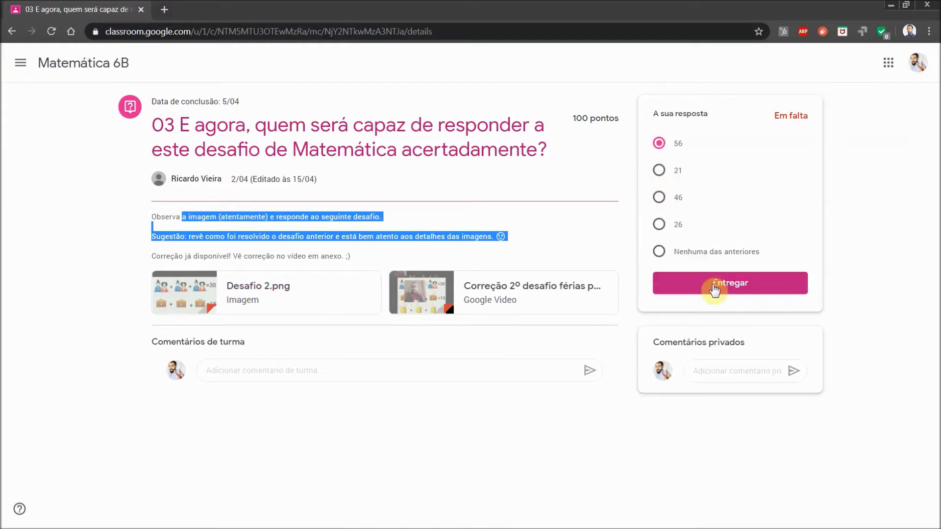
left_click(714, 287)
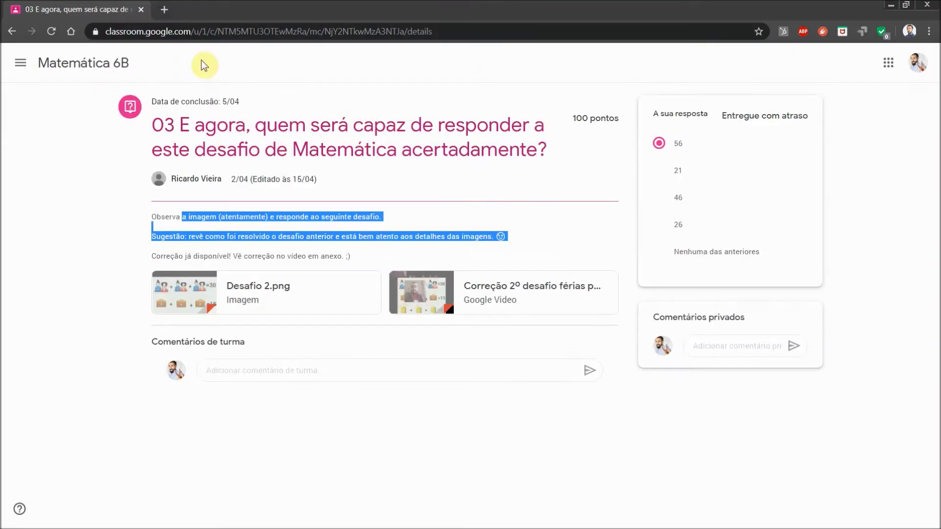
In the teacher view in Firefox, expand question 03 in Férias de Páscoa, review its answer breakdown, and collapse it
key("alt+Tab")
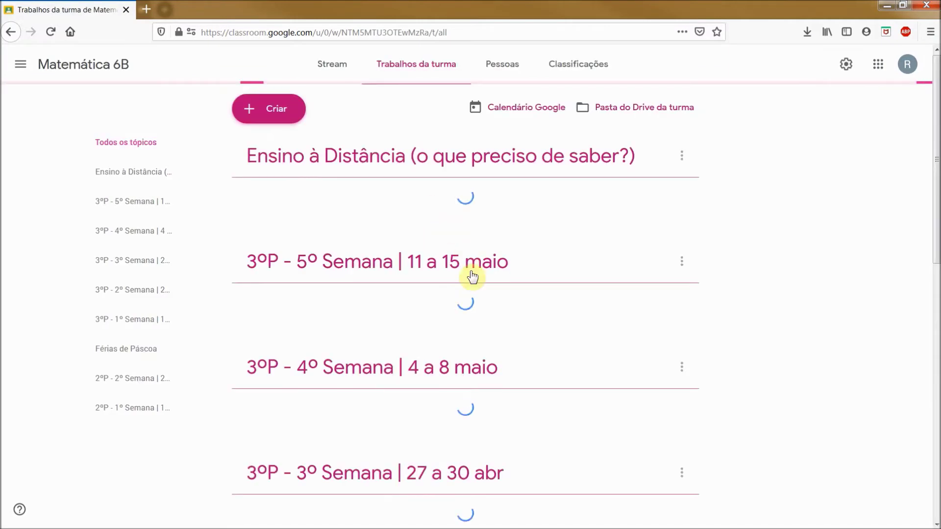
scroll(474, 279, "down", 5)
scroll(472, 280, "down", 9)
scroll(472, 280, "down", 6)
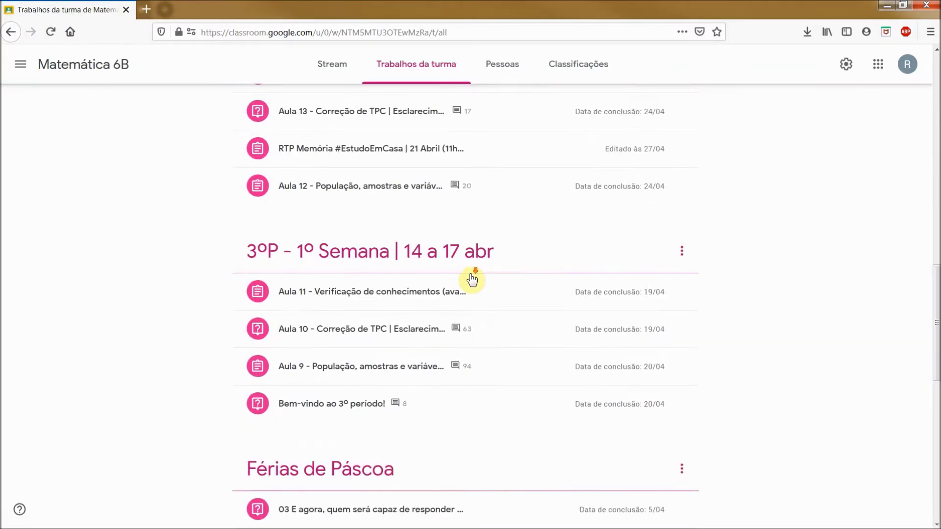
left_click(387, 318)
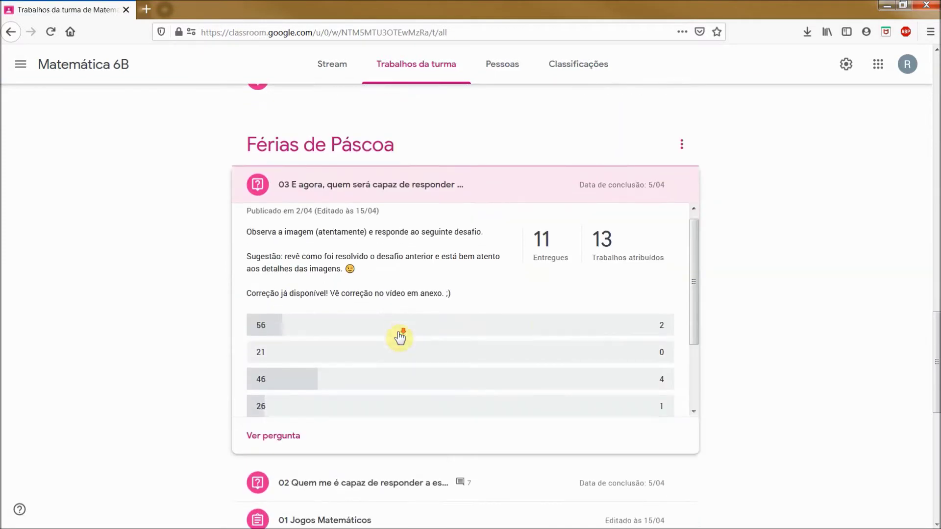
scroll(654, 255, "down", 2)
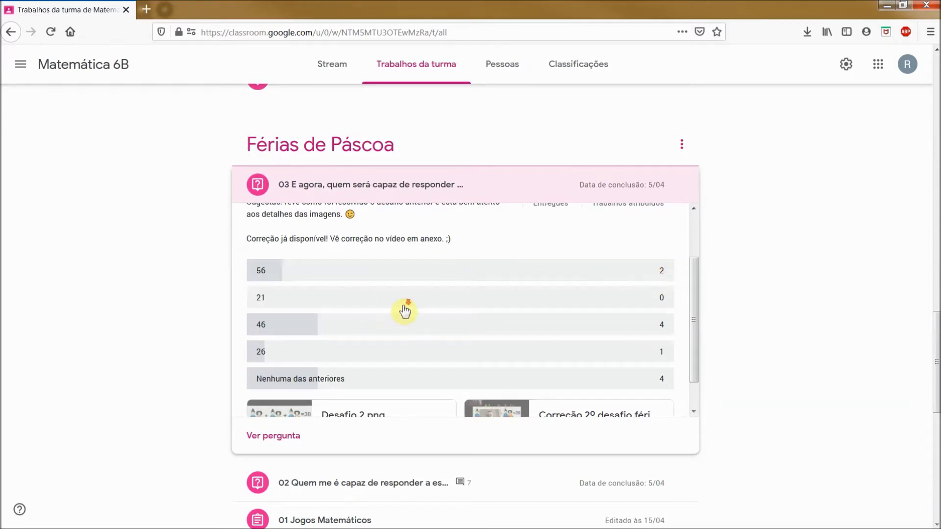
scroll(404, 311, "down", 1)
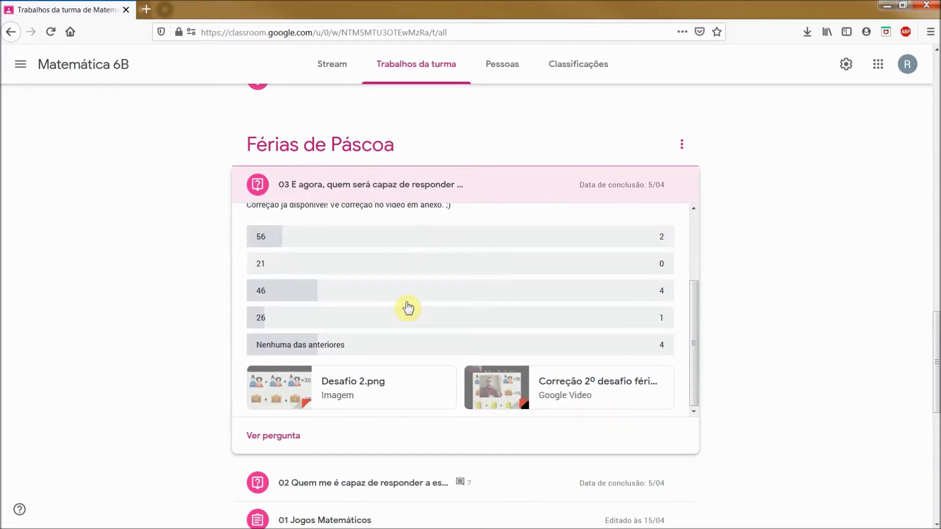
scroll(720, 405, "down", 4)
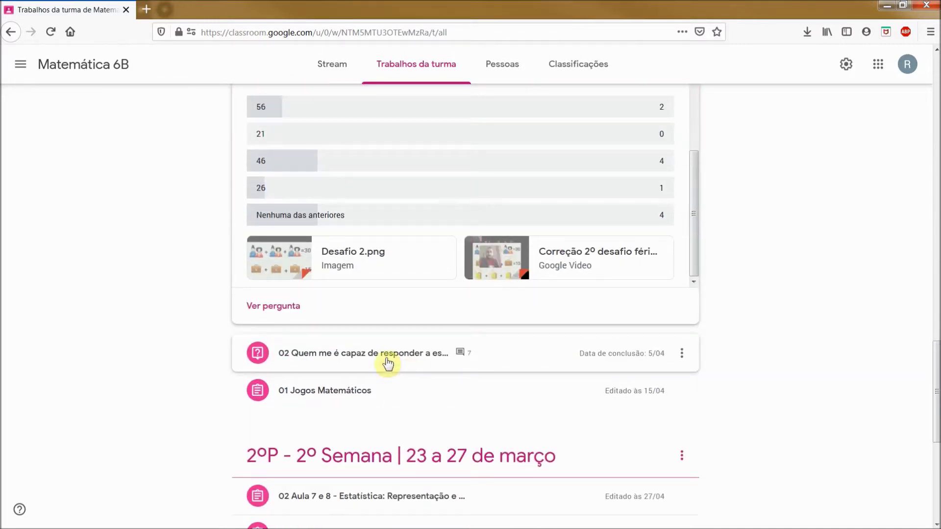
scroll(281, 176, "up", 4)
left_click(278, 175)
Expand the TUTORIAIS question in the Ensino à Distância topic and review its instructions and submission figures
scroll(344, 248, "up", 20)
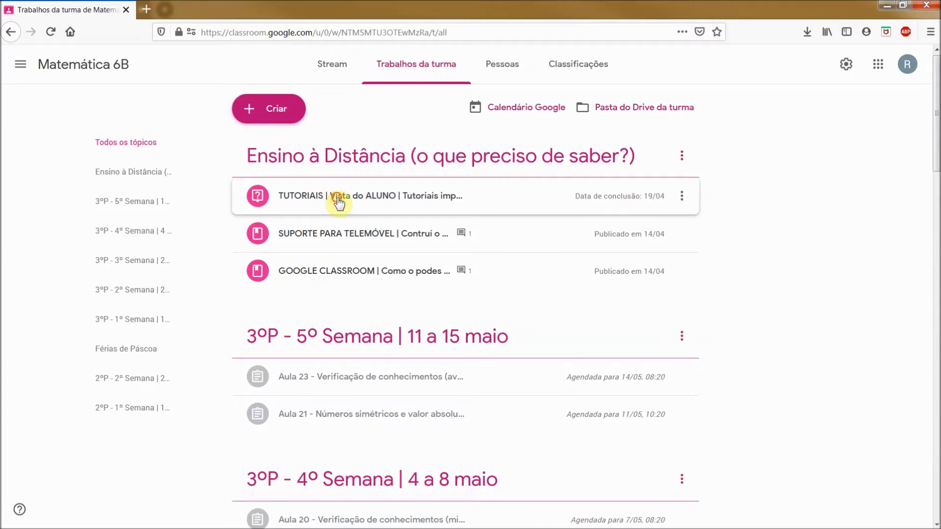
left_click(339, 201)
scroll(374, 288, "up", 1)
scroll(374, 288, "up", 1)
scroll(377, 291, "down", 2)
scroll(385, 294, "up", 2)
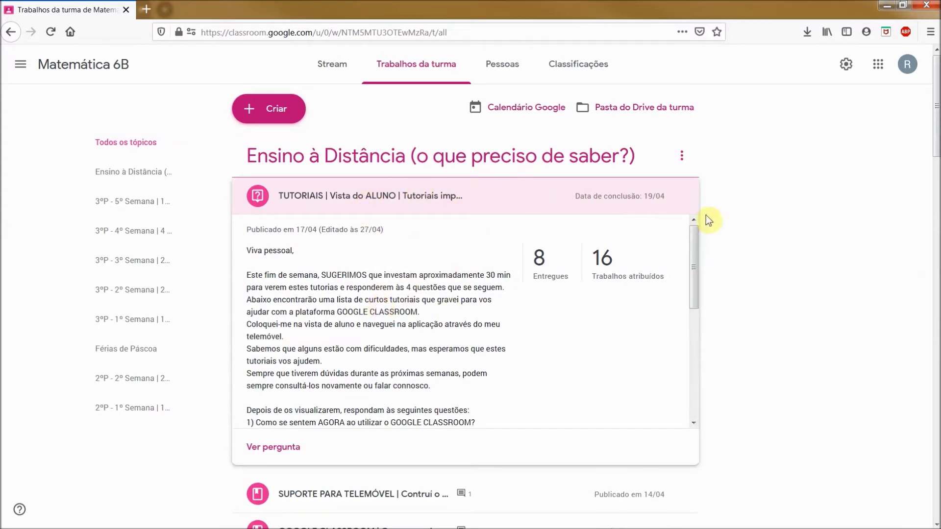
scroll(455, 296, "down", 4)
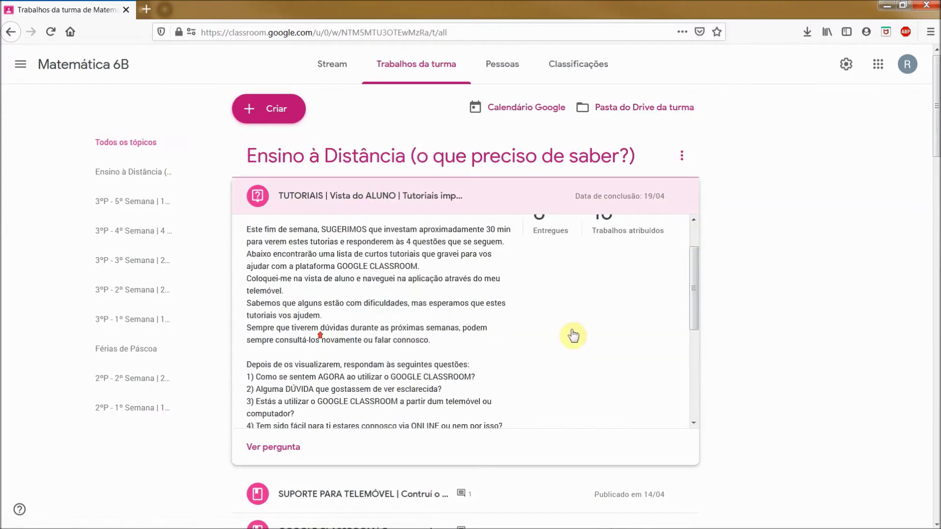
scroll(431, 329, "up", 4)
Open the TUTORIAIS question for editing, examine its instructions, settings and attached videos, and close it without saving
left_click(683, 197)
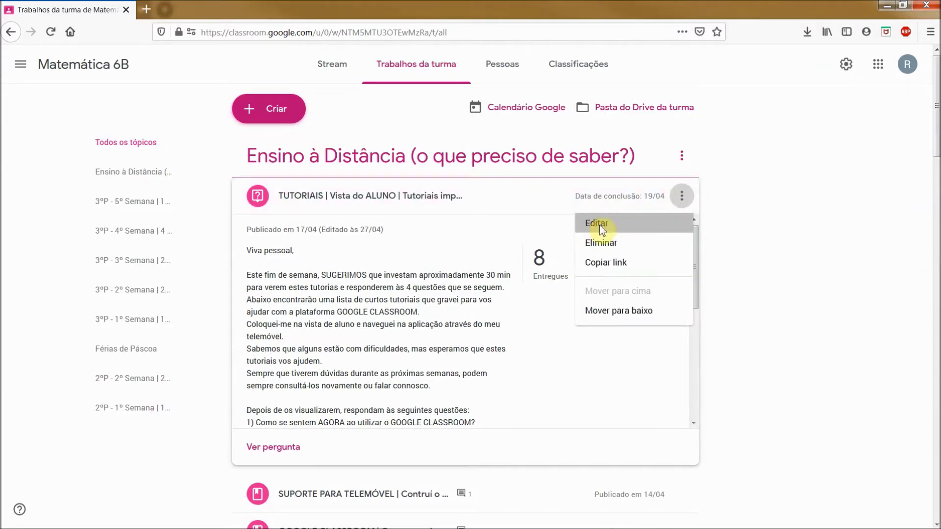
left_click(599, 225)
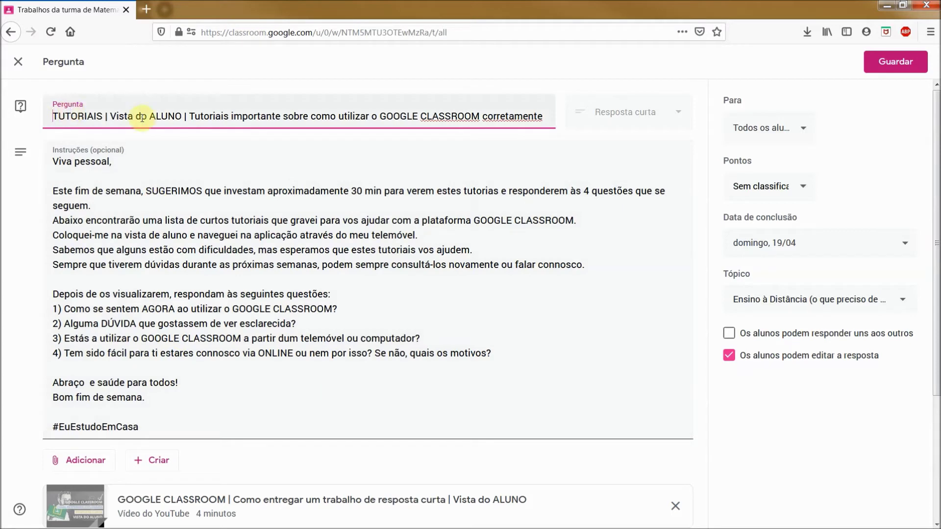
scroll(100, 228, "down", 2)
scroll(100, 228, "down", 2)
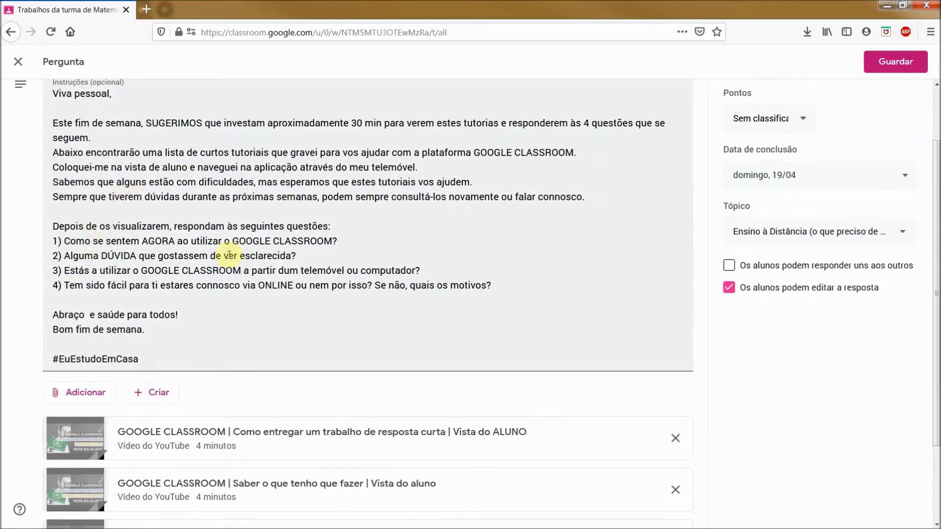
scroll(229, 255, "down", 4)
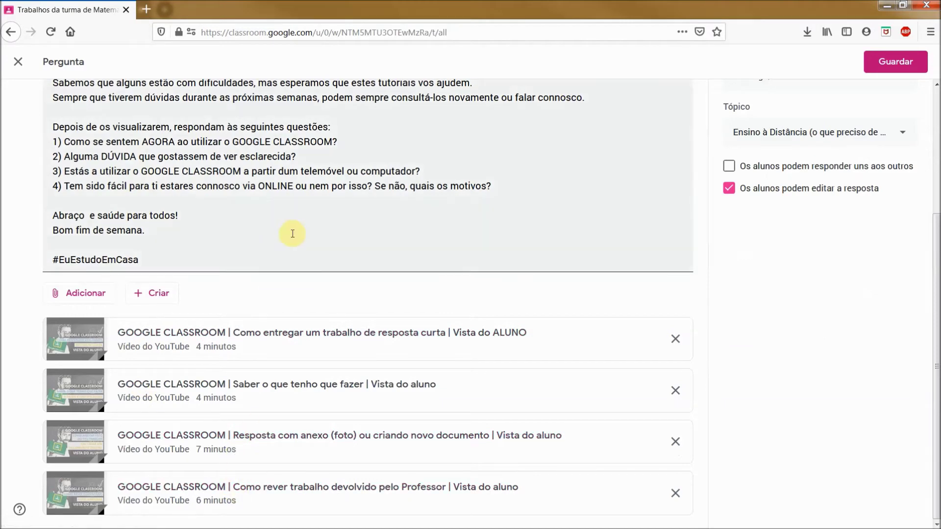
scroll(292, 233, "up", 7)
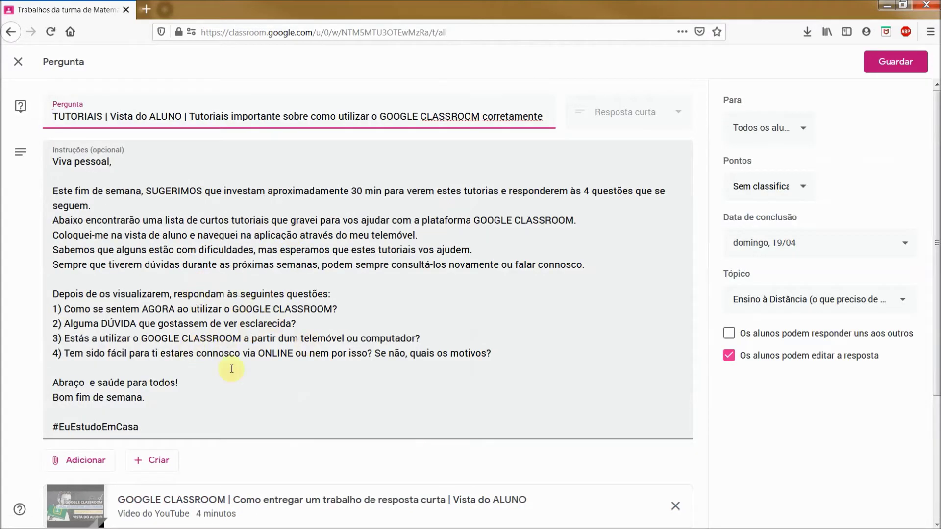
left_click(19, 62)
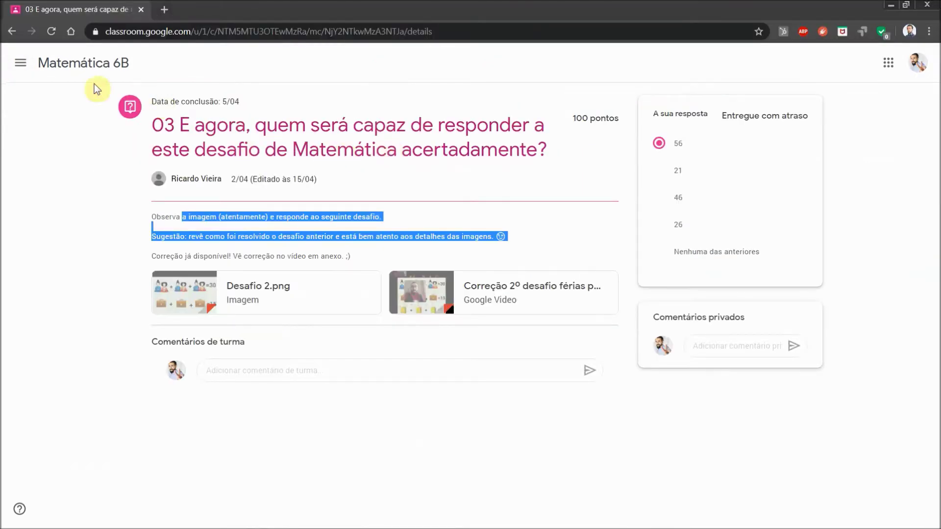
In the student view in Chrome, return to the class's coursework list and locate the TUTORIAIS question in Ensino à Distância
left_click(71, 66)
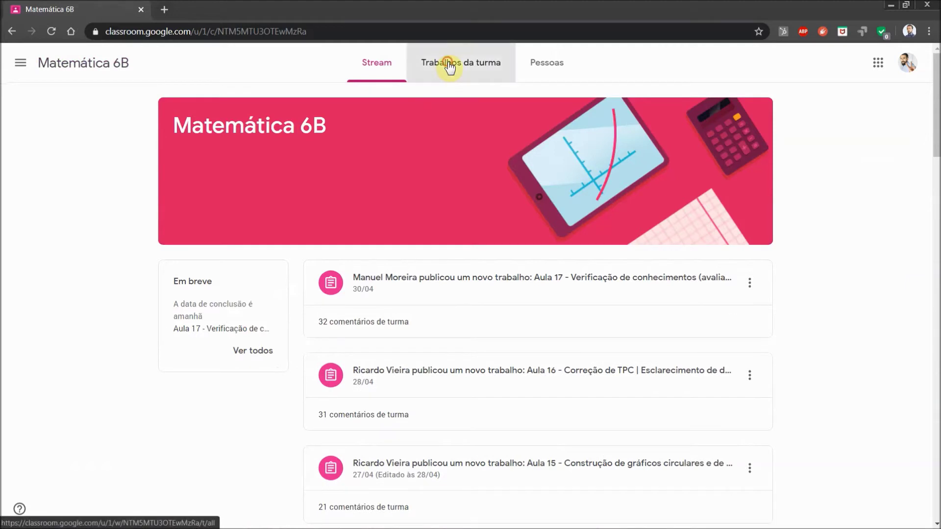
left_click(441, 62)
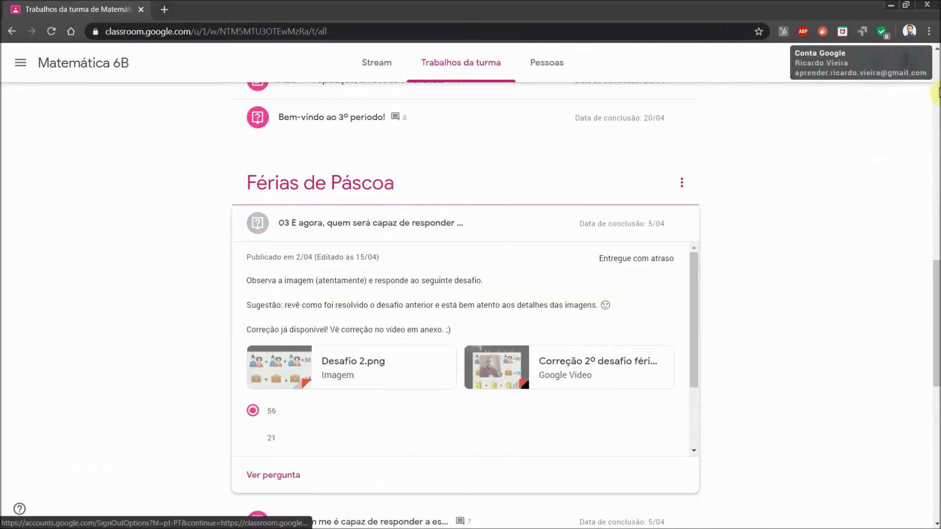
left_click(356, 188)
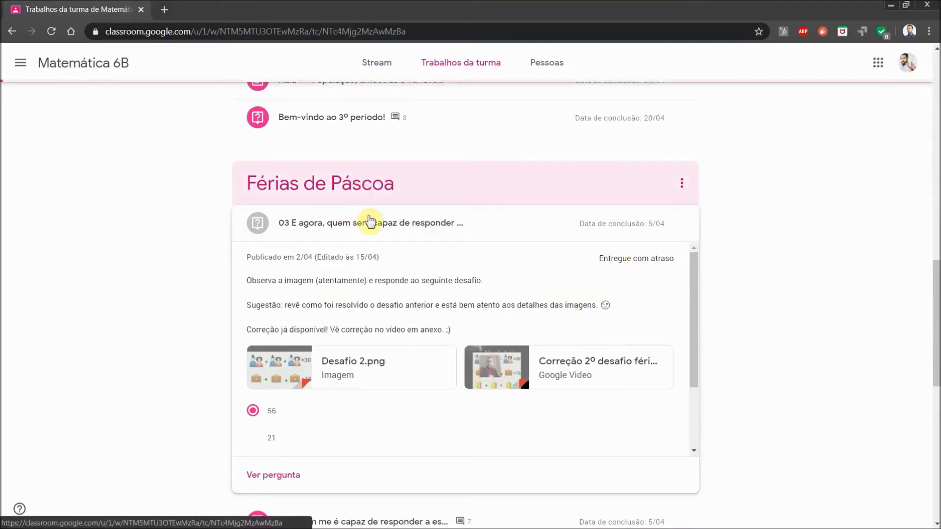
left_click(342, 174)
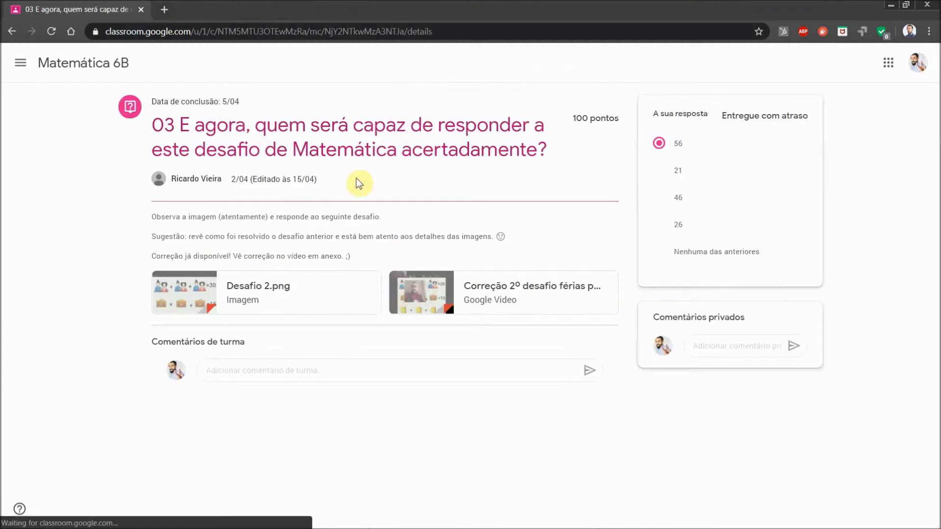
left_click(50, 69)
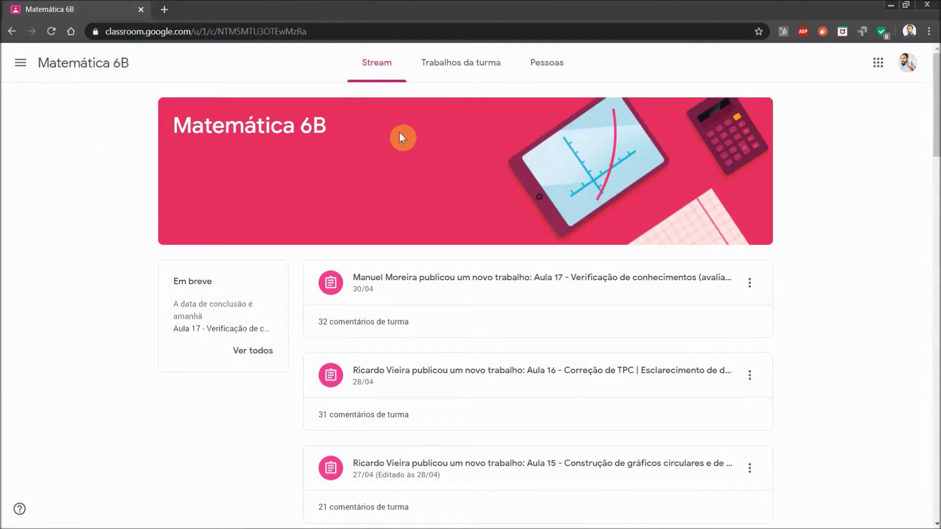
left_click(443, 67)
scroll(387, 159, "up", 20)
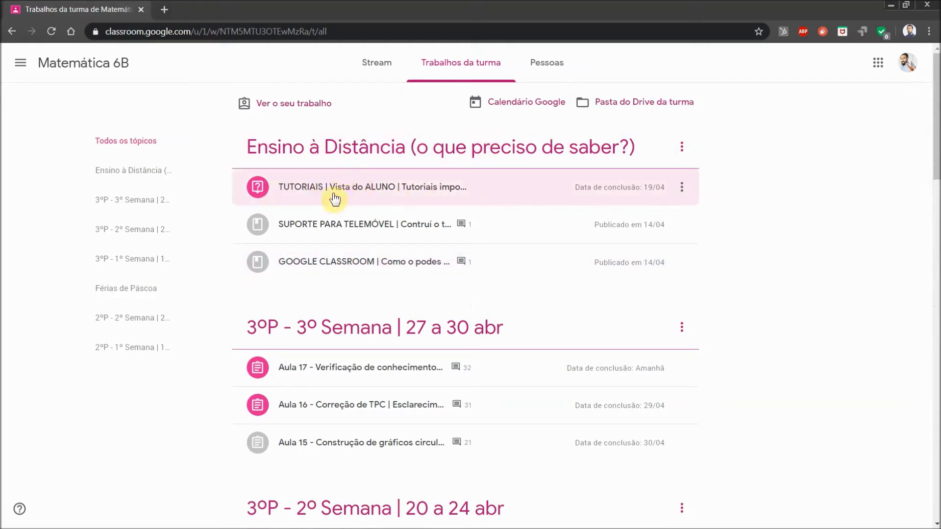
Open the full TUTORIAIS question page and review its instructions, attached videos and comment areas
left_click(353, 190)
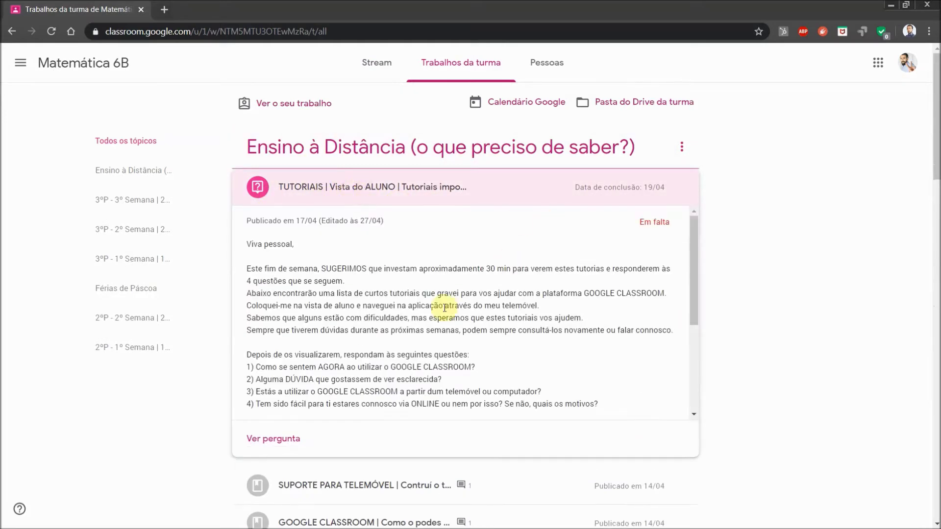
left_click(269, 442)
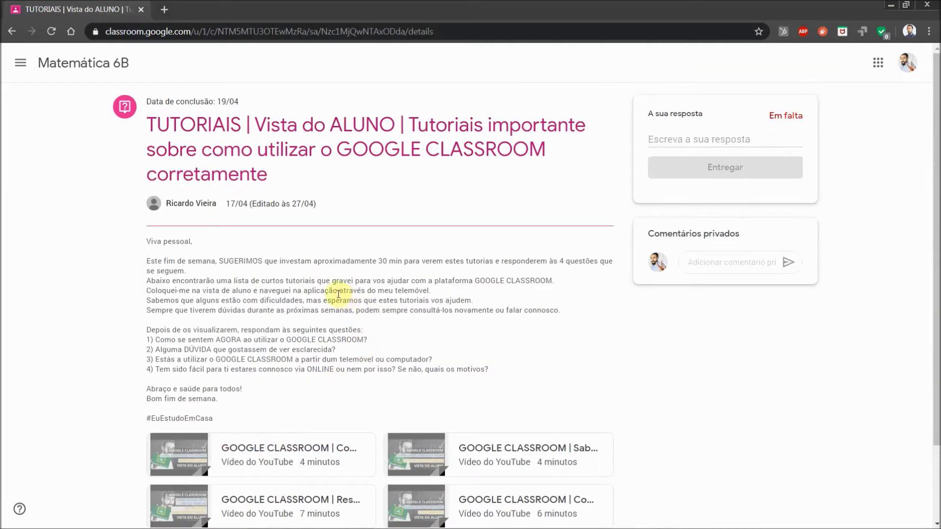
scroll(339, 294, "down", 1)
scroll(237, 434, "down", 1)
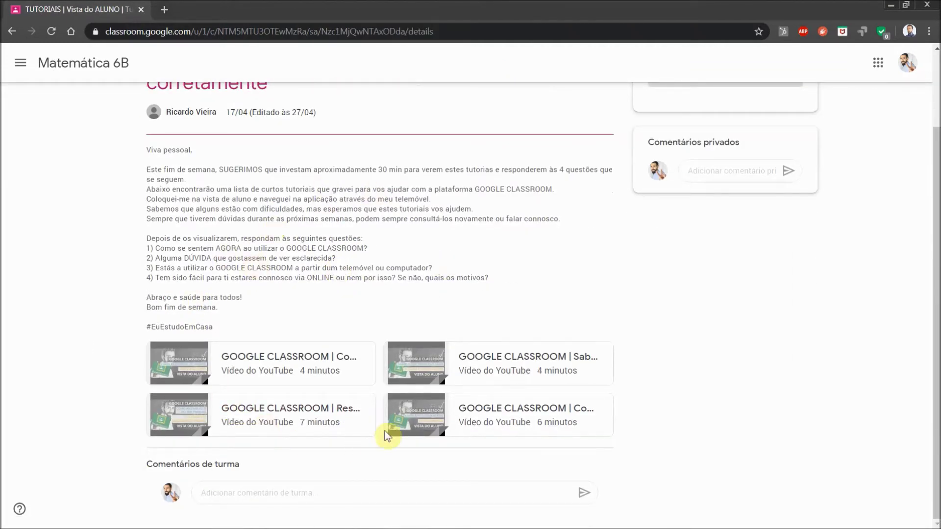
scroll(568, 242, "up", 2)
left_click(693, 138)
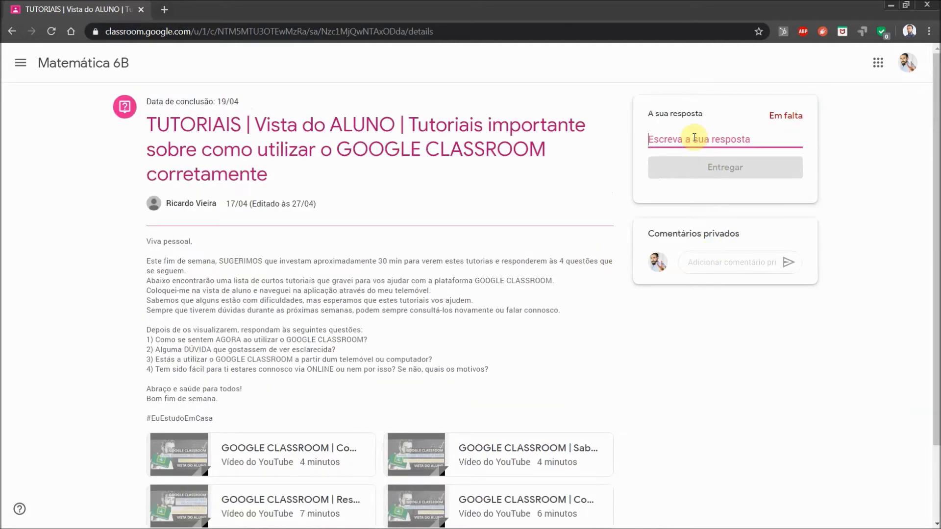
type("faffaf")
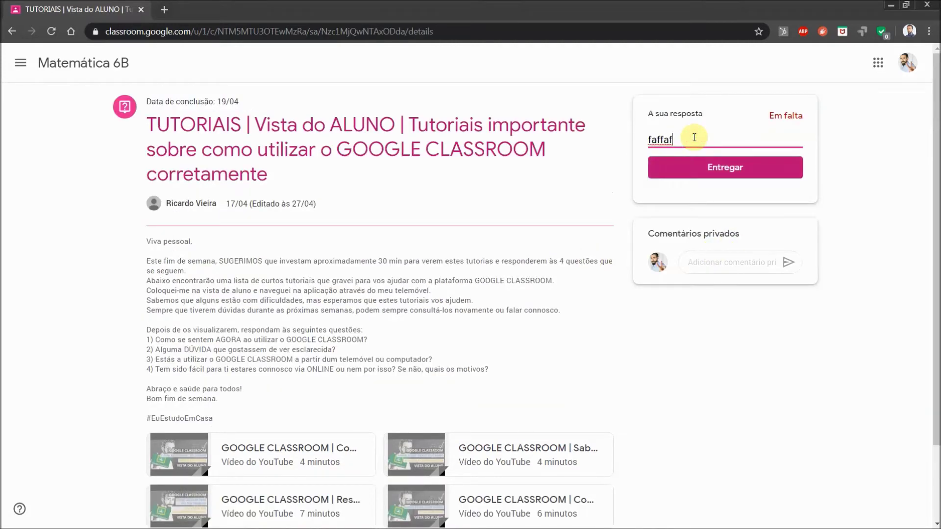
key("BackSpace")
key("BackSpace")
key("BackSpace")
Answer the question with four lines, "1) fafaf", "2)fafaf", "3) fafaf" and "4) afalçfklçak", and submit the response
type("1)")
key("Return")
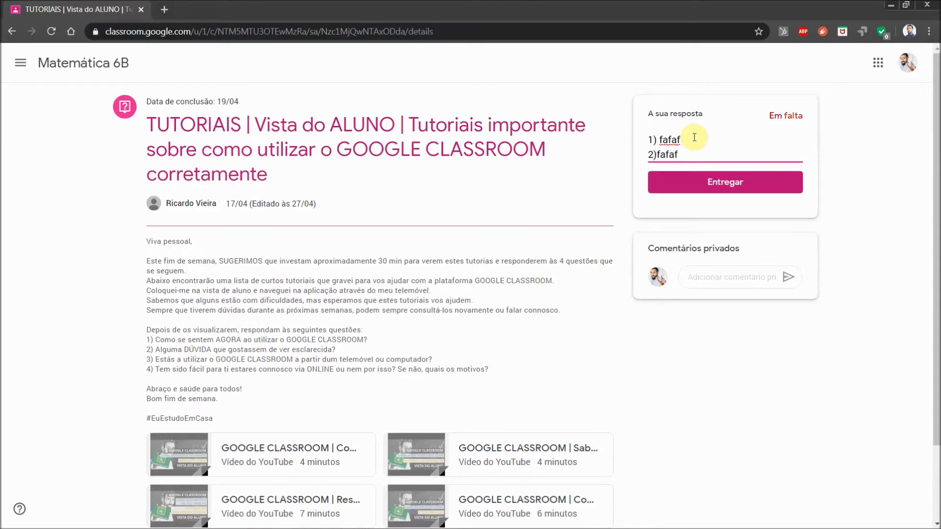
type("2)fafaf")
key("Return")
type("3) fafaf")
key("Return")
type("4) afalçfklçak")
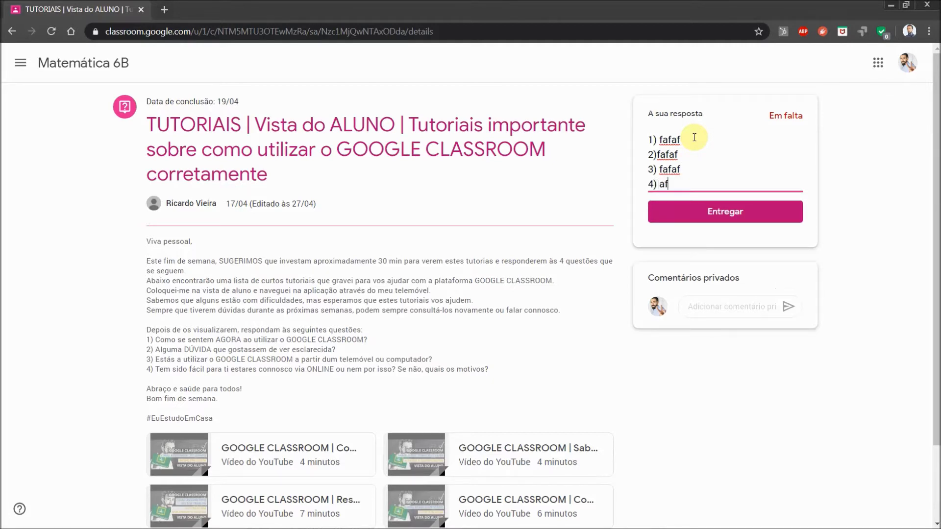
left_click(693, 220)
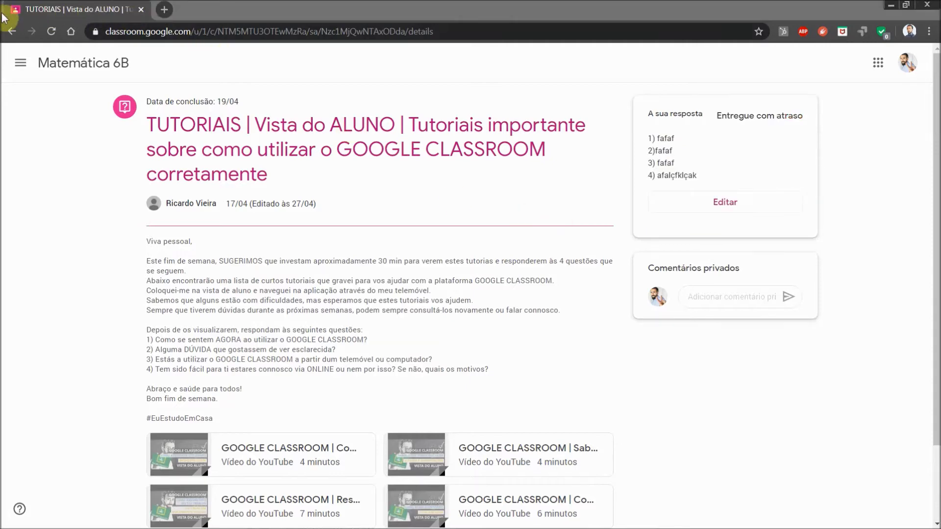
In the teacher view in Firefox, open the TUTORIAIS question's student responses and review the submitted answers
key("alt+Tab")
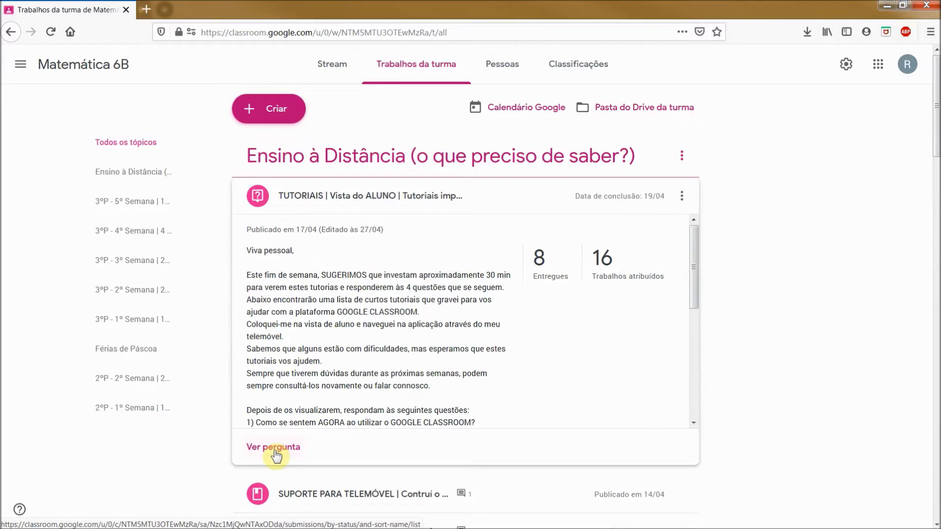
left_click(253, 448)
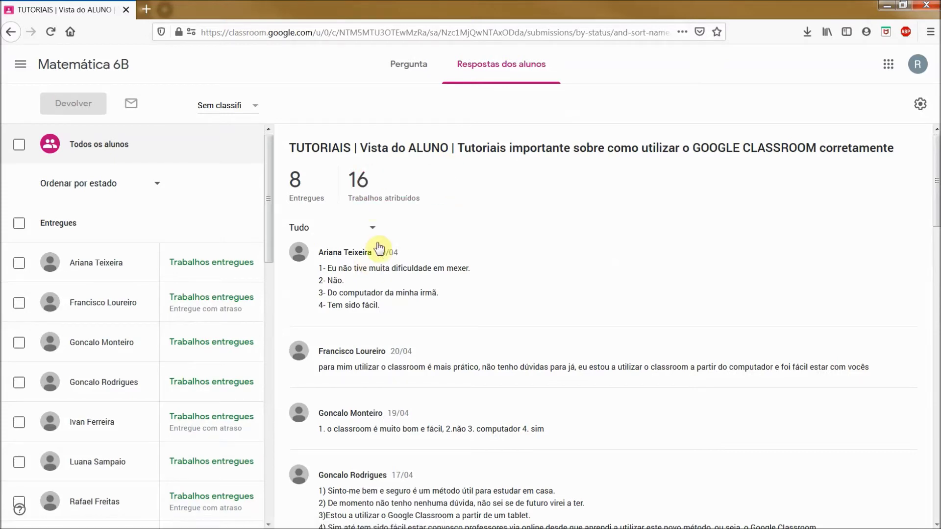
scroll(380, 267, "down", 6)
scroll(380, 277, "down", 12)
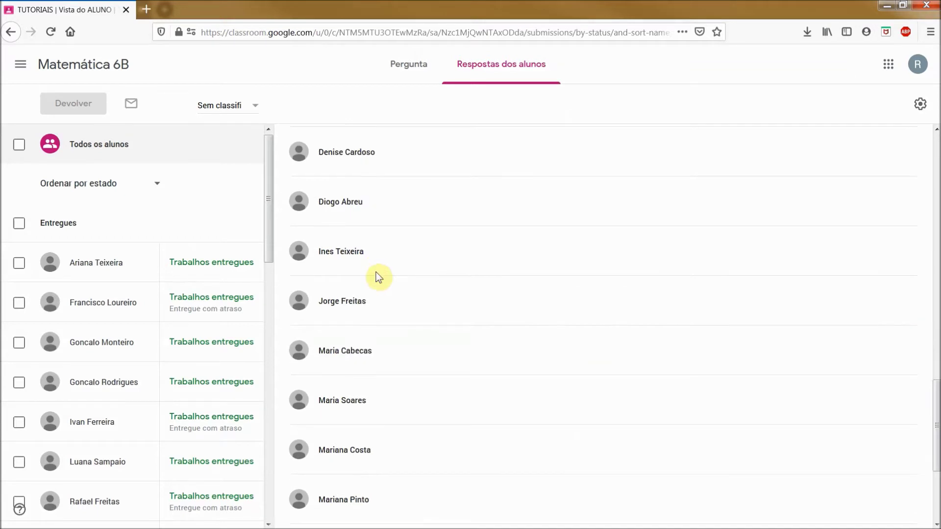
scroll(379, 278, "down", 3)
scroll(379, 278, "up", 10)
scroll(379, 284, "up", 7)
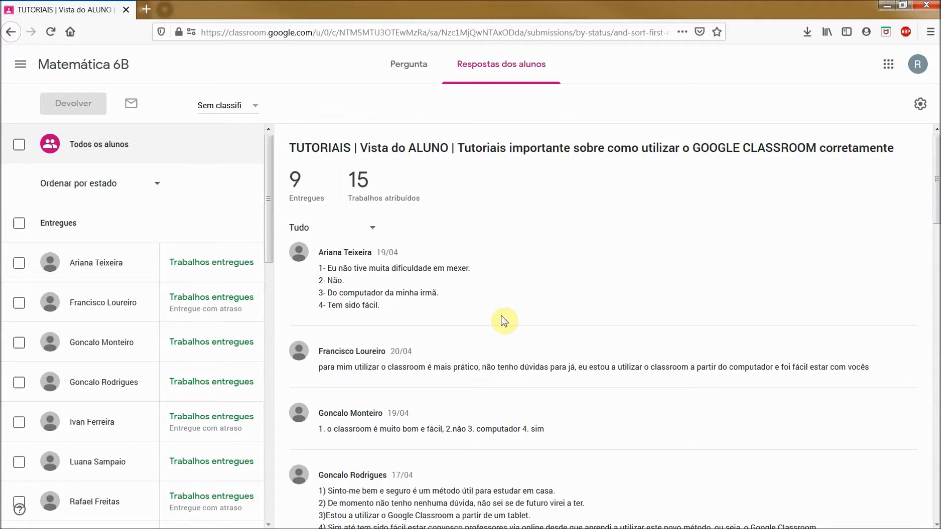
scroll(505, 321, "down", 5)
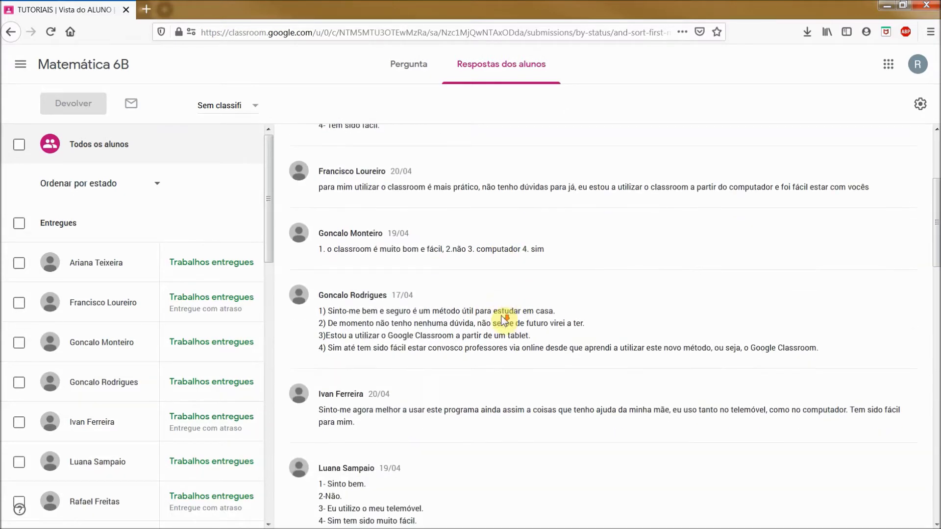
scroll(500, 248, "up", 5)
scroll(431, 389, "down", 4)
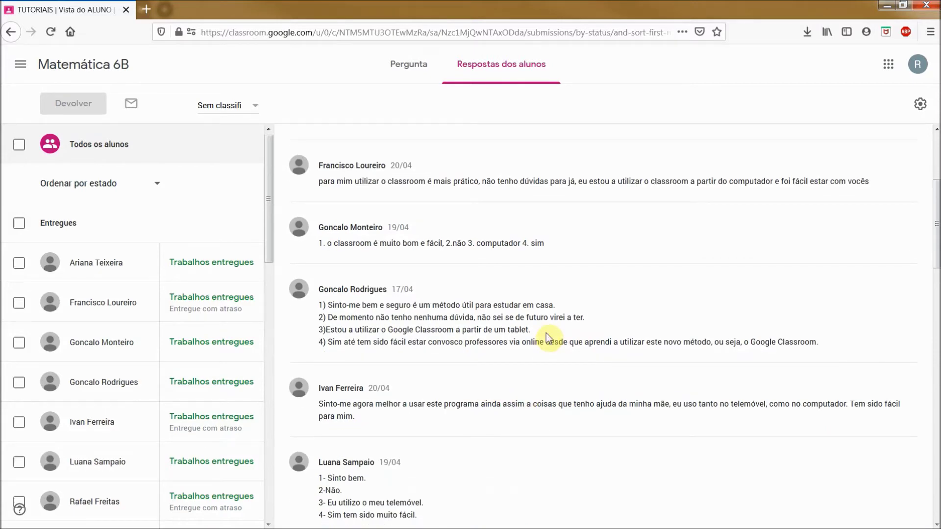
scroll(546, 333, "down", 4)
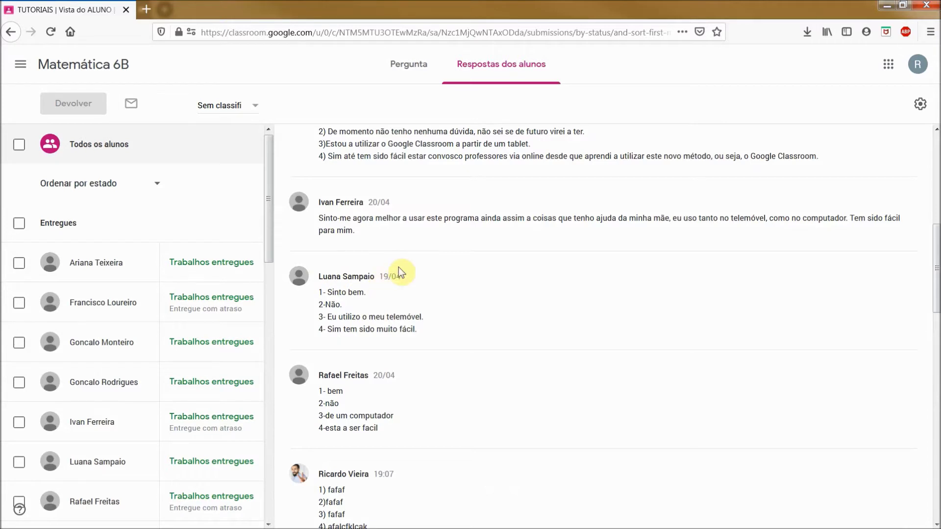
Open the first listed student's individual answer and try out a private comment draft, clearing it unsent
left_click(91, 266)
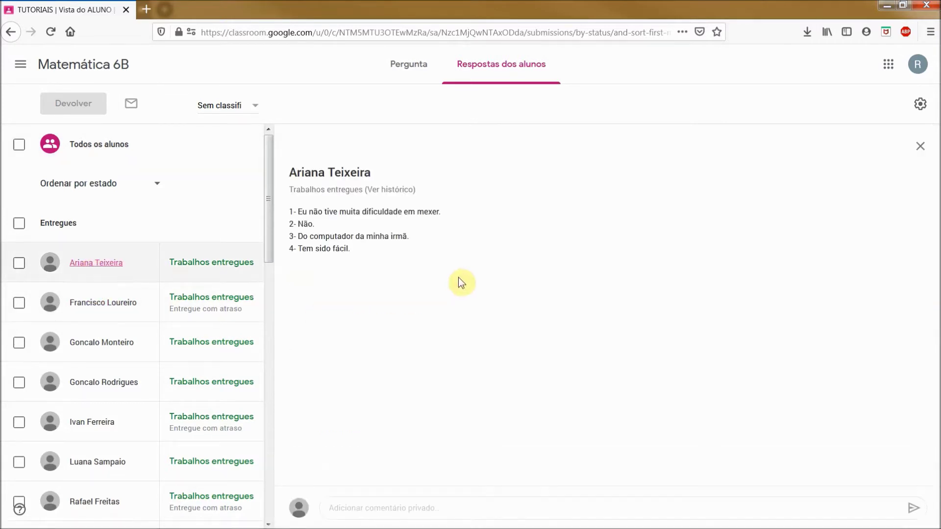
left_click(386, 510)
type("fafafafafaf")
key("BackSpace")
key("BackSpace")
key("BackSpace")
key("BackSpace")
key("BackSpace")
key("BackSpace")
key("BackSpace")
key("BackSpace")
key("BackSpace")
key("BackSpace")
key("BackSpace")
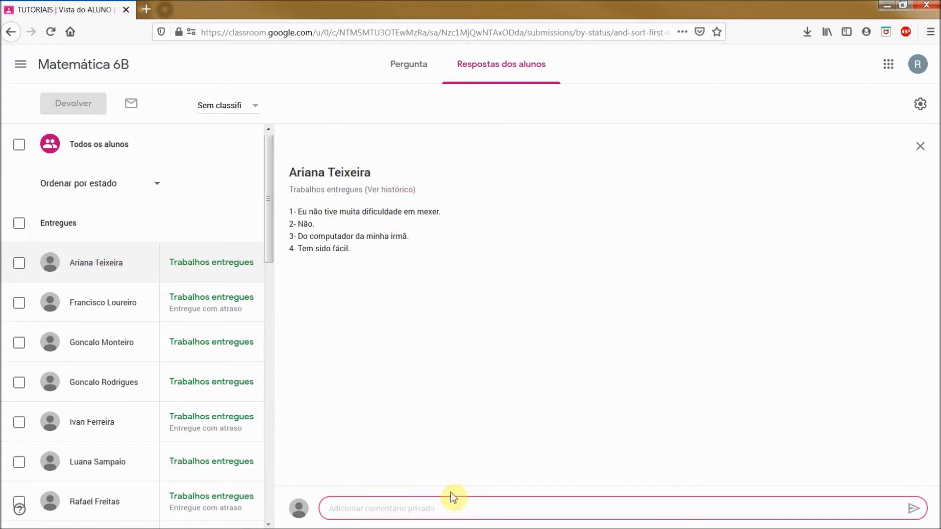
Open the newly submitted test answer of the student with a profile photo and send the private comment "Muito bem!"
scroll(118, 422, "down", 10)
scroll(116, 427, "down", 5)
scroll(103, 392, "up", 9)
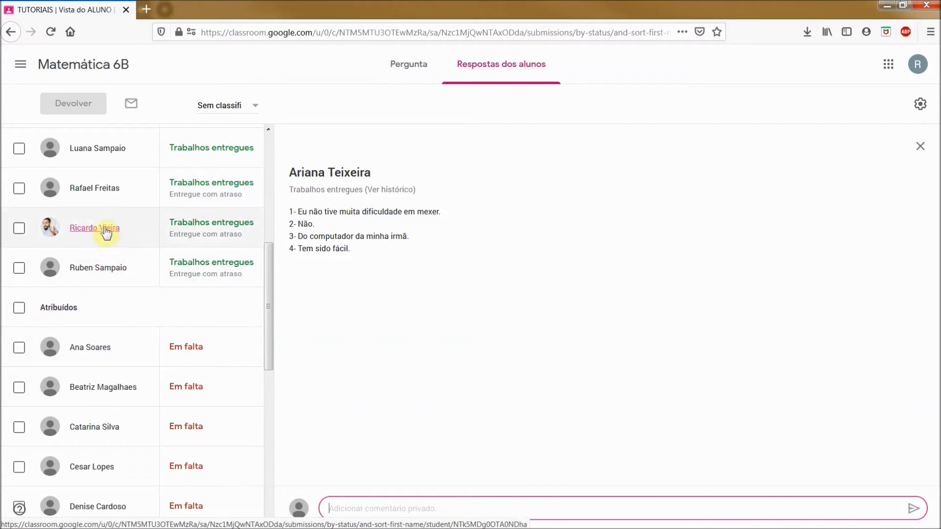
left_click(105, 228)
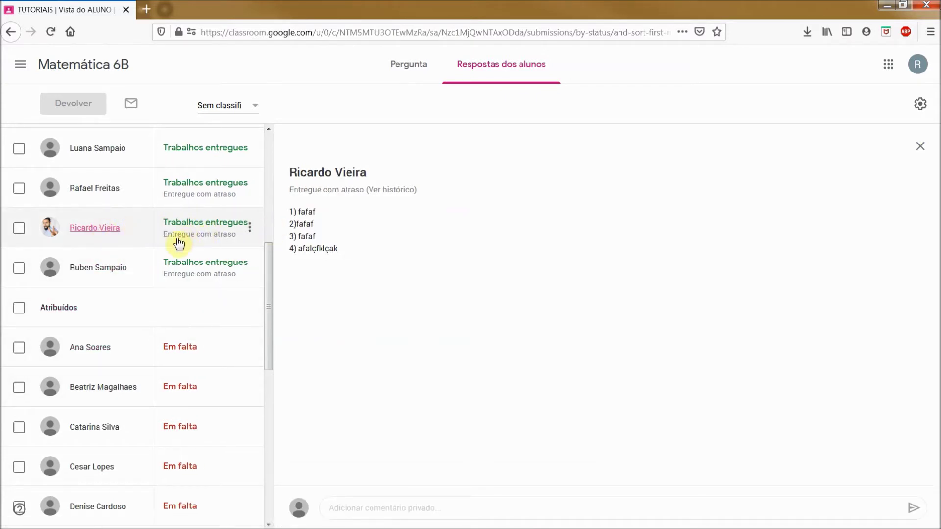
left_click(386, 508)
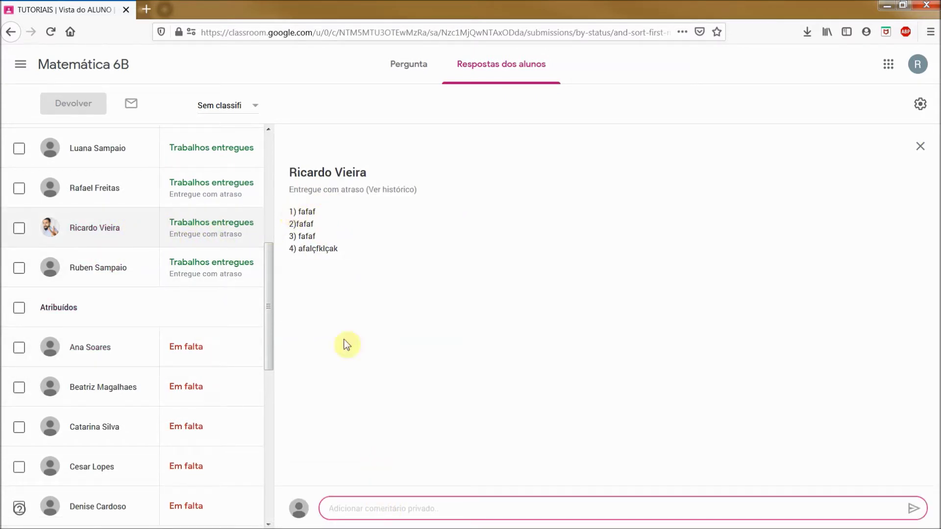
type("Bo")
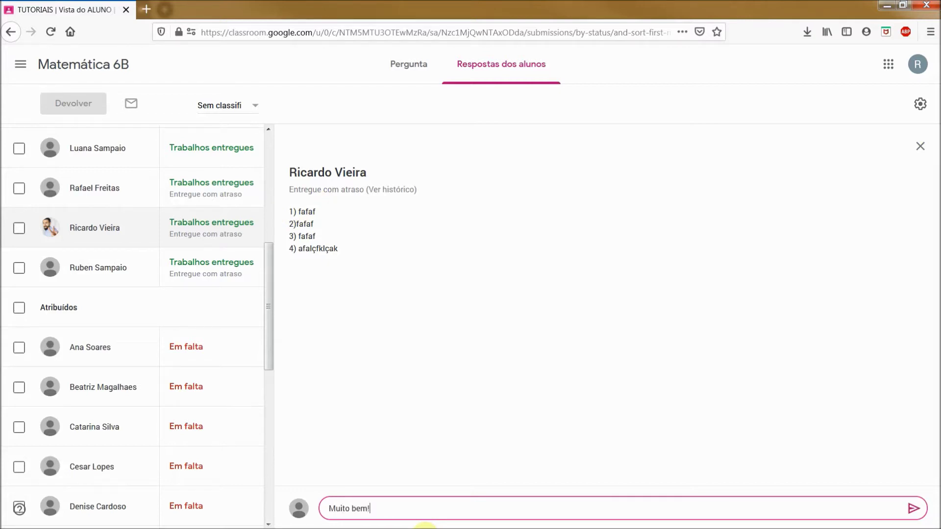
left_click(913, 509)
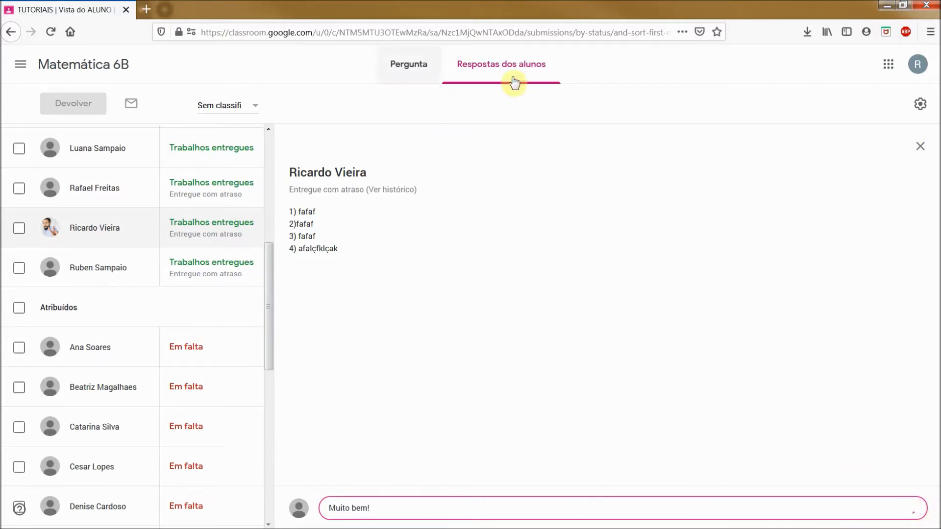
In the student view in Chrome, reload the question and check the teacher's private comment and the reply field
key("alt+Tab")
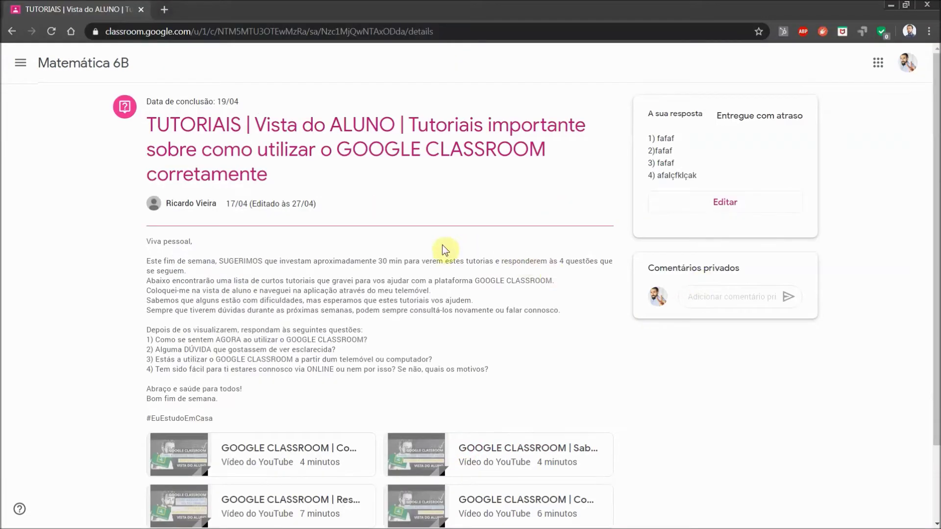
key("F5")
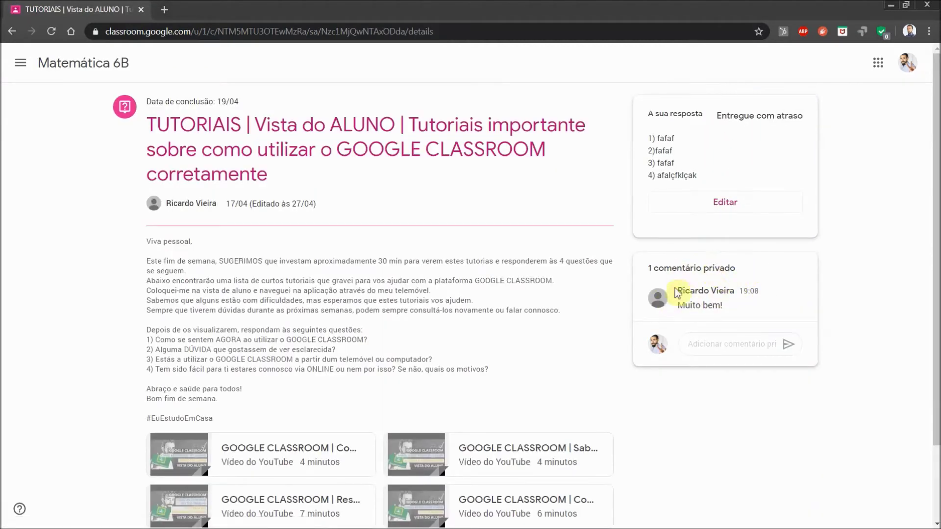
left_click_drag(676, 305, 736, 309)
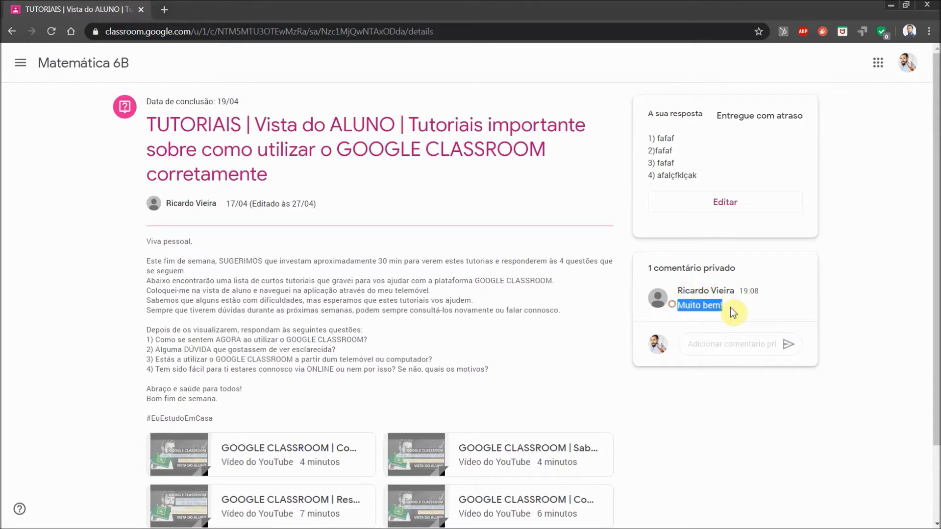
left_click(701, 343)
type("a")
key("BackSpace")
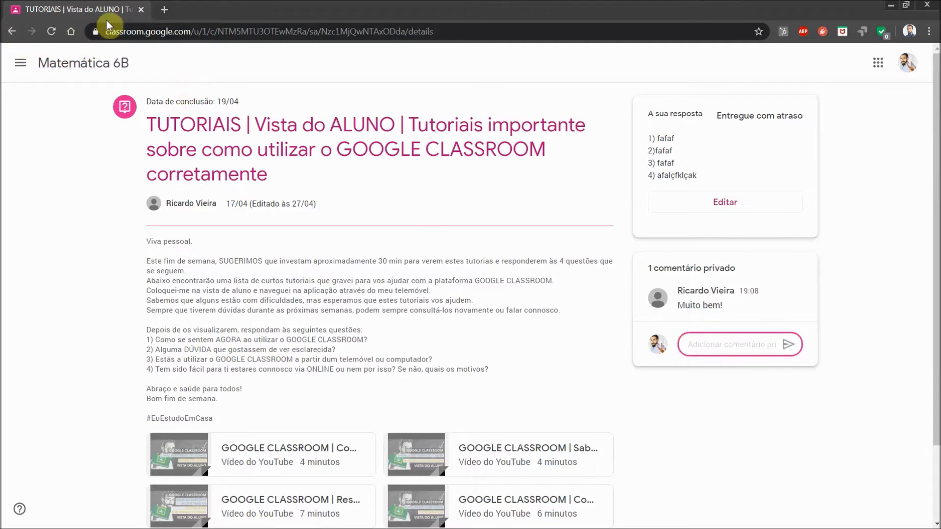
In the teacher view in Firefox, return to the class's coursework list, collapse TUTORIAIS and expand the Aula 15 assignment
key("alt+Tab")
left_click(80, 66)
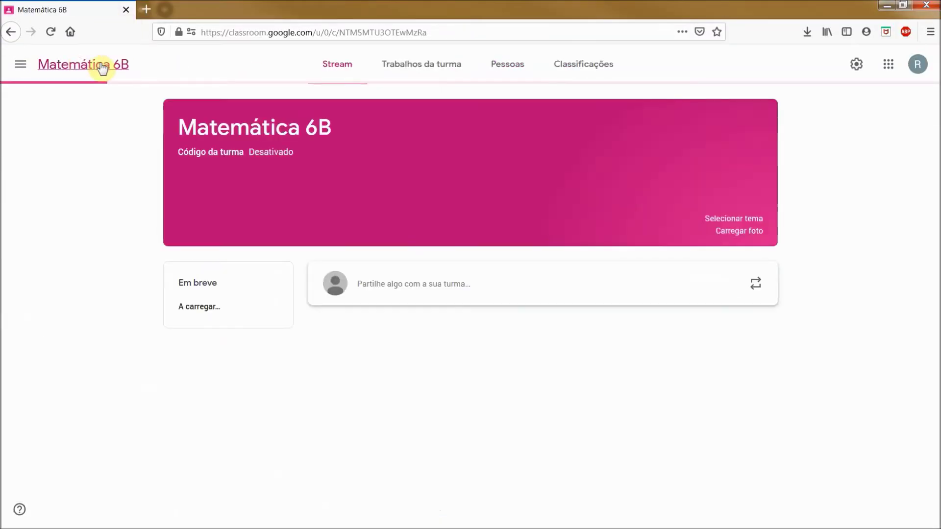
left_click(398, 64)
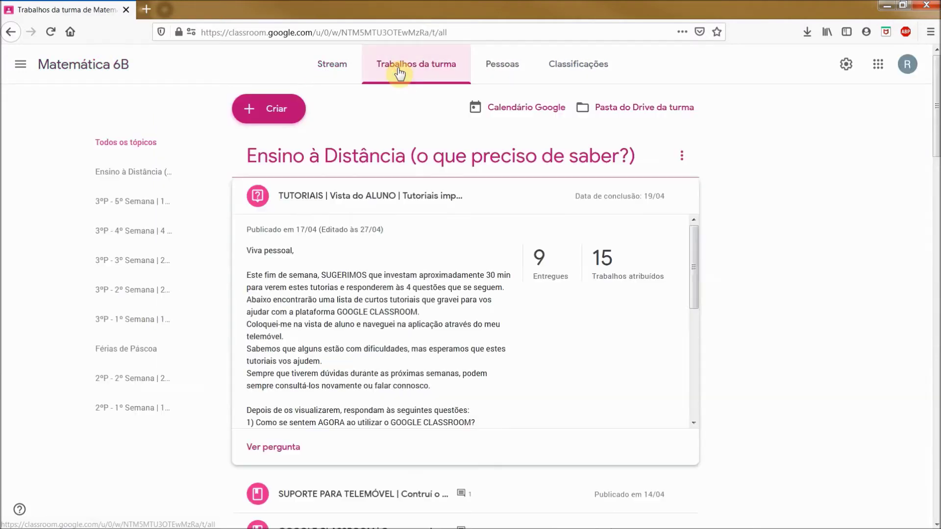
left_click(320, 196)
scroll(368, 294, "down", 8)
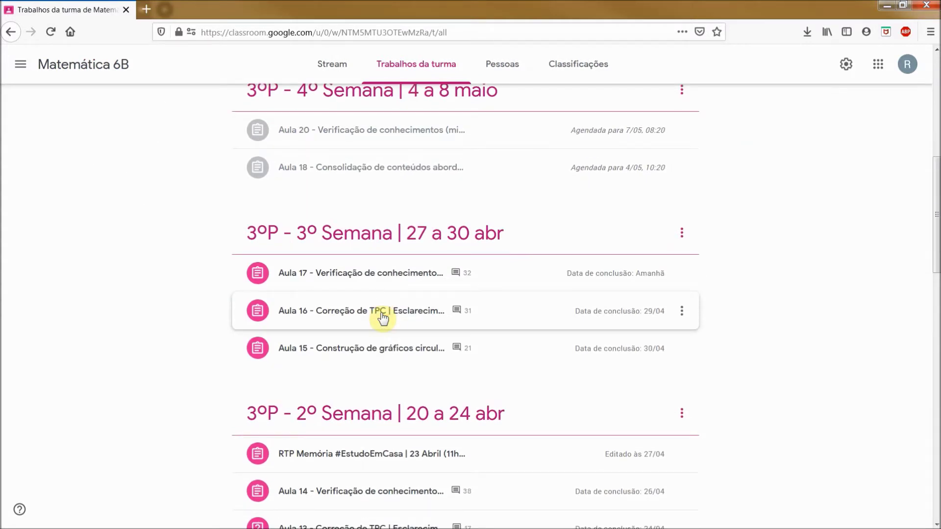
left_click(383, 349)
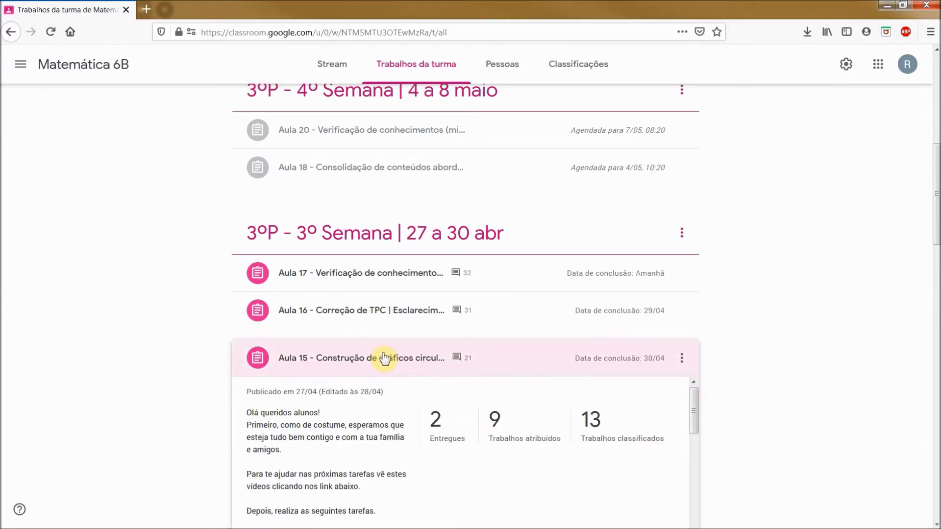
Open the Aula 15 assignment for editing and examine its instructions, attachments and settings
left_click(686, 365)
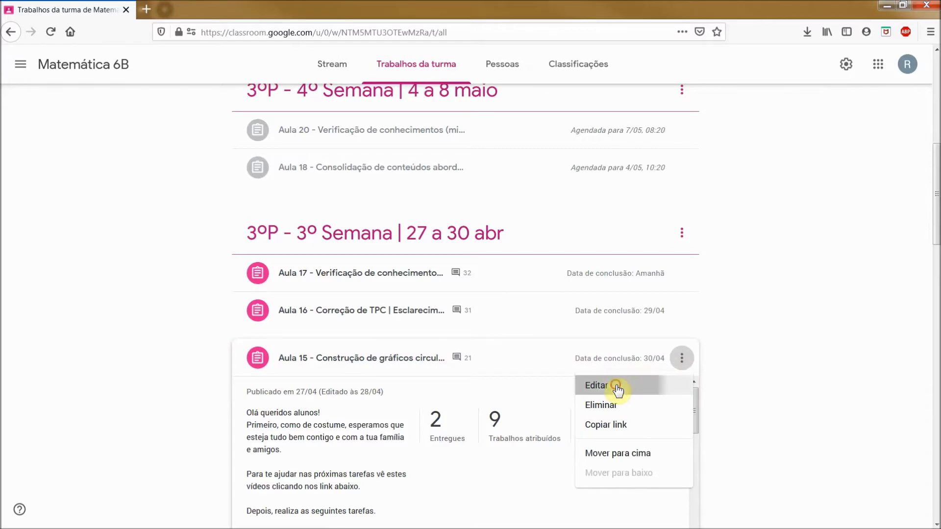
left_click(617, 385)
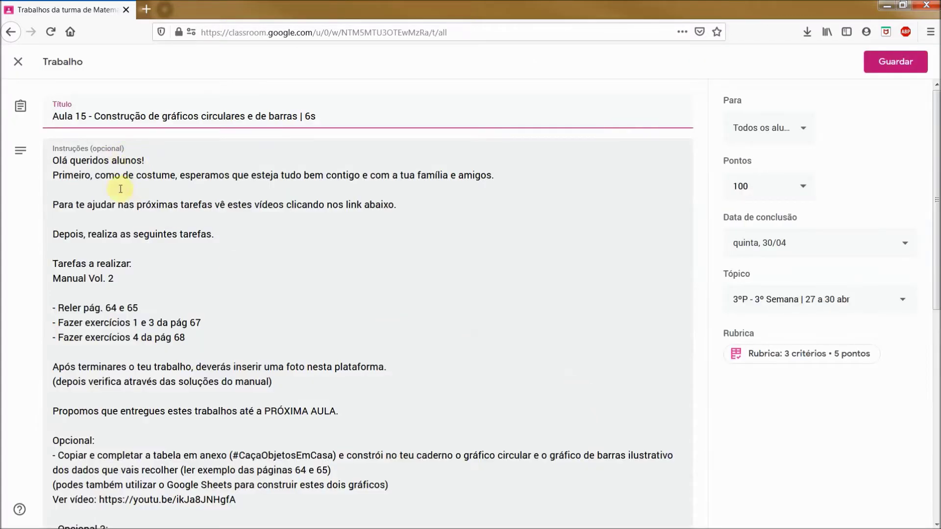
scroll(216, 289, "down", 2)
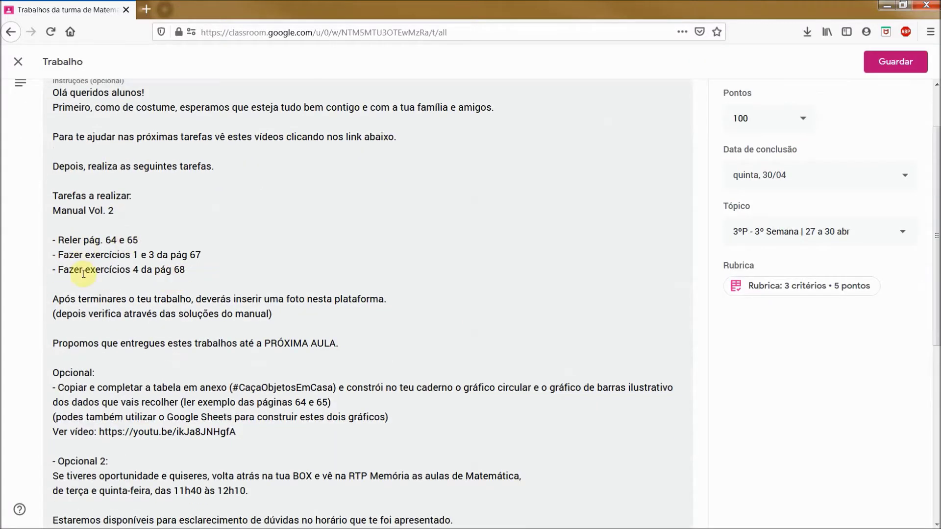
scroll(112, 278, "down", 4)
scroll(120, 276, "down", 4)
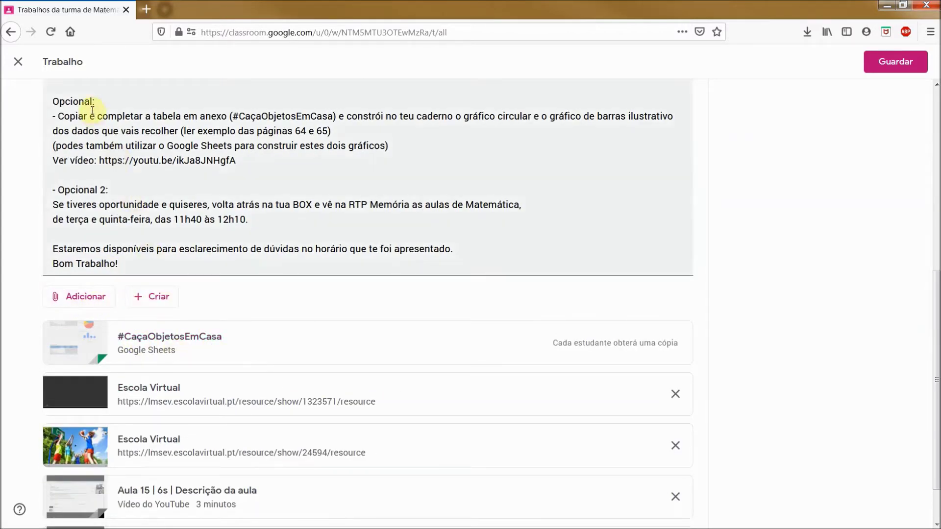
scroll(158, 209, "up", 8)
scroll(159, 210, "down", 4)
scroll(216, 196, "up", 6)
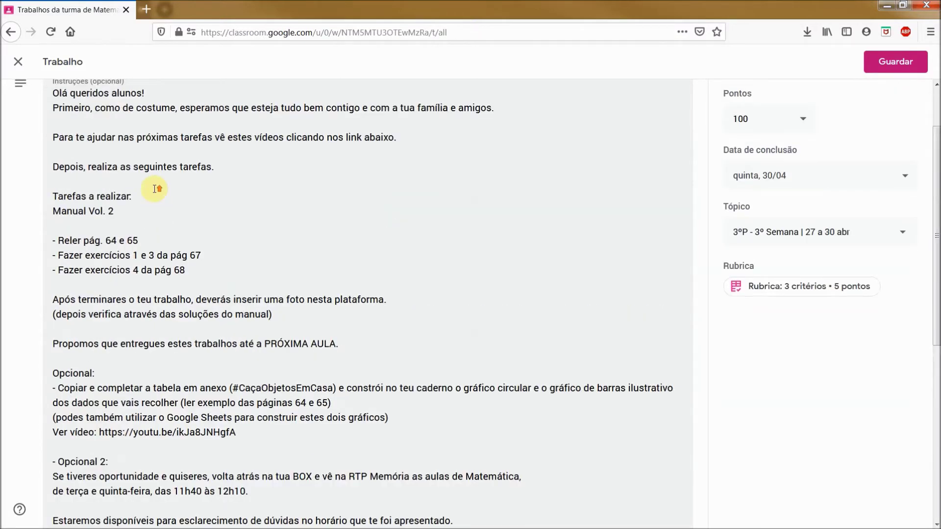
Examine the Aula 15 assignment's title and instructions, and check the available recipient and topic options
left_click_drag(84, 116, 148, 116)
left_click_drag(96, 172, 142, 382)
scroll(144, 395, "down", 6)
scroll(144, 395, "up", 5)
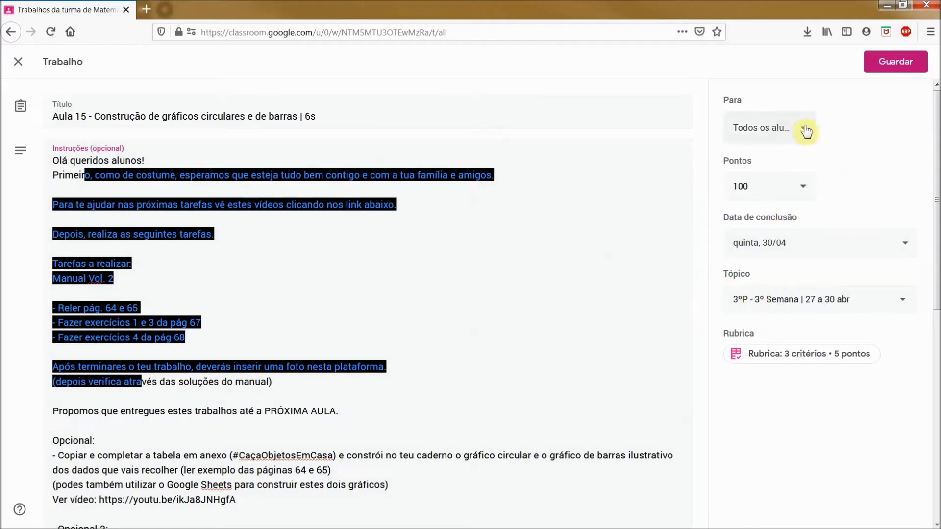
left_click(747, 128)
left_click(648, 148)
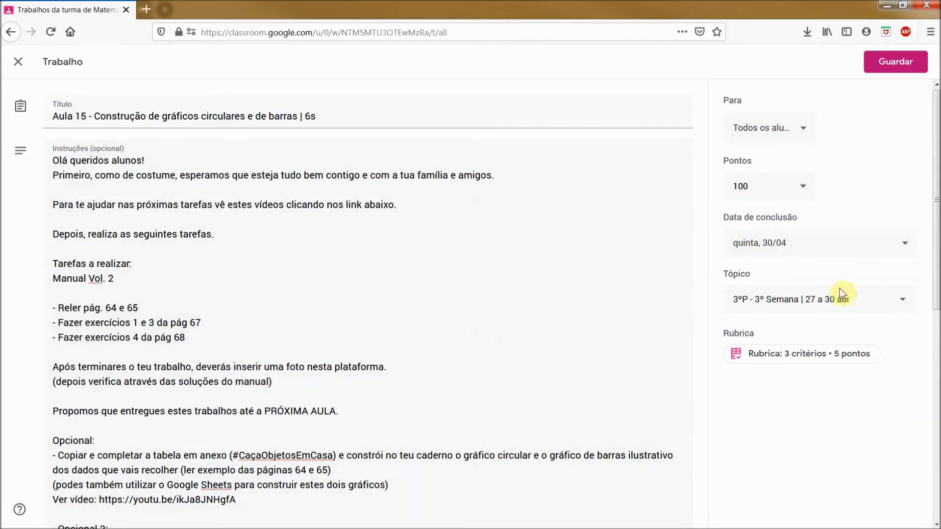
left_click(905, 300)
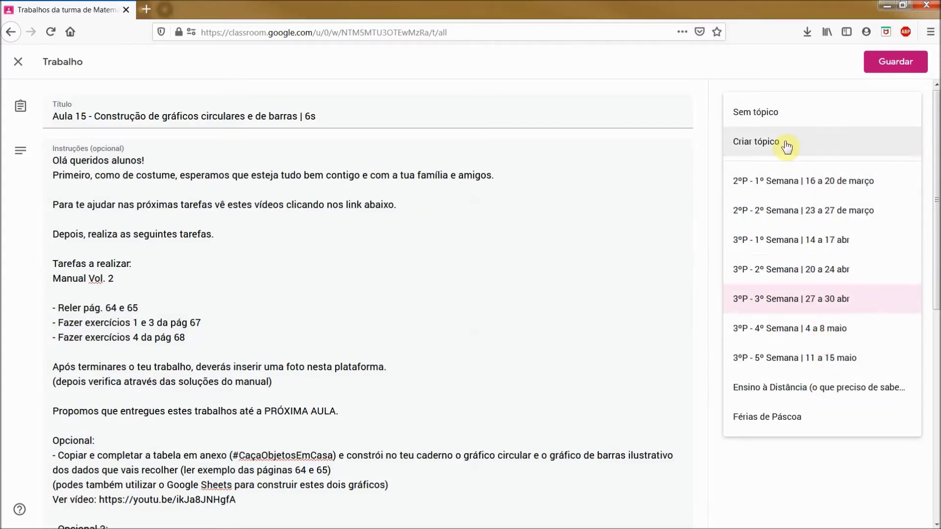
left_click(636, 288)
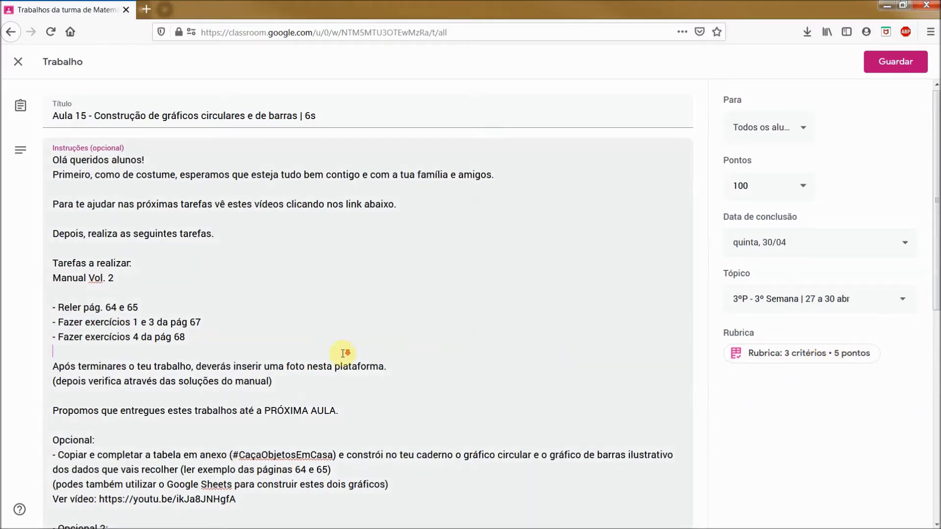
Review the rest of the Aula 15 instructions and look through the options for adding and creating attachments
scroll(341, 353, "down", 5)
scroll(196, 112, "up", 3)
scroll(195, 113, "down", 3)
scroll(206, 143, "up", 2)
scroll(141, 241, "down", 2)
scroll(70, 242, "down", 2)
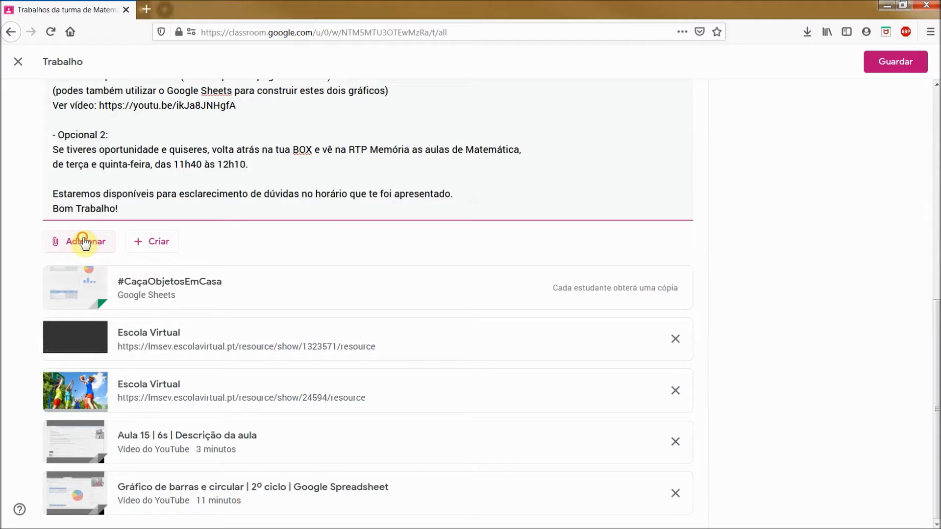
left_click(85, 242)
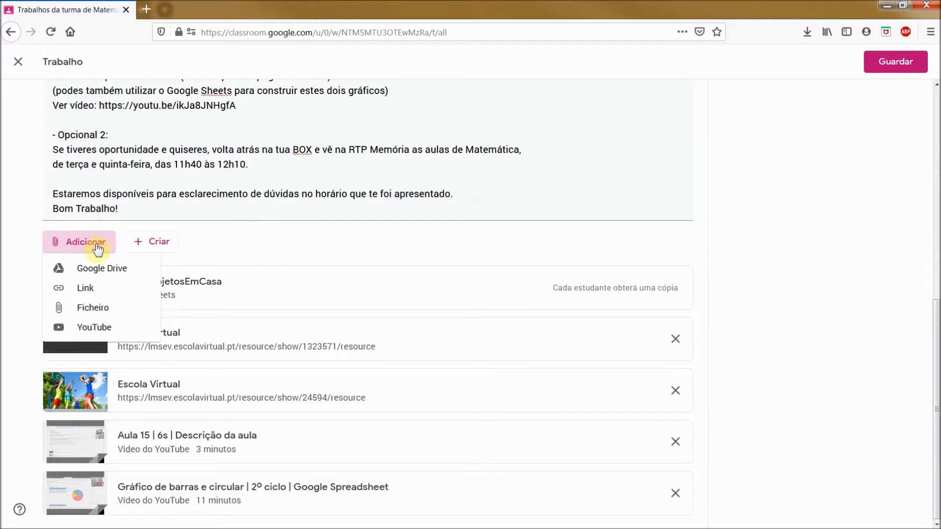
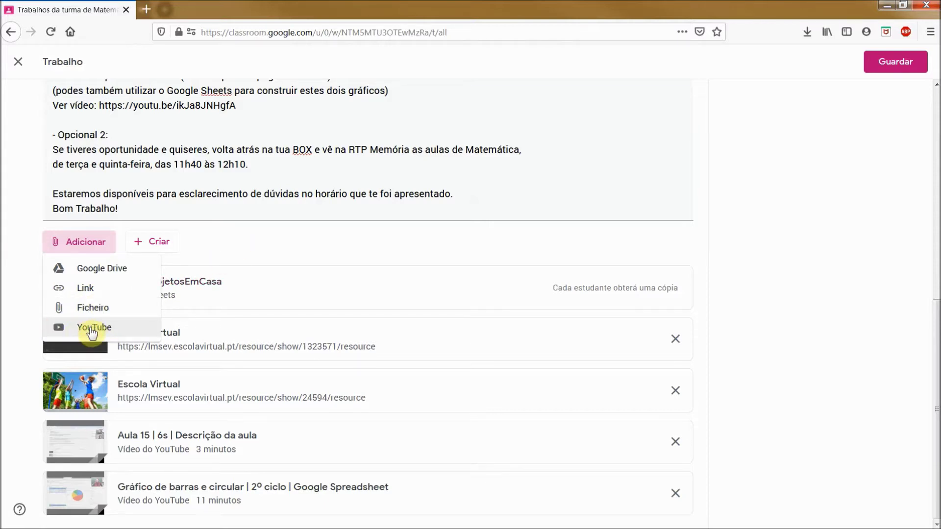
left_click(384, 235)
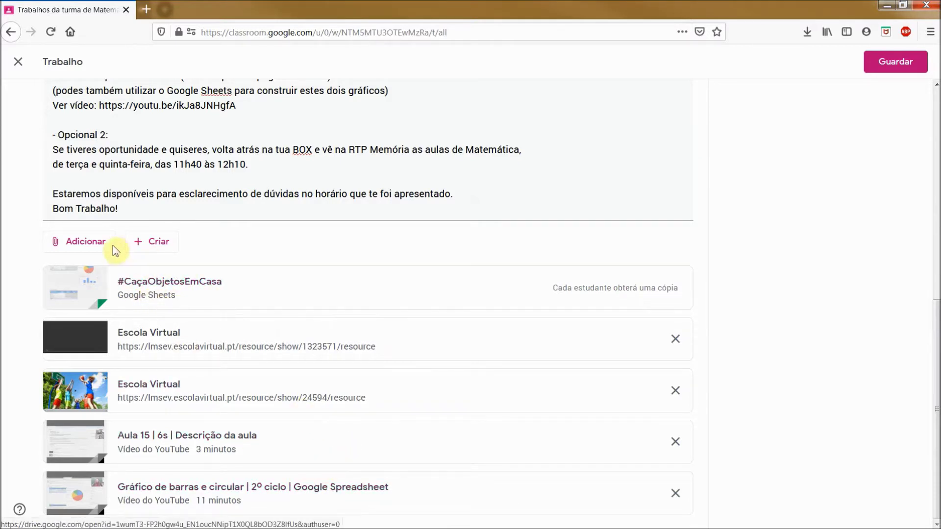
left_click(72, 240)
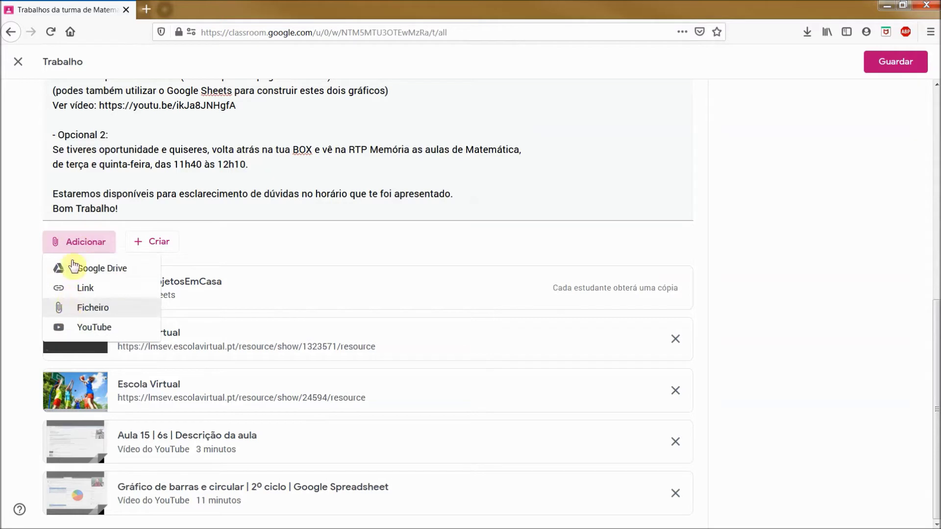
left_click(80, 237)
left_click(148, 244)
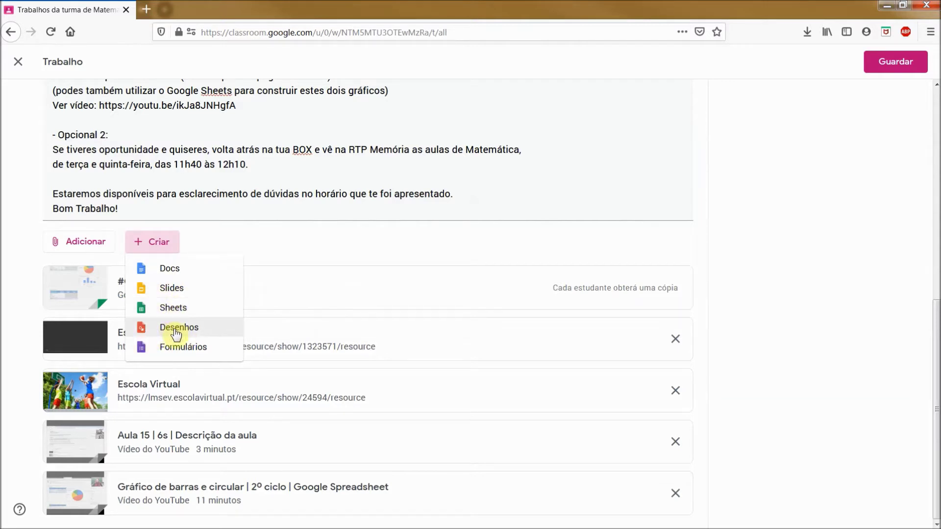
left_click(252, 237)
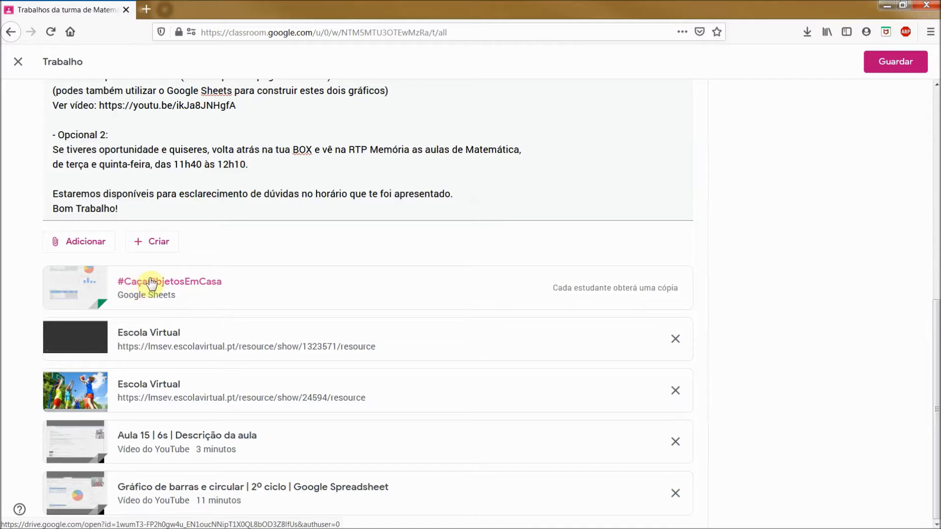
Open the attached #CaçaObjetosEmCasa spreadsheet, examine its example and the table students must fill in, and close it
left_click(151, 283)
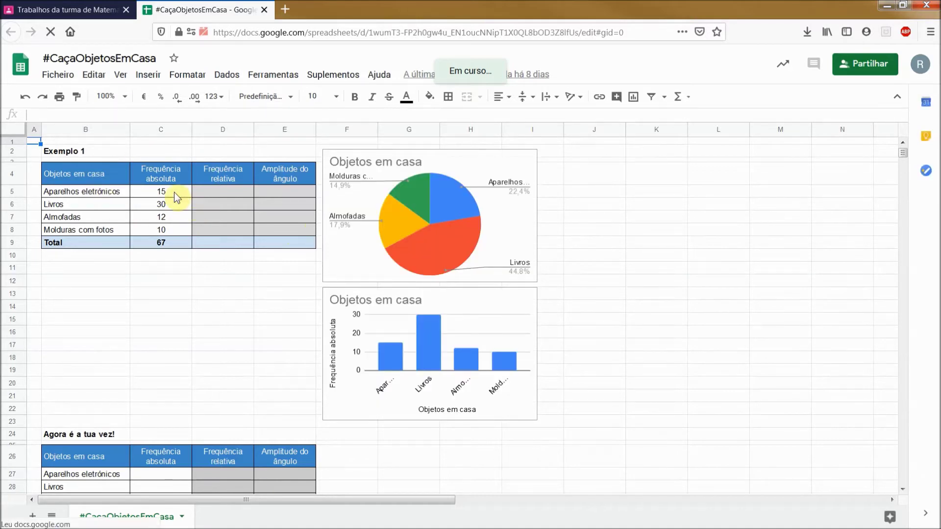
scroll(174, 192, "down", 2)
scroll(174, 192, "down", 4)
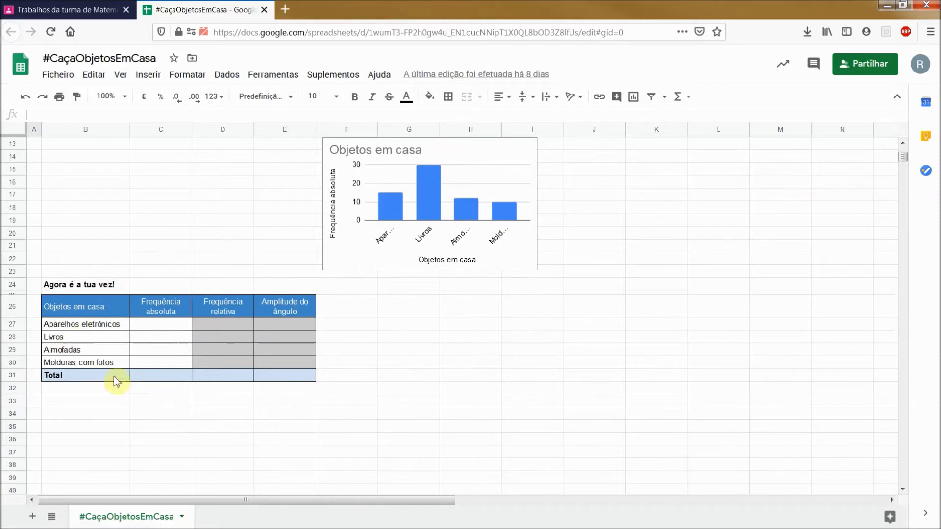
scroll(185, 238, "up", 4)
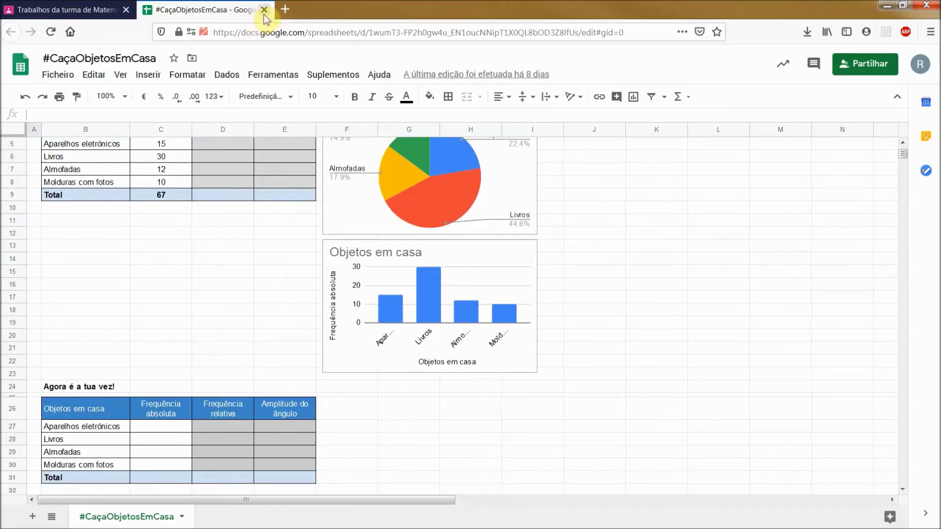
left_click(264, 10)
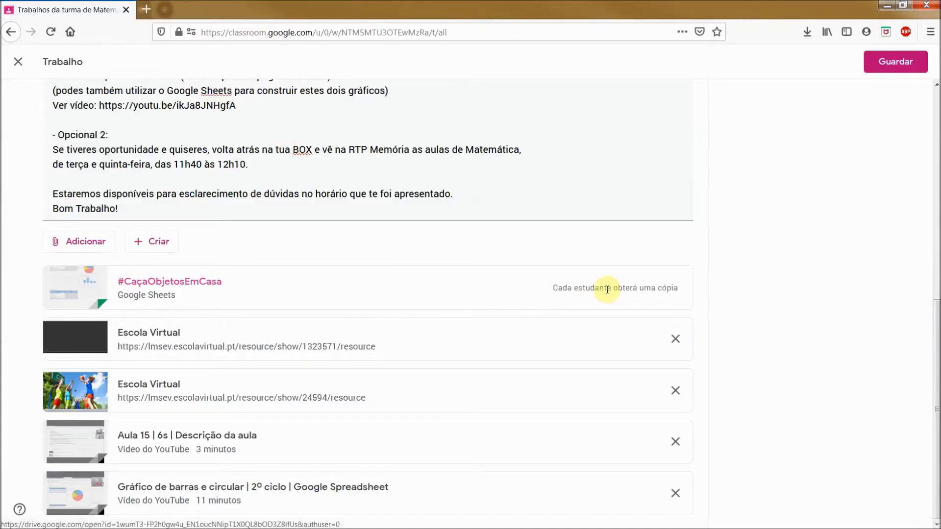
Highlight the spreadsheet attachment's setting "Cada estudante obterá uma cópia" and leave the assignment editor without saving
left_click_drag(553, 289, 682, 288)
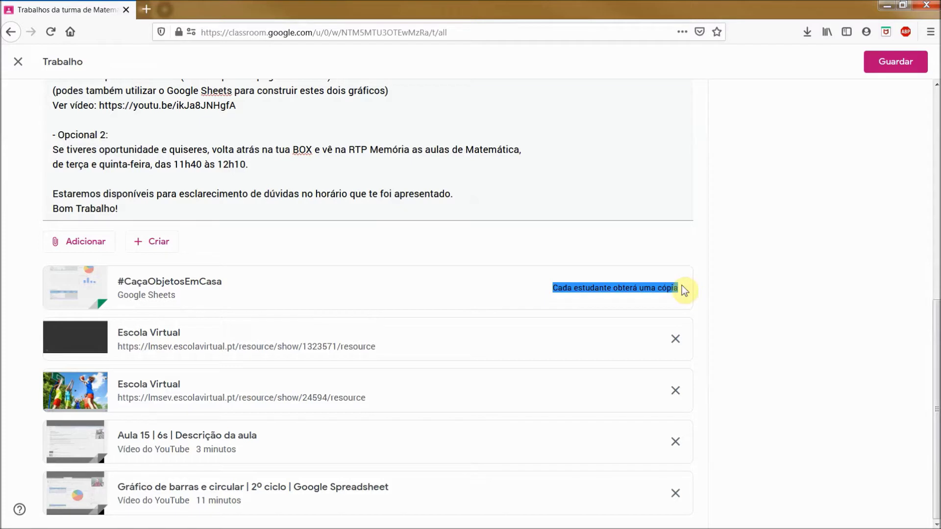
left_click(646, 292)
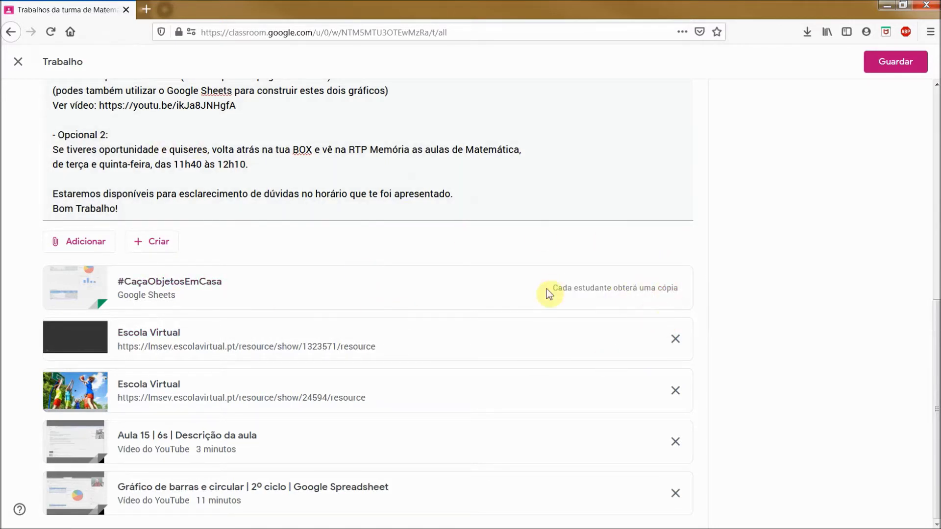
left_click_drag(554, 288, 673, 290)
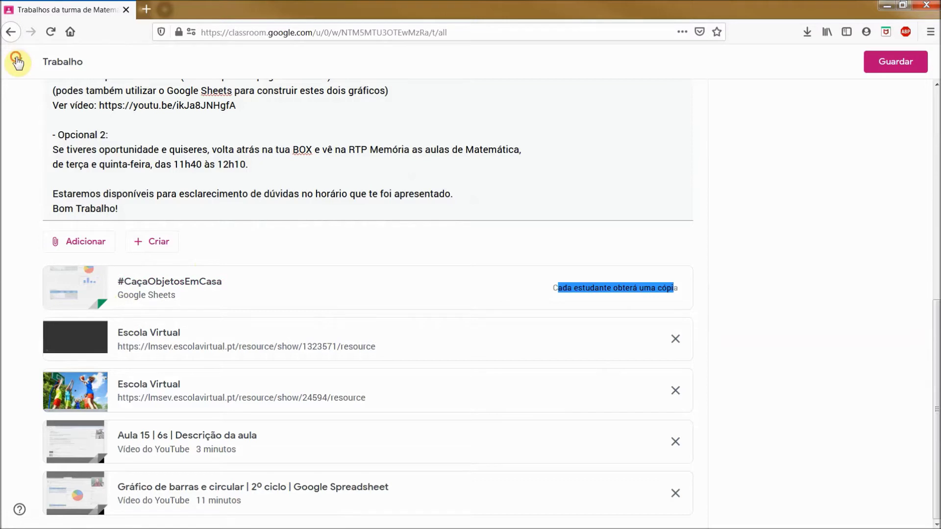
left_click(18, 62)
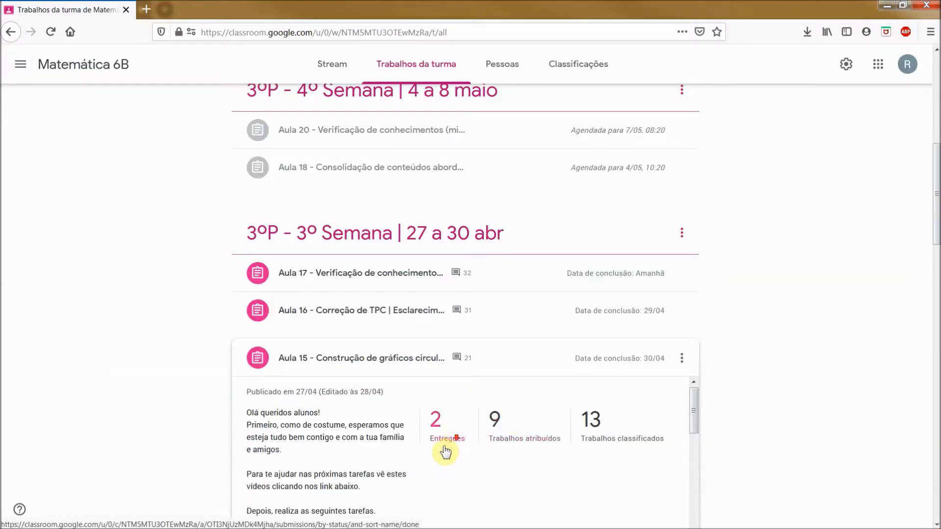
Open the student work page of Aula 15, look over the student list and show only the graded submissions
scroll(441, 446, "down", 4)
scroll(794, 419, "down", 3)
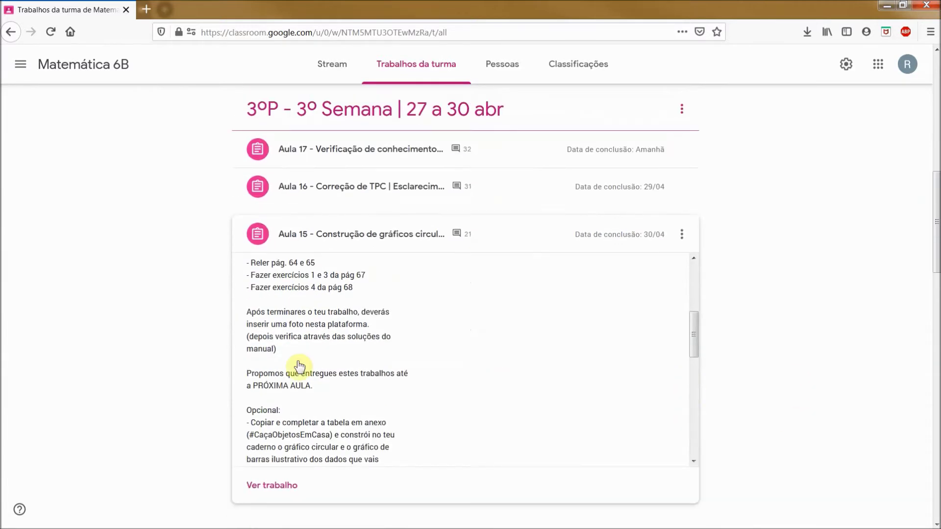
left_click(270, 480)
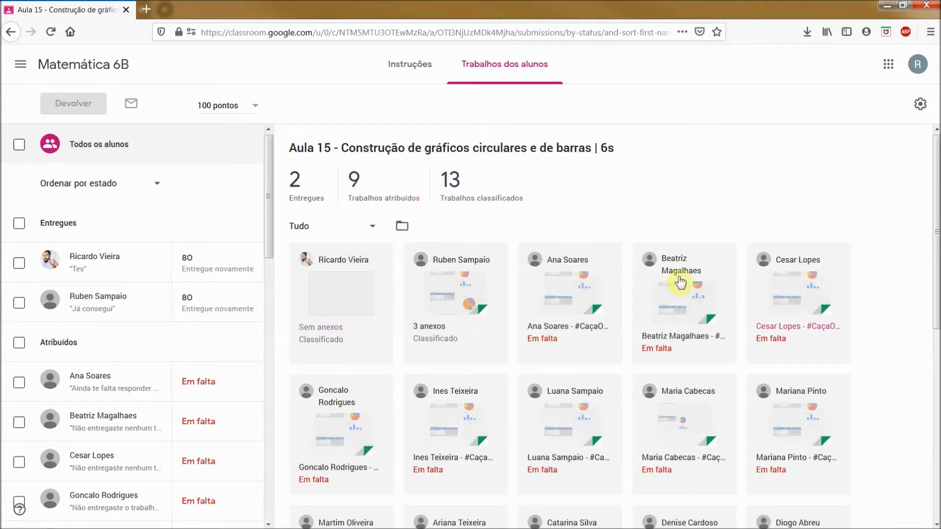
scroll(80, 358, "down", 3)
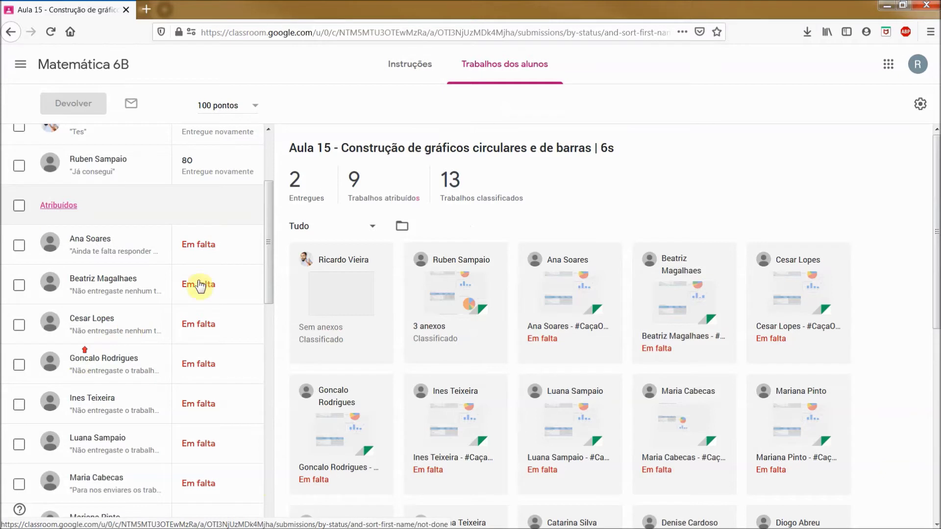
scroll(265, 184, "up", 3)
left_click(460, 197)
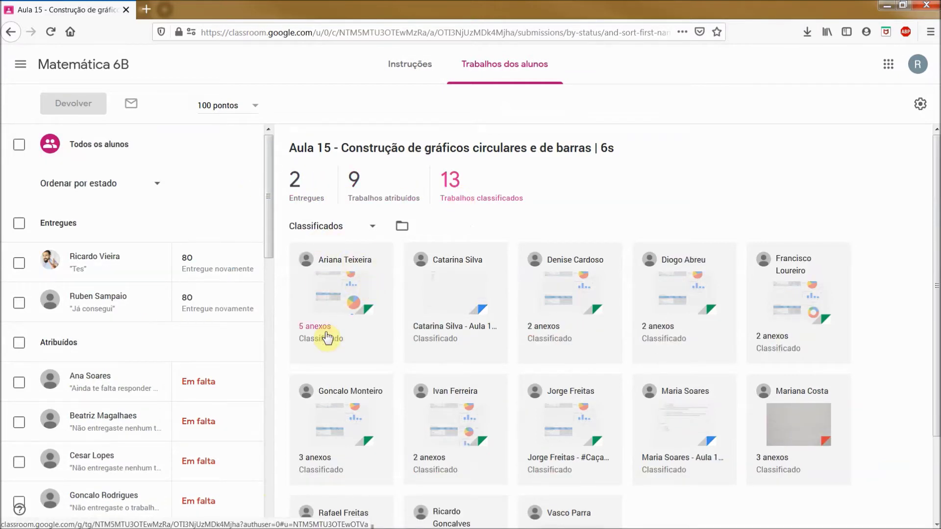
Open the graded submission with 5 attachments and view the photos 20200427_114037.jpg and 20200427_114115.jpg
left_click(326, 336)
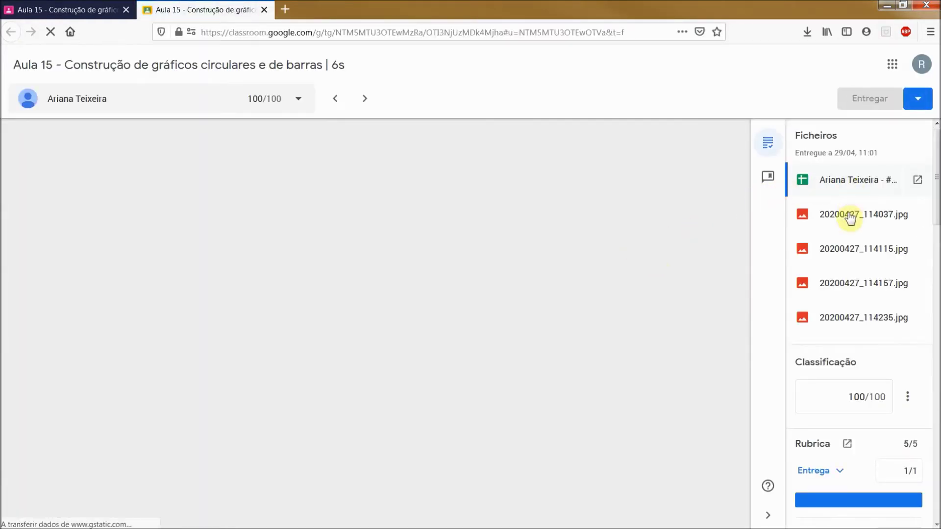
left_click(849, 215)
left_click(846, 250)
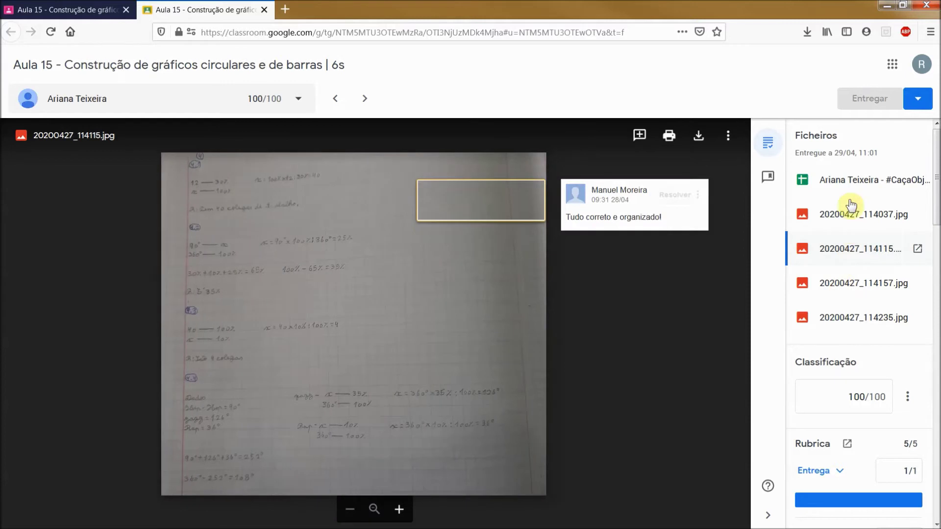
Examine the student's completed copy of the #CaçaObjetosEmCasa spreadsheet with its table and charts, and close the submission
left_click(854, 181)
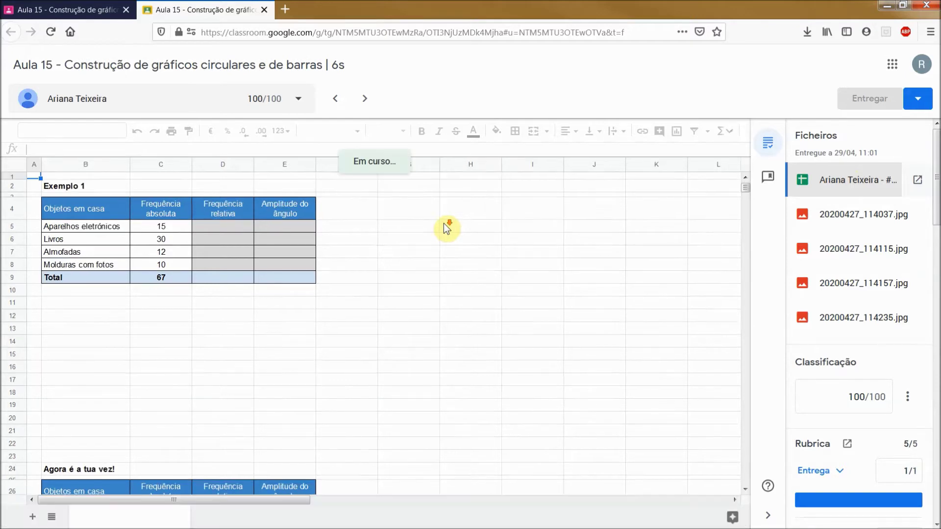
scroll(351, 319, "down", 3)
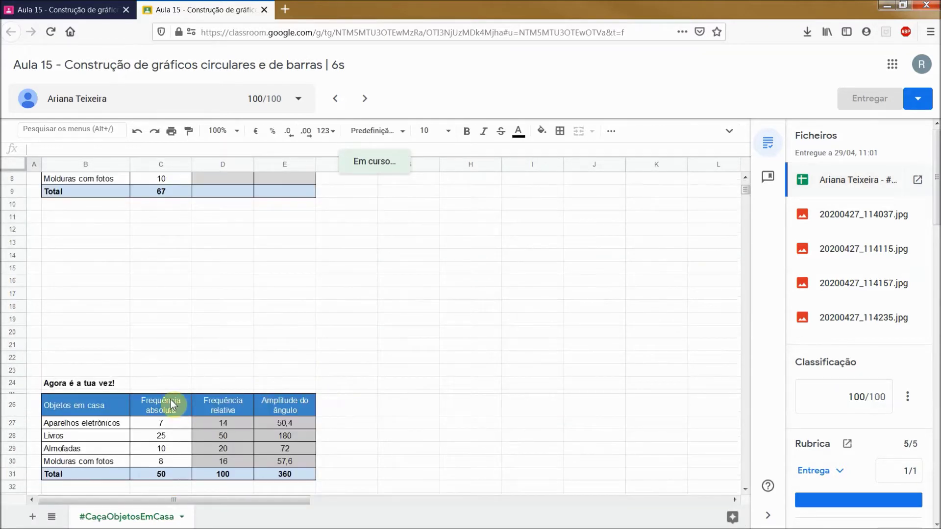
scroll(227, 411, "down", 1)
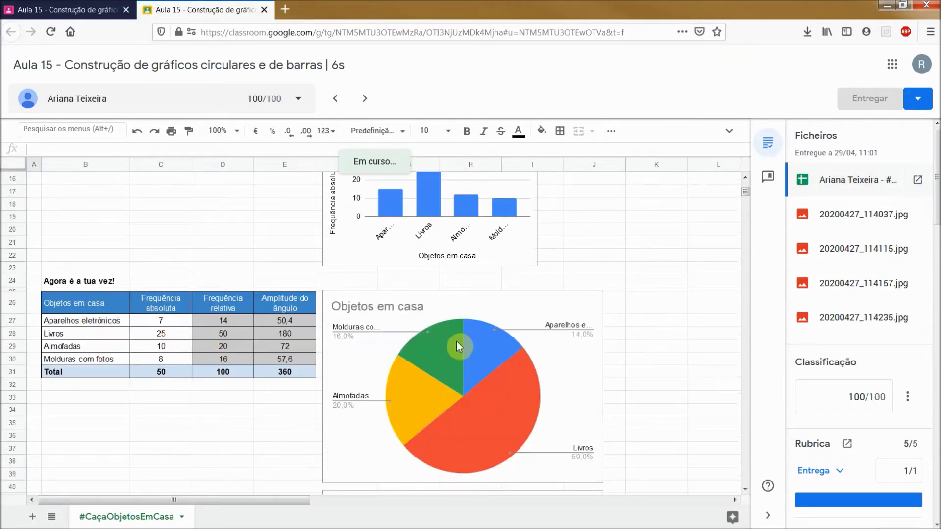
scroll(452, 350, "down", 3)
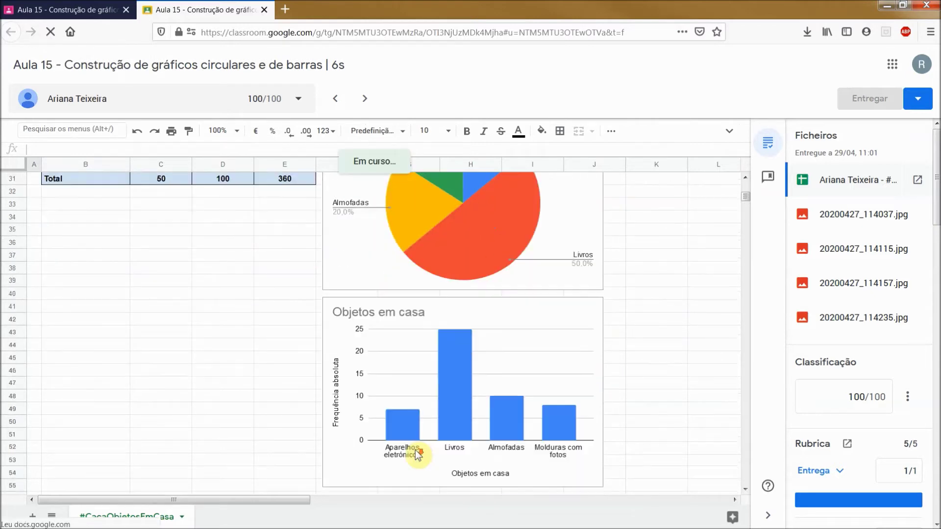
scroll(420, 444, "up", 5)
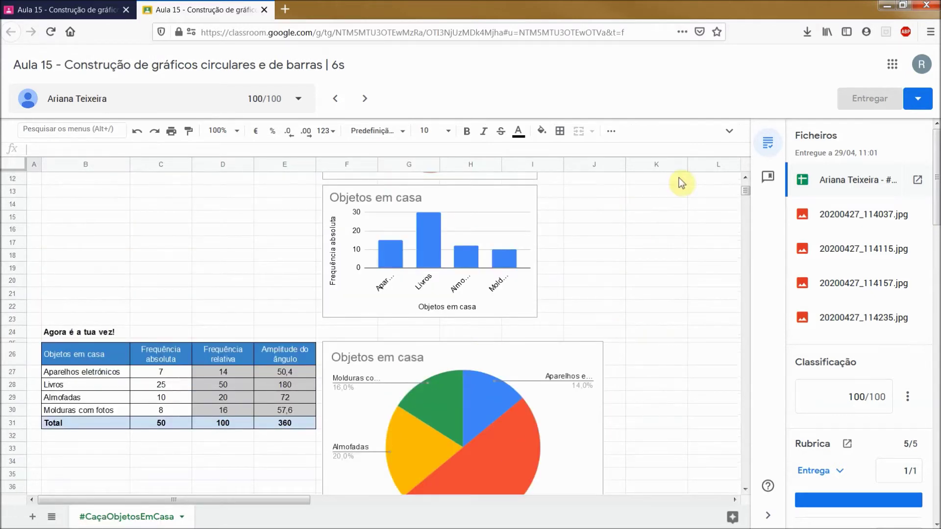
scroll(613, 310, "up", 2)
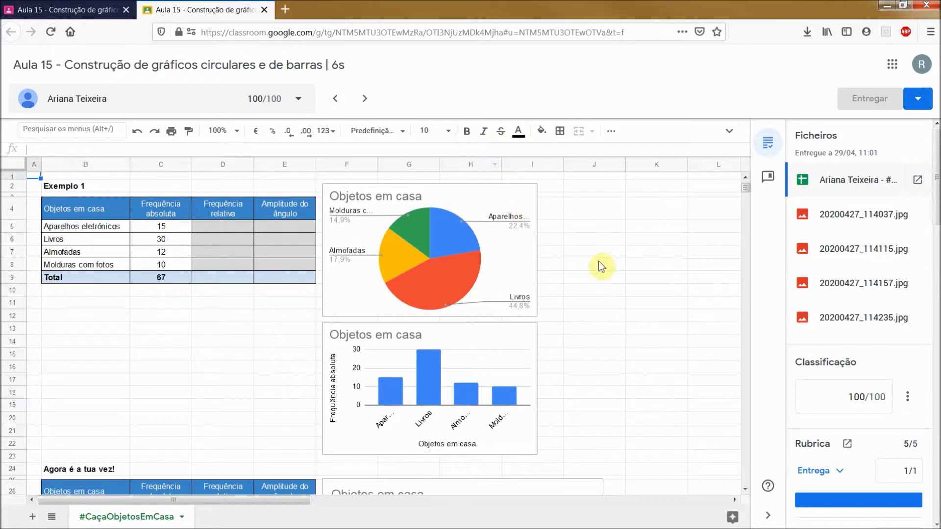
left_click(265, 10)
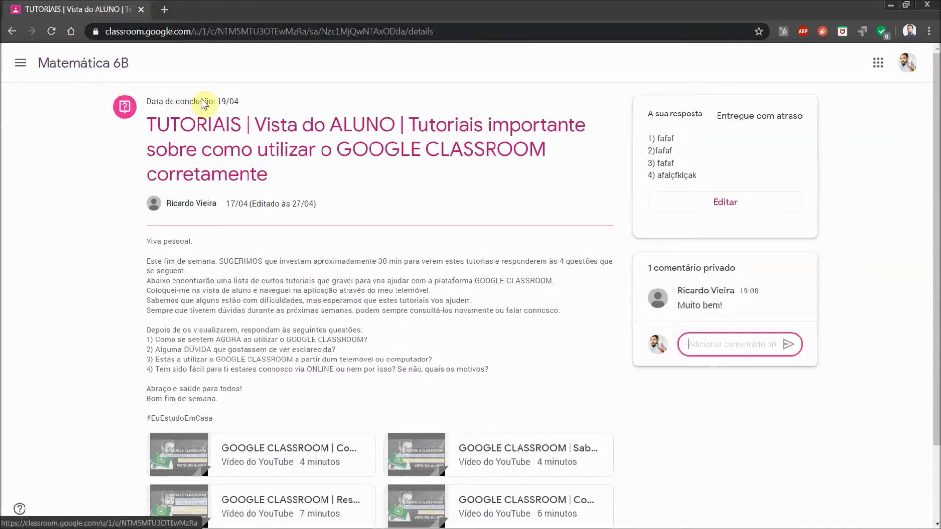
In the student view in Chrome, go to the Matemática 6B coursework list and expand the Aula 15 assignment
left_click(113, 65)
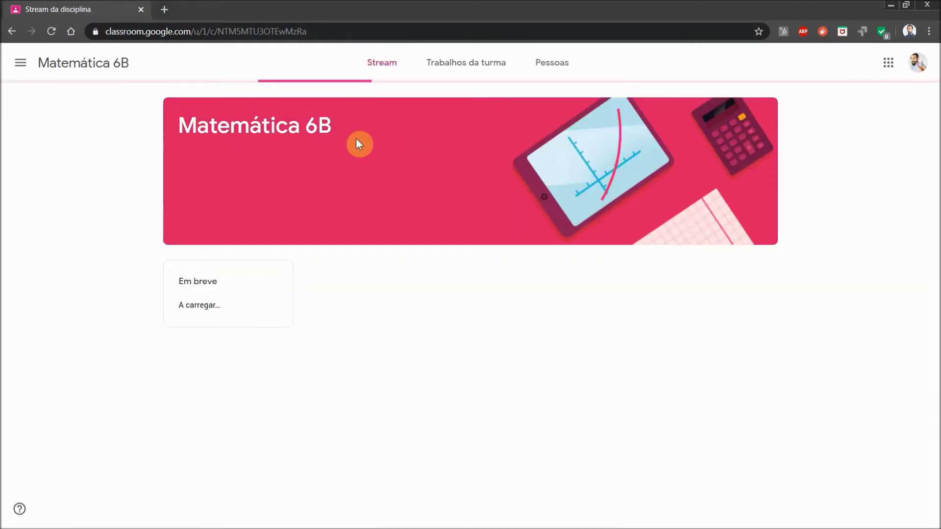
left_click(441, 74)
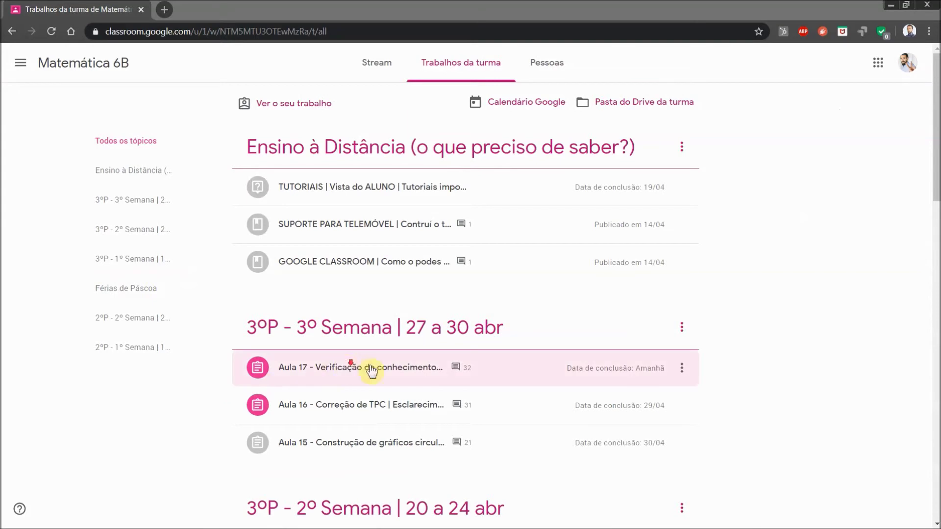
left_click(407, 442)
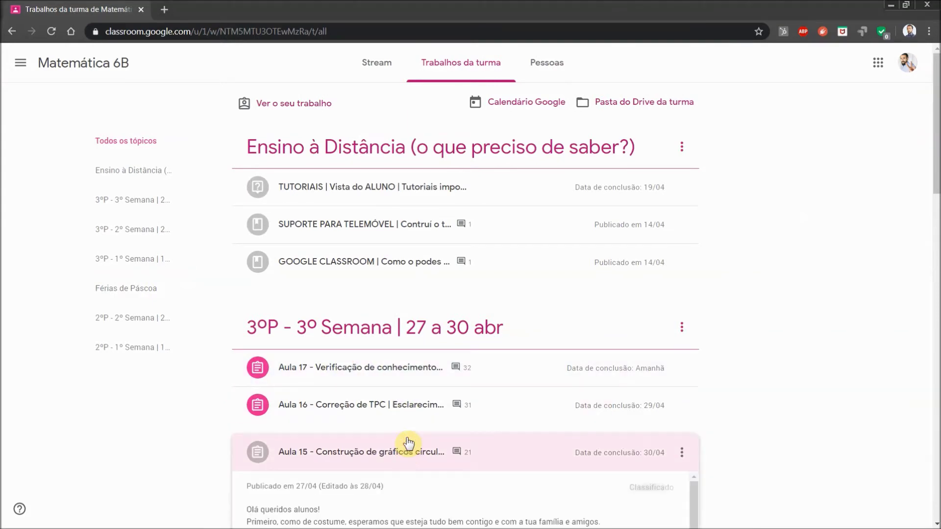
Open the Aula 15 assignment's work page and examine its instructions, attached materials and the Entrega, Apresentação and Conteúdo rubric
scroll(406, 441, "down", 5)
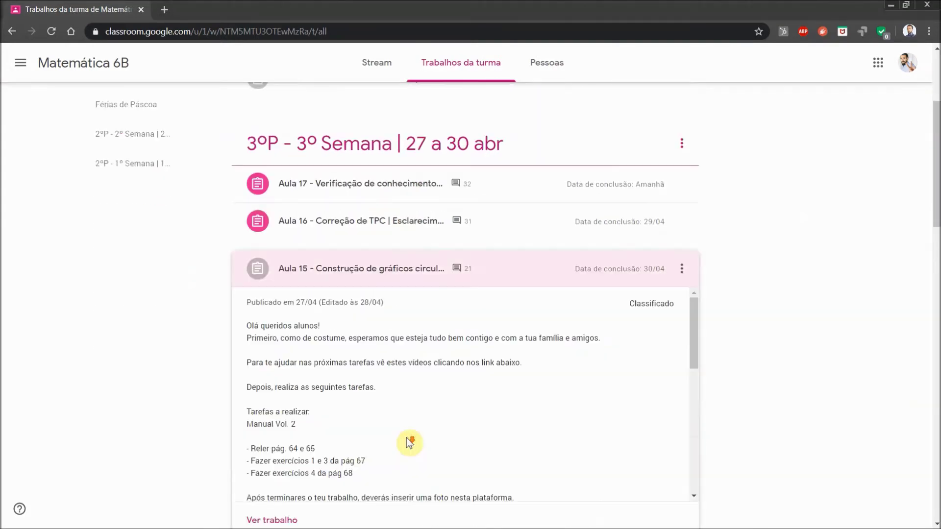
left_click(269, 519)
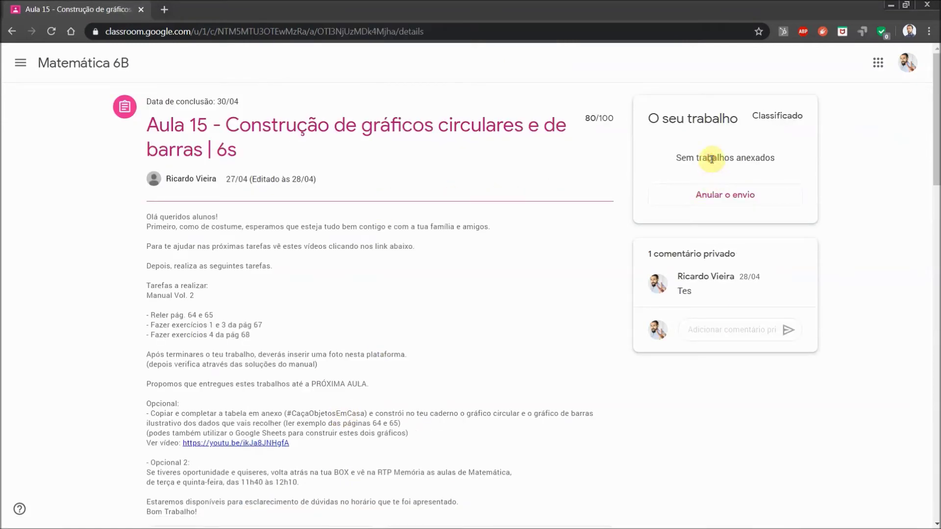
scroll(363, 185, "down", 3)
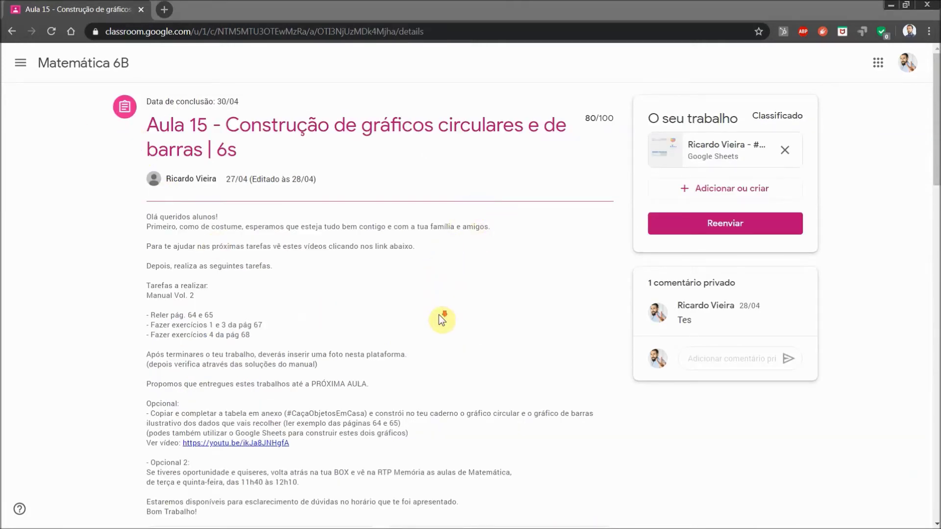
scroll(397, 319, "down", 6)
scroll(382, 326, "down", 1)
scroll(490, 377, "up", 3)
scroll(441, 363, "down", 3)
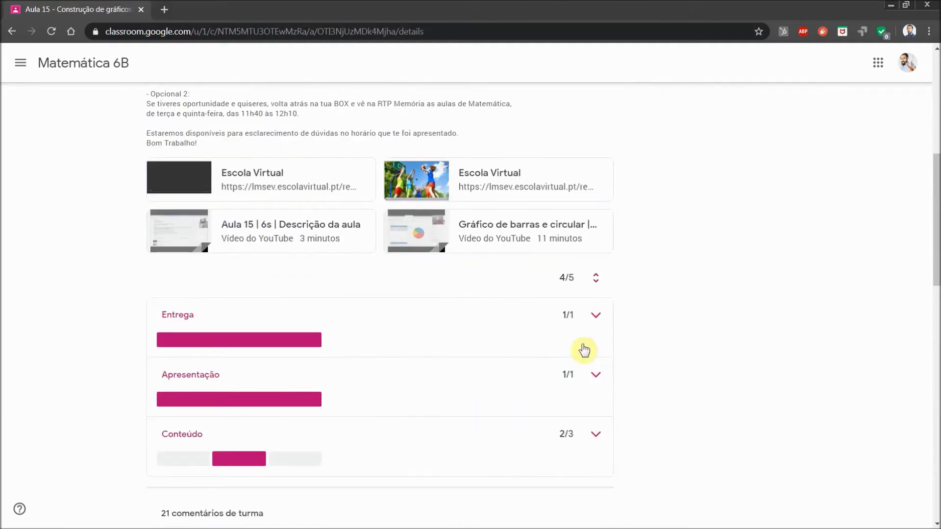
scroll(524, 434, "down", 3)
scroll(538, 431, "up", 10)
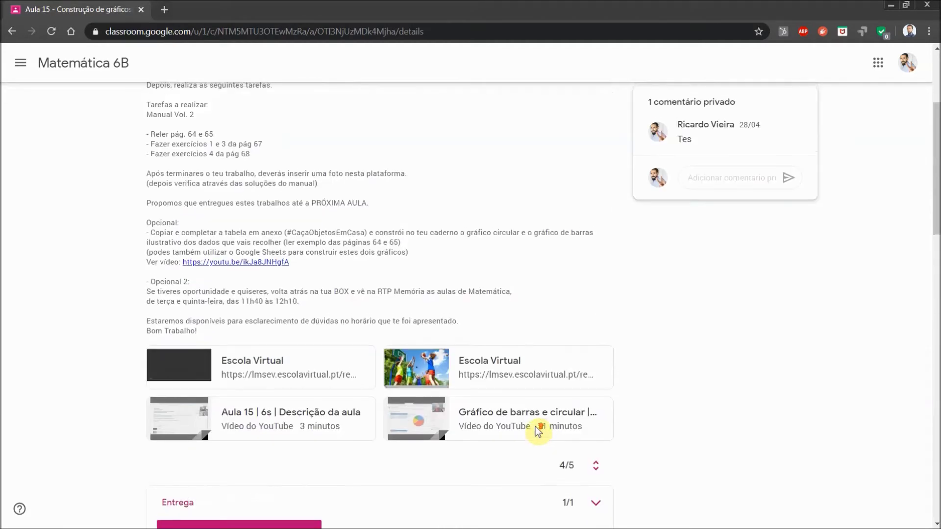
Read through the class comments of Aula 15, activate the class comment field, and return to the submission area
scroll(397, 294, "down", 12)
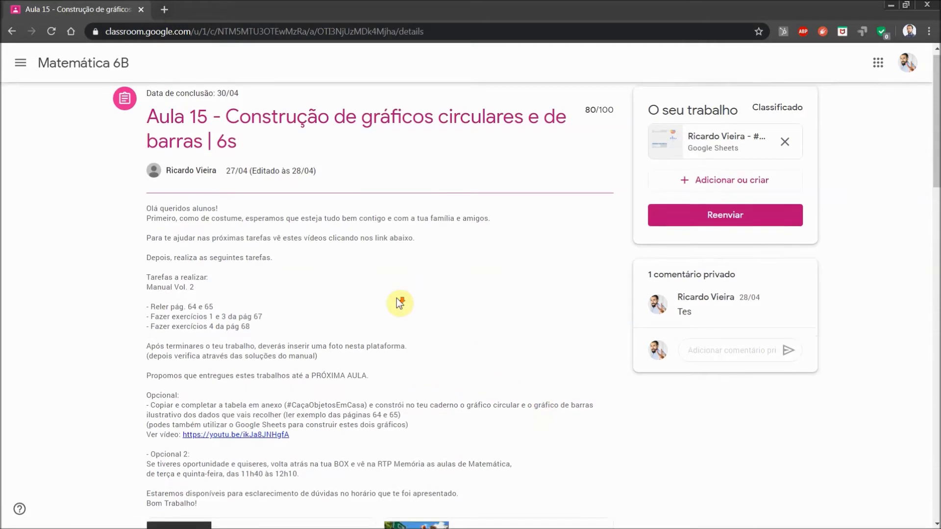
scroll(360, 266, "down", 2)
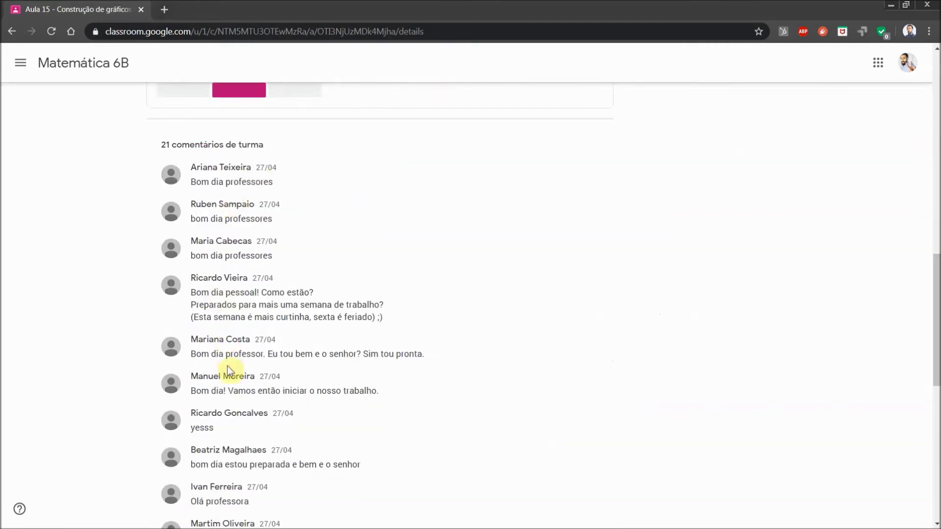
scroll(247, 222, "down", 10)
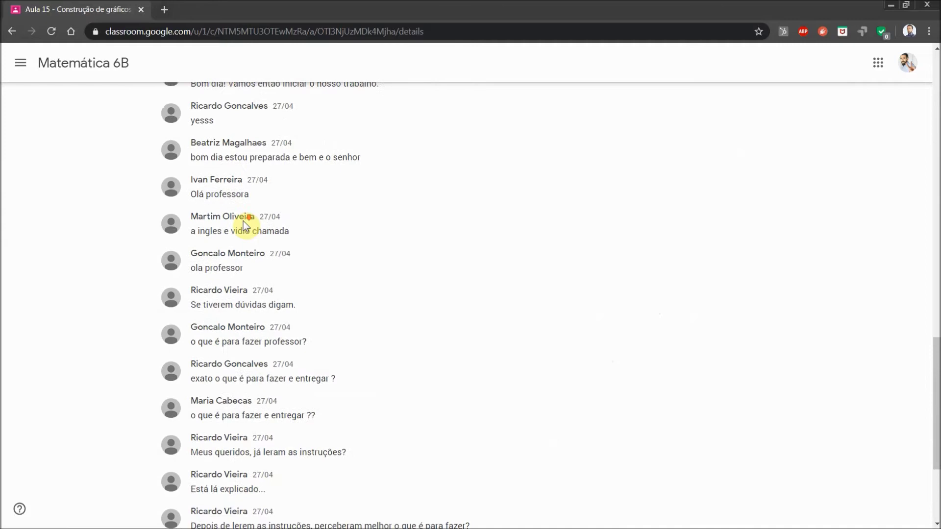
left_click(244, 492)
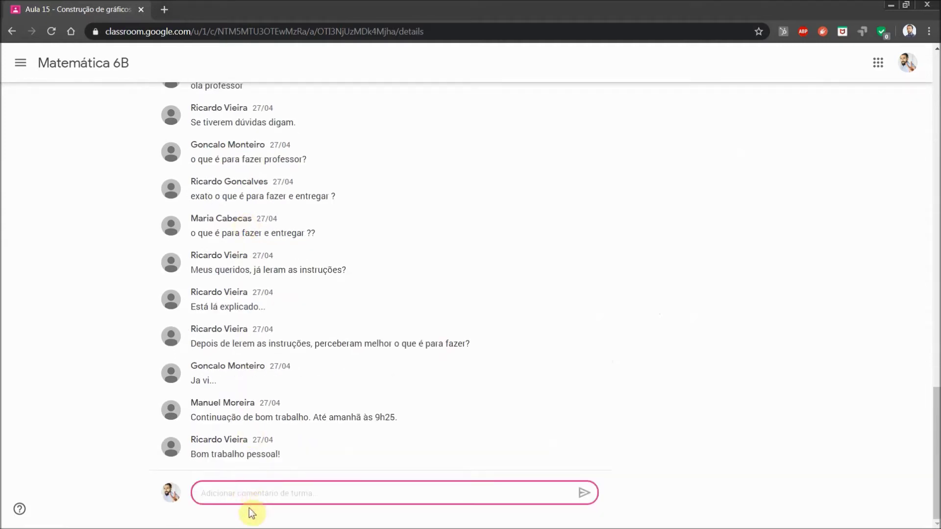
scroll(446, 444, "up", 15)
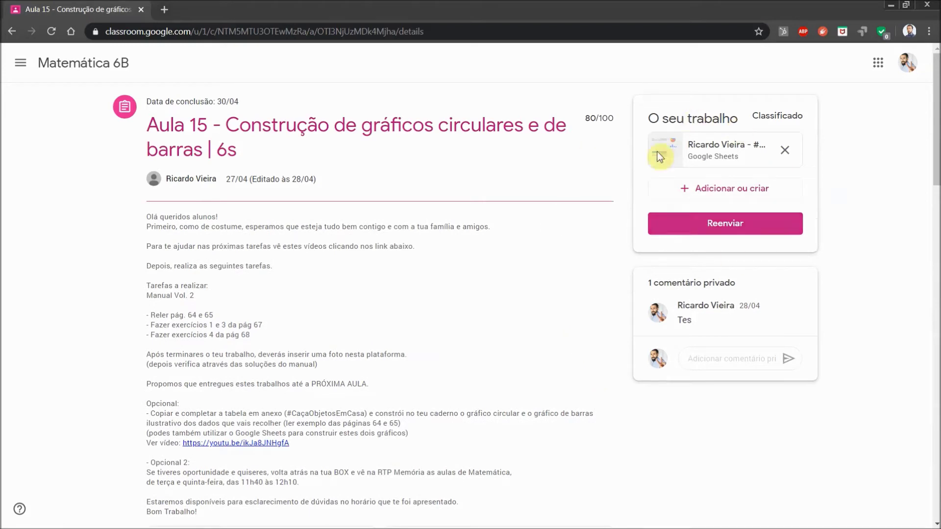
Open the attached #CaçaObjetosEmCasa spreadsheet, enter 25 for Aparelhos eletrónicos and 5 for Livros in the second table, and close it
left_click(707, 144)
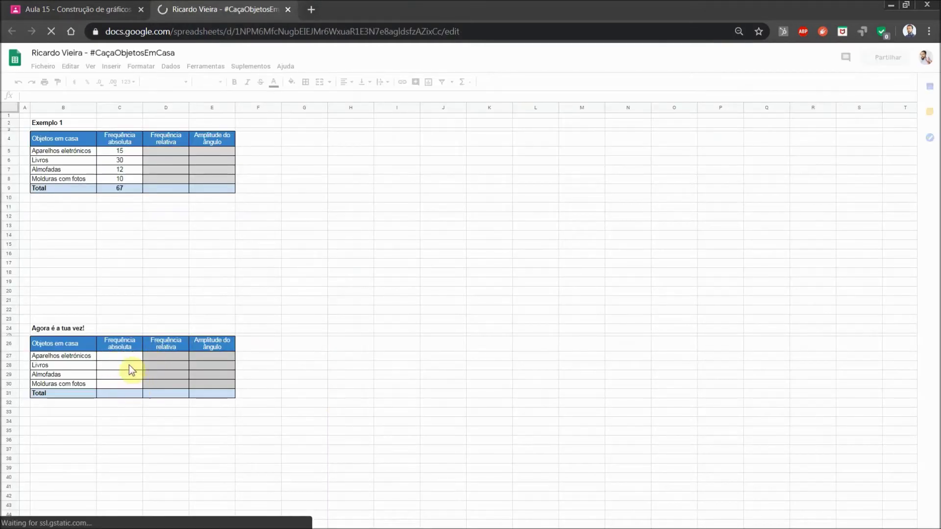
left_click(122, 359)
left_click(130, 373)
type("25")
left_click(133, 386)
type("5")
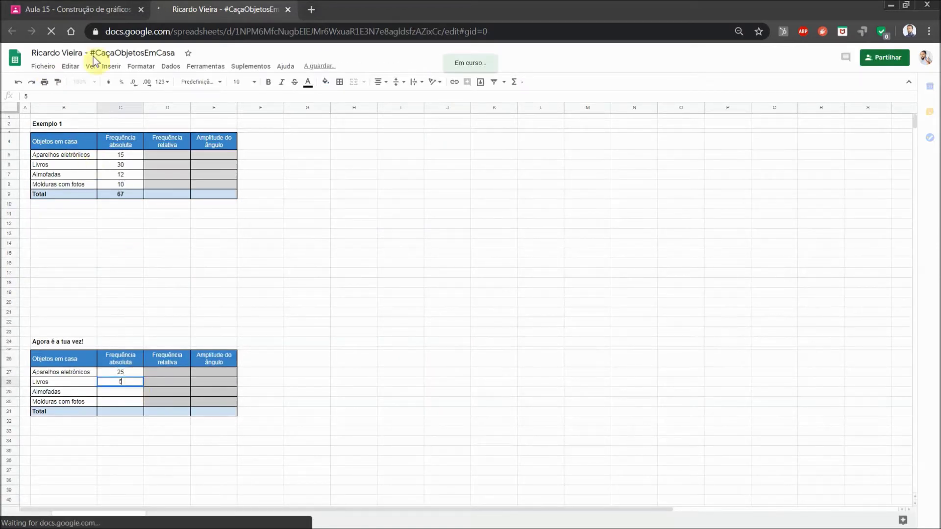
left_click(287, 10)
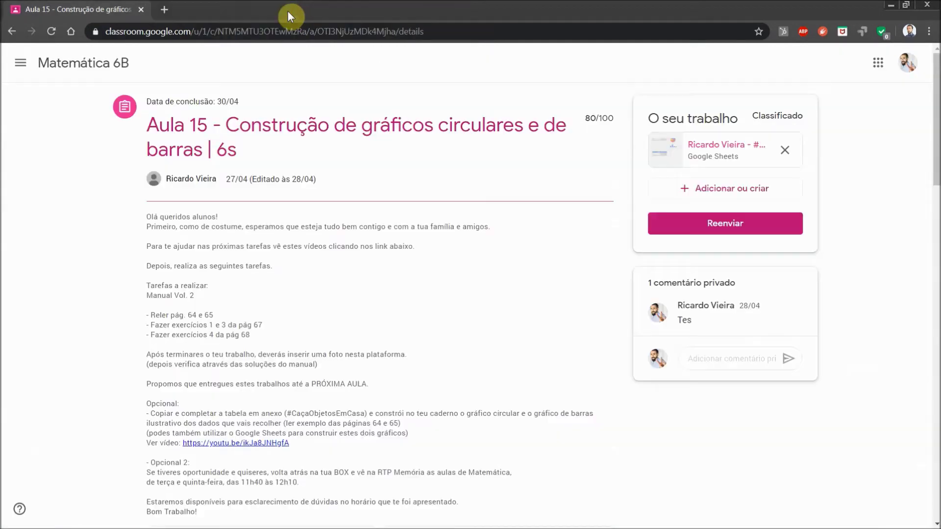
Create a new Google Docs document as an attachment to the work, fill it with a few lines of placeholder text, and close it
left_click(751, 193)
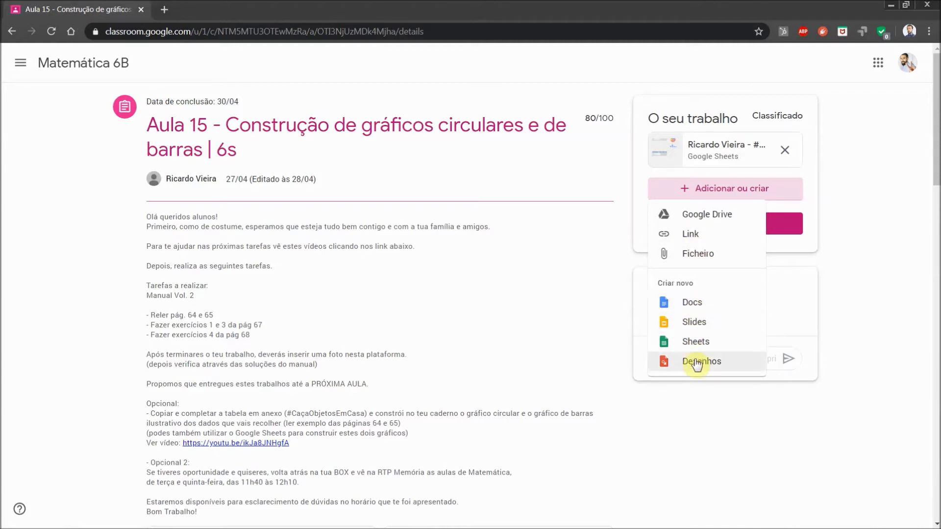
left_click(698, 304)
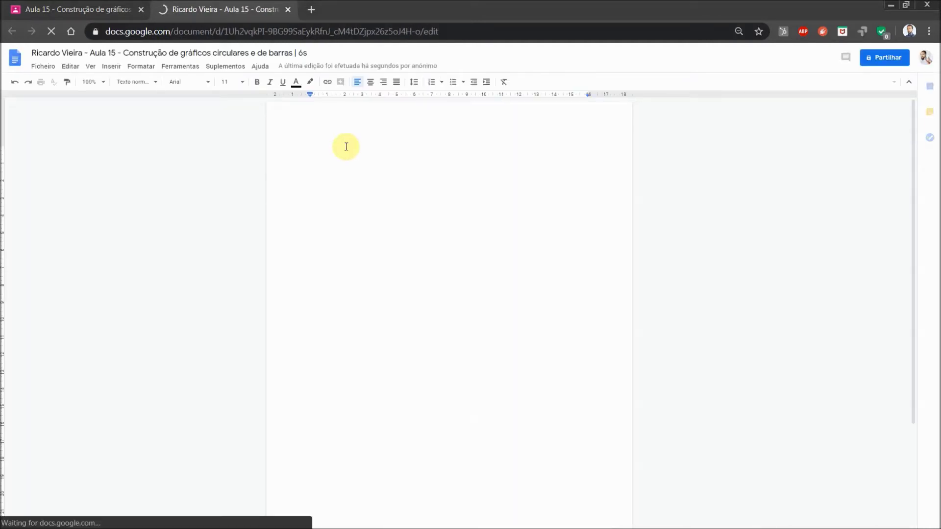
type("jalfj alj ")
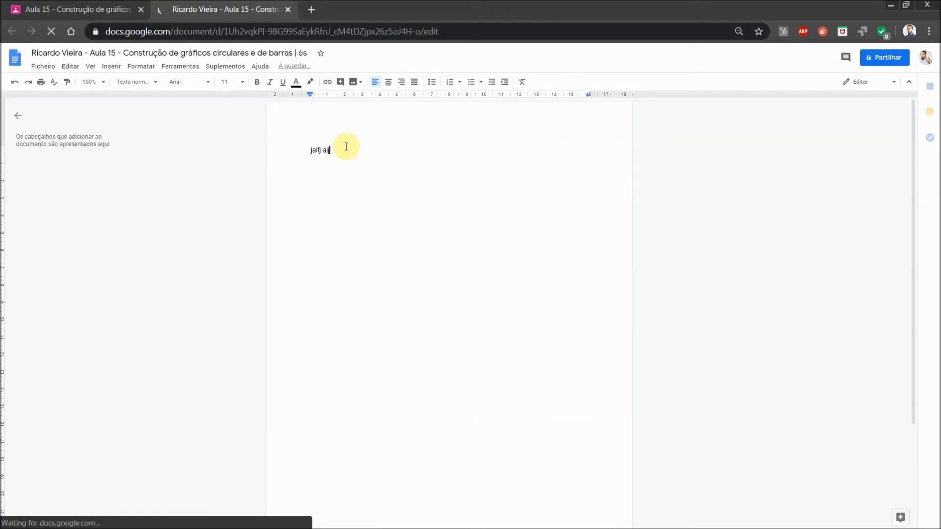
type("afja afa lfjasl f aflkfja lsfjk fafj a")
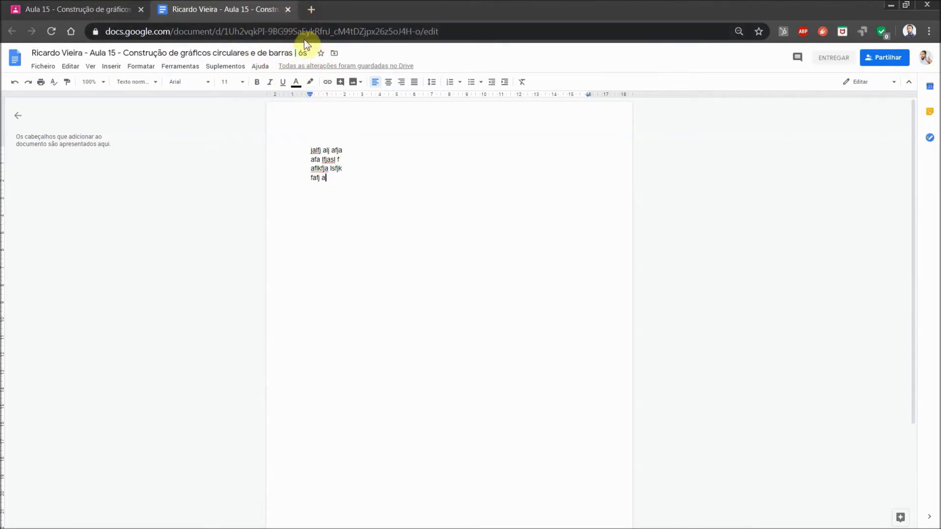
left_click(288, 10)
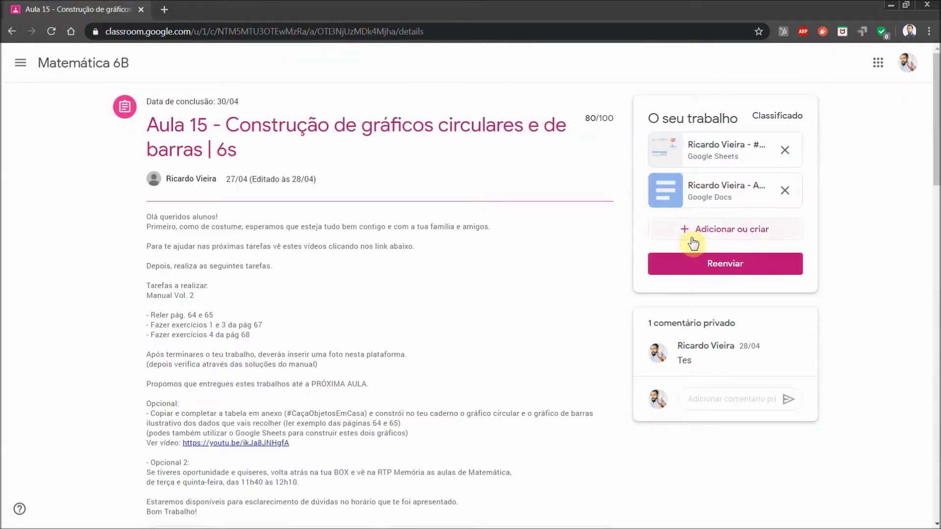
Resubmit the Aula 15 work with the spreadsheet and document attached, and confirm the submission
left_click(712, 263)
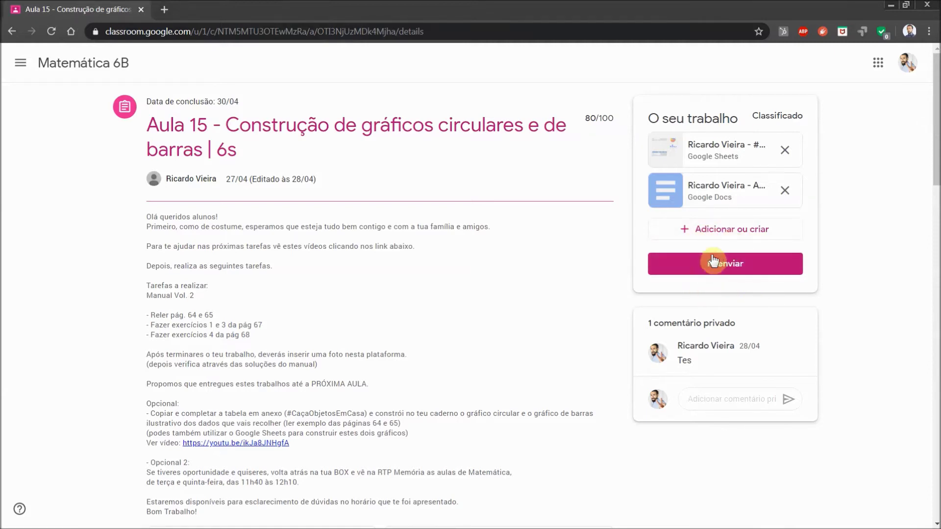
left_click(726, 267)
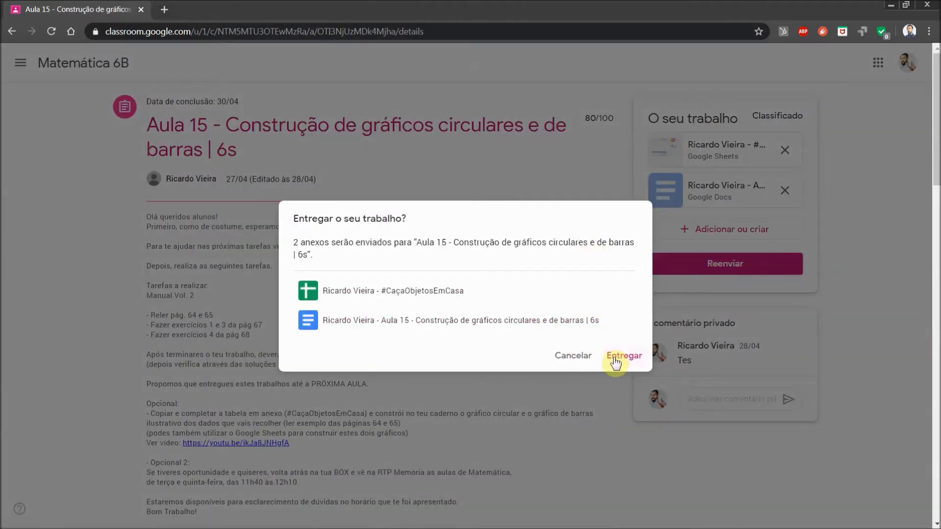
left_click(615, 361)
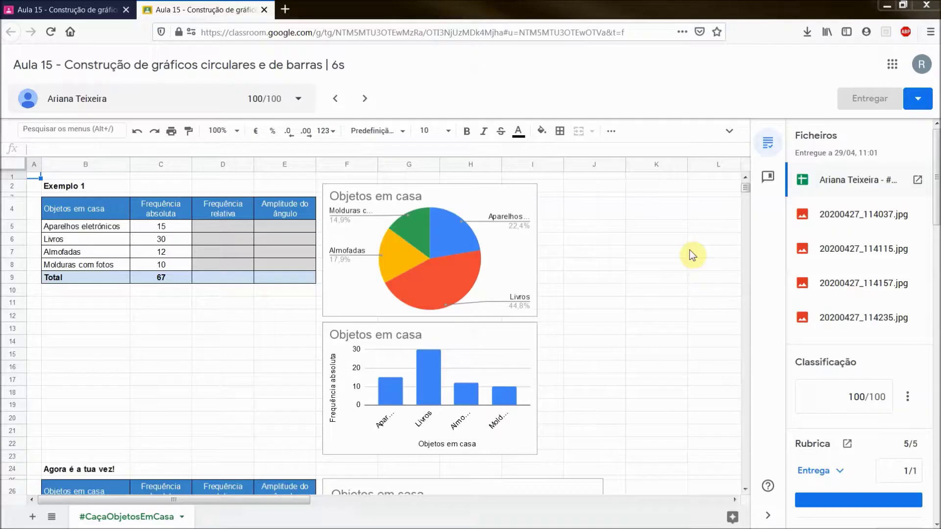
In the teacher view, close the graded submission, show only submitted work, refresh the page and open the resubmitting student's overview
left_click(265, 10)
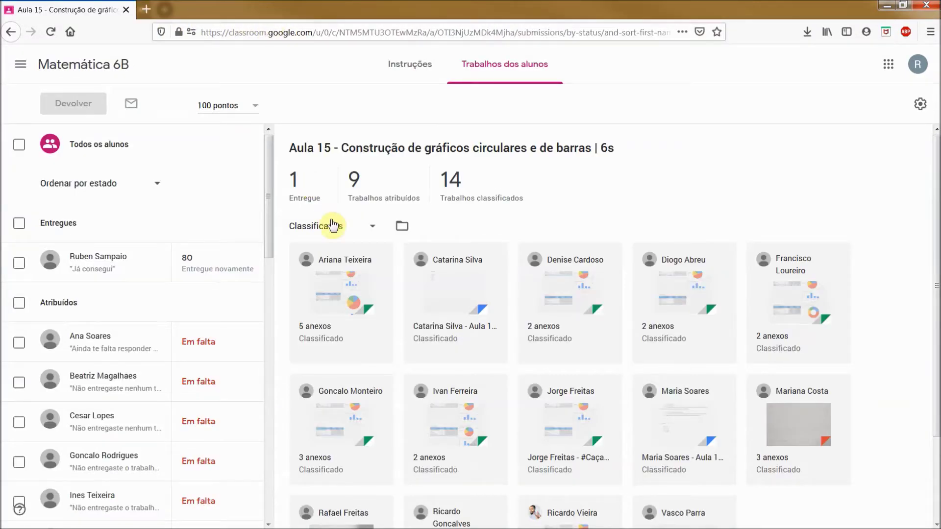
left_click(304, 195)
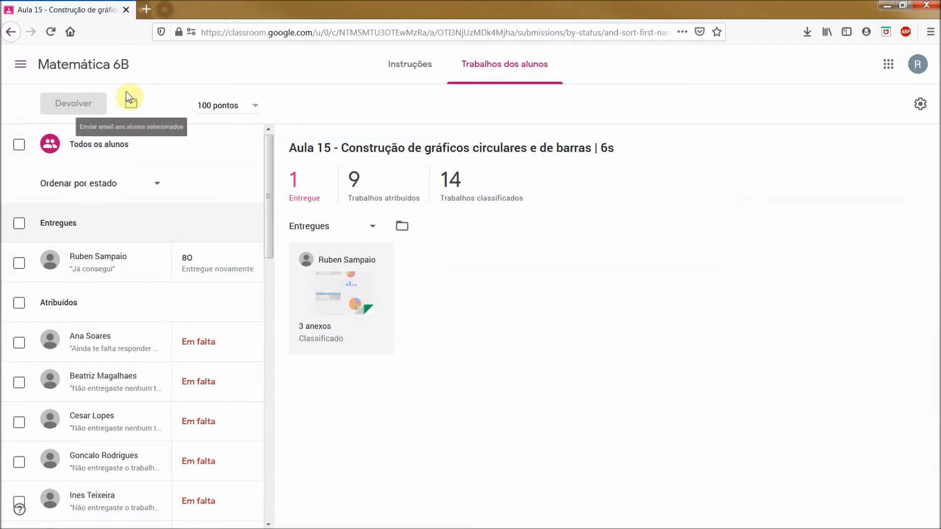
key("F5")
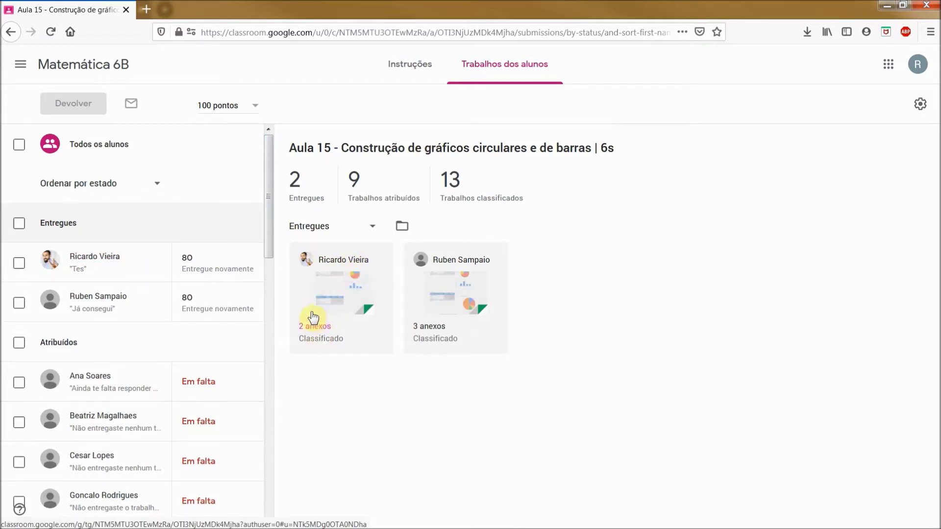
left_click(109, 262)
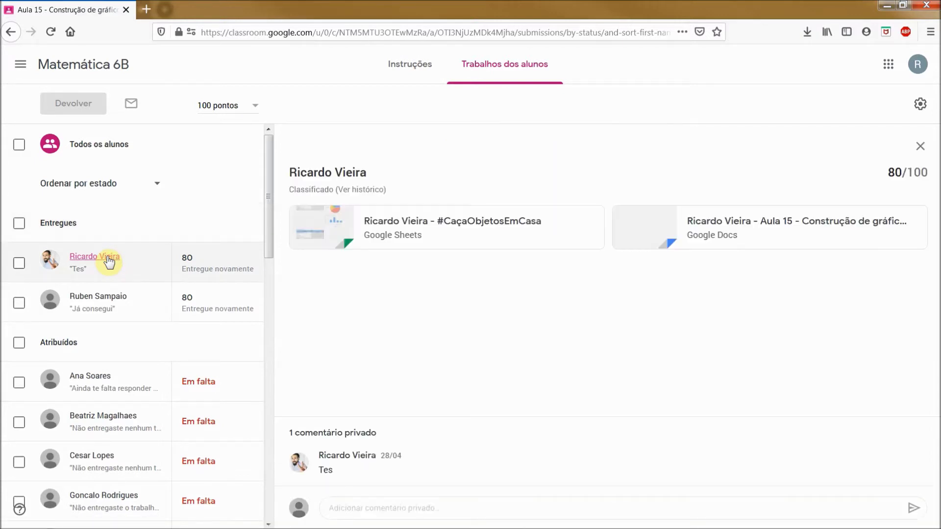
Look over the assignment's instructions page with its rubric and attachments, and return to the student work overview
left_click(401, 61)
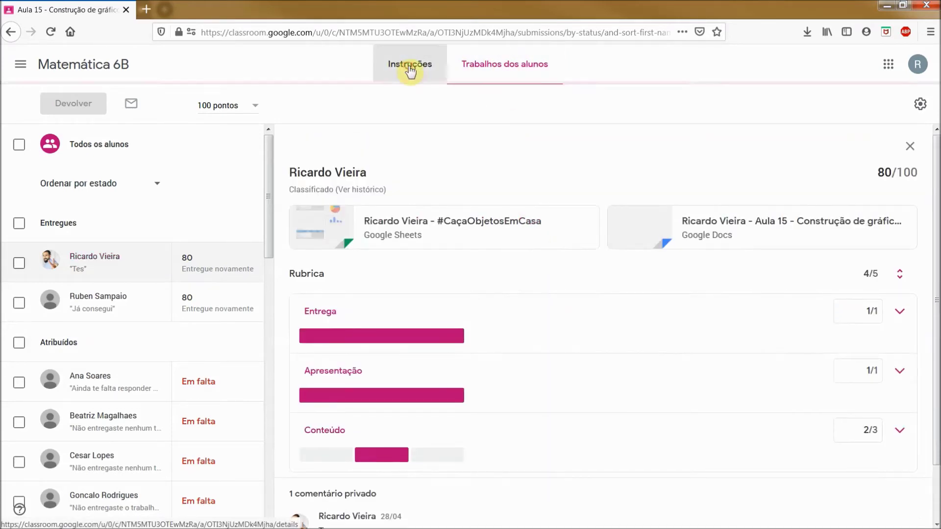
scroll(458, 347, "down", 4)
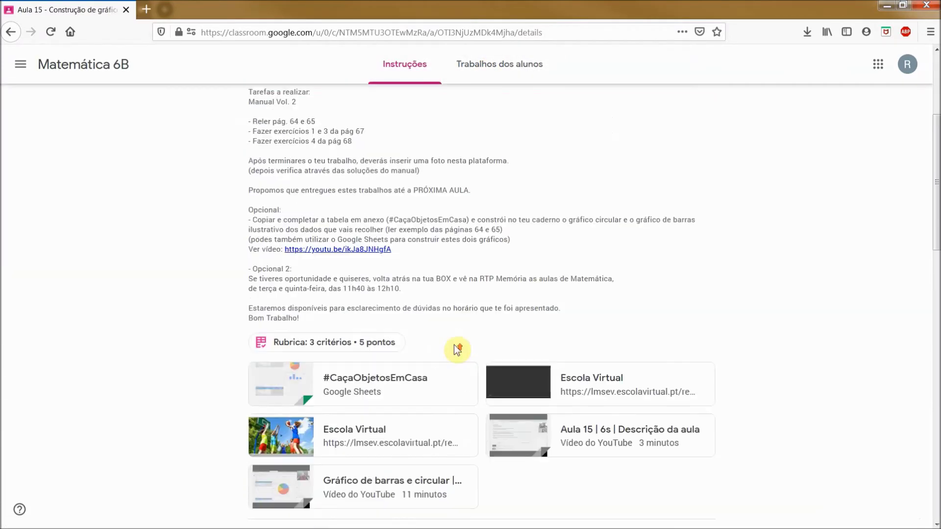
scroll(454, 345, "down", 15)
scroll(456, 348, "up", 15)
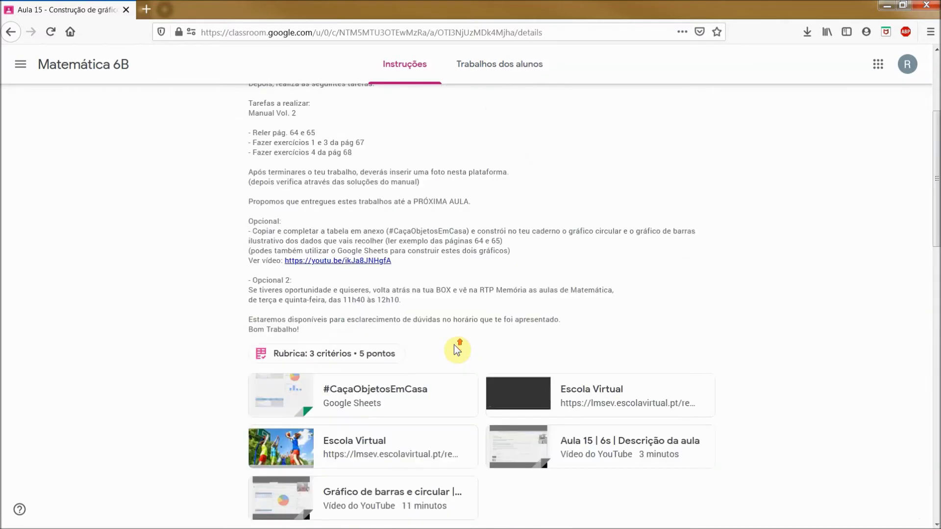
left_click(522, 67)
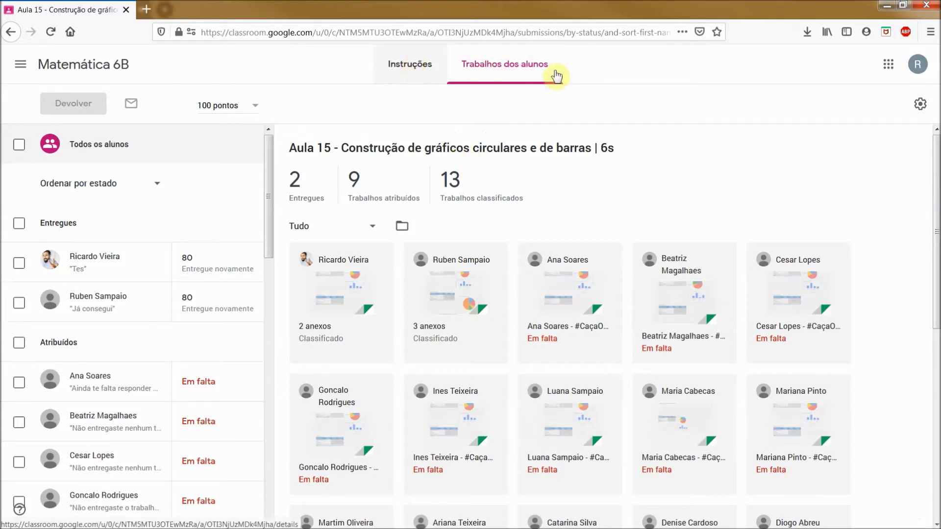
Open the resubmitted work with 2 attachments in the grading view and view its spreadsheet and Google Docs document
left_click(328, 304)
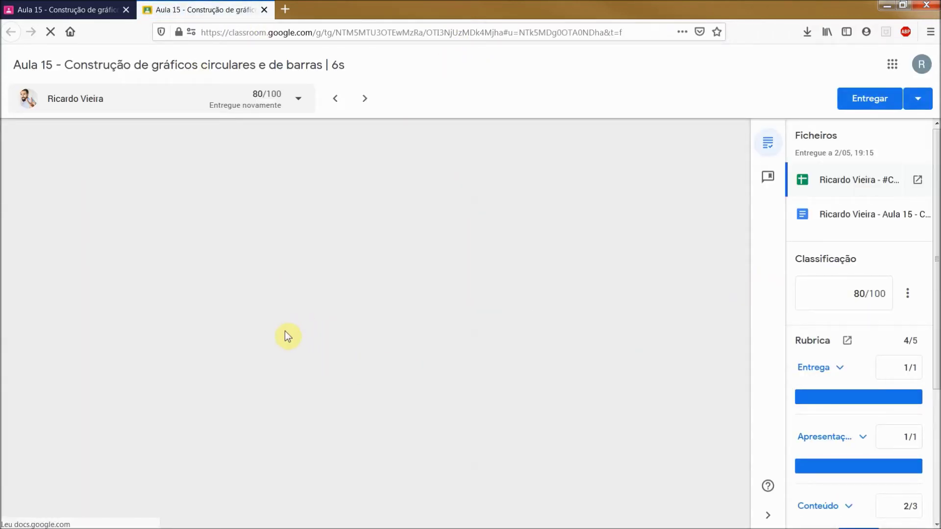
scroll(314, 411, "down", 5)
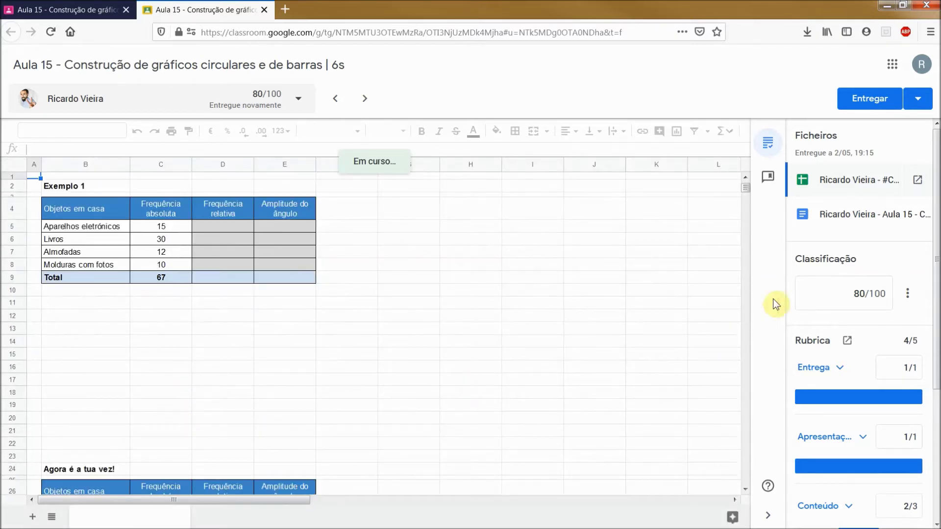
left_click(833, 215)
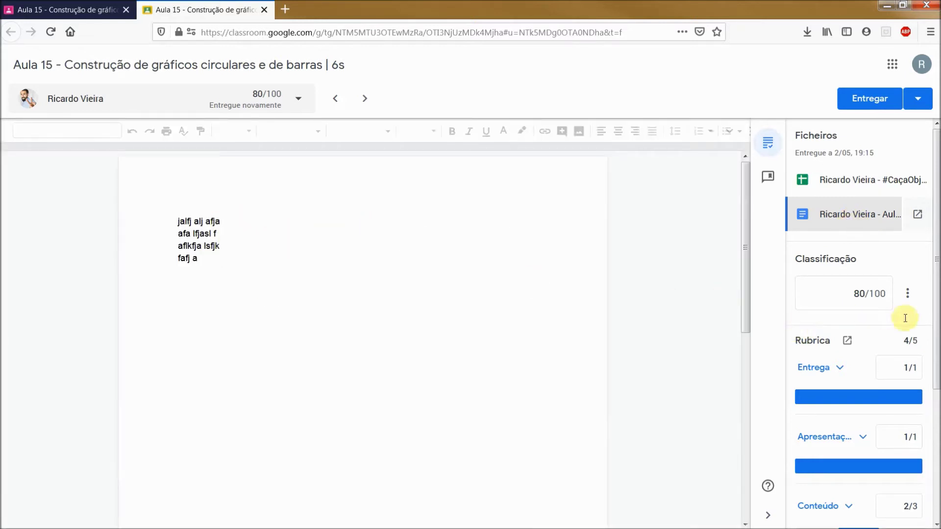
Try out different levels of the Conteúdo rubric criterion, including 1/3, and set it back to 2/3
left_click_drag(935, 308, 937, 398)
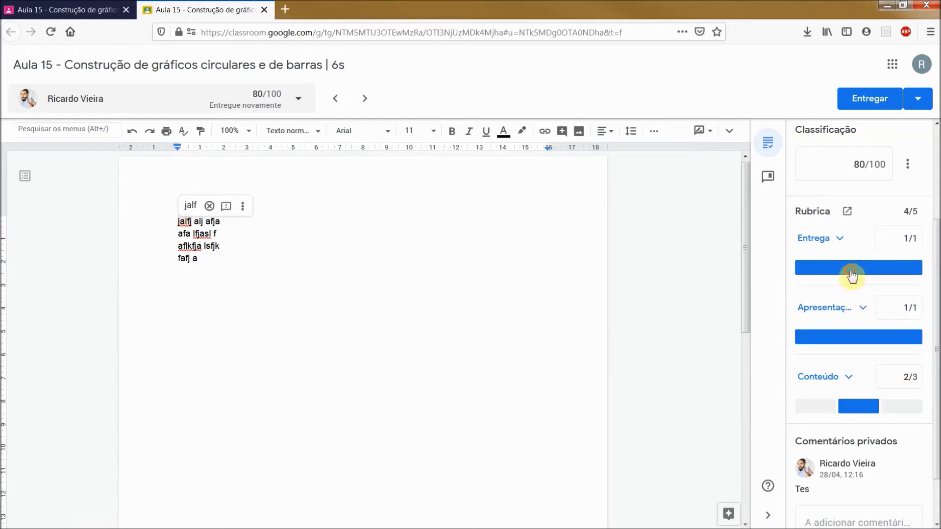
left_click(904, 406)
left_click(864, 408)
left_click(813, 410)
left_click(911, 417)
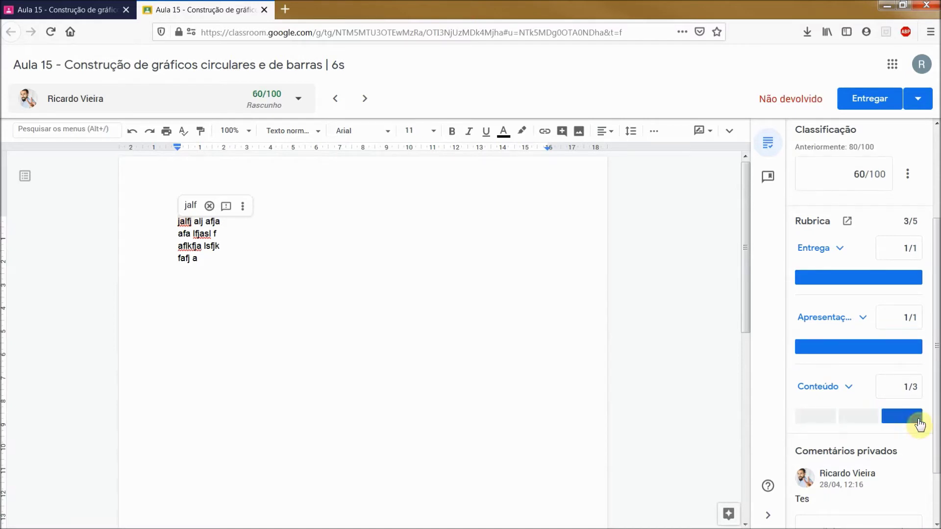
left_click(863, 417)
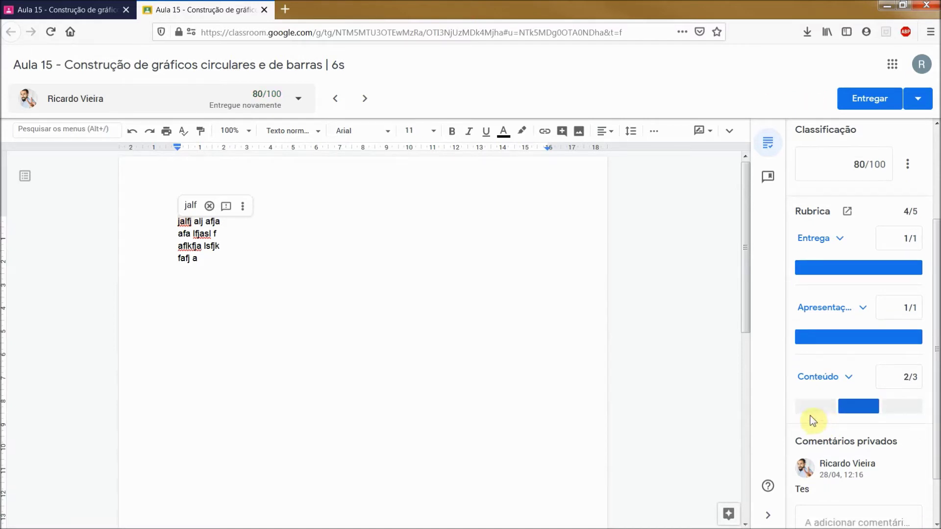
Try rubric scores of 0/1 for Apresentação and 1/3 for Conteúdo, and set Apresentação back to 1/1
left_click(855, 416)
left_click(888, 308)
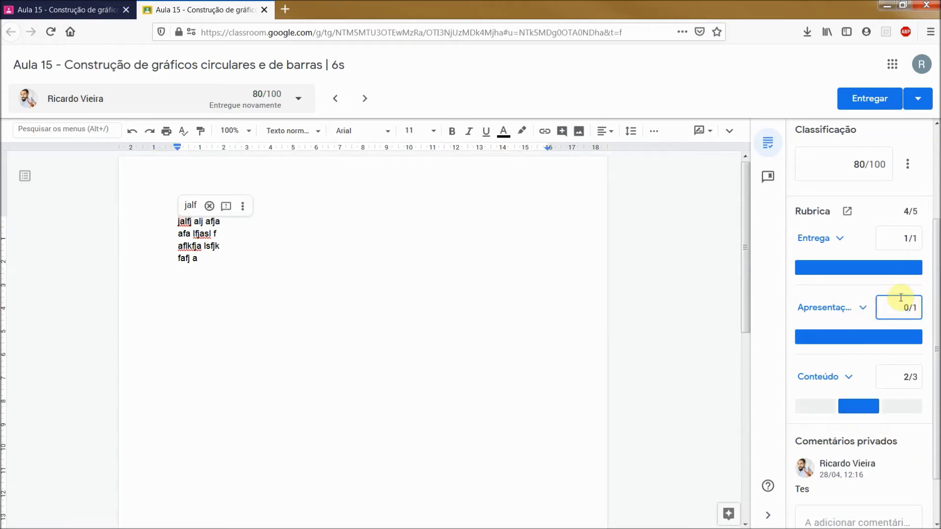
left_click(855, 166)
left_click(906, 318)
left_click(895, 368)
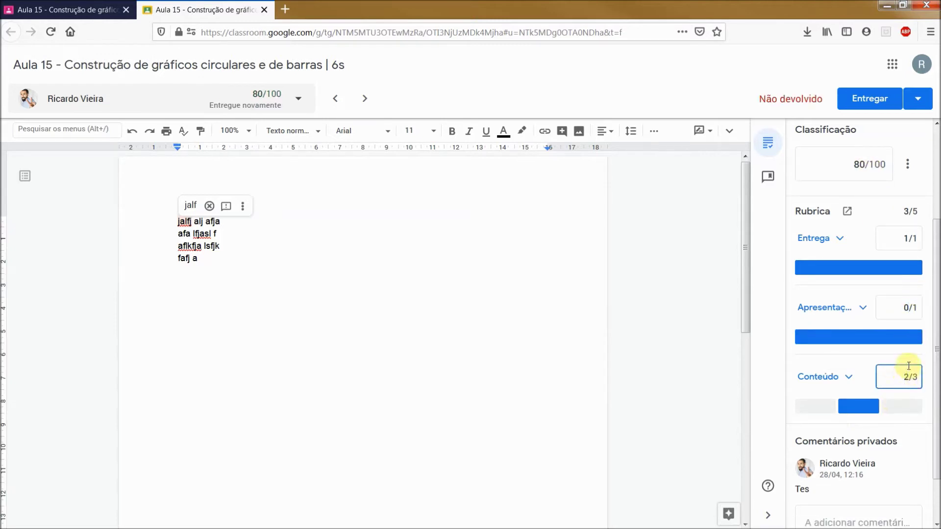
type("1")
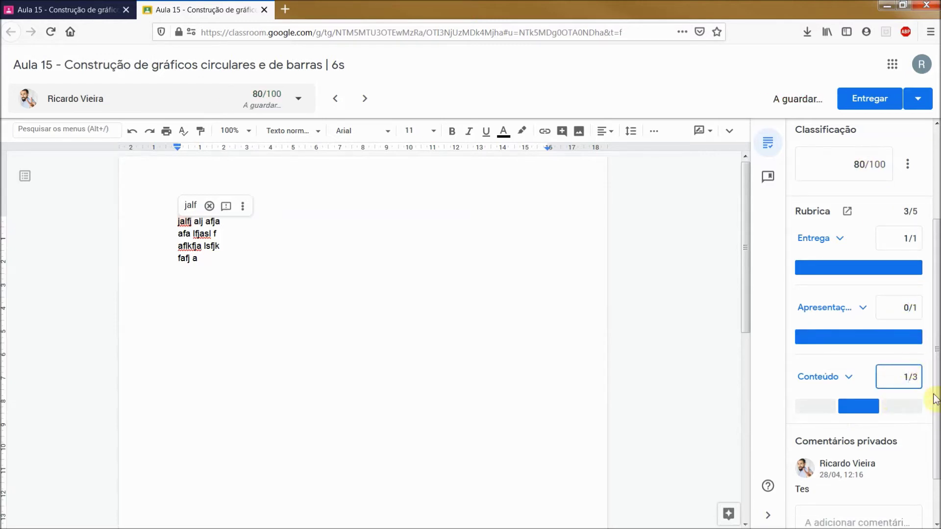
left_click(892, 310)
left_click(888, 350)
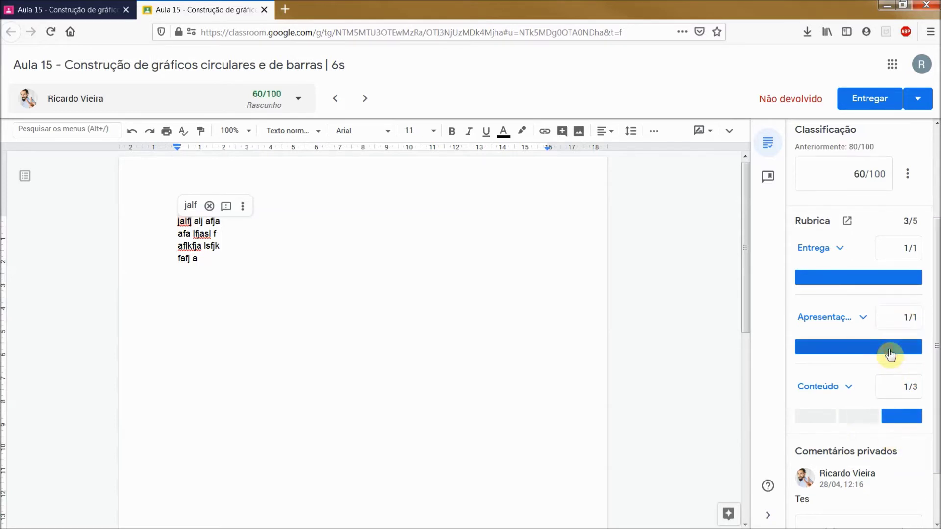
Clear the Entrega and Apresentação rubric scores and set the Conteúdo criterion to 2/3
left_click(842, 250)
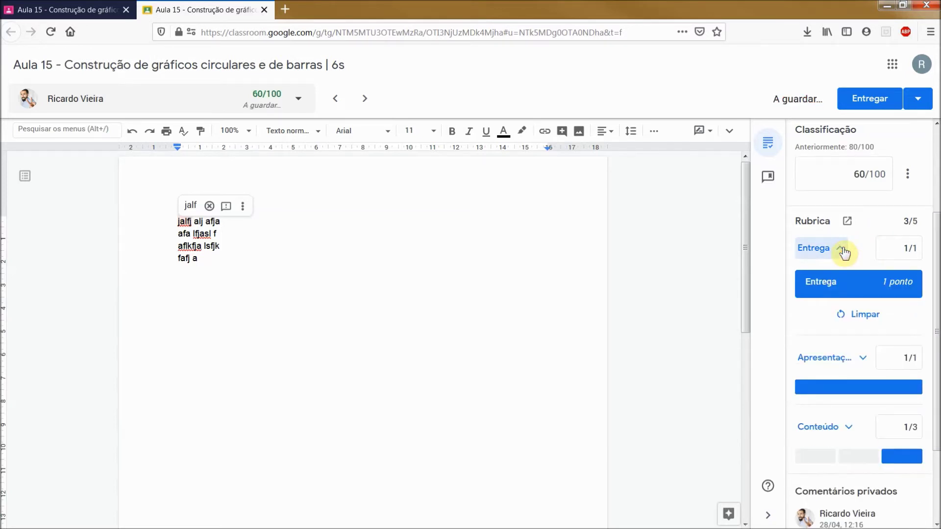
left_click(870, 313)
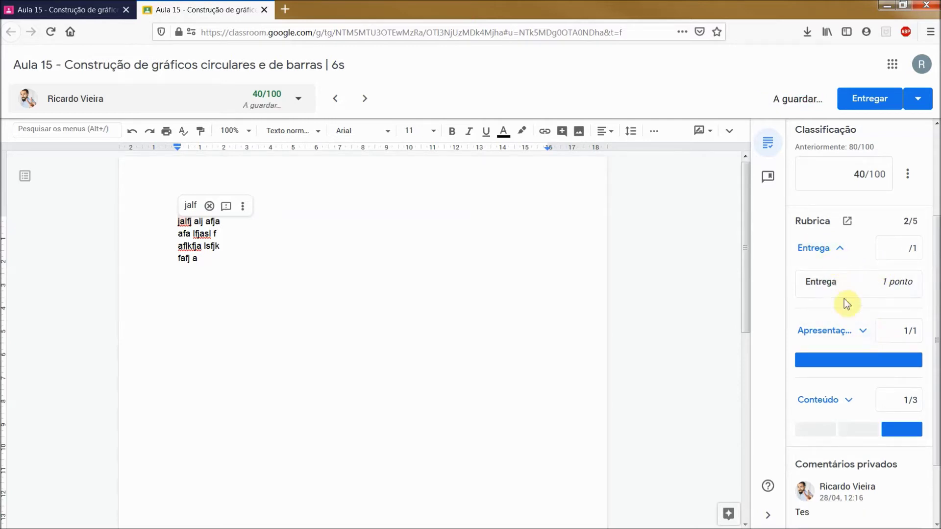
left_click(862, 334)
left_click(850, 430)
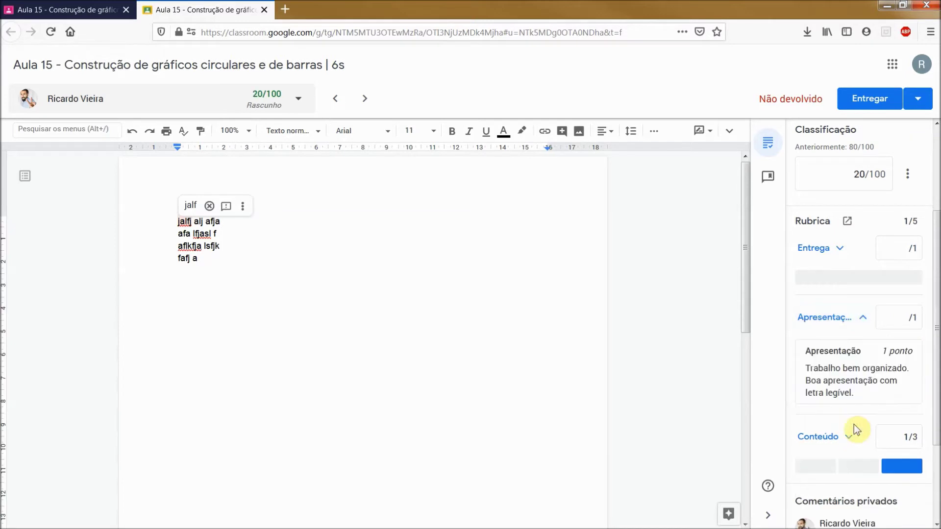
left_click(857, 175)
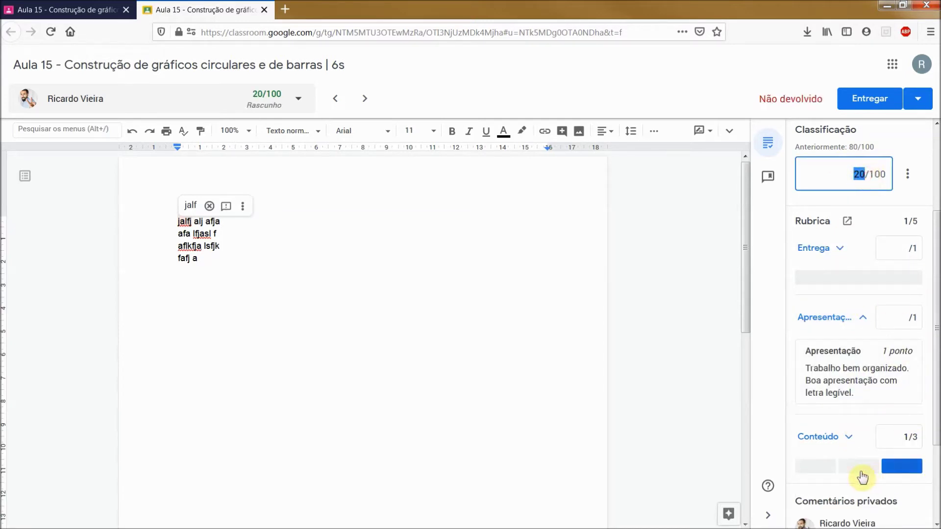
left_click(859, 466)
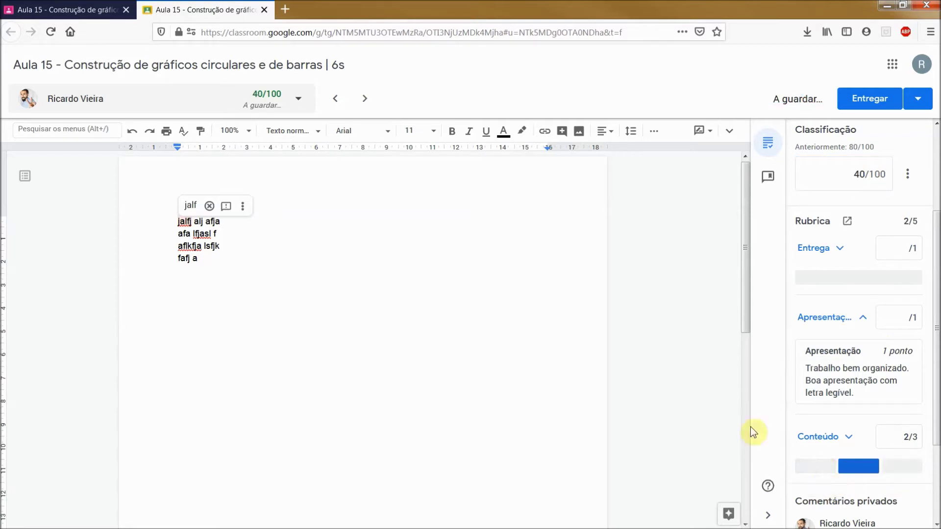
Publish the private comment "Revê" on the student's submission
scroll(863, 370, "down", 3)
left_click(848, 466)
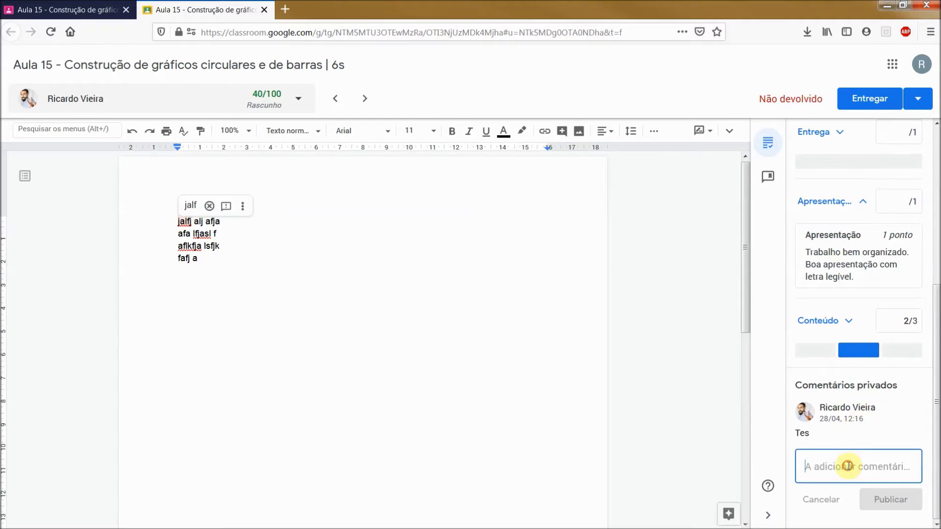
type("Revê")
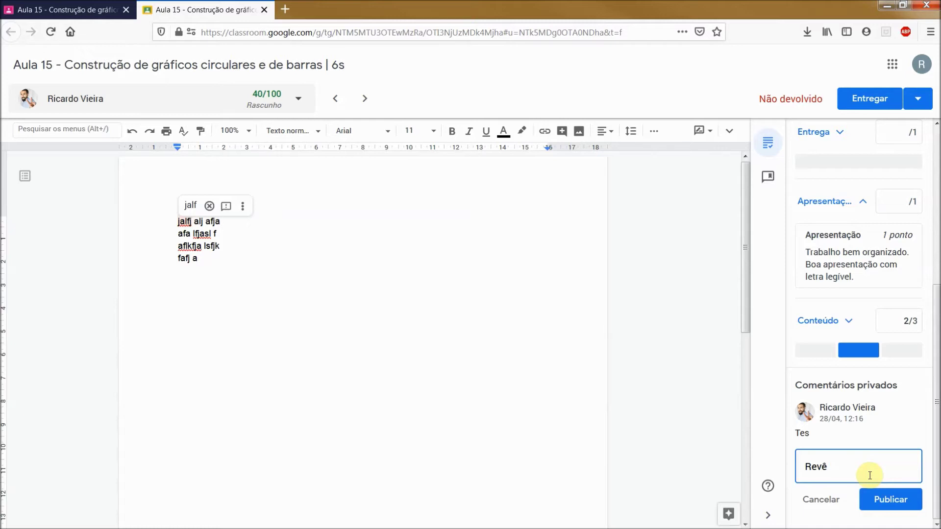
left_click(897, 504)
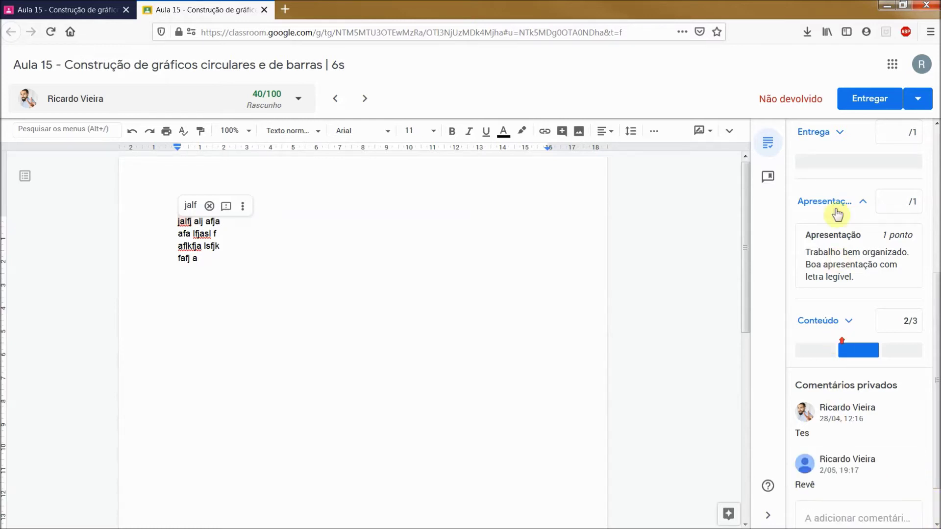
Return the regraded work to the student with the 40/100 grade
scroll(862, 294, "up", 5)
left_click(869, 100)
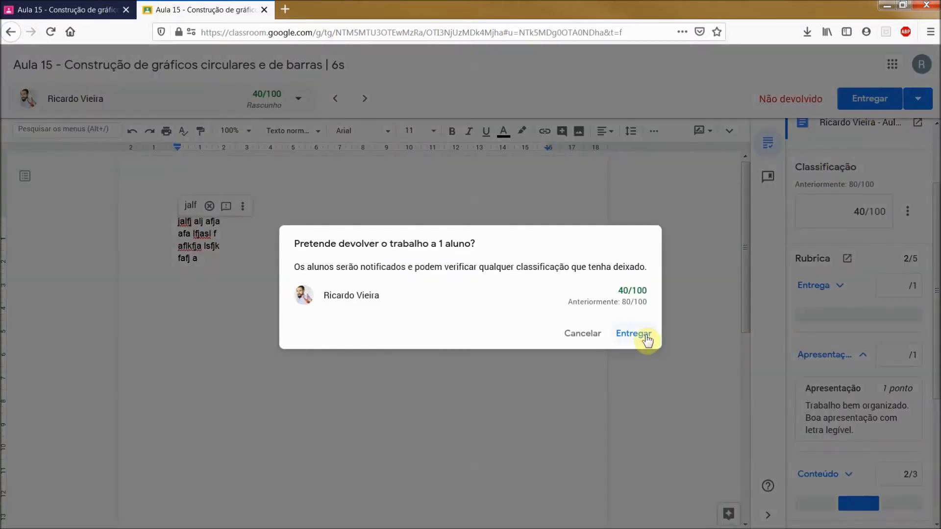
left_click(634, 334)
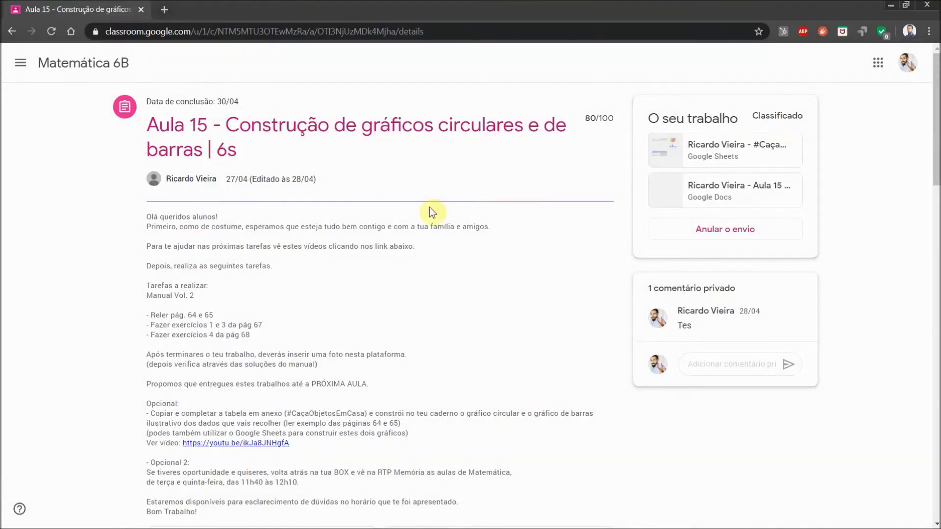
Refresh the assignment page in the student's view and check the returned grade, attachments and private comments
key("F5")
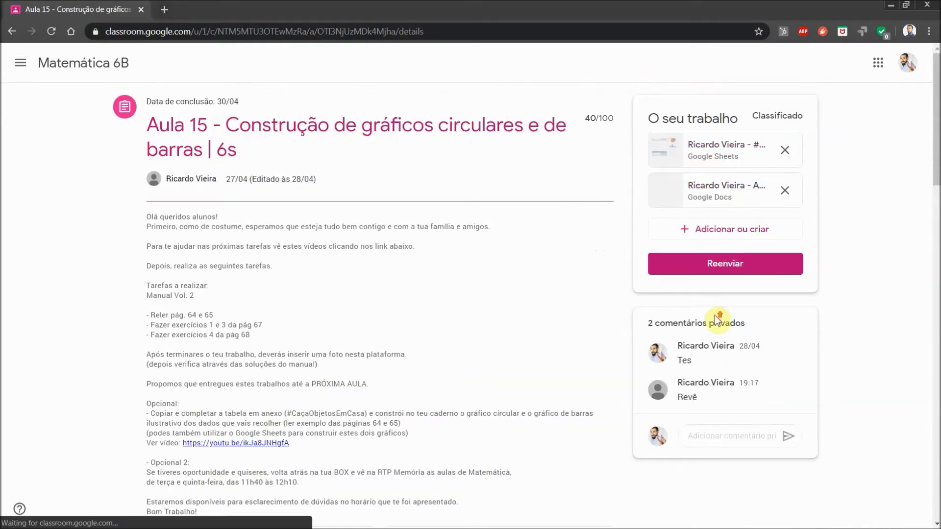
mouse_move(572, 122)
left_mouse_down()
mouse_move(615, 120)
mouse_move(586, 120)
left_mouse_up()
left_click(610, 250)
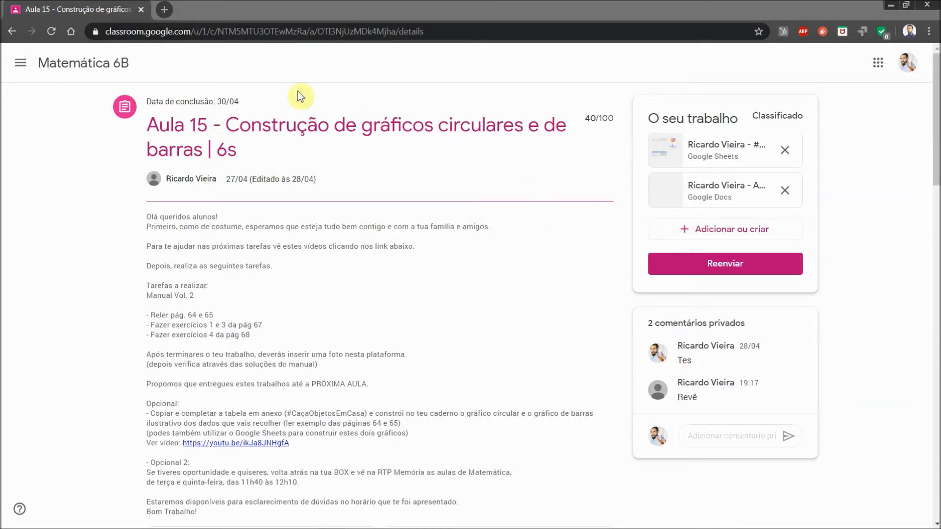
Go back to the Matemática 6B class, open its classwork list and find the Aula 15 assignment
left_click(88, 66)
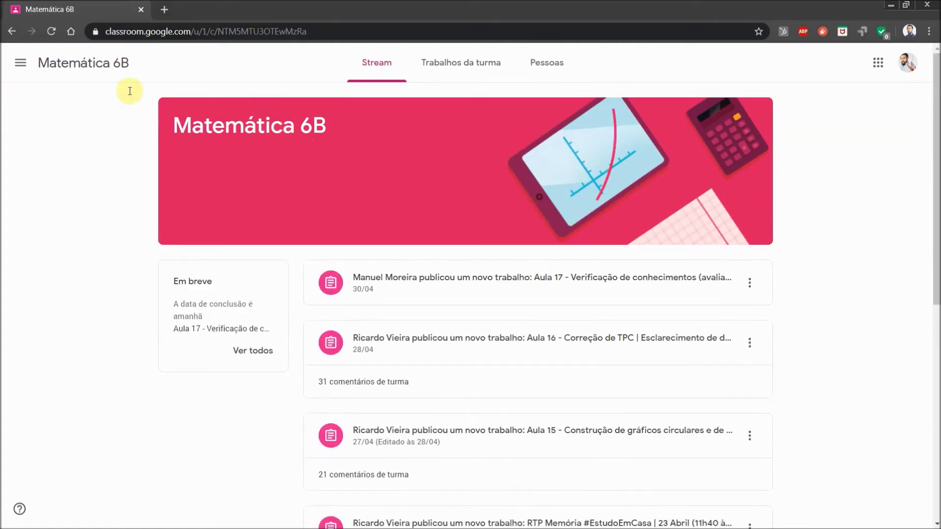
left_click(465, 74)
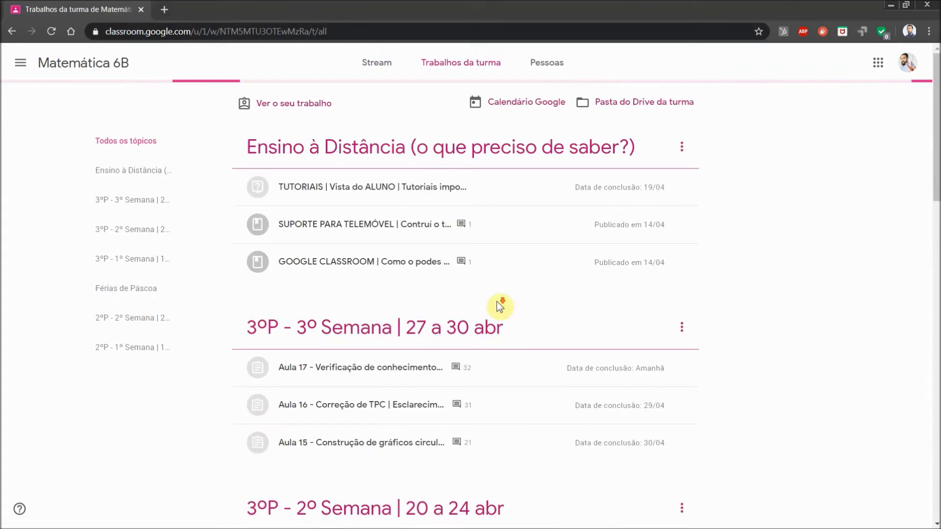
scroll(499, 305, "down", 4)
scroll(496, 301, "down", 1)
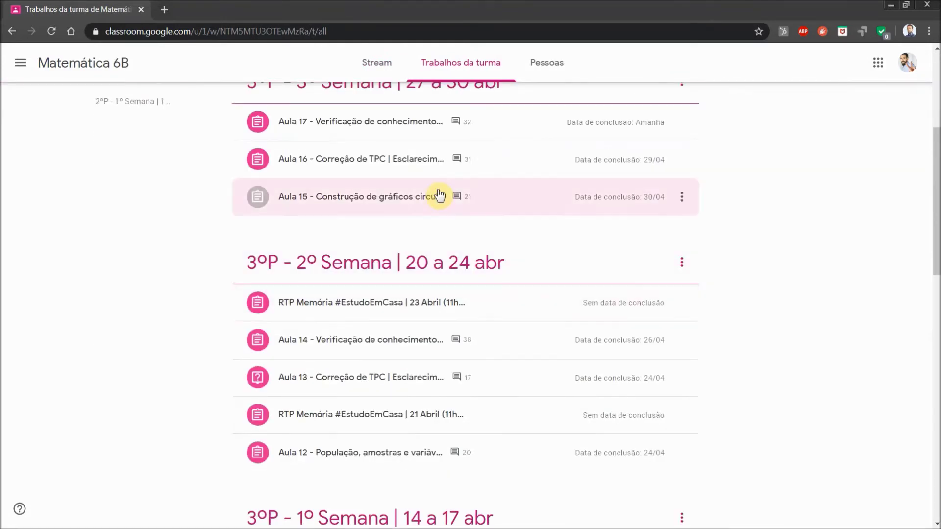
Expand the Aula 15 assignment in the student view, read its instructions, and collapse it again
left_click(403, 198)
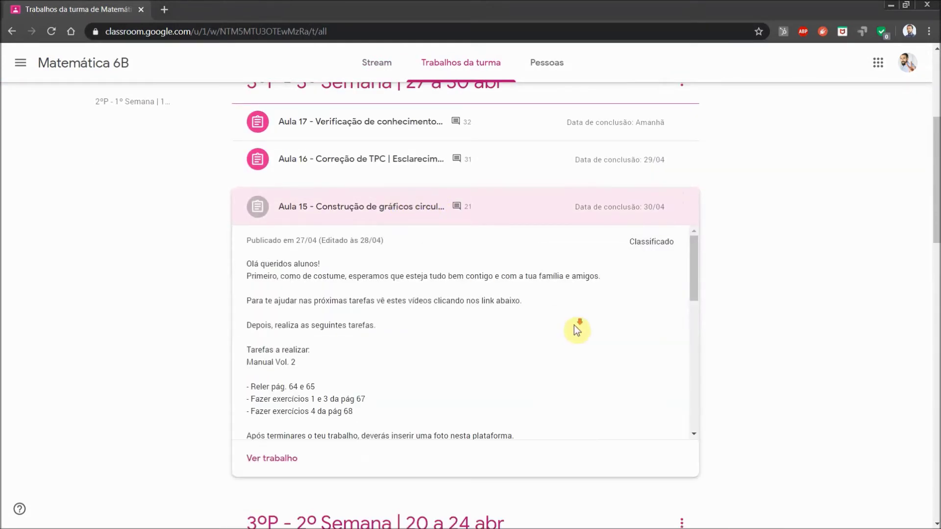
scroll(574, 325, "down", 1)
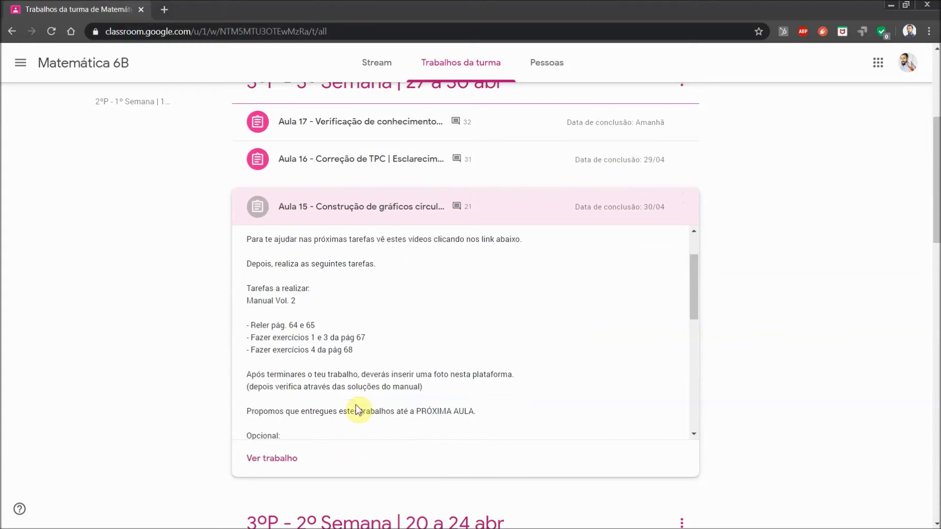
left_click(340, 210)
scroll(357, 274, "up", 1)
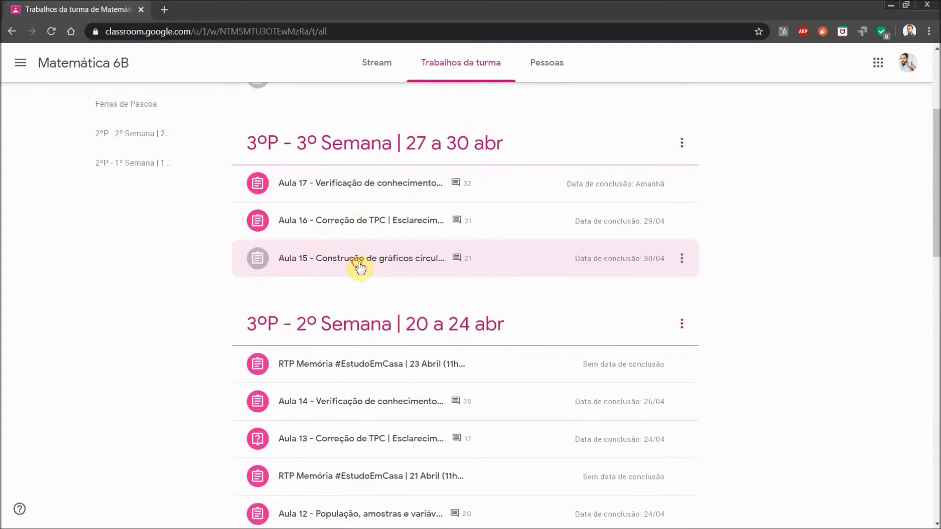
left_click(359, 267)
left_click(361, 267)
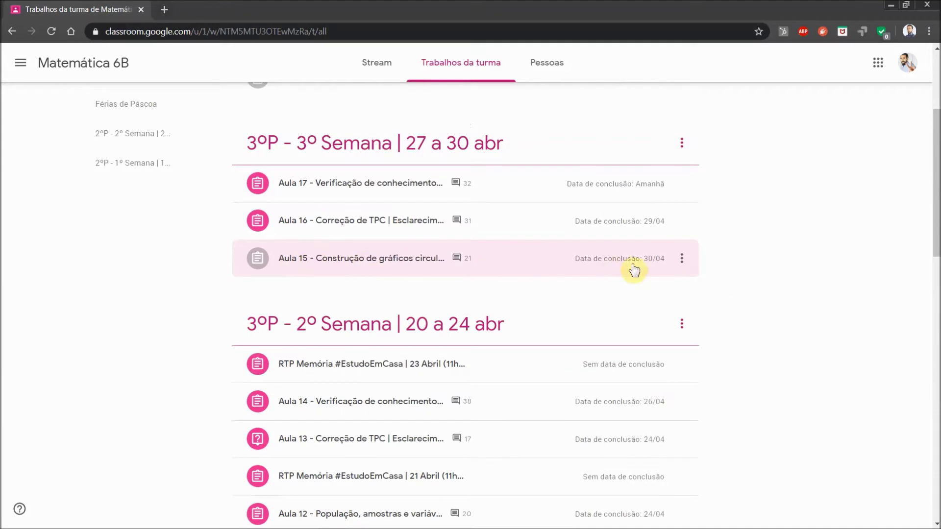
Check which options the student view offers for the Aula 15 assignment, and expand its details again
left_click(684, 258)
left_click(682, 263)
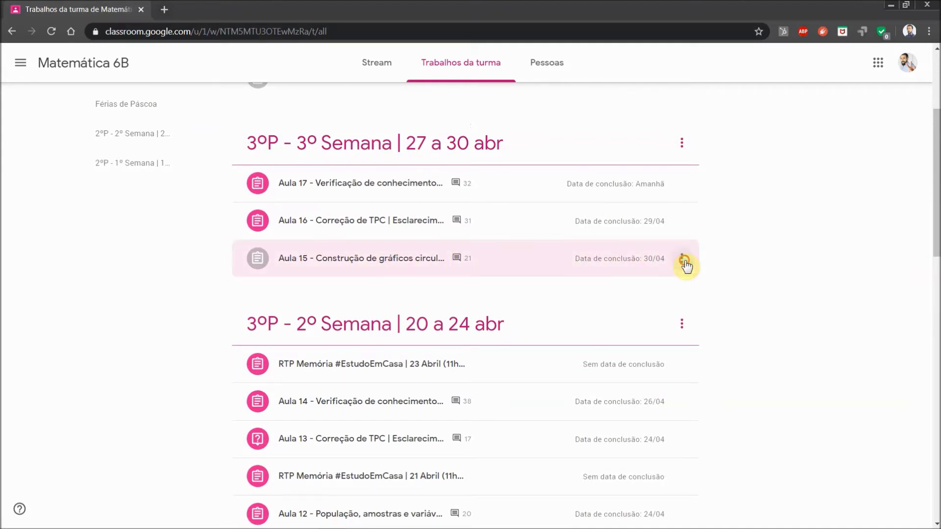
left_click(437, 266)
left_click(682, 269)
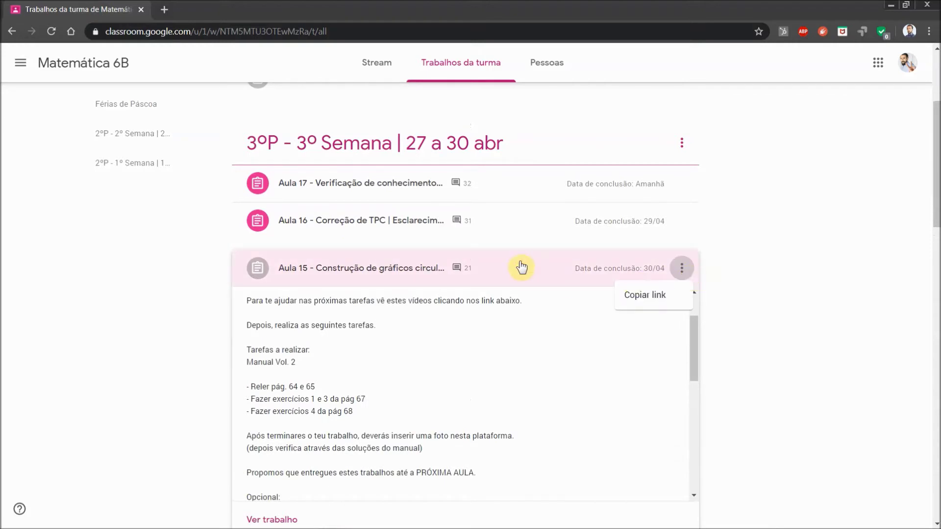
left_click(539, 275)
left_click(519, 269)
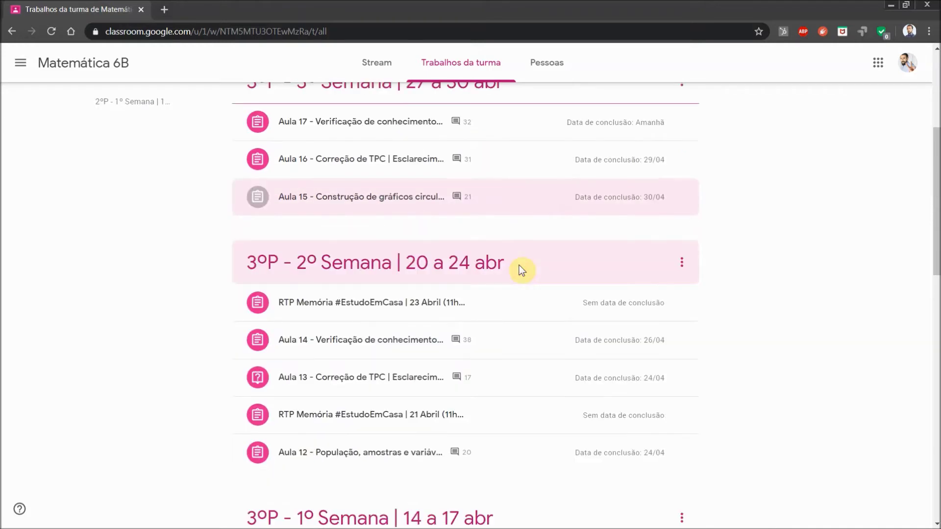
left_click(481, 200)
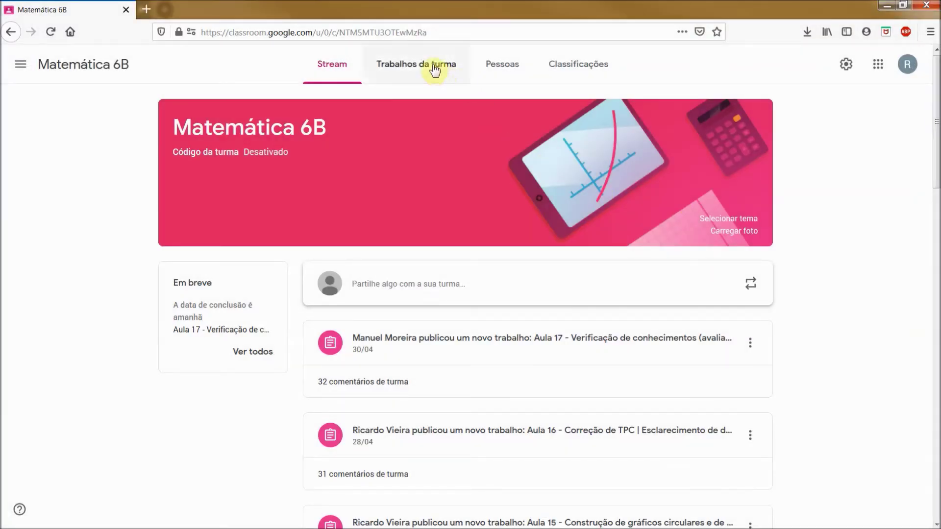
In the teacher's view of Matemática 6B, open the Aula 15 assignment from the classwork list for editing
left_click(433, 67)
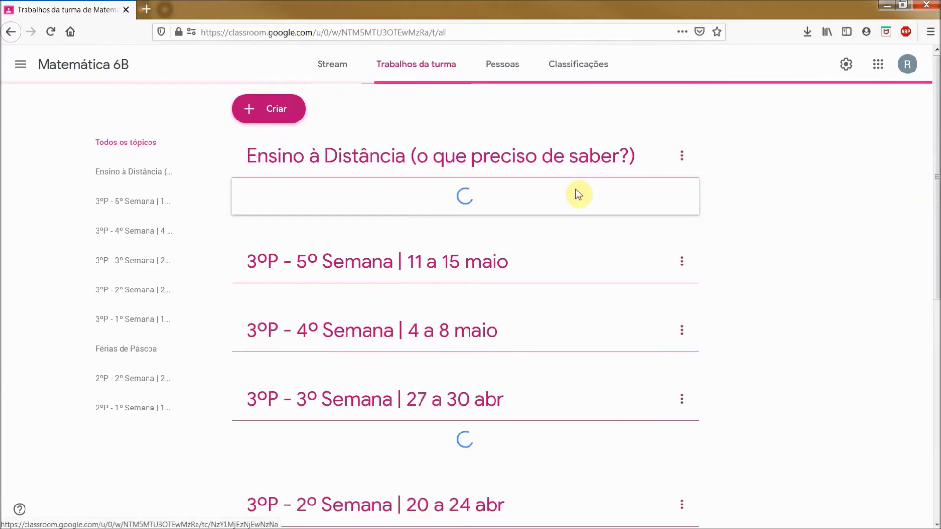
scroll(642, 252, "down", 4)
scroll(642, 256, "down", 4)
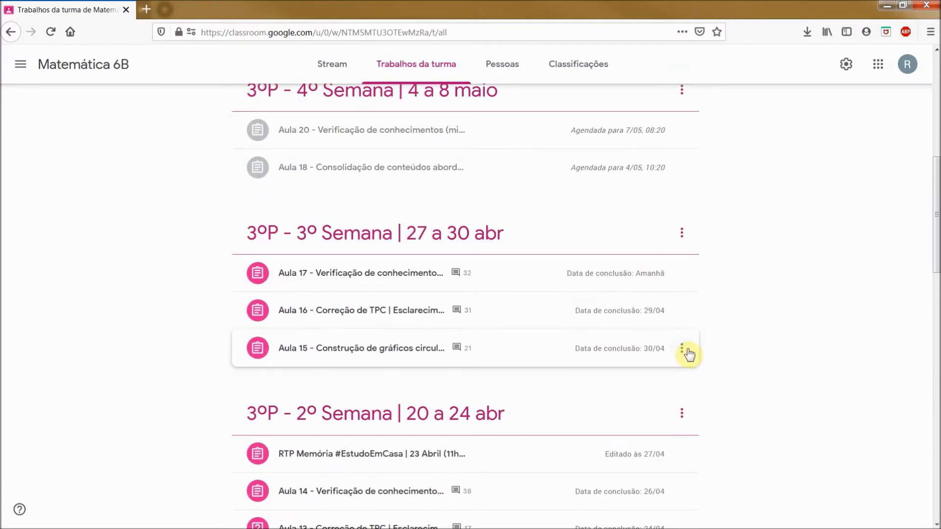
left_click(683, 351)
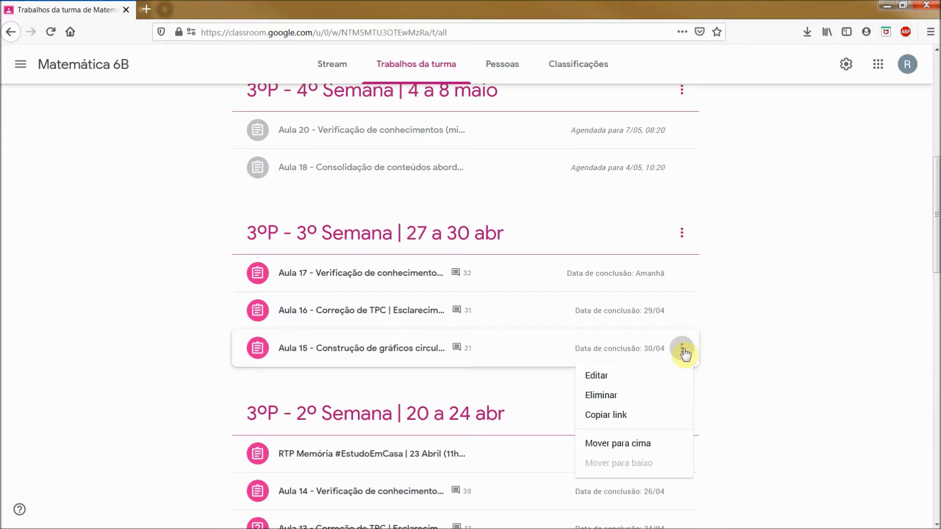
left_click(597, 376)
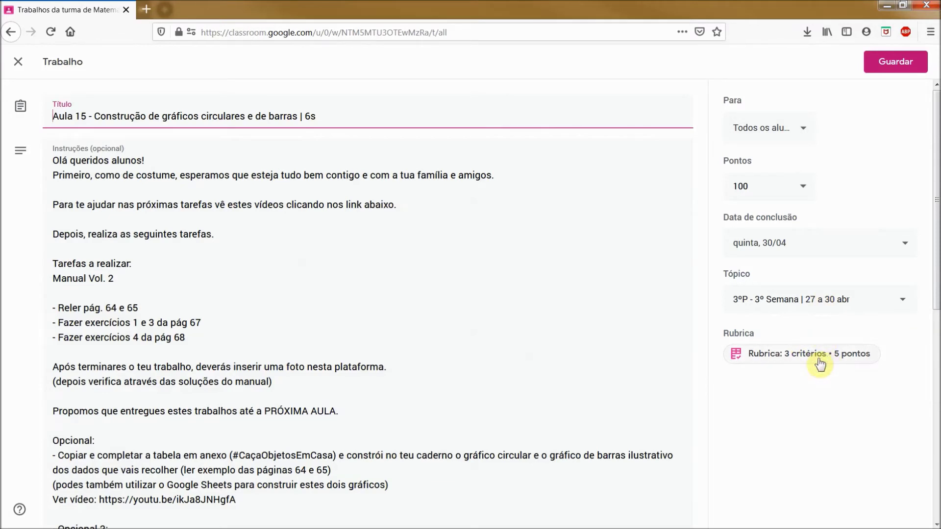
Review the Aula 15 rubric's Entrega, Apresentação and Conteúdo criteria, and close the rubric and assignment without changes
left_click(783, 356)
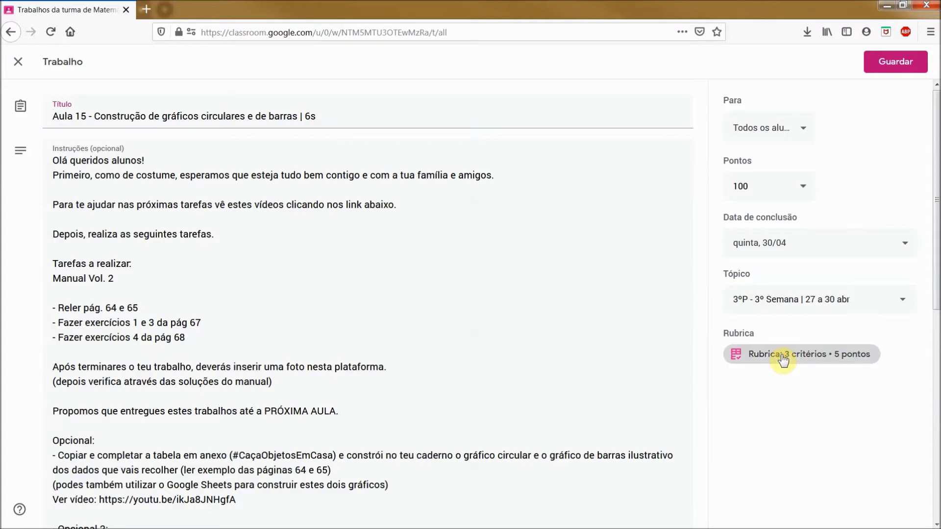
scroll(301, 284, "down", 3)
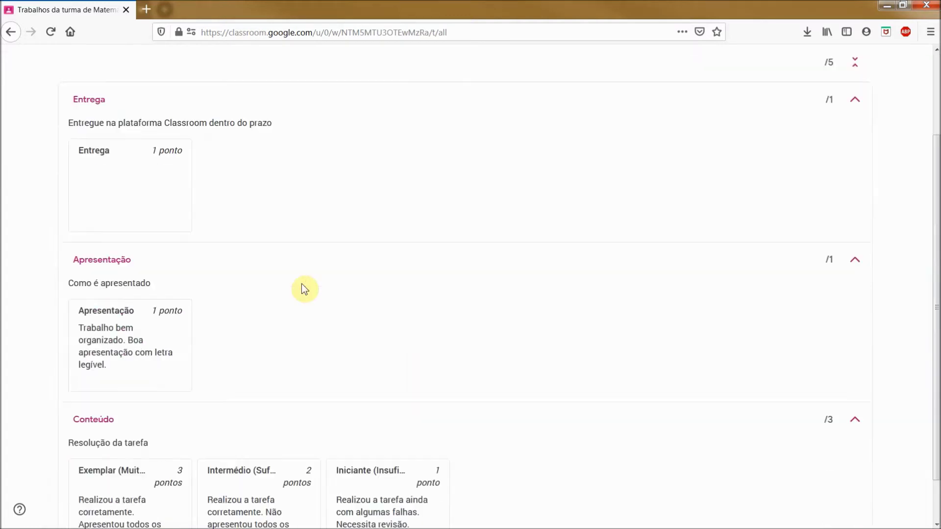
scroll(302, 284, "up", 3)
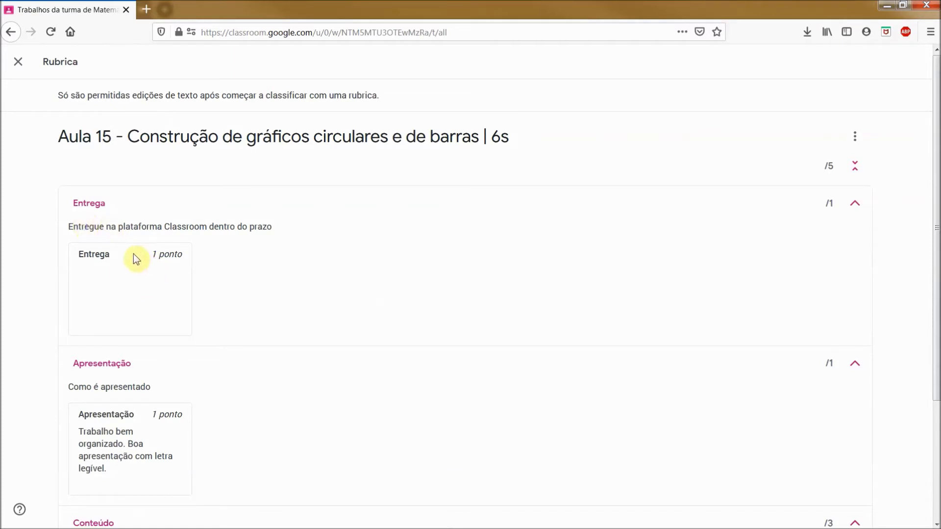
scroll(158, 352, "down", 3)
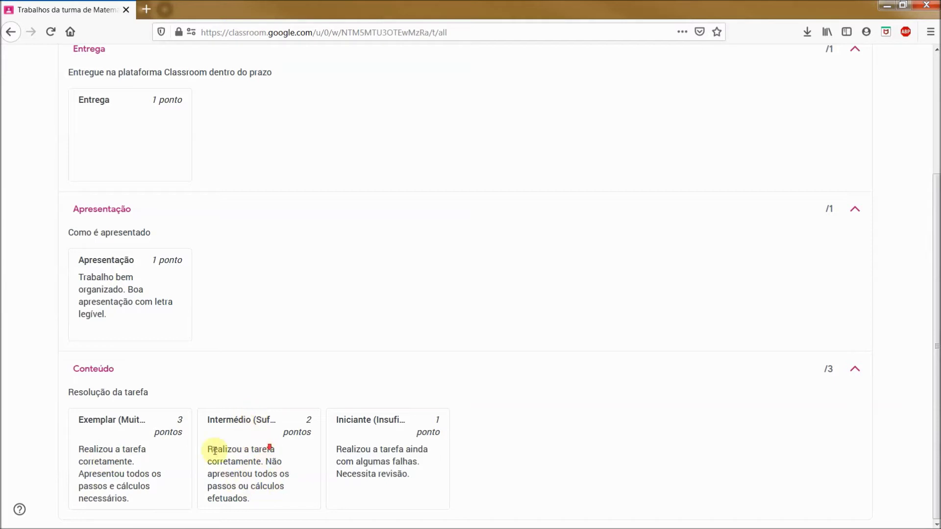
scroll(205, 278, "up", 3)
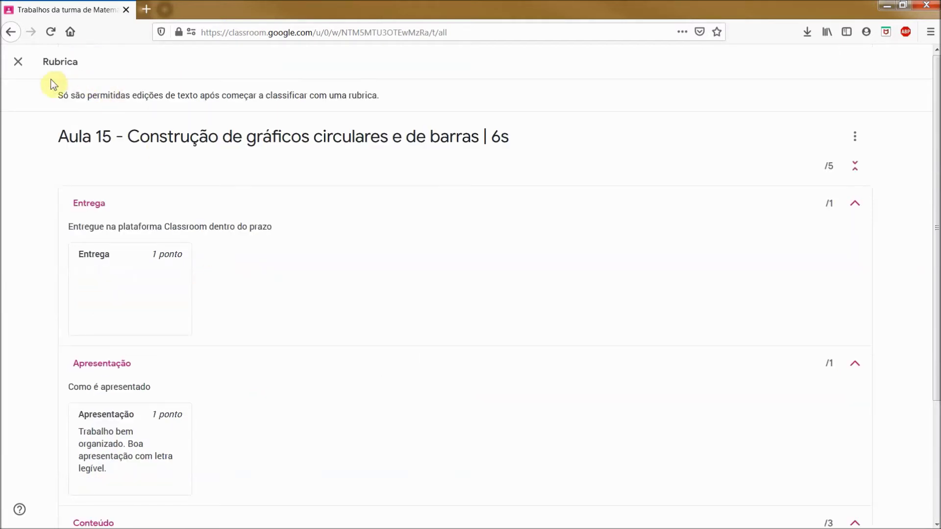
left_click(21, 62)
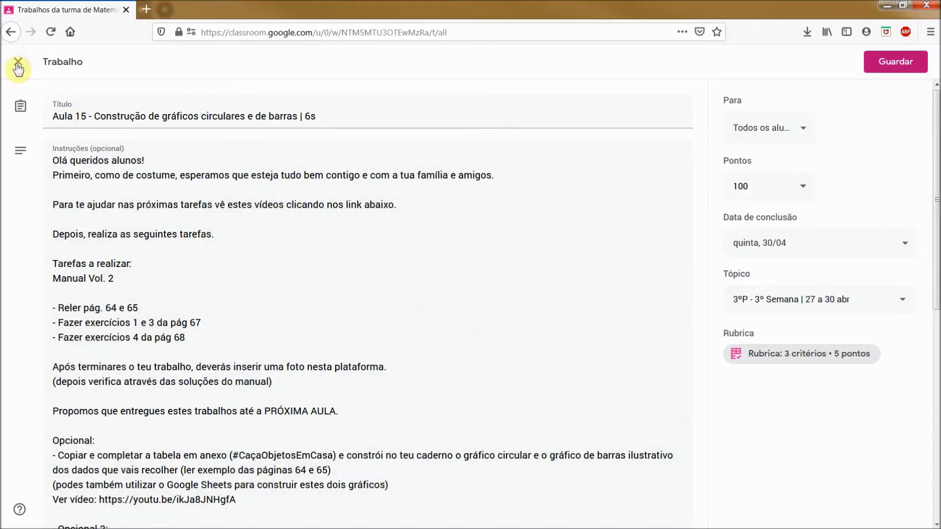
left_click(18, 67)
Open the scheduled Aula 18 assignment for editing and display its rubric
scroll(377, 271, "up", 1)
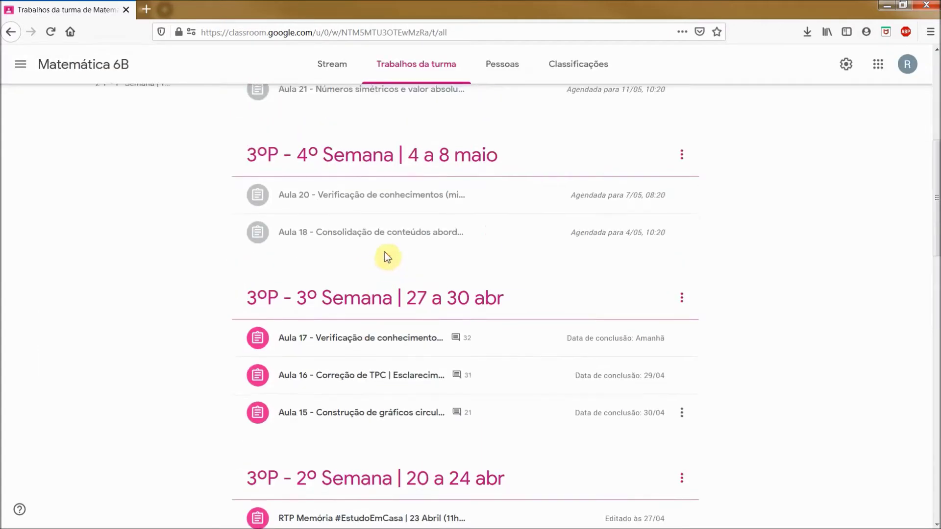
left_click(437, 242)
left_click(686, 243)
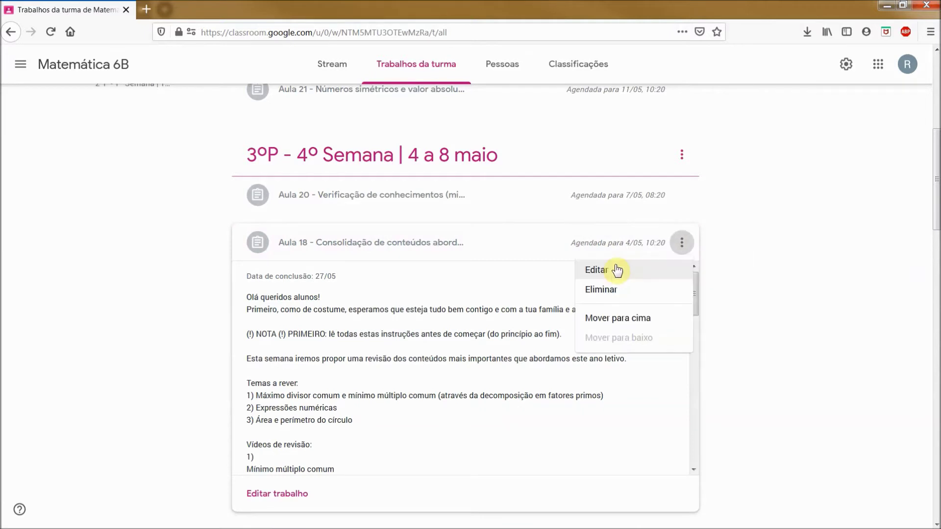
left_click(618, 271)
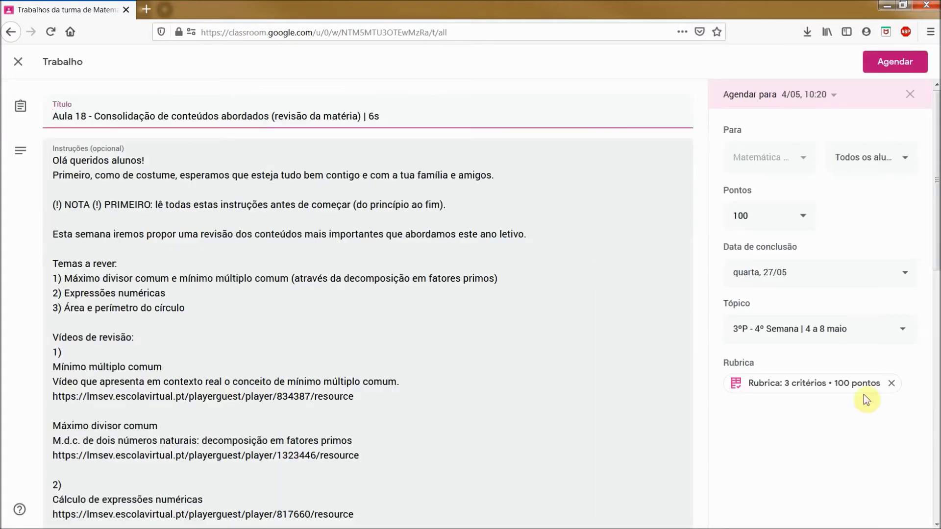
left_click(762, 387)
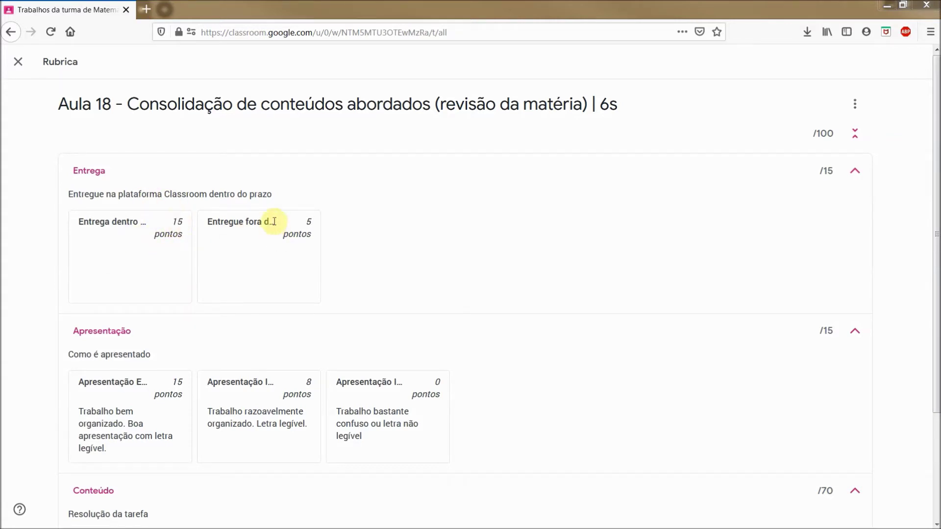
Examine the points and level descriptions of the Entrega, Apresentação and Conteúdo criteria in the Aula 18 rubric
left_click_drag(306, 221, 322, 220)
left_click(358, 239)
scroll(360, 247, "down", 3)
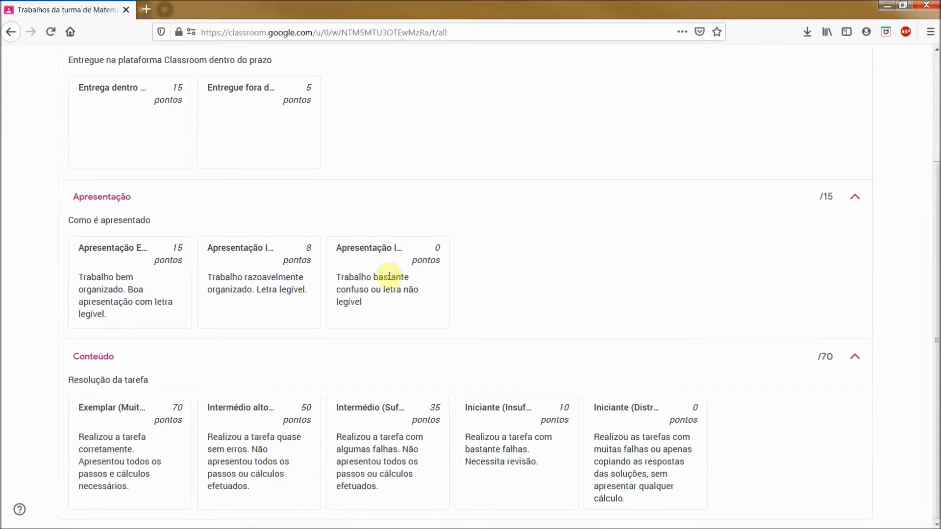
left_click_drag(343, 273, 404, 298)
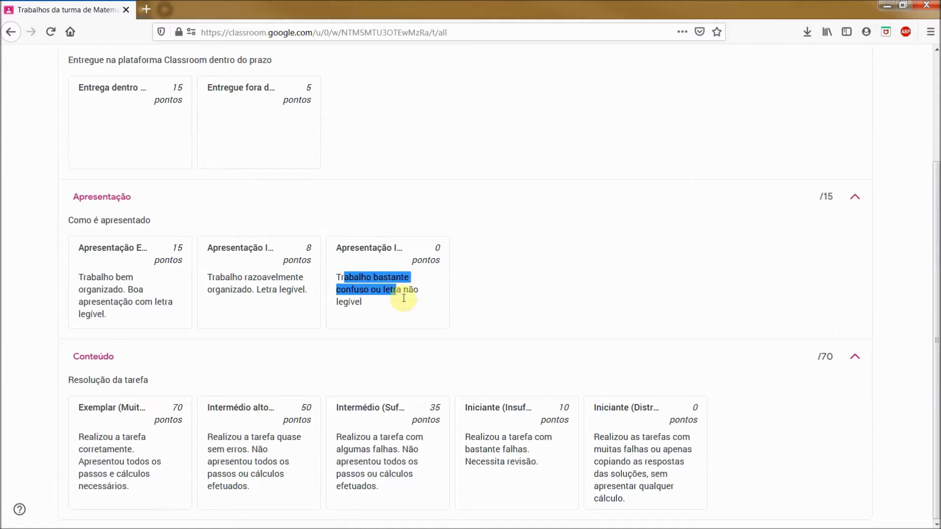
left_click(404, 298)
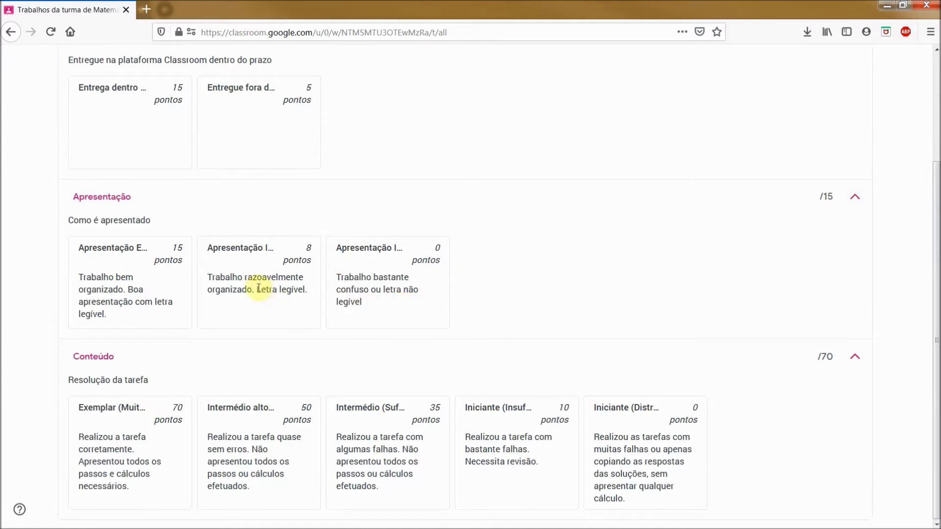
left_click_drag(225, 277, 287, 296)
left_click_drag(245, 277, 301, 278)
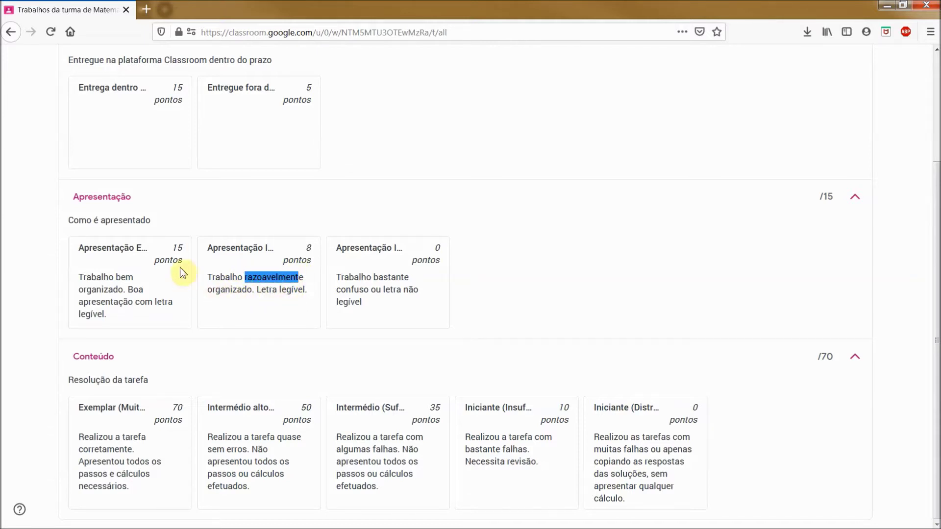
left_click_drag(79, 277, 123, 289)
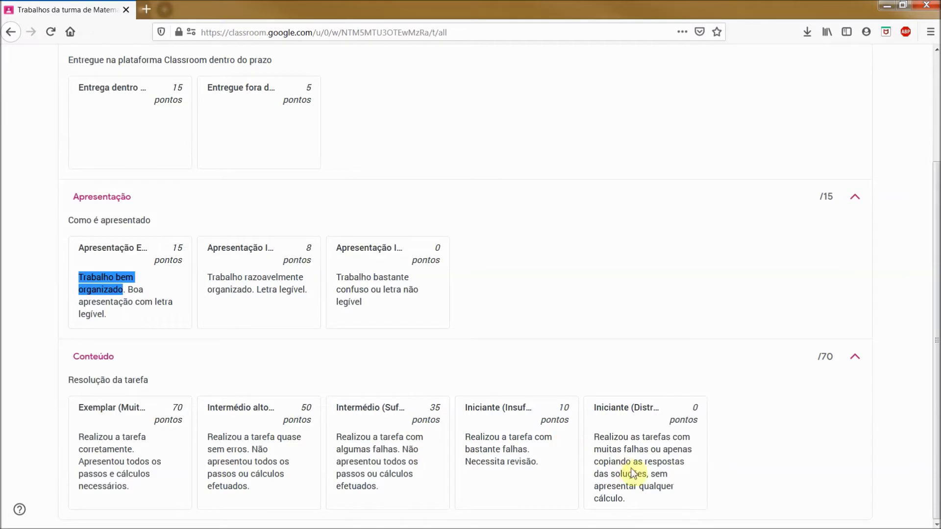
left_click_drag(610, 407, 656, 408)
left_click(651, 415)
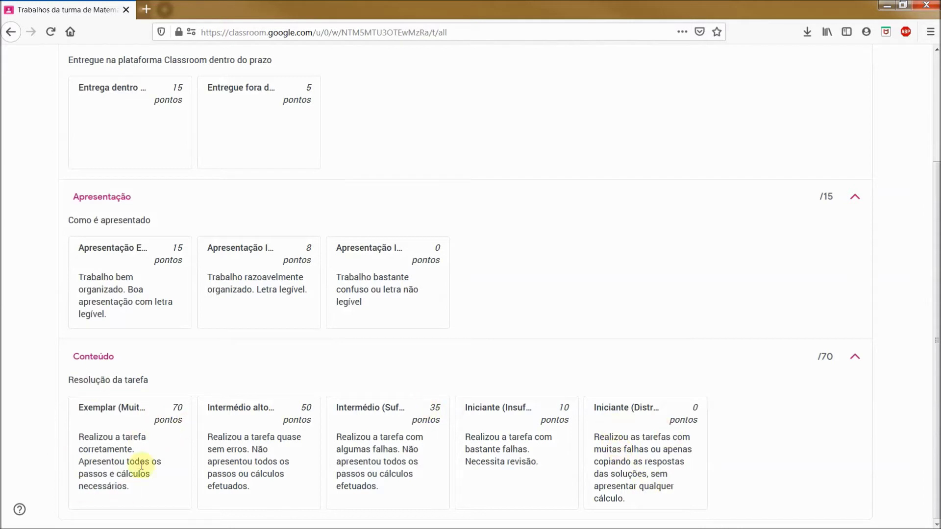
Open the Aula 18 rubric for editing
scroll(753, 286, "up", 3)
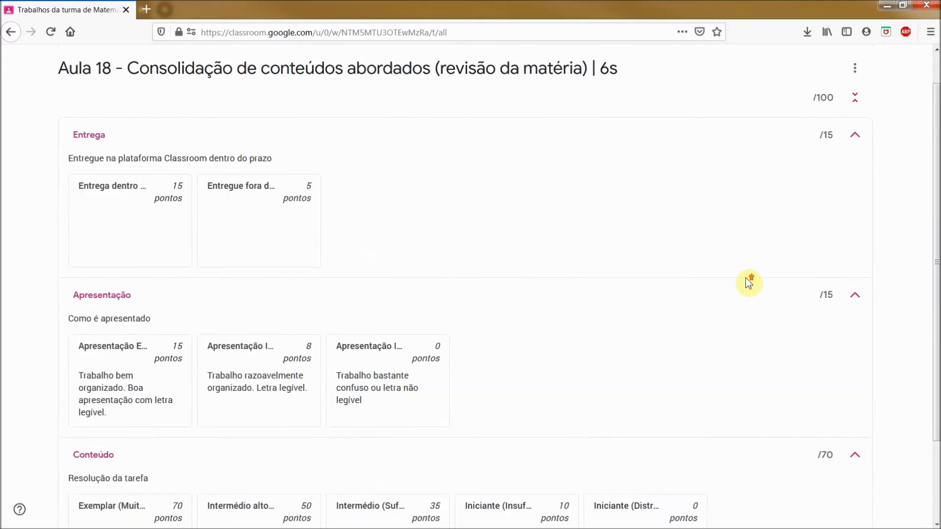
left_click(855, 103)
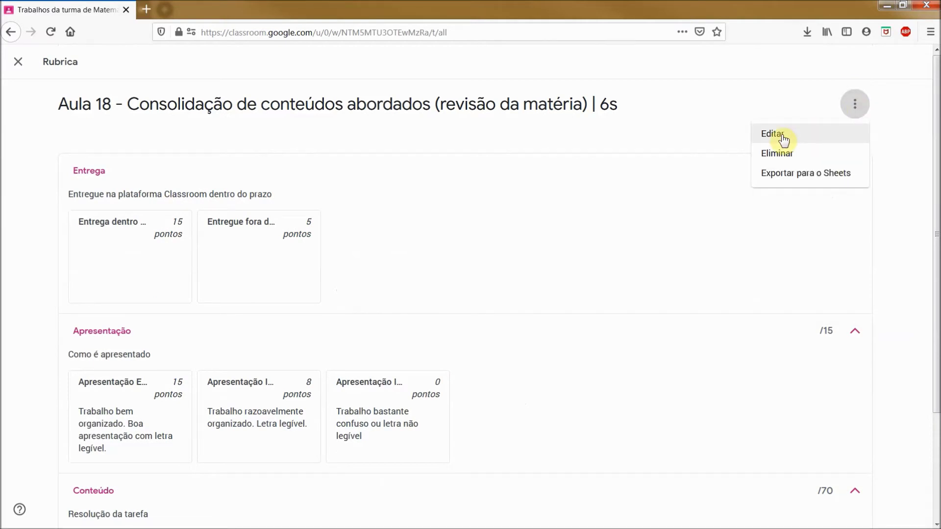
left_click(783, 139)
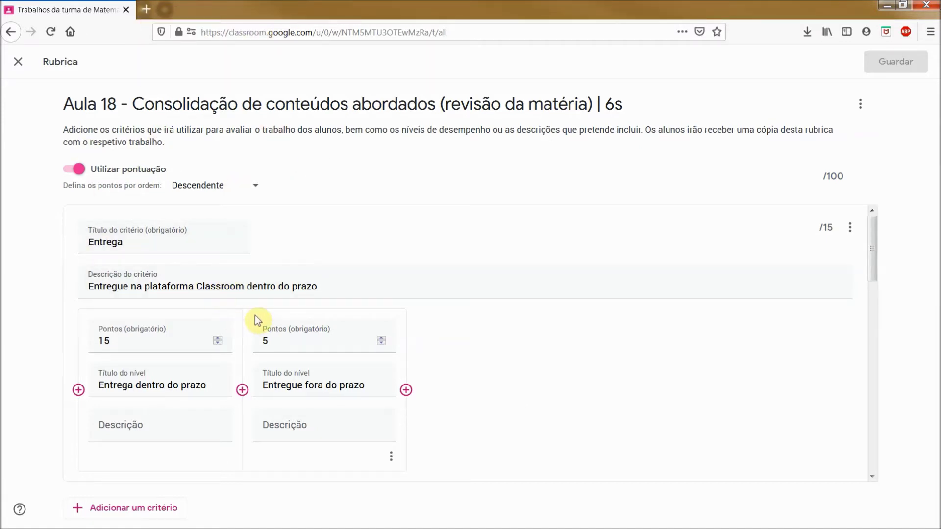
Try 13 points for the "Entrega dentro do prazo" level, and set it back to 15
left_click_drag(96, 338, 187, 336)
type("13")
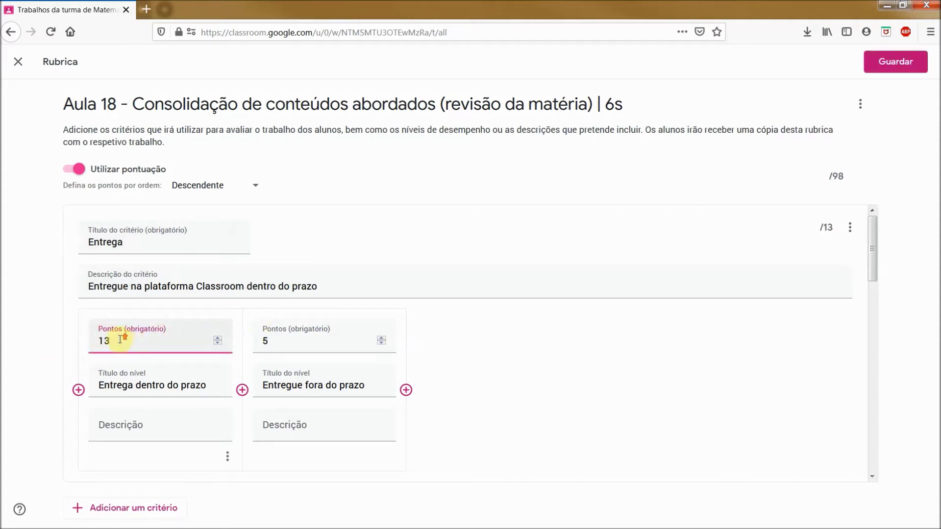
left_click(218, 338)
left_click(217, 338)
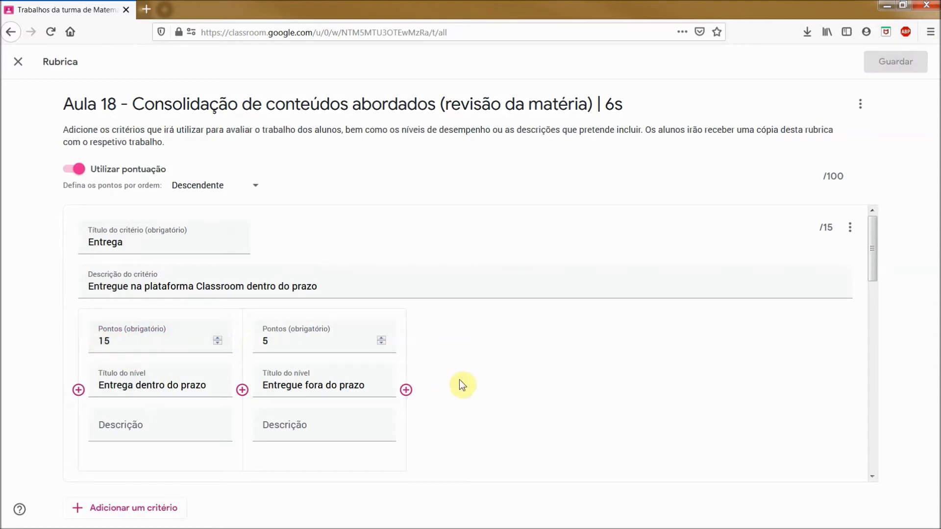
Examine the editable points, level titles and descriptions of the Entrega, Apresentação and Conteúdo criteria in the Aula 18 rubric
scroll(462, 385, "down", 1)
scroll(463, 384, "down", 2)
scroll(463, 385, "up", 2)
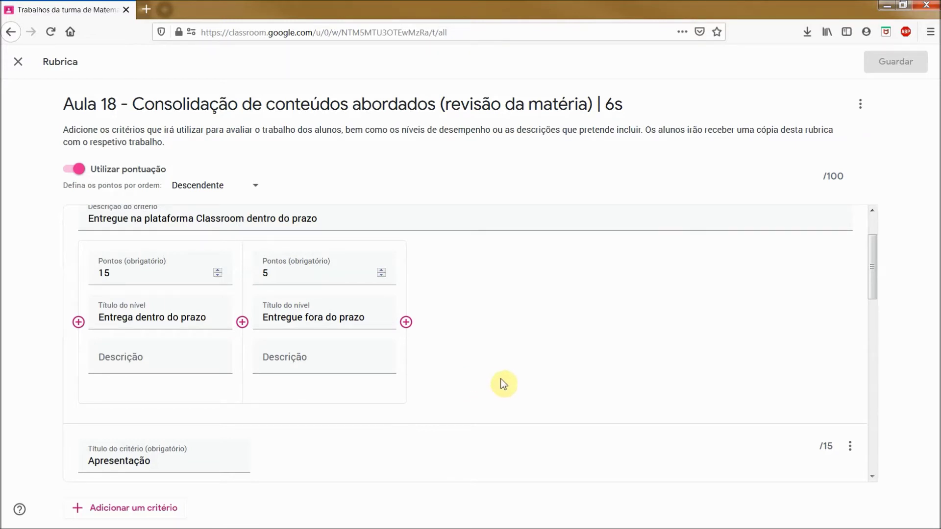
scroll(501, 378, "down", 6)
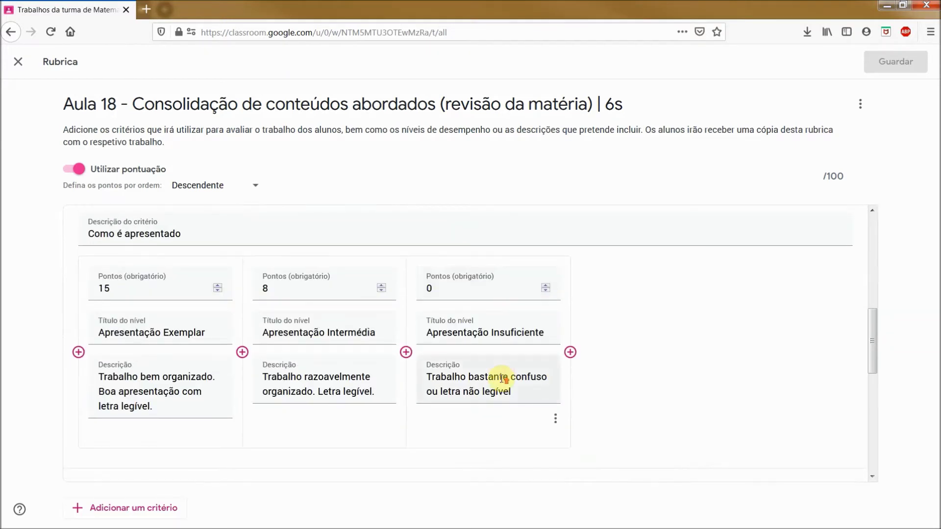
scroll(505, 380, "up", 4)
scroll(505, 381, "down", 12)
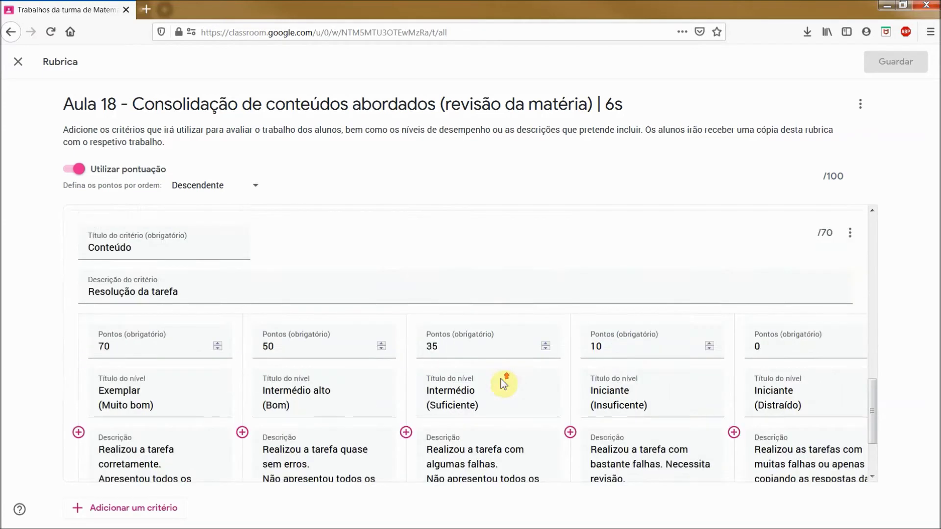
scroll(504, 383, "up", 10)
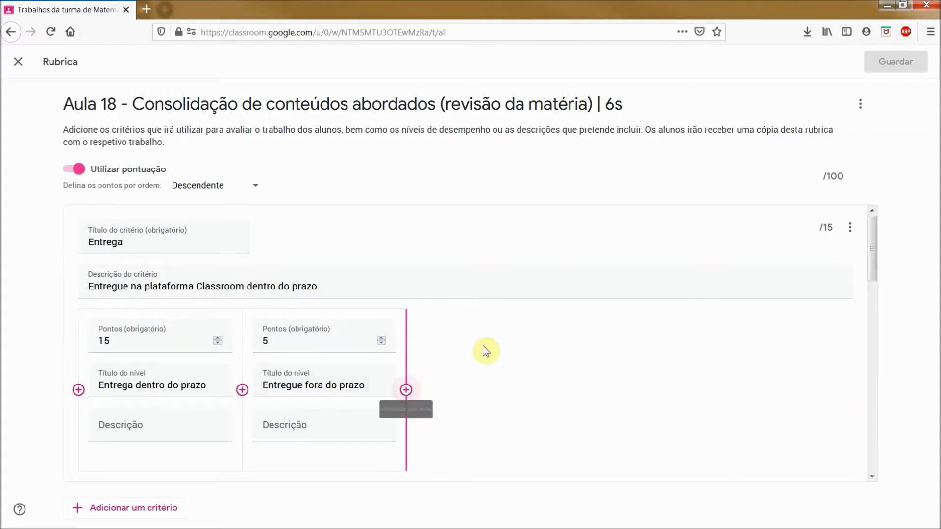
scroll(489, 360, "down", 6)
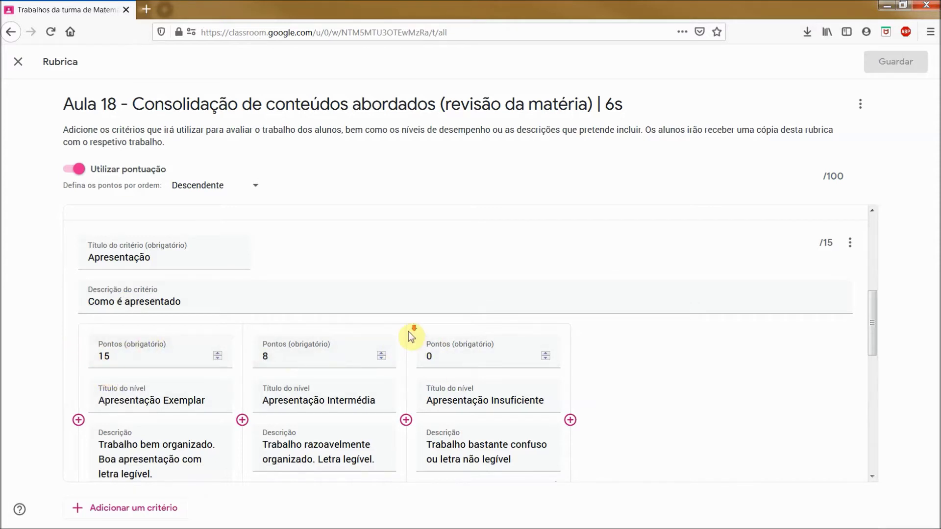
scroll(389, 326, "down", 5)
scroll(232, 368, "down", 1)
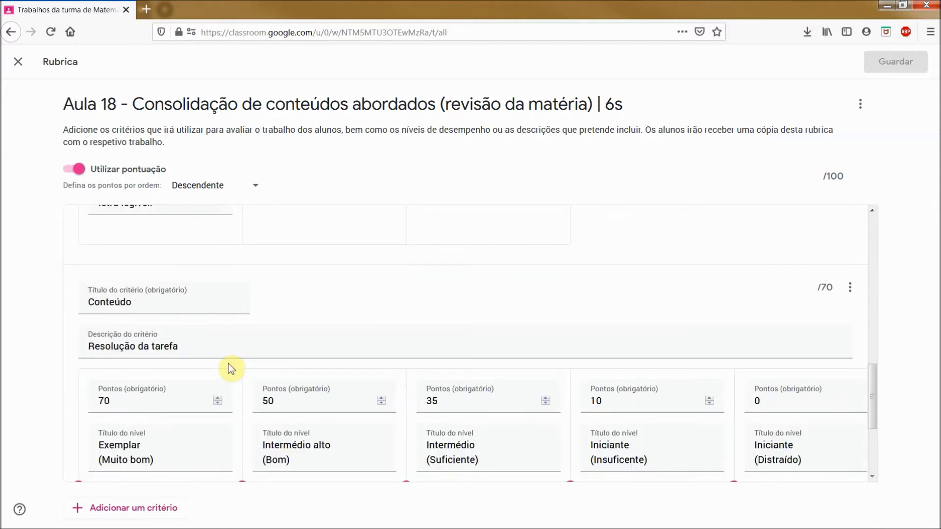
scroll(231, 369, "up", 2)
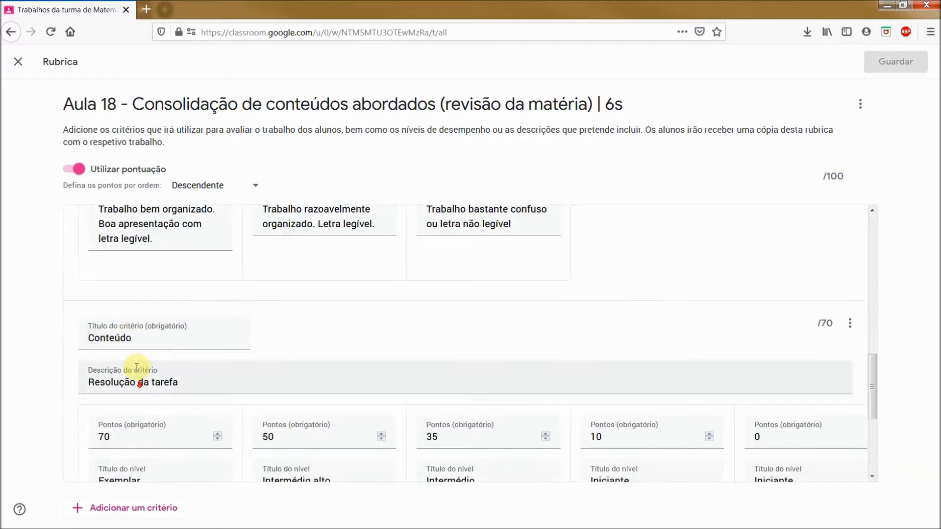
scroll(130, 366, "down", 4)
scroll(327, 373, "down", 2)
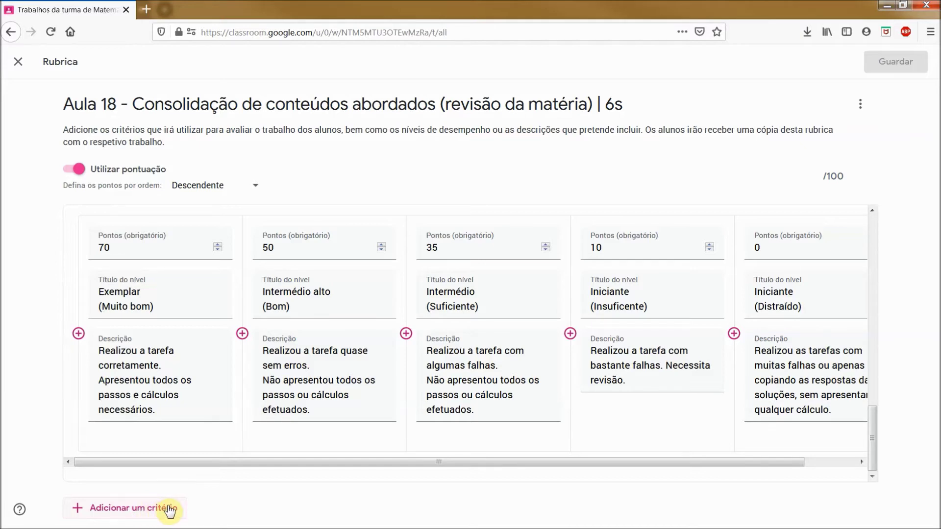
scroll(714, 353, "up", 8)
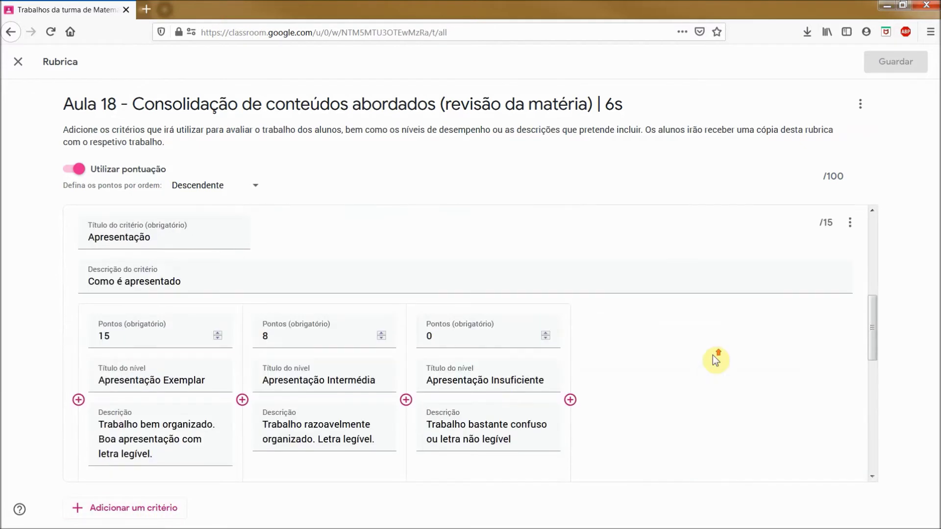
scroll(716, 360, "up", 1)
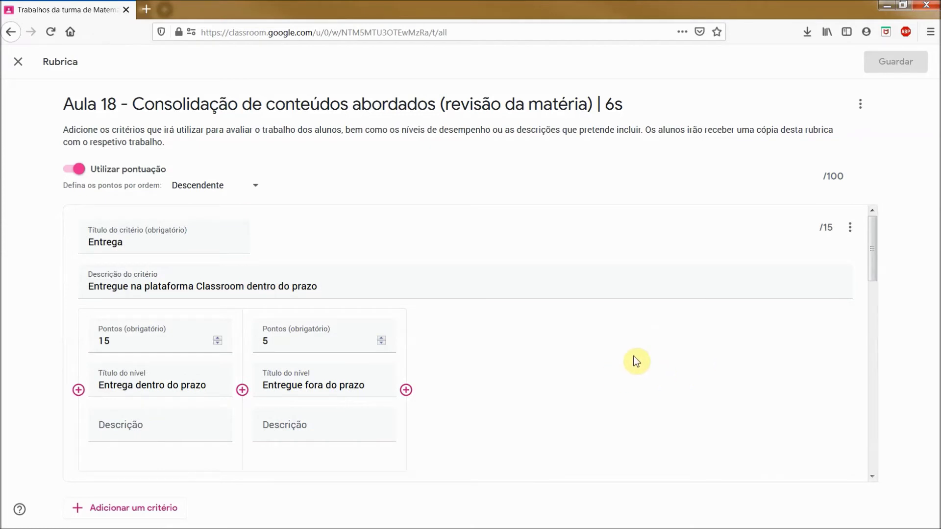
Close the Aula 18 rubric and its assignment, returning to the Matemática 6B classwork list
left_click(20, 63)
left_click(20, 62)
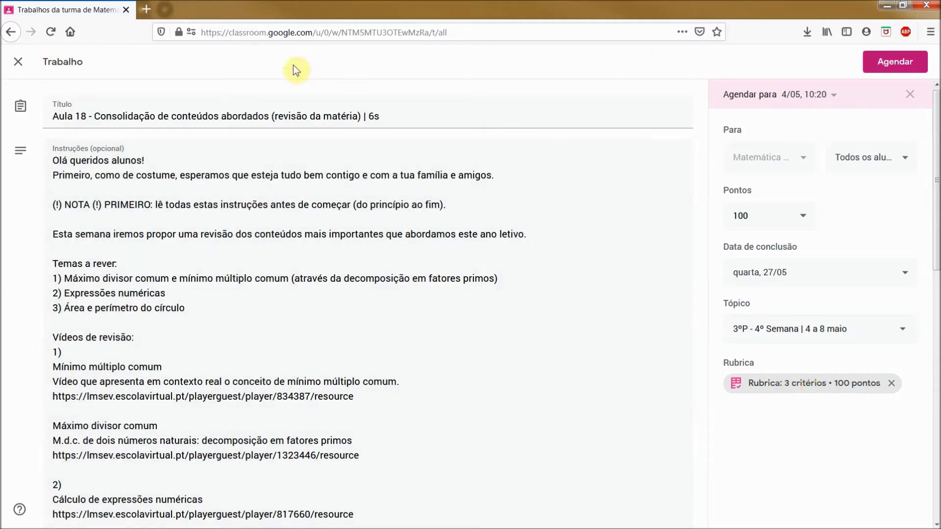
left_click(23, 63)
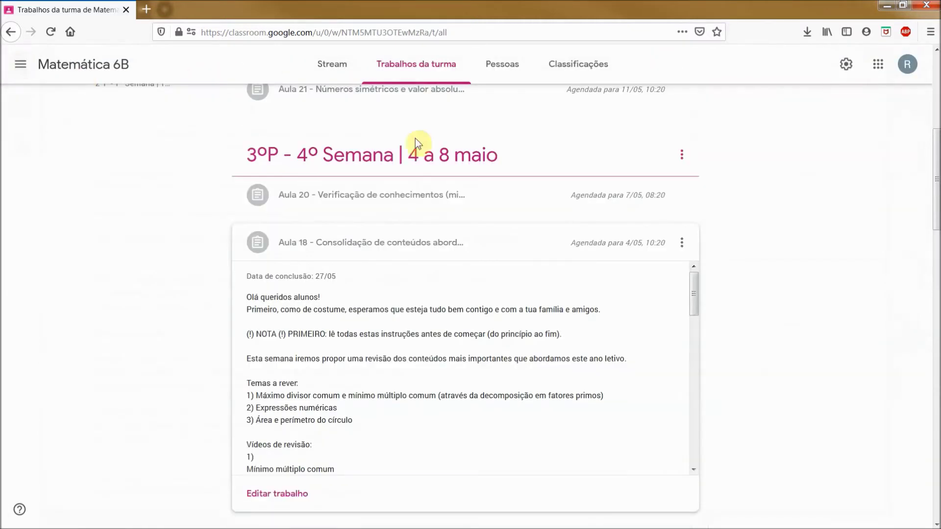
Create a new assignment of type Trabalho in the Matemática 6B class
scroll(492, 186, "up", 3)
scroll(491, 191, "up", 3)
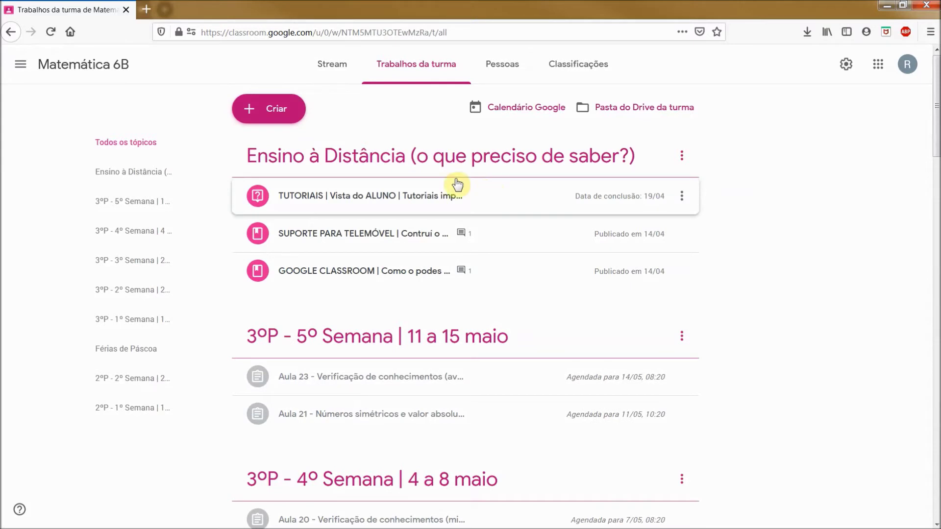
left_click(284, 124)
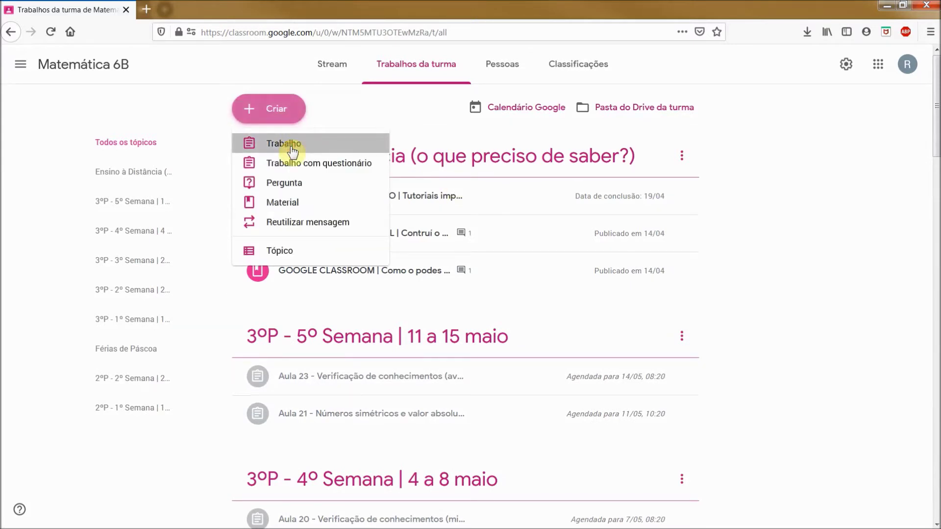
left_click(290, 144)
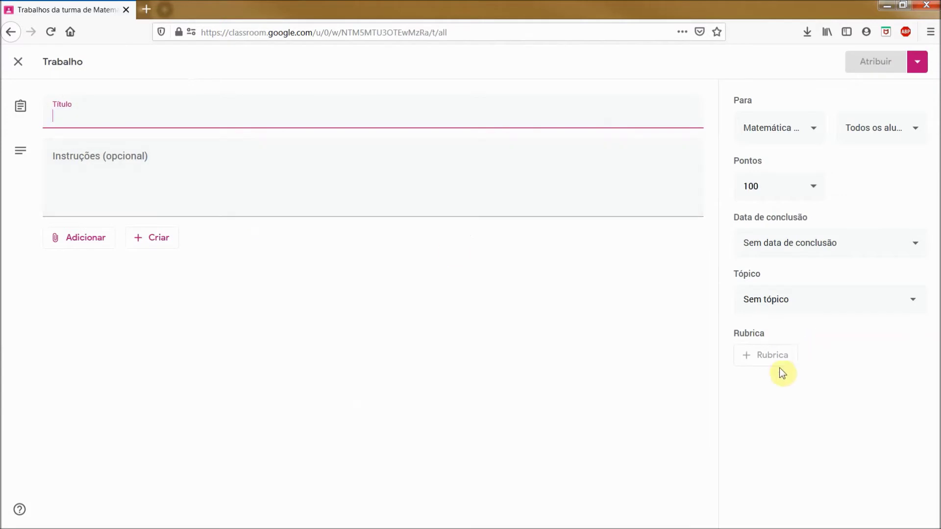
Enter "af" as the new assignment's title and "araaf" as its instructions
left_click(772, 358)
left_click(280, 119)
type("af")
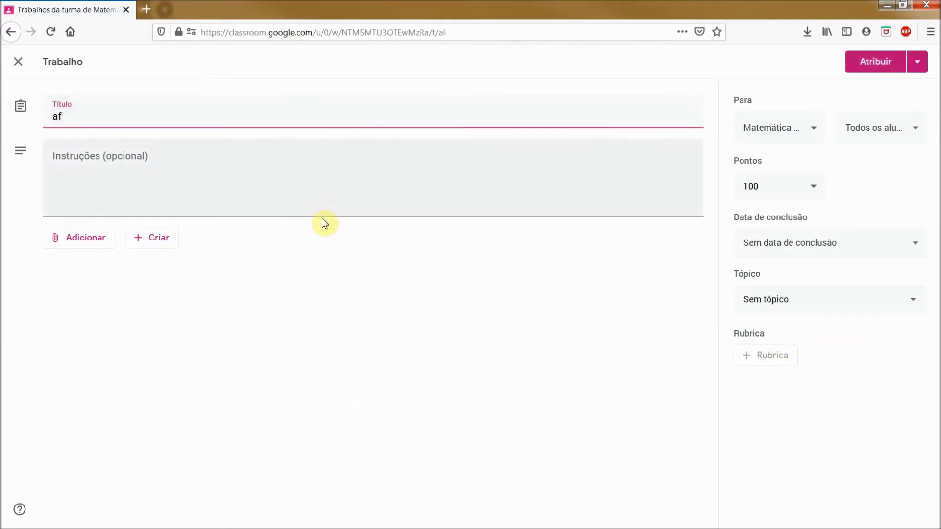
left_click(241, 192)
type("araaf")
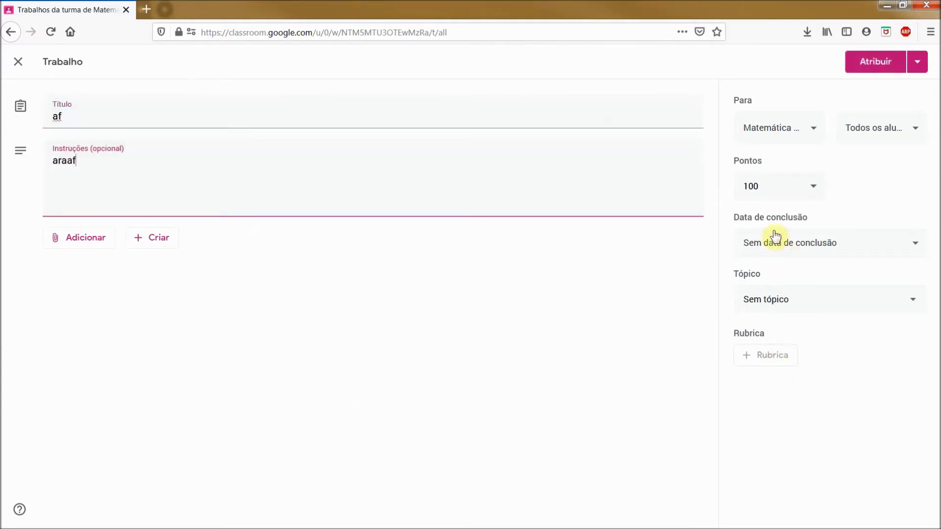
Look over the topic options available for the new assignment without choosing one
left_click(808, 187)
left_click(872, 307)
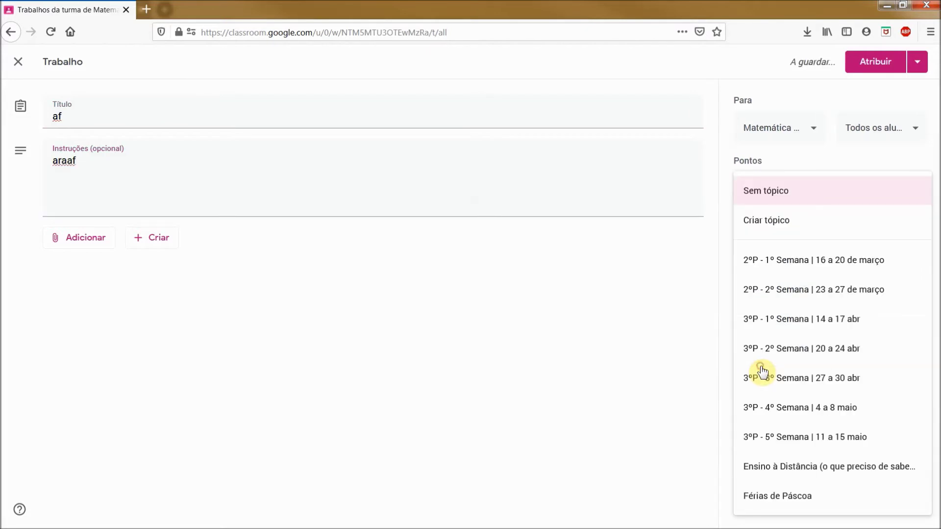
left_click(762, 373)
key("Escape")
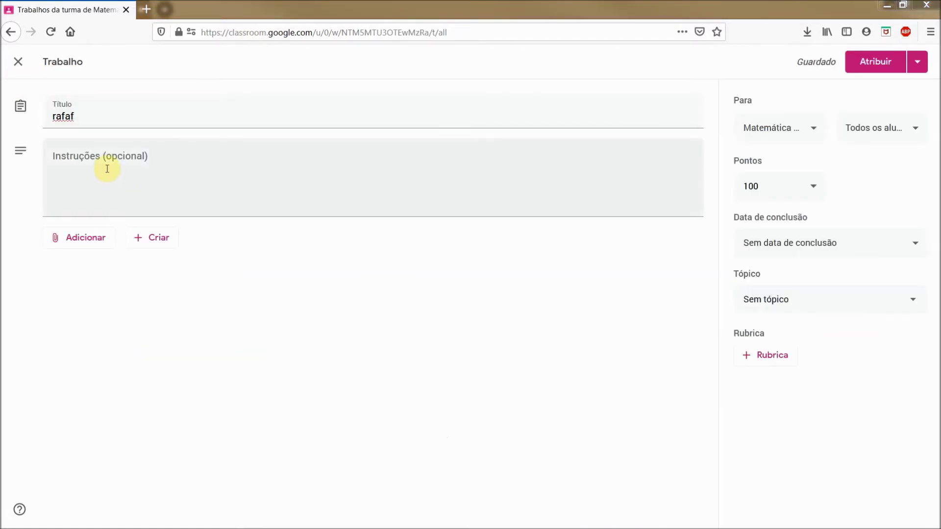
Enter "fafaf" as the instructions of the "rafaf" assignment
left_click(109, 176)
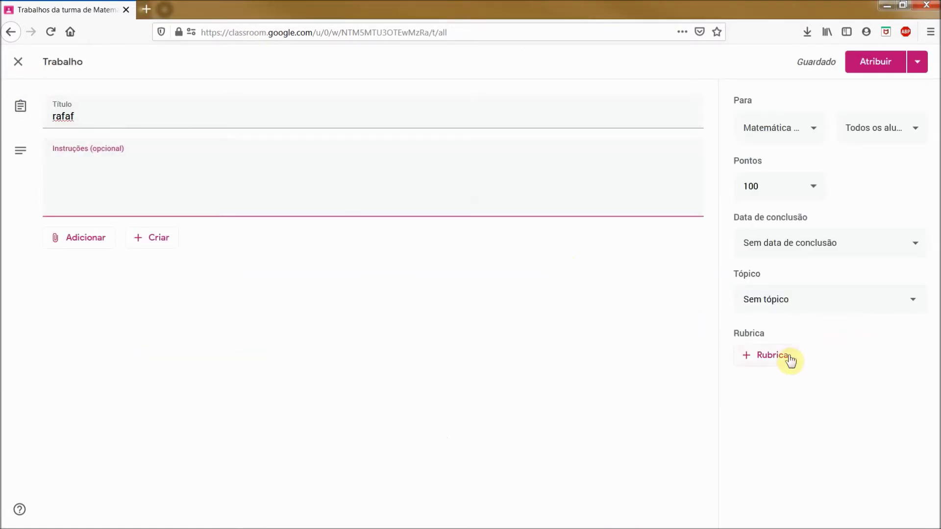
left_click(179, 117)
left_click(144, 162)
type("fafaf")
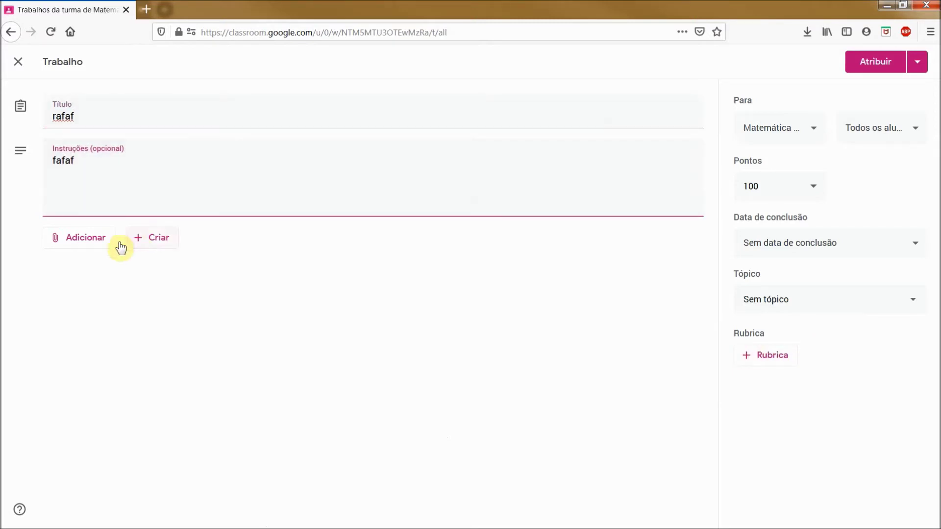
View the attachment source options, and create a new Google Docs document attached to the assignment
left_click(84, 239)
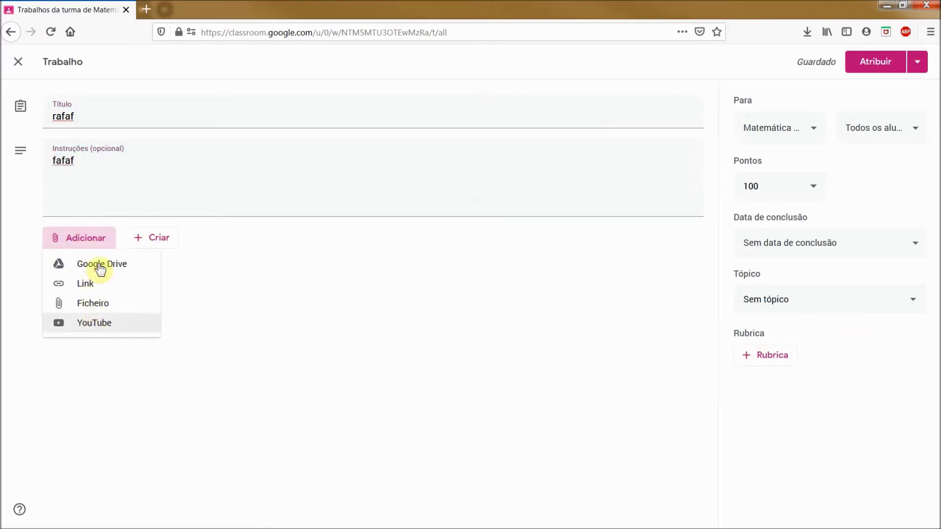
left_click(153, 240)
left_click(153, 247)
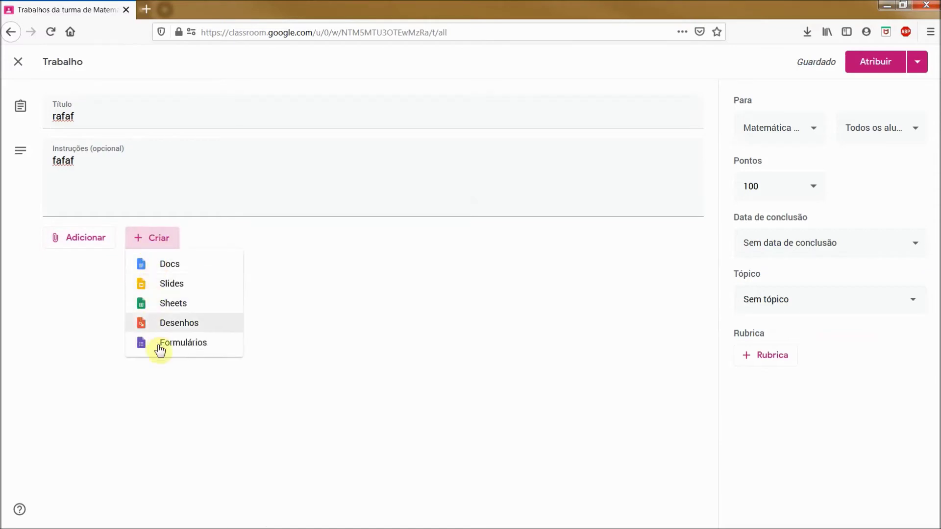
left_click(169, 266)
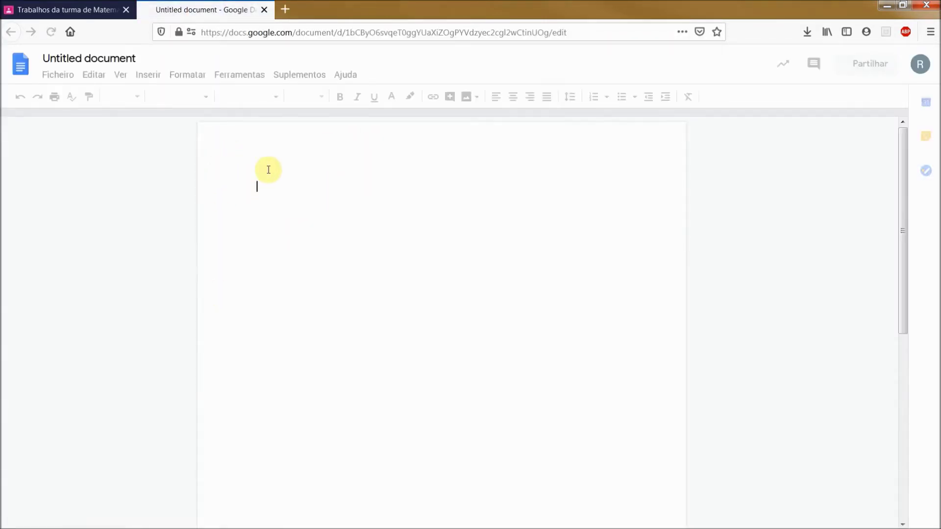
Write three lines of sample text in the document: "utopa afafuaop f", "afaofkha lkfj aslgh<zva" and "f sp~gasv zghlkzhdf"
type("utopa afaf")
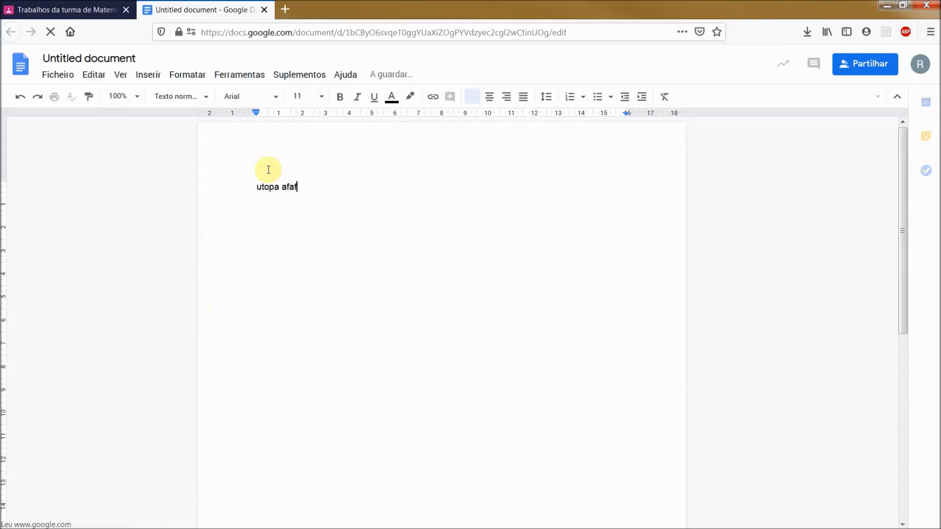
type("uaop f")
key("Return")
type("afaofkha ")
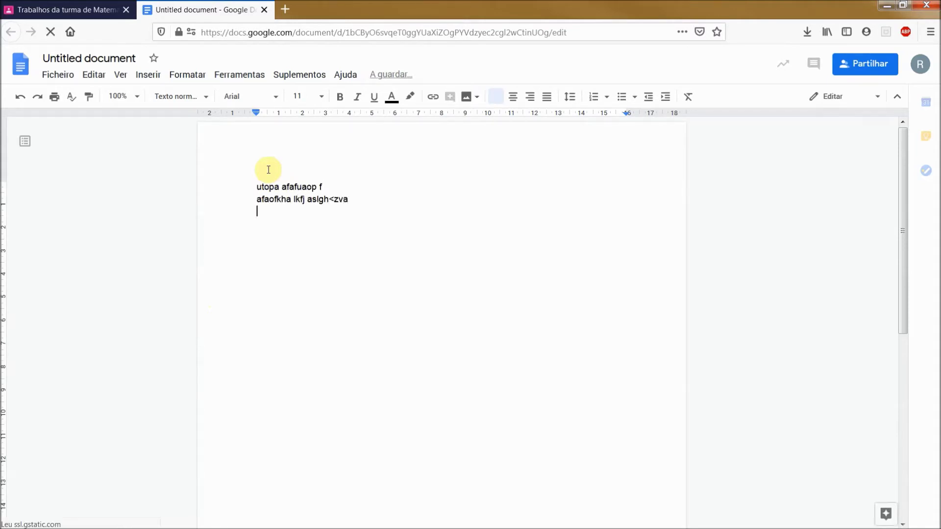
type("lkfj aslgh<zva")
key("Return")
type("f sp~gasv zghlkzhdf")
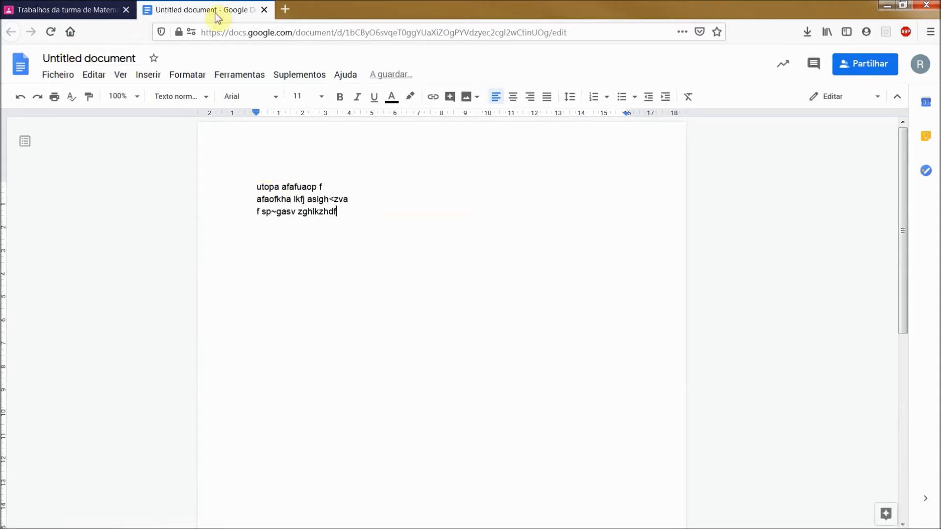
Change the document's title to "Untitledaf fafafaf" and close it, returning to the Classroom assignment
left_click(78, 59)
type("af fa")
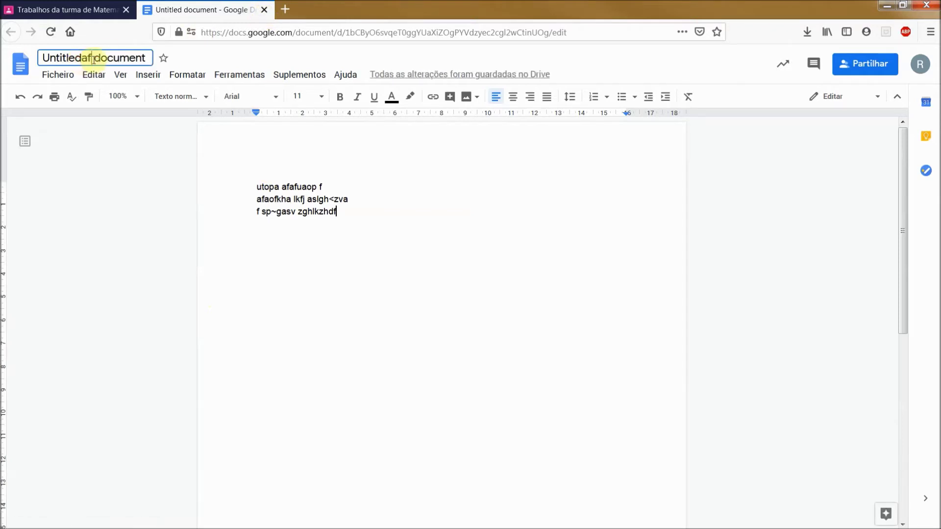
type("fafaf")
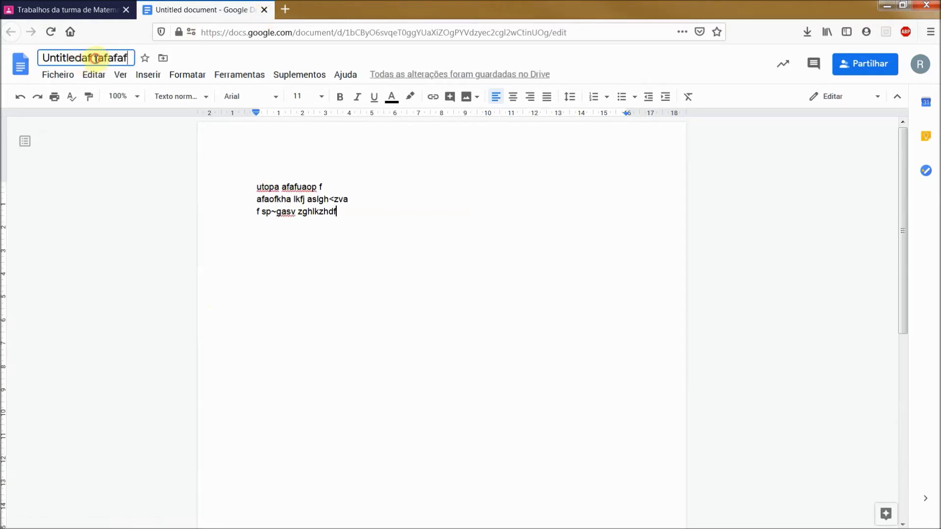
left_click(263, 10)
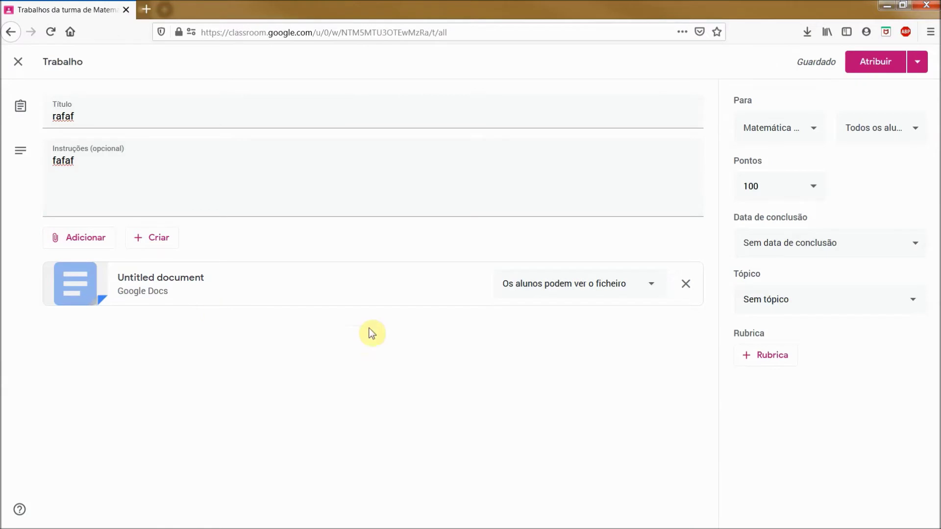
Look over the student access options for the attached Google Docs document, leaving the current choice in place
left_click(652, 286)
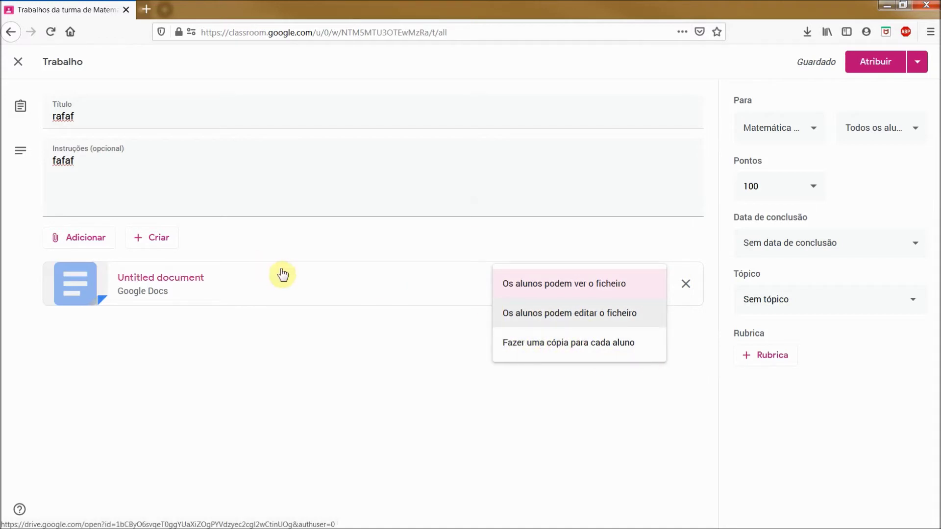
left_click(672, 377)
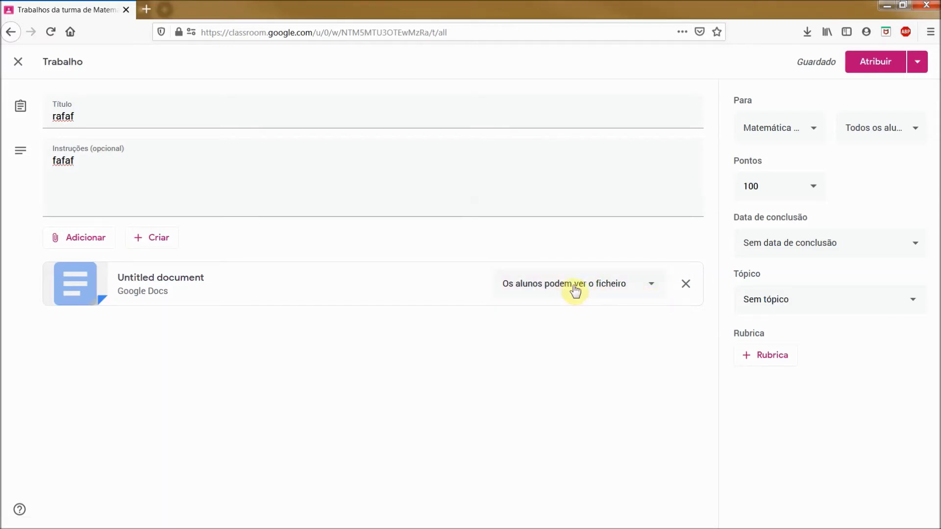
Reuse the "Aula 21 - Números simétricos e valor absoluto | 6s" rubric in the assignment, then review its criteria and return to the assignment
left_click(774, 359)
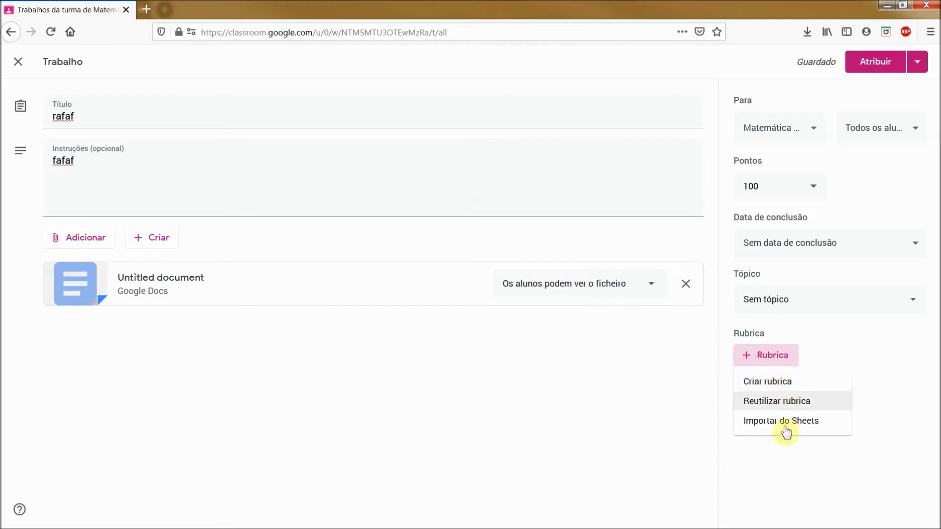
left_click(779, 402)
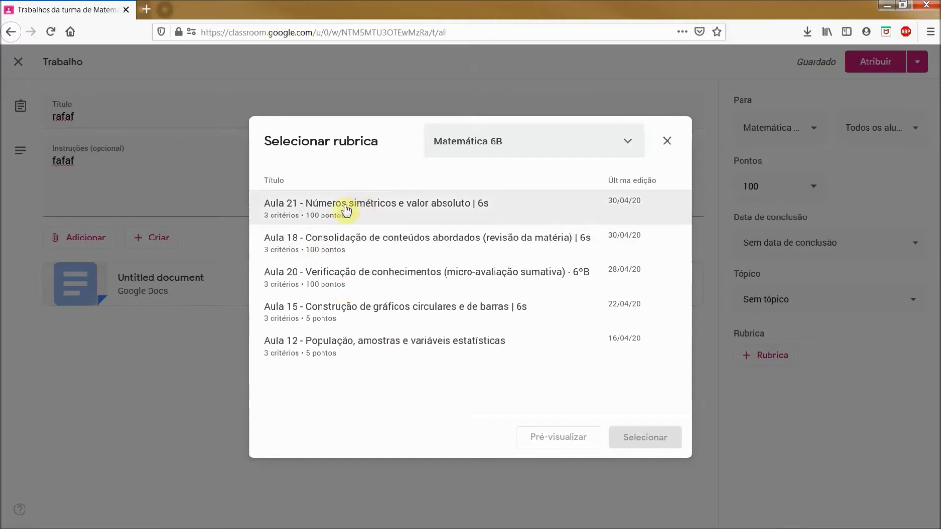
left_click(315, 217)
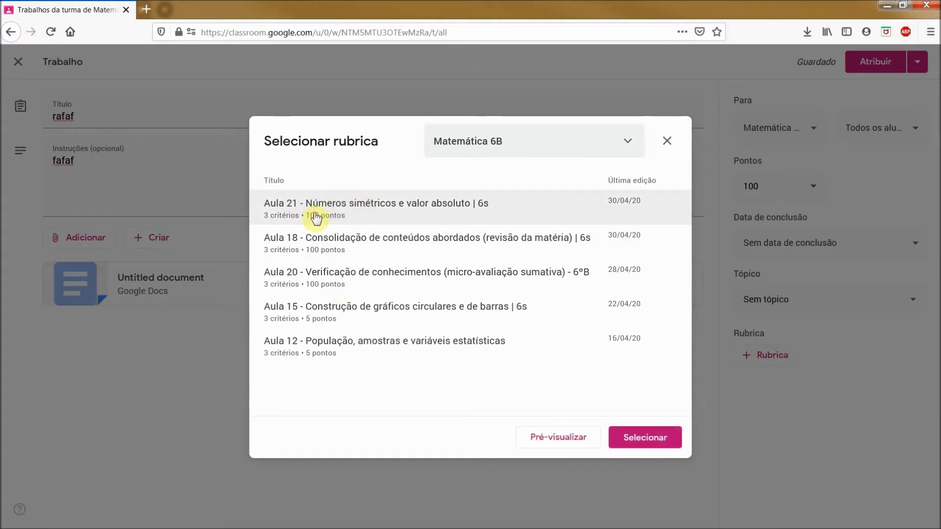
left_click(634, 441)
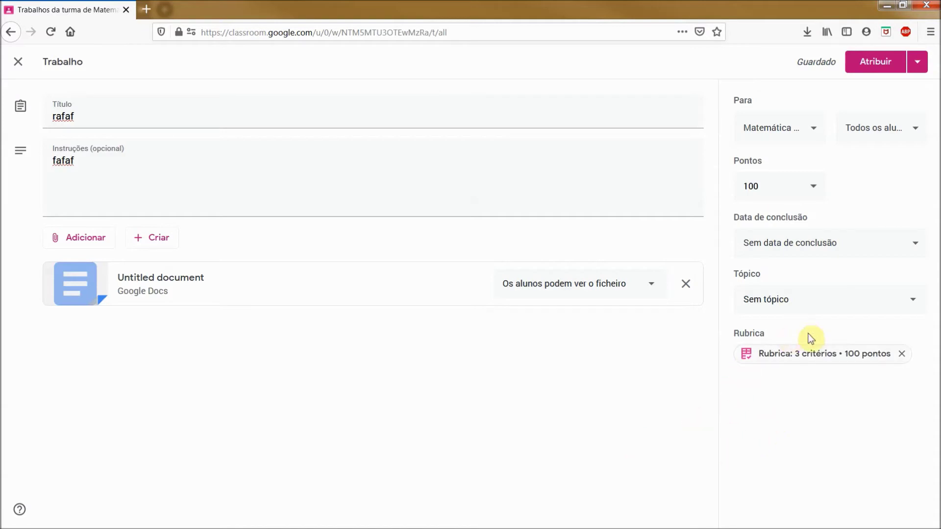
left_click(806, 358)
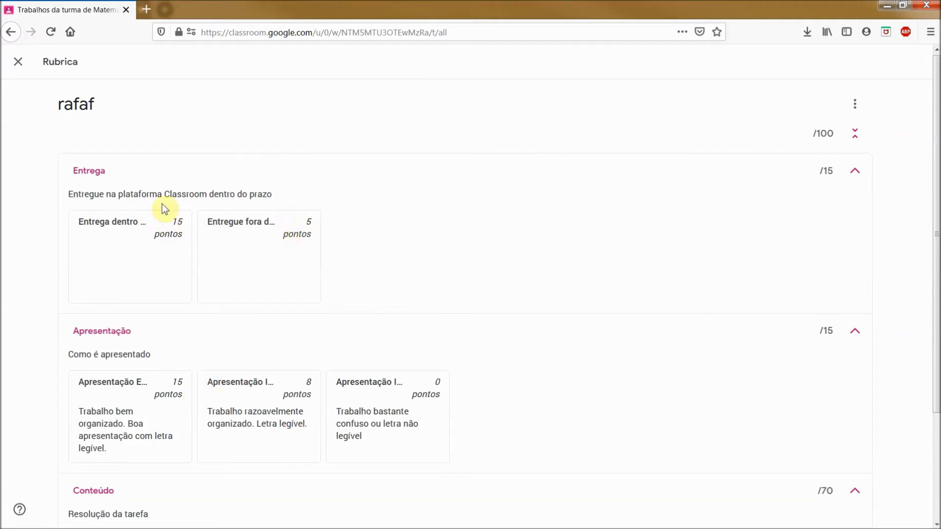
left_click(22, 63)
Set the assignment's points to 20, restore them to 100, and close the assignment
left_click(751, 186)
type("20")
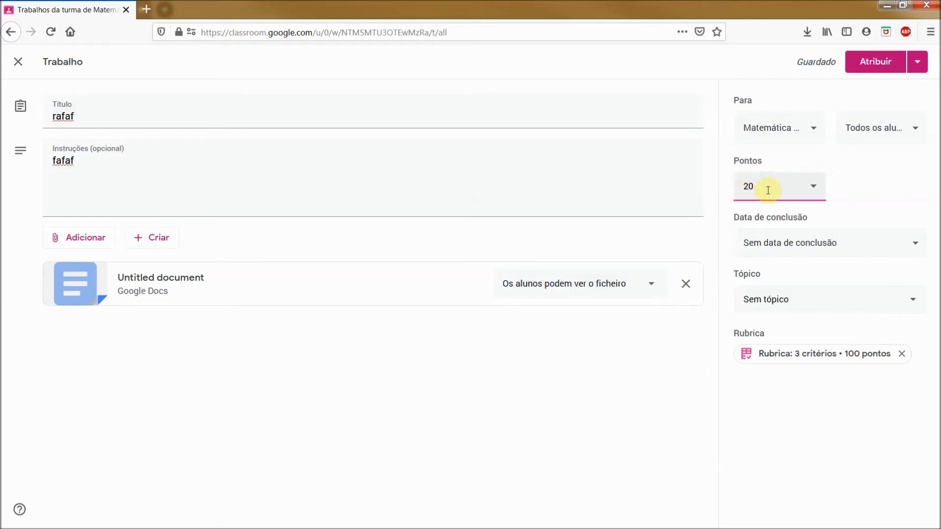
double_click(750, 185)
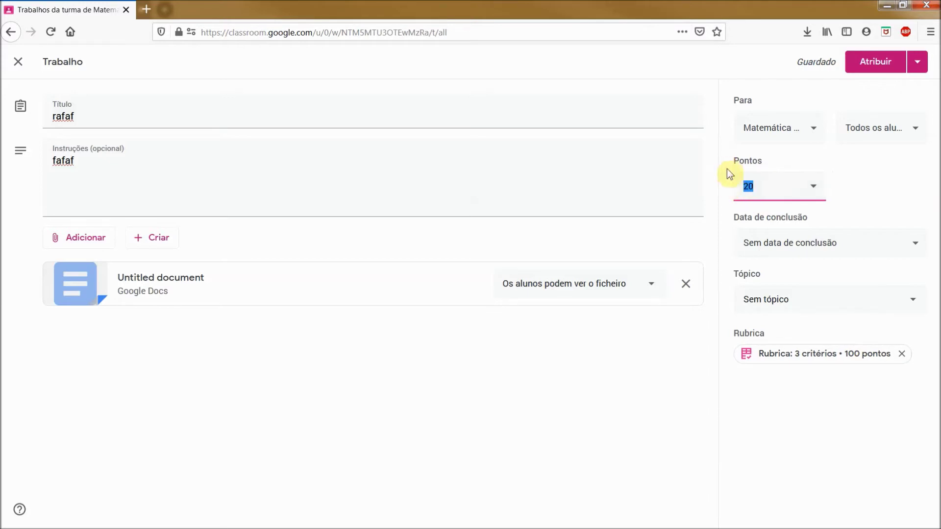
type("1000")
key("BackSpace")
left_click(18, 61)
Delete the draft assignment "af" from the topic "3ºP - 3º Semana | 27 a 30 abr"
left_click(253, 109)
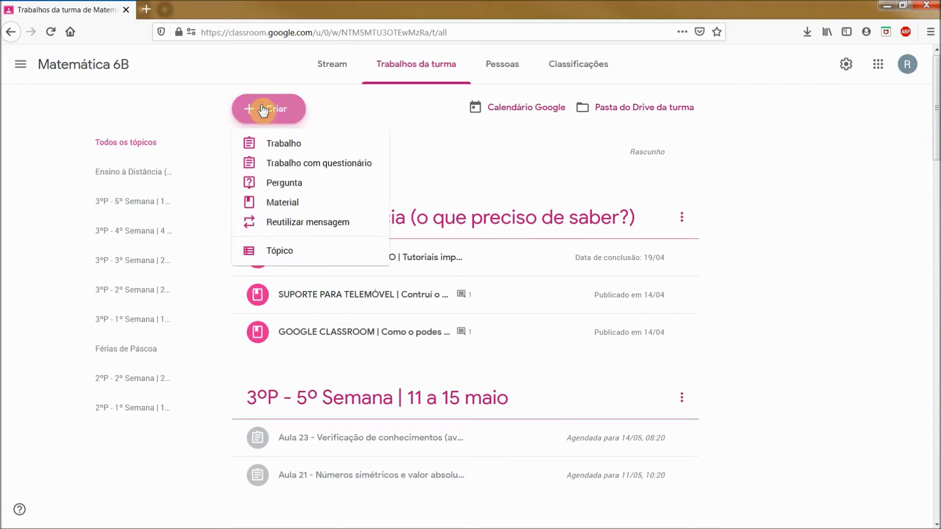
left_click(769, 208)
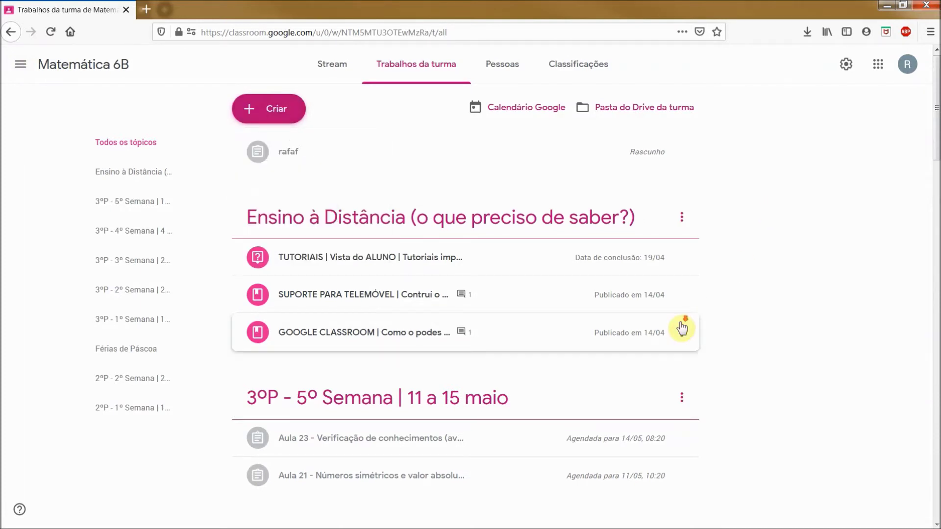
scroll(607, 357, "down", 3)
scroll(627, 377, "down", 10)
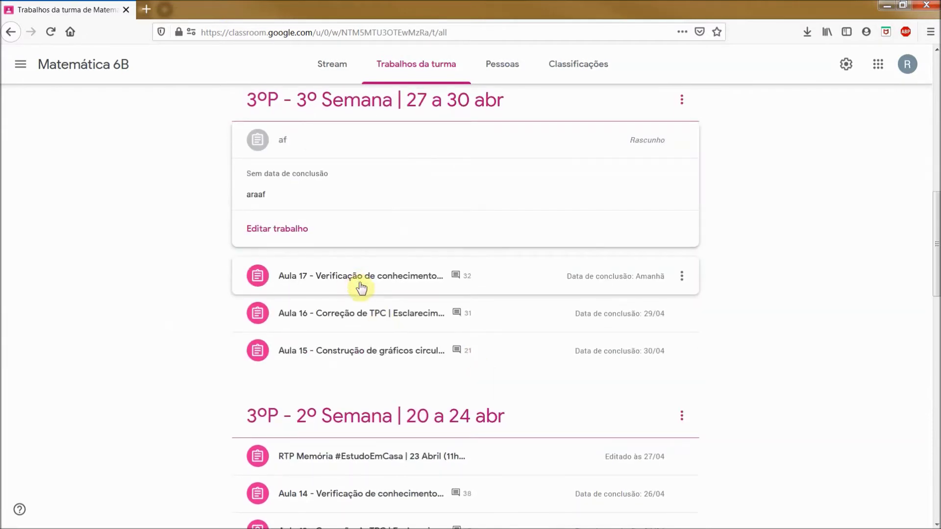
left_click(683, 145)
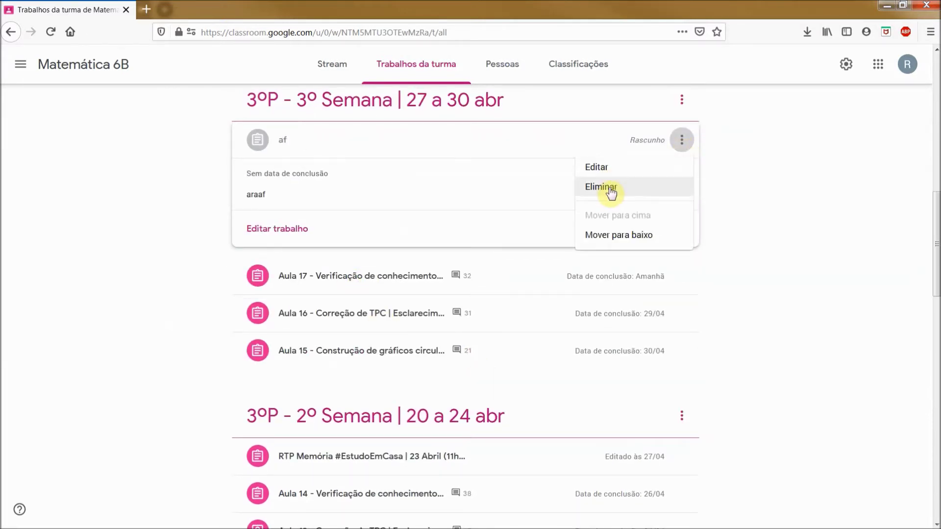
left_click(611, 188)
left_click(551, 314)
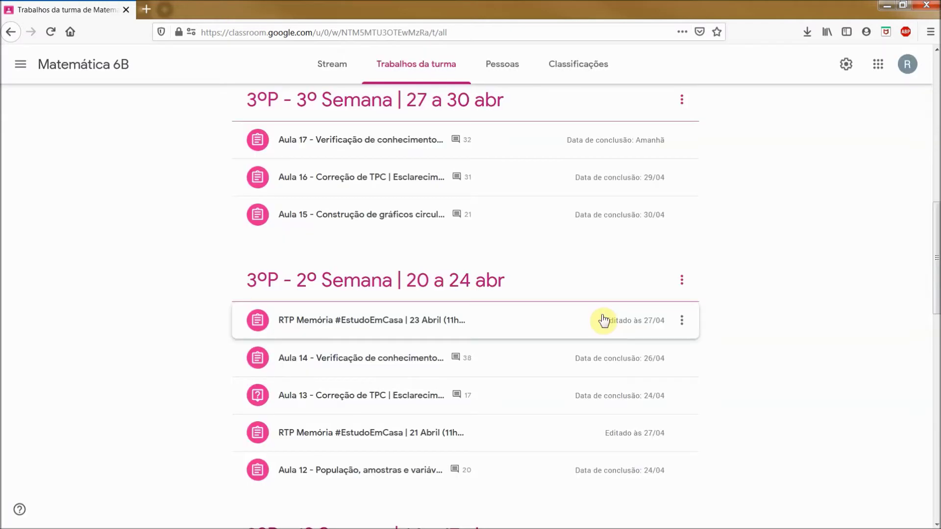
Delete the draft assignment "rafaf" from the class work list
scroll(604, 322, "up", 3)
scroll(604, 323, "up", 10)
left_click(681, 152)
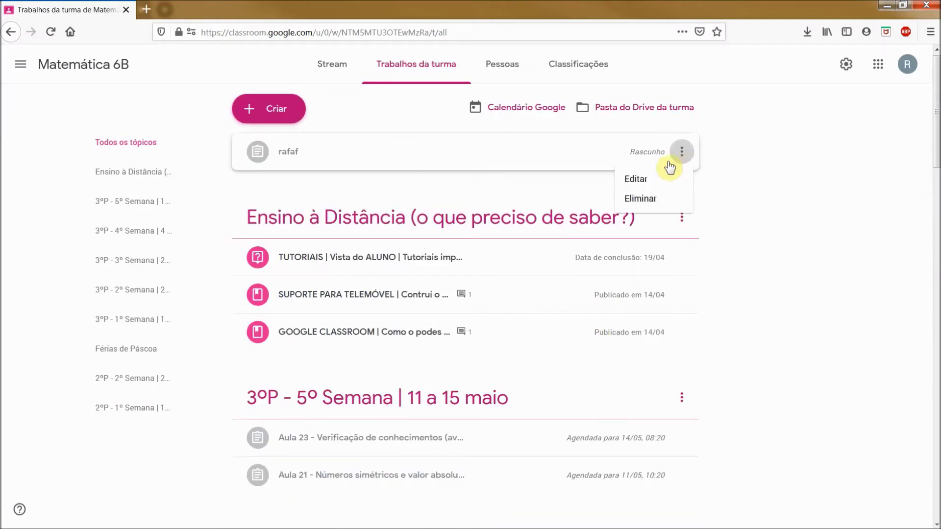
left_click(647, 202)
left_click(539, 317)
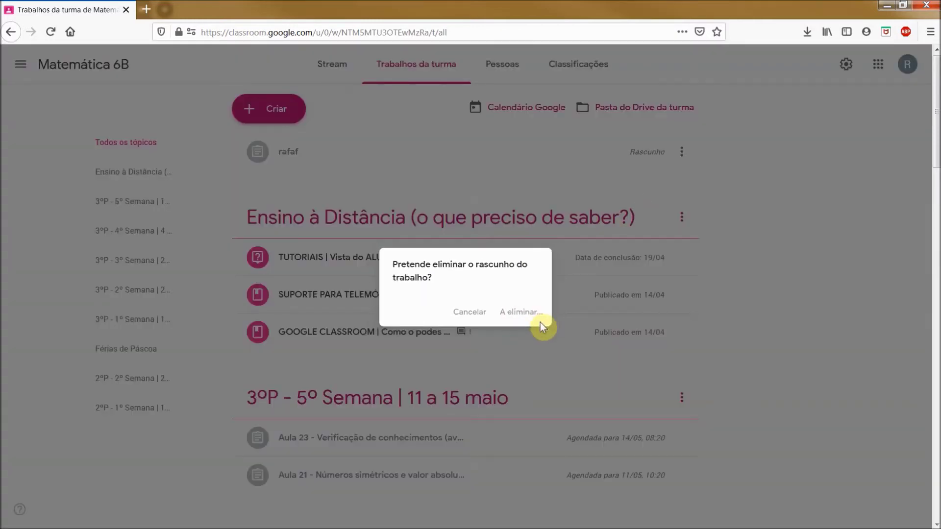
Expand the Aula 17 assignment under "3ºP - 3º Semana | 27 a 30 abr" and look over its instructions
scroll(548, 325, "down", 4)
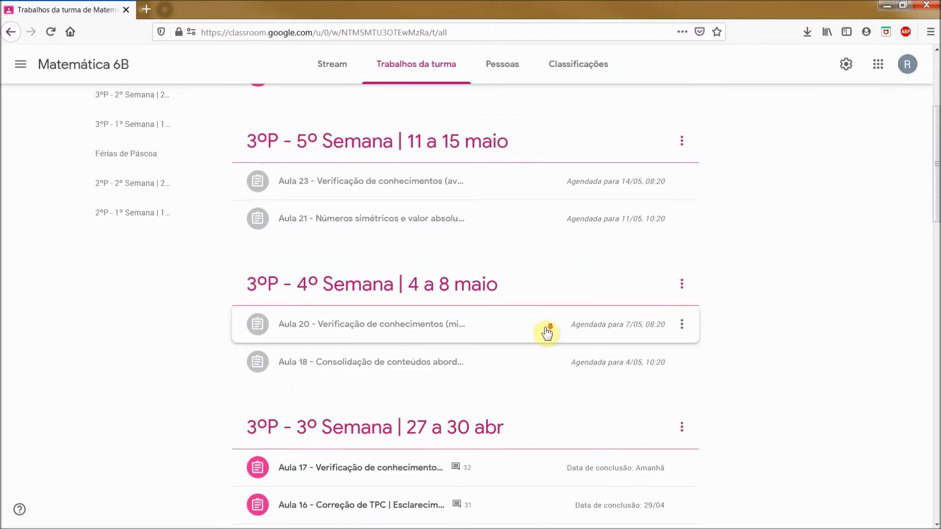
scroll(548, 325, "down", 4)
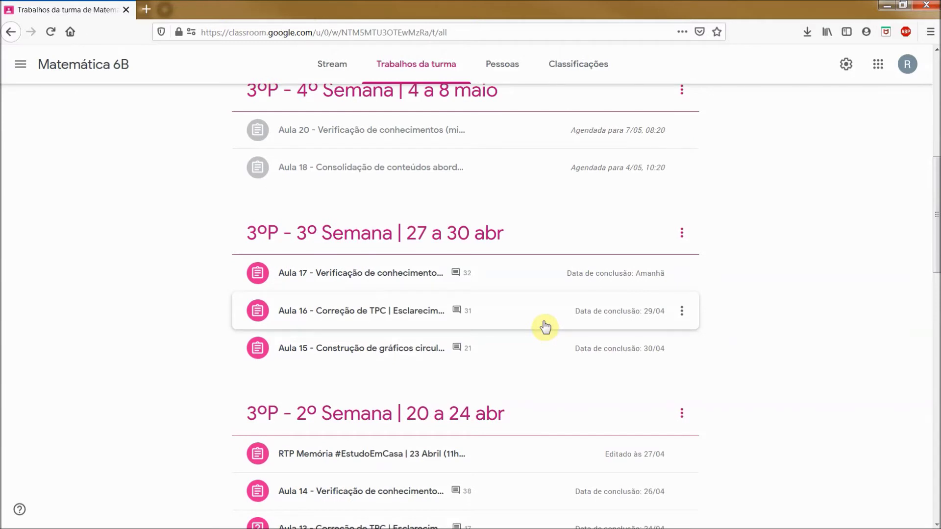
left_click(394, 280)
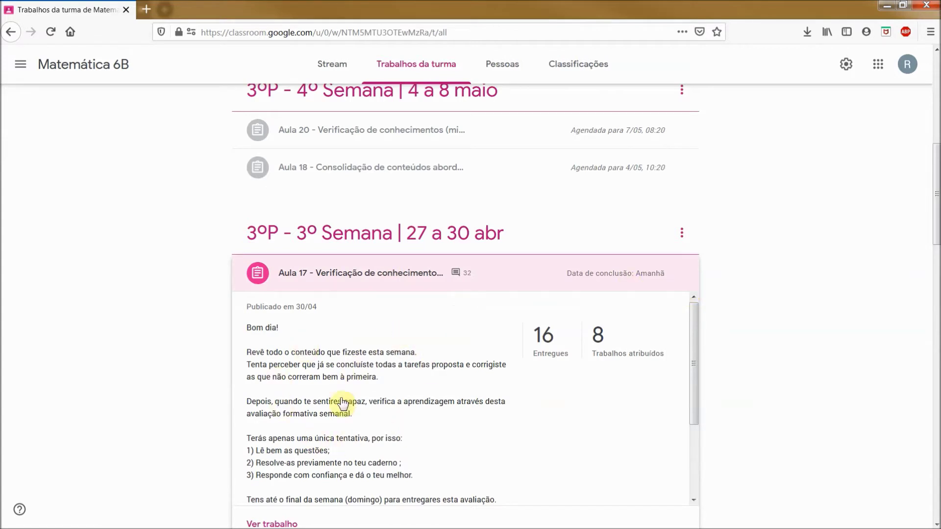
scroll(311, 372, "down", 2)
scroll(313, 372, "up", 2)
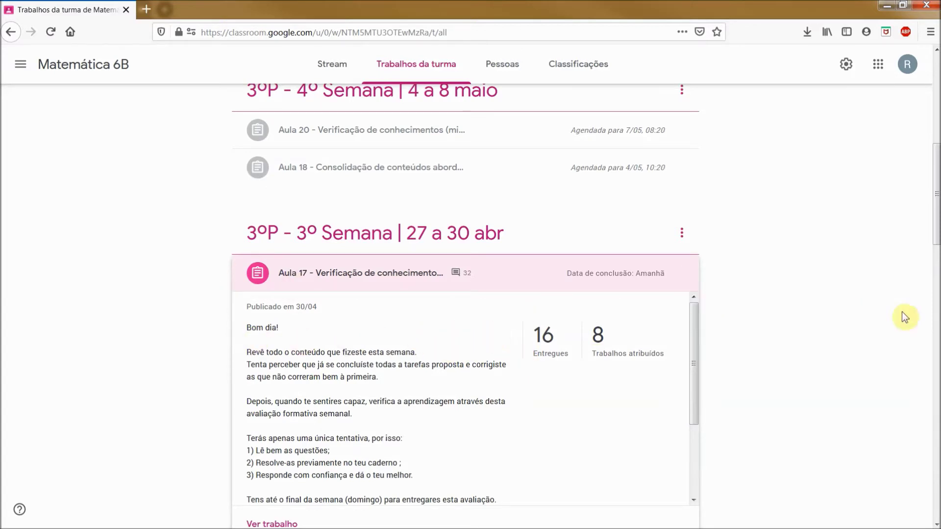
Start a new quiz assignment to view its attached Blank Quiz form, and leave without assigning it
left_click_drag(936, 196, 936, 98)
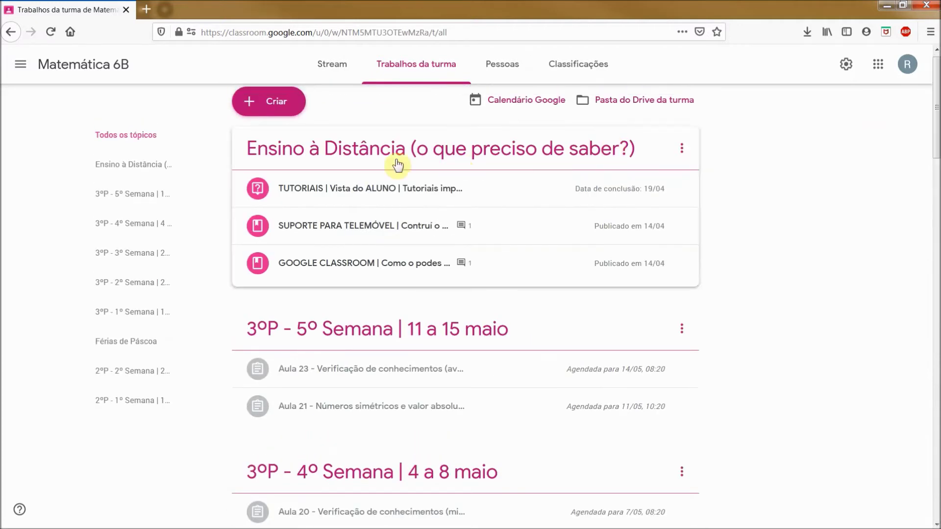
left_click(302, 106)
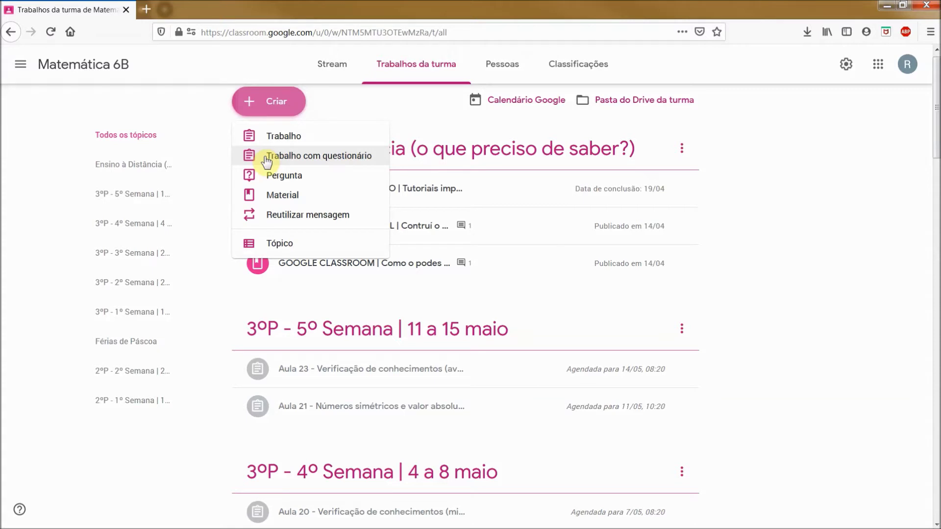
left_click(304, 160)
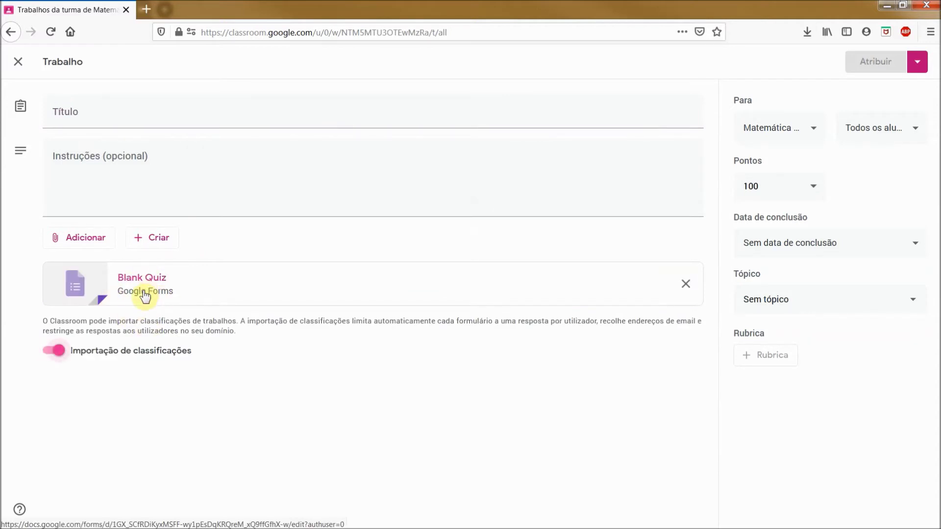
left_click(162, 290)
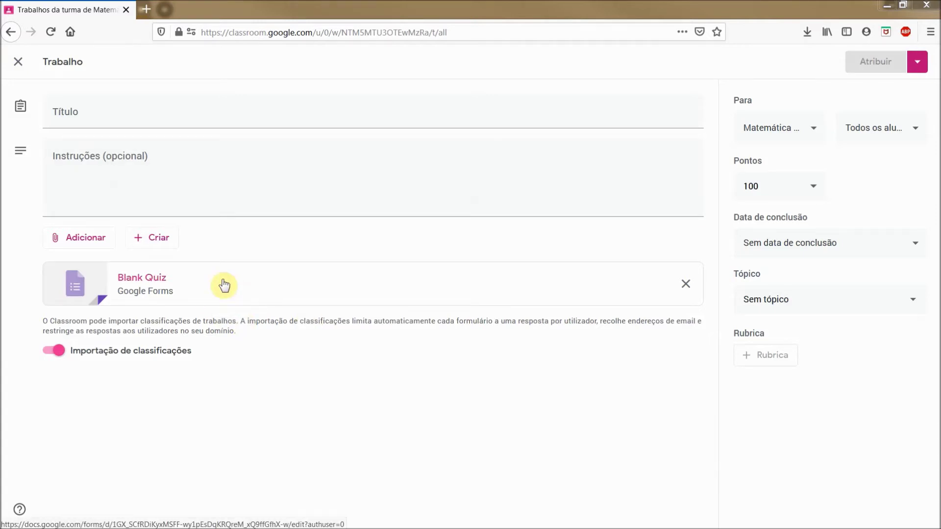
left_click(20, 65)
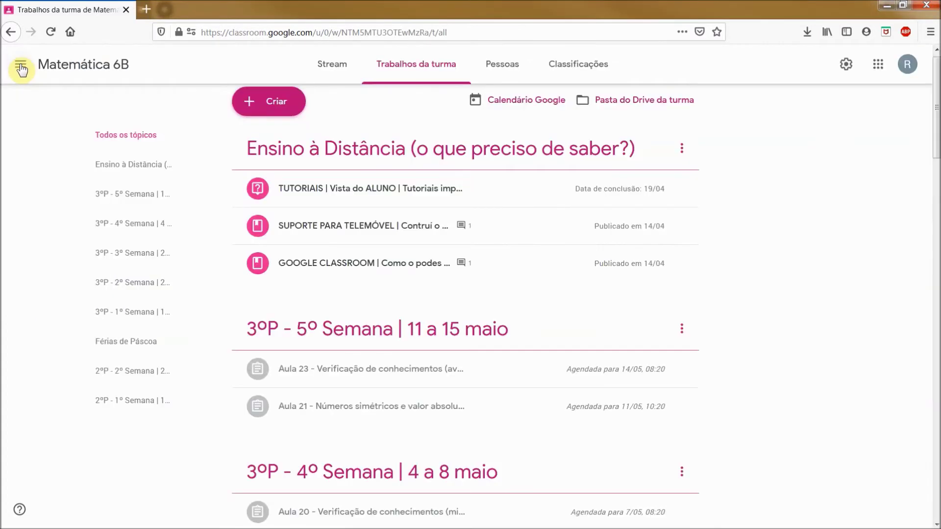
Open the Aula 17 assignment under "3ºP - 3º Semana | 27 a 30 abr" for editing
scroll(359, 293, "down", 8)
left_click(361, 294)
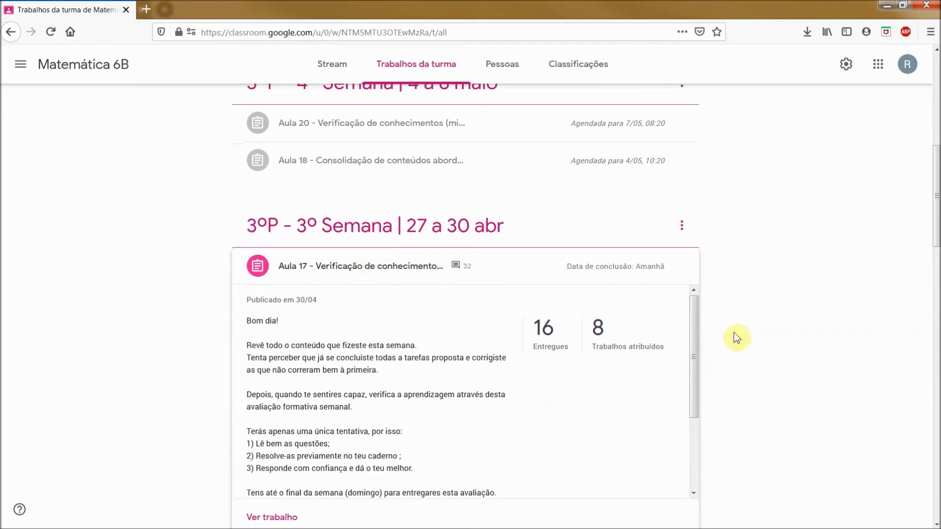
scroll(747, 334, "down", 3)
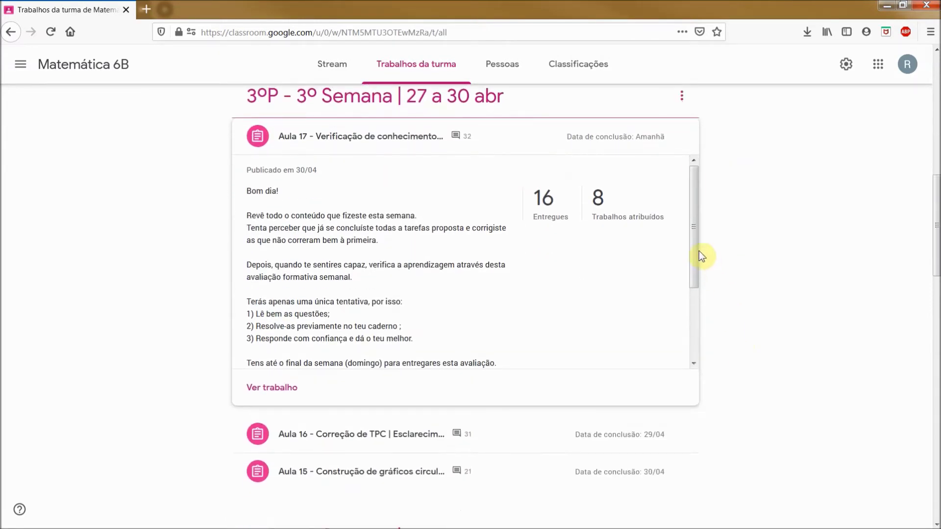
left_click(684, 140)
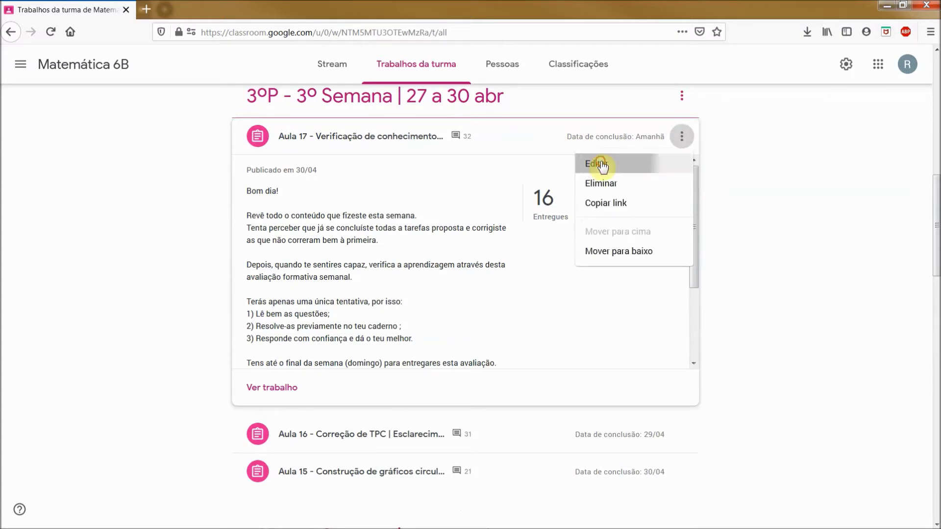
left_click(647, 169)
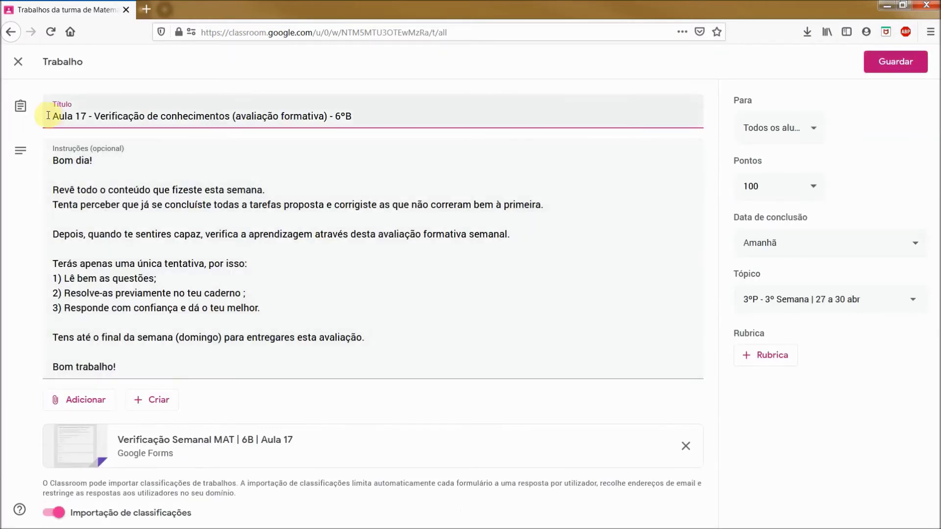
Look over the Aula 17 title, instructions and options for adding or creating attachments, and close the assignment without saving
left_click_drag(65, 116, 284, 116)
left_click_drag(64, 158, 188, 316)
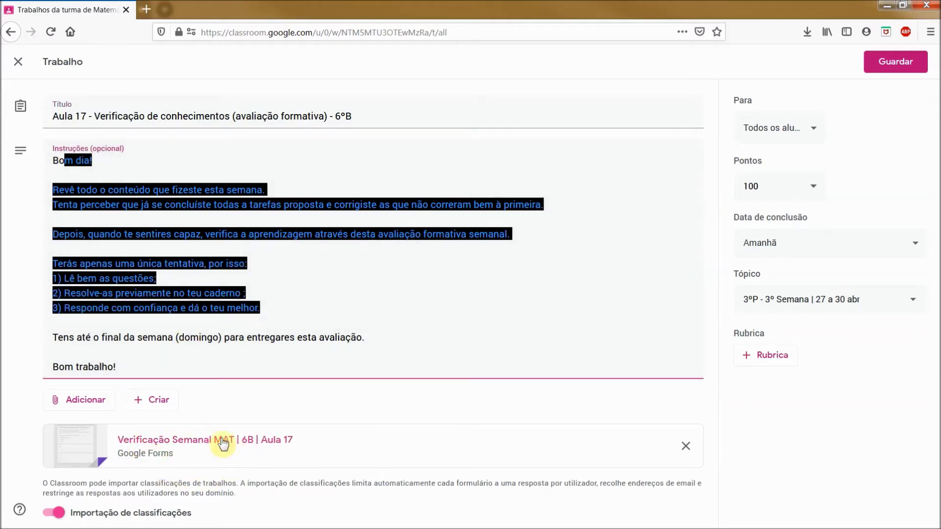
left_click(78, 406)
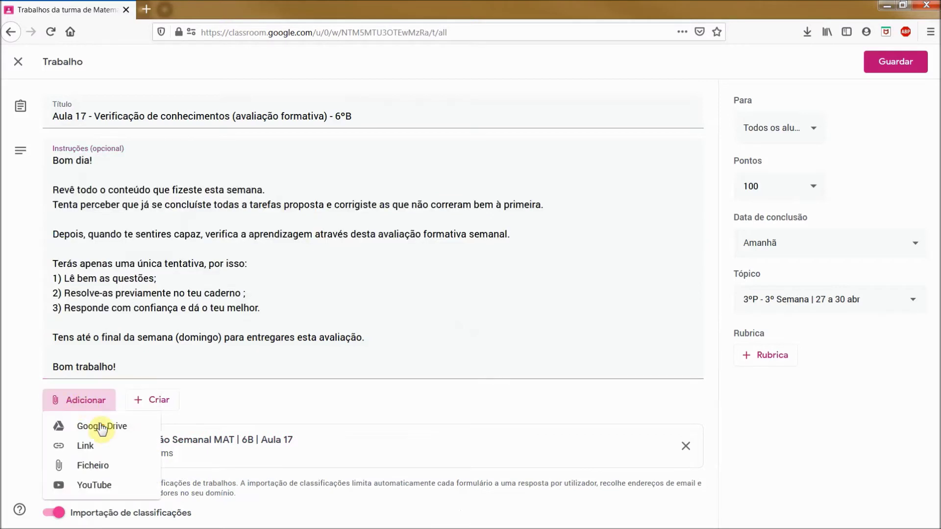
left_click(216, 399)
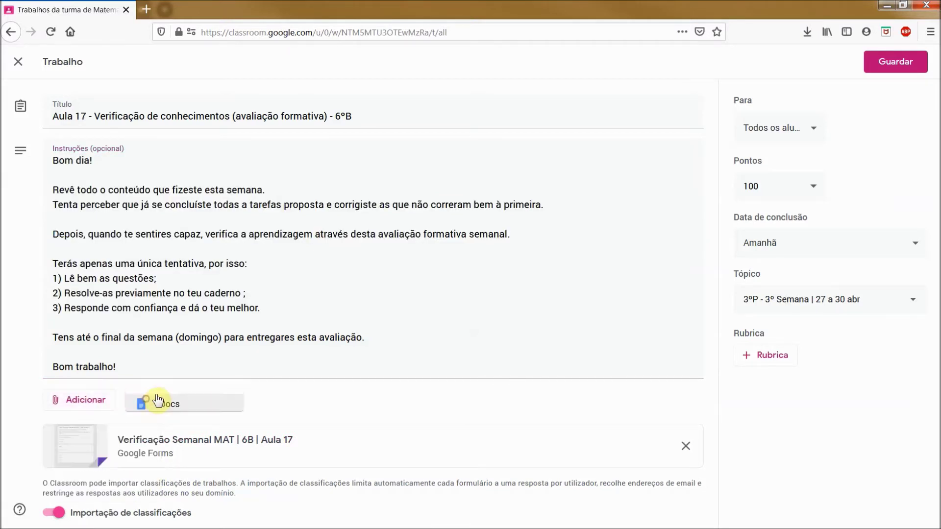
left_click(153, 400)
left_click(307, 410)
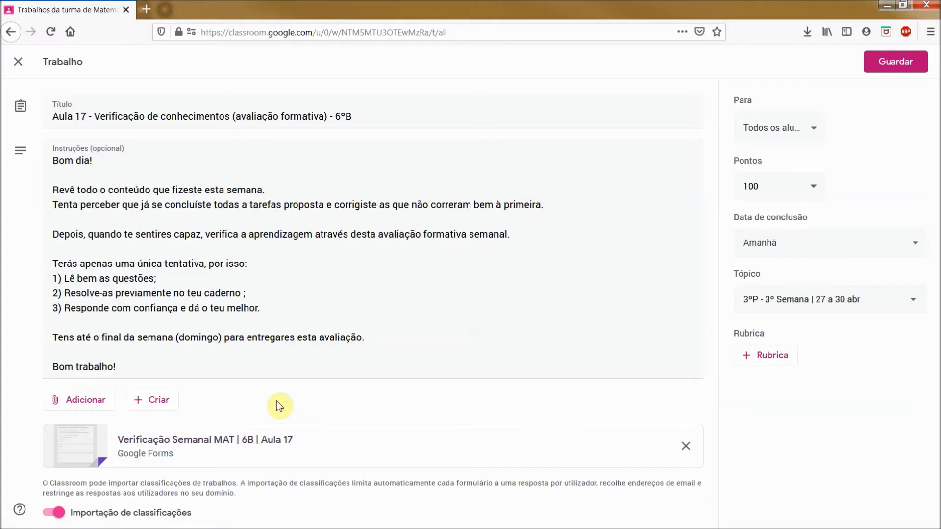
left_click(19, 62)
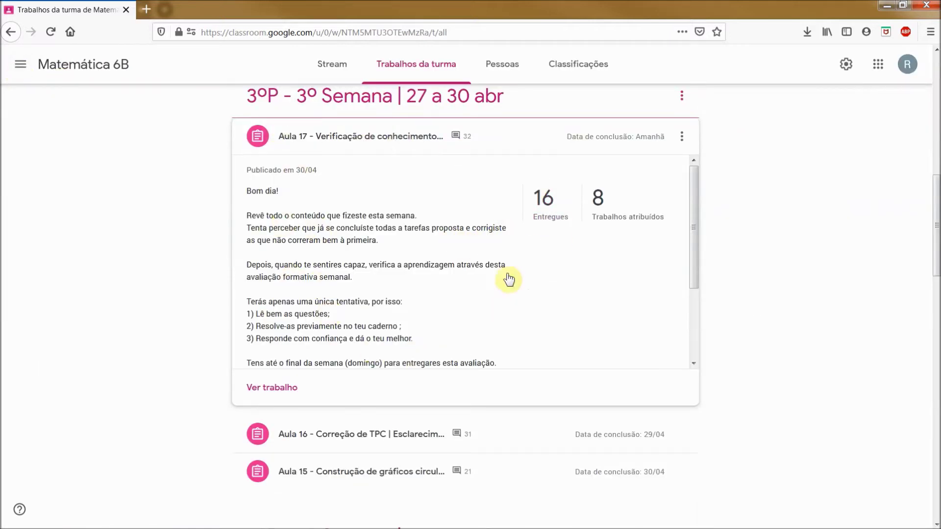
View the students' submitted work for Aula 17, and read through the assignment's instructions and class comments
left_click(555, 215)
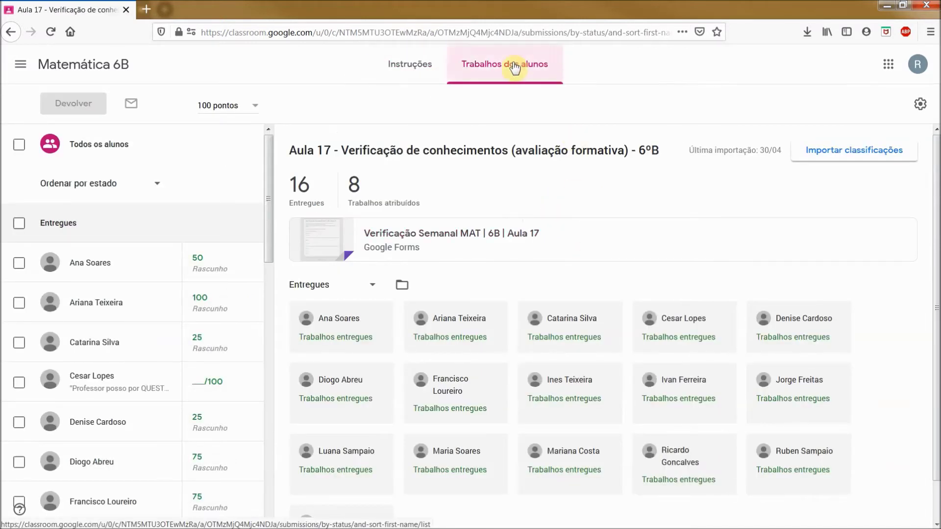
left_click(415, 70)
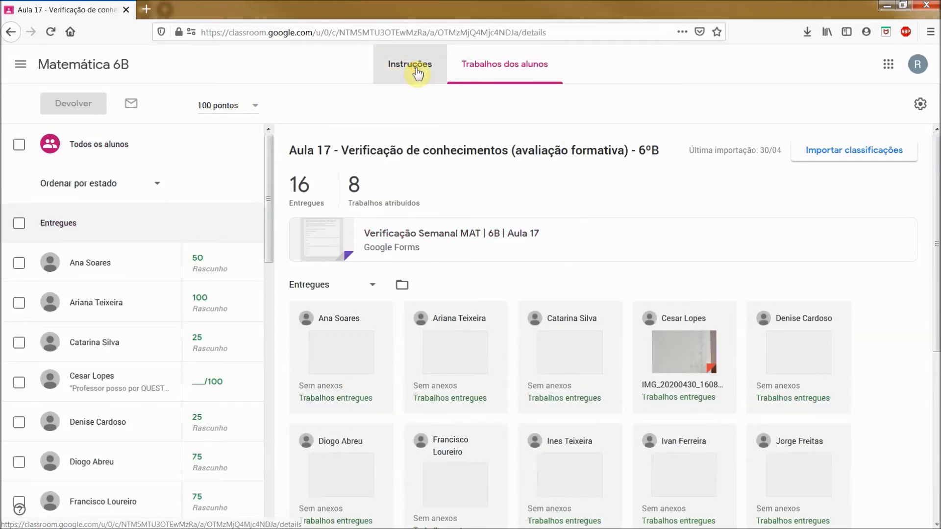
scroll(410, 281, "down", 15)
scroll(409, 280, "down", 10)
scroll(410, 280, "up", 9)
scroll(410, 281, "up", 17)
scroll(409, 281, "down", 19)
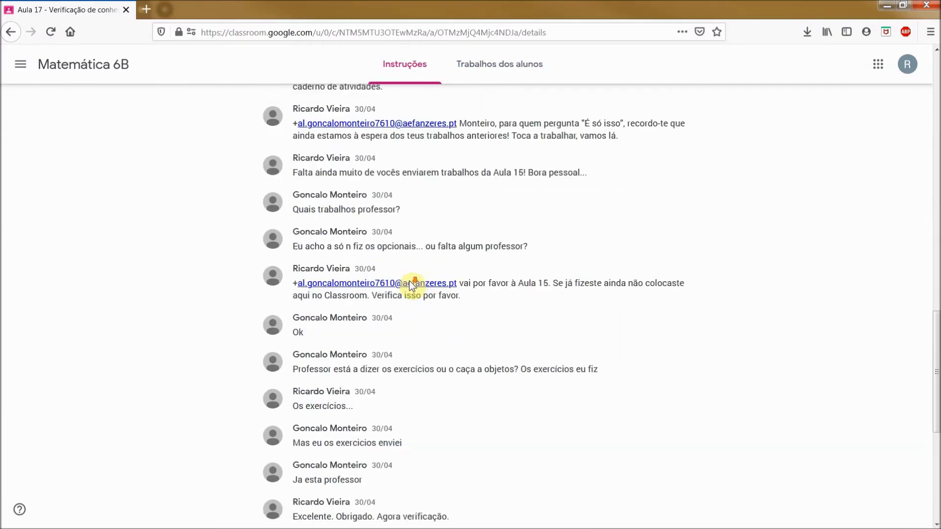
Import the quiz grades into the Aula 17 student work and look through the students' draft grades
scroll(412, 284, "down", 6)
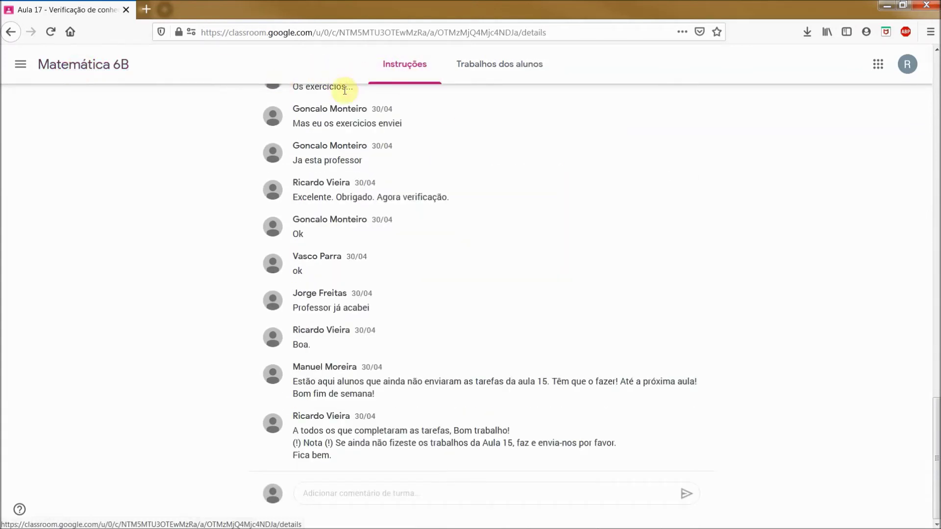
scroll(382, 317, "up", 20)
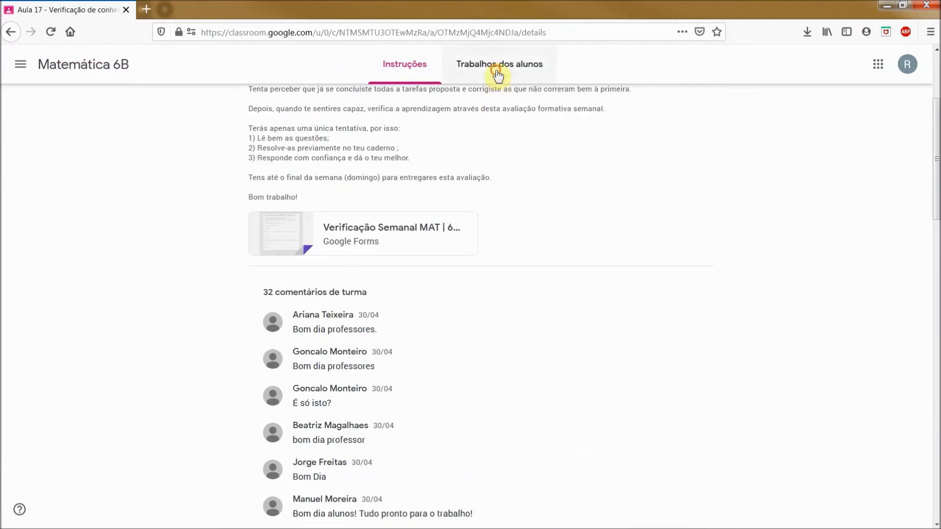
left_click(497, 75)
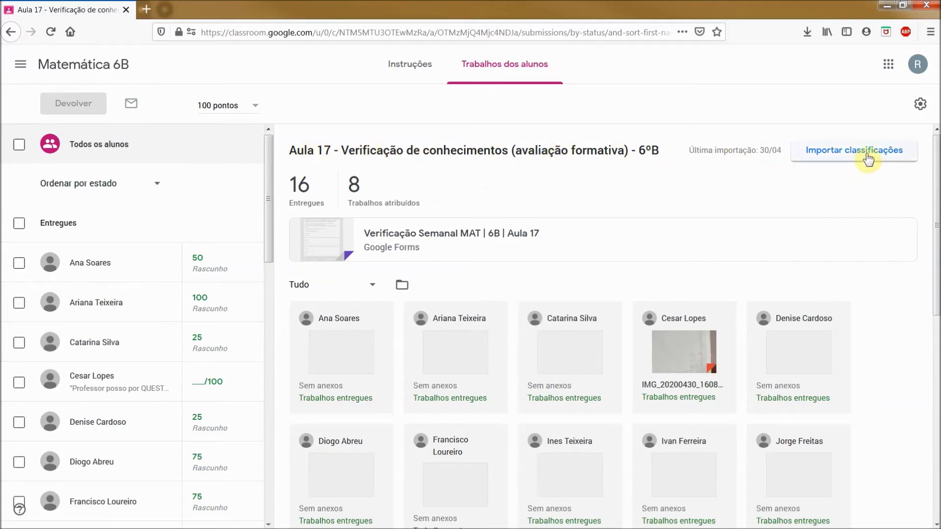
left_click(839, 155)
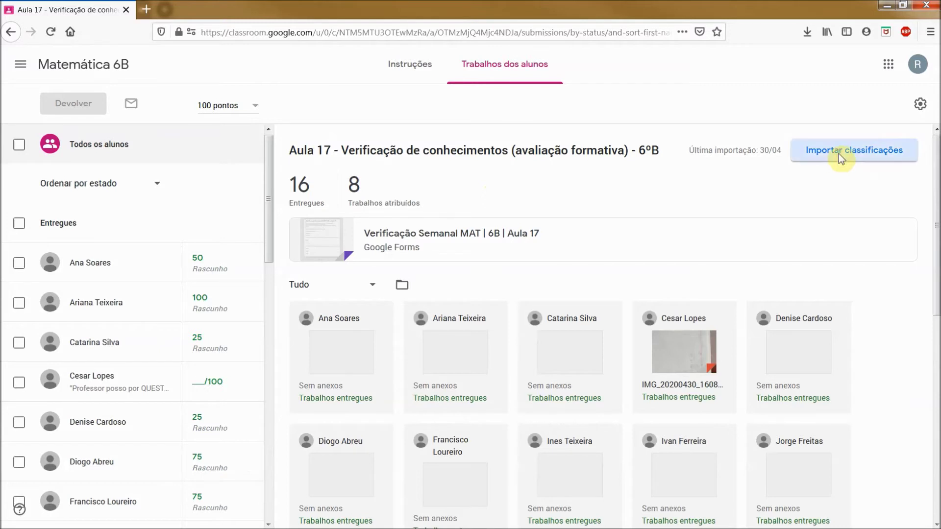
left_click(622, 327)
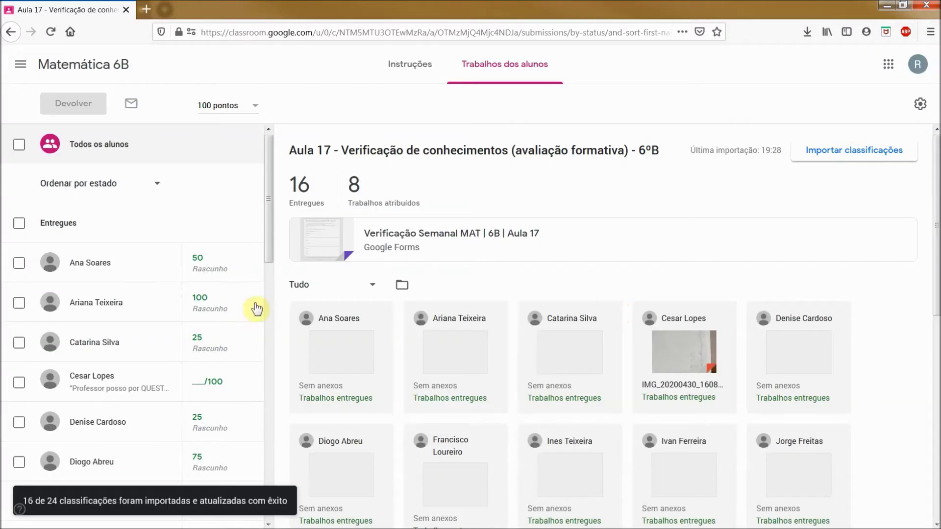
scroll(227, 260, "down", 8)
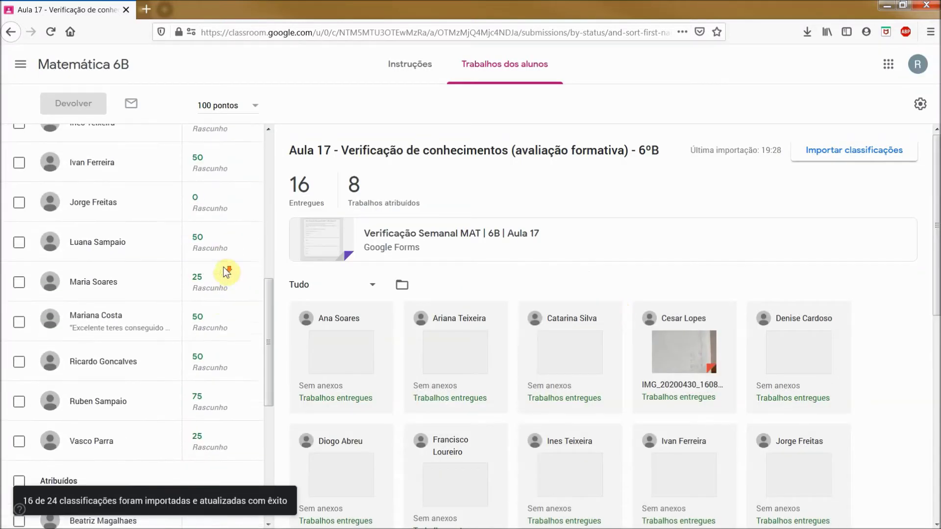
scroll(226, 272, "down", 1)
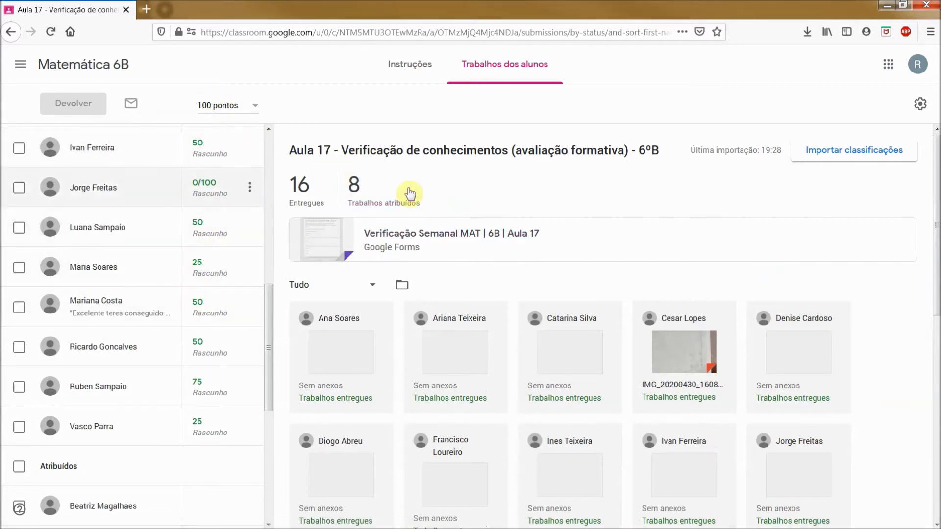
Open the attached form "Verificação Semanal MAT | 6B | Aula 17" in edit mode and look over its questions
left_click(459, 236)
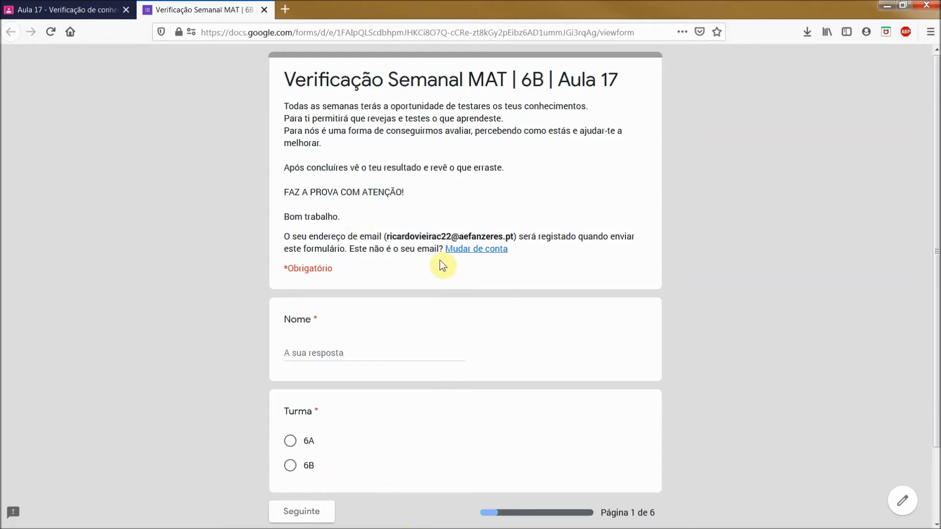
left_click(908, 511)
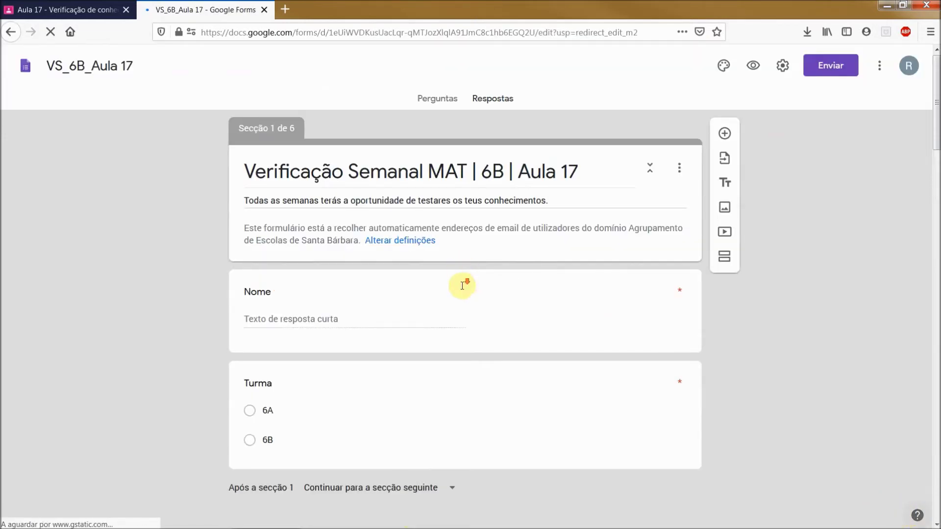
scroll(460, 313, "down", 6)
scroll(456, 324, "down", 20)
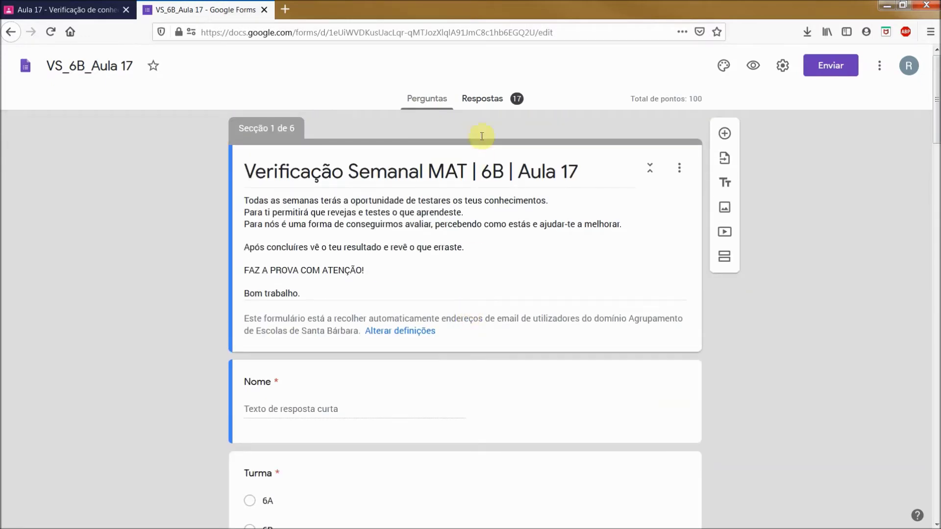
View the form's response summary, examining the score statistics, frequently missed questions and table of grades
left_click(485, 105)
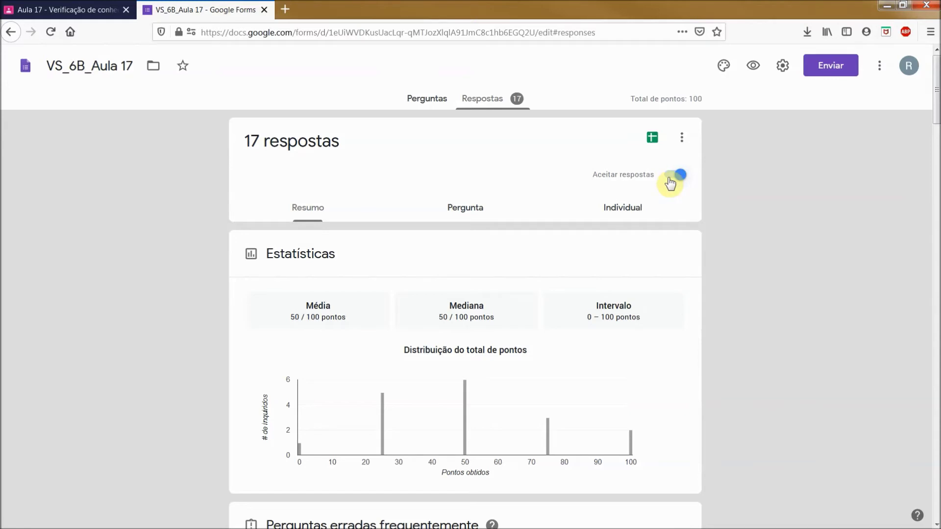
scroll(655, 280, "down", 5)
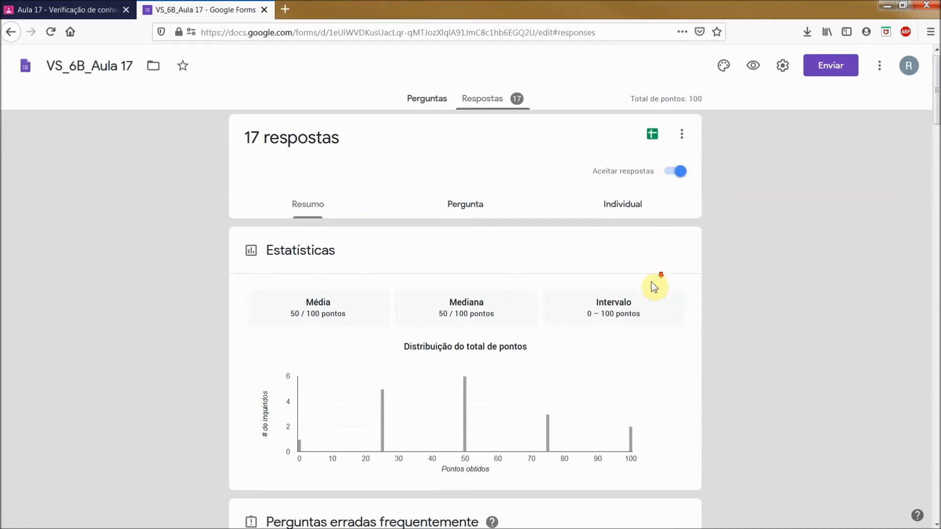
scroll(654, 287, "up", 6)
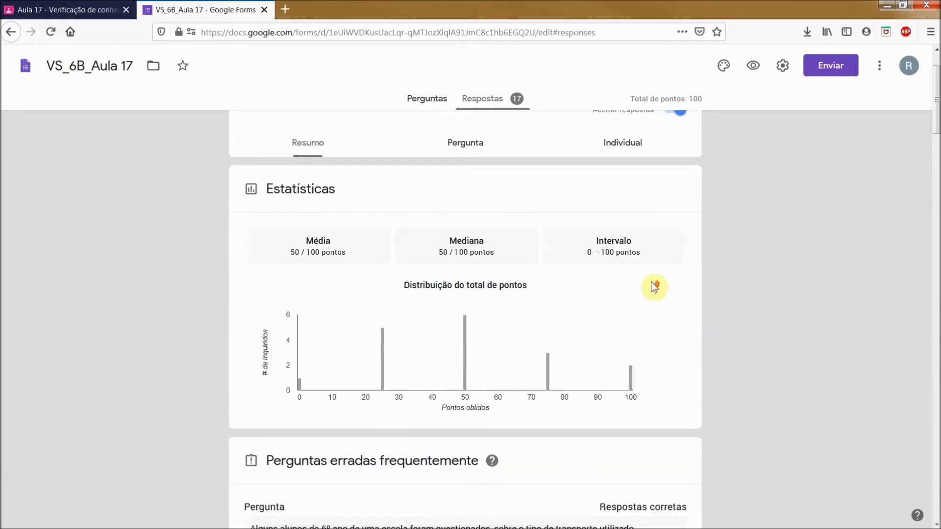
scroll(498, 414, "down", 7)
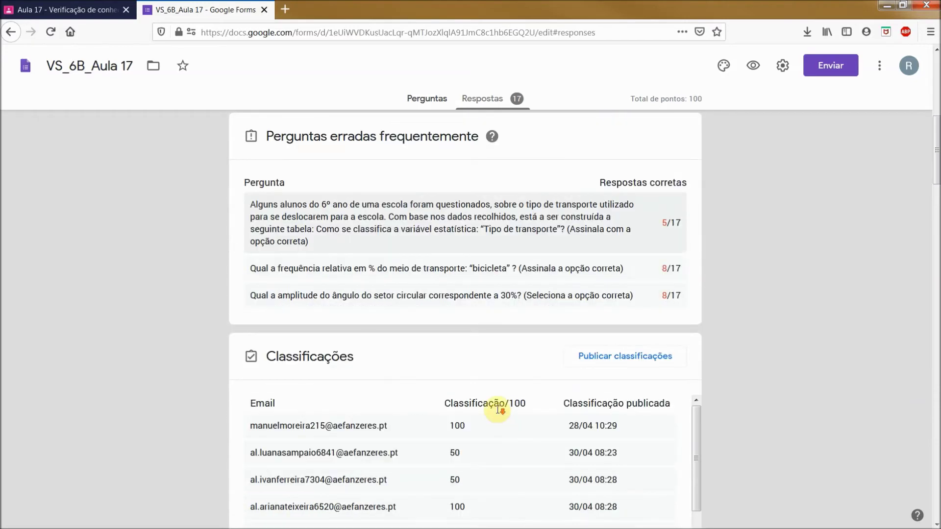
scroll(383, 212, "down", 1)
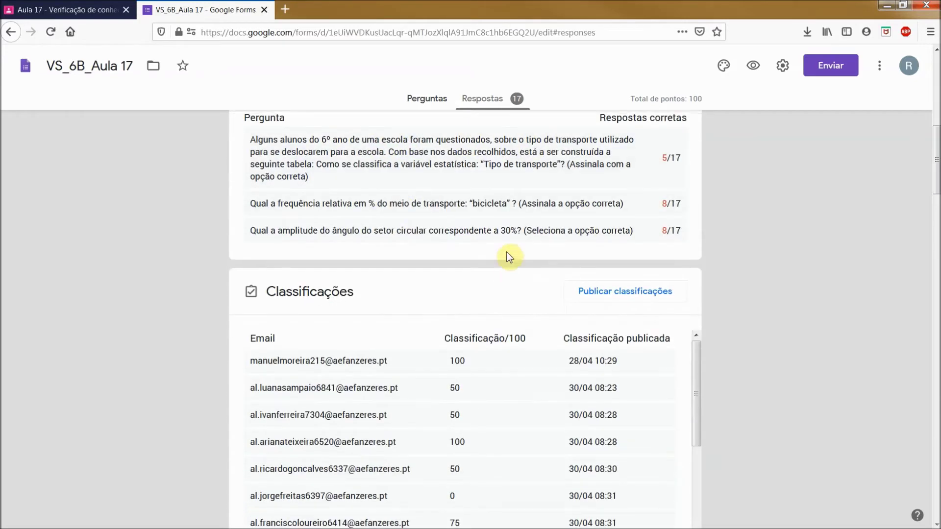
scroll(507, 279, "up", 2)
scroll(507, 243, "down", 1)
Look through the class chart, per-question answer charts and student suggestions, and close the form to return to the Aula 17 submissions
scroll(507, 241, "down", 15)
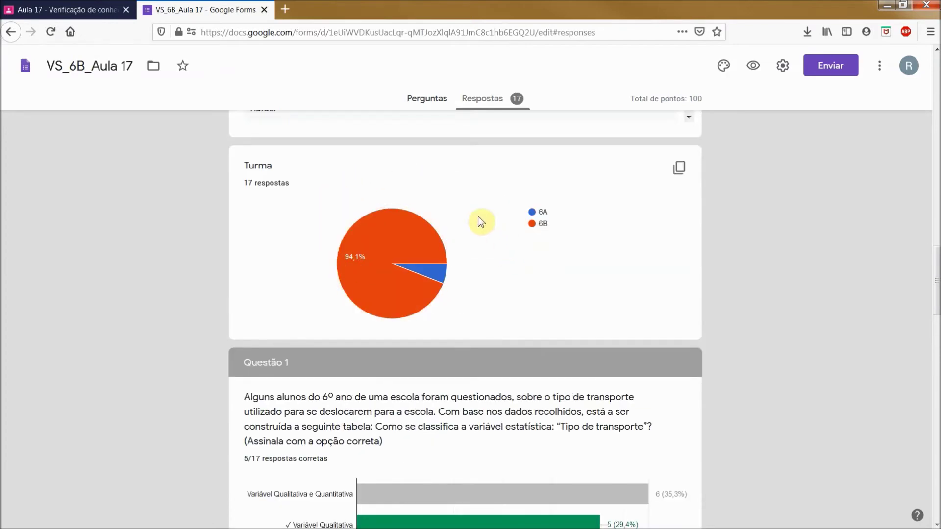
scroll(506, 242, "down", 1)
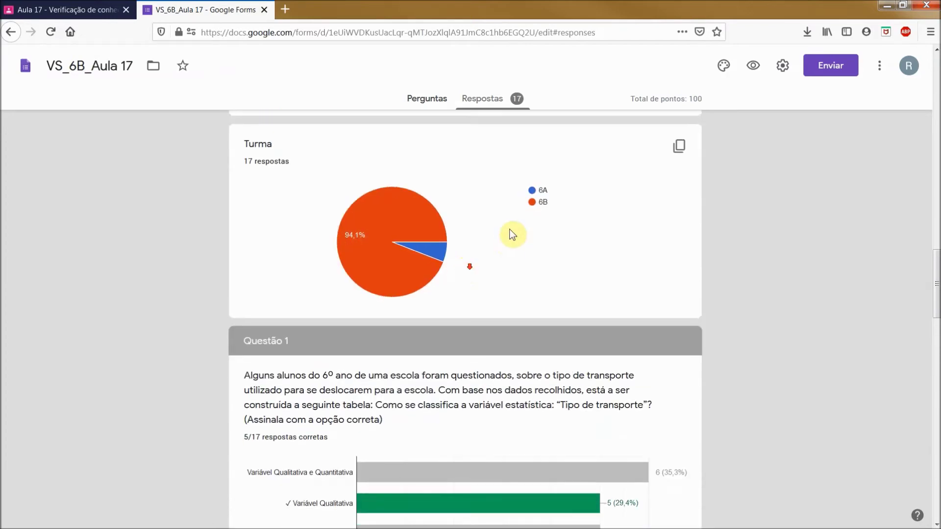
scroll(529, 273, "down", 2)
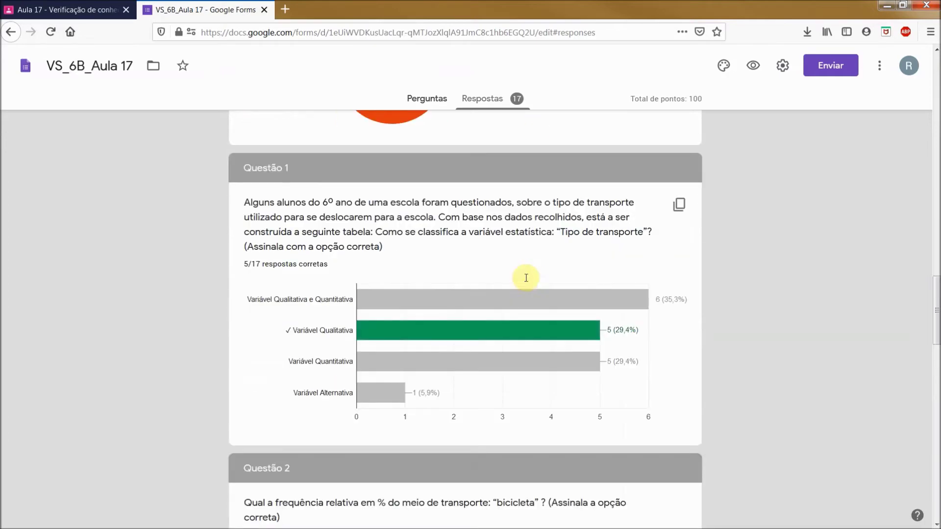
scroll(375, 393, "down", 8)
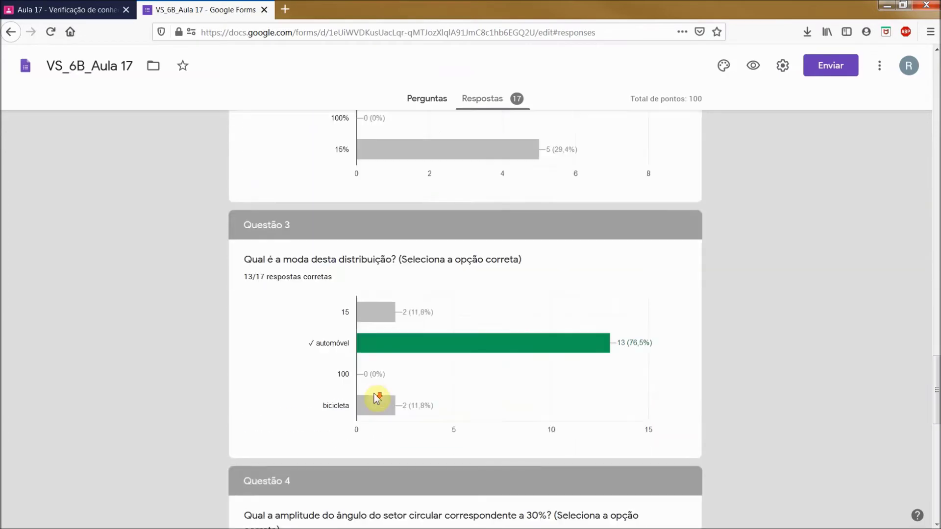
scroll(377, 398, "down", 10)
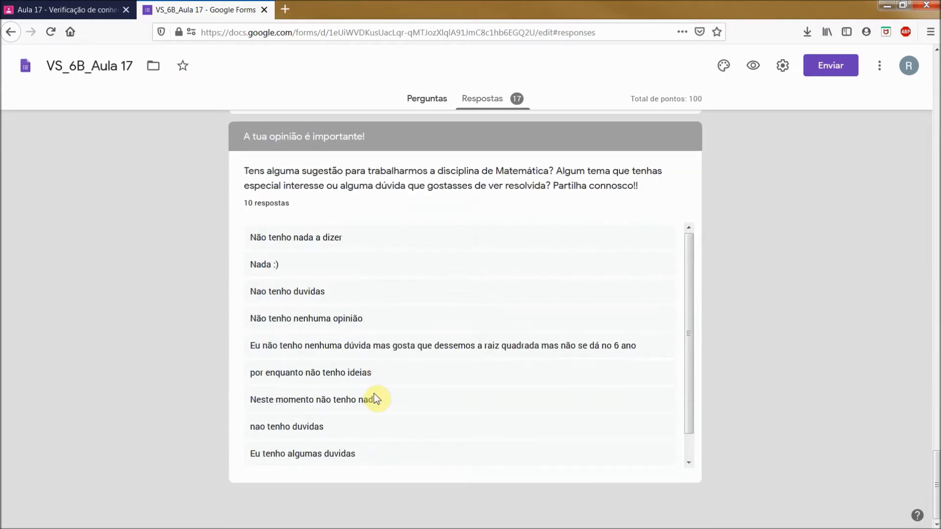
scroll(376, 398, "up", 20)
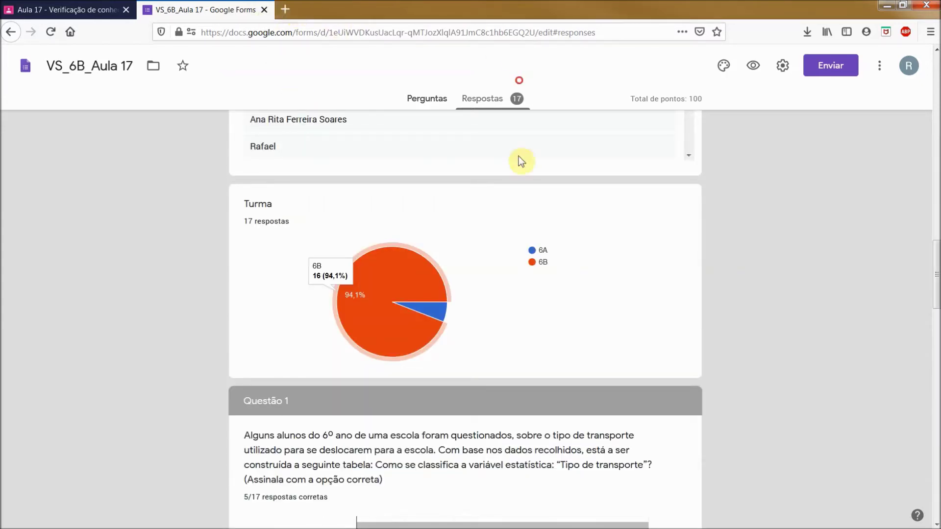
left_click(266, 10)
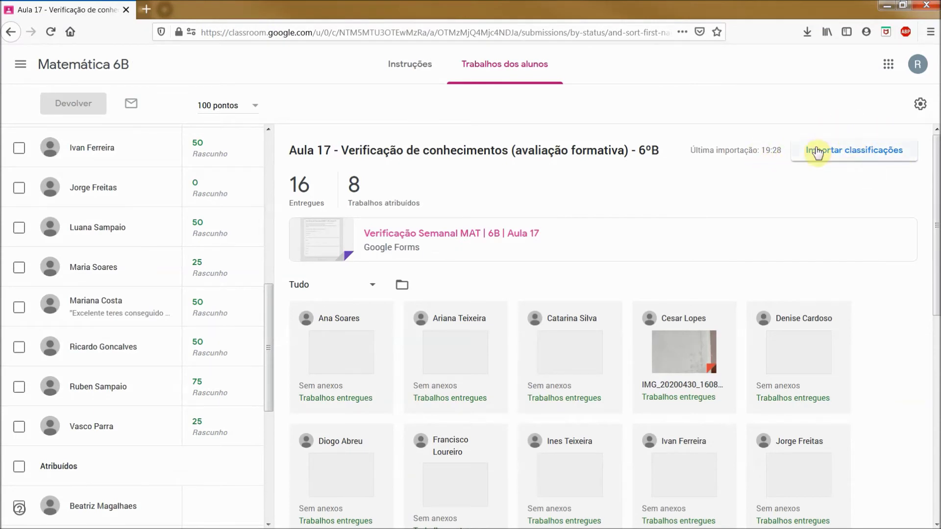
scroll(264, 291, "up", 10)
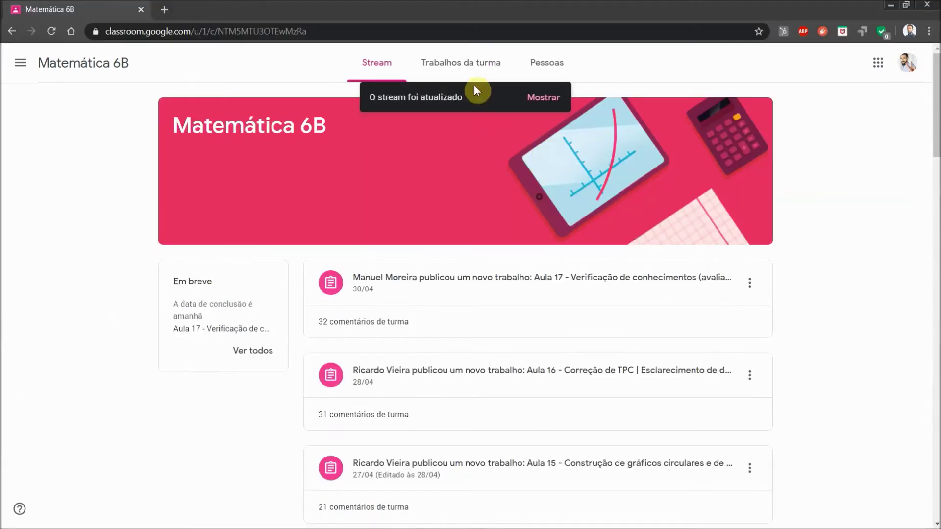
From the student's classwork list, expand Aula 17 under "3ºP - 3º Semana | 27 a 30 abr", check its status and open the full assignment
left_click(444, 65)
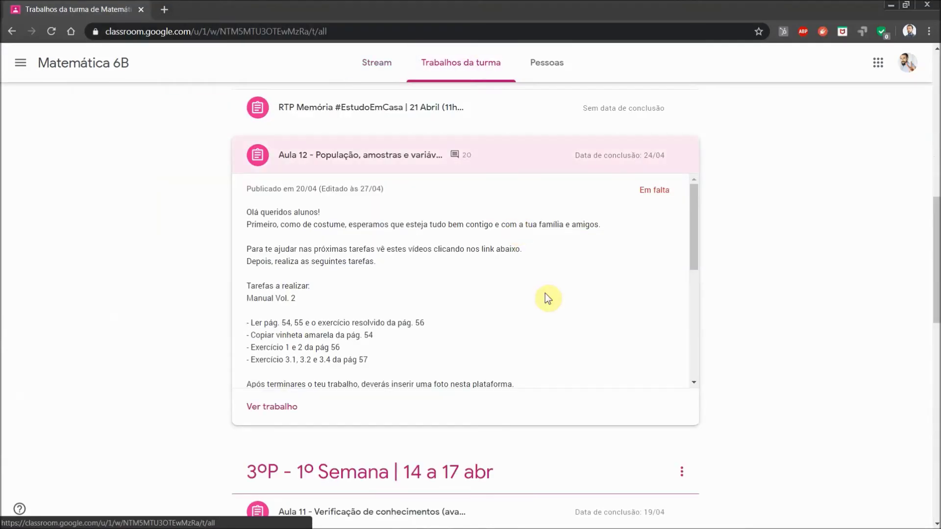
scroll(545, 294, "down", 5)
scroll(536, 252, "up", 5)
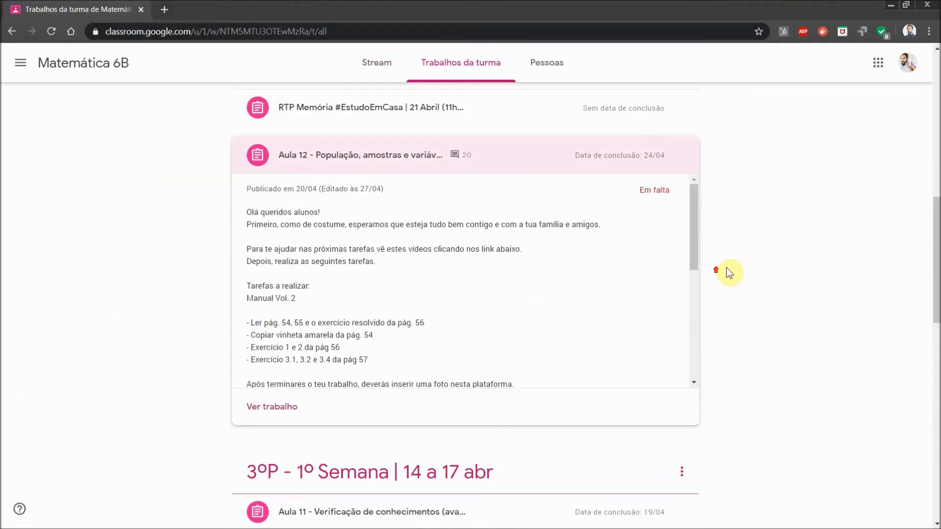
scroll(726, 267, "up", 8)
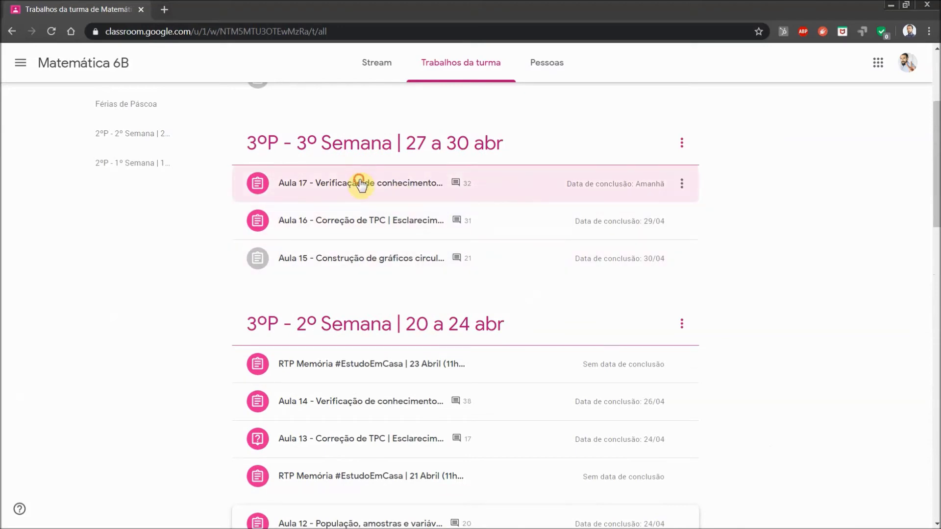
left_click(360, 185)
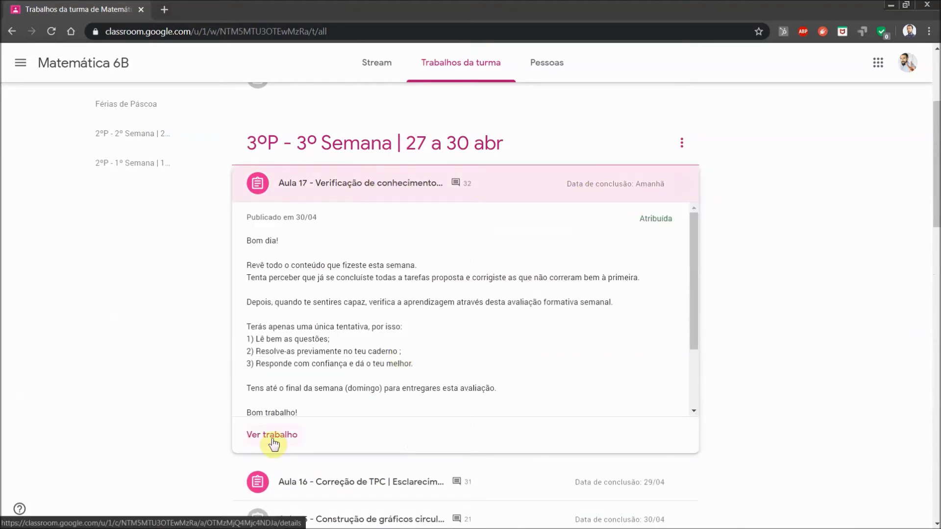
double_click(656, 219)
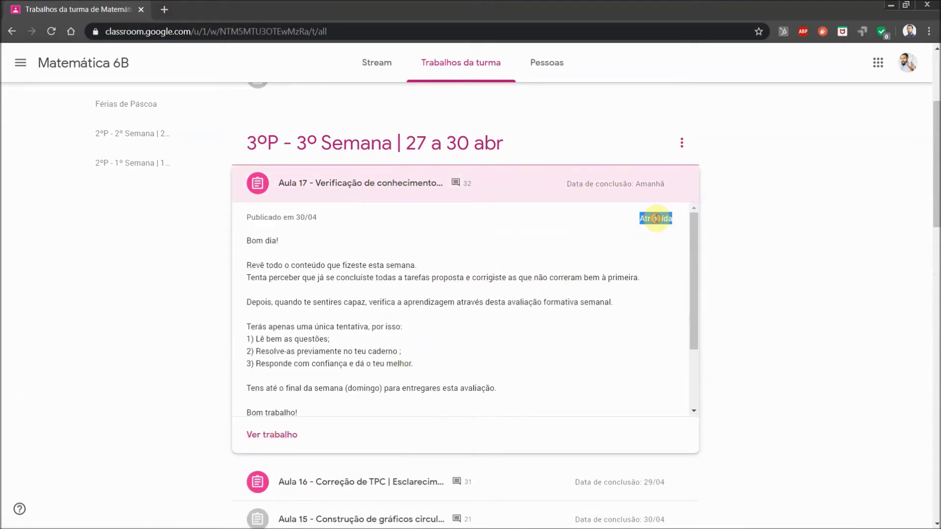
left_click(293, 435)
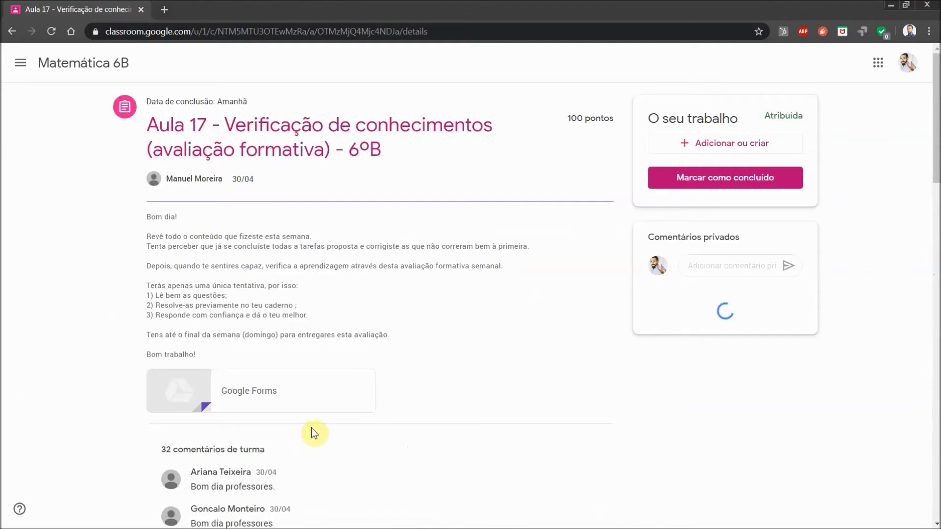
Read the Aula 17 instructions as a student, open the attached Google Forms file, and return to the assignment page
left_click_drag(211, 274, 417, 344)
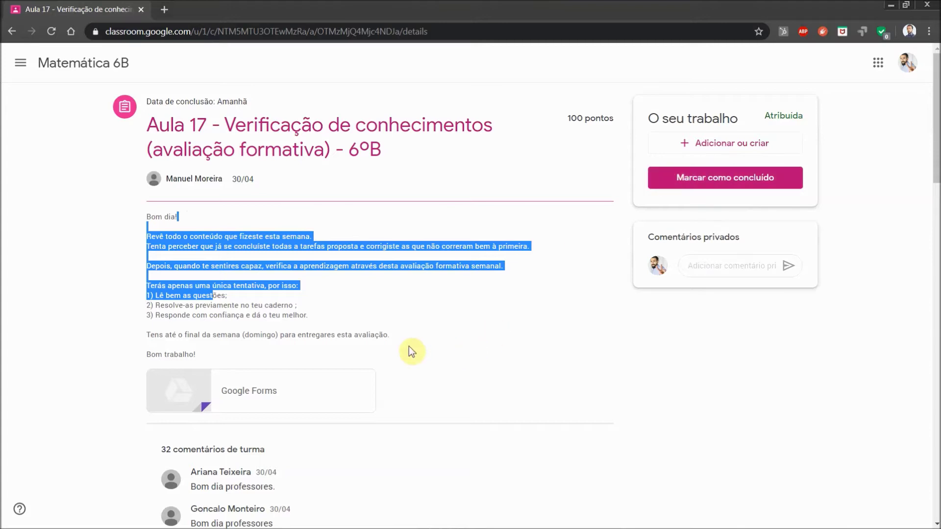
left_click(329, 301)
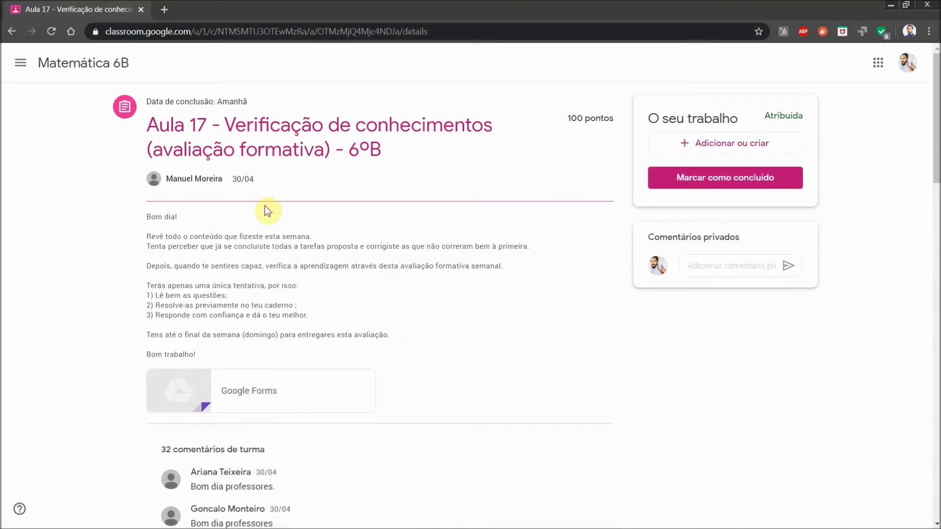
left_click_drag(147, 235, 332, 272)
left_click(329, 274)
left_click_drag(165, 260, 225, 267)
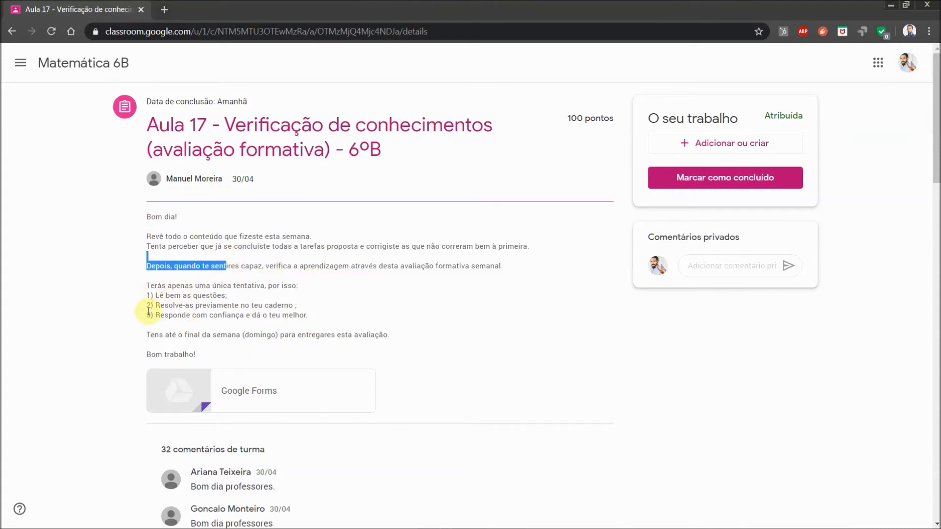
left_click(146, 331)
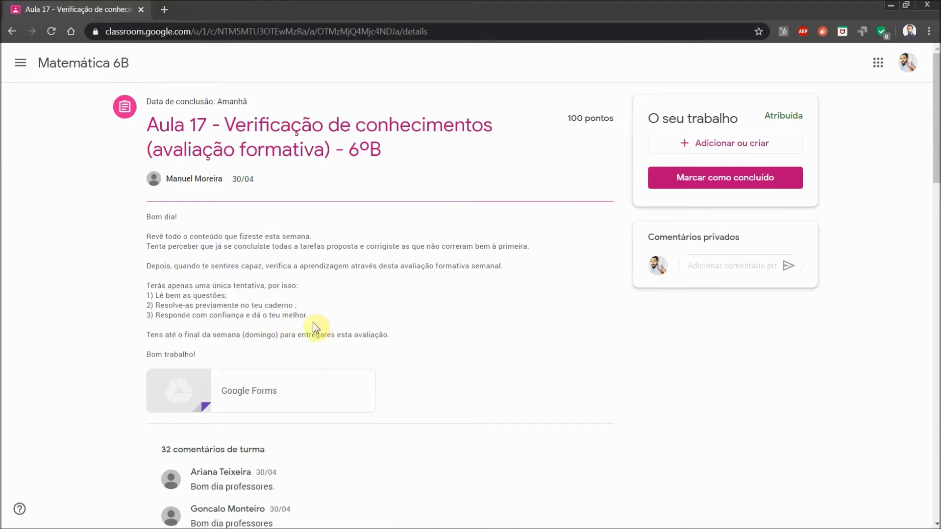
left_click(267, 405)
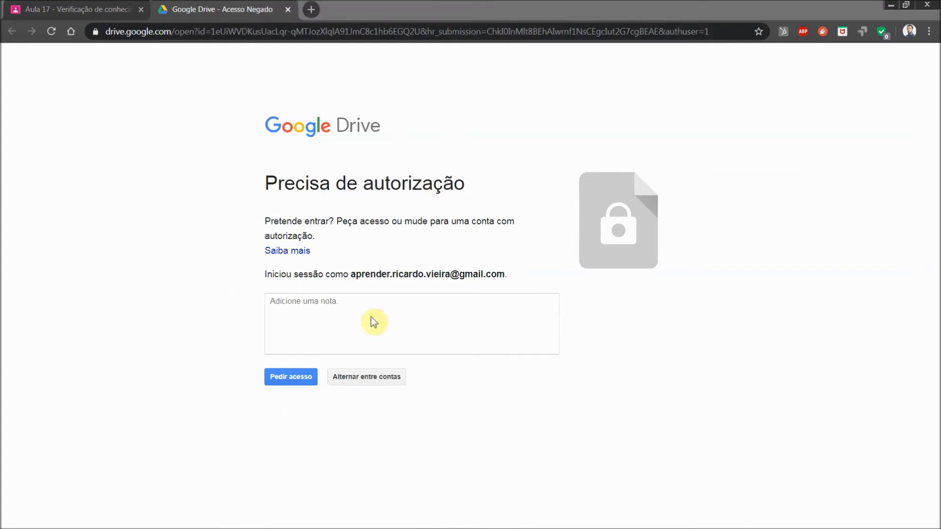
left_click(79, 9)
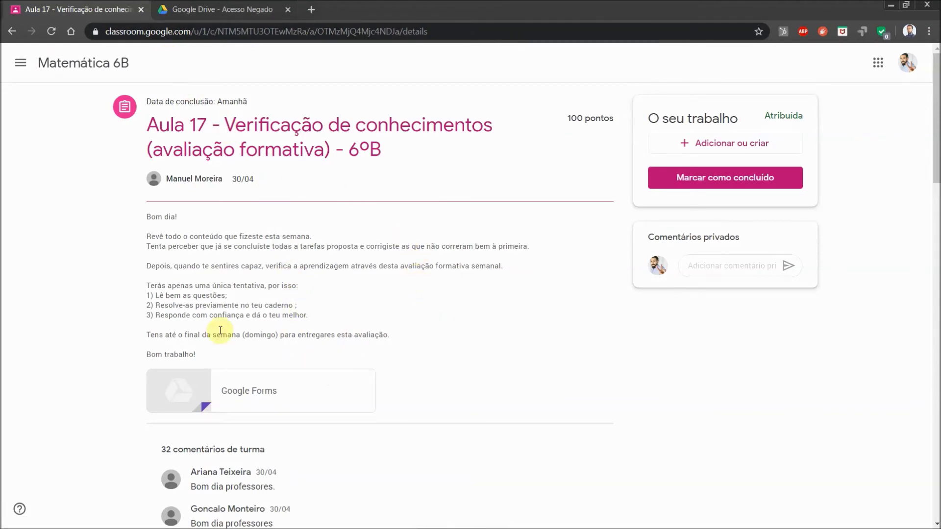
From the teacher's Aula 17 page, open the attached quiz form and complete its first section with name "Teste" and class 6B
key("alt+Tab")
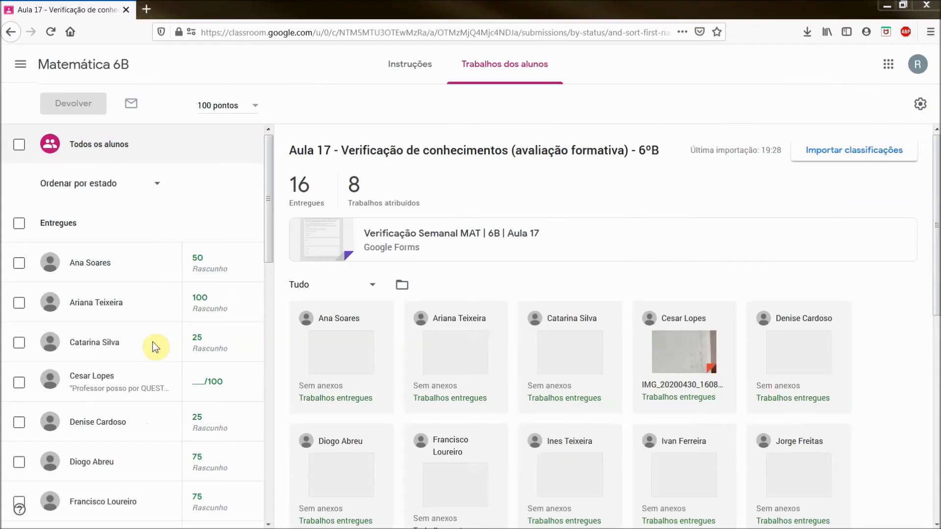
left_click(429, 250)
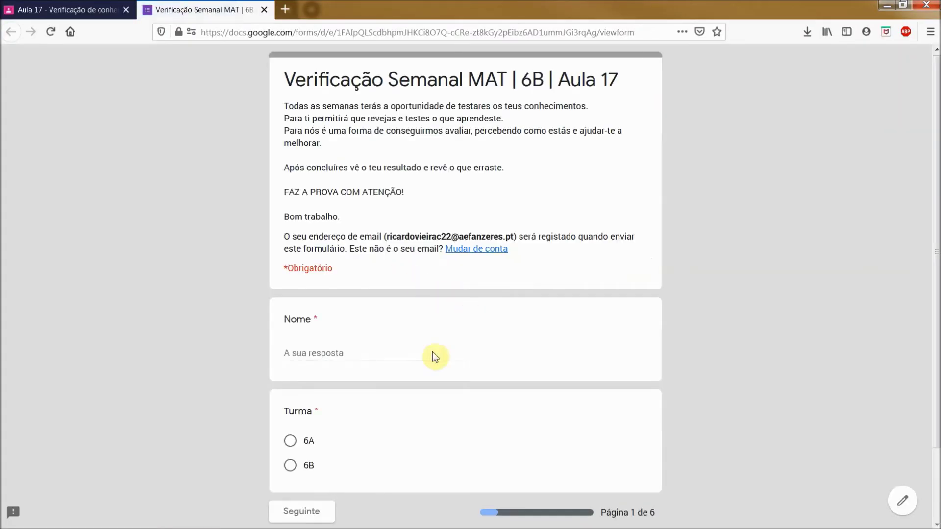
left_click(330, 355)
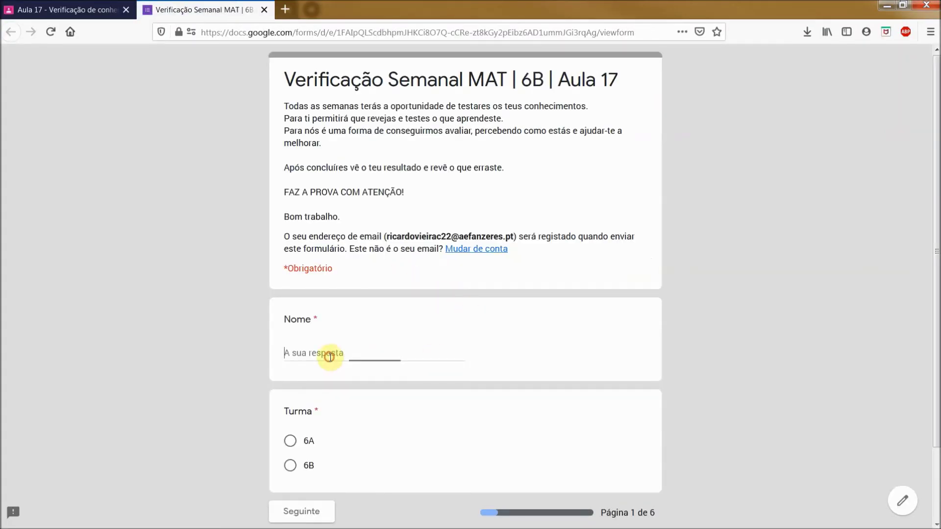
type("Teste")
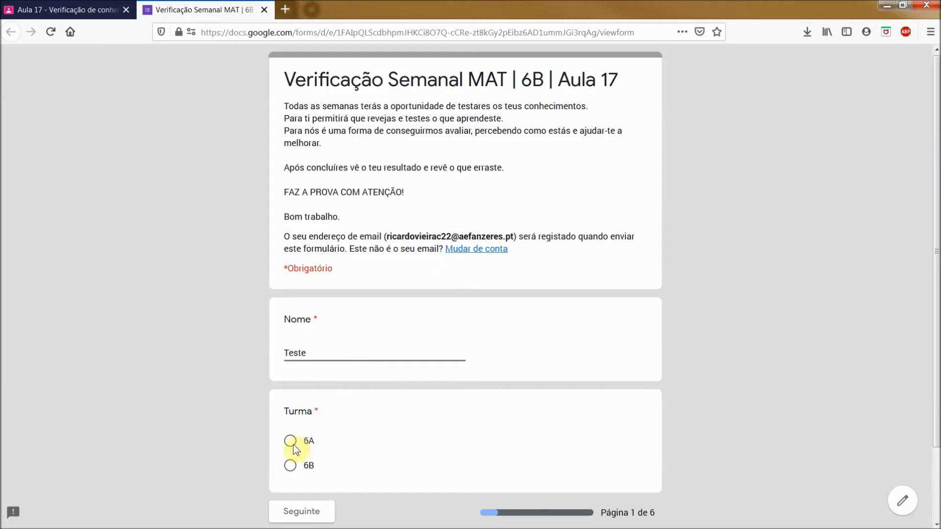
left_click(290, 465)
left_click(310, 517)
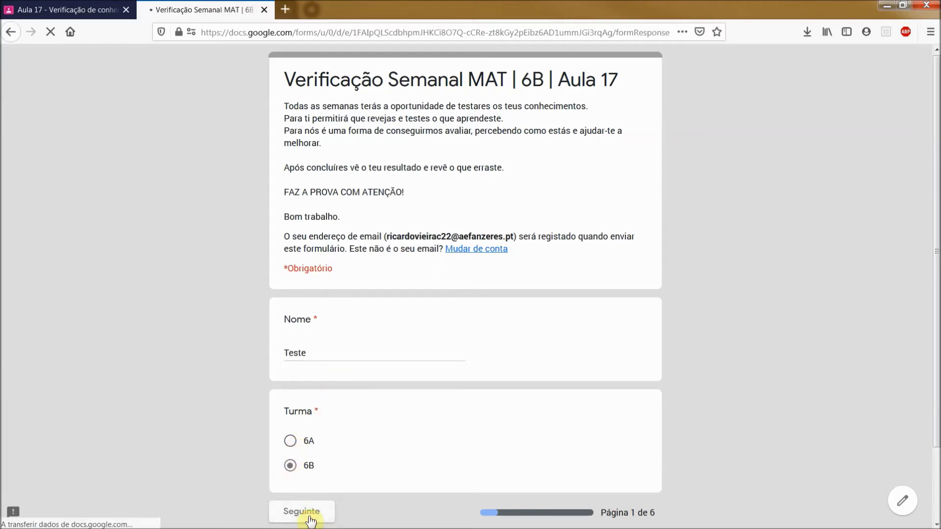
Answer question 1 with "Variável Qualitativa" and question 2 with "100%", advancing to question 3
scroll(318, 466, "down", 2)
scroll(337, 392, "up", 1)
left_click(290, 412)
left_click(369, 509)
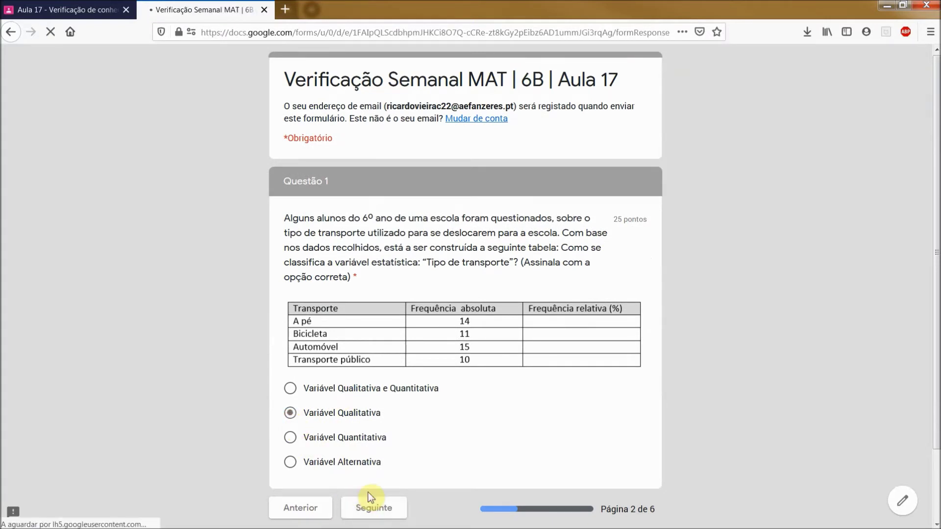
left_click(292, 393)
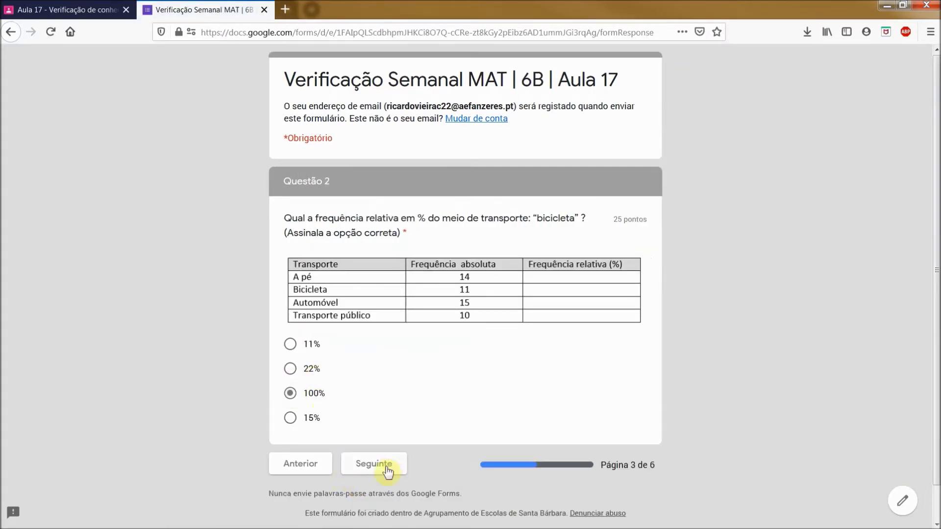
left_click(375, 464)
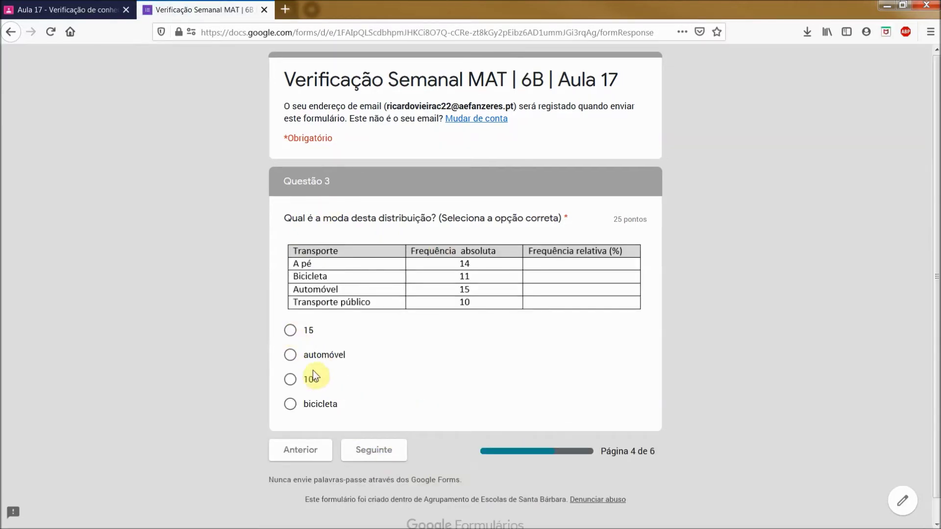
Answer question 3 with "automóvel" and question 4 with "30º", advancing to the final section
left_click(294, 356)
left_click(374, 449)
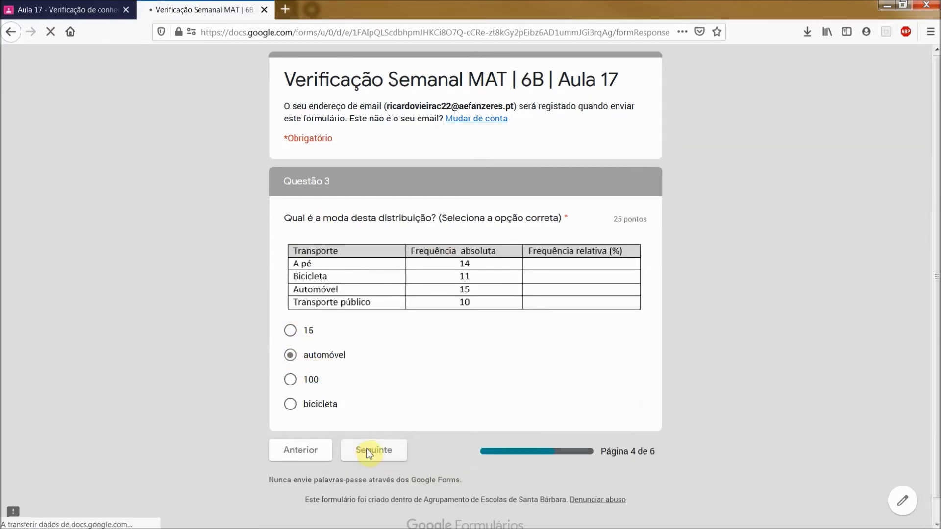
left_click(291, 439)
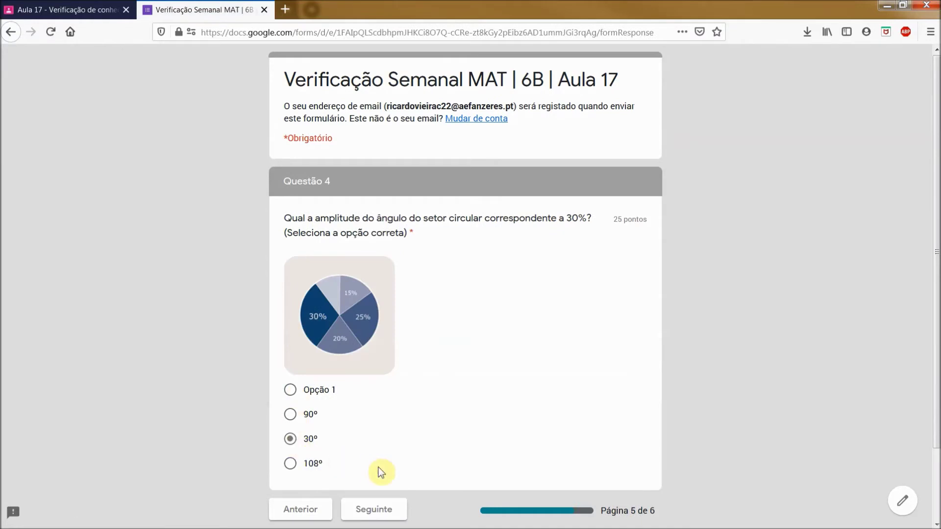
scroll(380, 470, "down", 2)
left_click(376, 447)
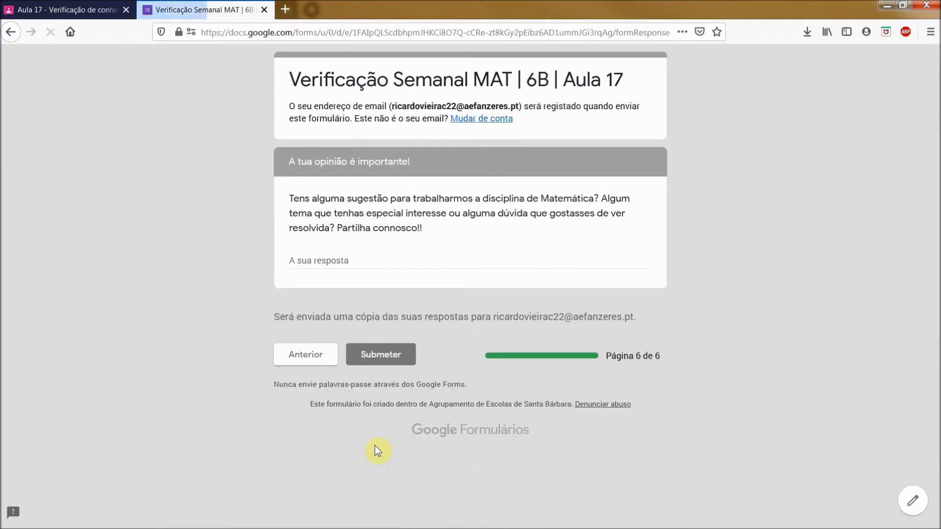
Enter "TESTE" as the suggestion, submit the quiz and open its score page
left_click(357, 257)
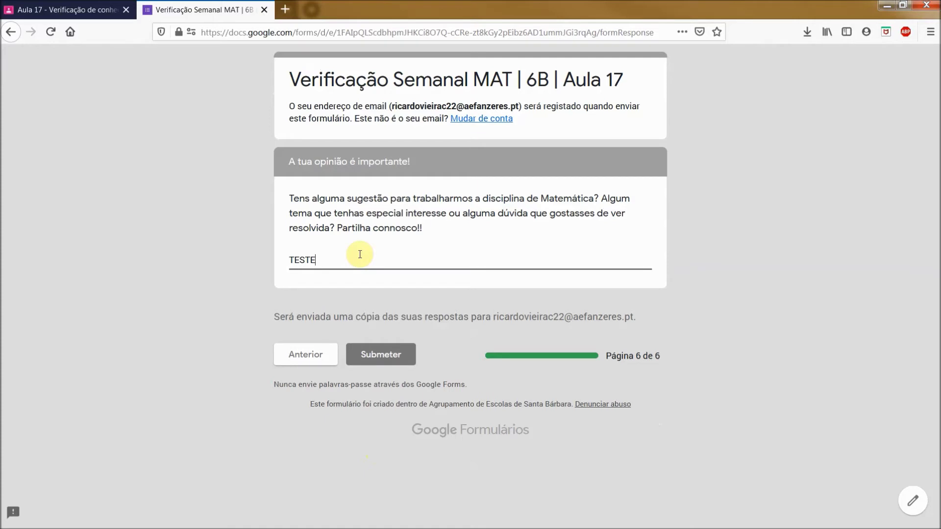
left_click(392, 360)
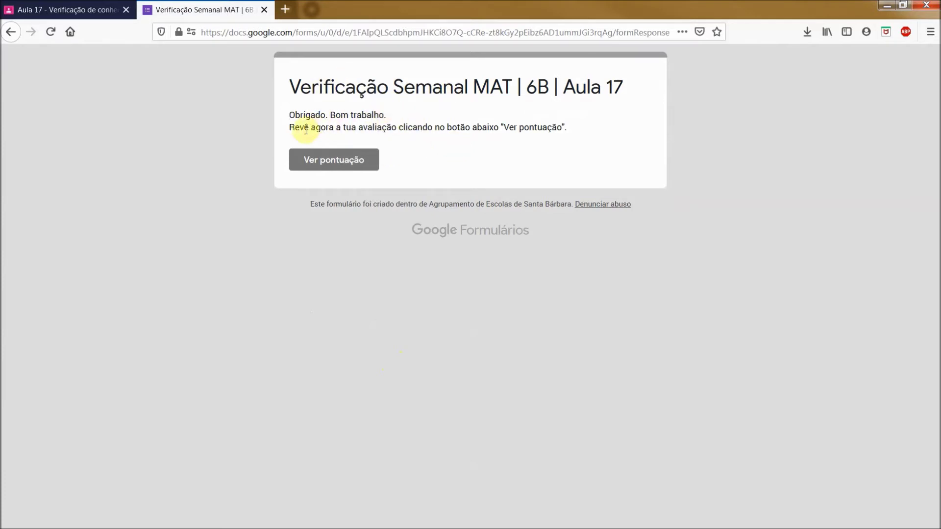
left_click(351, 160)
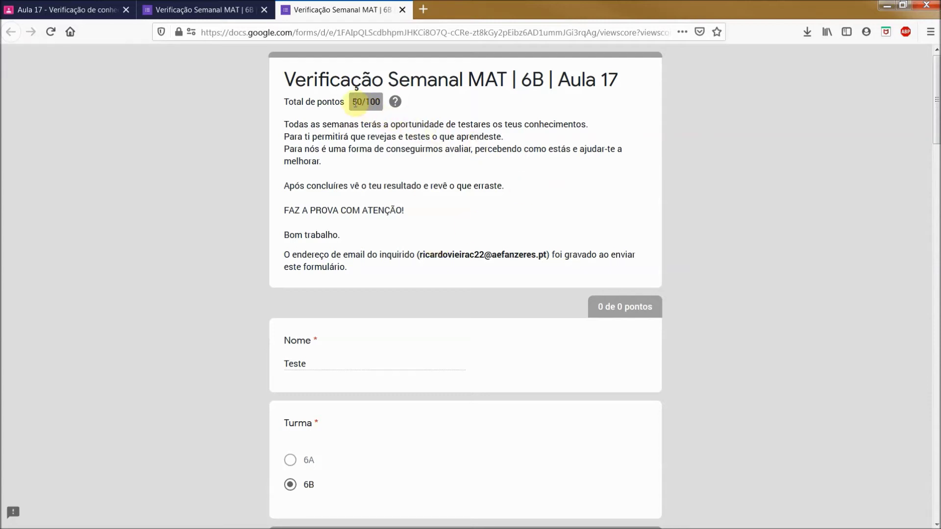
Examine the total score, corrected answers and comments for each question, and close the score page to return to the student's Aula 17 page
left_click_drag(366, 102, 382, 107)
scroll(437, 272, "down", 7)
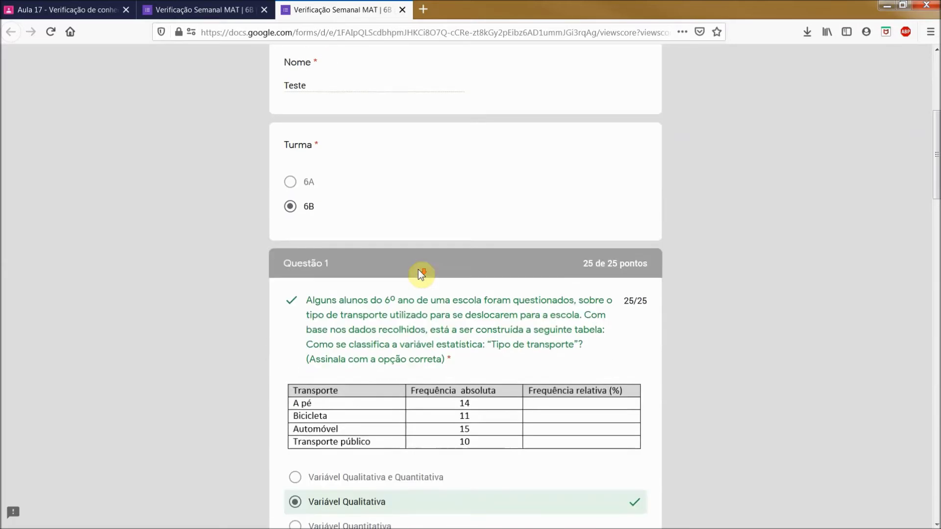
scroll(419, 270, "down", 3)
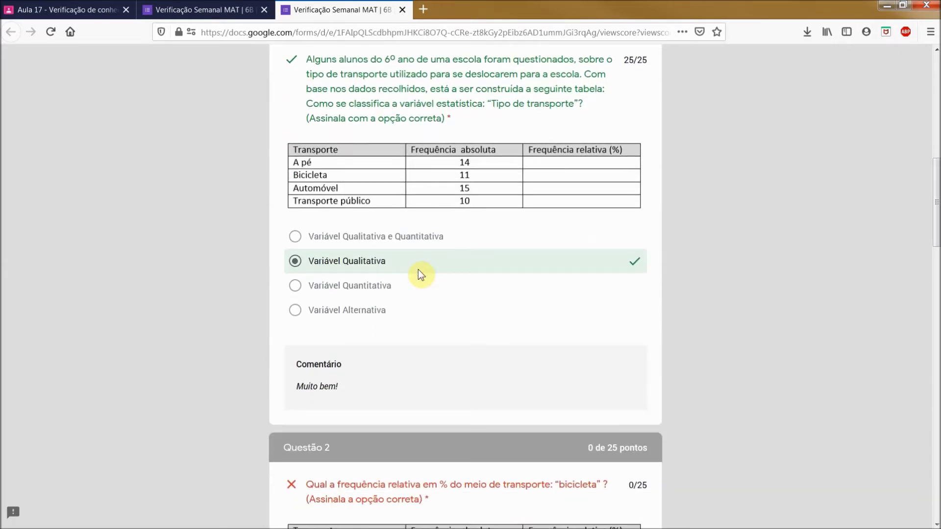
scroll(312, 251, "down", 6)
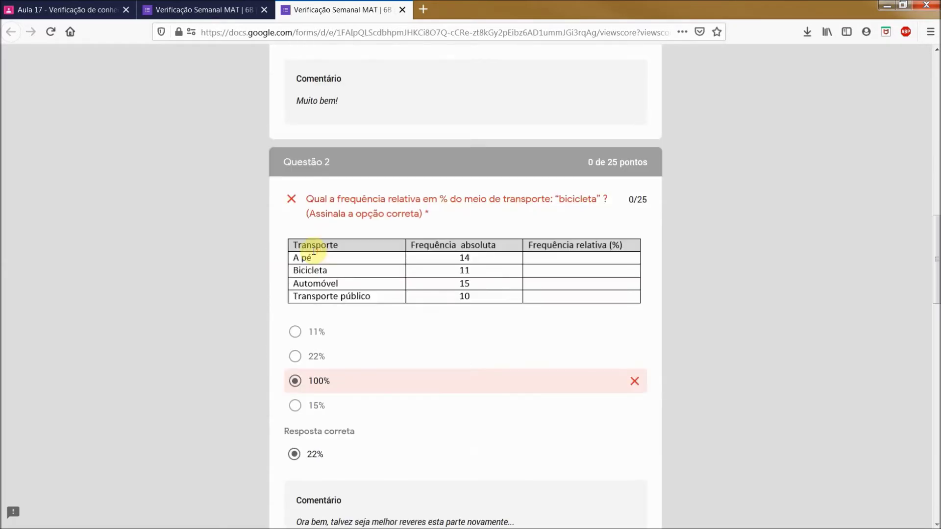
scroll(287, 257, "down", 3)
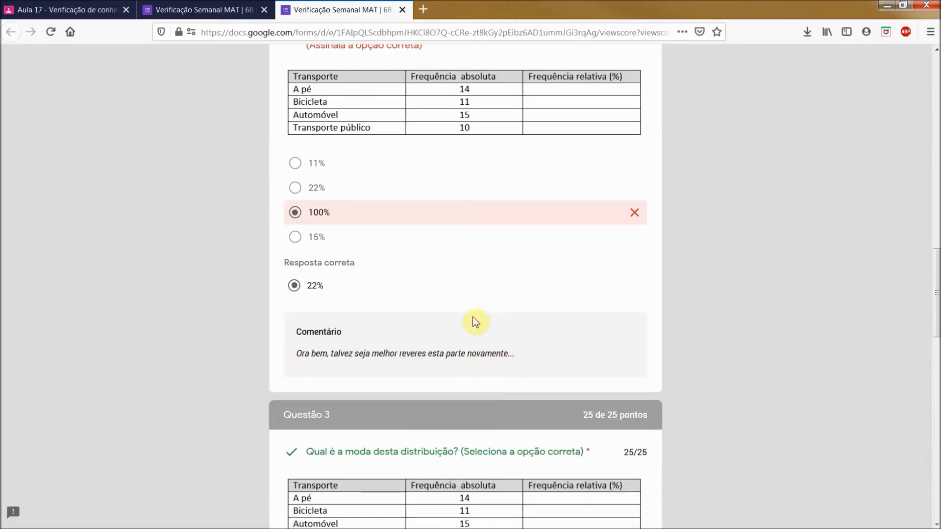
scroll(484, 321, "up", 3)
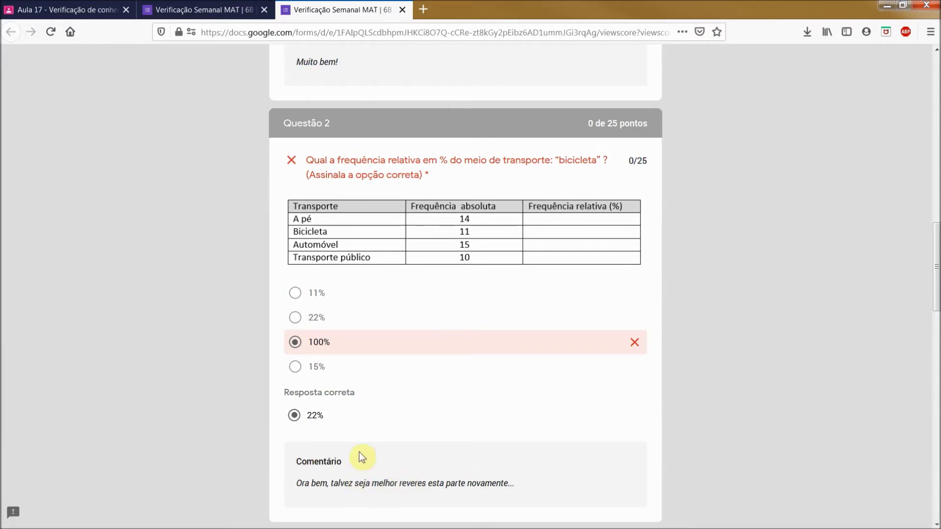
scroll(395, 328, "down", 6)
scroll(396, 327, "down", 12)
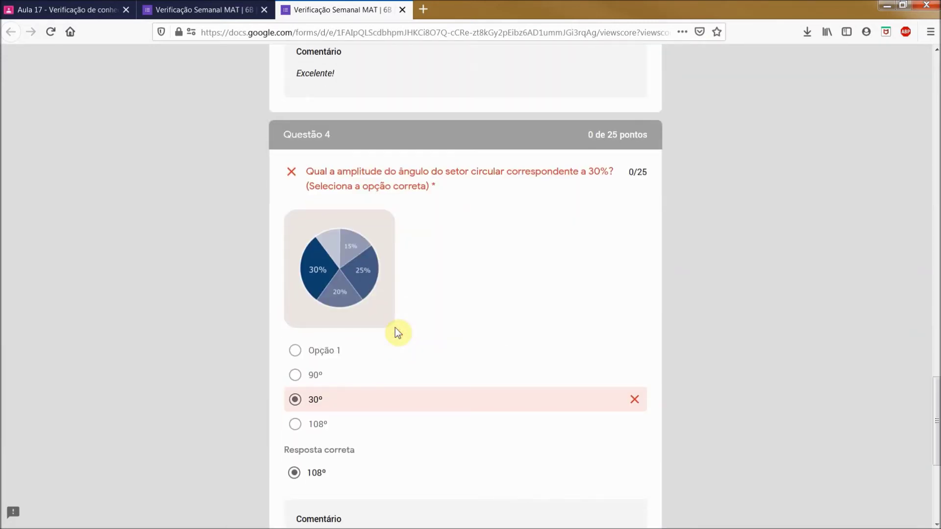
scroll(395, 328, "down", 3)
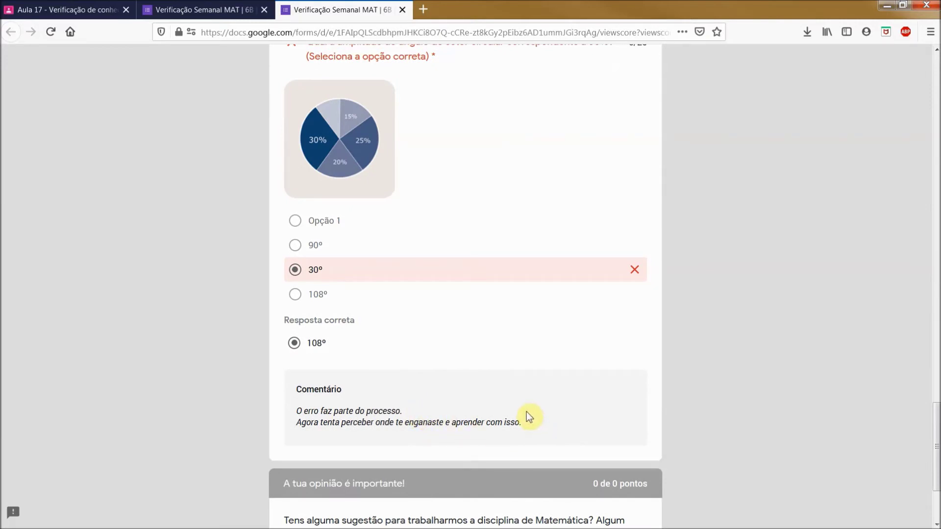
scroll(526, 413, "down", 3)
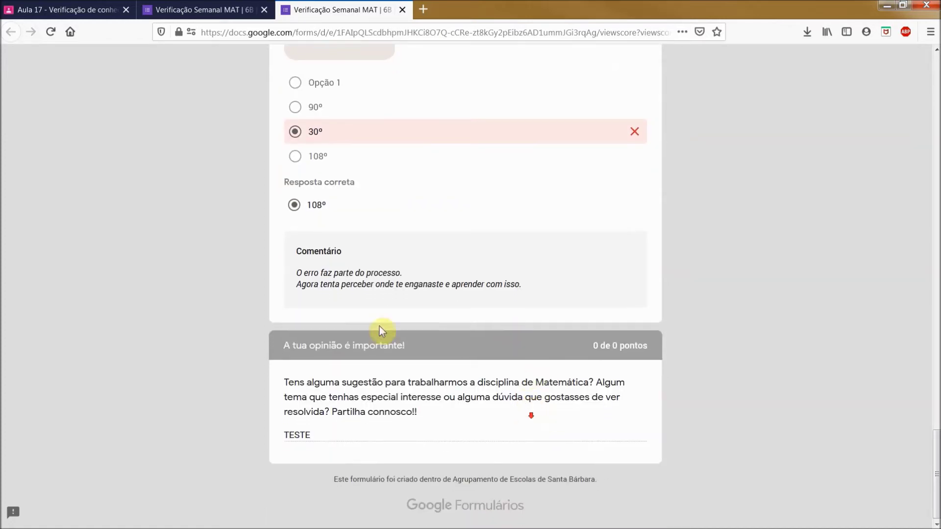
scroll(485, 394, "up", 18)
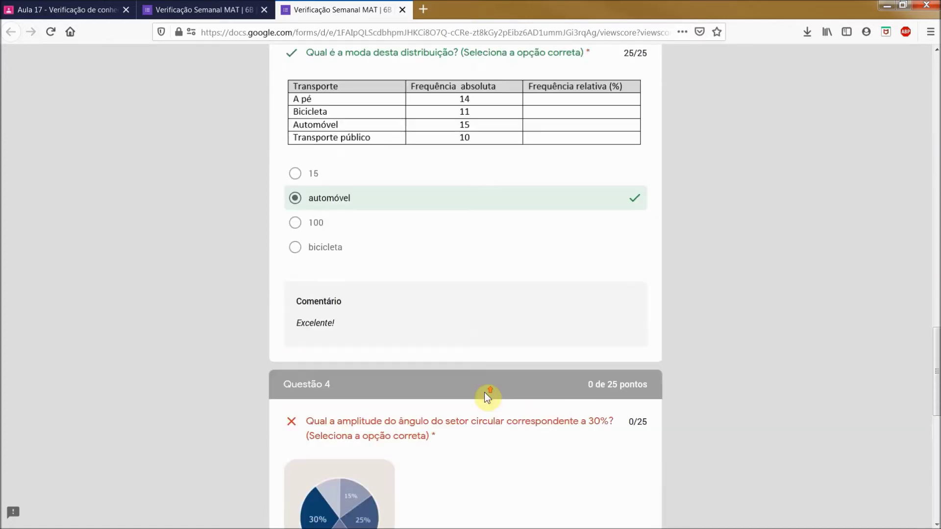
scroll(487, 395, "up", 20)
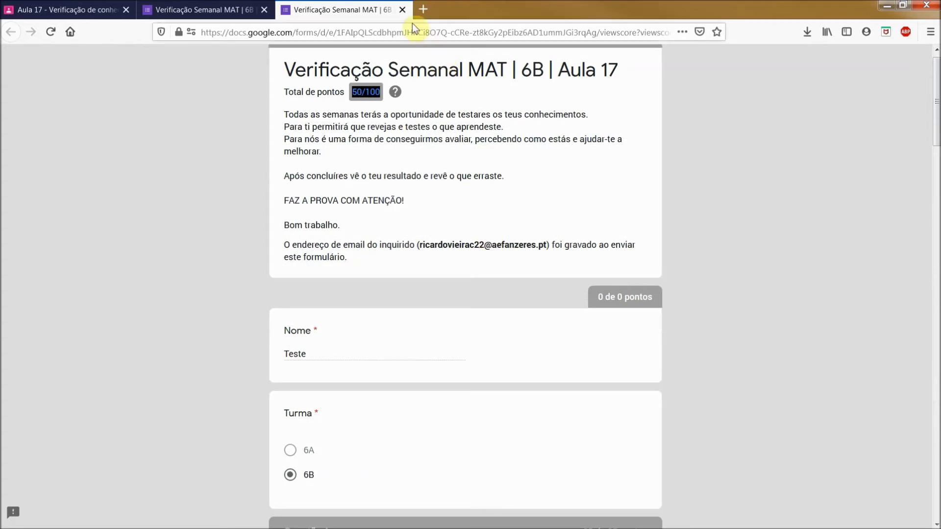
left_click(402, 10)
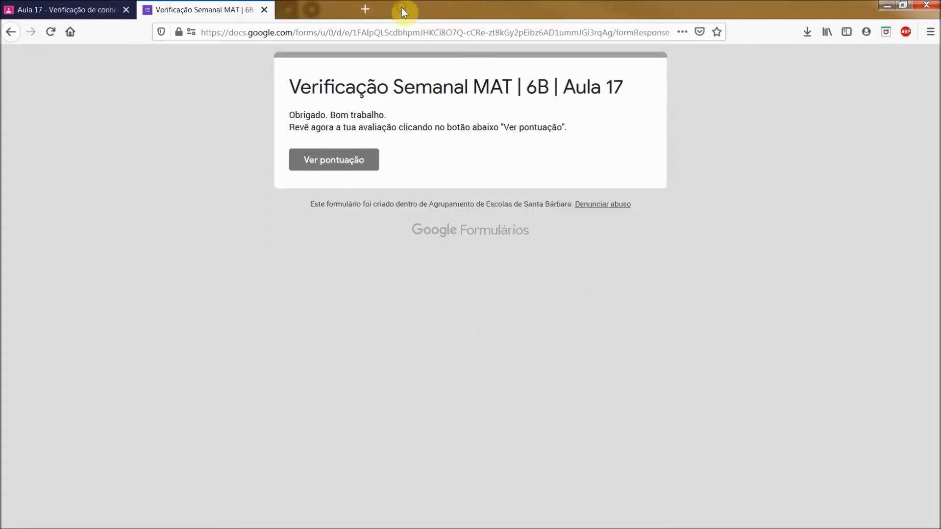
key("alt+F4")
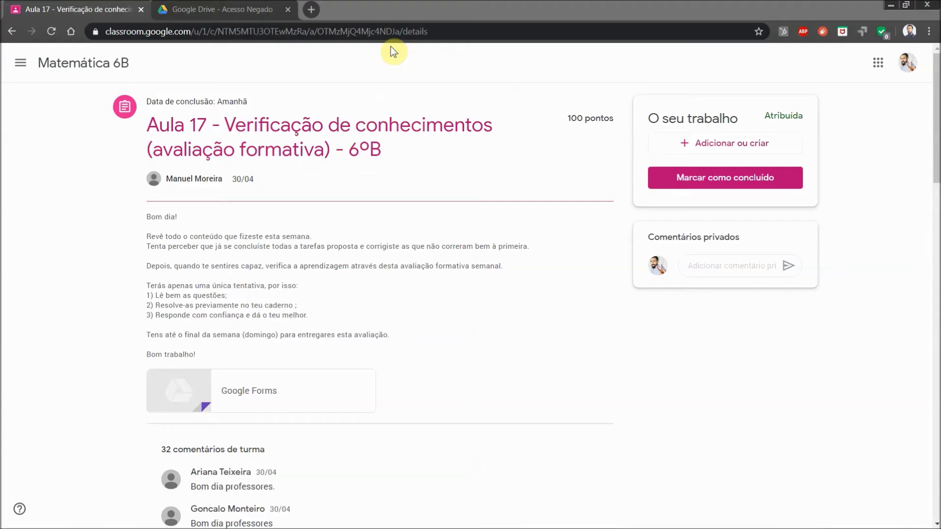
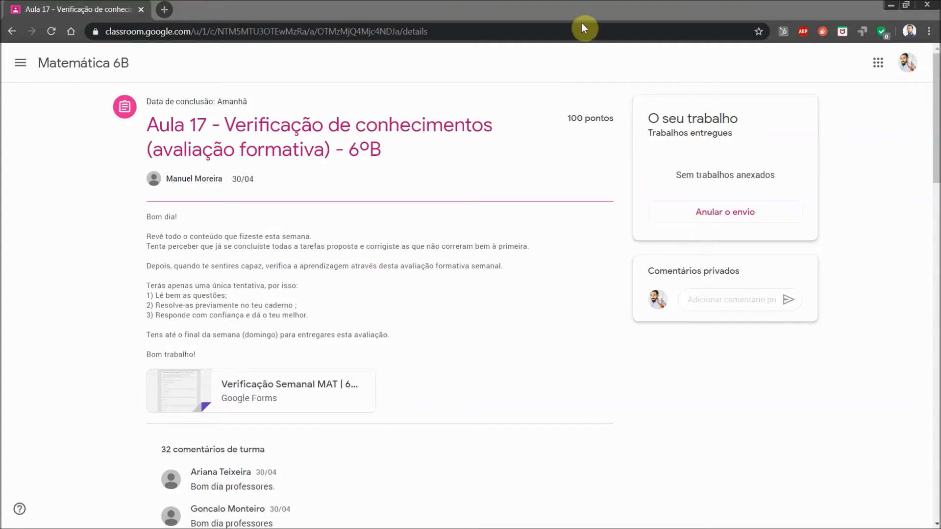
Switch to the teacher's window, close the form editor, and open the Matemática 6B classwork list with Aula 17 collapsed
key("alt+Tab")
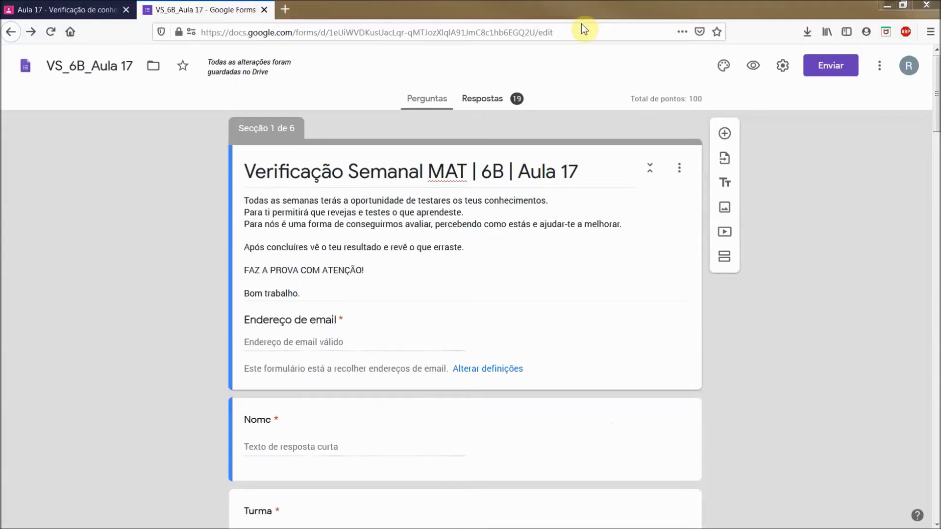
left_click(264, 10)
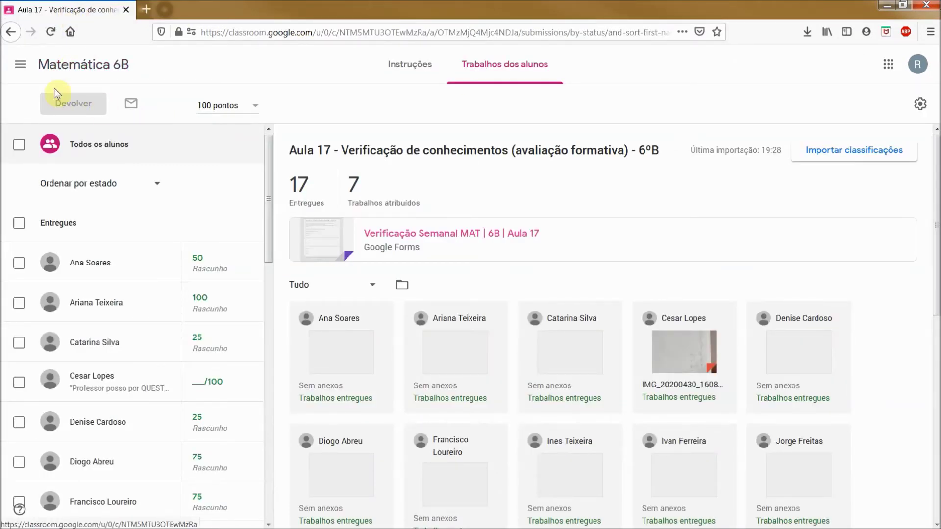
left_click(64, 68)
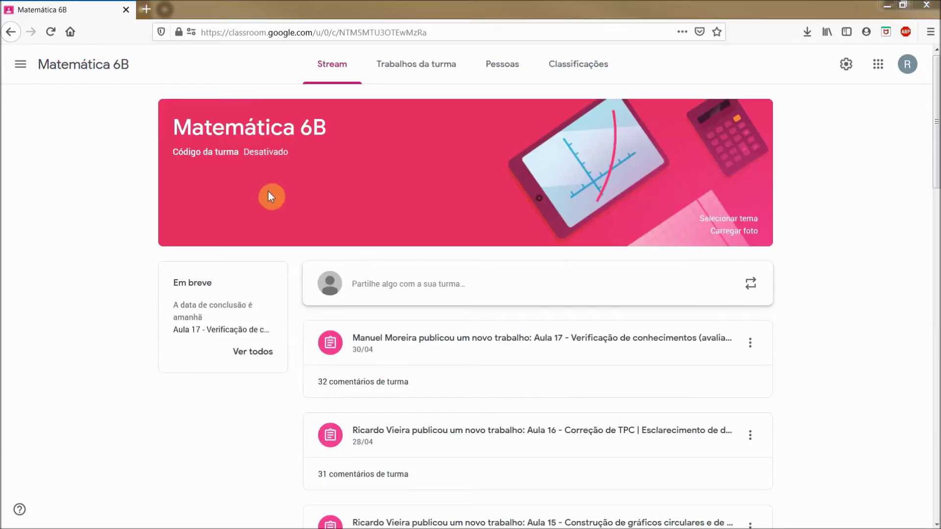
left_click(396, 74)
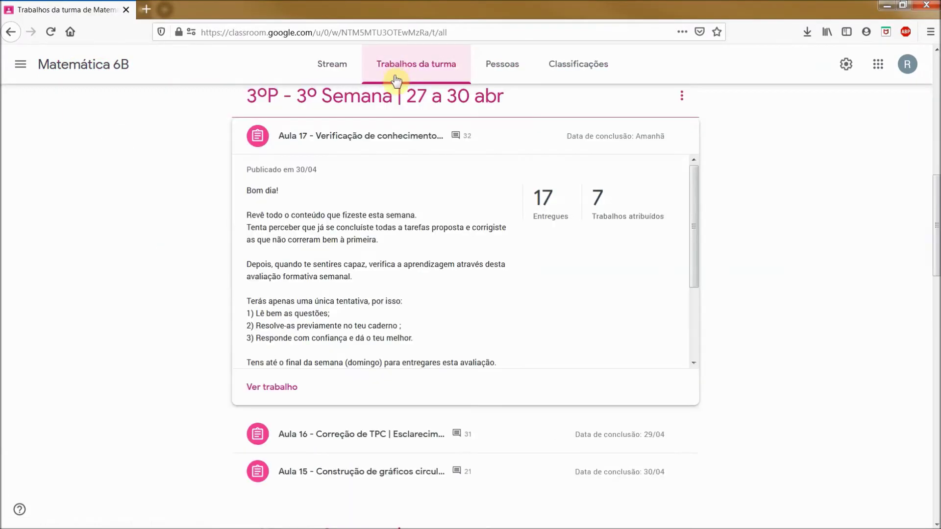
left_click(350, 143)
scroll(487, 274, "up", 10)
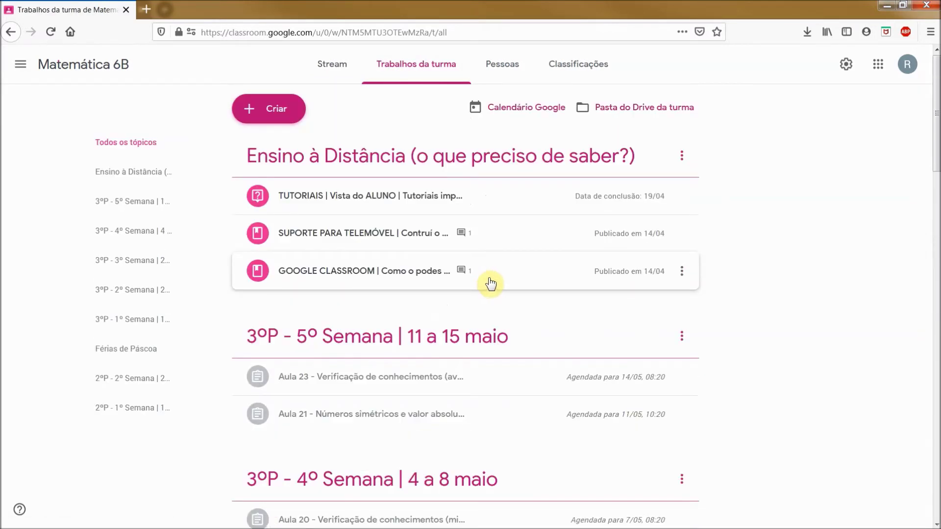
View the types of classwork that can be created, open a blank Material post and close it without publishing
left_click(293, 115)
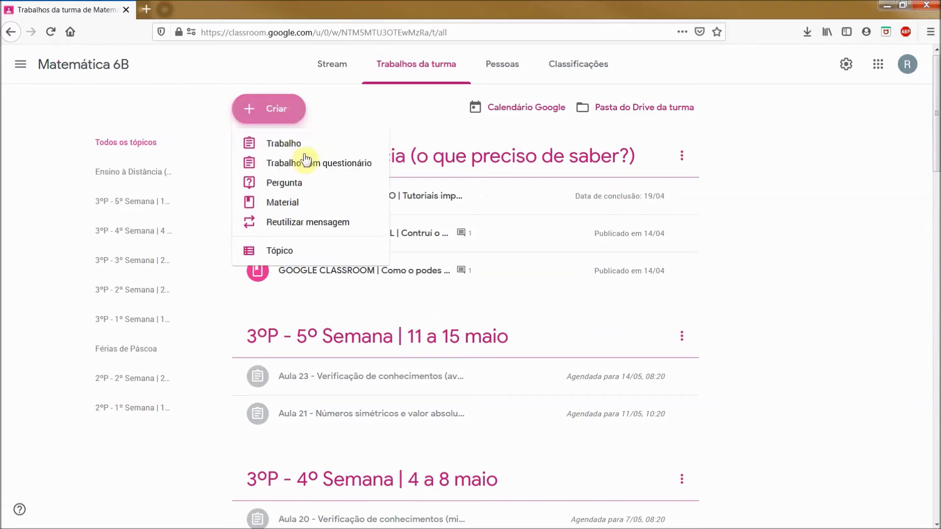
left_click(295, 207)
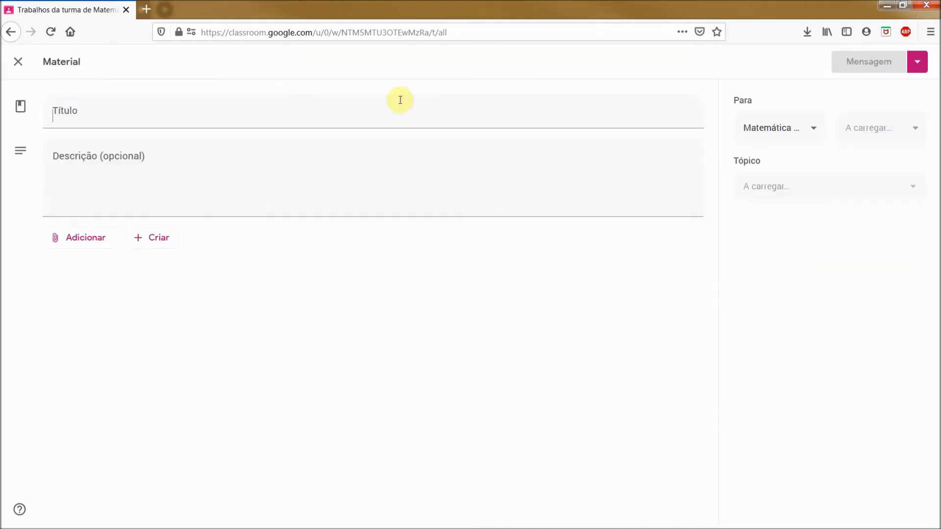
left_click(19, 62)
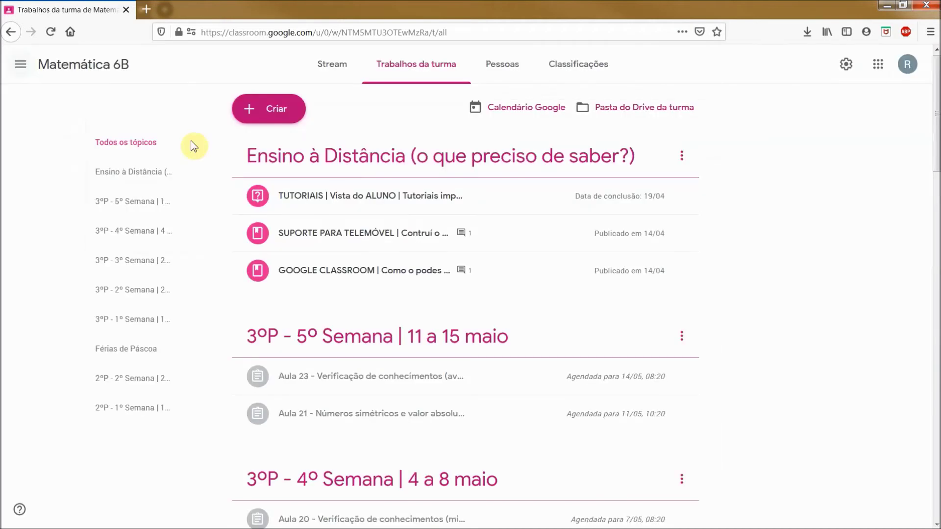
Expand the "GOOGLE CLASSROOM | Como o podes utilizar" material and open it for editing
left_click(345, 277)
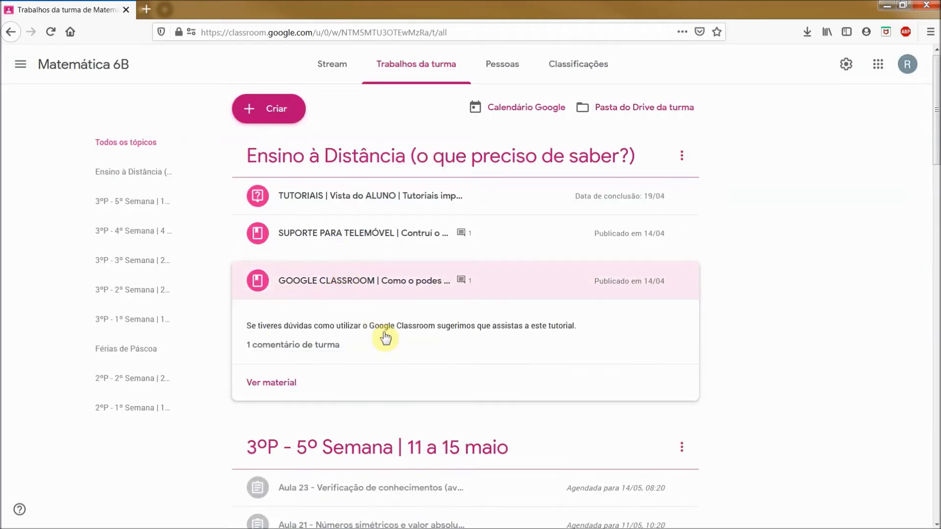
left_click(682, 283)
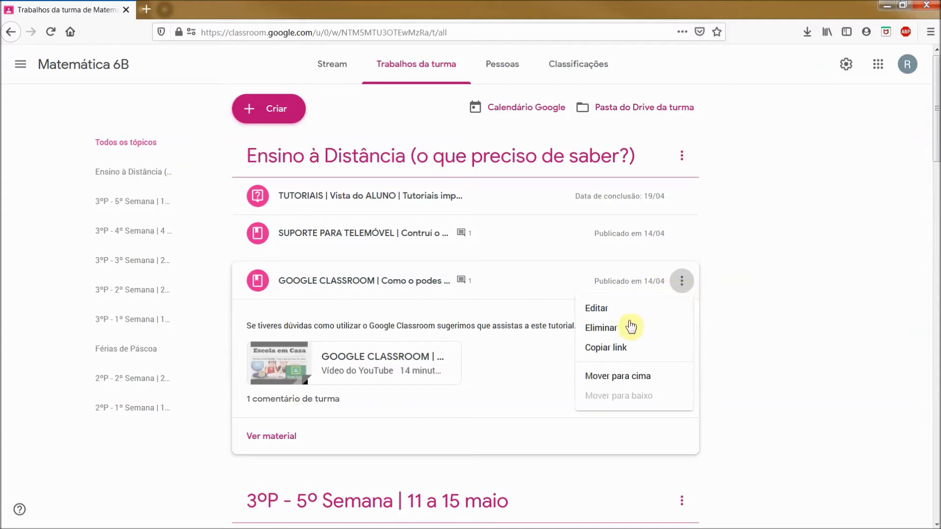
left_click(608, 308)
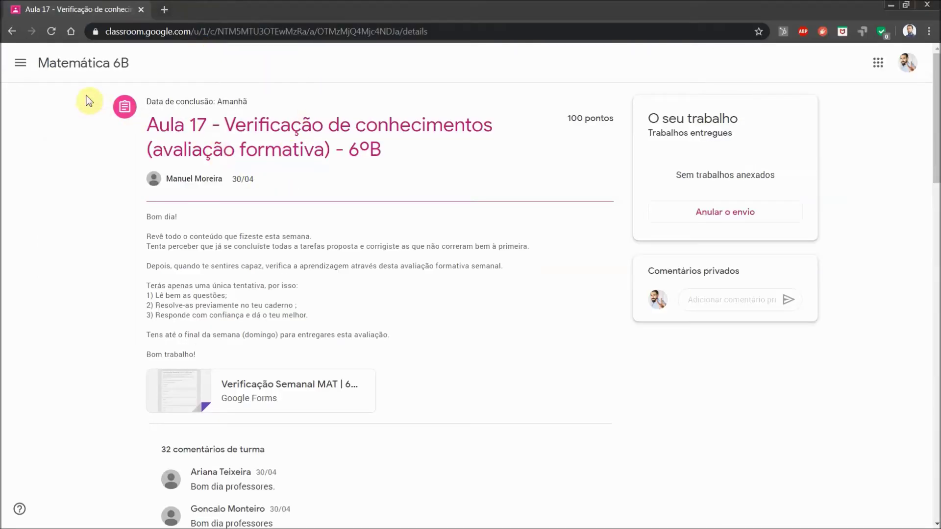
In the student's window, open the Matemática 6B classwork, view the "SUPORTE PARA TELEMÓVEL" material and select its class comment field
left_click(95, 77)
left_click(448, 74)
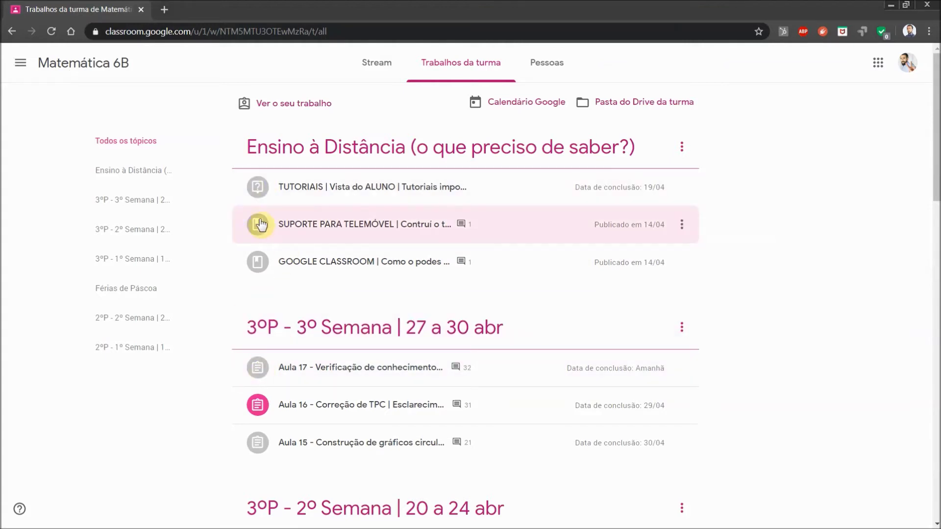
left_click(332, 235)
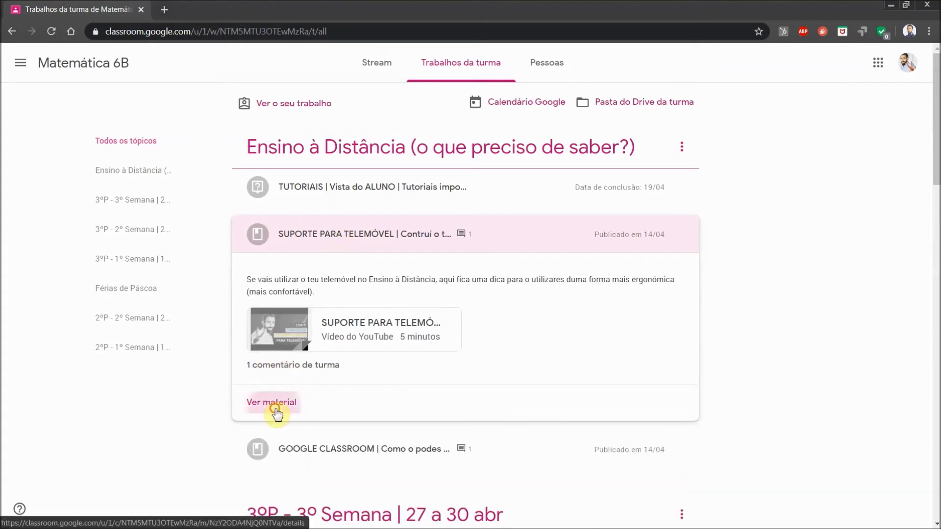
left_click(273, 403)
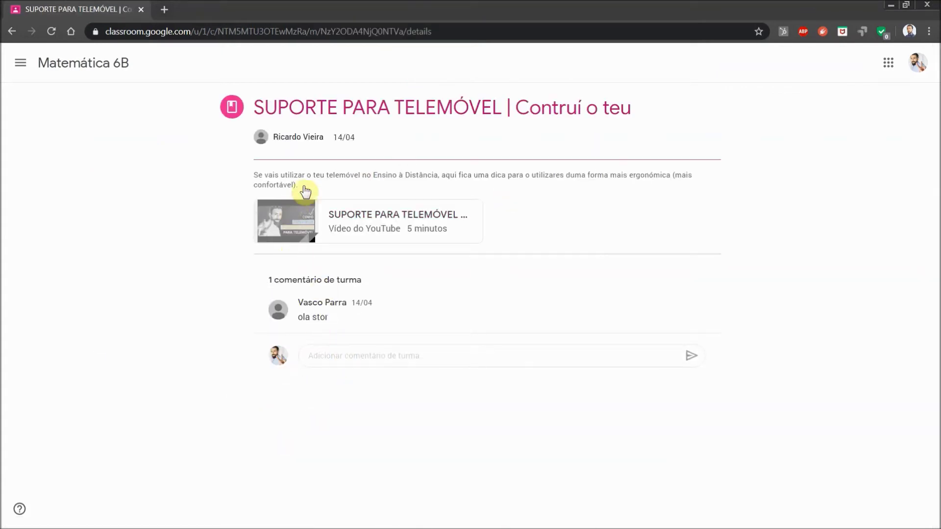
left_click(375, 355)
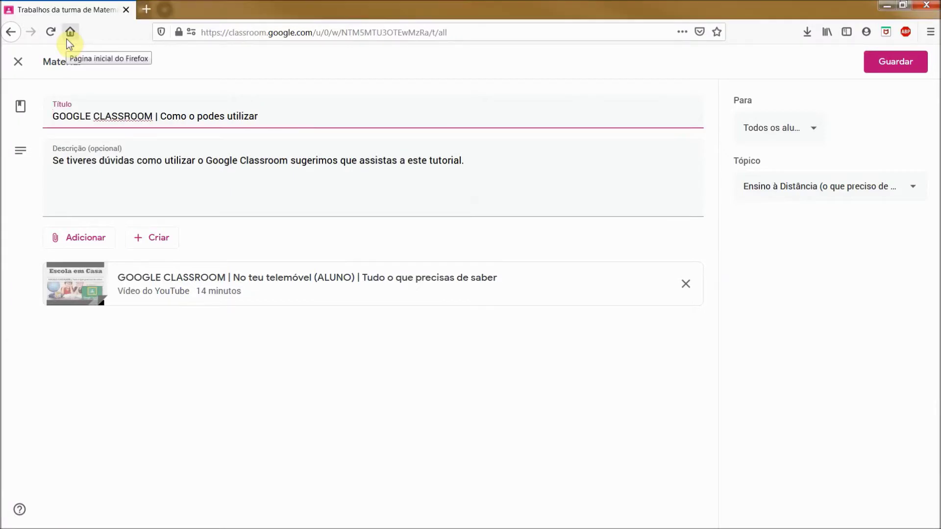
Back in the teacher's window, close the material editor without saving and show the main navigation with the page zoomed to 120%
left_click(17, 64)
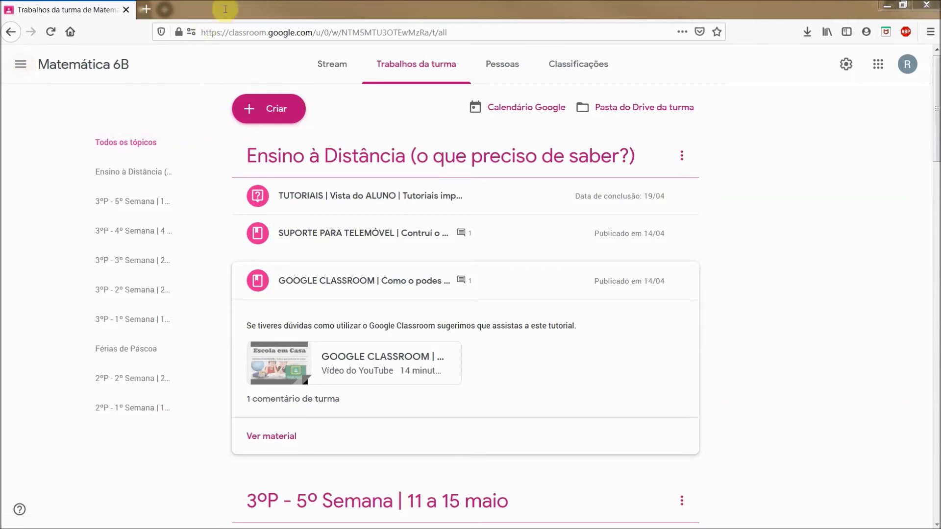
key("ctrl+plus")
key("ctrl+plus")
key("ctrl+plus")
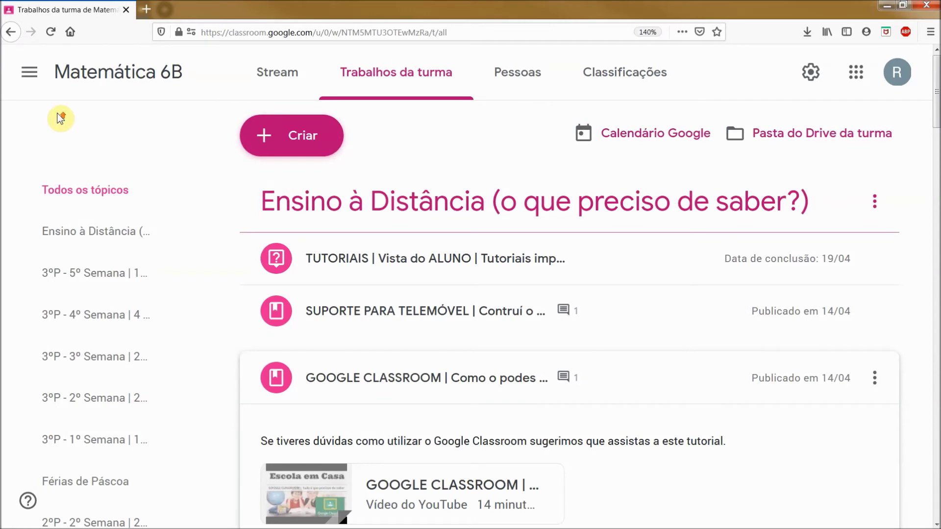
key("ctrl+plus")
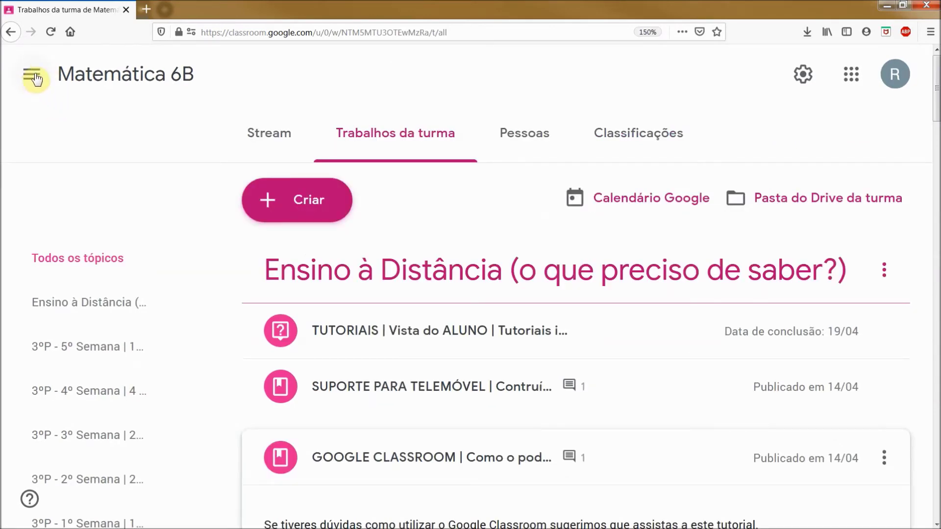
left_click(34, 76)
key("ctrl+minus")
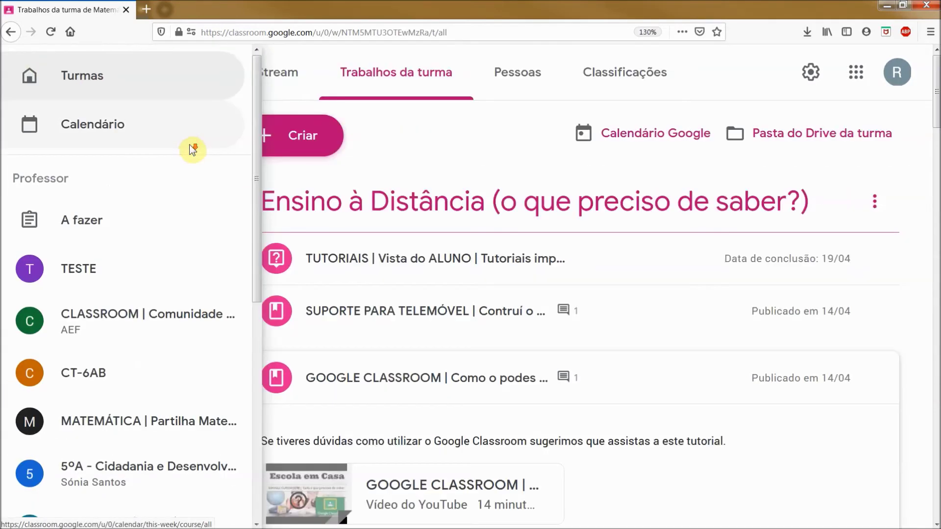
key("ctrl+minus")
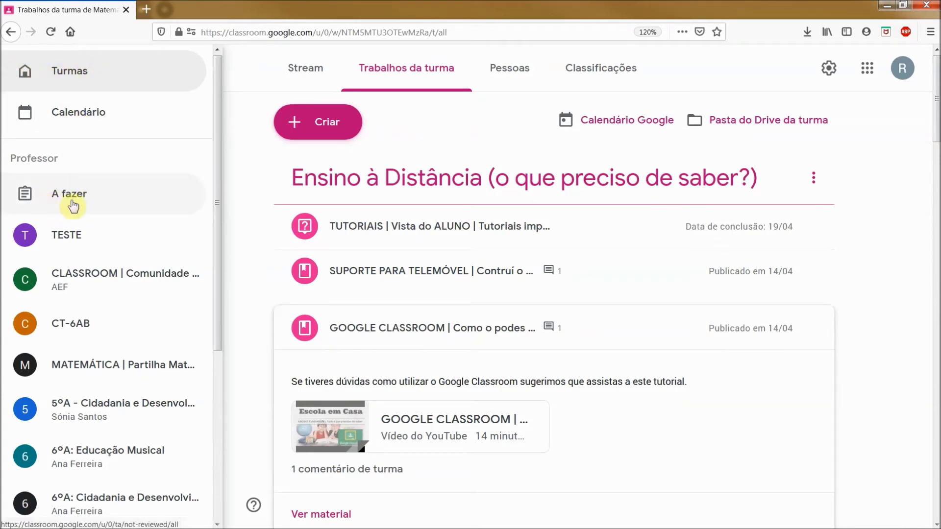
Look through the list of classes in the main navigation and open the Classroom settings (Definições)
scroll(58, 196, "down", 6)
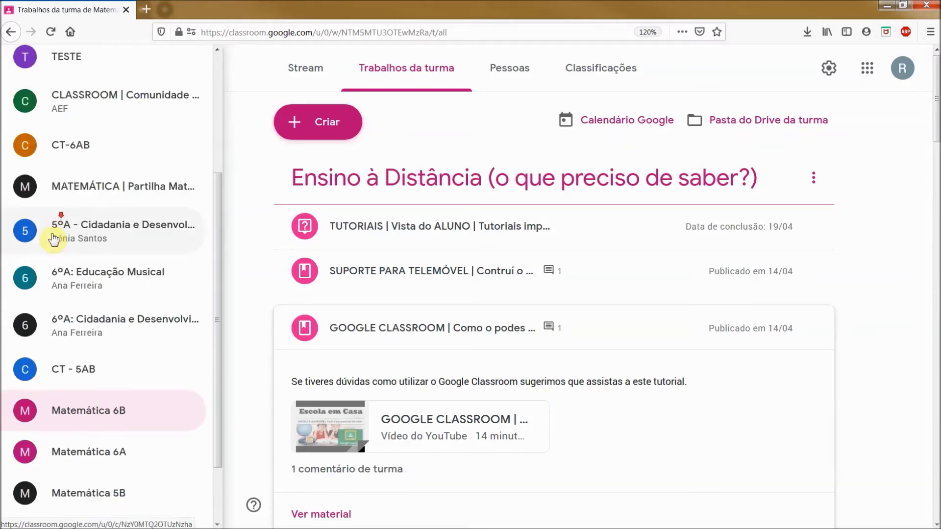
scroll(89, 481, "down", 1)
scroll(92, 500, "down", 3)
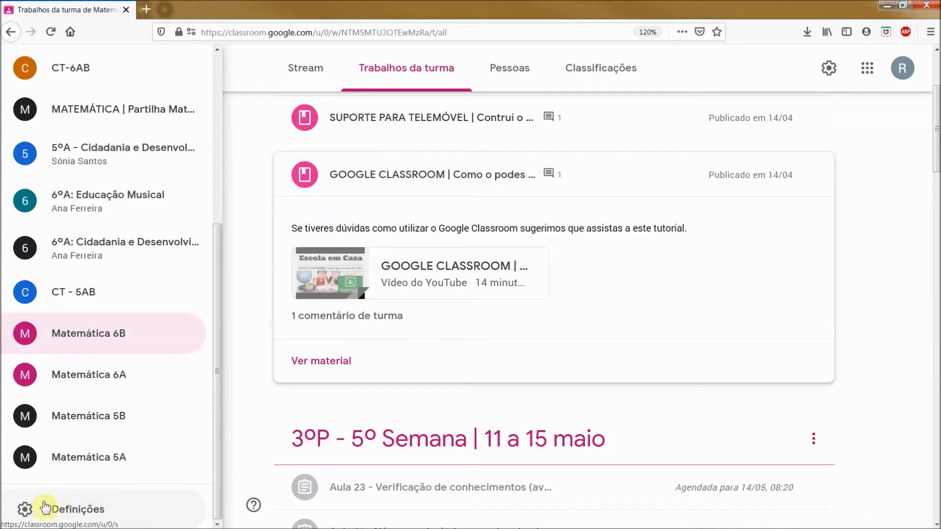
left_click(87, 508)
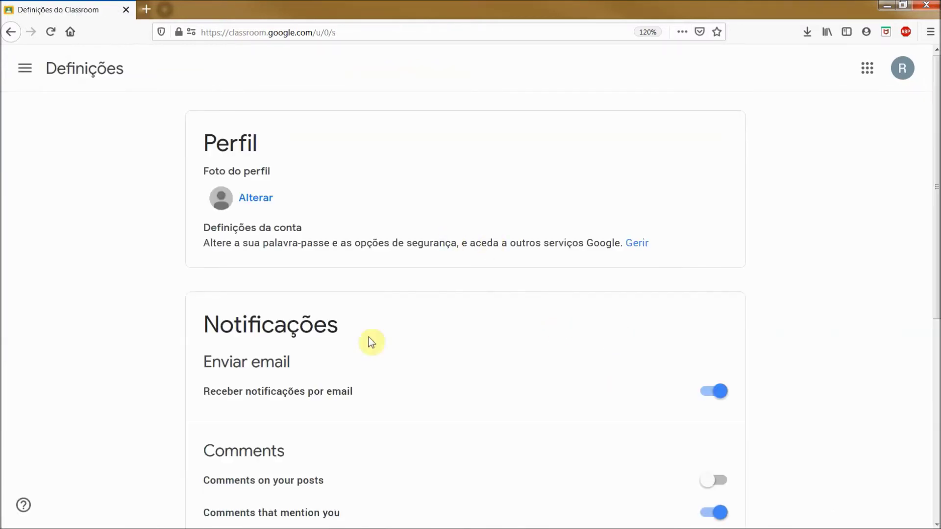
Examine the notification settings for comments and classes you teach, trying the switch for invitations to co-teach classes
scroll(271, 276, "down", 5)
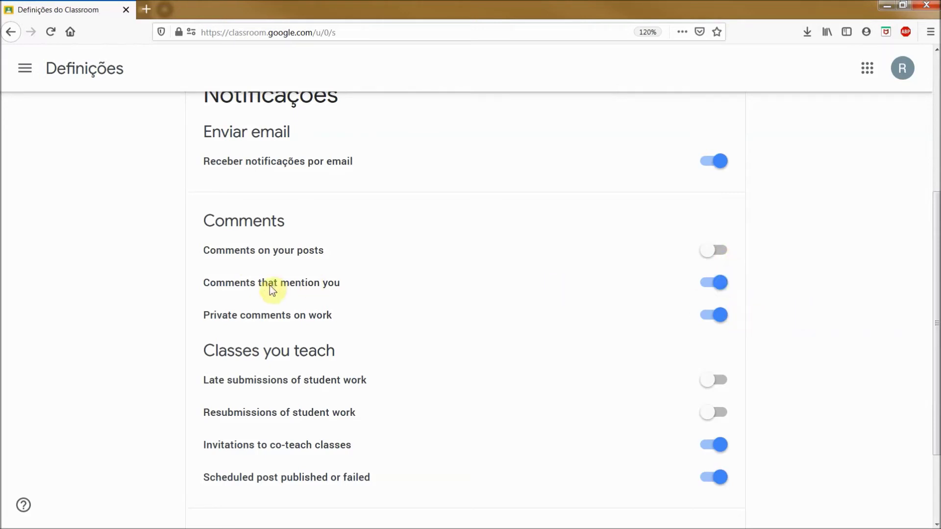
left_click_drag(190, 284, 331, 275)
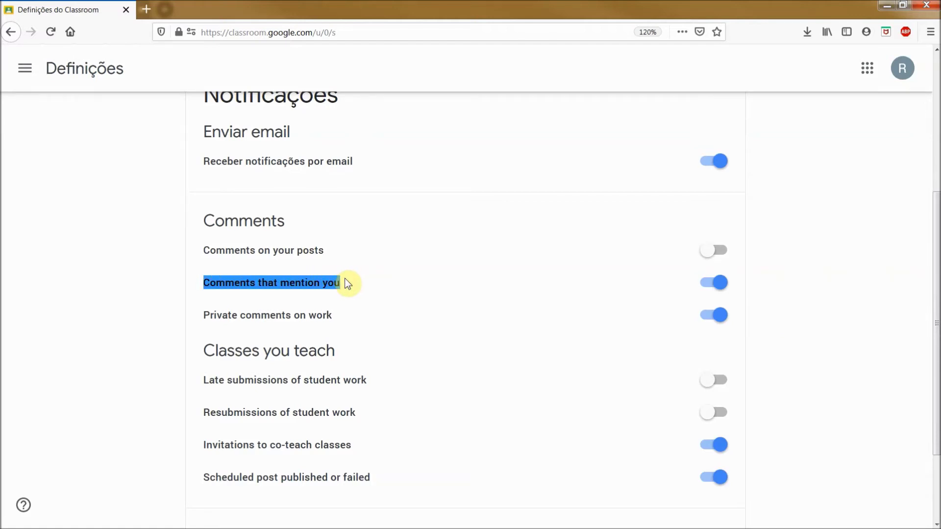
left_click_drag(200, 316, 327, 322)
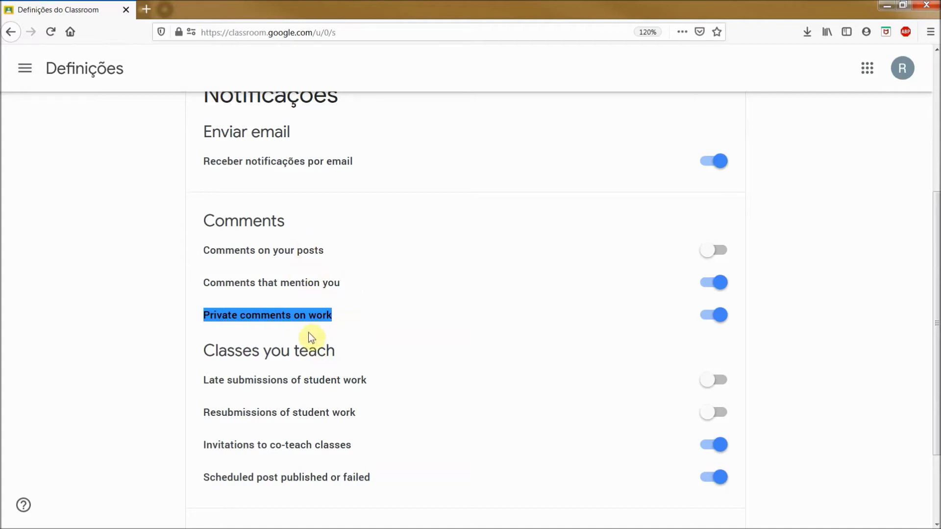
left_click_drag(199, 349, 340, 348)
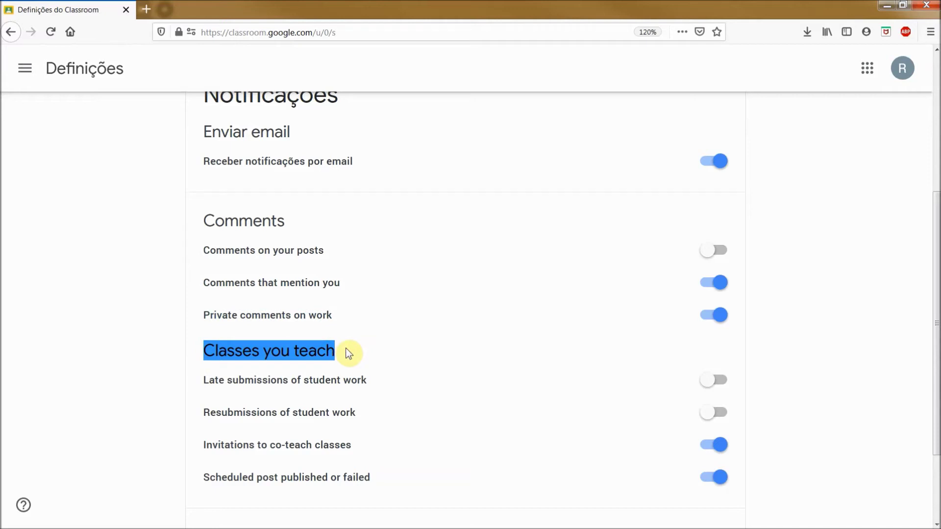
left_click_drag(217, 446, 334, 447)
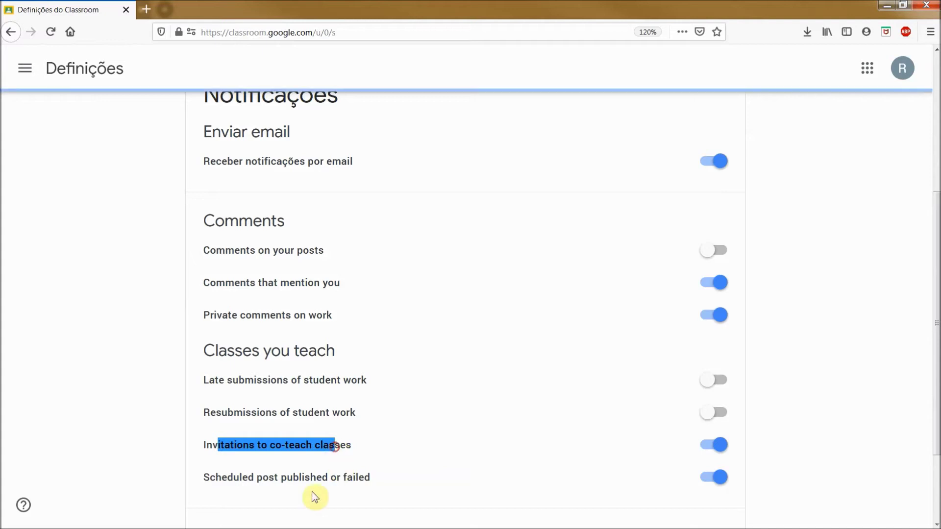
left_click(707, 444)
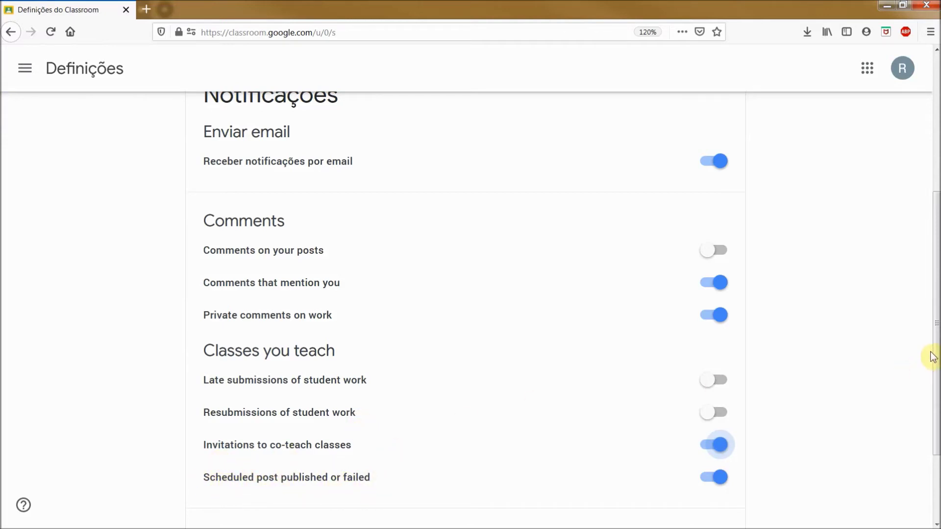
Expand the class notifications (Notificações da turma) and look through the per-class settings
left_click_drag(932, 357, 935, 458)
left_click(717, 436)
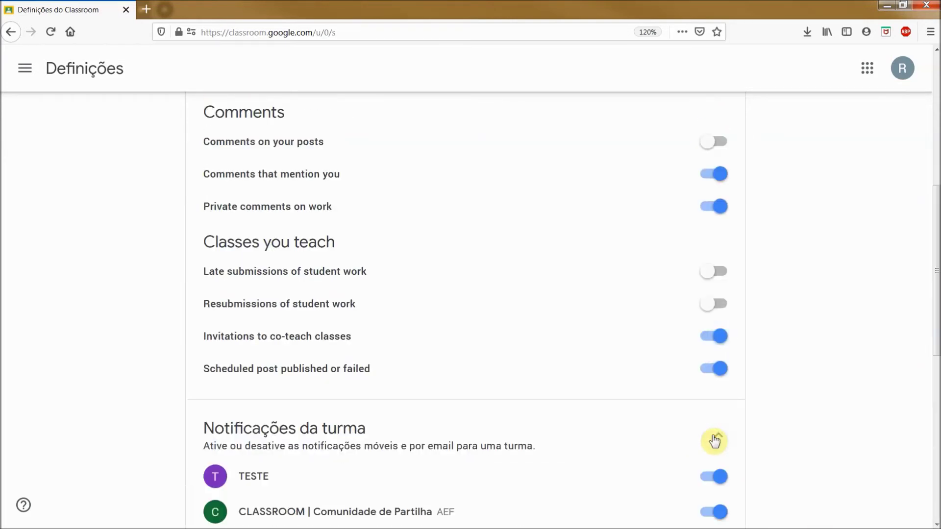
scroll(773, 435, "down", 8)
scroll(772, 434, "up", 3)
scroll(774, 436, "down", 2)
scroll(773, 436, "up", 6)
scroll(683, 429, "up", 7)
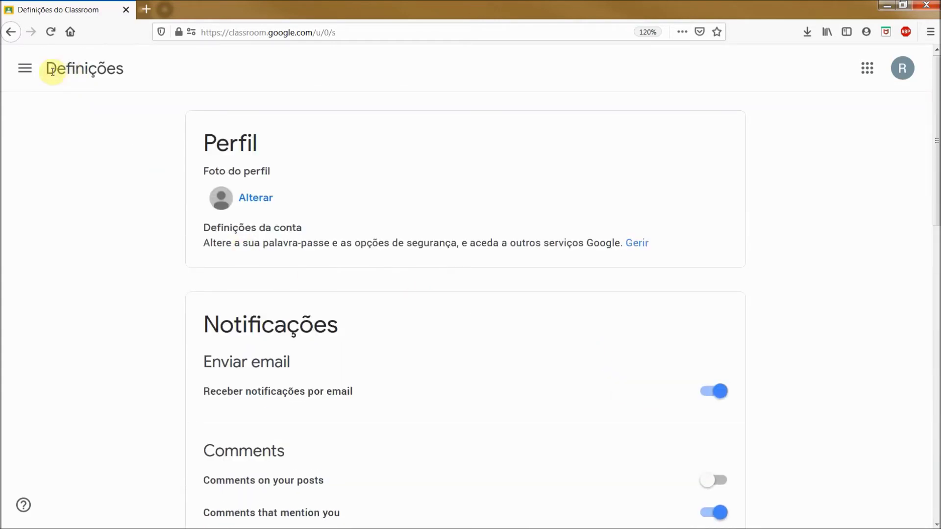
Return to the Matemática 6B class, open the teacher's "A fazer" list and filter it to Matemática 6B
left_click(30, 71)
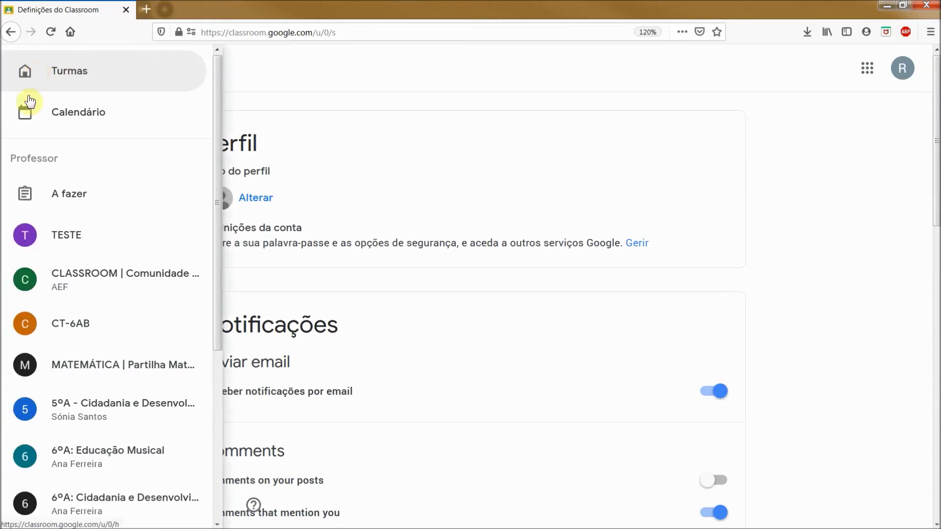
left_click(71, 74)
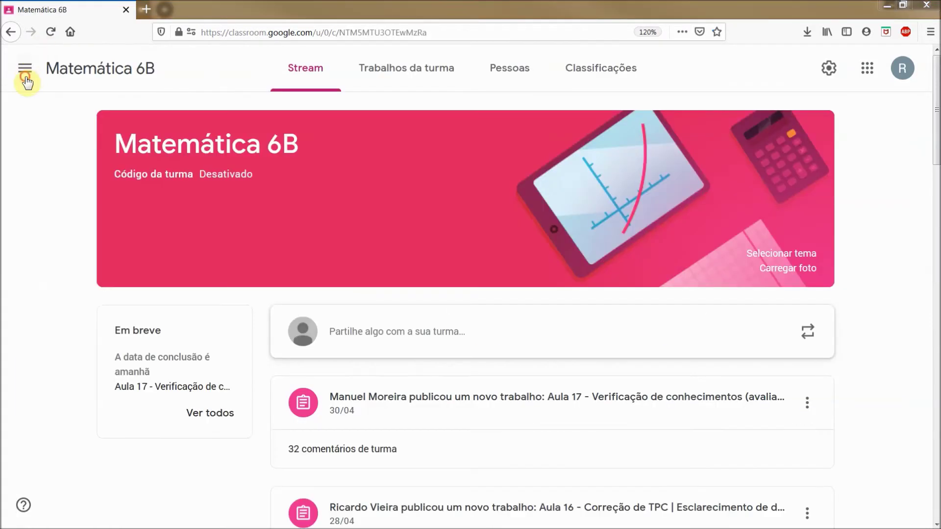
left_click(25, 79)
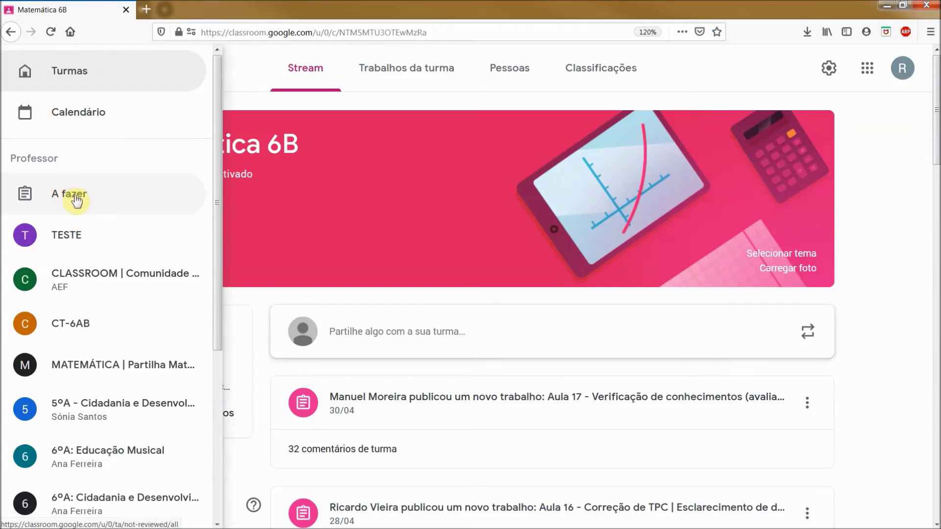
left_click(68, 196)
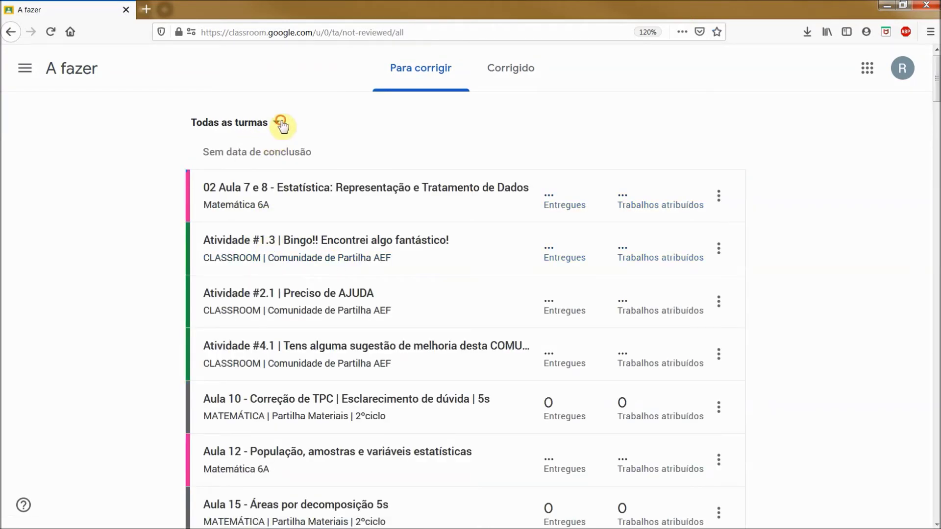
left_click(280, 121)
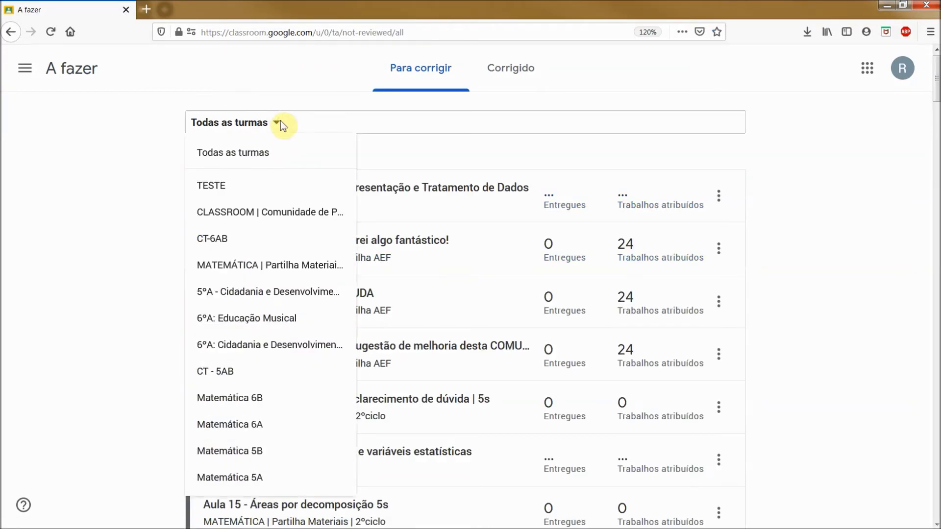
left_click(255, 401)
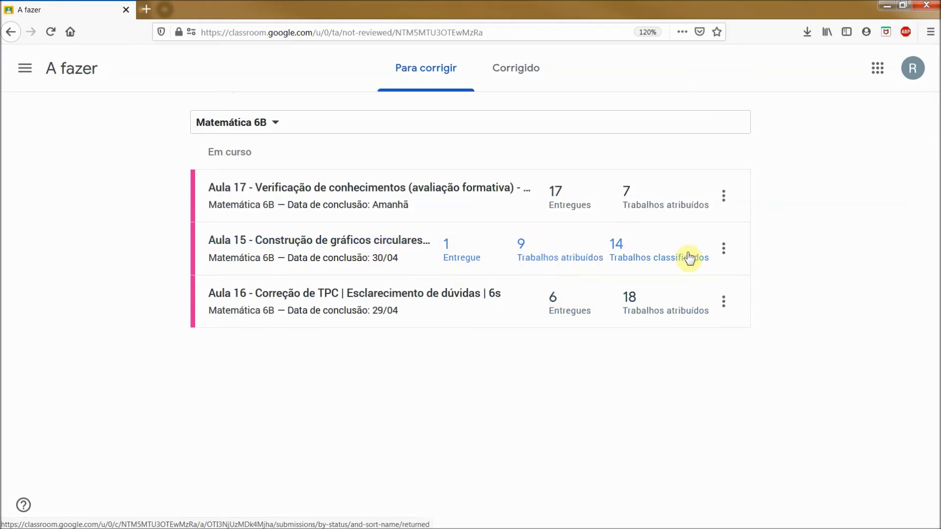
View the "Marcar como corrigido" option for Aula 15 in the review list without applying it
left_click(723, 248)
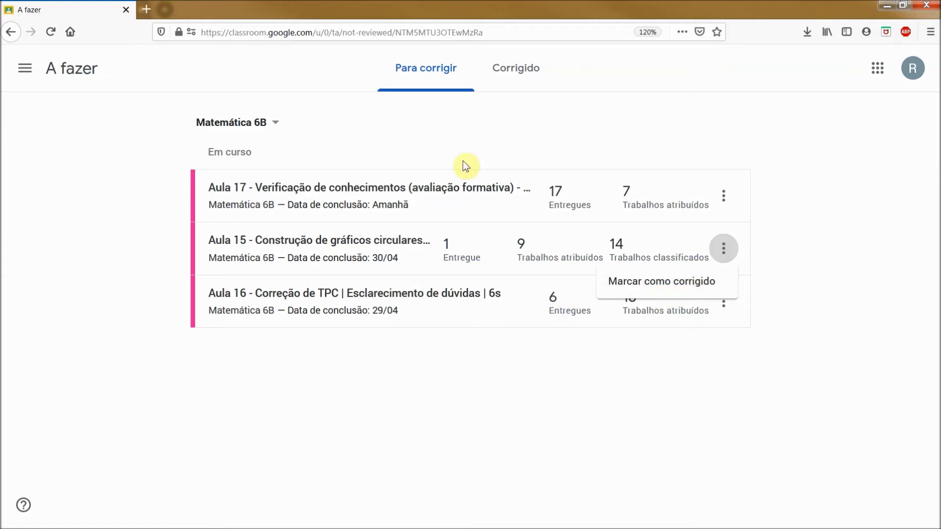
left_click(487, 410)
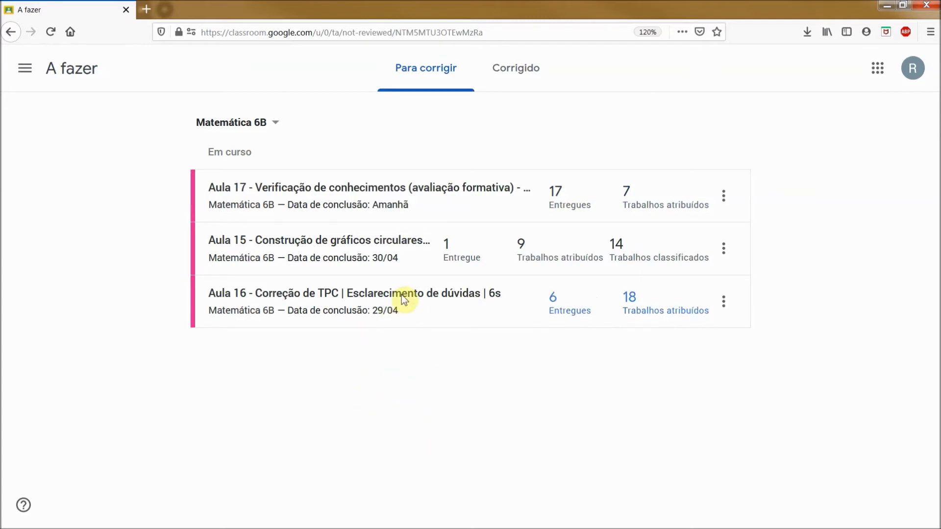
left_click(724, 250)
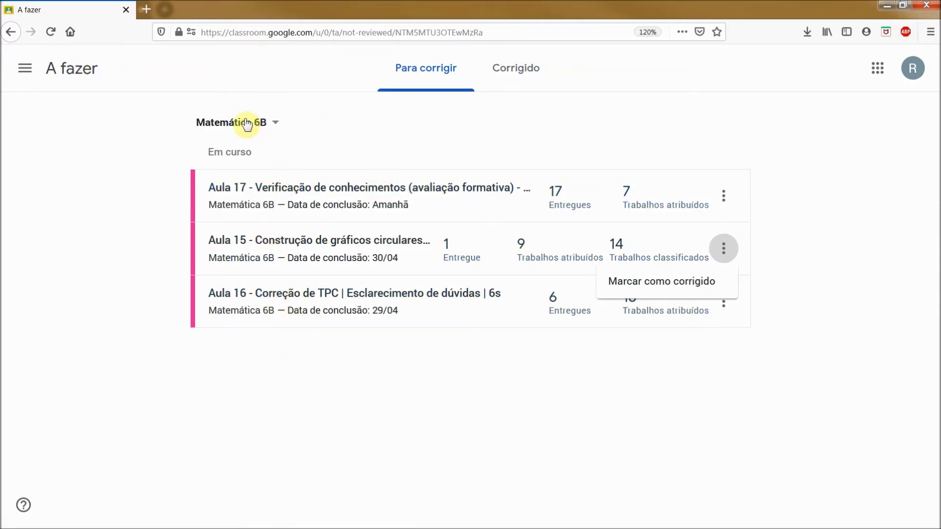
Open the student work for "Aula 15 - Construção de gráficos circulares e de barras" and show only the graded submissions
left_click(338, 245)
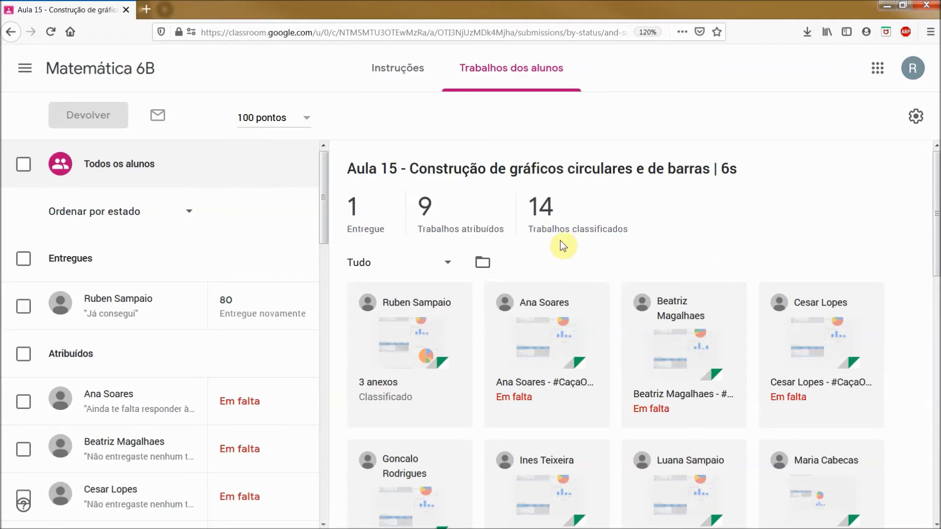
left_click_drag(348, 168, 404, 170)
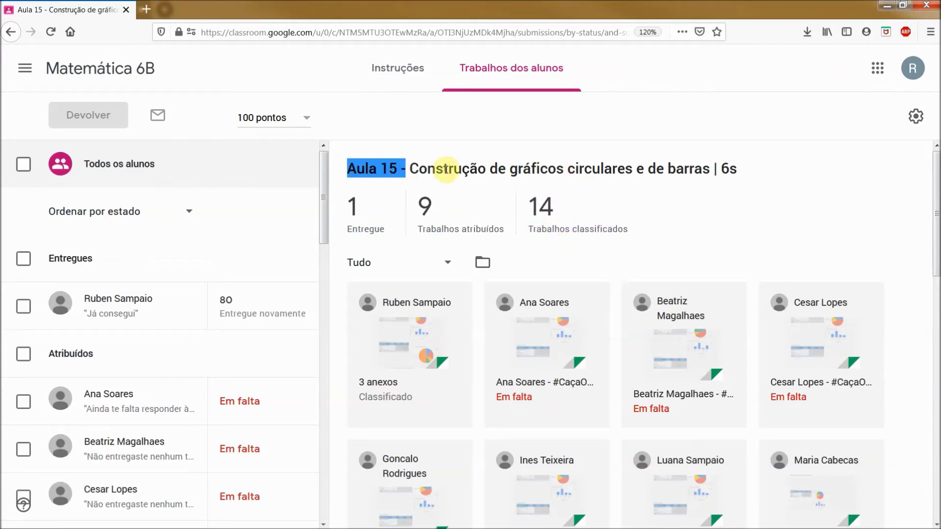
left_click(542, 216)
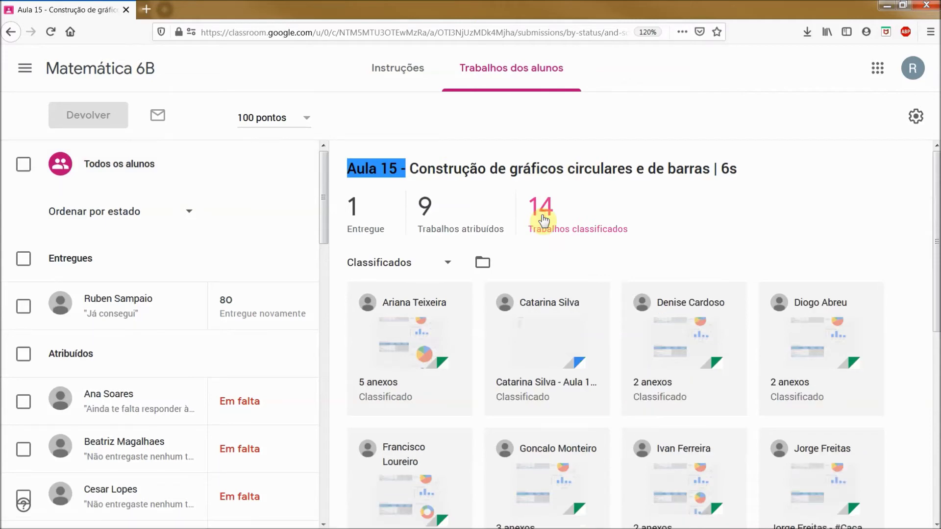
Look through the graded work for Aula 15 and compare it with the assigned (Atribuídos) and submitted (Entregues) views
scroll(567, 299, "down", 6)
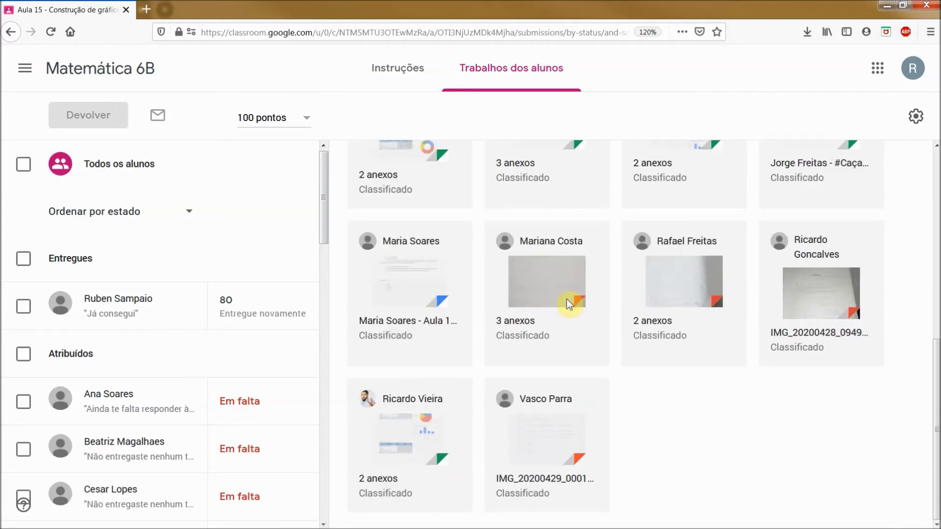
scroll(566, 299, "up", 6)
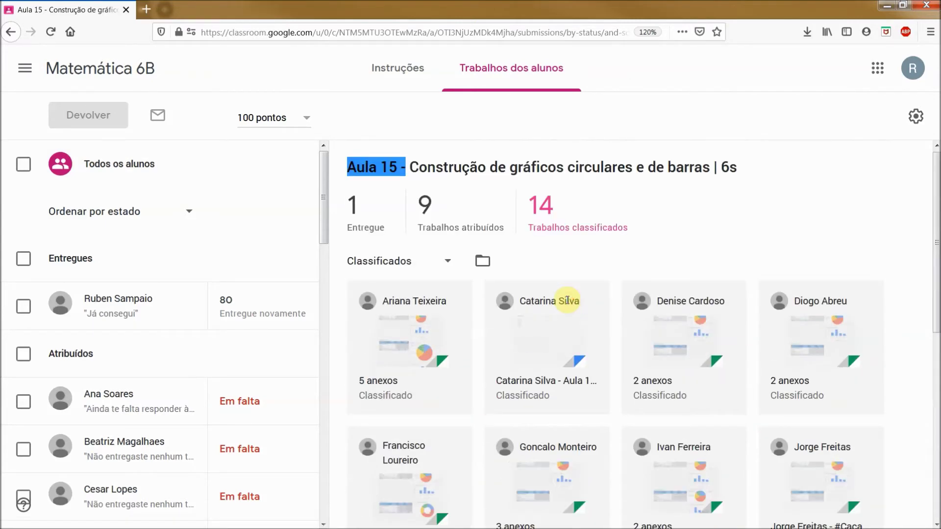
left_click(442, 229)
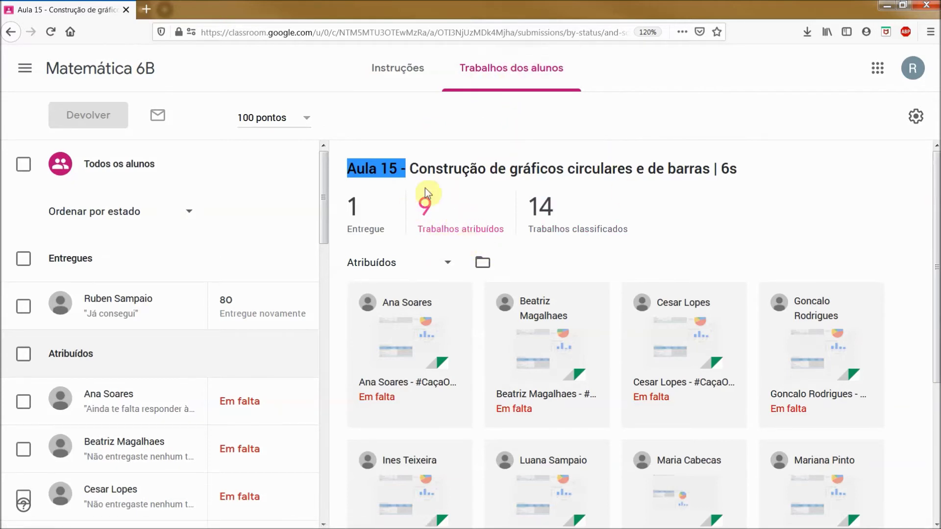
left_click(359, 230)
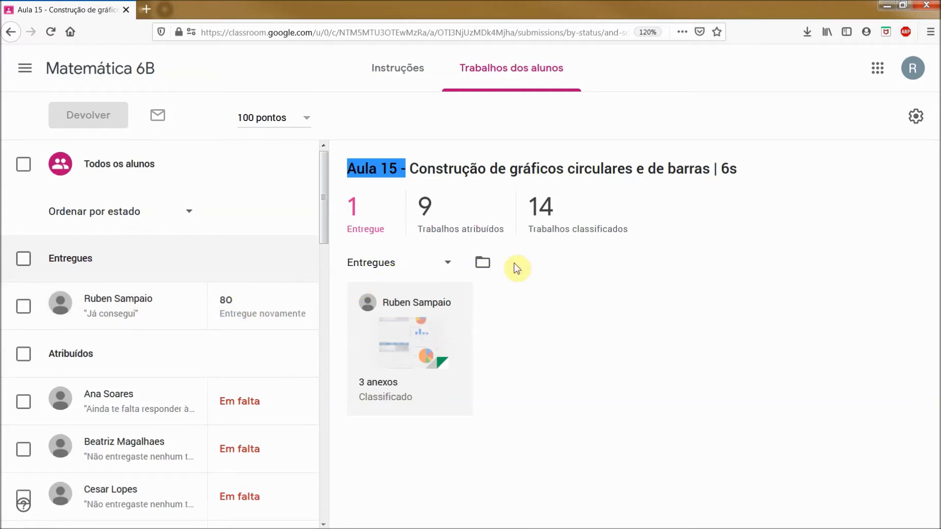
left_click(559, 227)
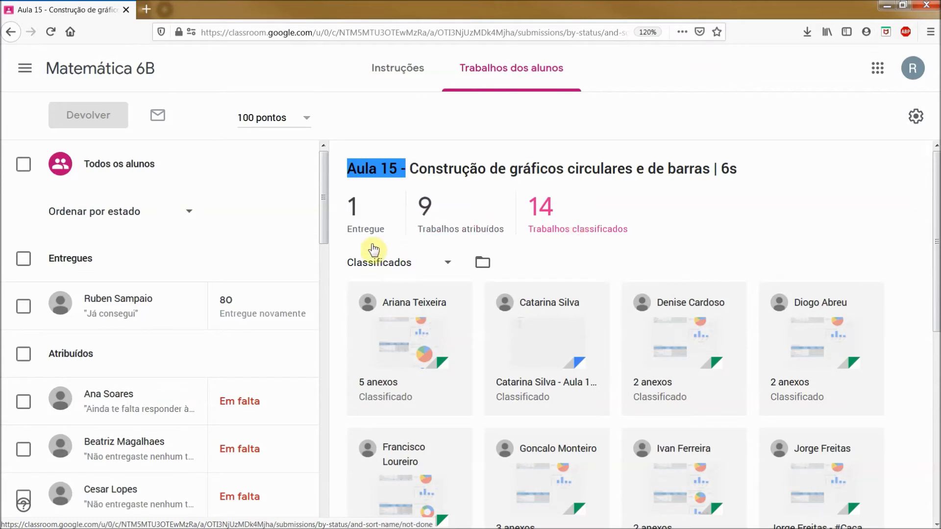
left_click(361, 228)
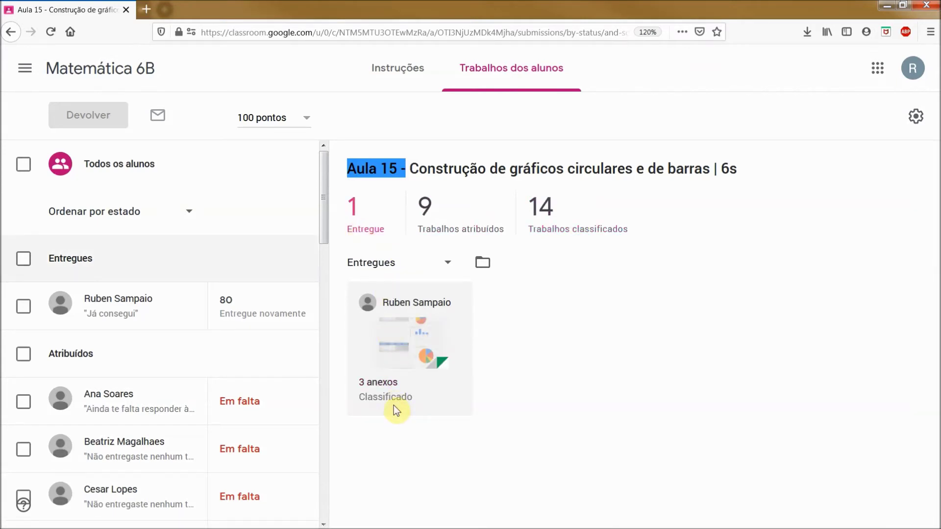
left_click(557, 226)
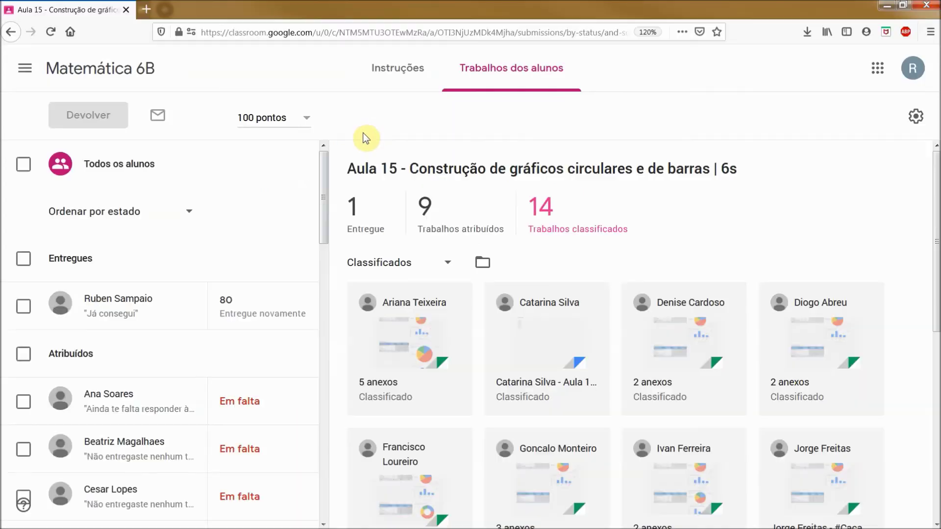
Find the student graded 40 with late work (Entregue com atraso) in the student list and open that submission
scroll(221, 304, "down", 3)
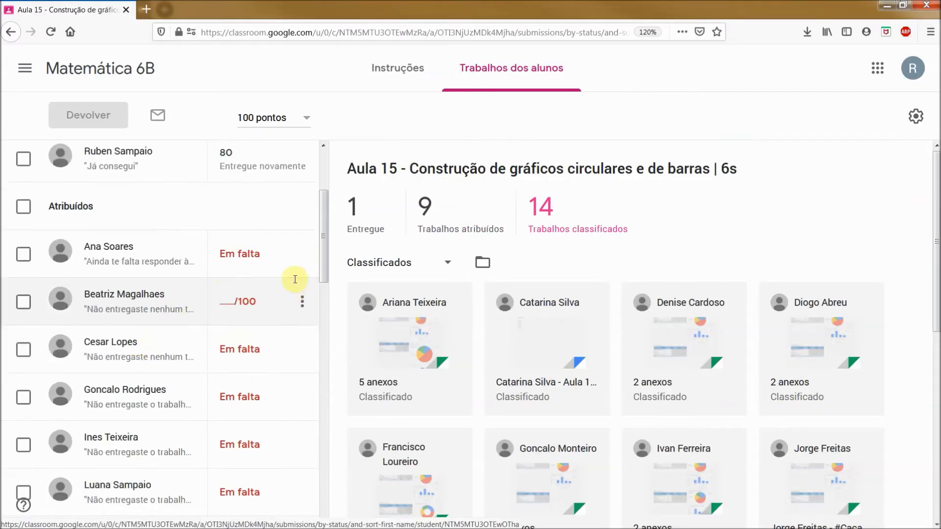
left_click_drag(326, 257, 330, 484)
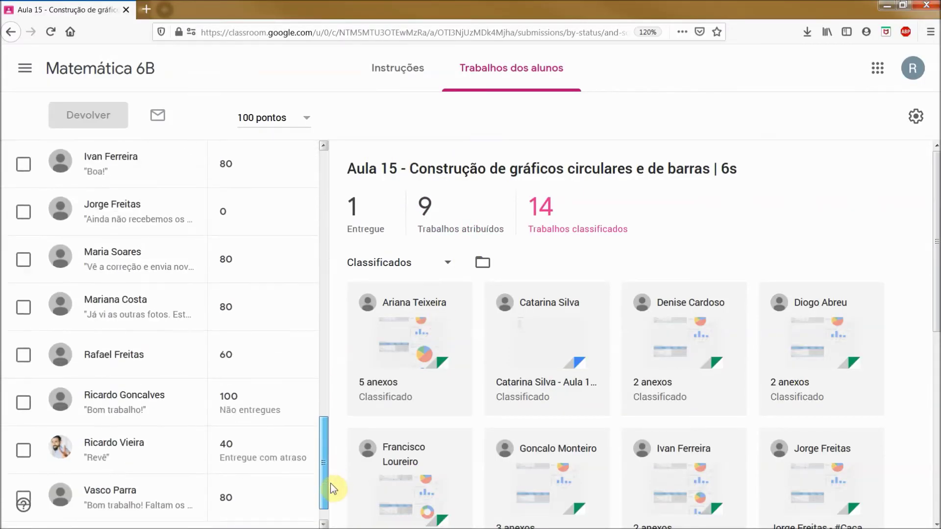
left_click(117, 447)
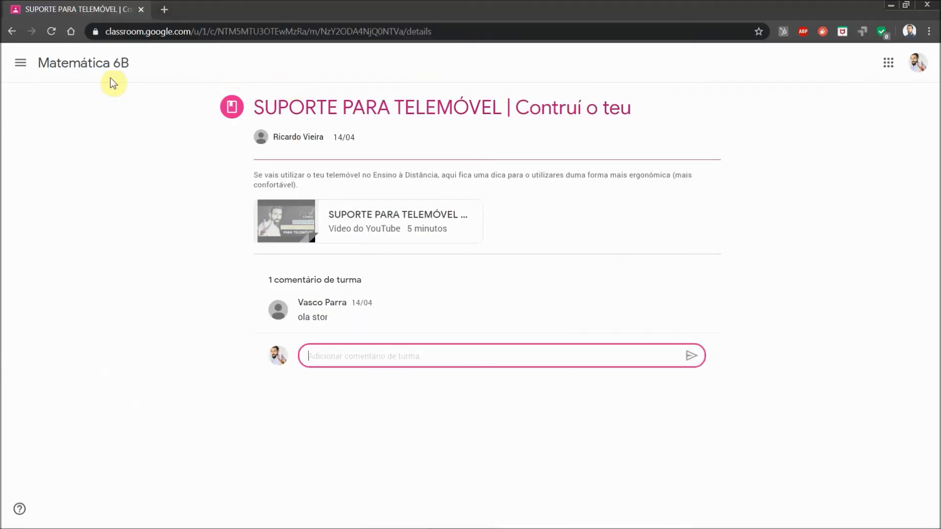
In the student's account, open "Aula 15 - Construção de gráficos circulares e de barras" from the Matemática 6B classwork and check the grade and private comments
left_click(91, 65)
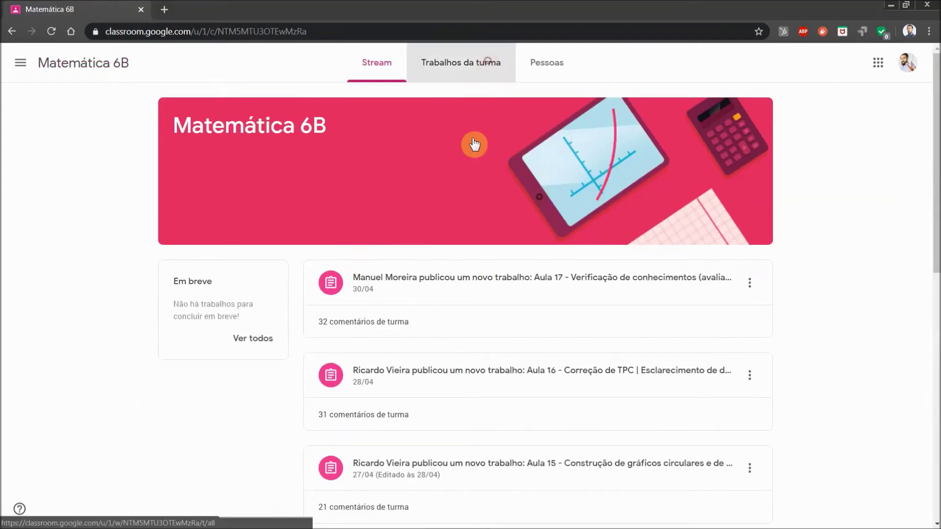
left_click(475, 78)
scroll(472, 301, "down", 10)
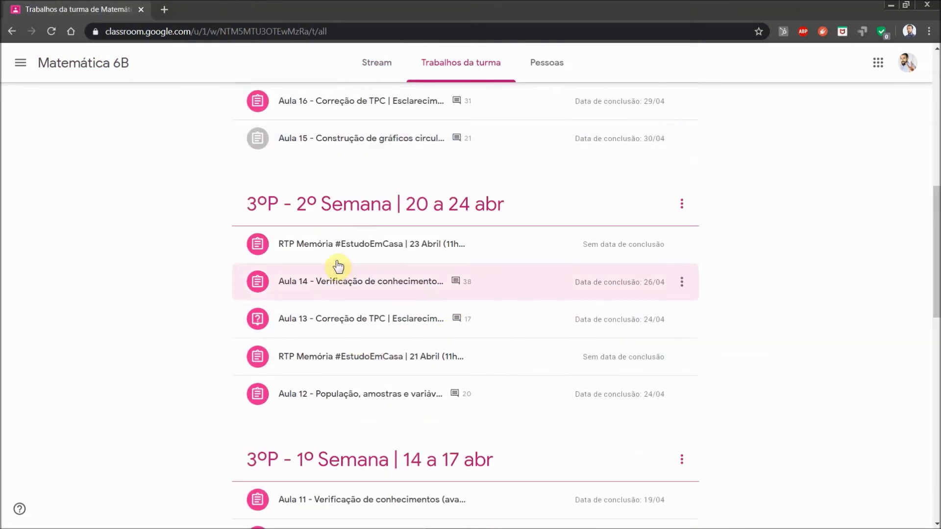
scroll(353, 294, "up", 3)
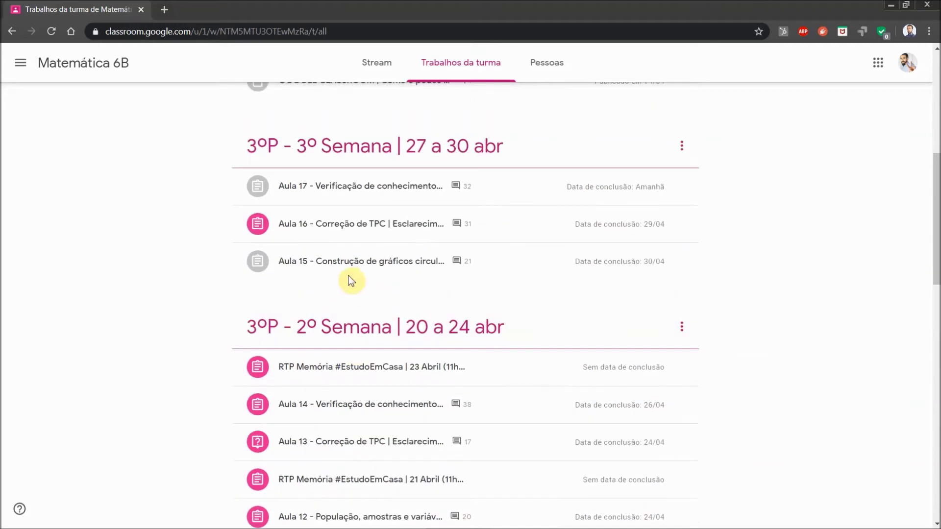
left_click(347, 264)
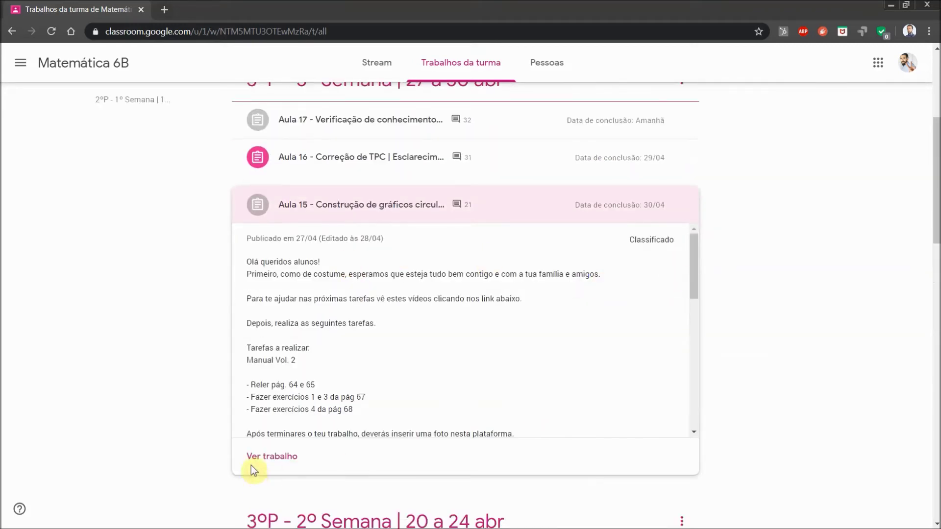
left_click(267, 457)
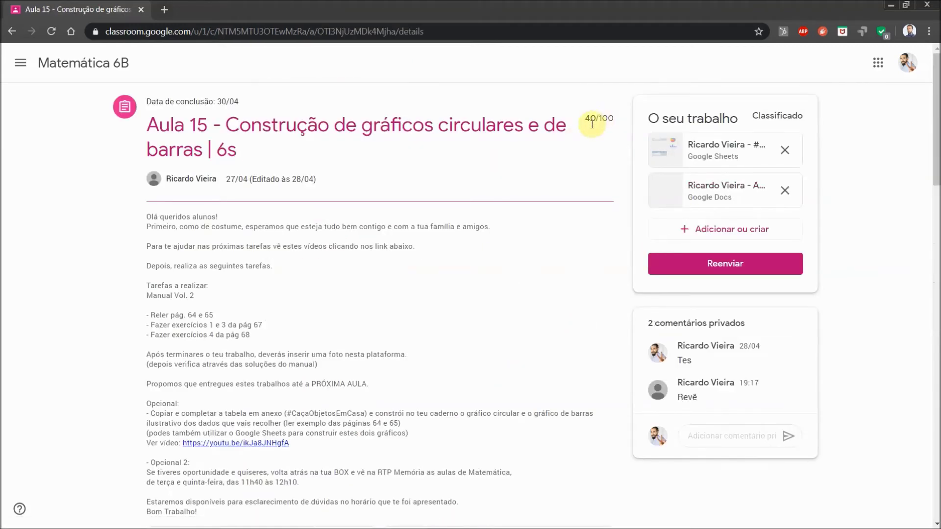
left_click(707, 396)
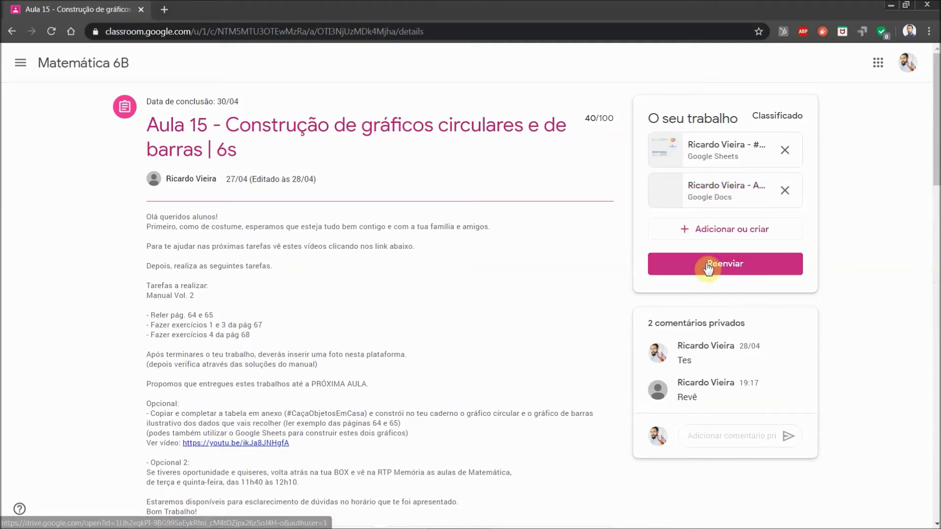
Add the line "fafafda fah fha" at the end of the attached Google Docs file, close it and resubmit the Aula 15 work
left_click(710, 192)
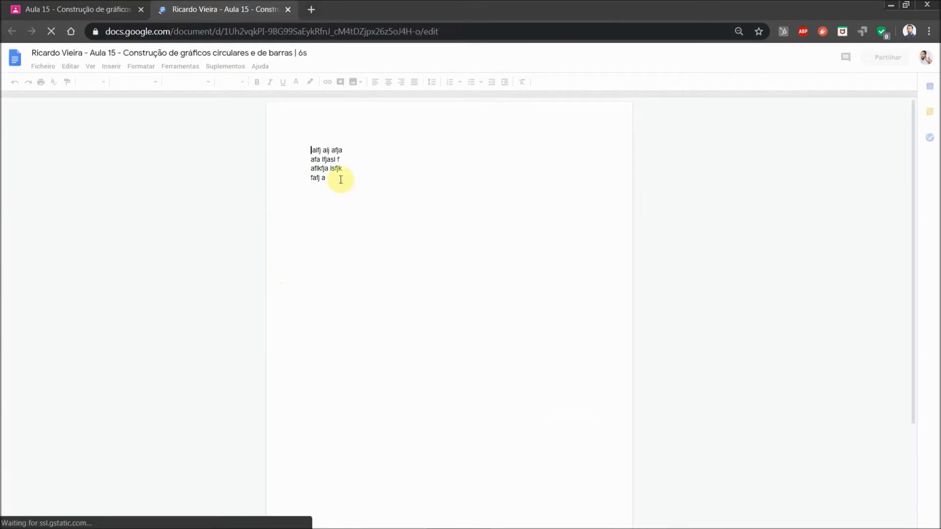
left_click(331, 180)
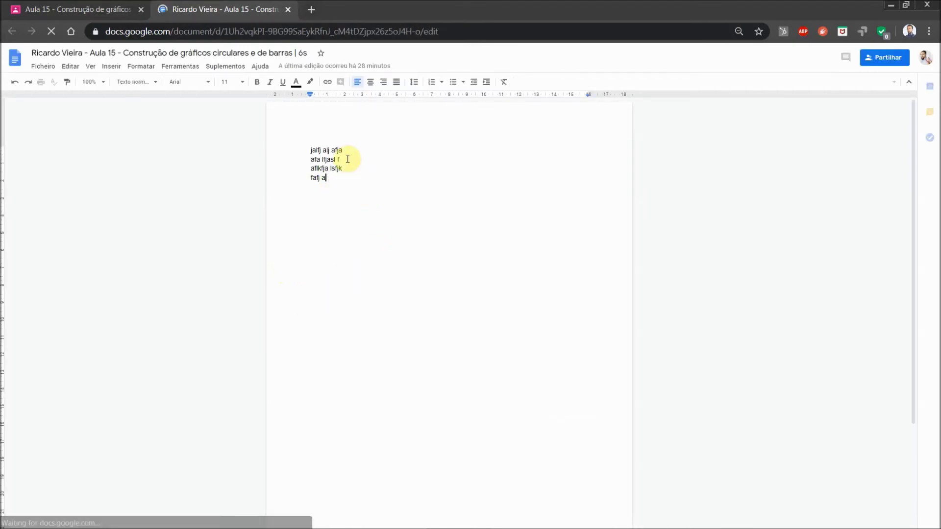
key("Return")
key("Return")
type("fafafda fah fha")
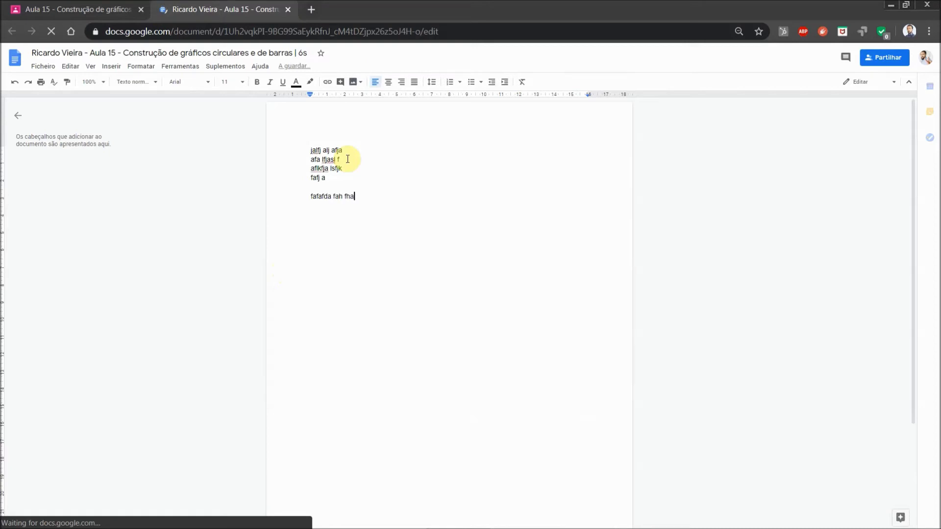
left_click(288, 10)
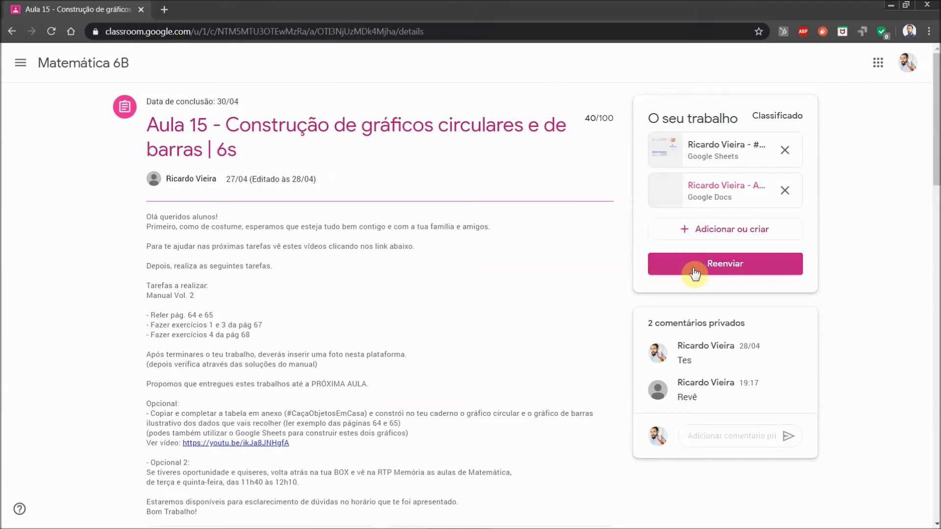
left_click(729, 272)
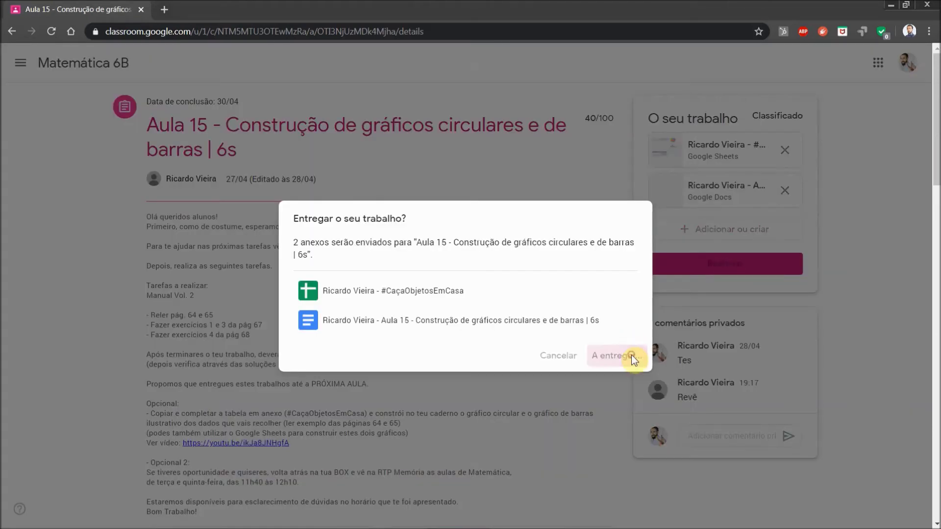
left_click(634, 360)
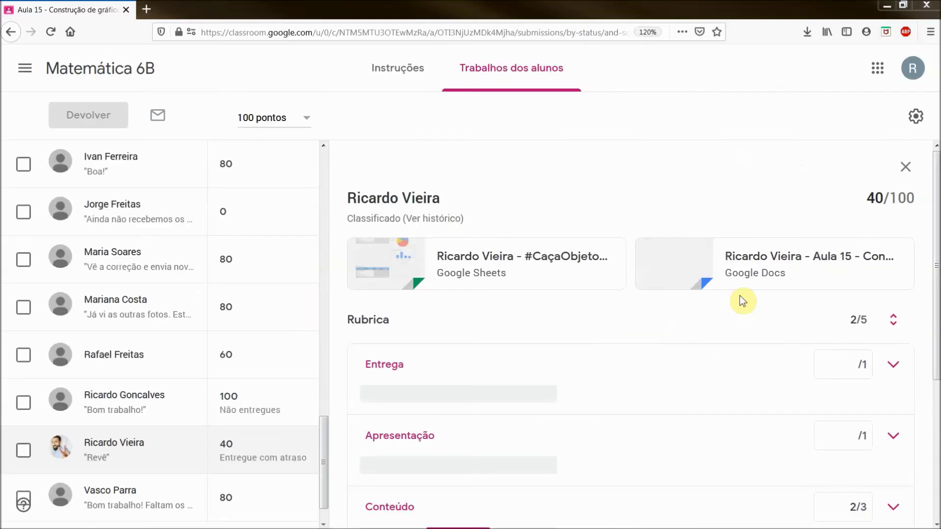
Refresh the teacher's Aula 15 student work page, return to all students and show only the submitted (Entregues) work
key("F5")
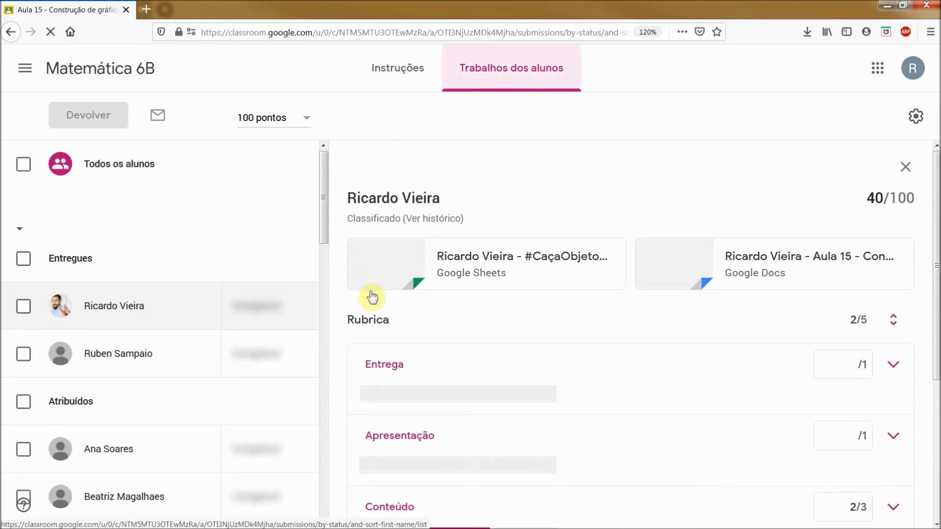
left_click(104, 164)
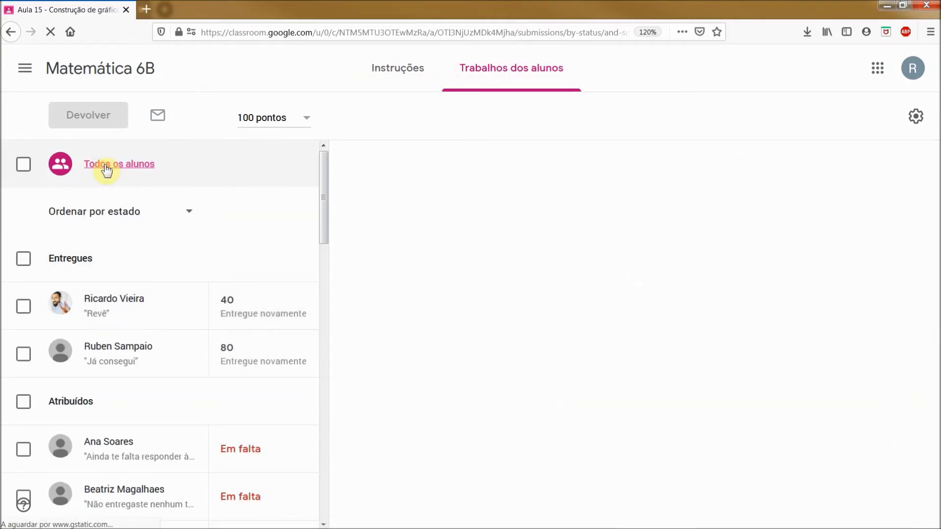
left_click(355, 229)
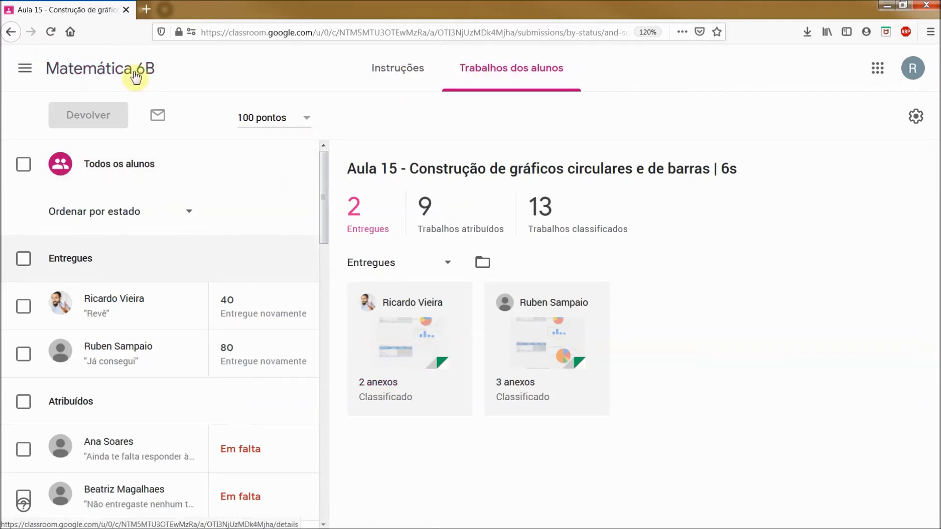
Return to the Matemática 6B classwork in the teacher's account and look through the assignments of the 3º Semana and 2º Semana topics
left_click(101, 71)
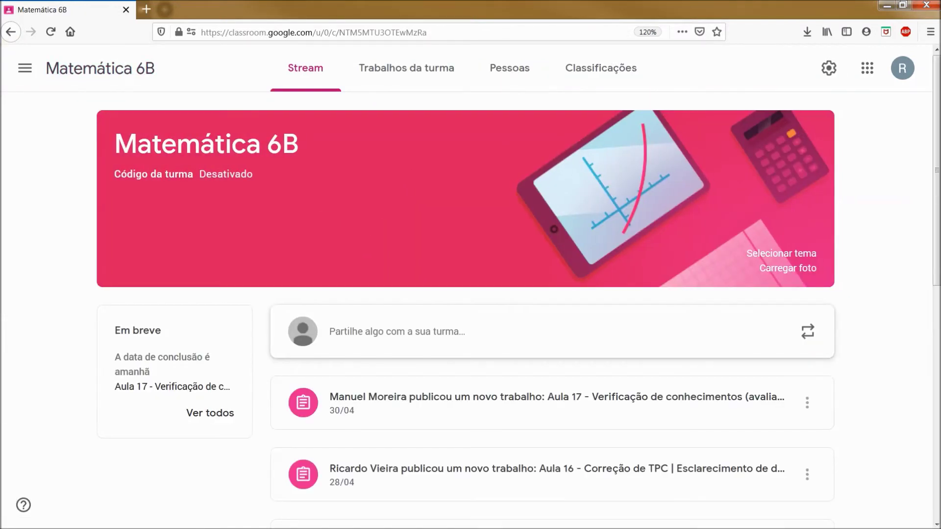
left_click(398, 69)
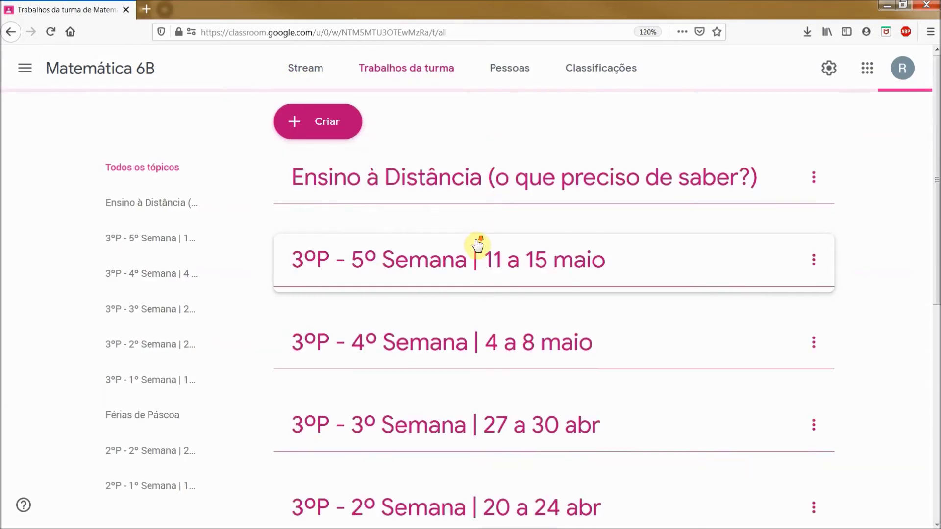
scroll(509, 289, "down", 3)
scroll(528, 324, "down", 10)
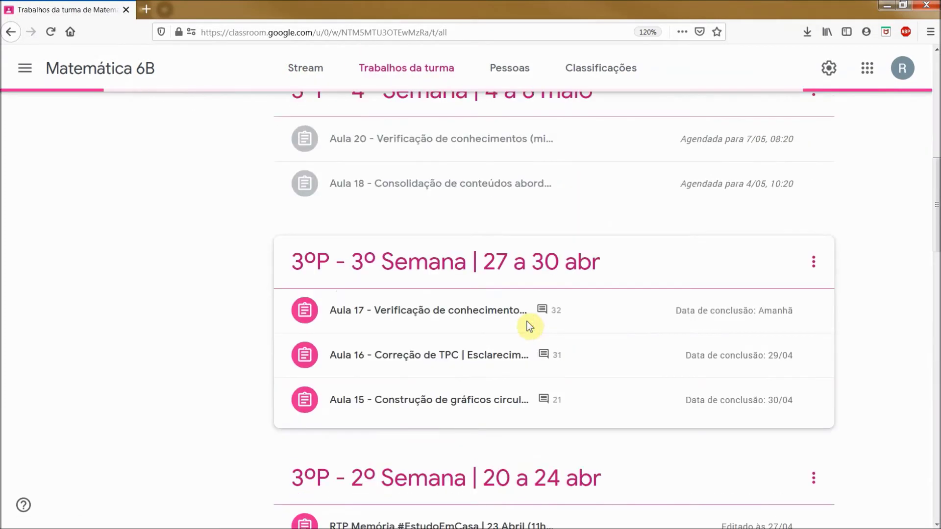
left_click(28, 68)
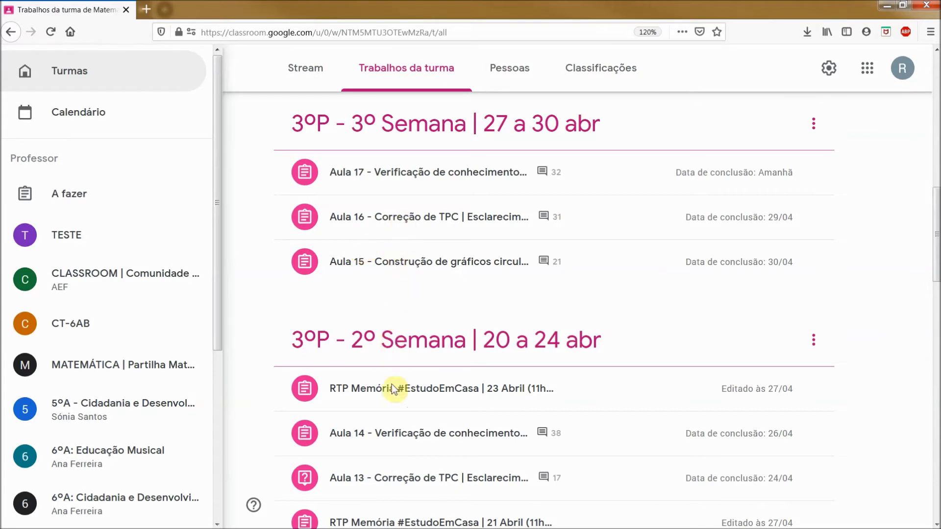
left_click(383, 261)
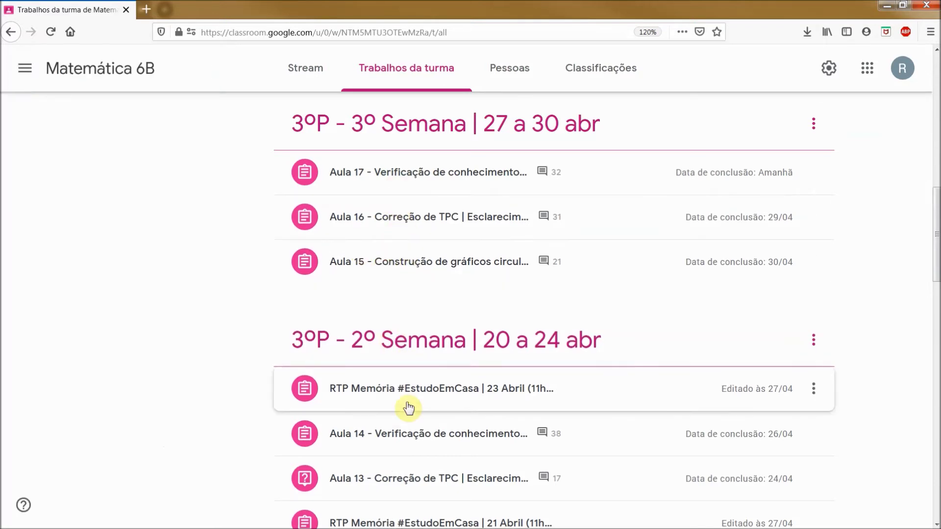
scroll(406, 318, "down", 3)
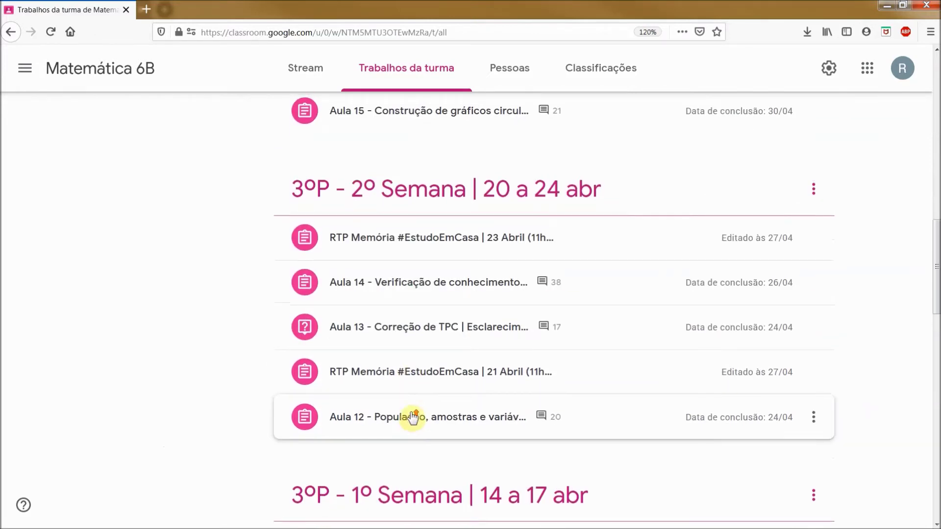
scroll(413, 420, "up", 3)
scroll(196, 140, "up", 2)
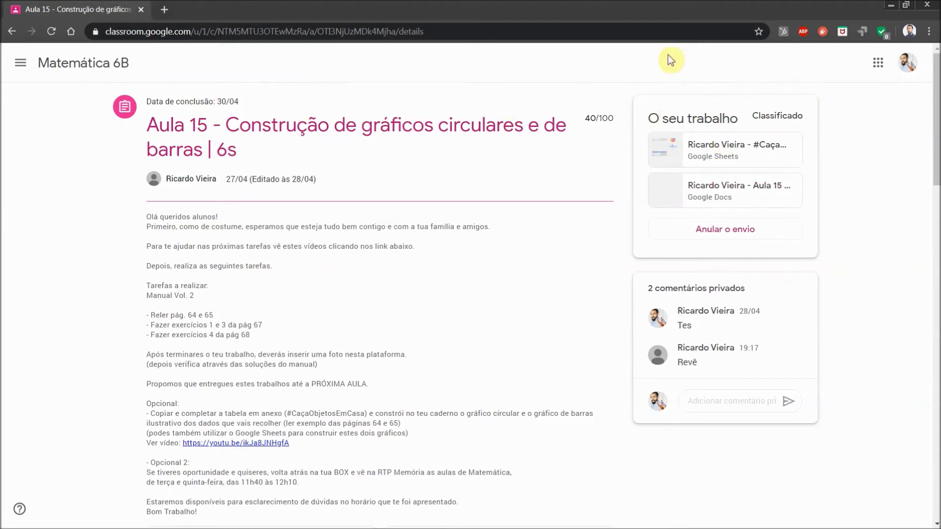
Open the general settings (Definições) in the student's account and go to the notification options
left_click(20, 64)
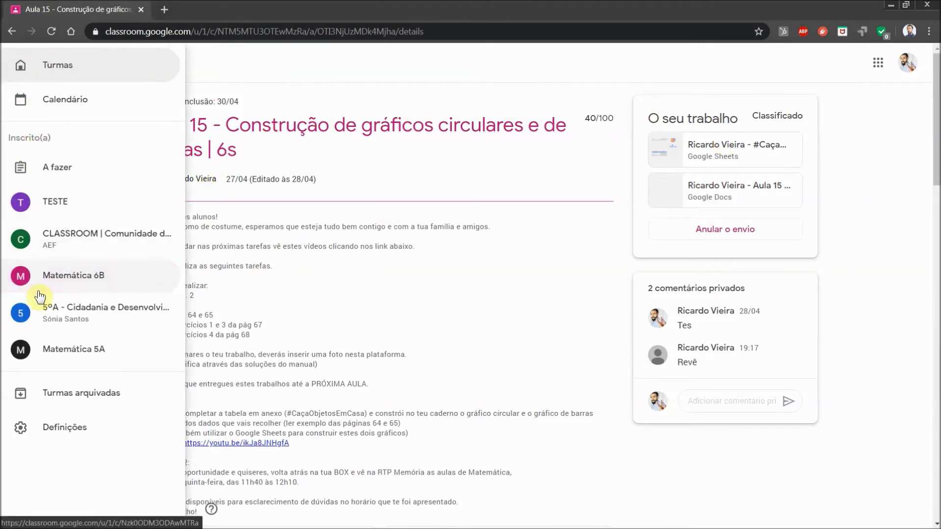
left_click(69, 431)
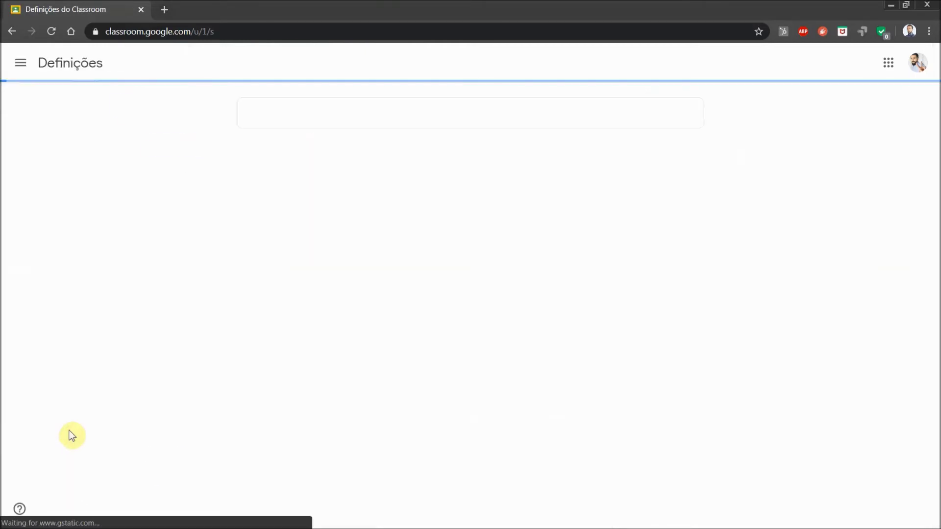
scroll(400, 314, "down", 2)
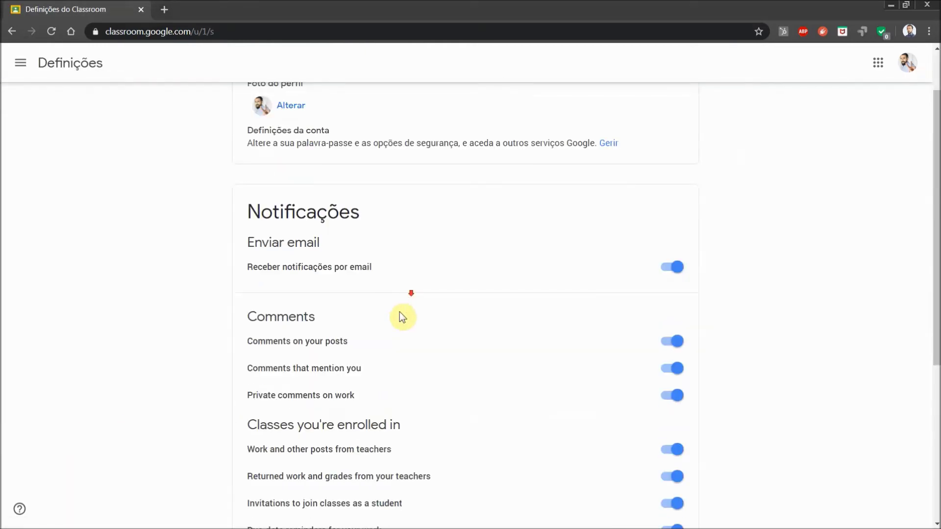
Open the student's to-do list (A fazer) and show only the work of the Matemática 6B class
left_click(11, 71)
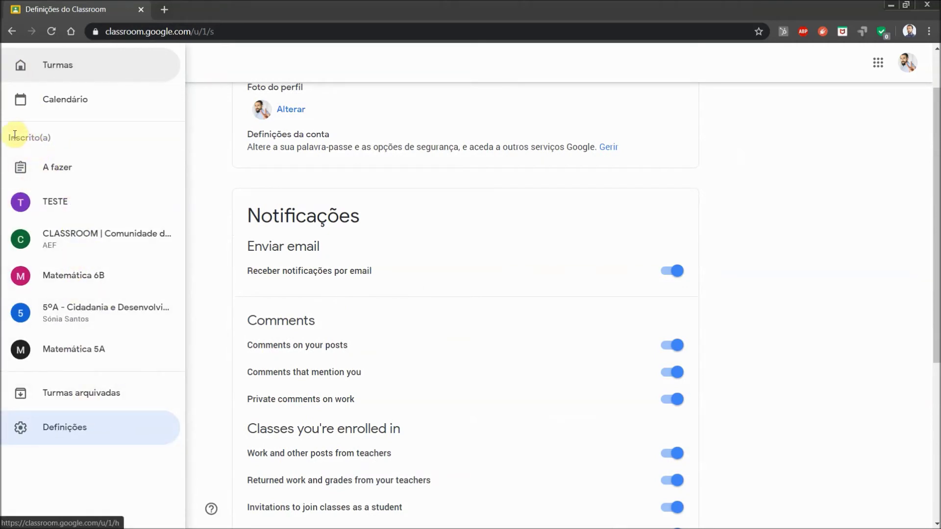
left_click_drag(15, 135, 74, 132)
left_click(73, 170)
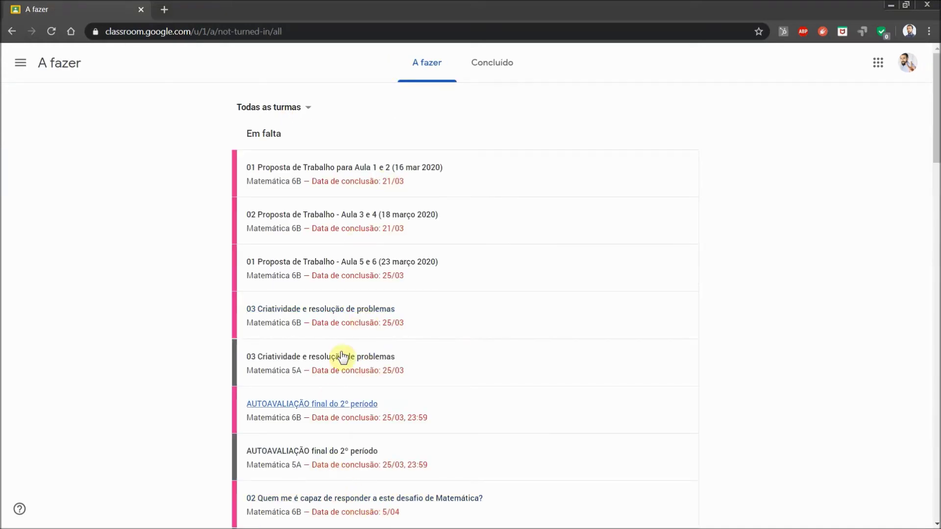
left_click(293, 107)
left_click(299, 106)
left_click(297, 107)
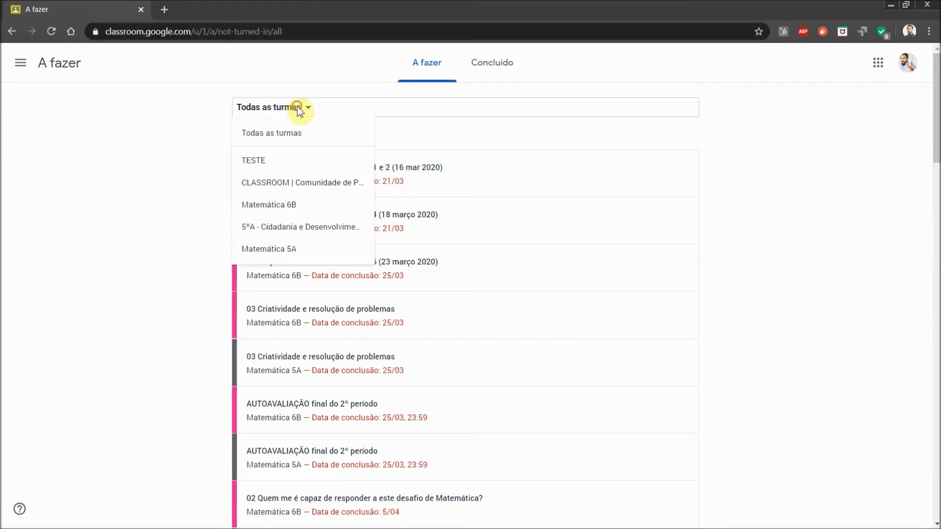
left_click(281, 205)
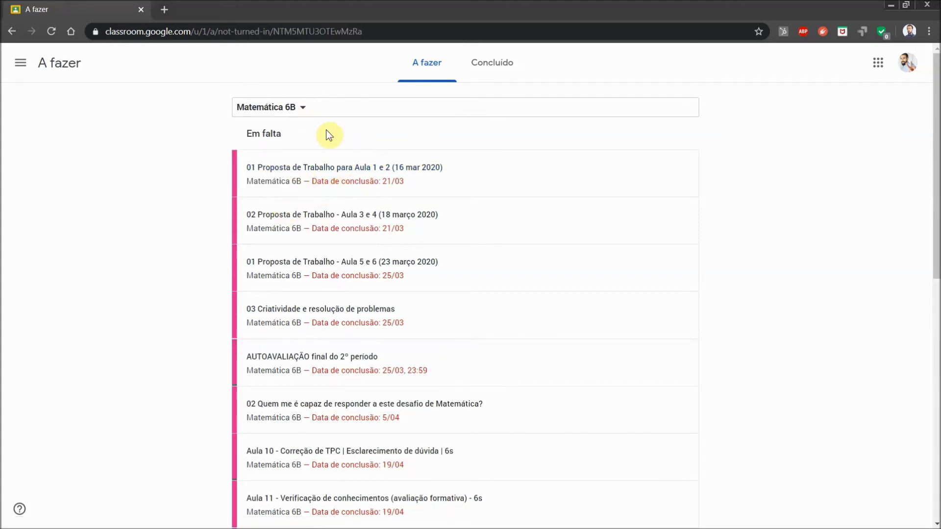
Look through the outstanding Matemática 6B work, then examine the Concluído list with its grades and late-submission labels
scroll(343, 229, "down", 1)
scroll(346, 245, "down", 10)
scroll(346, 245, "up", 10)
scroll(343, 248, "up", 1)
left_click(488, 63)
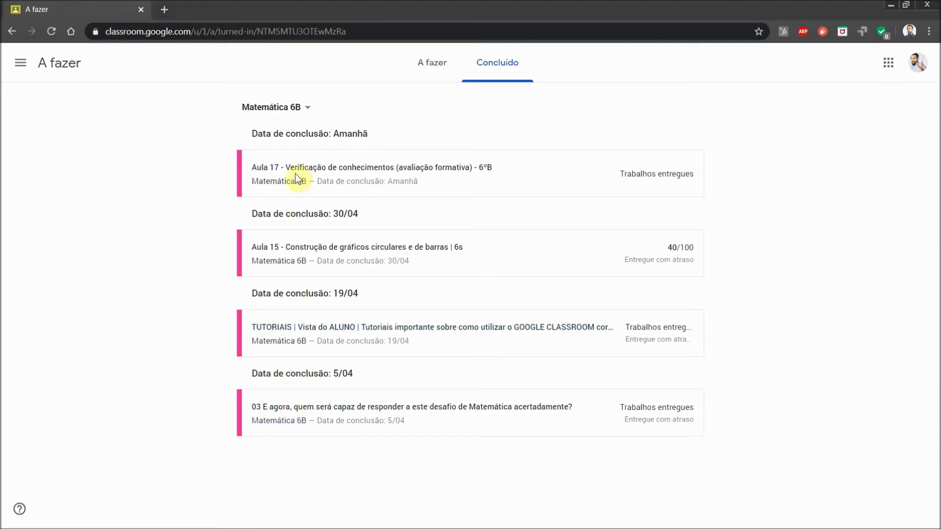
triple_click(714, 240)
left_click(721, 240)
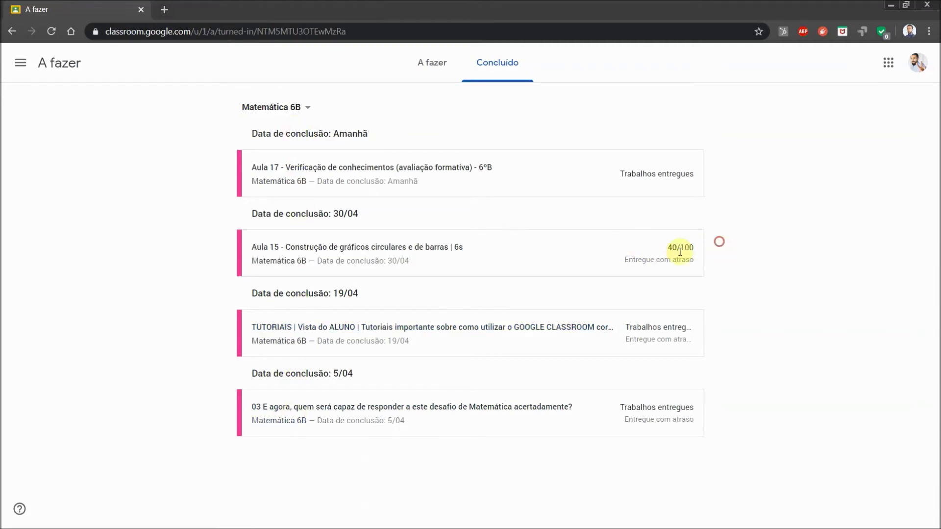
mouse_move(685, 247)
left_mouse_down()
mouse_move(704, 245)
mouse_move(668, 248)
mouse_move(694, 248)
left_mouse_up()
left_click_drag(621, 262, 666, 251)
left_click(311, 133)
Return to the A fazer list and examine the due dates and the works under Sem data de conclusão
left_click(438, 66)
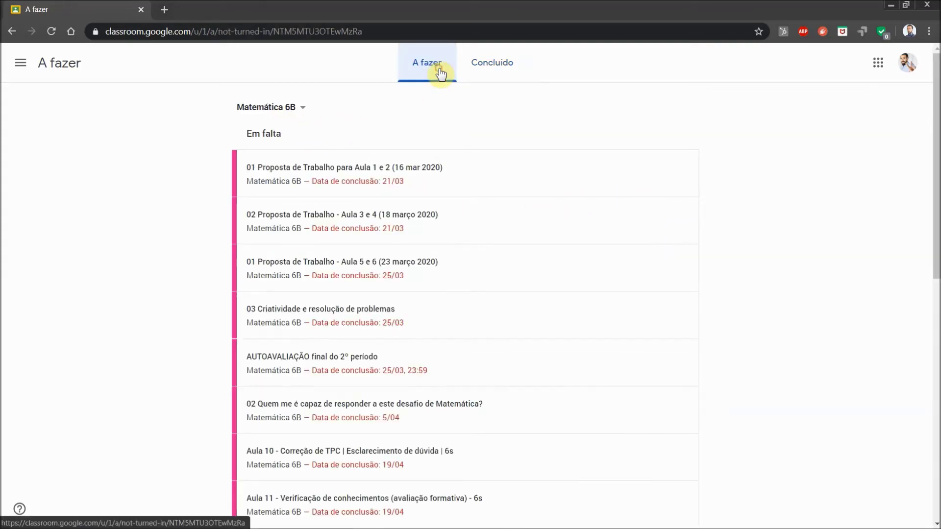
left_click(472, 65)
left_click(434, 69)
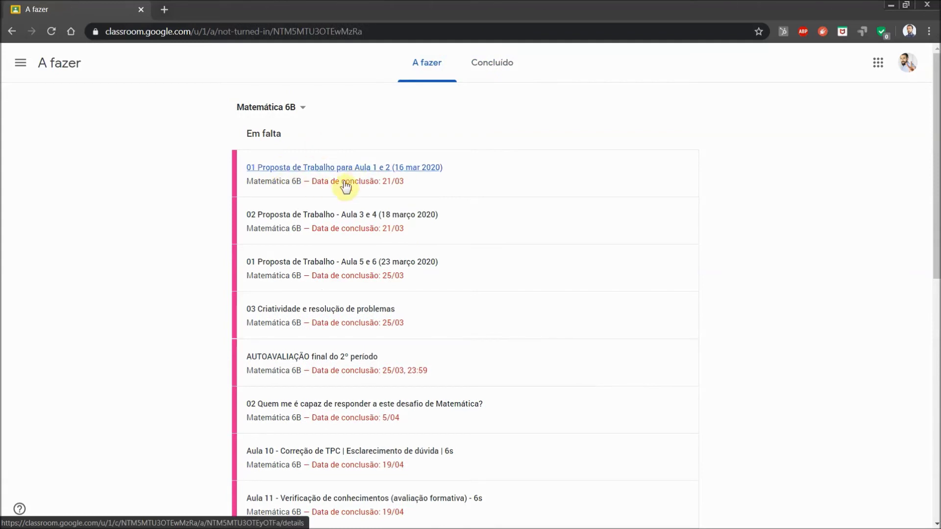
left_click_drag(313, 180, 402, 185)
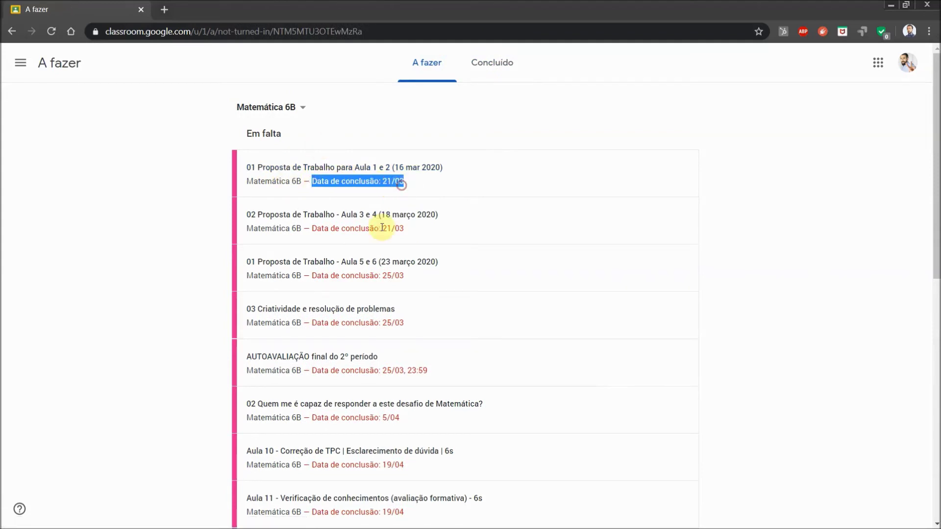
scroll(382, 227, "down", 3)
scroll(381, 227, "down", 7)
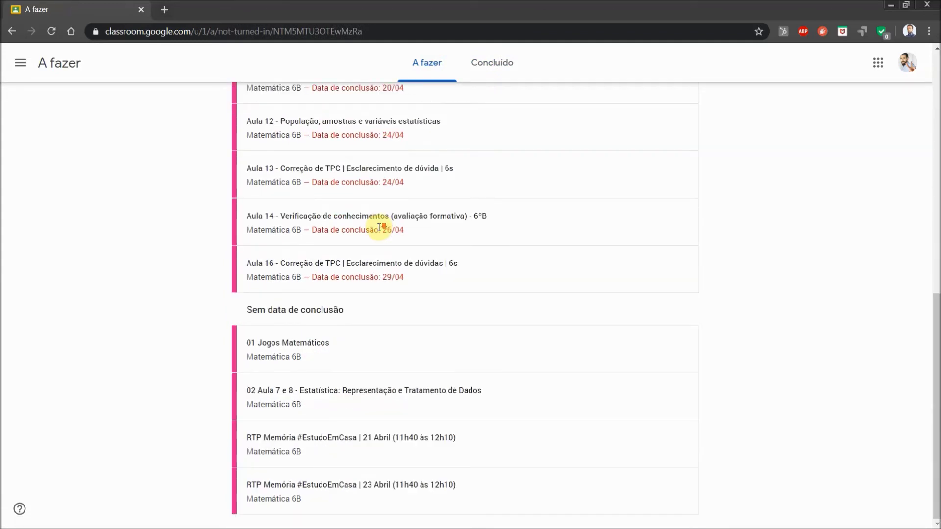
left_click_drag(246, 309, 341, 330)
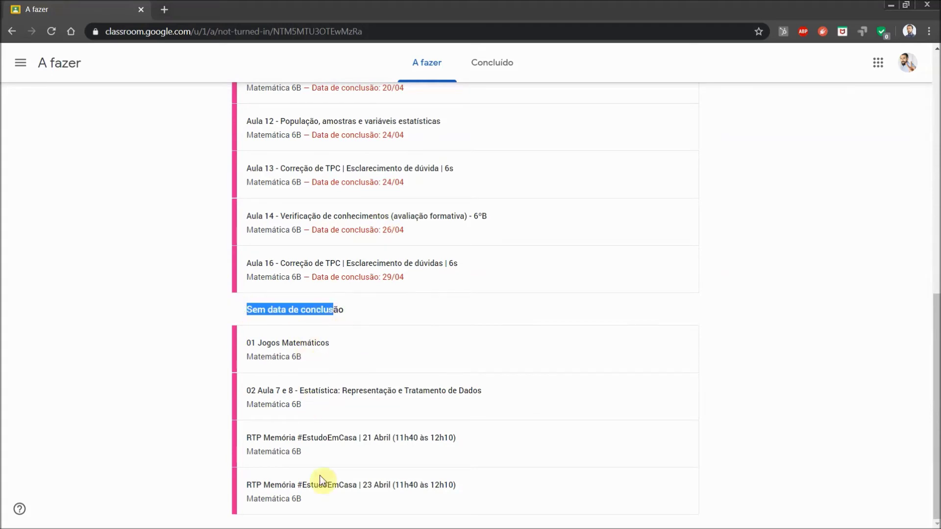
scroll(373, 265, "up", 10)
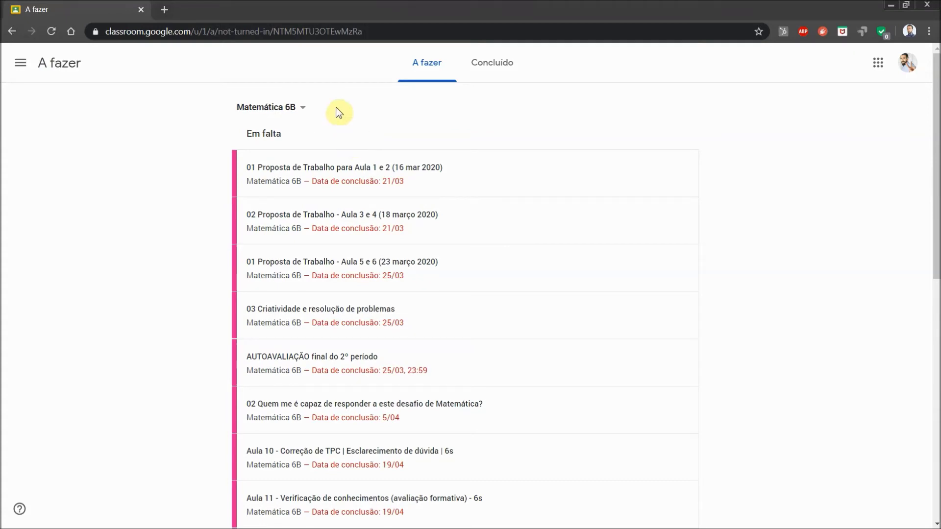
Review all Matemática 6B works listed under Em falta
left_click_drag(245, 133, 283, 134)
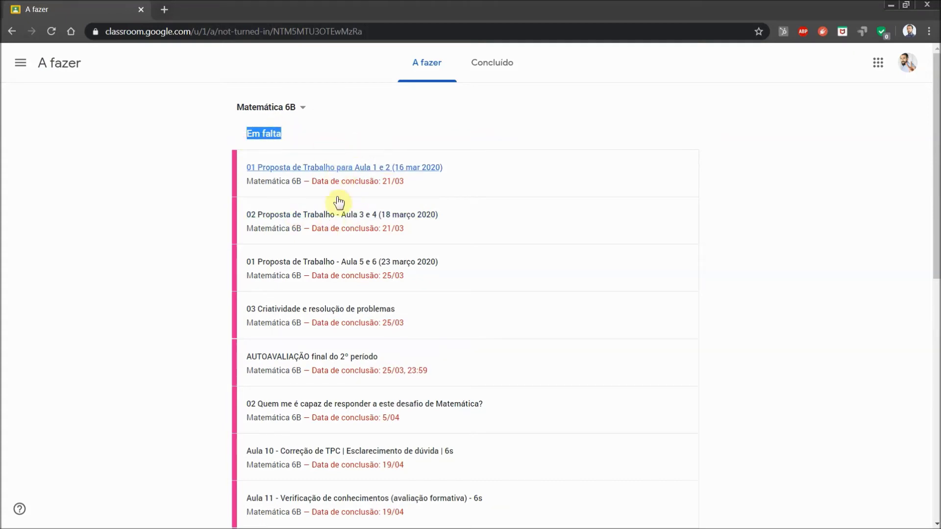
scroll(340, 343, "down", 8)
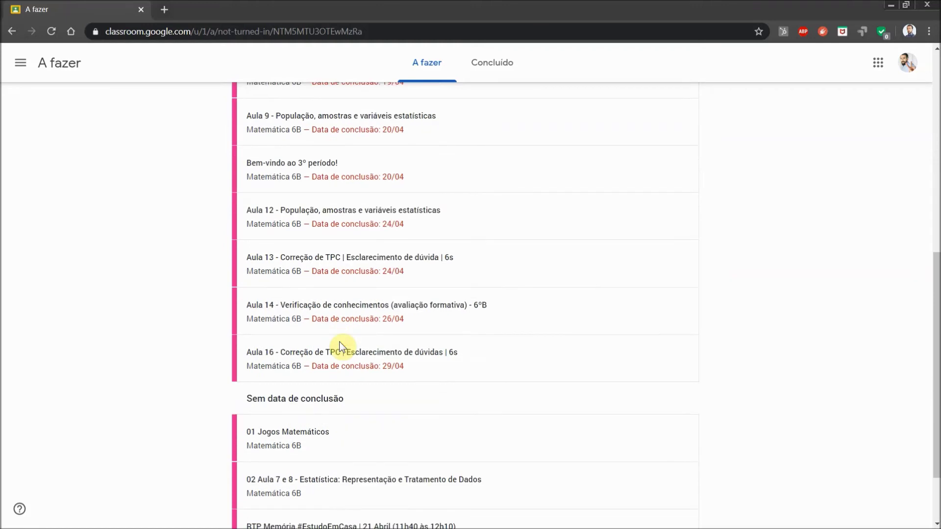
scroll(339, 342, "up", 9)
scroll(339, 343, "down", 10)
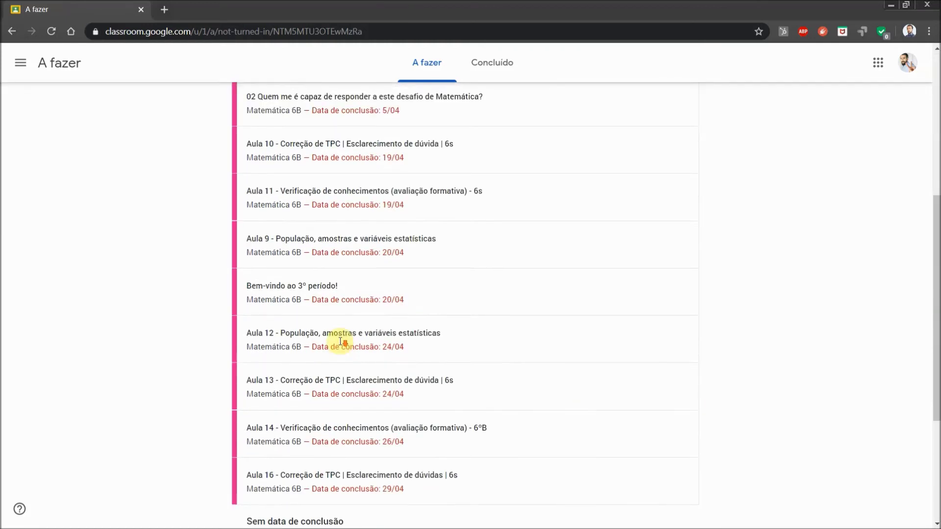
scroll(365, 326, "up", 7)
scroll(371, 308, "up", 3)
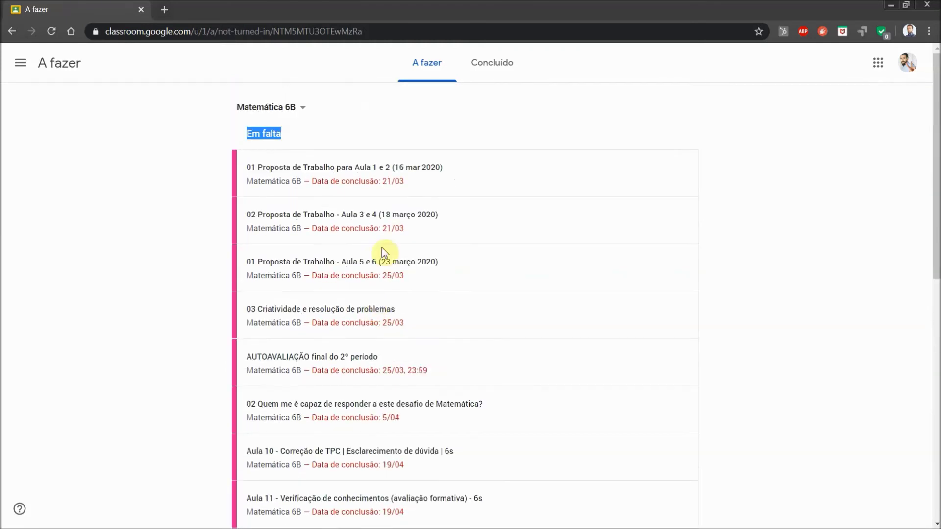
Leave the to-do list, open the Matemática 6B class in the student's account and show its classwork (Trabalhos da turma)
left_click(20, 63)
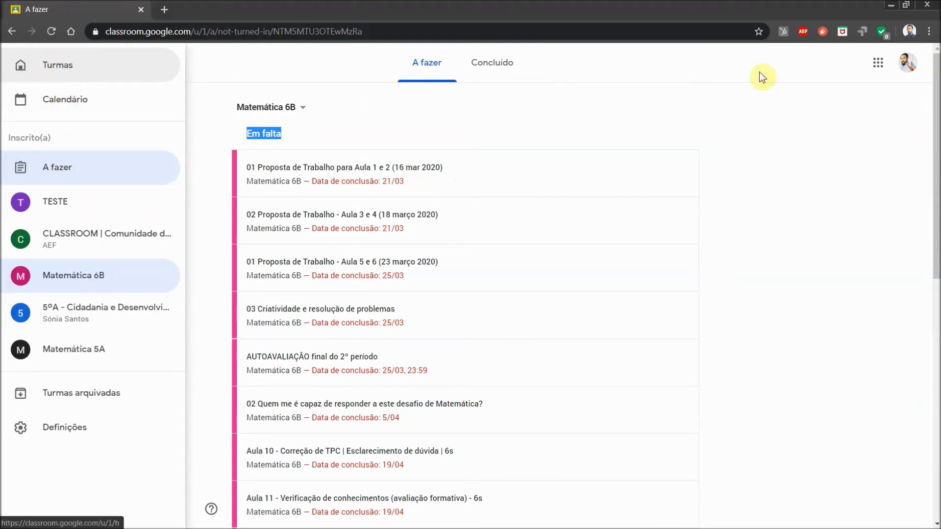
left_click(267, 108)
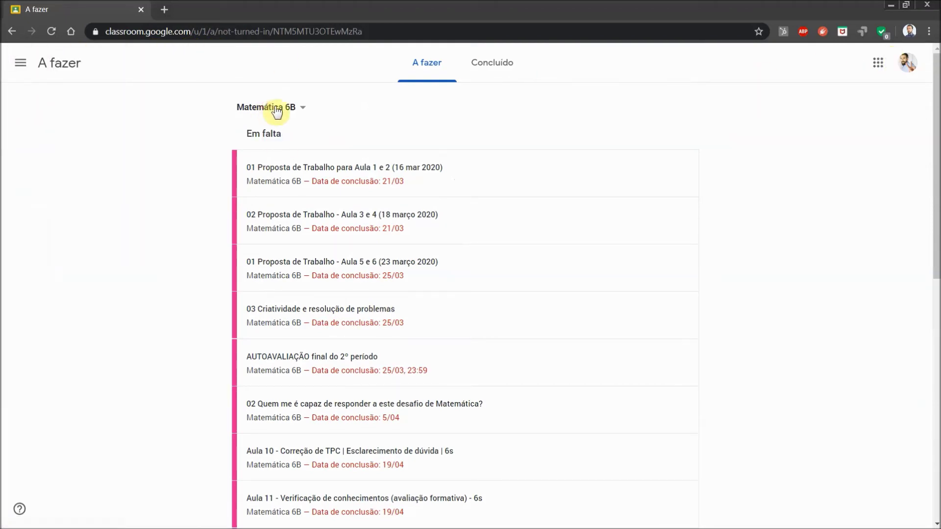
left_click(267, 108)
left_click(47, 74)
left_click(20, 66)
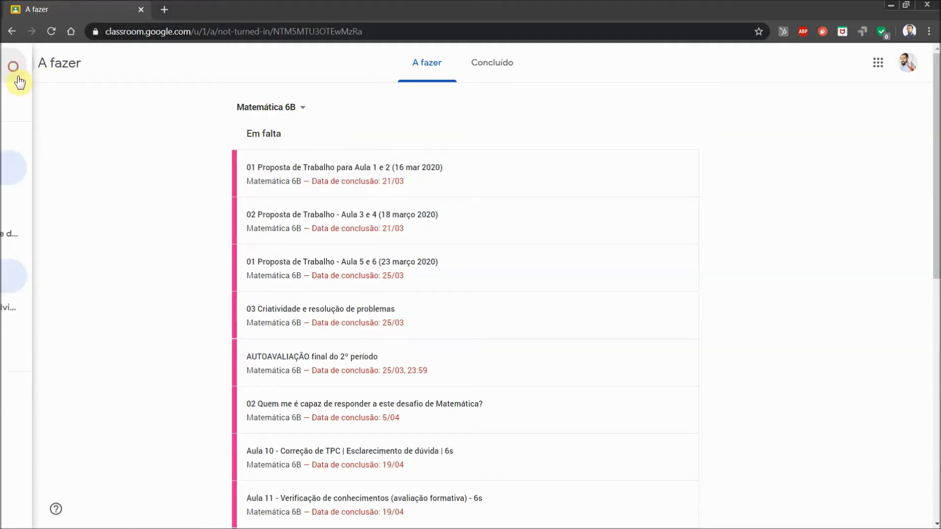
left_click(76, 281)
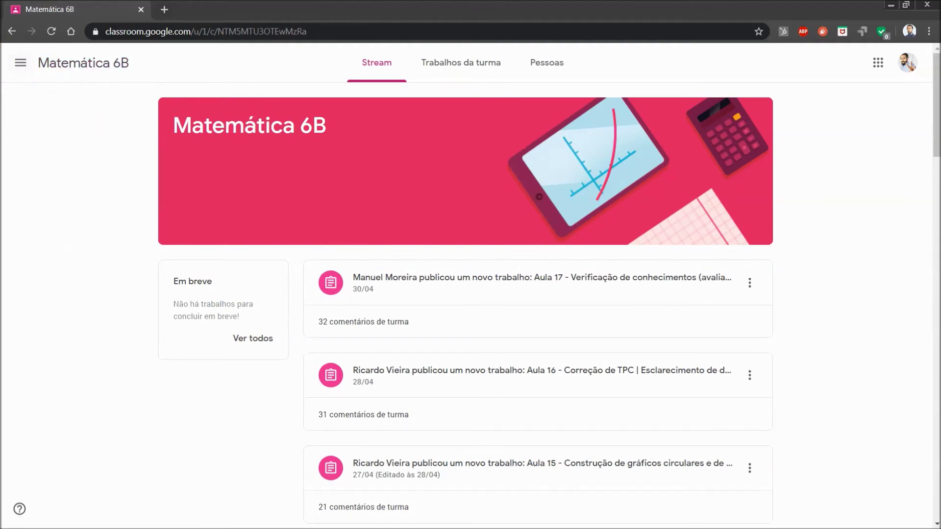
left_click(479, 62)
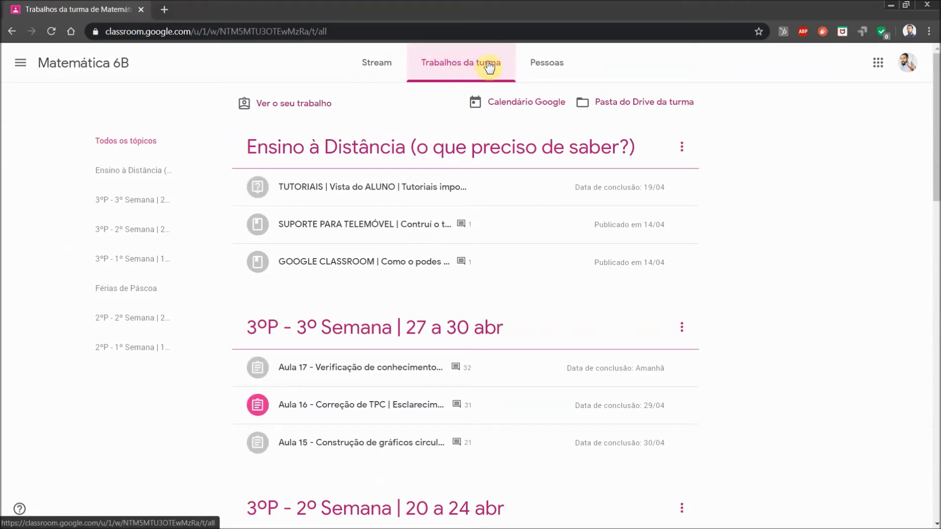
Open the student's own work overview (Ver o seu trabalho) for Matemática 6B and look through the listed works and their status
left_click(21, 62)
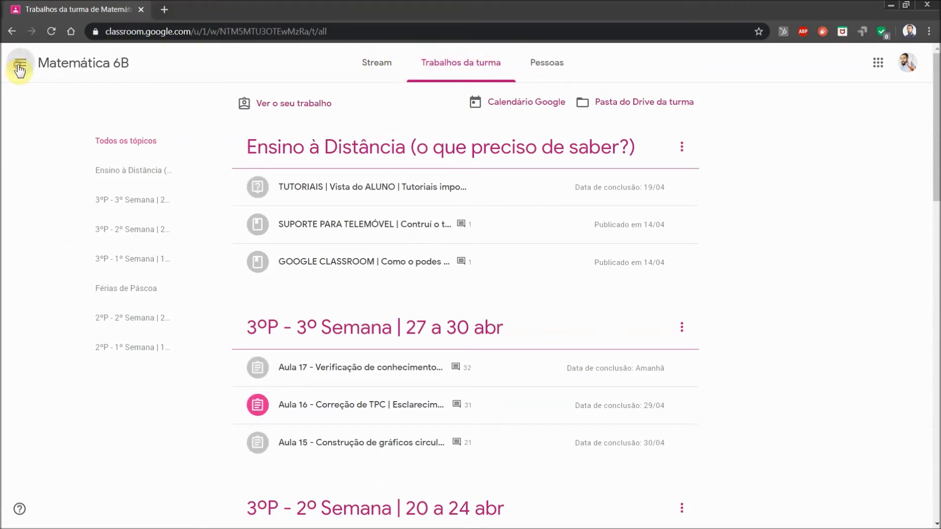
left_click(445, 68)
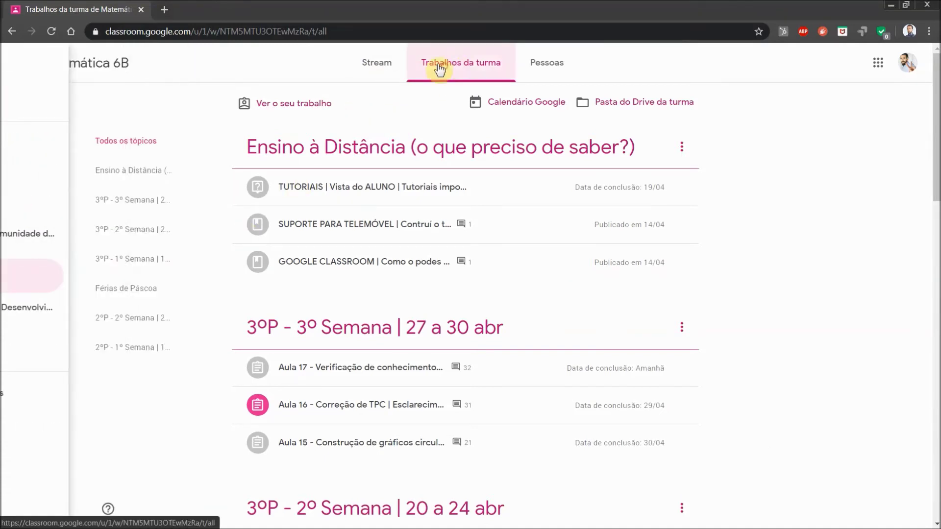
left_click(286, 109)
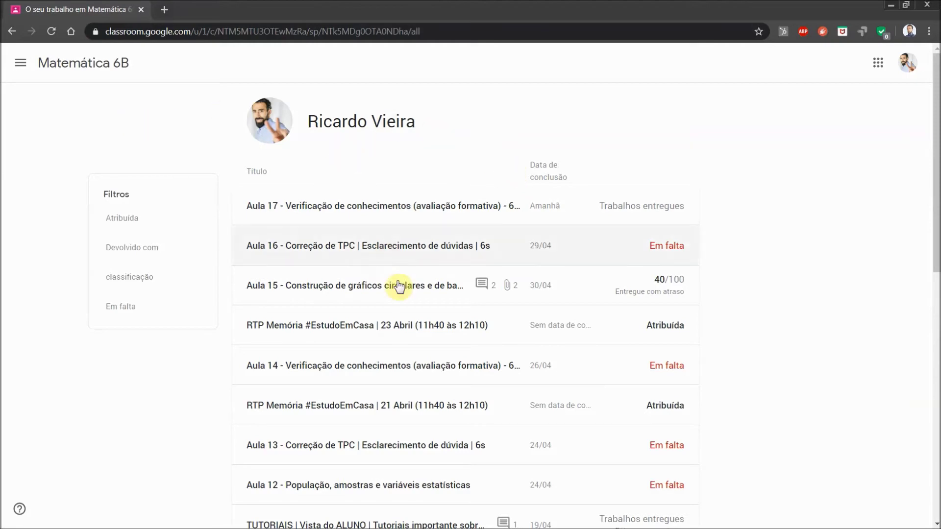
scroll(414, 397, "down", 5)
scroll(413, 403, "up", 5)
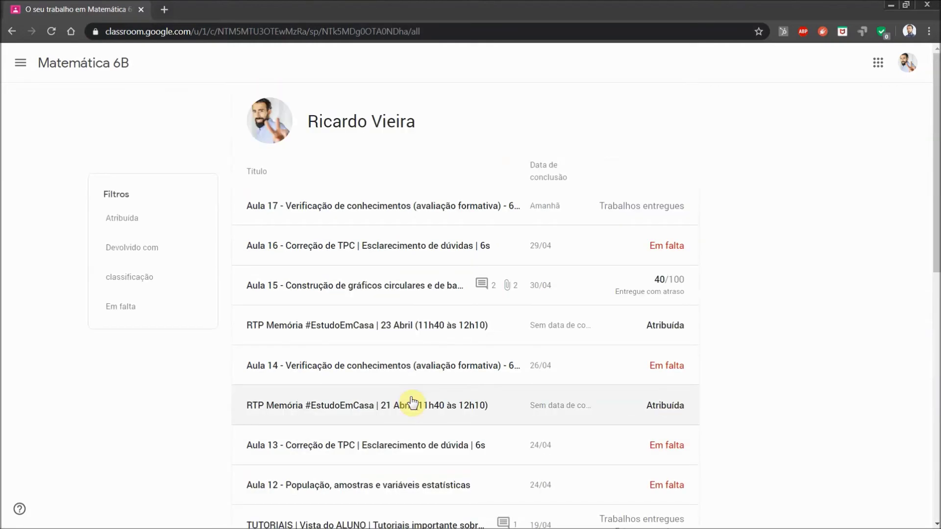
scroll(412, 403, "down", 1)
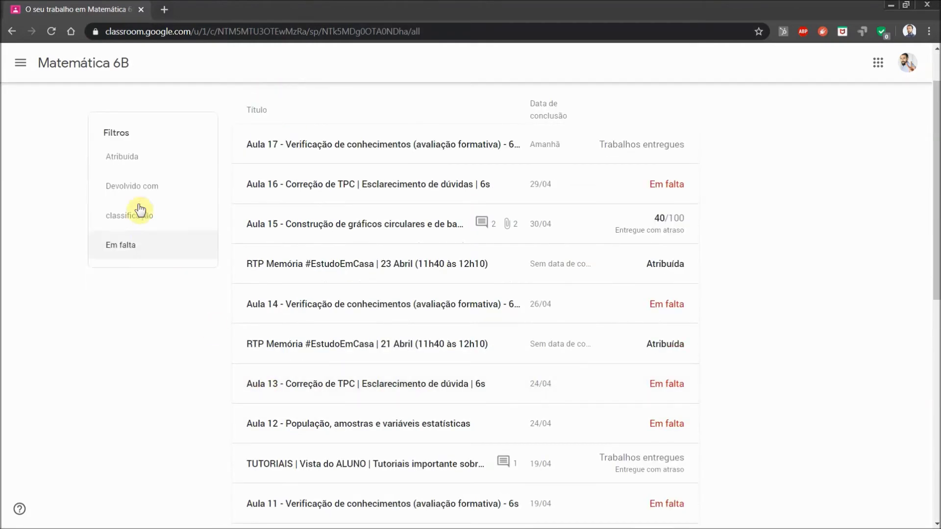
Filter the student's work by Atribuída, Devolvido com classificação and Em falta in turn, then clear the filter and return to the class
left_click(132, 167)
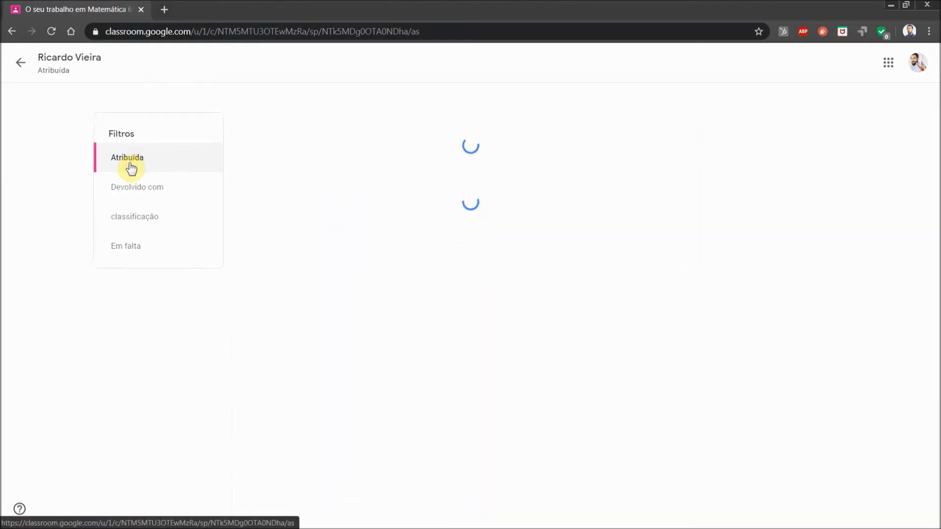
left_click(143, 198)
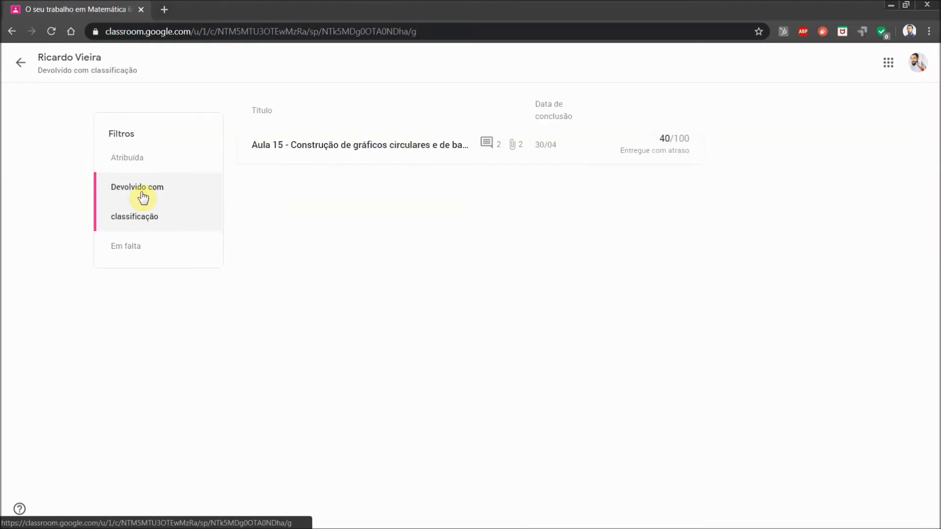
left_click(132, 246)
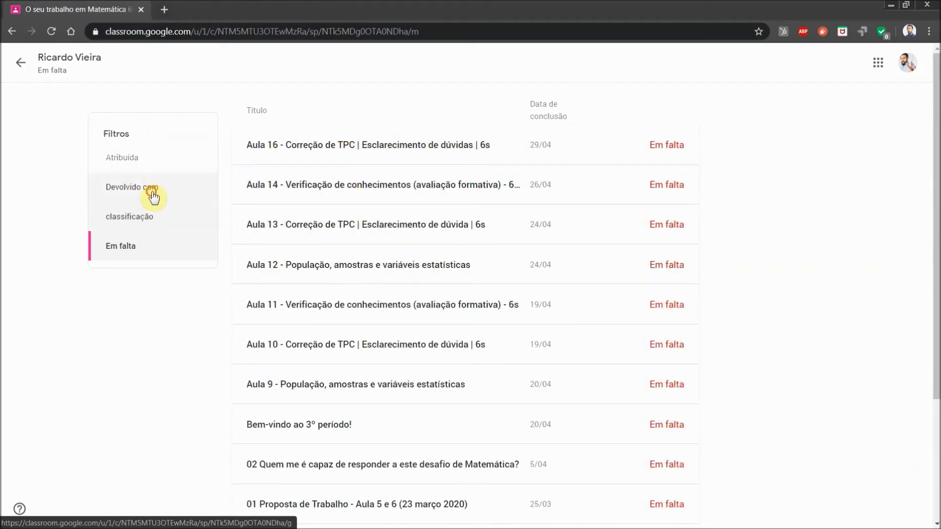
left_click(151, 193)
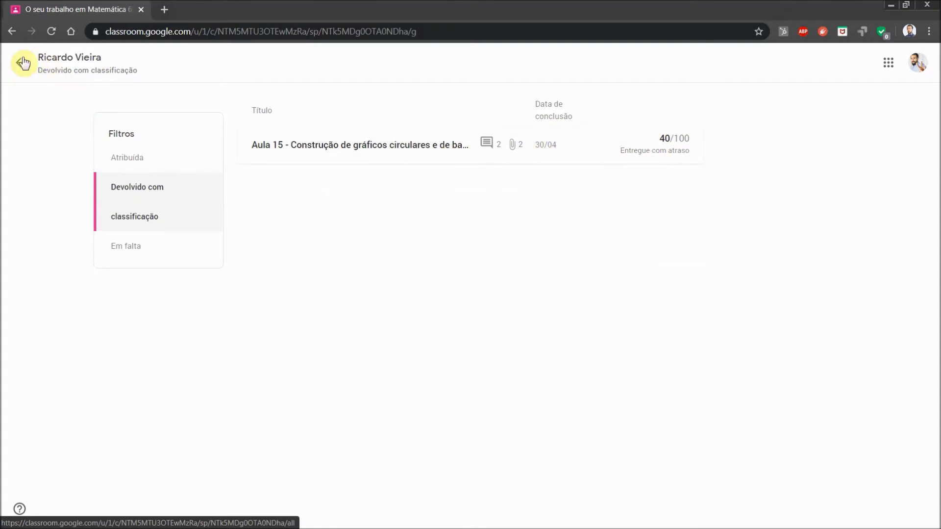
left_click(9, 68)
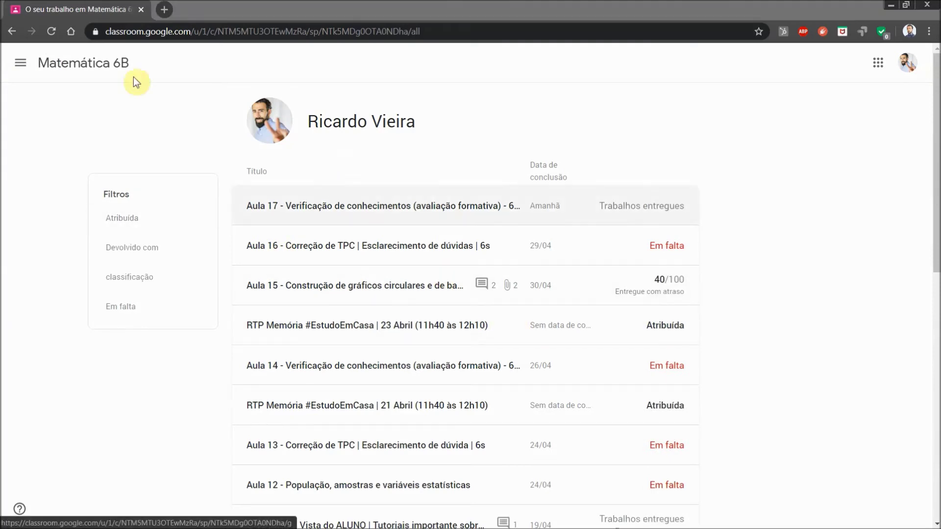
left_click(74, 73)
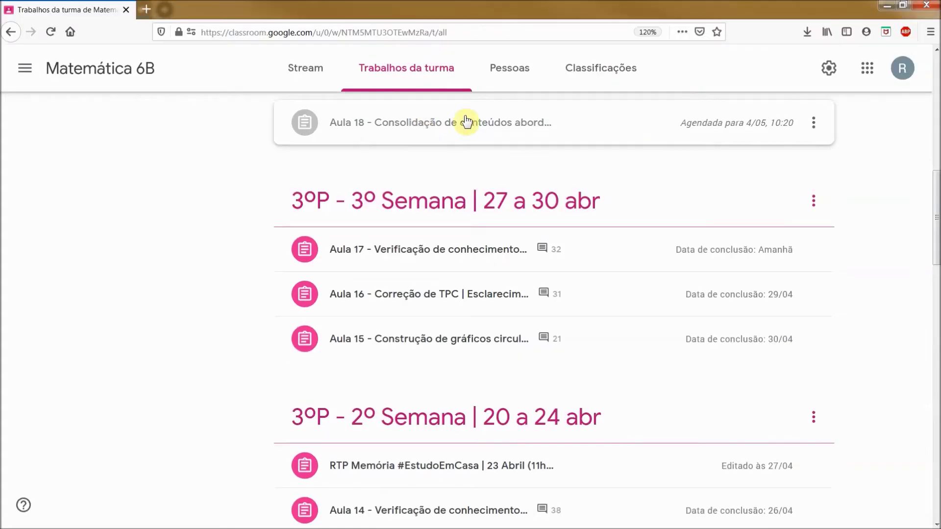
In the teacher's Matemática 6B classwork, reduce the page zoom to 90% and expand the TUTORIAIS | Vista do ALUNO question under Ensino à Distância
key("ctrl+minus")
key("ctrl+minus")
key("ctrl+minus")
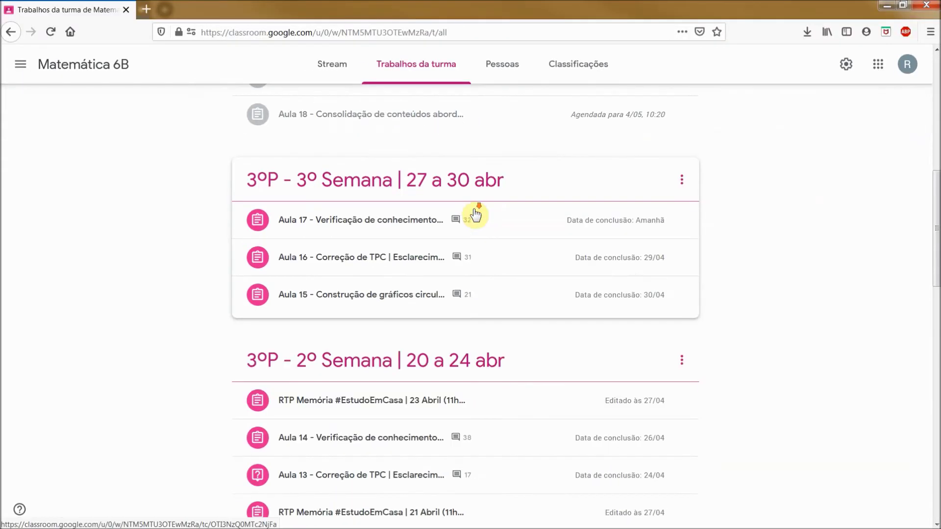
scroll(388, 94, "up", 10)
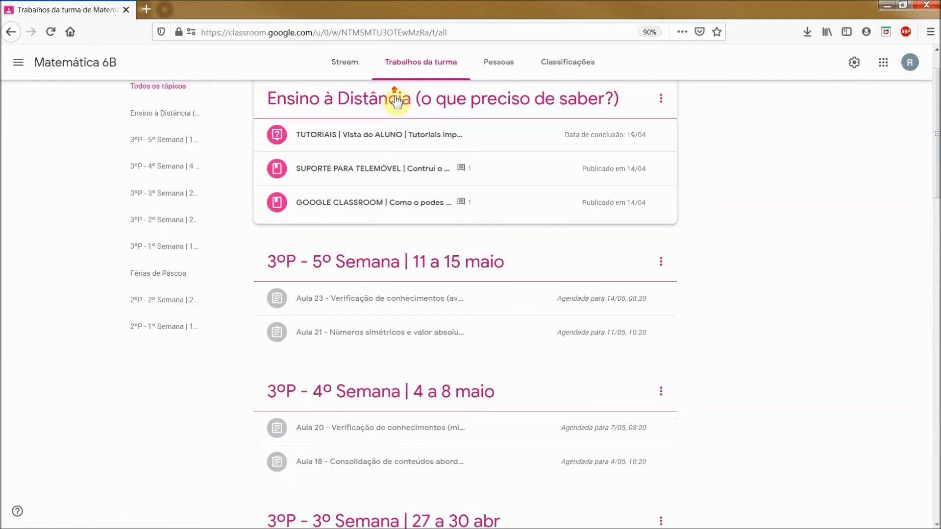
left_click(413, 187)
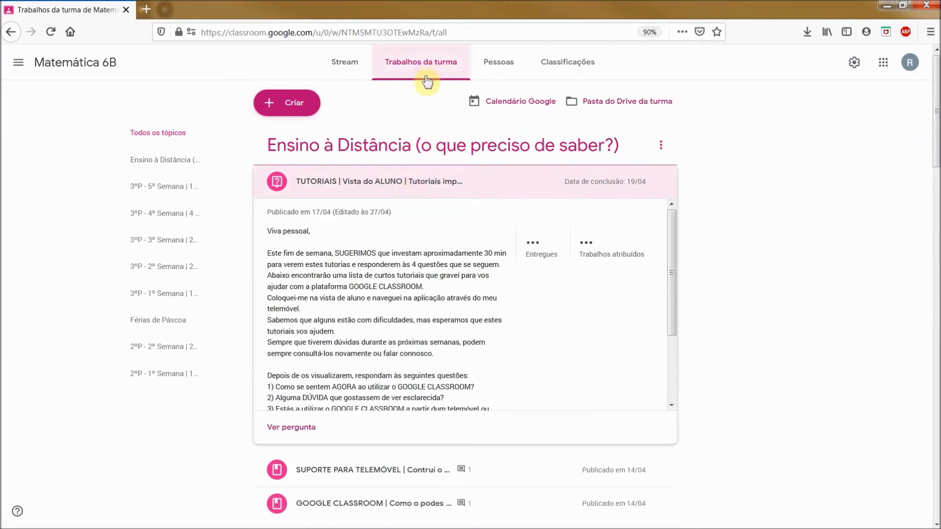
Collapse the TUTORIAIS question and open the student work page (Trabalhos dos alunos) of Aula 17 - Verificação de conhecimentos
left_click(388, 175)
scroll(409, 374, "down", 5)
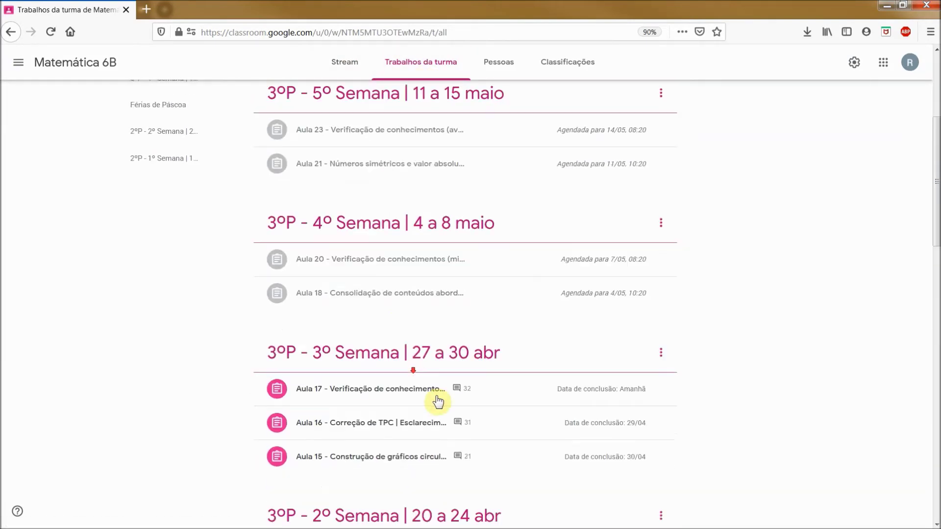
left_click(397, 377)
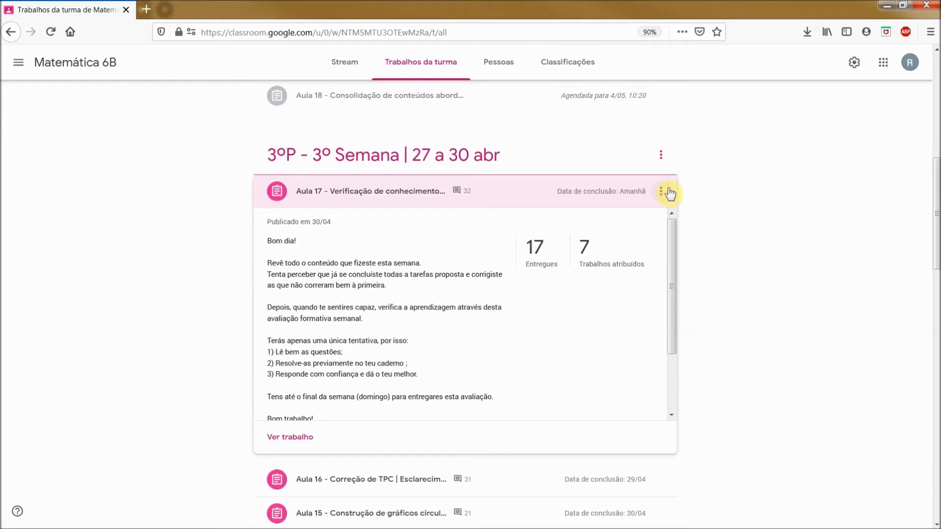
left_click(307, 438)
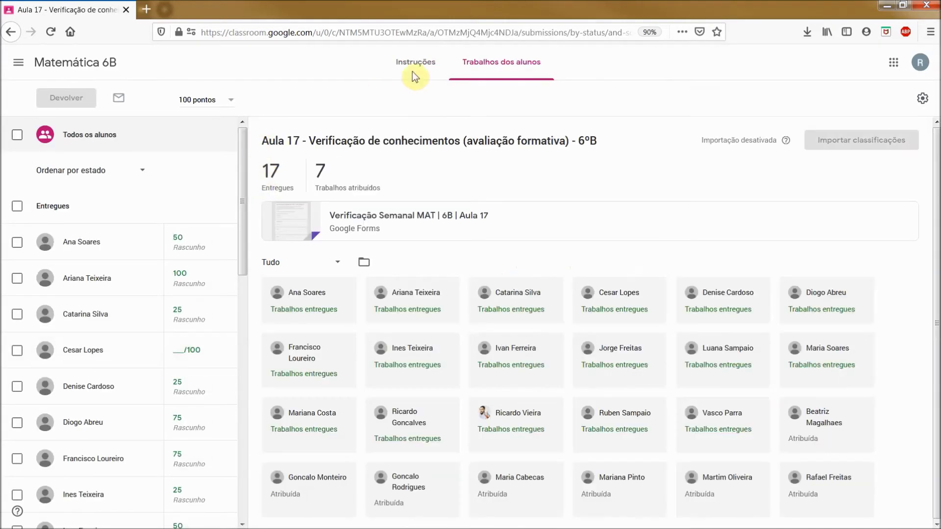
left_click(500, 66)
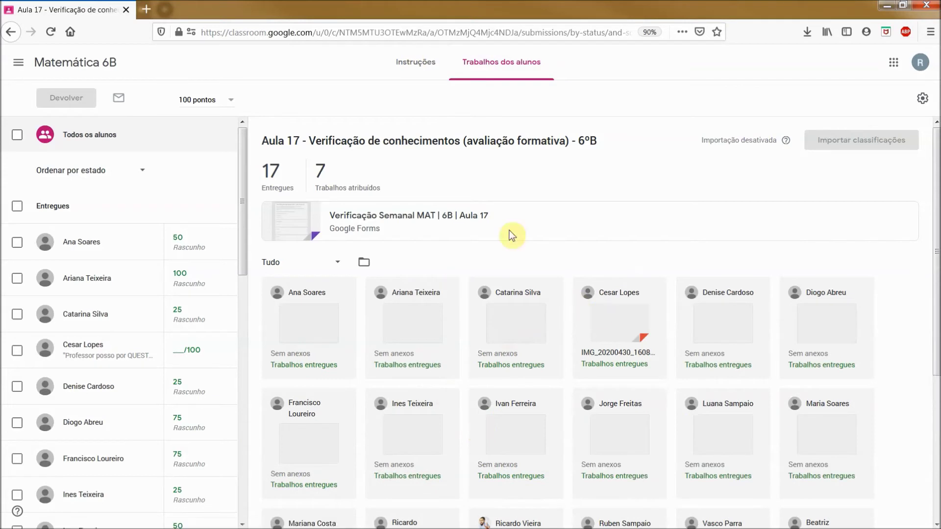
Show the Aula 17 instructions and read through the class comments below them
left_click(406, 63)
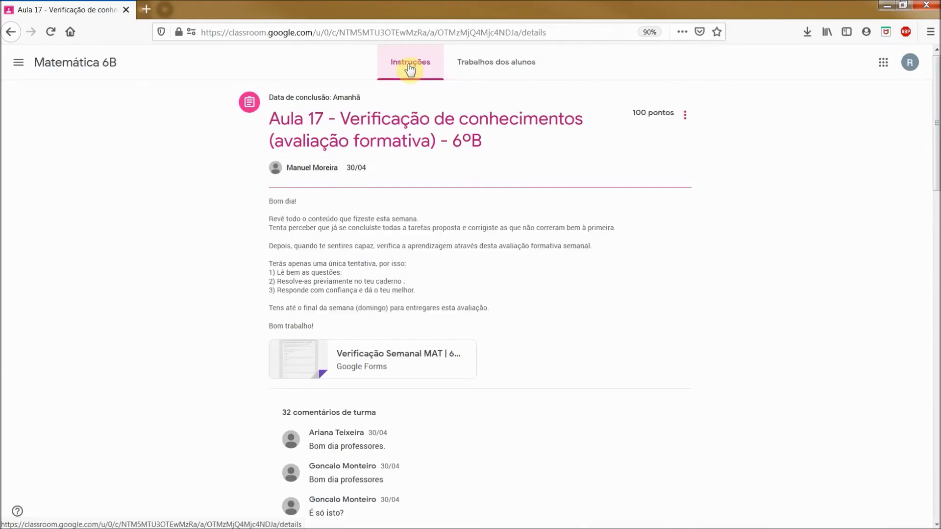
scroll(346, 358, "down", 5)
scroll(292, 218, "down", 5)
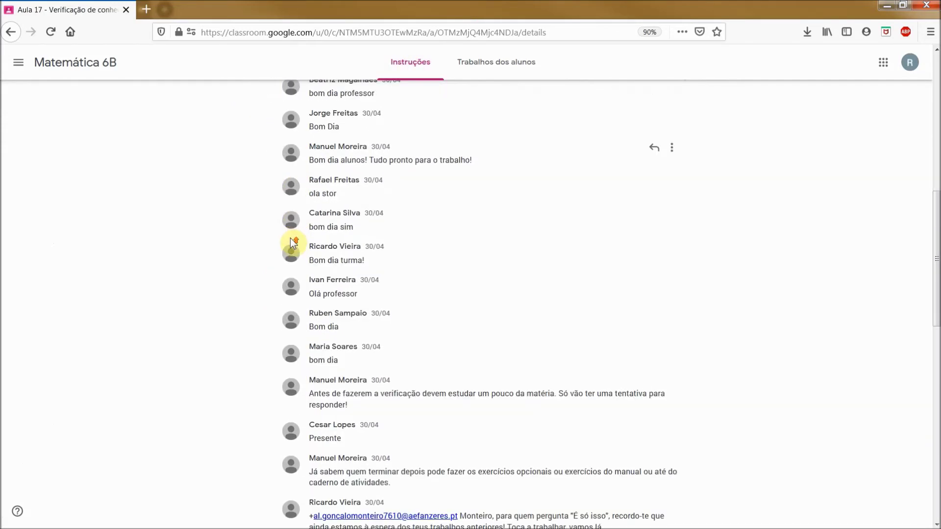
scroll(292, 241, "up", 5)
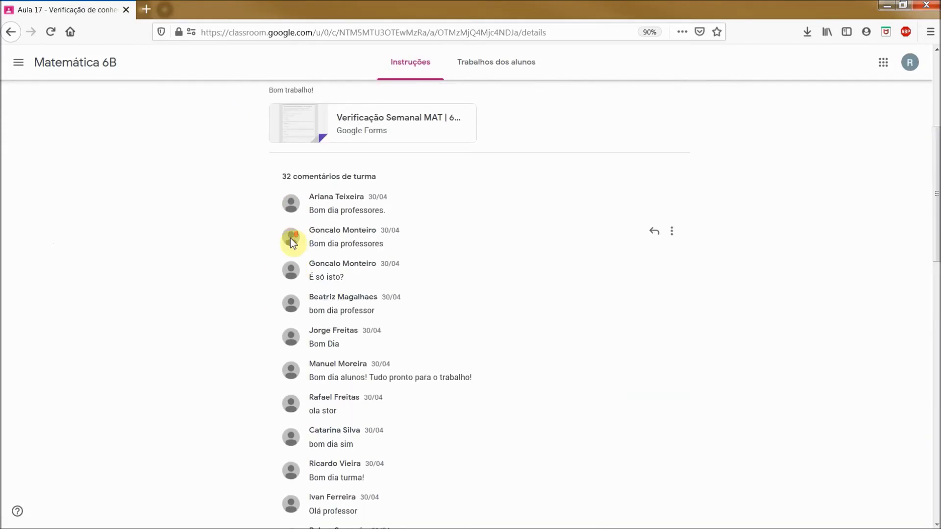
scroll(290, 237, "down", 10)
scroll(290, 238, "down", 7)
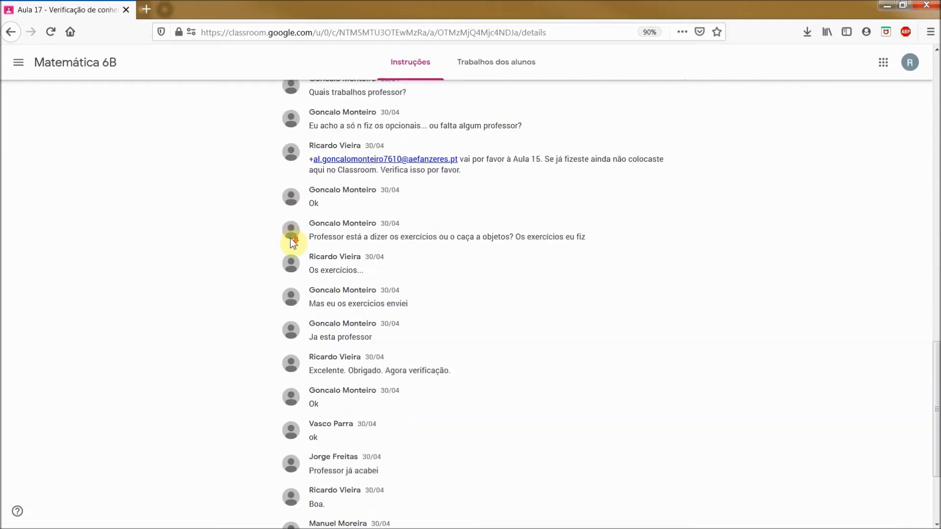
scroll(291, 237, "up", 10)
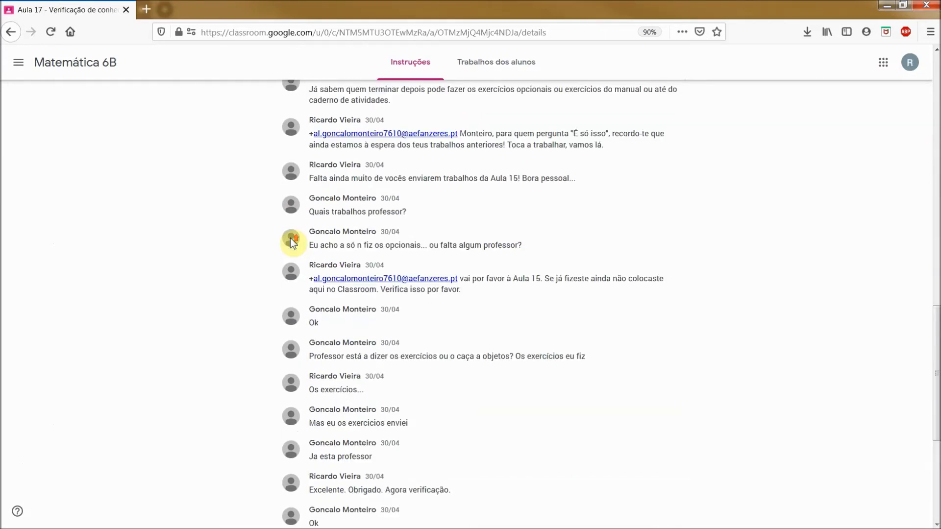
scroll(290, 237, "down", 10)
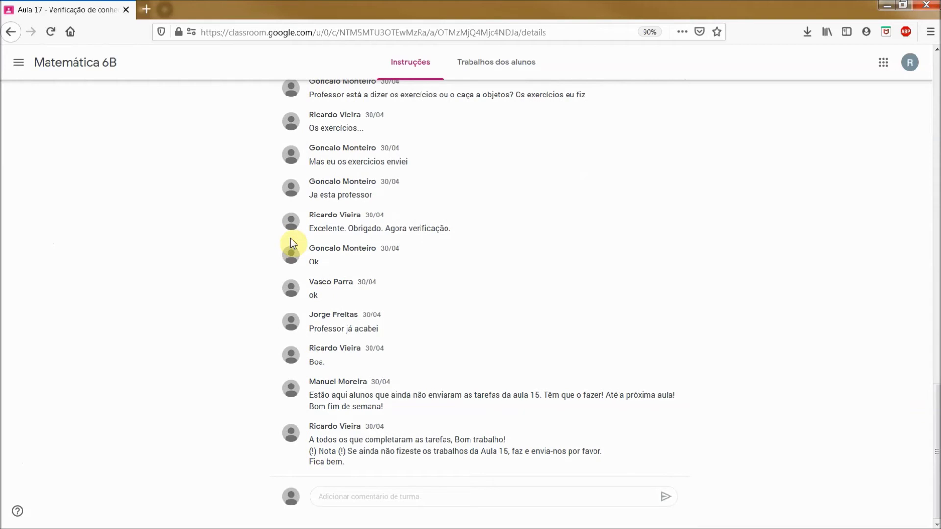
Start a reply to a student's class comment on Aula 17 with filler text, then clear the whole draft
left_click(369, 500)
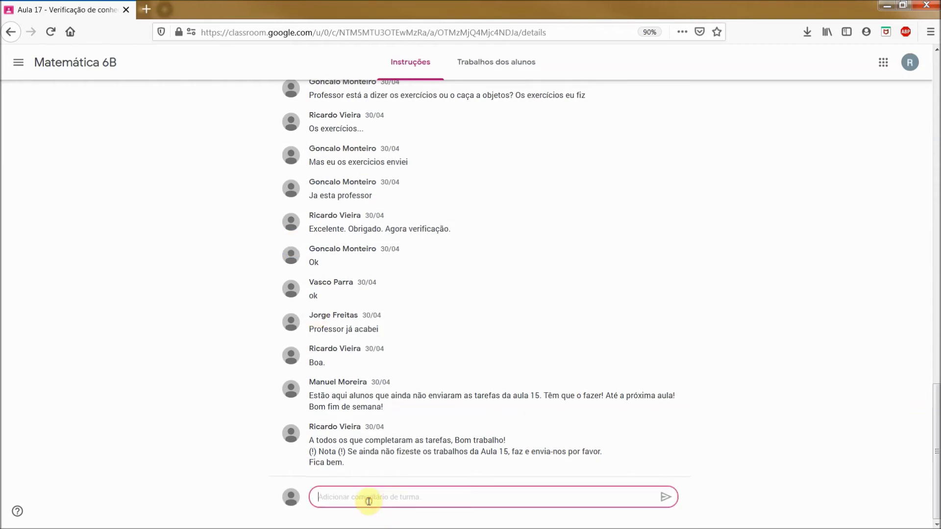
left_click(343, 368)
scroll(342, 377, "up", 3)
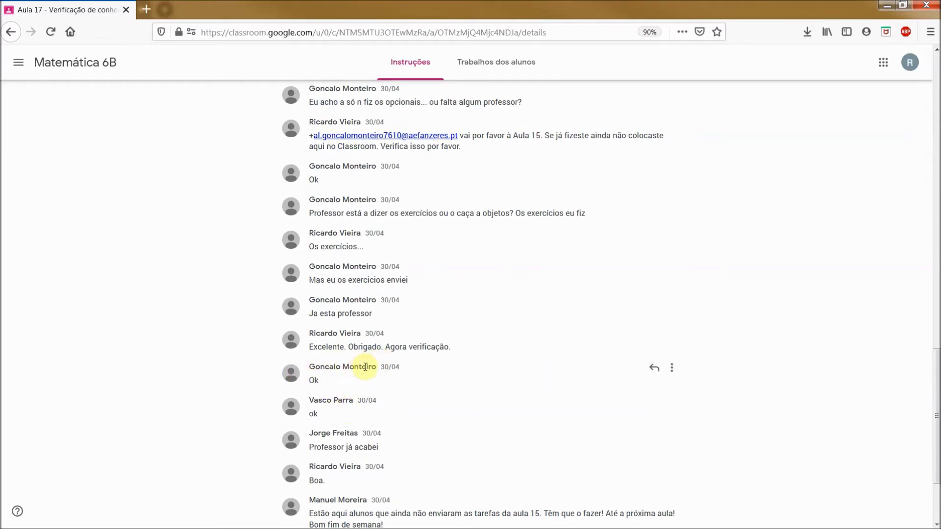
left_click(652, 371)
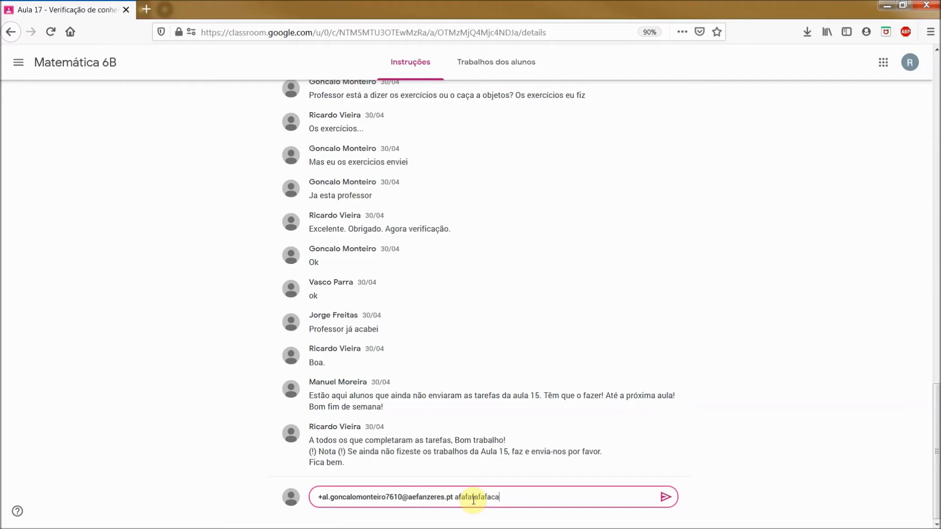
key("BackSpace")
key("BackSpace")
key("BackSpace")
key("BackSpace")
key("BackSpace")
key("BackSpace")
key("BackSpace")
key("BackSpace")
key("BackSpace")
key("BackSpace")
key("BackSpace")
key("BackSpace")
key("BackSpace")
key("BackSpace")
key("BackSpace")
key("BackSpace")
key("BackSpace")
key("BackSpace")
key("BackSpace")
key("BackSpace")
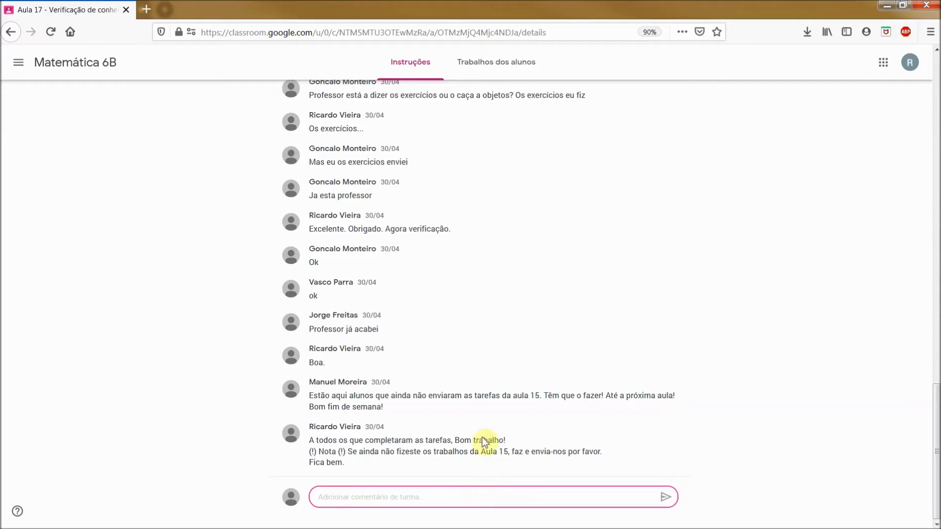
Show the Eliminar and mute options for a student's class comment about the exercises, and close them without choosing any
scroll(487, 354, "up", 5)
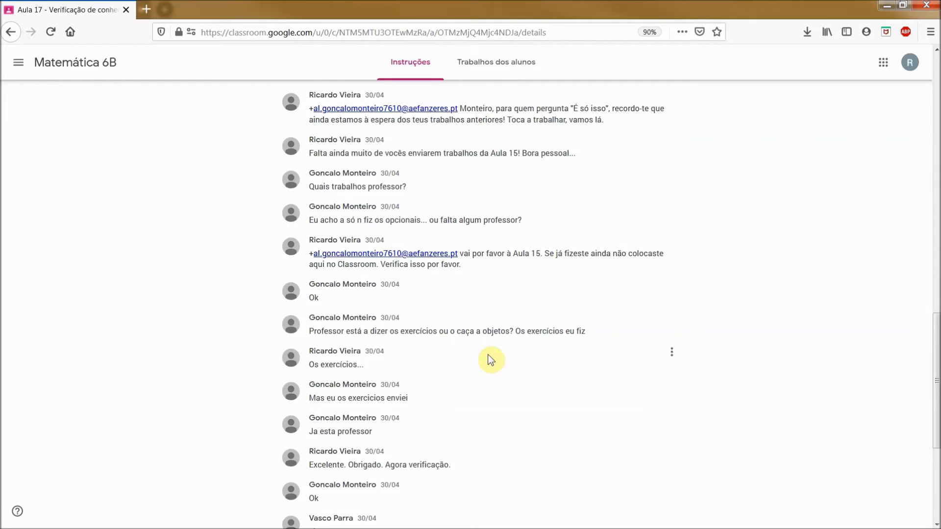
mouse_move(662, 333)
left_click(674, 325)
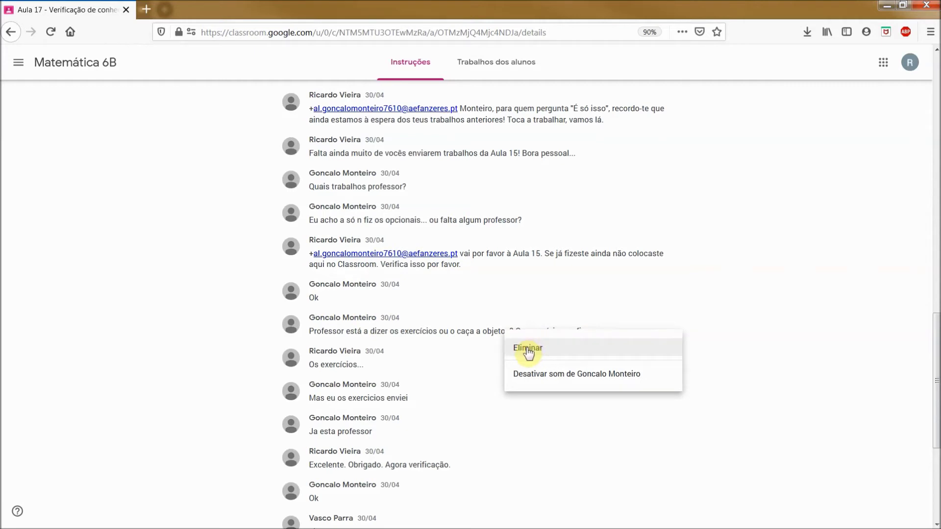
left_click(363, 302)
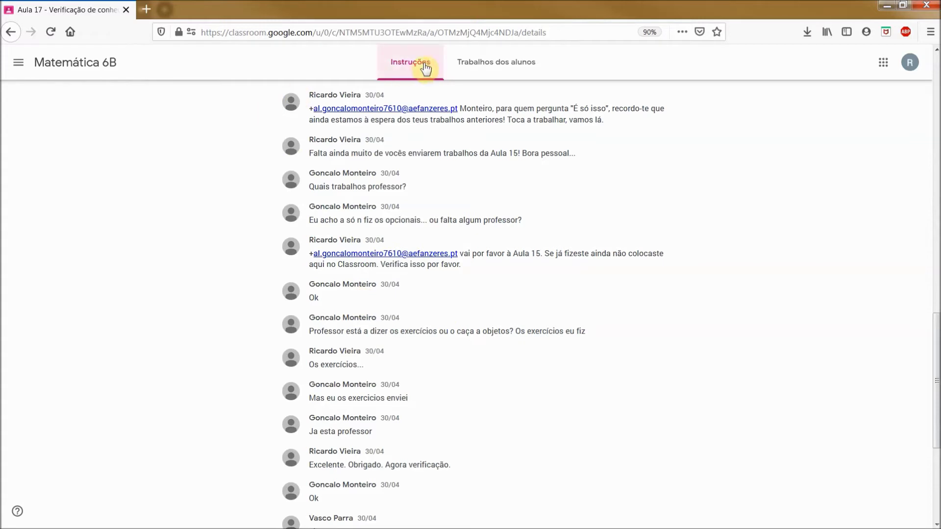
Open the third listed student's Aula 17 submission and try out the private comment field, leaving it empty
left_click(490, 67)
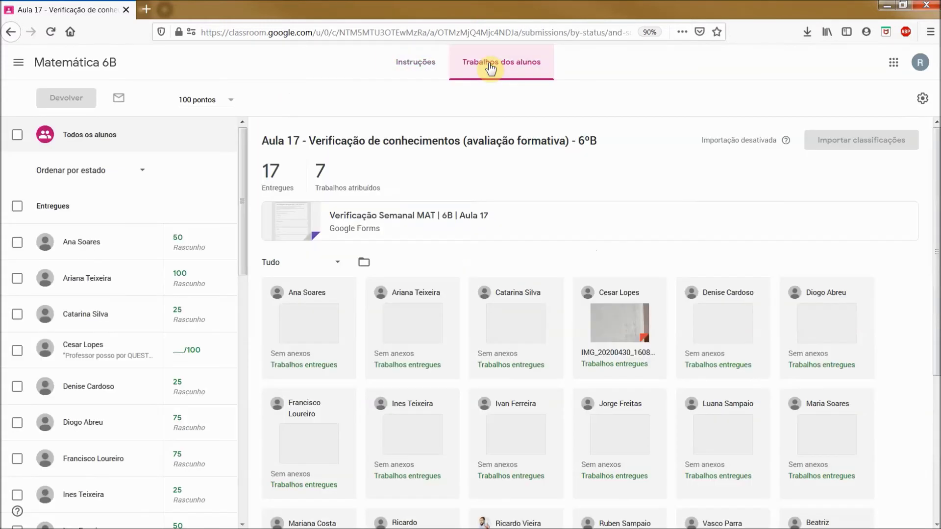
left_click(70, 322)
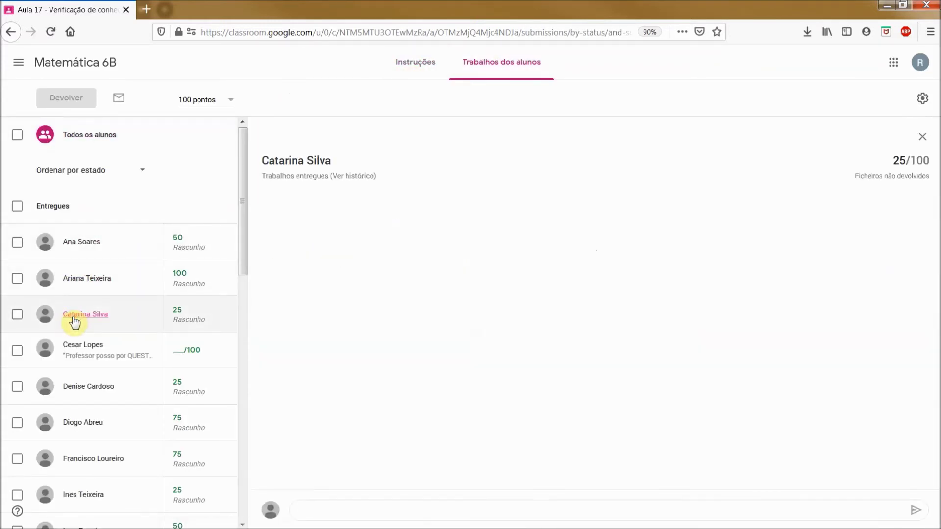
left_click(319, 510)
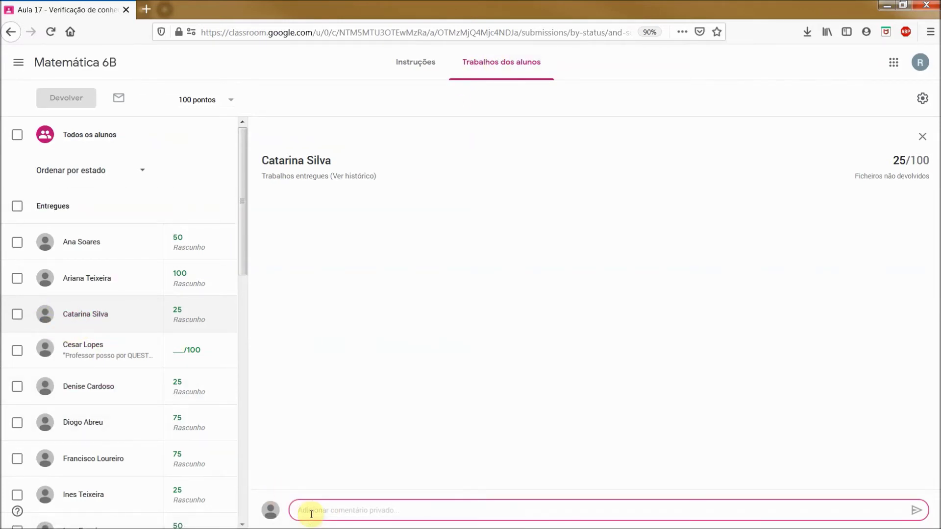
type("f")
key("BackSpace")
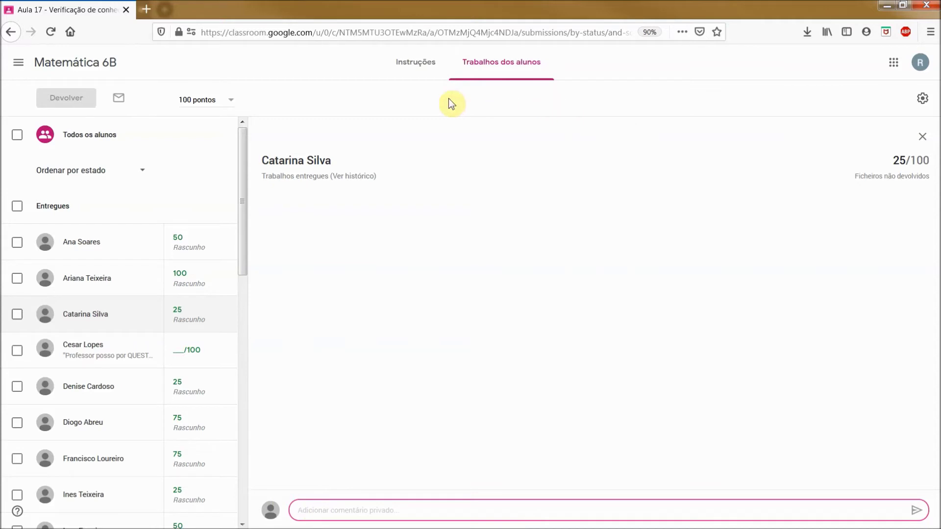
Return to the Aula 17 instructions and examine the delete and mute options on a student's "Ok" comment
left_click(401, 73)
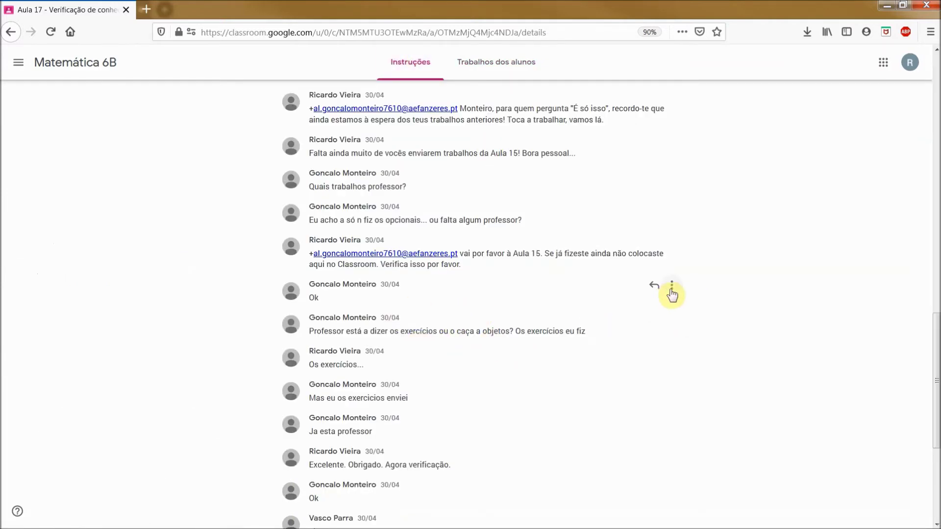
left_click(671, 290)
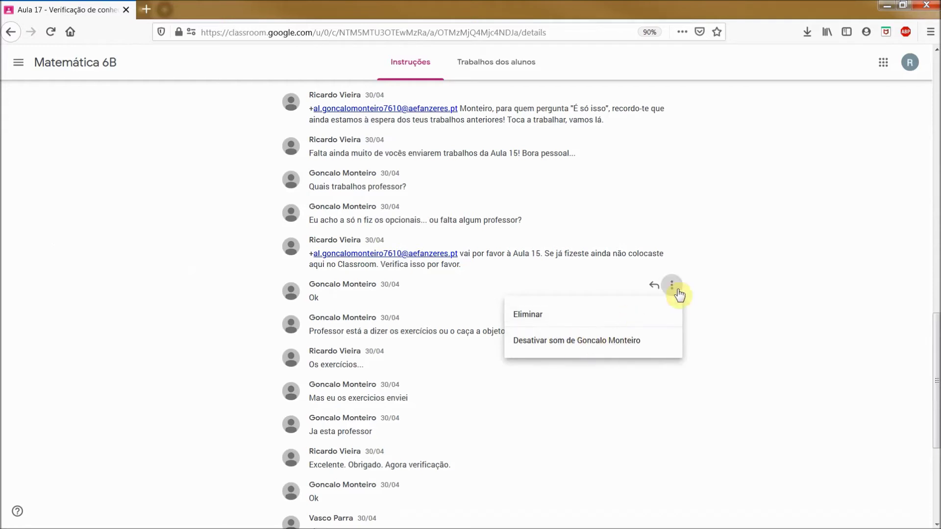
left_click(363, 288)
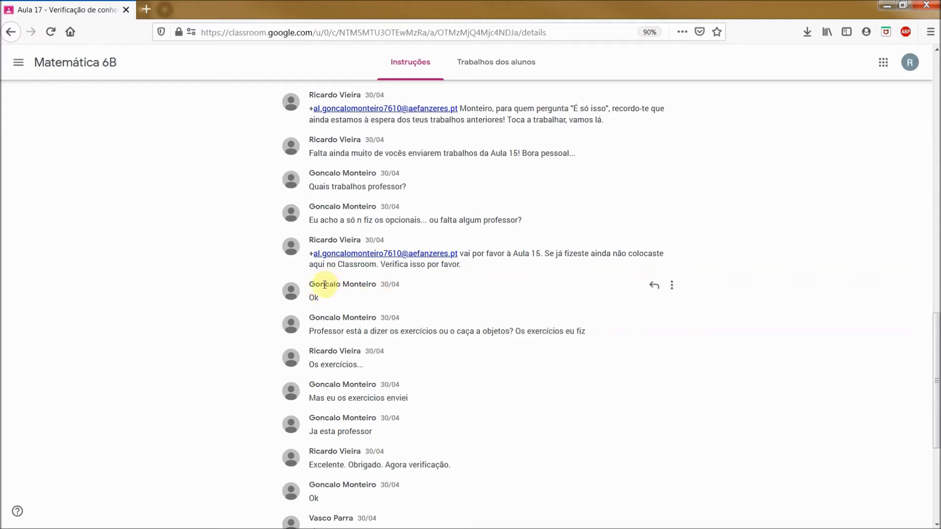
left_click(672, 287)
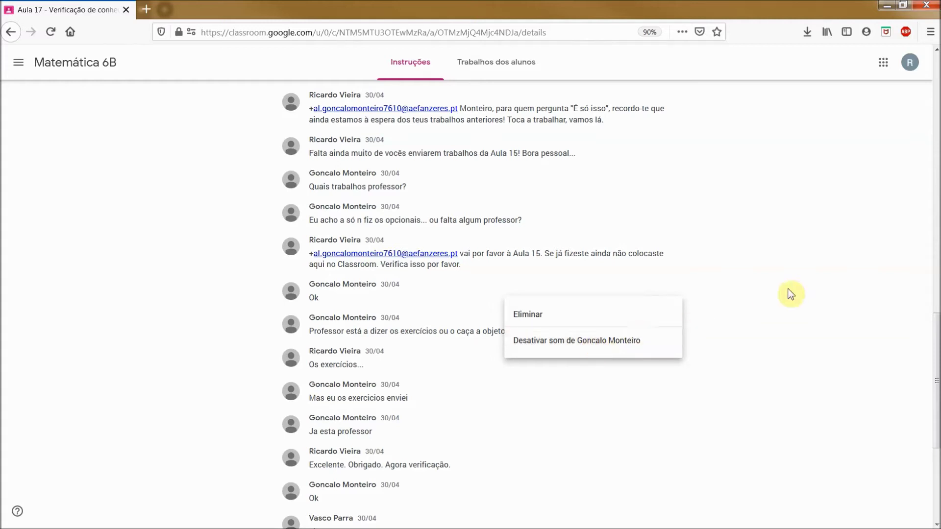
left_click(765, 283)
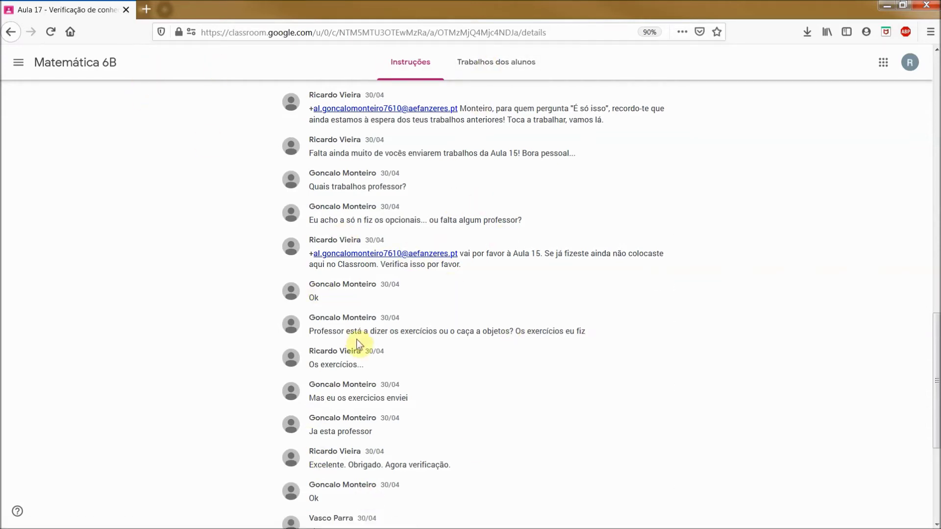
Start a reply to the student comment "Mas eu os exercicios enviei" and remove the inserted mention
scroll(373, 372, "down", 5)
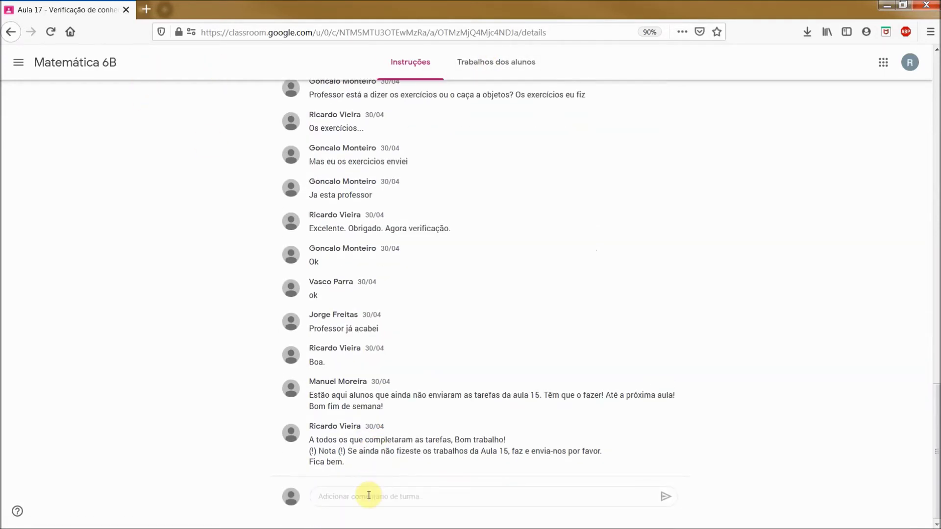
scroll(433, 334, "up", 3)
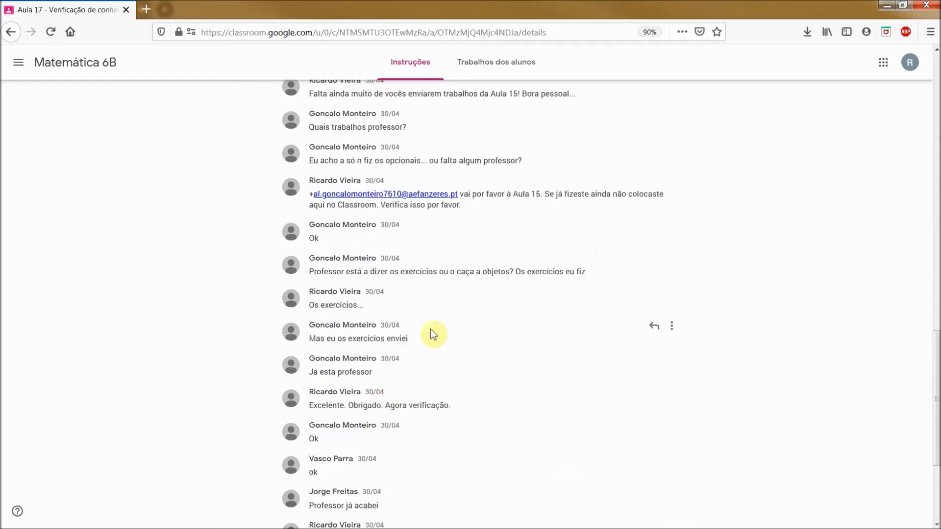
left_click(653, 327)
left_click_drag(468, 522, 224, 512)
key("BackSpace")
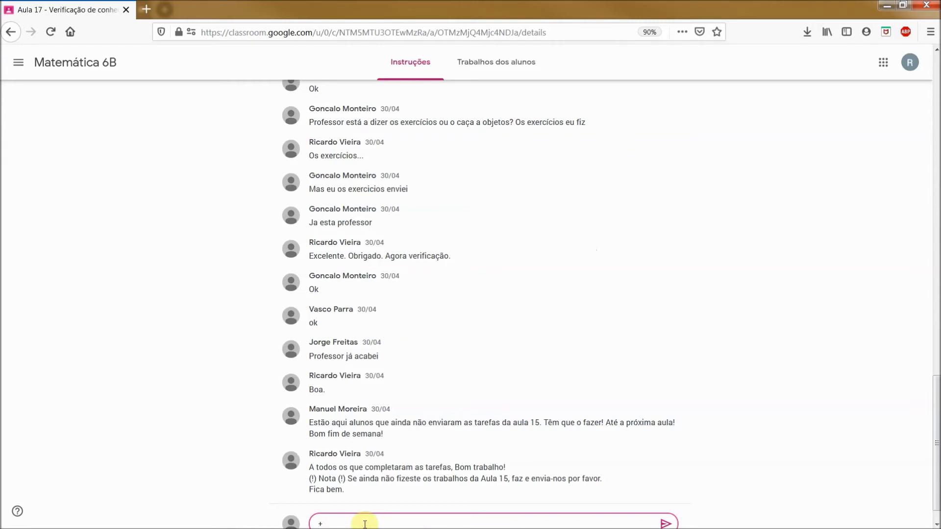
left_click(365, 524)
key("BackSpace")
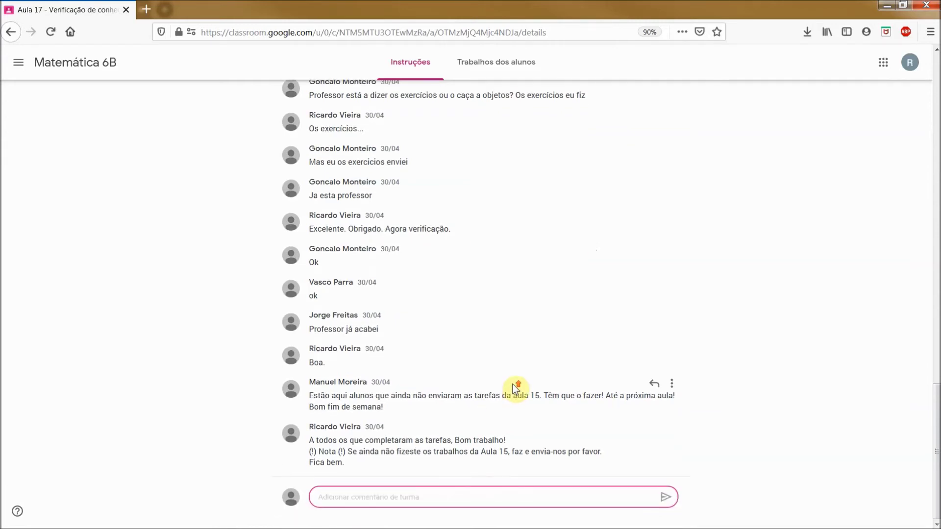
Go back to the student work for Aula 17 and show where to write a private comment to the third listed student
scroll(512, 384, "up", 10)
left_click(500, 66)
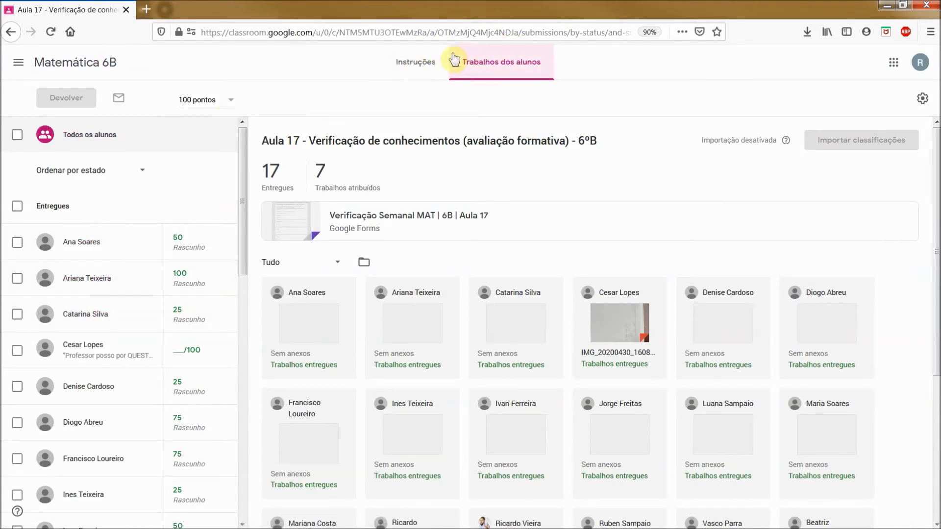
left_click(80, 319)
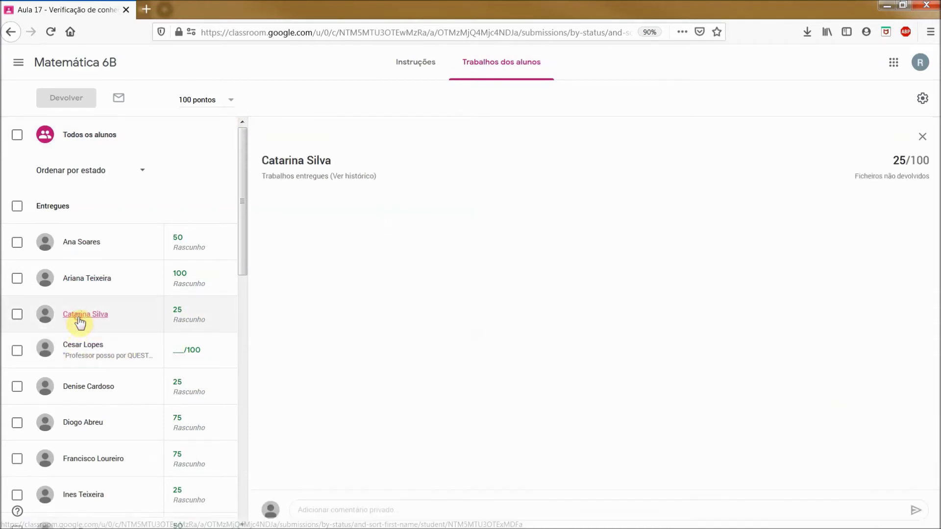
left_click(352, 512)
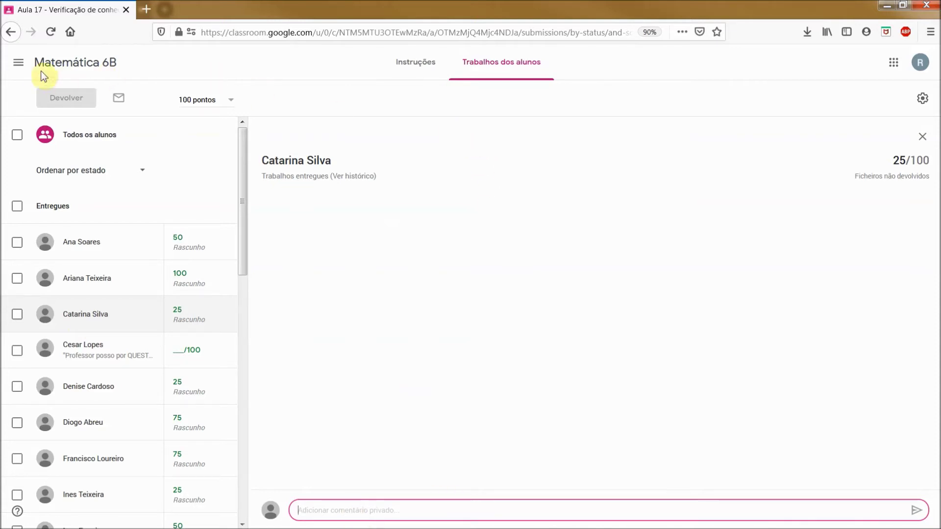
Leave the assignment and open the Stream page of the Matemática 6B class
left_click(19, 64)
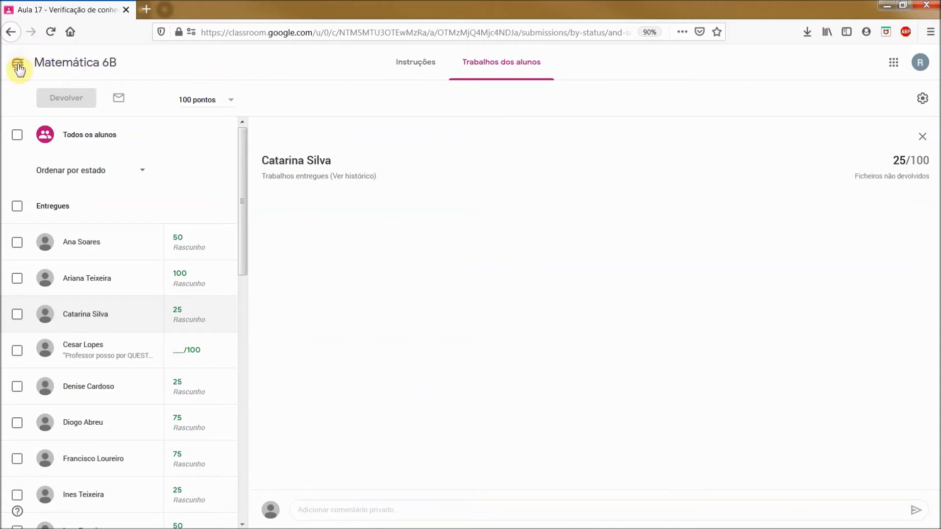
left_click(204, 63)
left_click(94, 66)
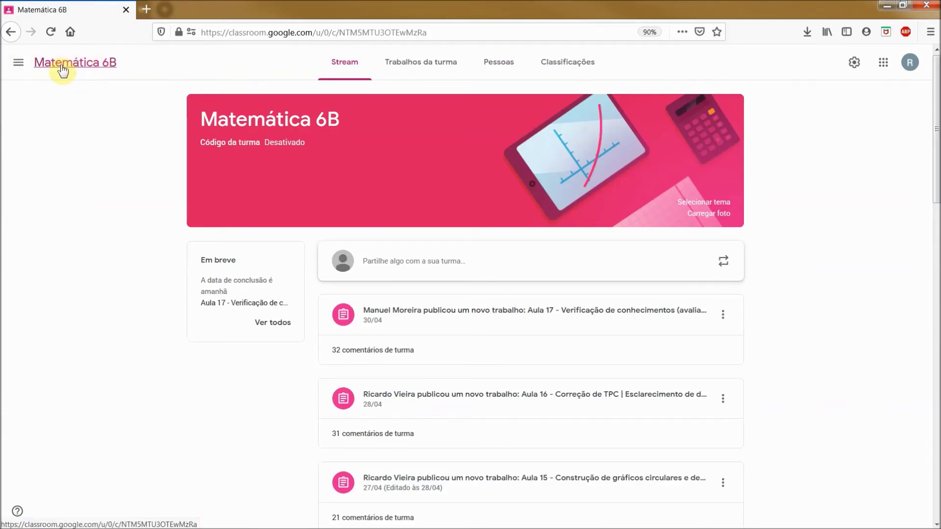
Go to the class's list of assignments and open the student work for Aula 17
left_click(387, 69)
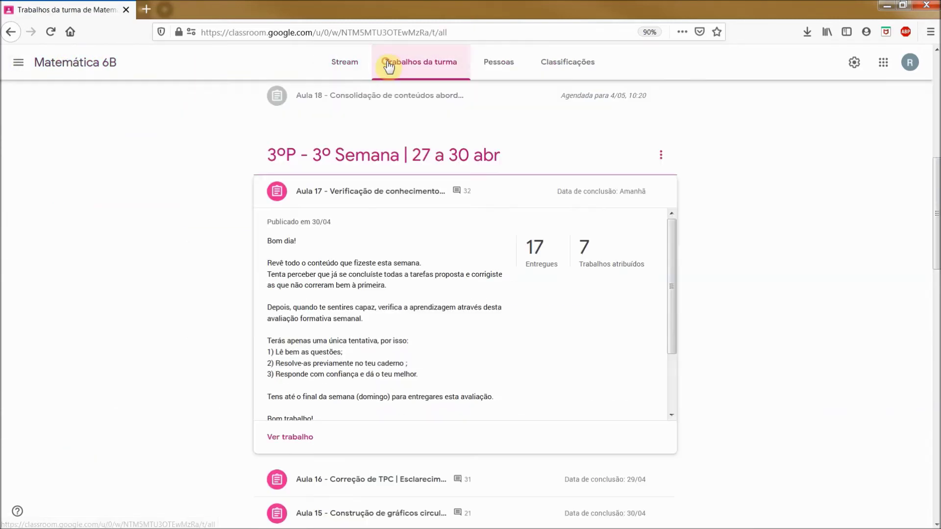
left_click(352, 193)
left_click(353, 193)
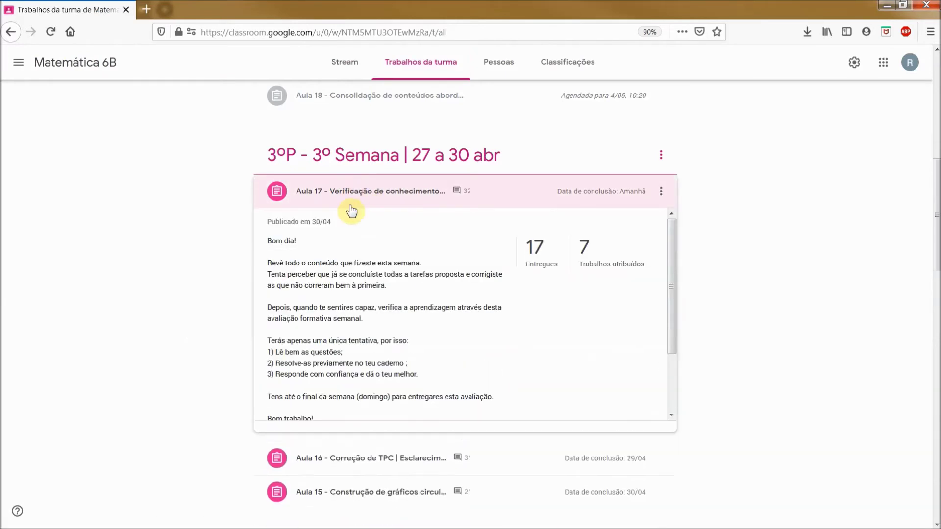
left_click(284, 443)
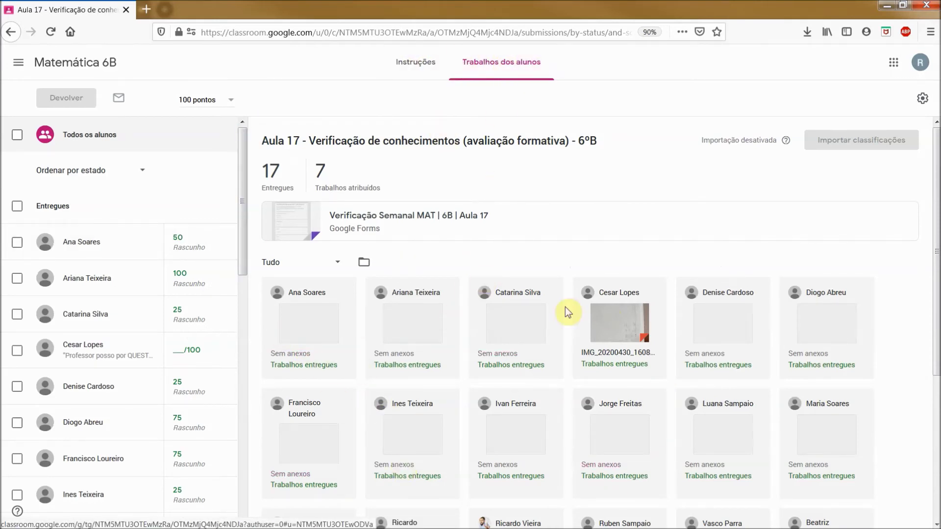
Look through the class comments under the Aula 17 instructions and return to the student work
left_click(399, 62)
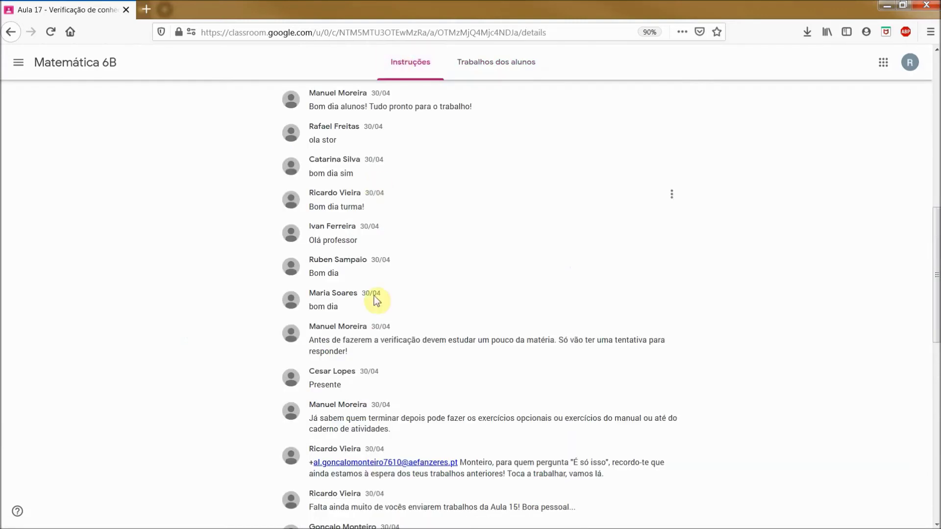
scroll(372, 384, "up", 8)
left_click(464, 63)
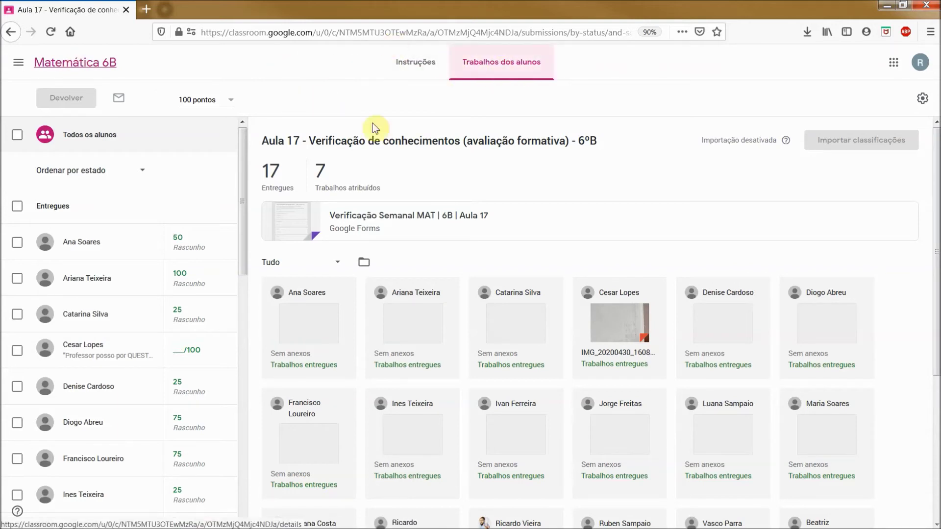
Leave the assignment for the Matemática 6B Stream and look over its published assignment posts
left_click(79, 62)
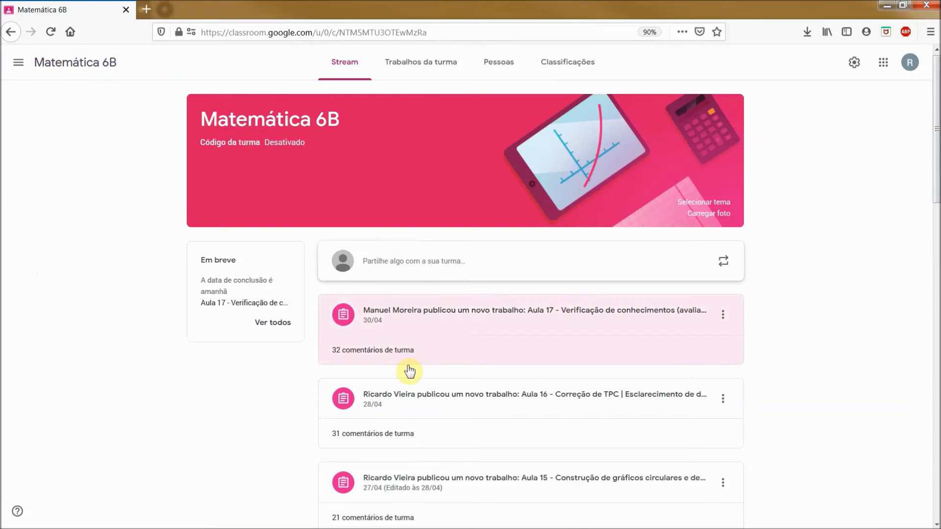
scroll(406, 373, "down", 2)
scroll(405, 386, "down", 3)
scroll(435, 227, "up", 2)
Show the classwork list and collapse the Aula 17 entry under the week of 27 a 30 abr
left_click(425, 63)
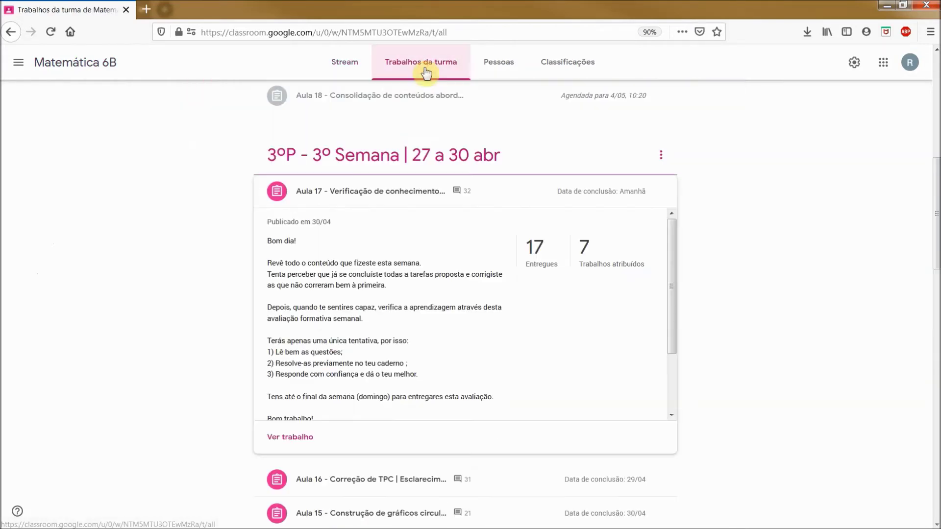
scroll(403, 428, "down", 3)
scroll(353, 420, "up", 4)
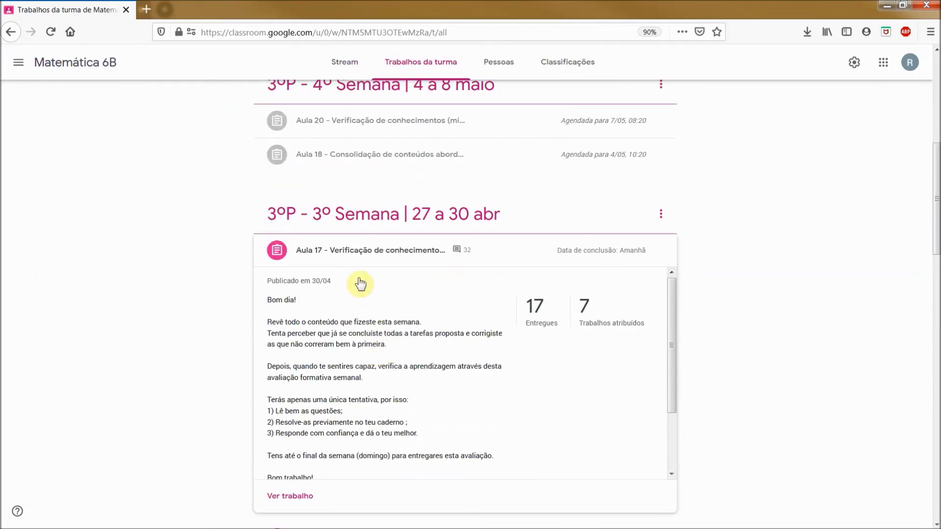
left_click(360, 253)
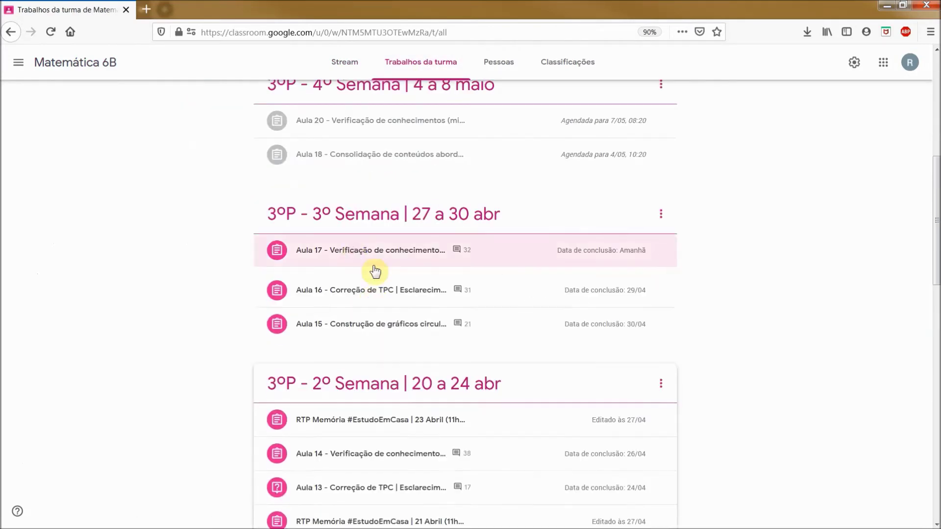
Go to the list of people in the class and show the option to email the first listed student
left_click(499, 64)
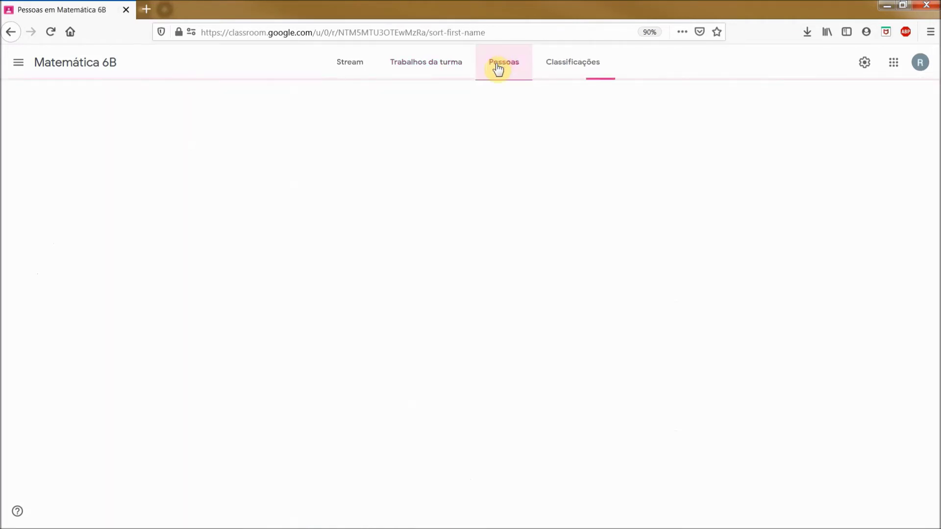
scroll(392, 220, "down", 2)
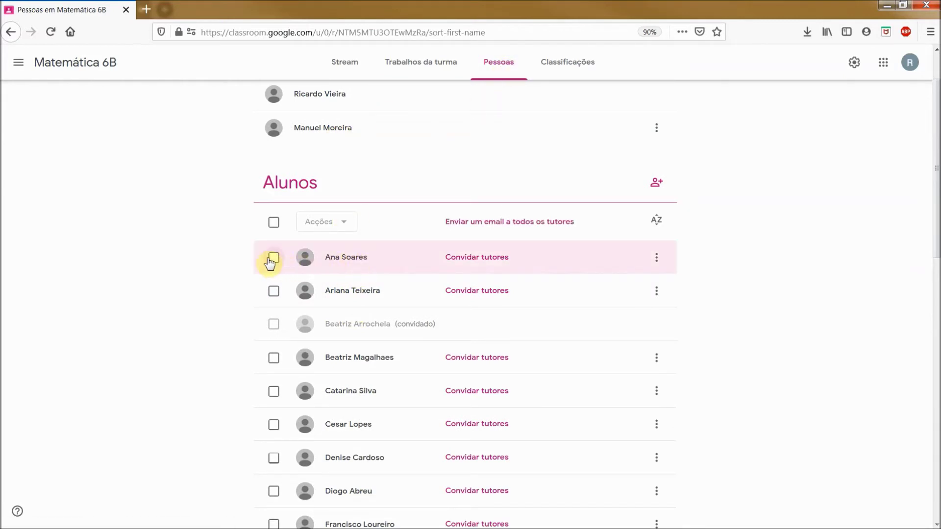
left_click(656, 260)
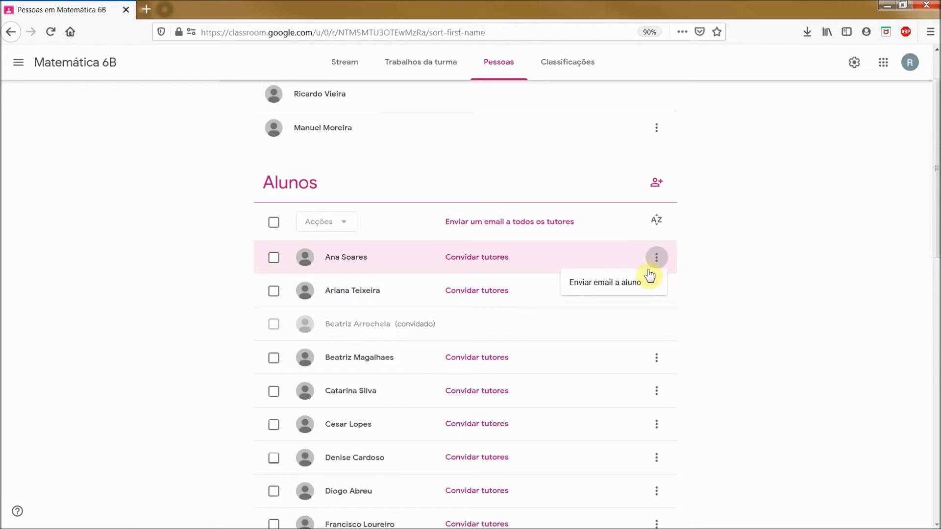
Mark four students one after another in the Alunos list and clear the whole selection
left_click(273, 257)
left_click(273, 358)
left_click(274, 391)
left_click(273, 425)
left_click(274, 457)
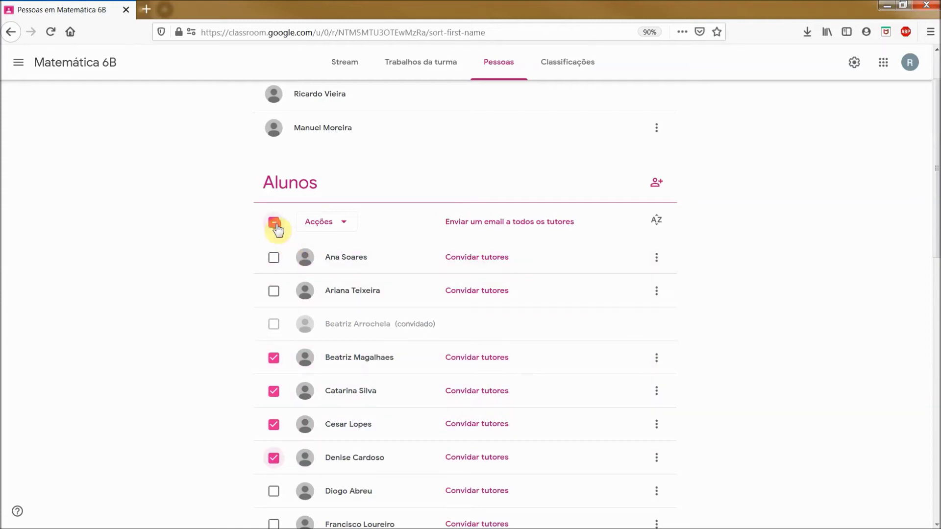
left_click(274, 222)
left_click(273, 222)
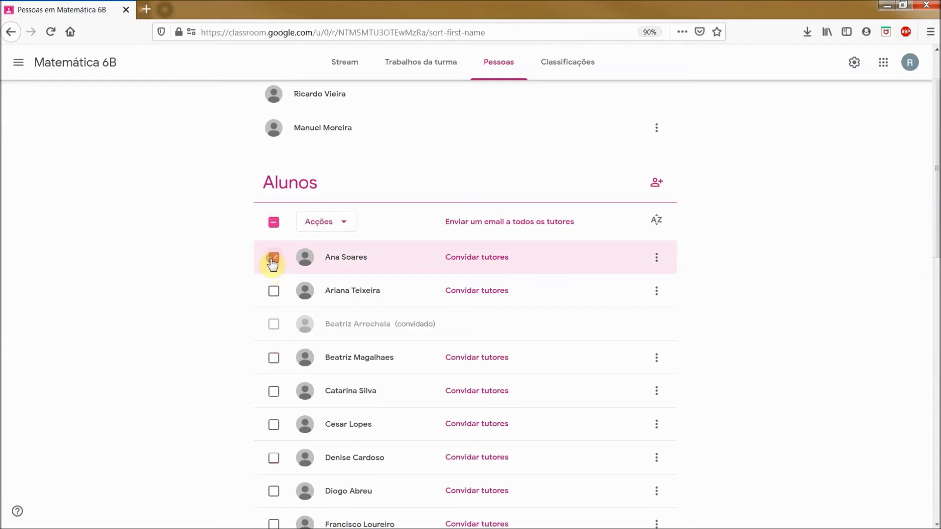
Examine the email, remove and mute actions available for the selected first student, and clear the selection
left_click(336, 228)
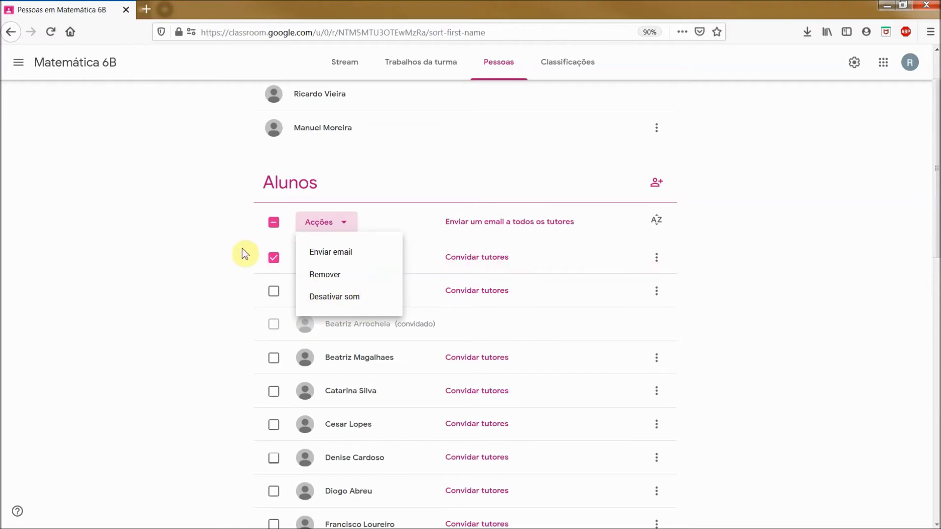
left_click(274, 260)
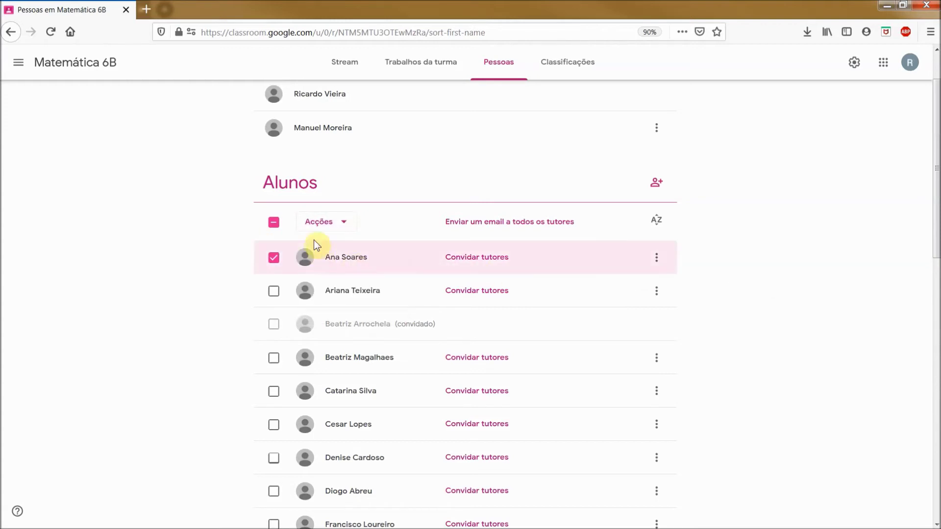
left_click(273, 223)
left_click(274, 223)
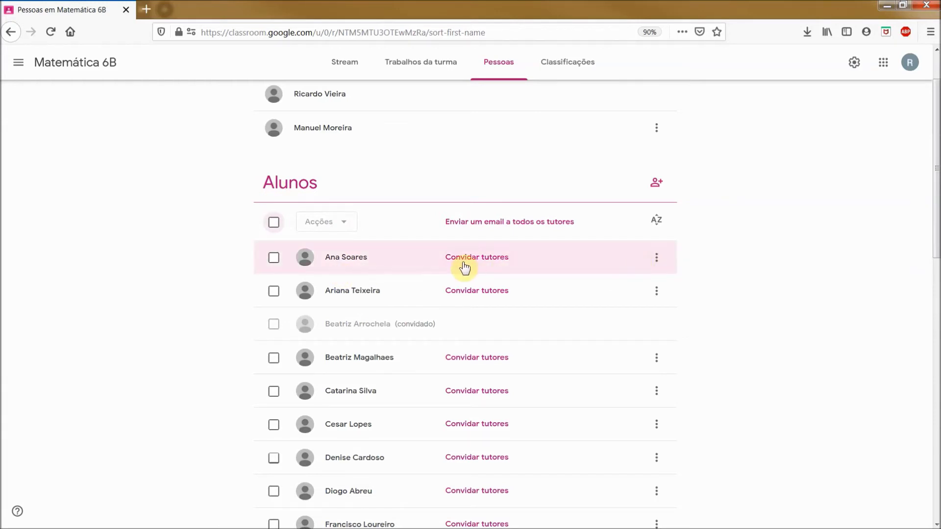
Expand Aula 15 in the classwork list, read through its tasks, and open the assignment's full instructions
left_click(406, 62)
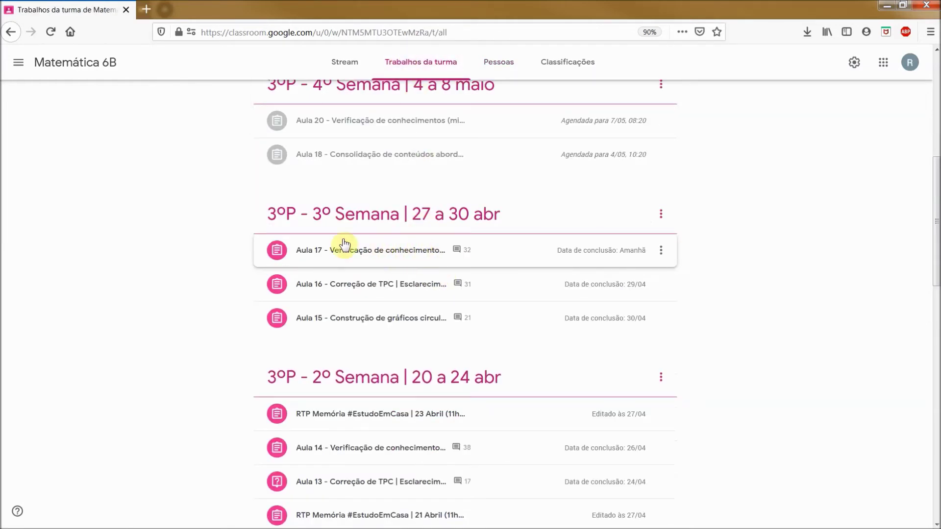
left_click(360, 321)
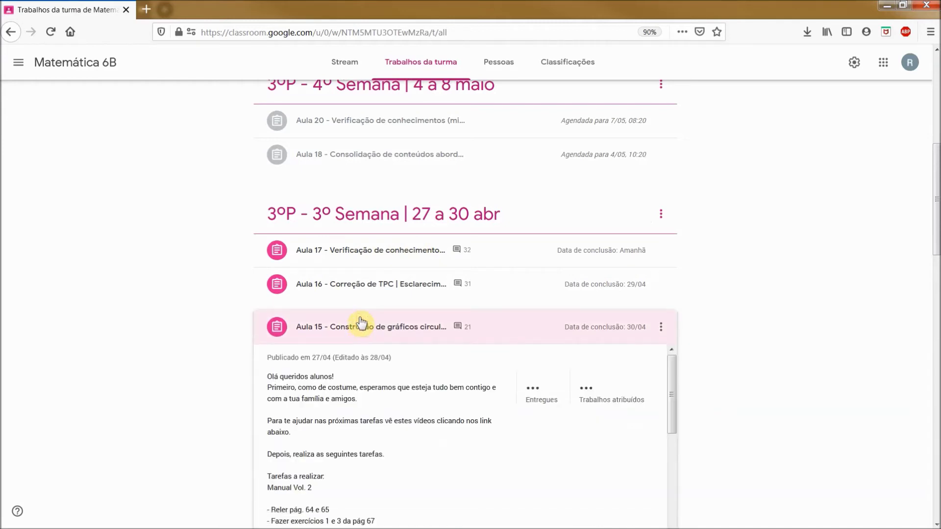
scroll(315, 373, "down", 1)
scroll(343, 373, "down", 3)
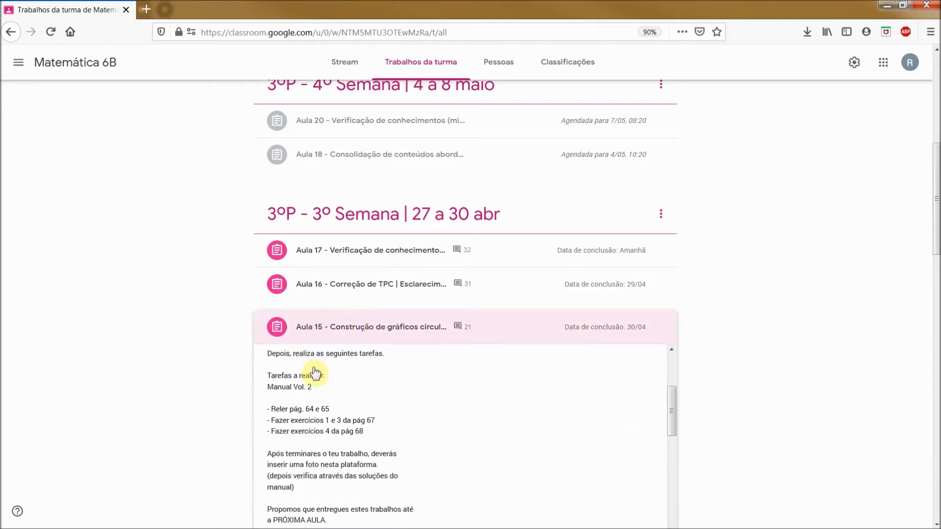
scroll(412, 374, "down", 2)
scroll(750, 392, "down", 1)
scroll(746, 388, "down", 2)
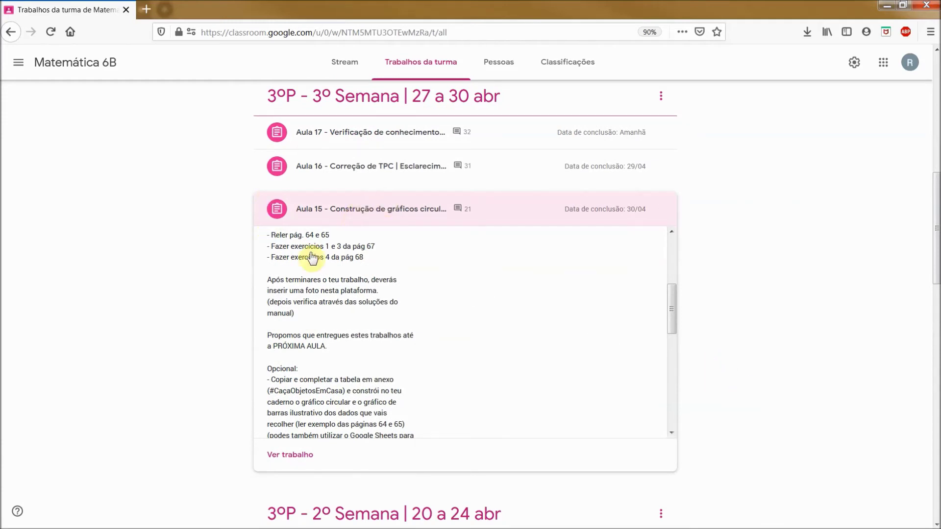
left_click(293, 455)
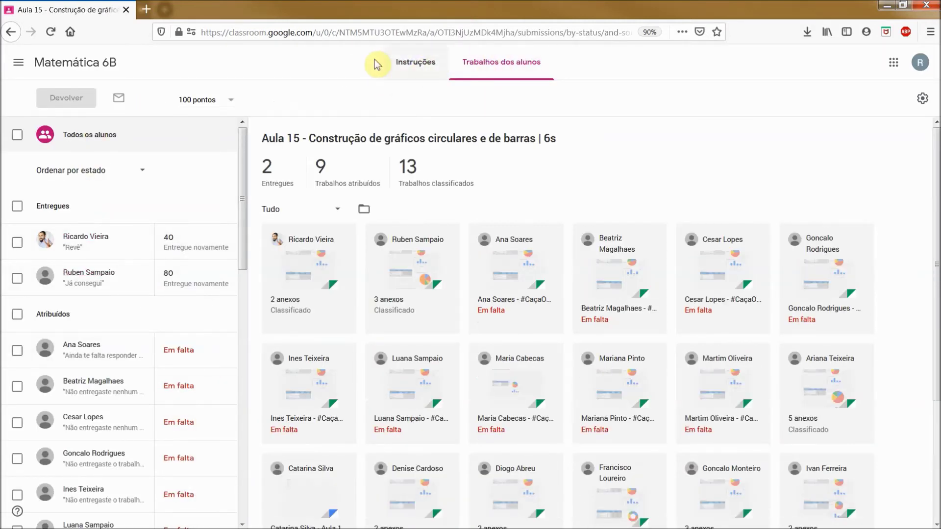
left_click(417, 61)
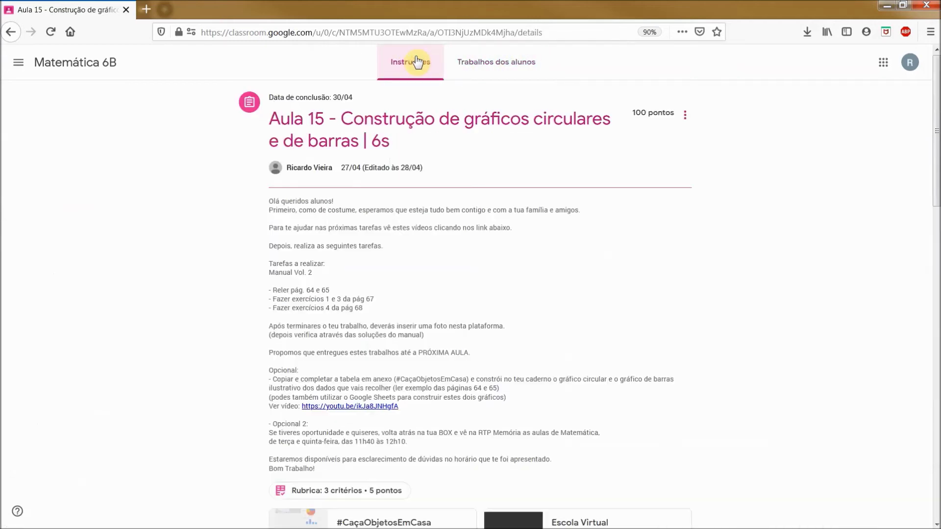
Look through the Aula 15 assignment's instructions and class comments, and open its student work overview
scroll(372, 231, "down", 2)
scroll(371, 234, "down", 15)
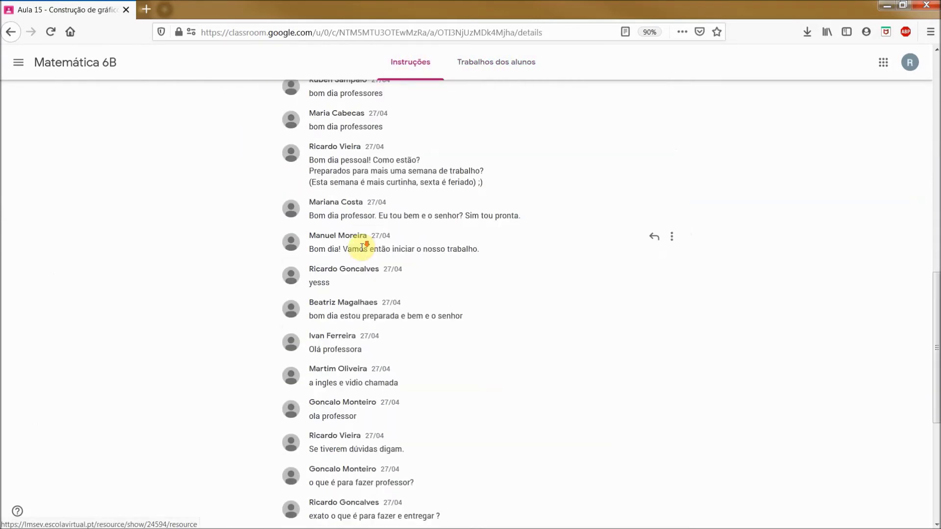
scroll(365, 255, "up", 6)
left_click(497, 64)
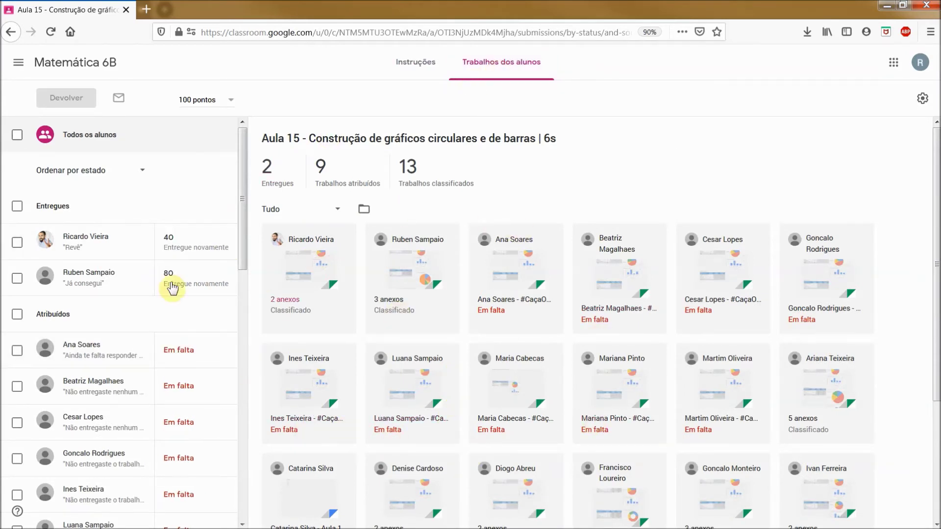
View the first student with missing work, including the rubric and private comment field, and return to all students
scroll(79, 412, "down", 3)
scroll(78, 414, "up", 3)
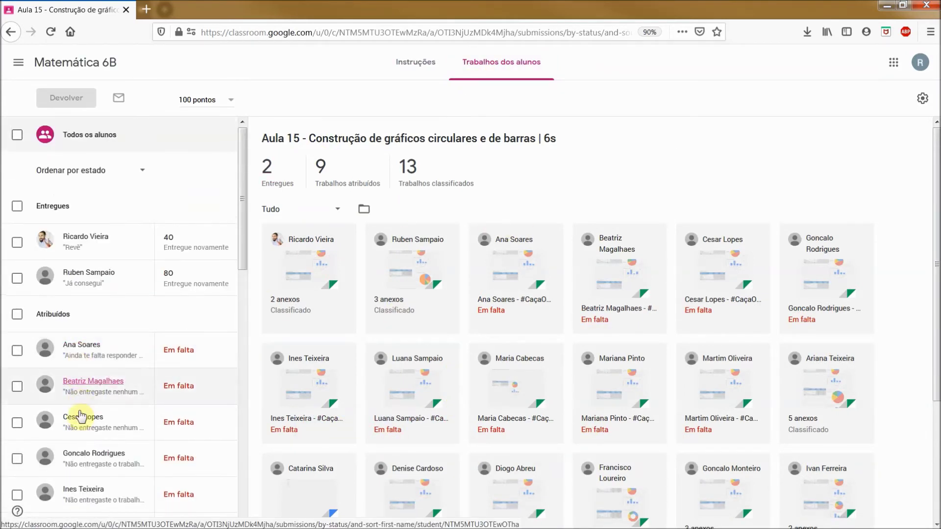
left_click(80, 346)
left_click(333, 519)
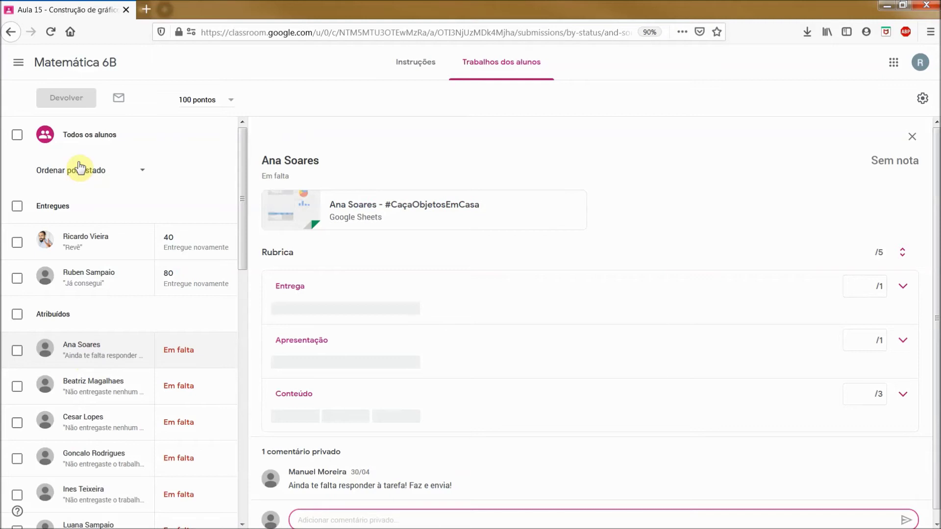
left_click(79, 136)
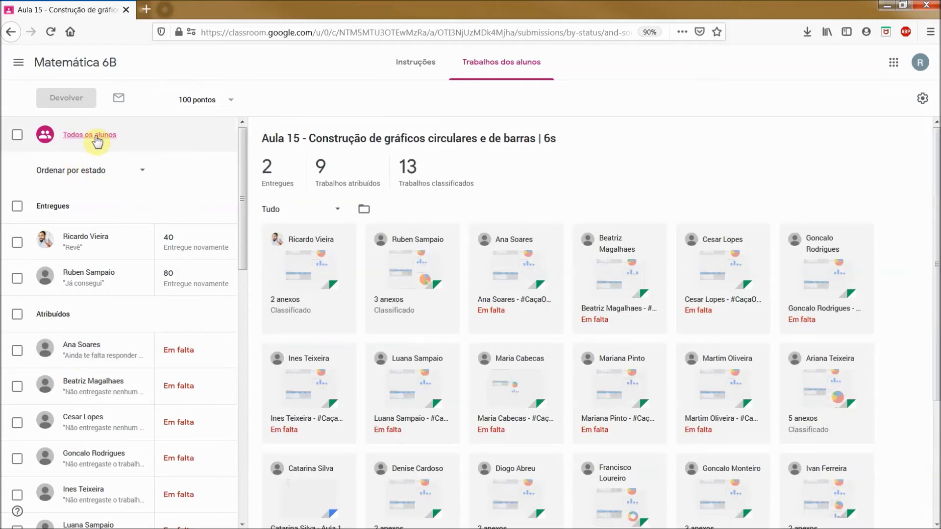
Show only the turned-in work, open the first student's submission and display its attached text document
left_click(269, 179)
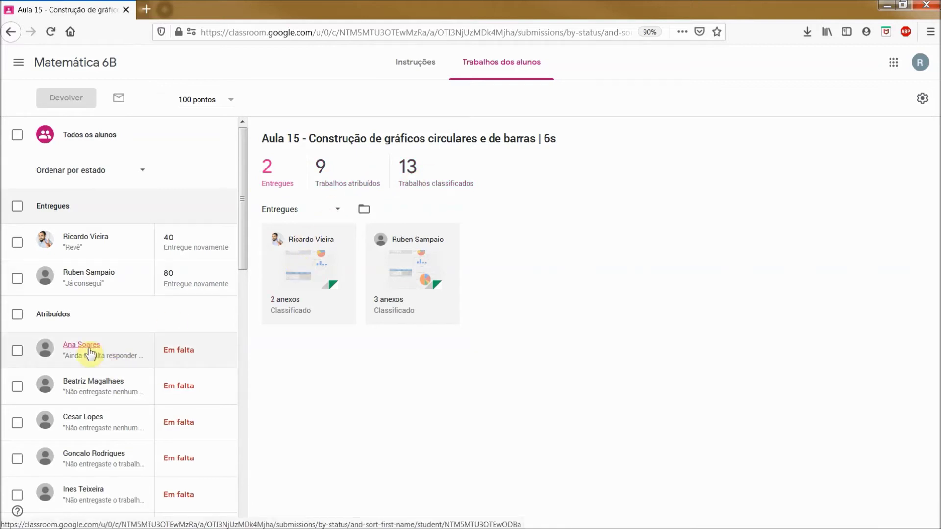
left_click(310, 275)
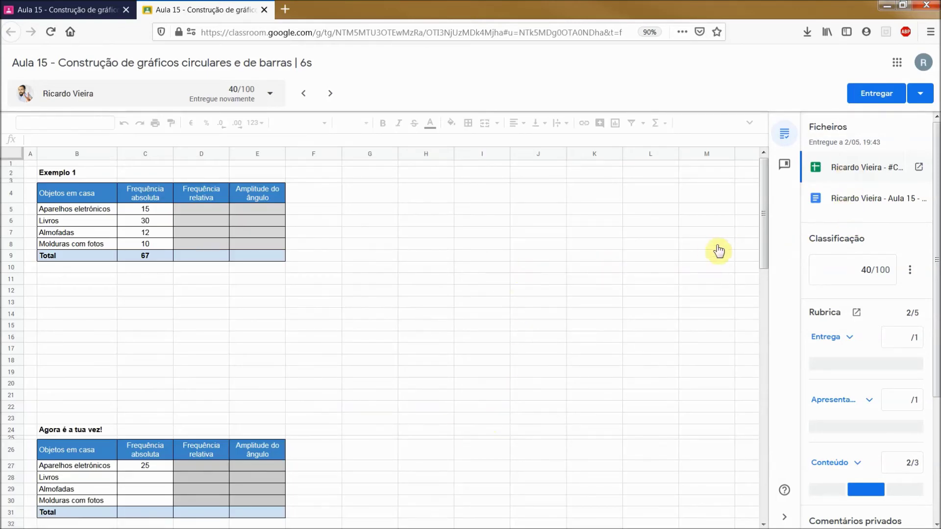
left_click(855, 202)
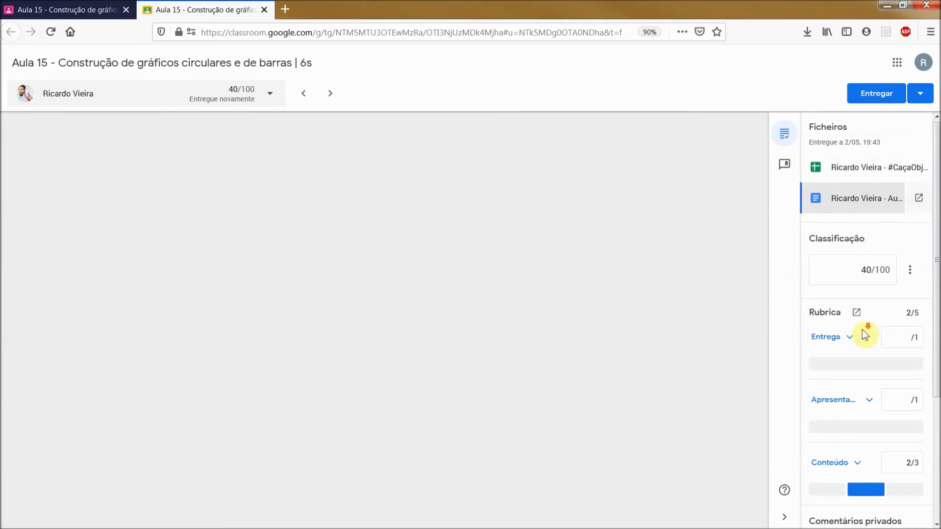
Award 1/1 for both the Entrega and Apresentação criteria in the student's rubric
scroll(866, 336, "down", 3)
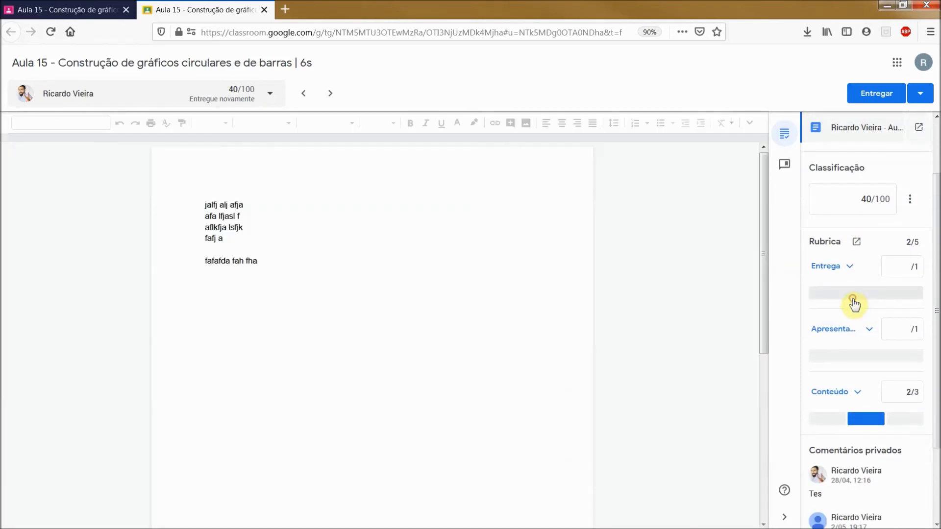
left_click(862, 294)
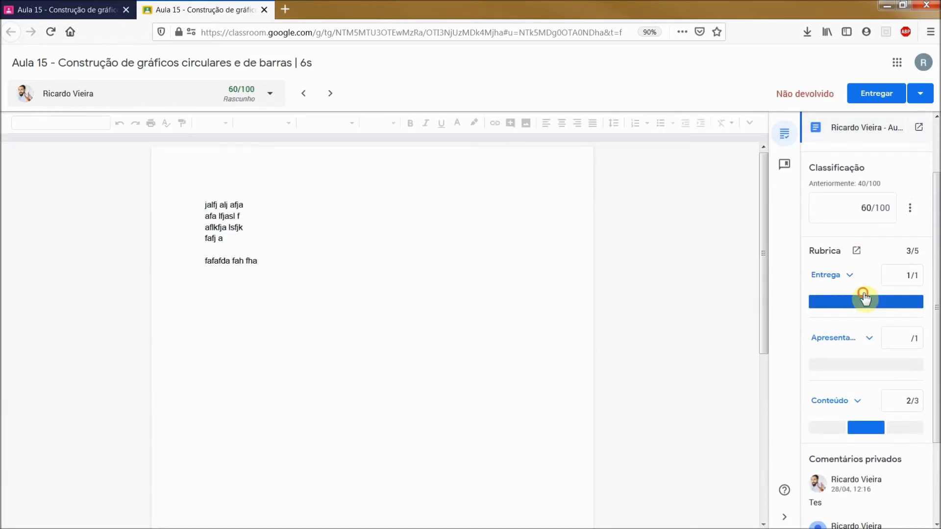
left_click(866, 364)
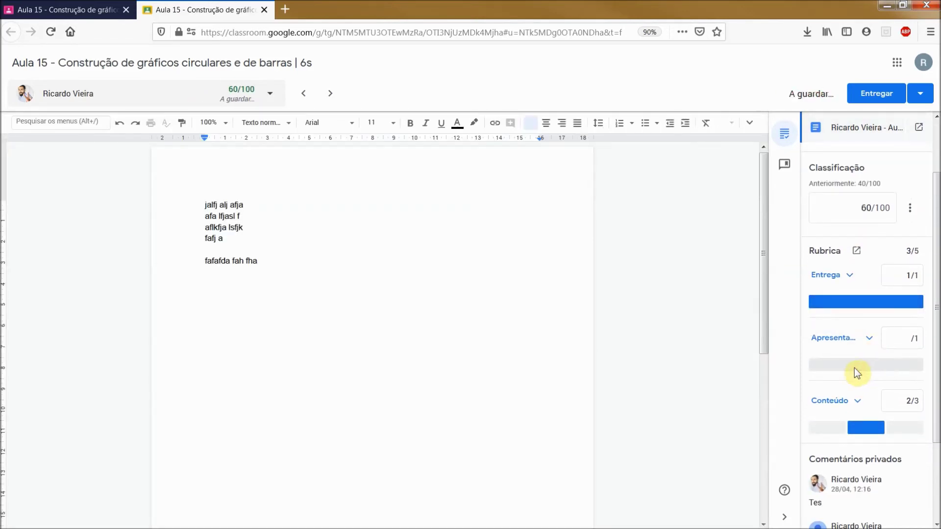
left_click(854, 366)
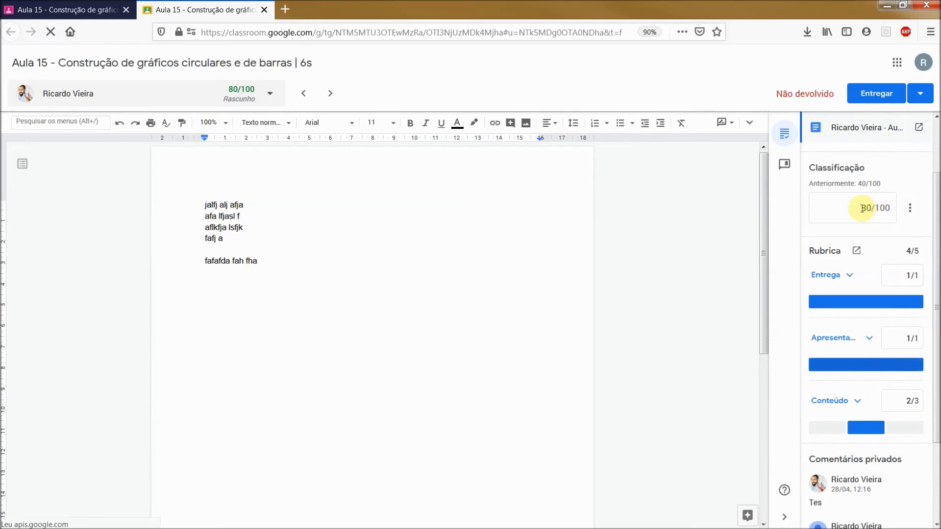
Return the graded work to the student and confirm the return
left_click(894, 100)
left_click(894, 100)
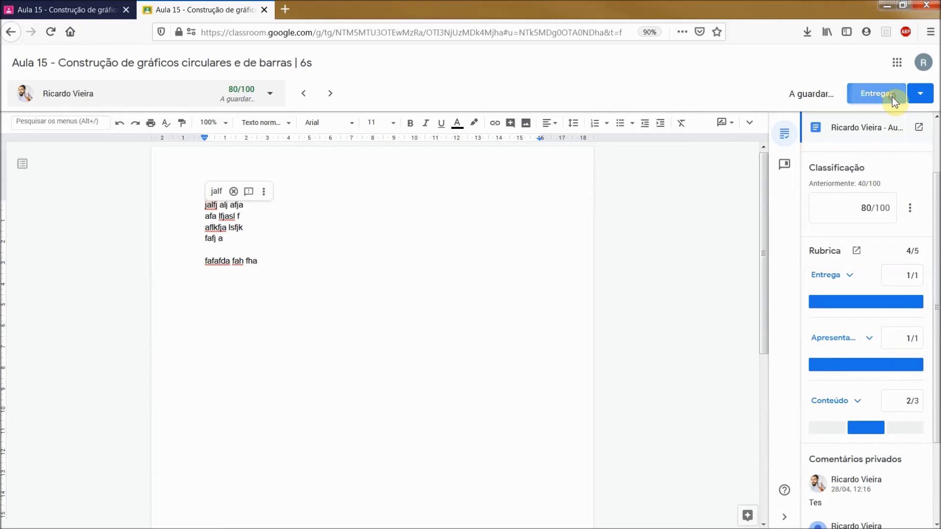
left_click(612, 329)
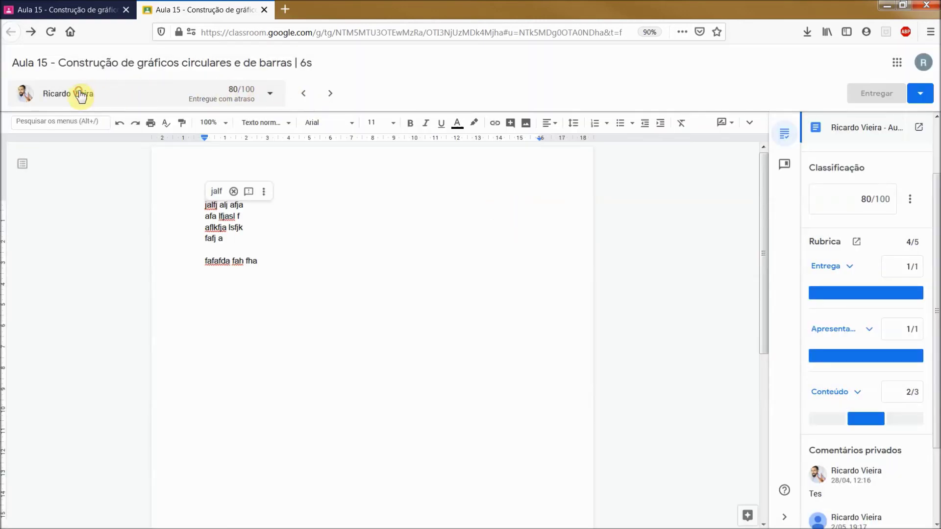
Switch to another student's graded submission from the class list and view the attached Aula 15 .pdf
left_click(80, 95)
scroll(140, 309, "up", 3)
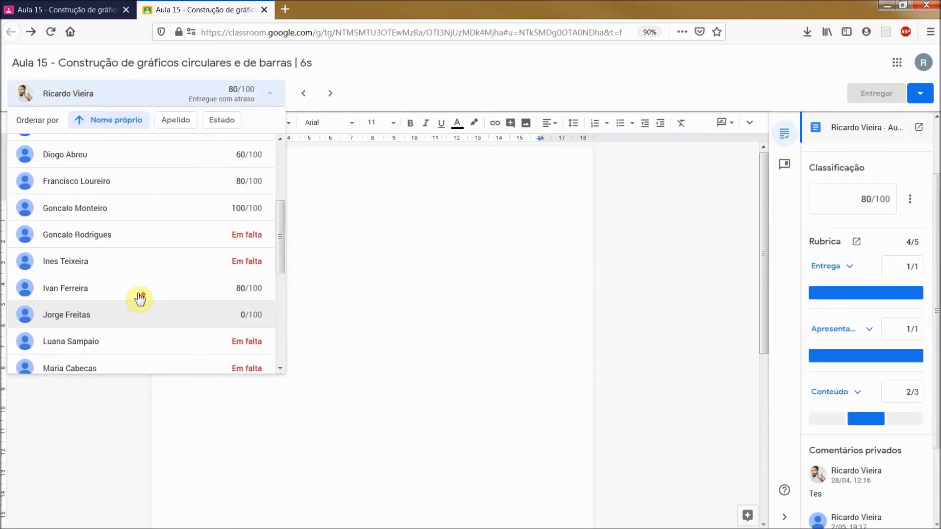
scroll(140, 299, "up", 3)
scroll(139, 297, "down", 3)
left_click(87, 191)
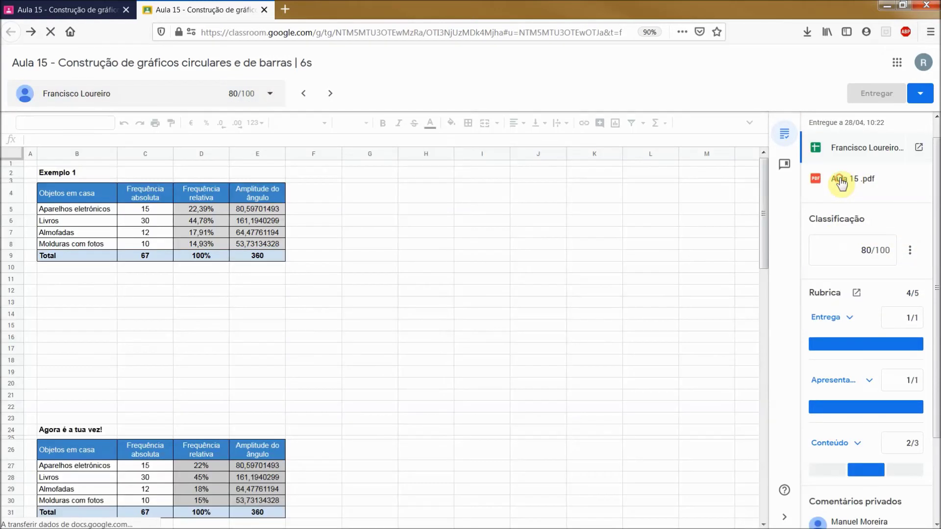
left_click(838, 179)
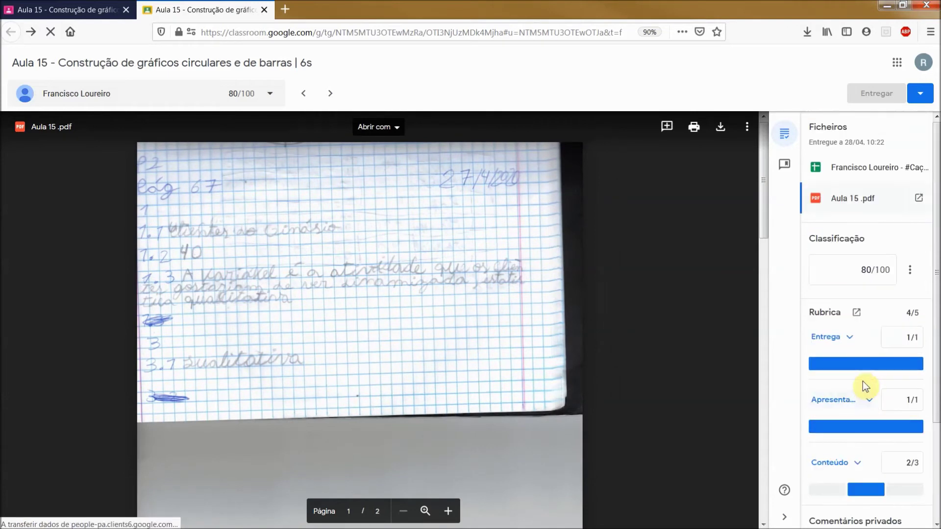
Review the submission's grade, rubric and private comments, and close the grading view
scroll(863, 385, "down", 3)
left_click(848, 475)
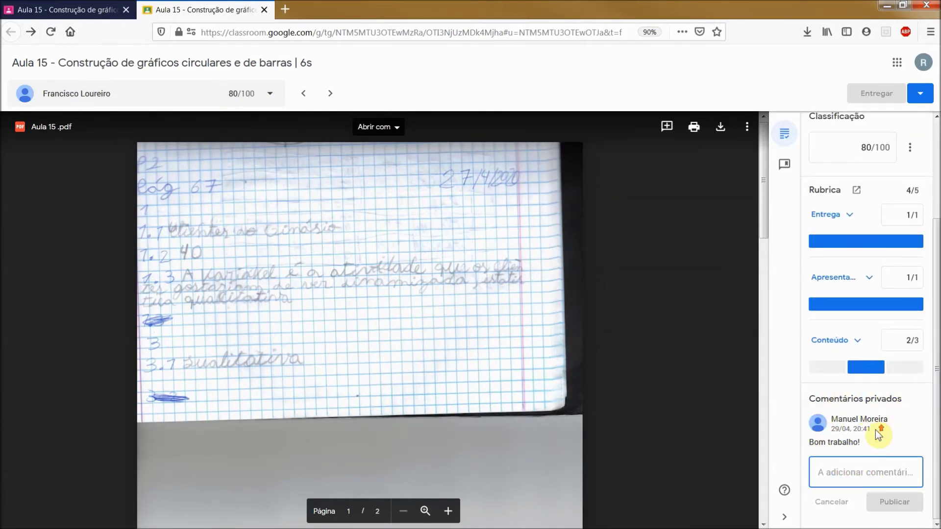
scroll(833, 294, "up", 5)
scroll(855, 387, "down", 5)
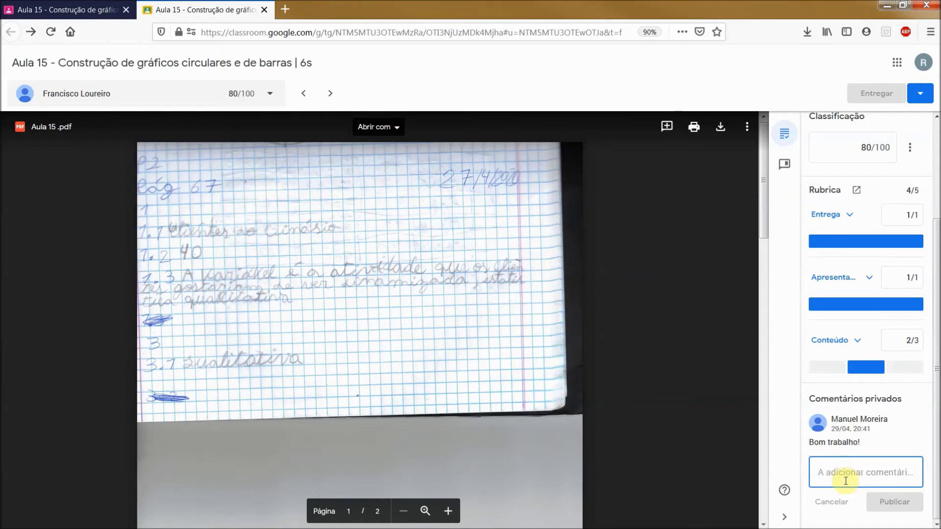
left_click(264, 9)
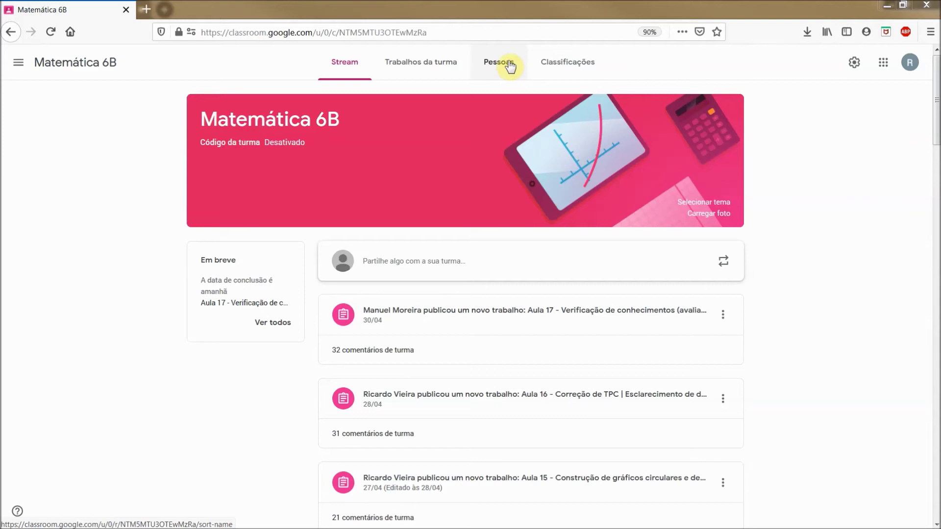
Open the second listed student's work page from the Matemática 6B people list and look through the assignments
left_click(509, 67)
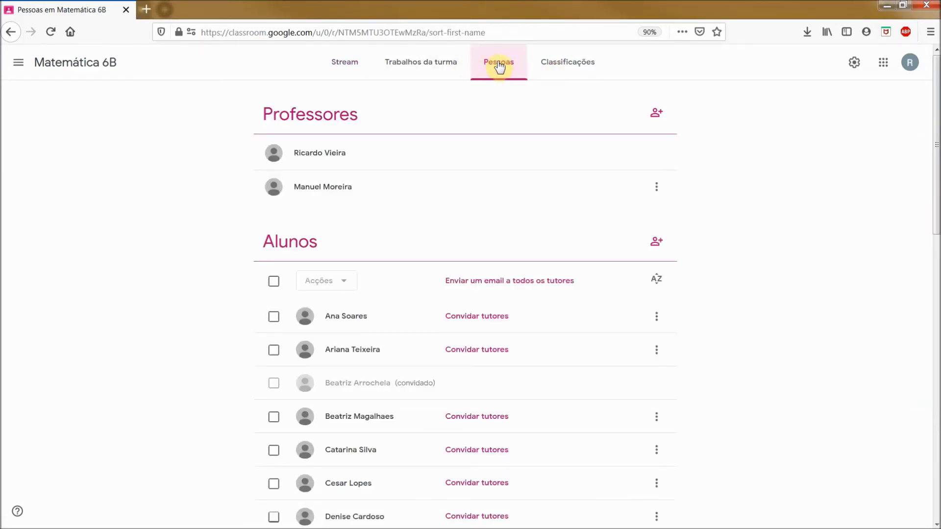
scroll(511, 142, "down", 1)
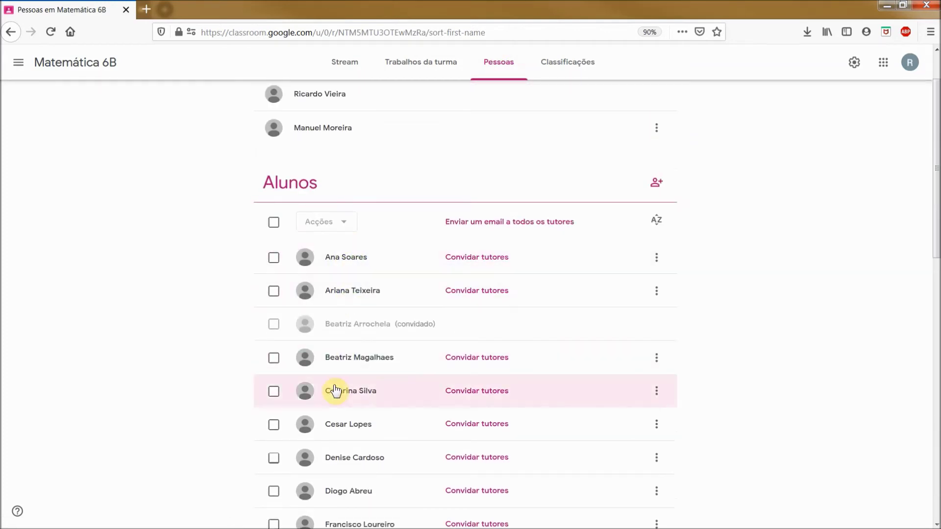
scroll(336, 388, "down", 1)
left_click(351, 231)
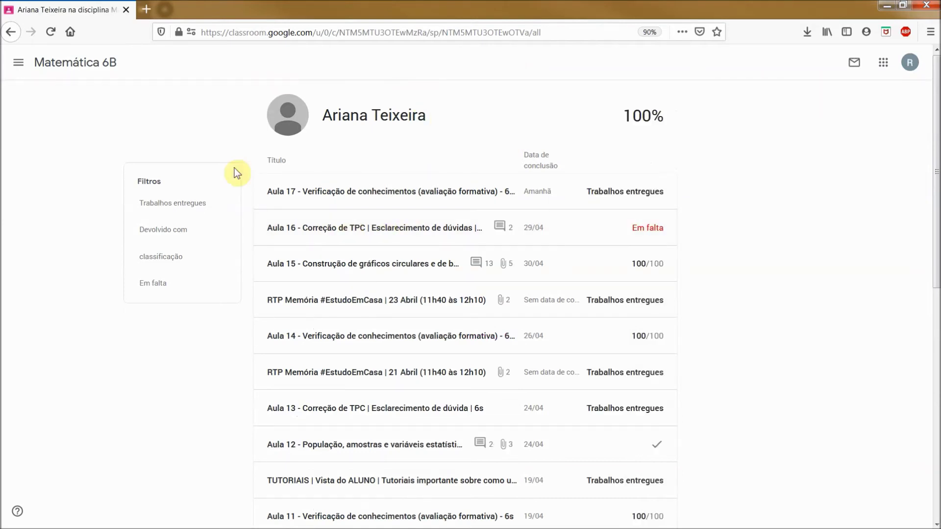
scroll(441, 232, "down", 5)
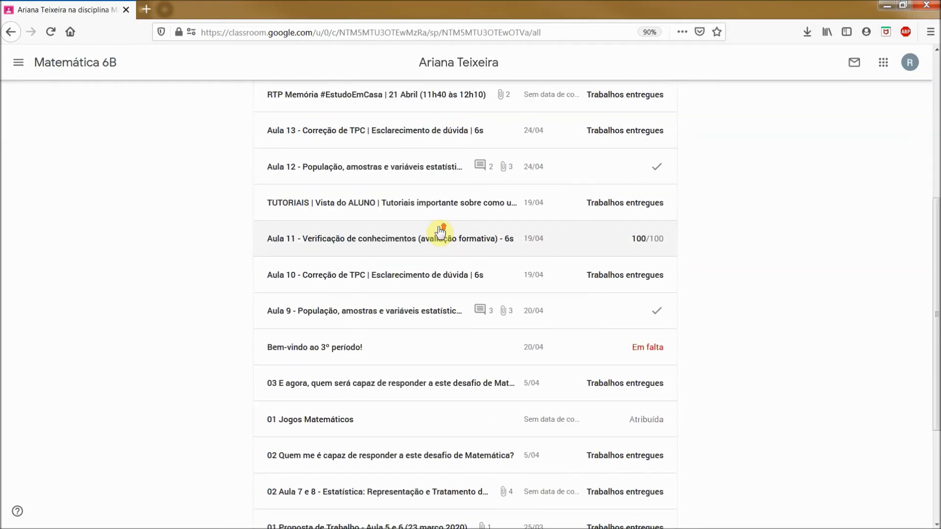
scroll(440, 232, "up", 5)
scroll(422, 175, "down", 9)
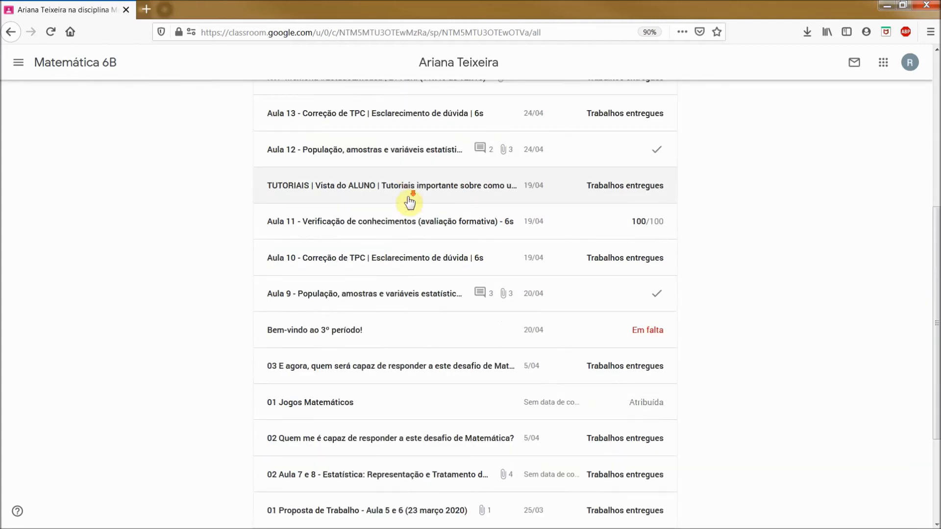
scroll(403, 217, "up", 10)
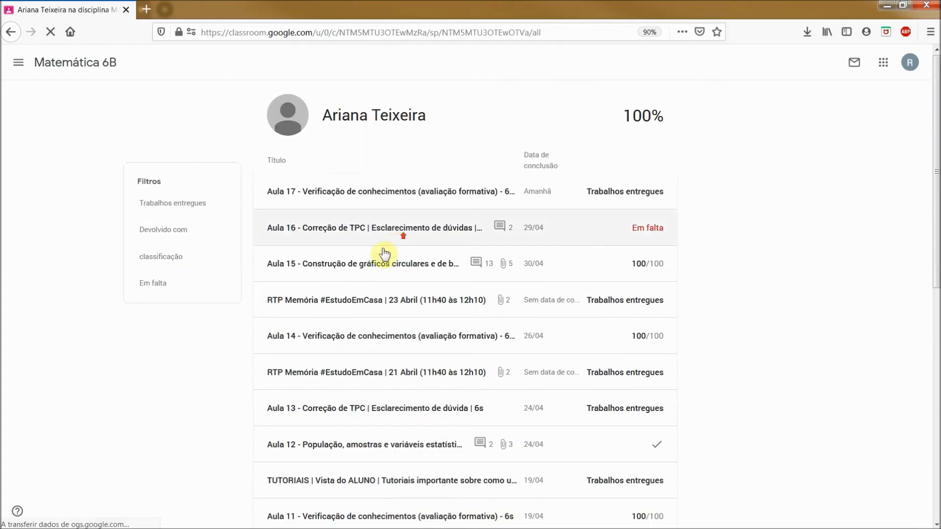
Filter the student's assignments by turned in, missing and returned with a grade, and go back to the full list
left_click(183, 209)
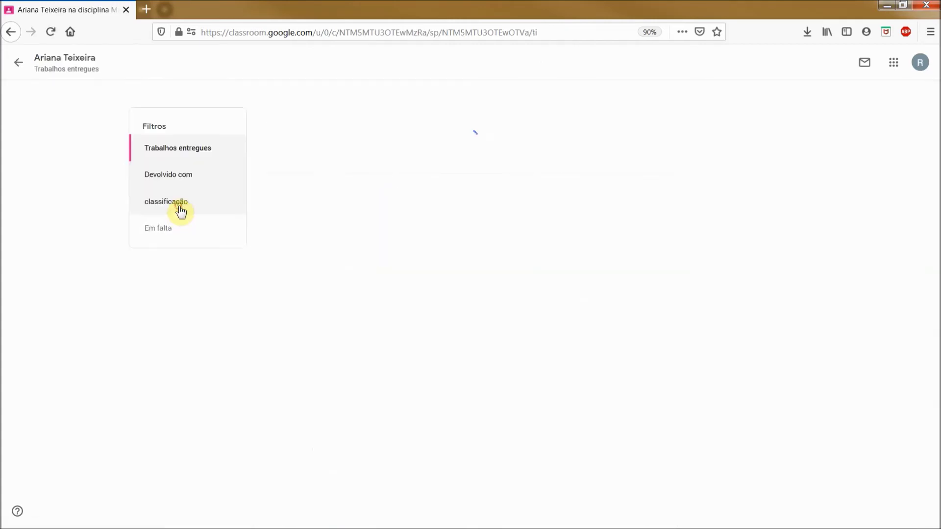
left_click(157, 234)
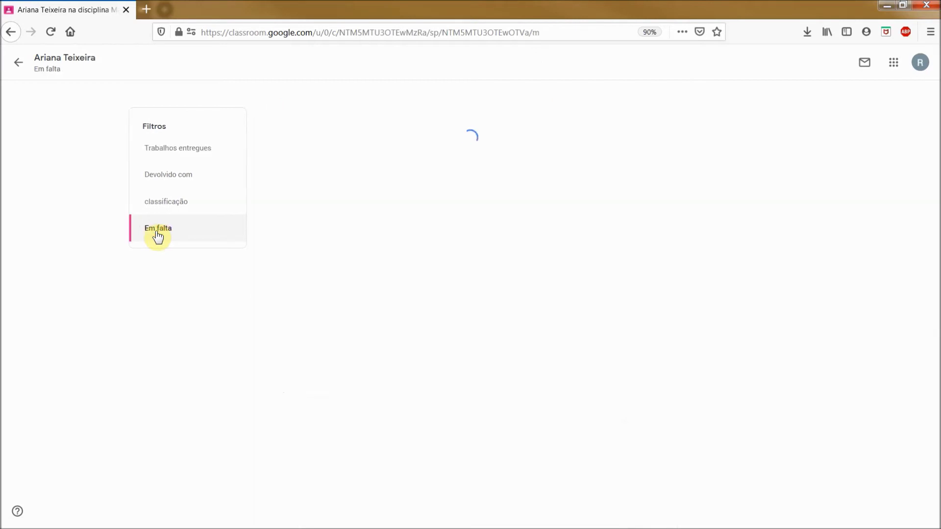
left_click(169, 203)
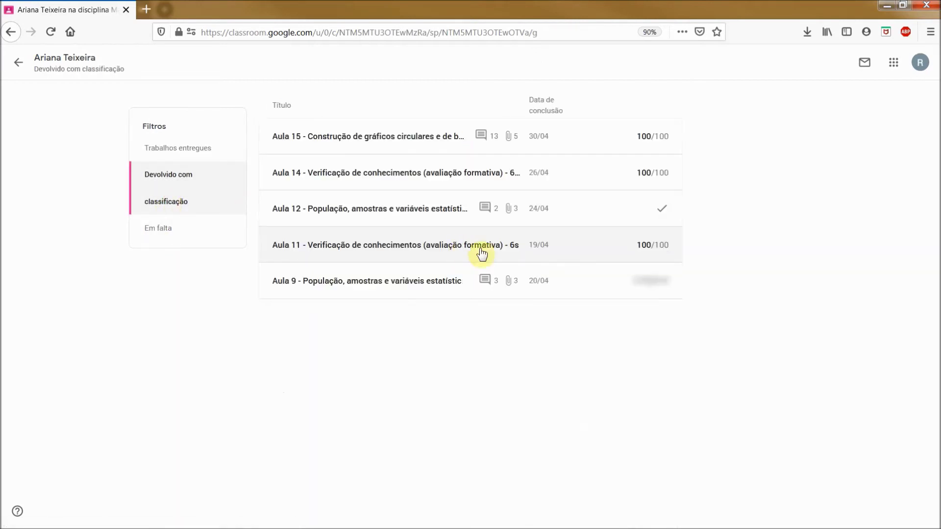
left_click(180, 148)
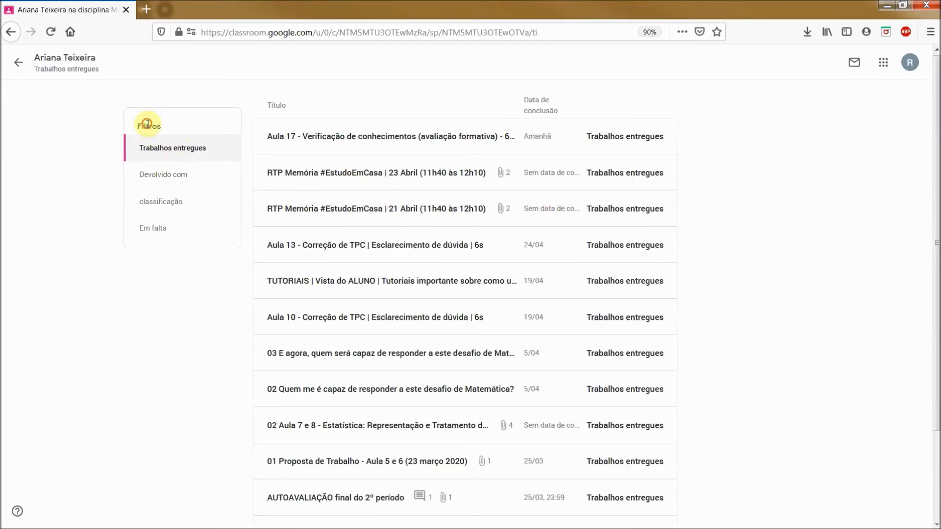
left_click(18, 68)
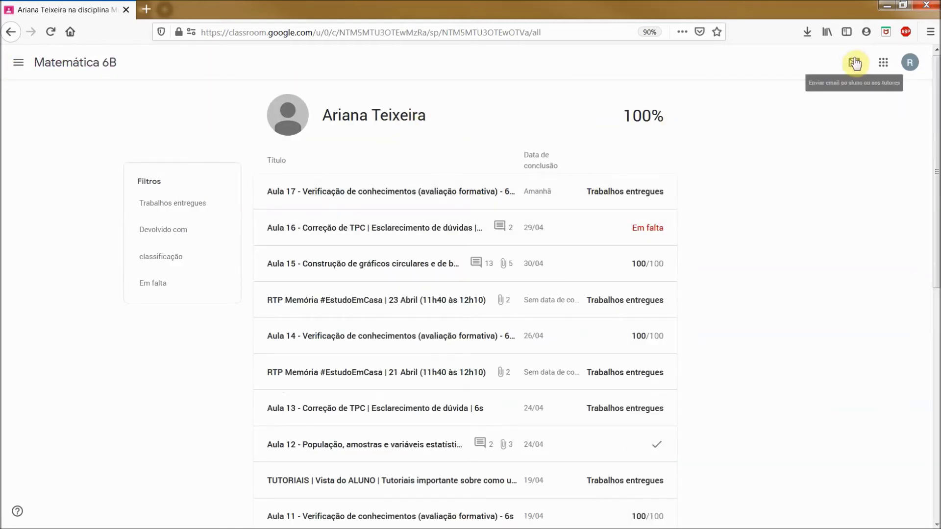
Enlarge the page to 140%, inspect the subject in the email form for the student, and cancel the email
key("ctrl+plus")
key("ctrl+plus")
key("ctrl+plus")
key("ctrl+plus")
key("ctrl+plus")
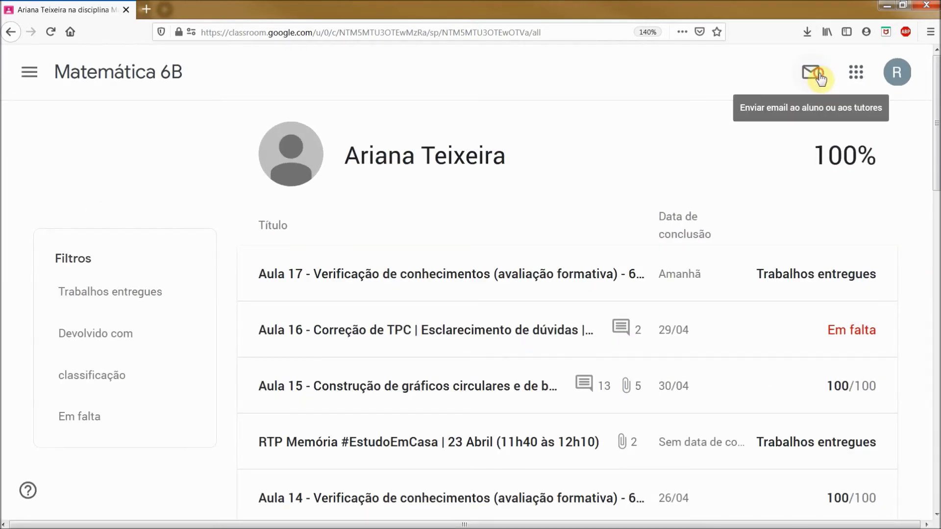
left_click(820, 76)
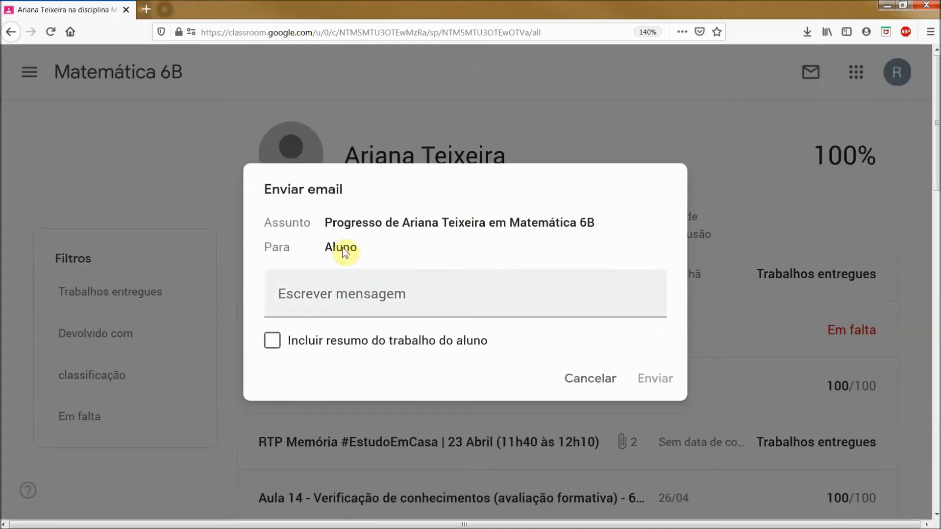
left_click_drag(325, 226, 593, 223)
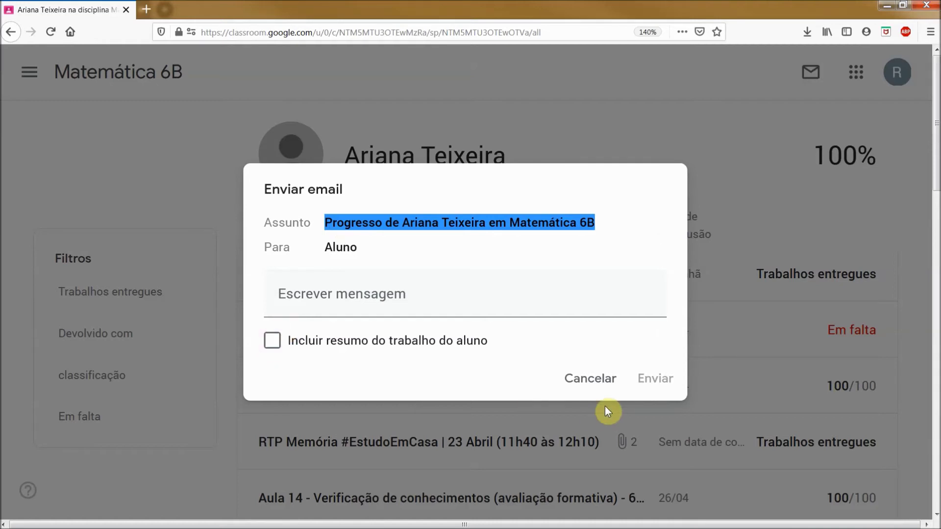
left_click(584, 386)
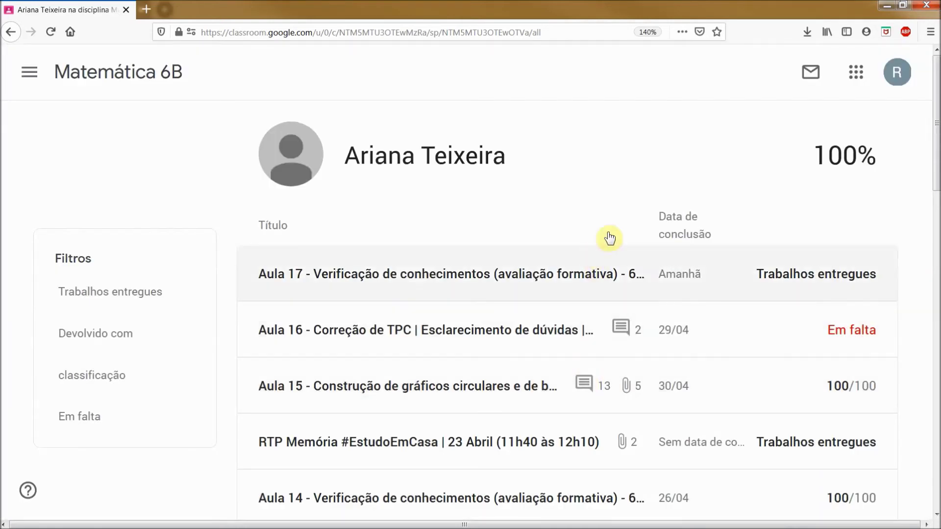
Reduce the zoom of the student's work page to 90%
key("ctrl+minus")
key("ctrl+minus")
key("ctrl+minus")
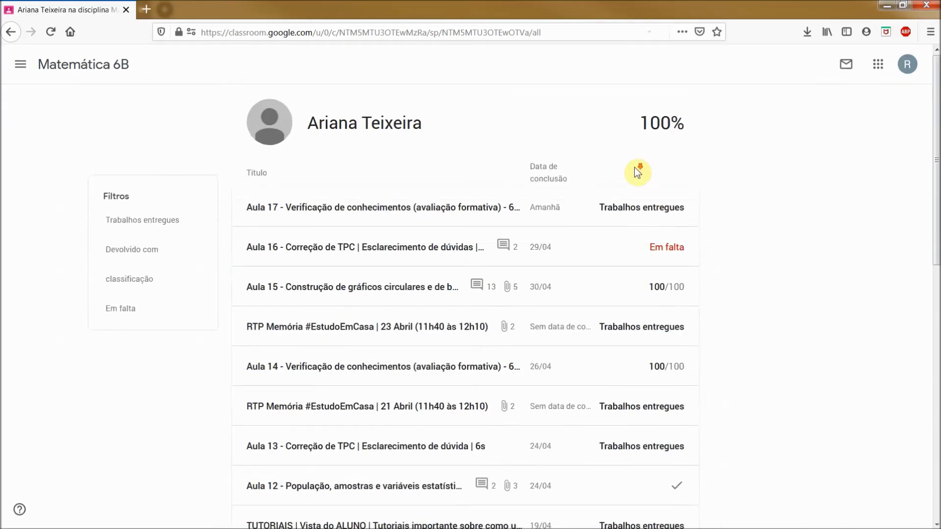
key("ctrl+minus")
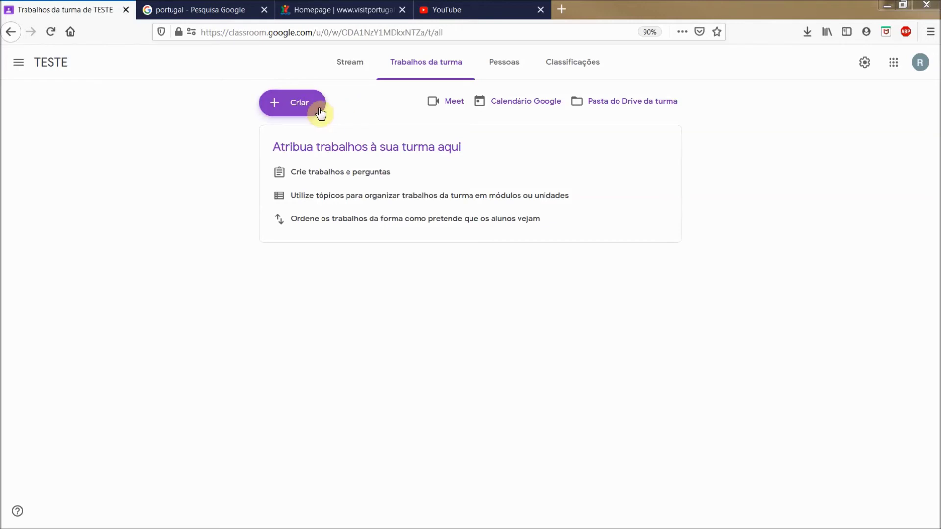
Start a new Trabalho assignment in the TESTE class and switch to the Google results page for portugal
left_click(300, 107)
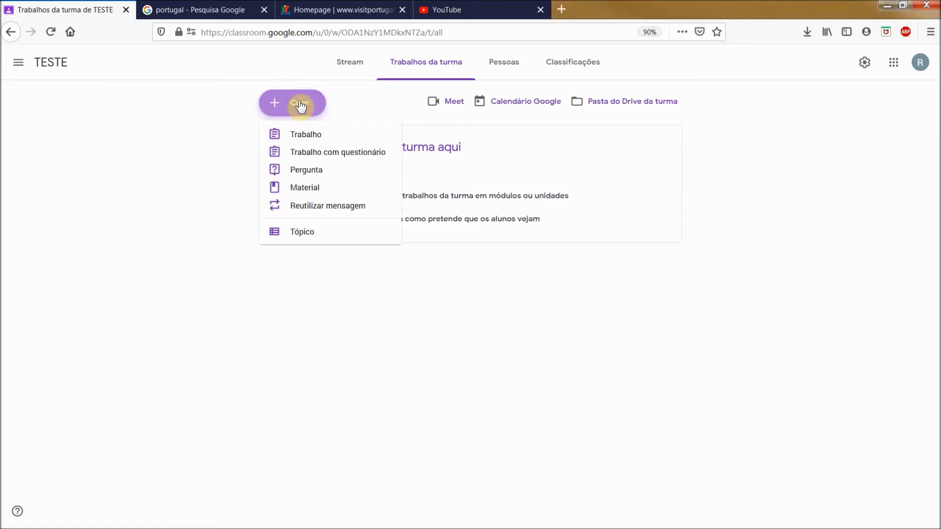
left_click(309, 134)
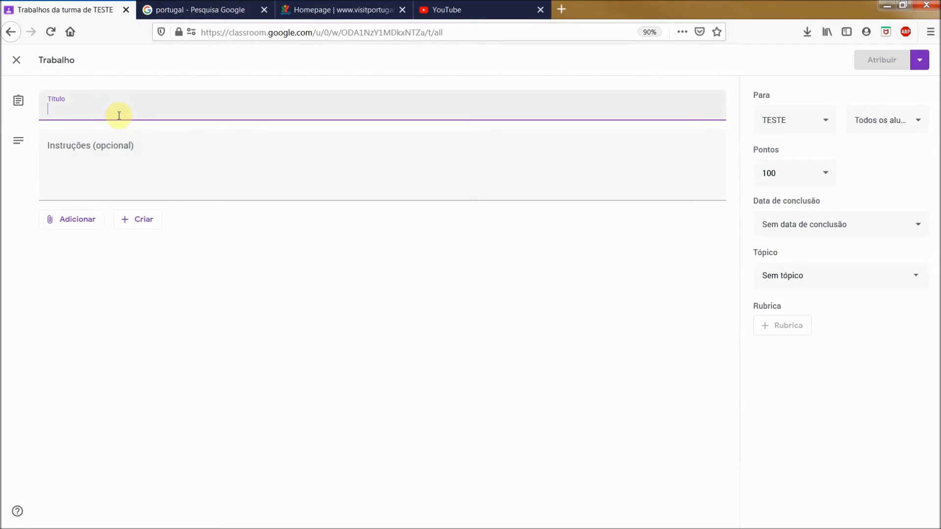
left_click(193, 8)
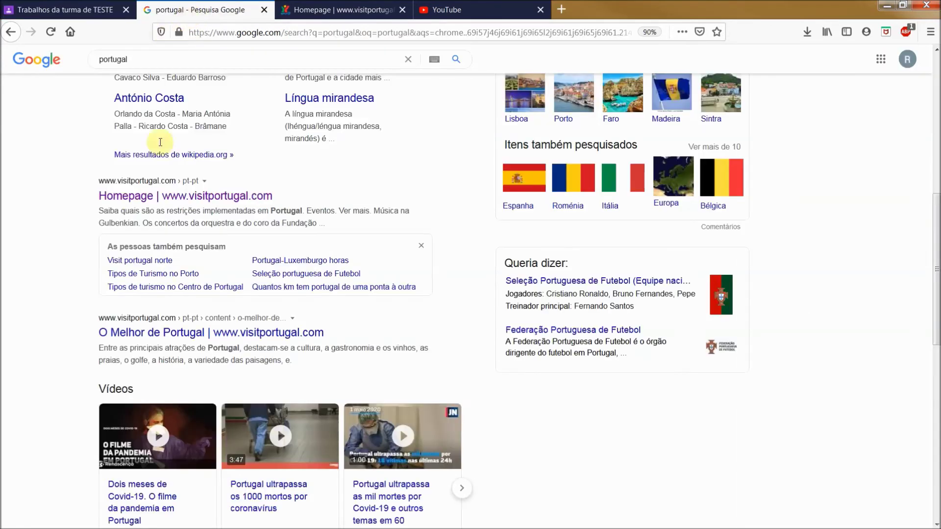
left_click(93, 9)
left_click(169, 9)
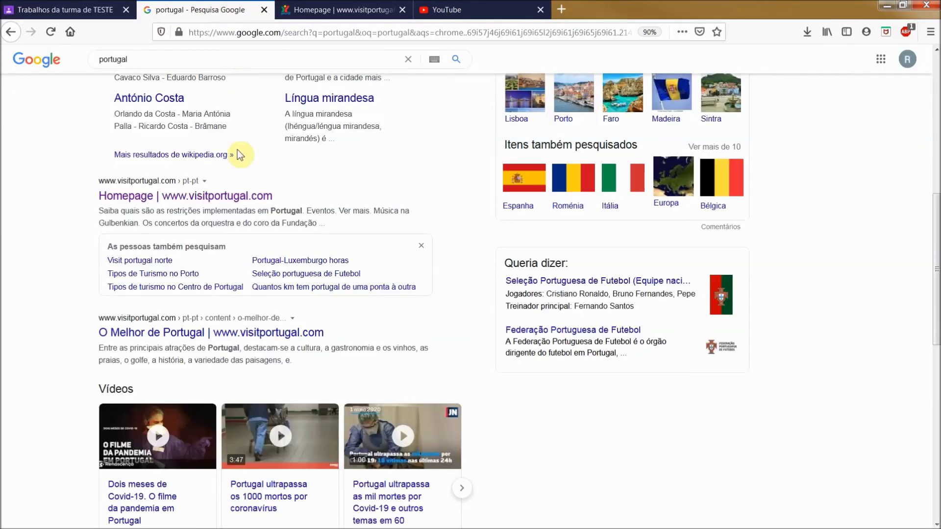
Copy the word "Portugal" from the Wikipedia result and paste it as the assignment's title
scroll(147, 196, "up", 6)
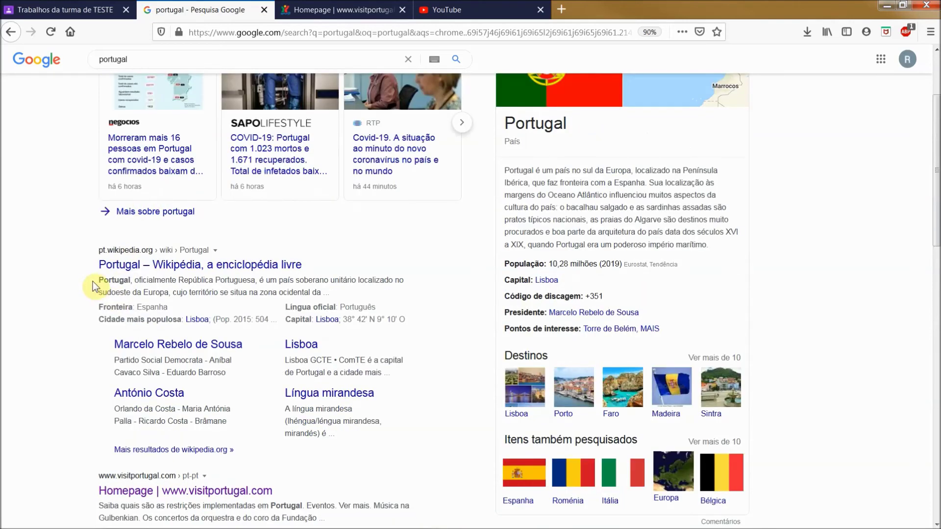
left_click_drag(97, 278, 126, 281)
left_click(125, 280)
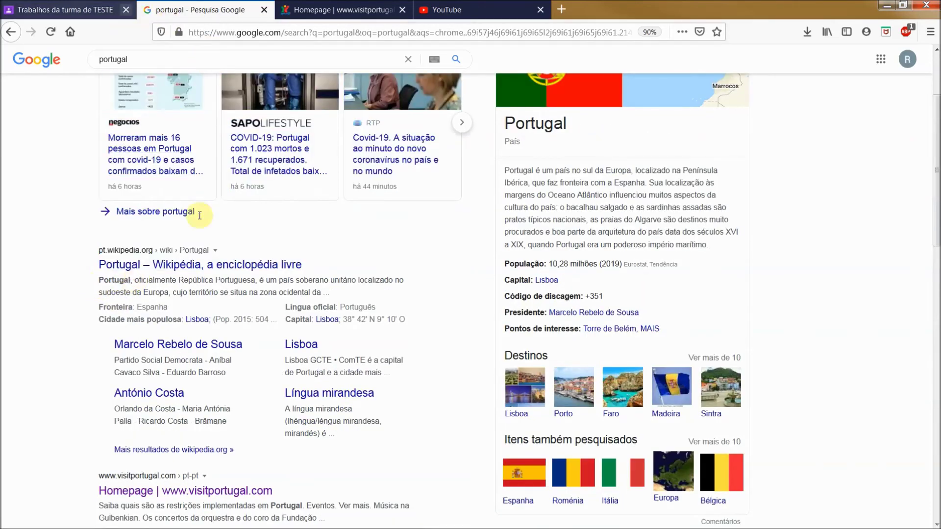
double_click(114, 280)
key("ctrl+c")
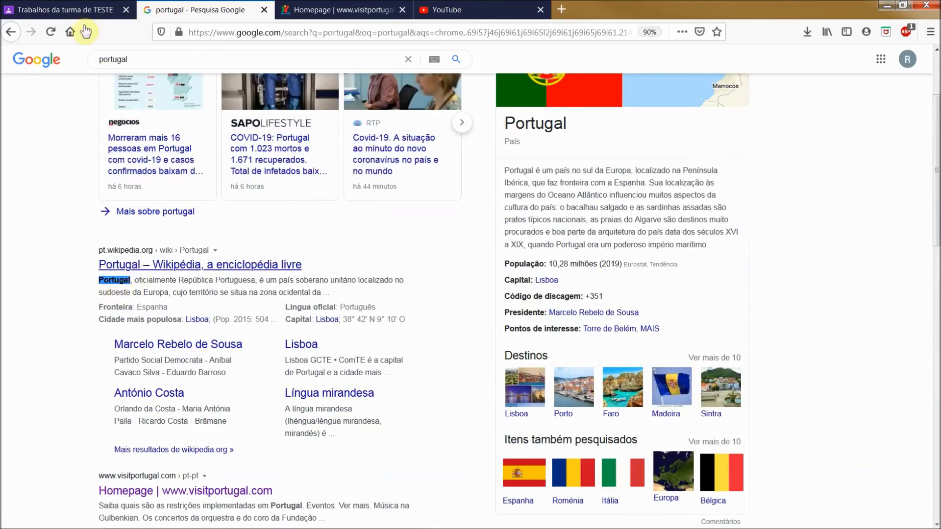
left_click(74, 10)
left_click(167, 116)
key("ctrl+v")
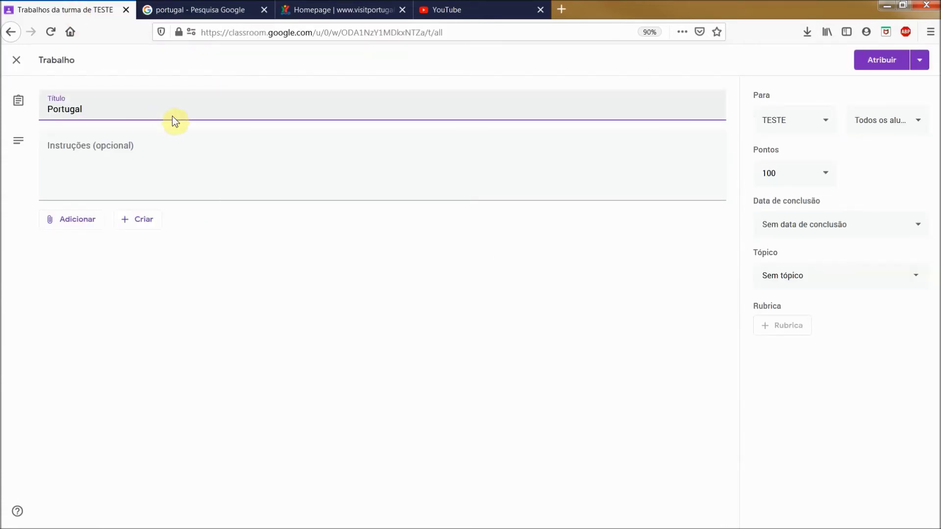
Copy the Portugal description from the search results up to "as praias do Algarve" and paste it into the assignment's instructions
left_click(184, 6)
left_click_drag(501, 171, 663, 219)
key("ctrl+c")
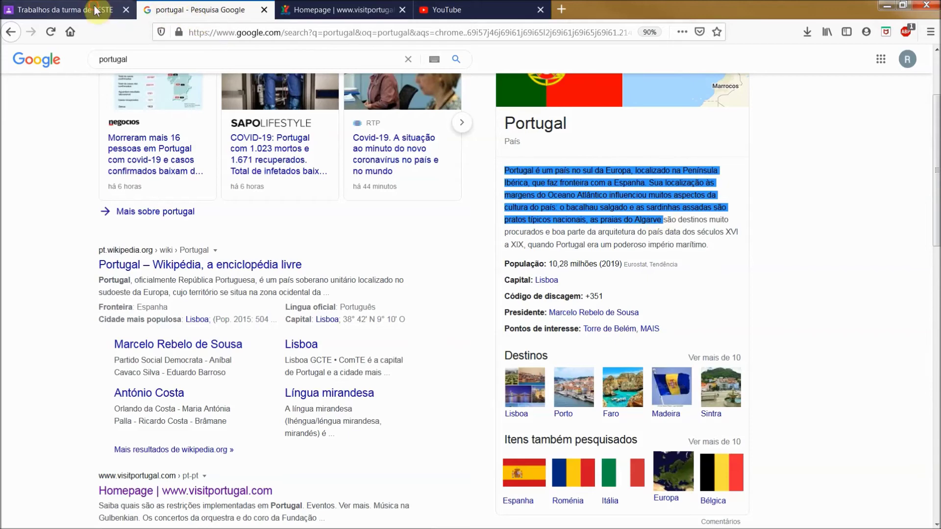
left_click(74, 10)
left_click(78, 142)
key("ctrl+v")
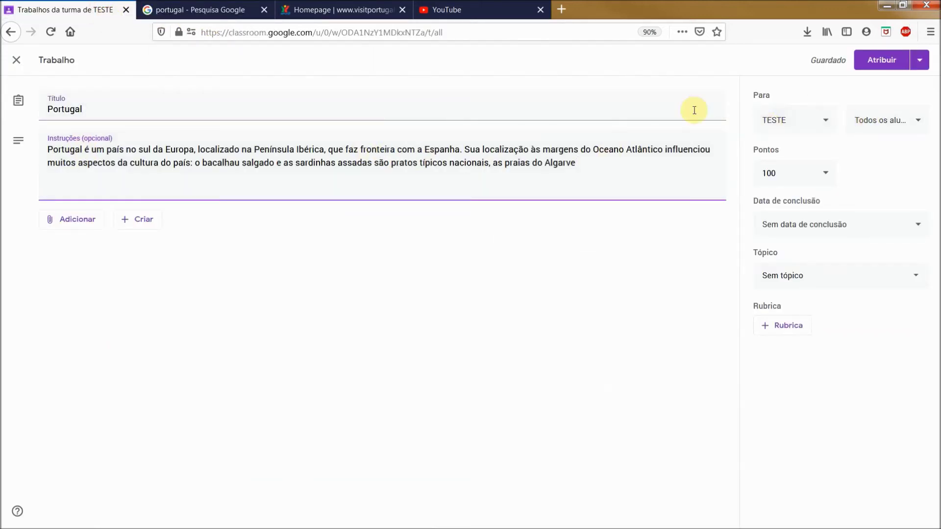
left_click(76, 221)
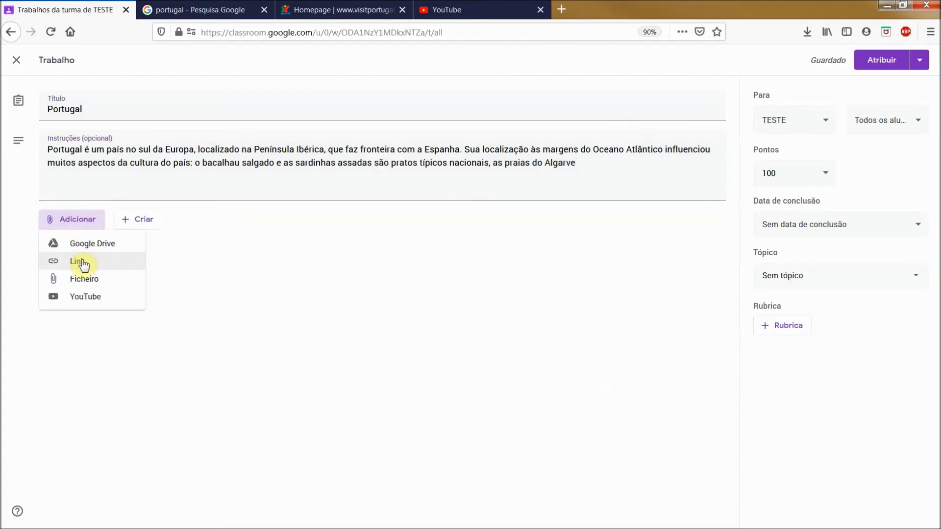
left_click(340, 11)
left_click(296, 31)
key("ctrl+c")
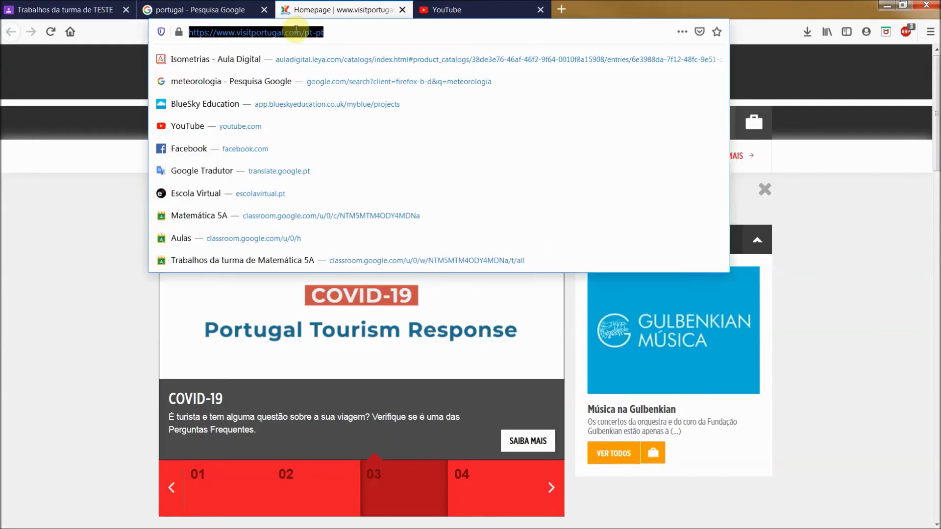
left_click(80, 10)
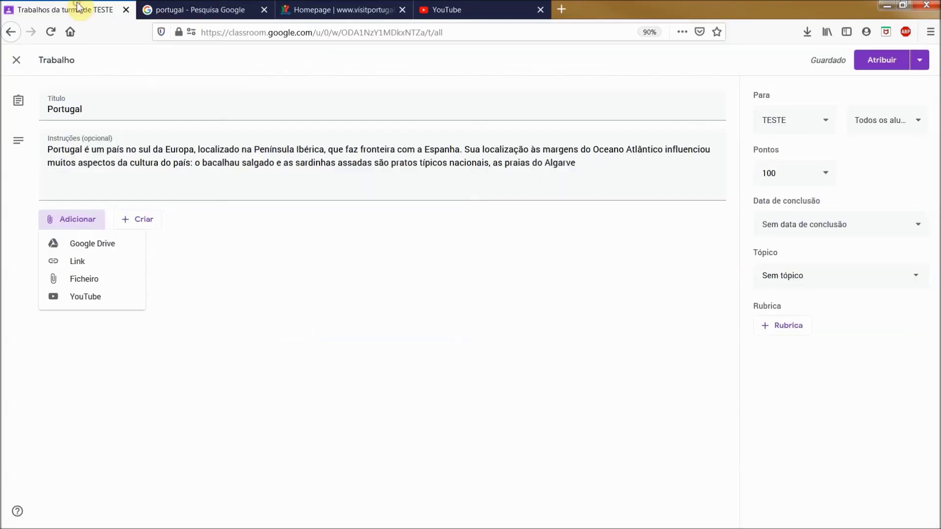
left_click(68, 267)
key("ctrl+v")
left_click(510, 323)
left_click(613, 175)
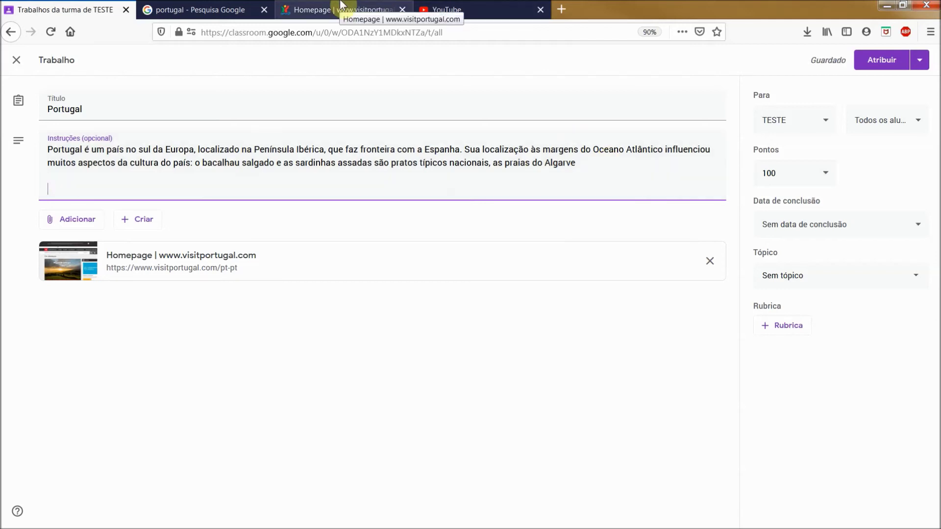
Open the "Edgar Morin - 18/12/2000" video on YouTube, pause it, and copy its address for use in the assignment
left_click(441, 10)
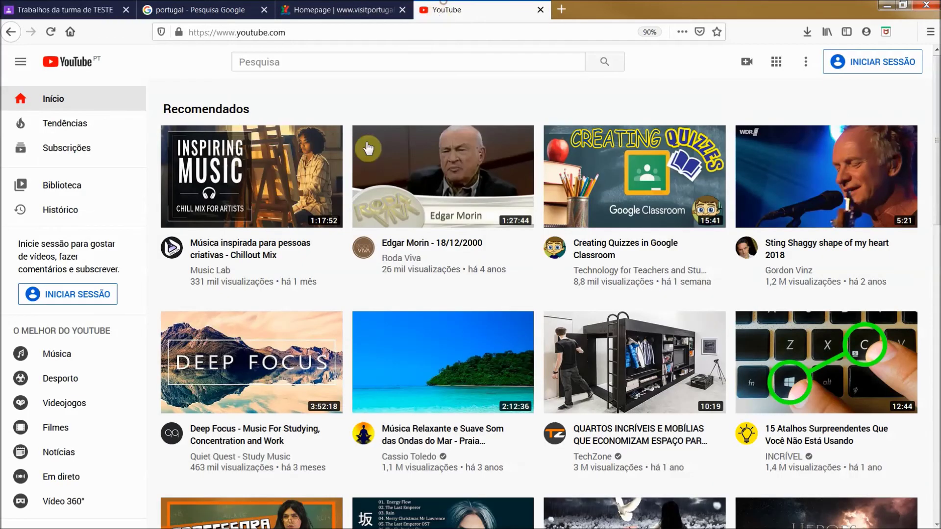
left_click(442, 250)
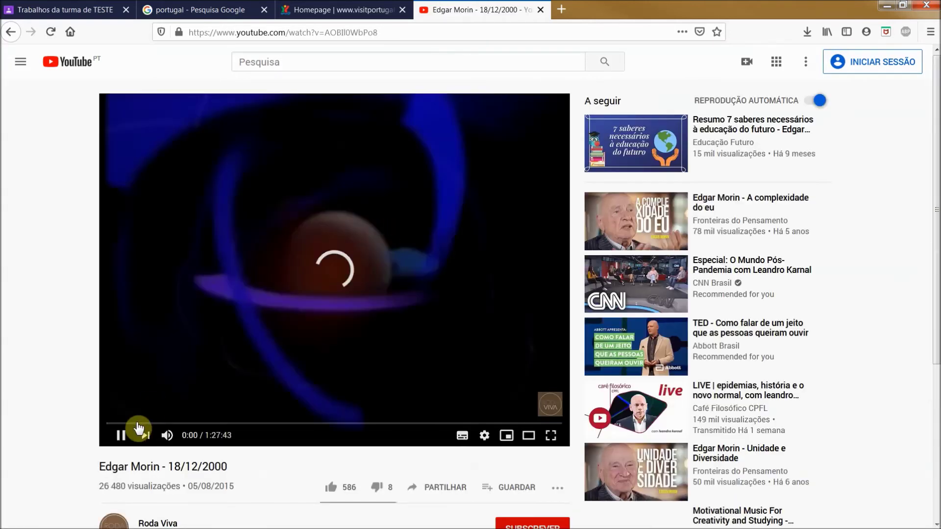
left_click(121, 436)
left_click(300, 32)
key("ctrl+c")
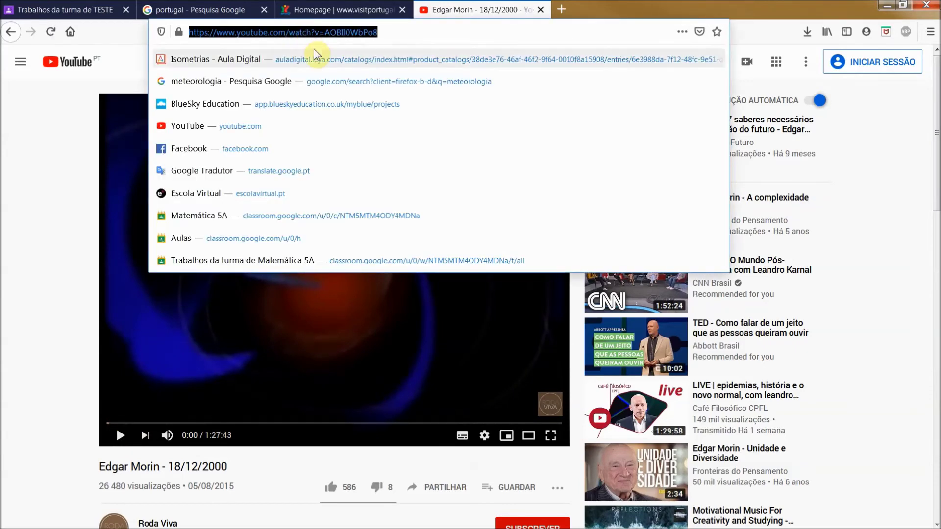
left_click(71, 12)
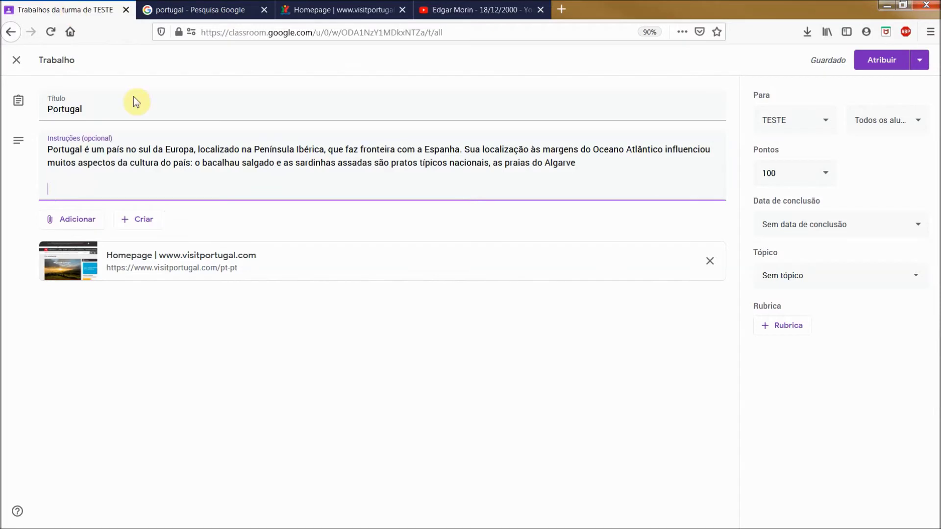
left_click(55, 220)
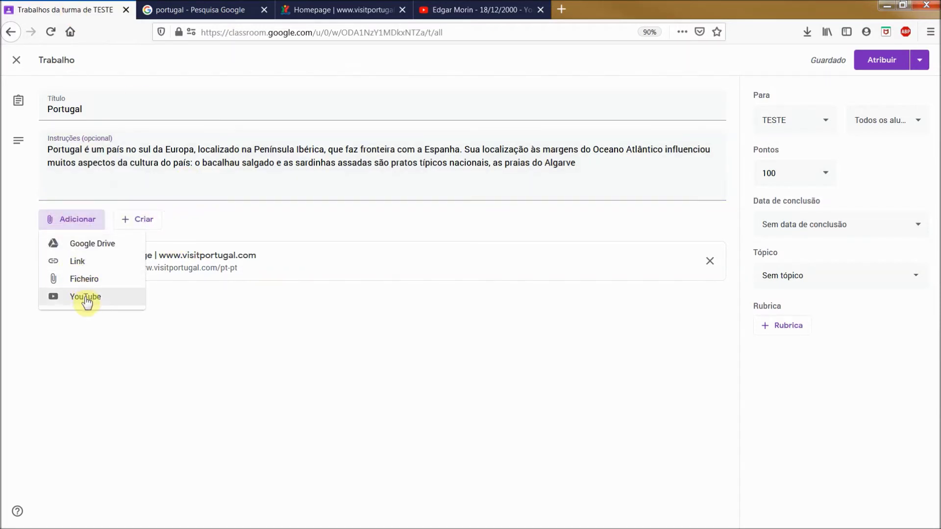
left_click(79, 261)
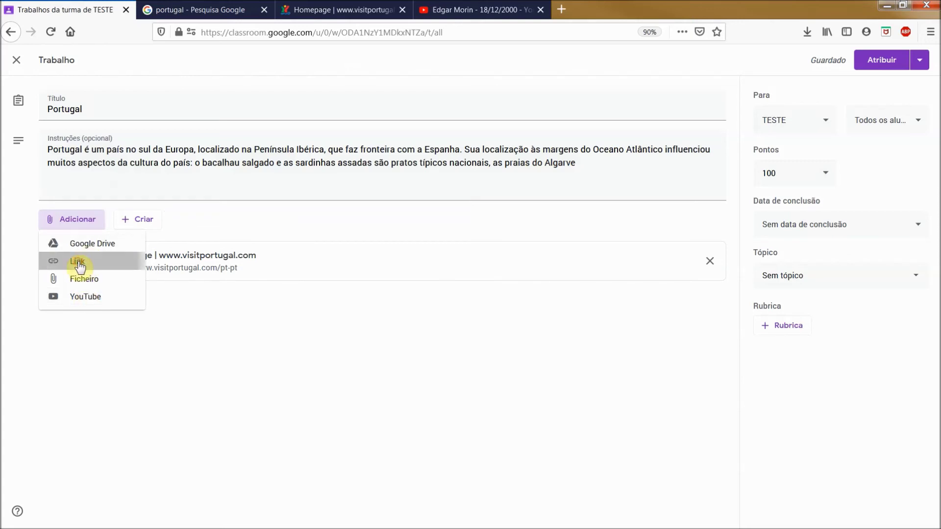
key("ctrl+v")
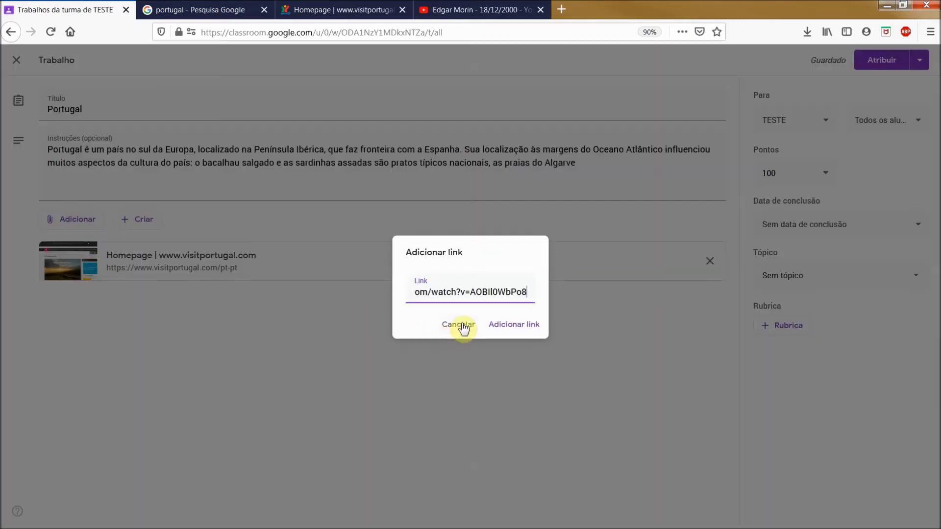
left_click(463, 328)
Attach the "Edgar Morin - 18/12/2000" YouTube video to the assignment by searching for its copied address
left_click(74, 223)
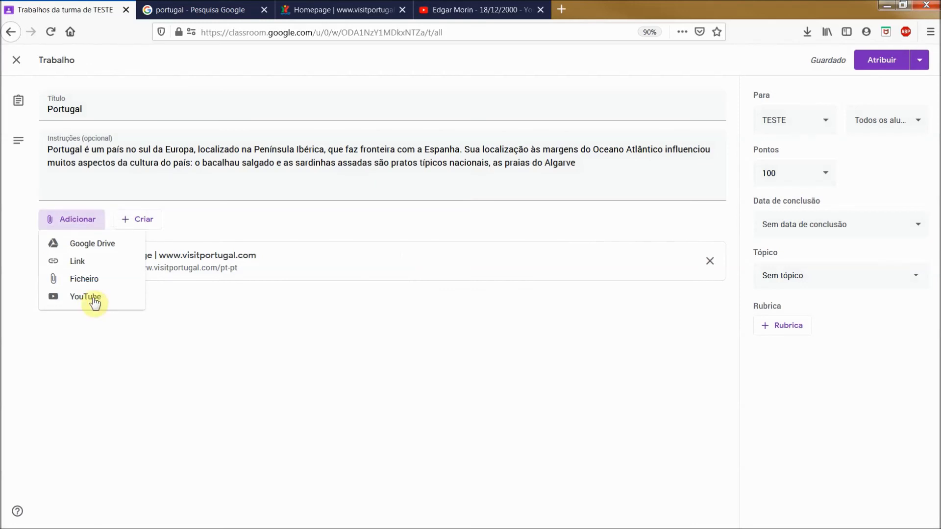
left_click(91, 298)
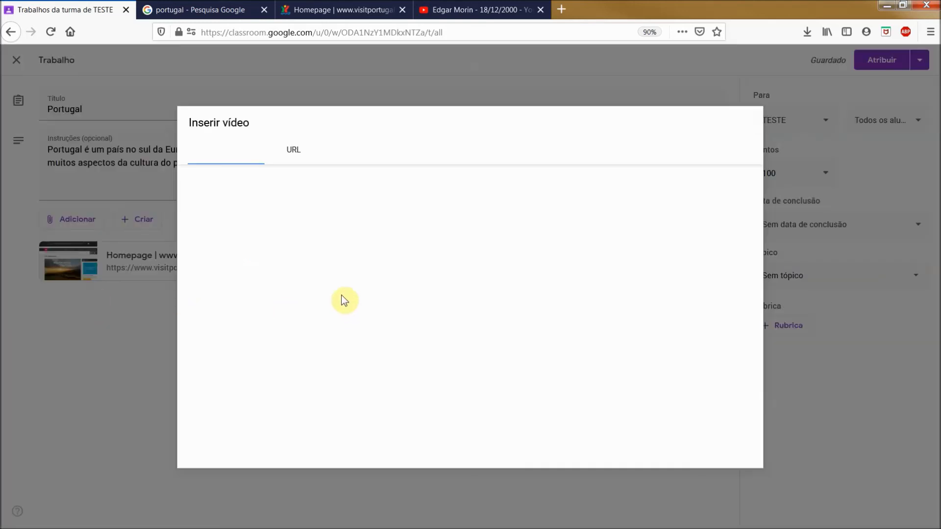
key("ctrl+v")
left_click(473, 184)
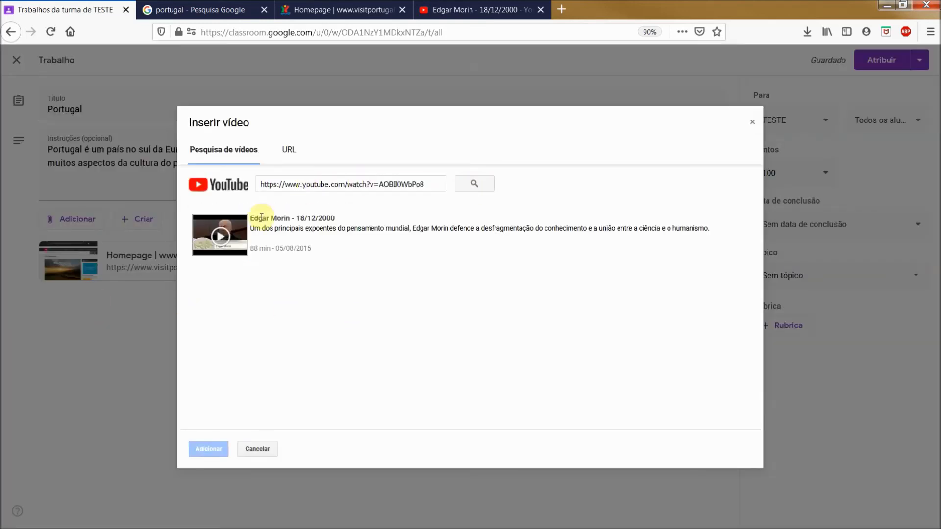
left_click(256, 237)
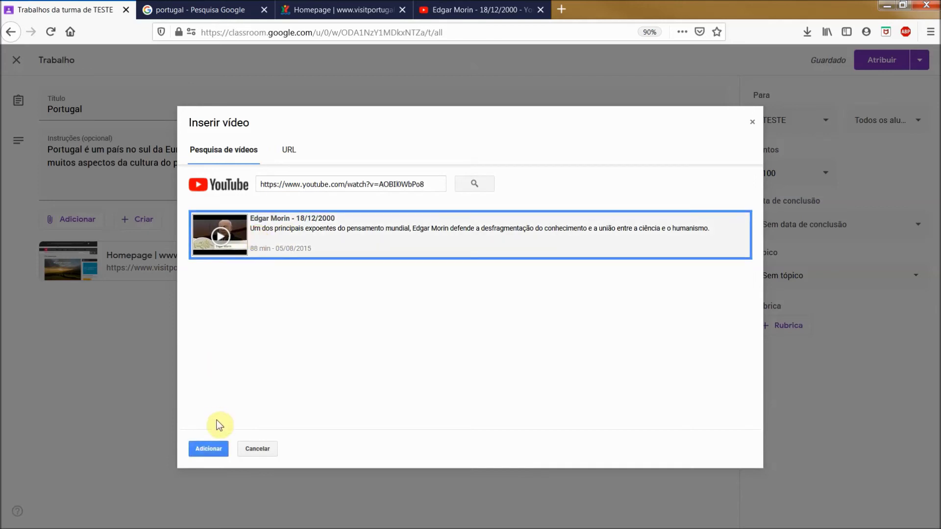
left_click(222, 449)
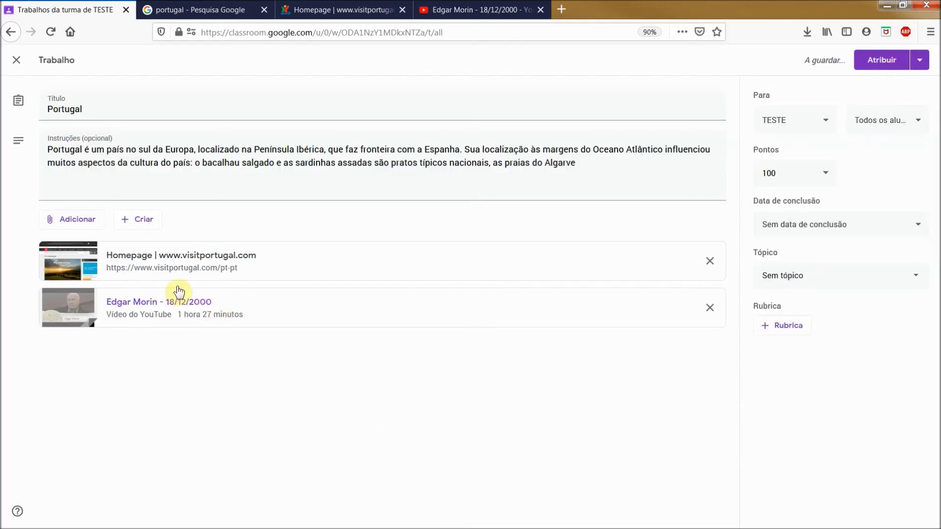
left_click(47, 219)
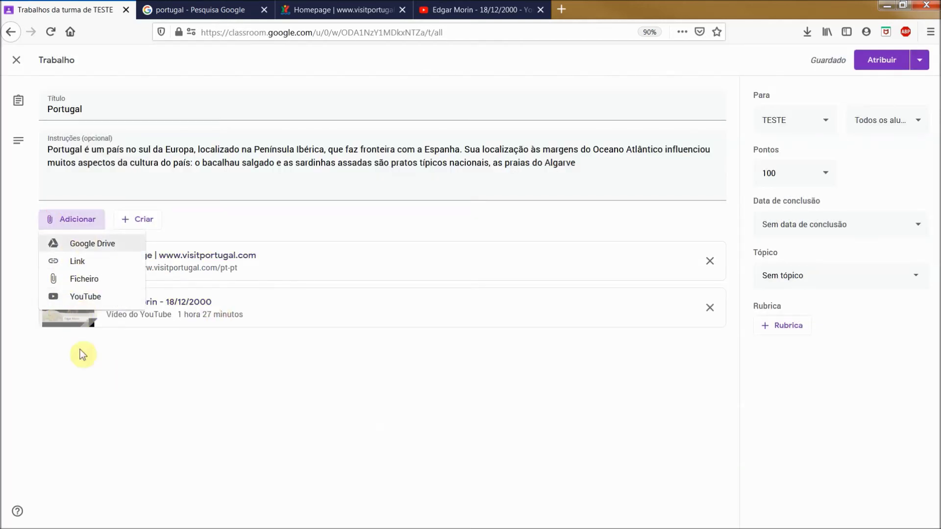
left_click(146, 383)
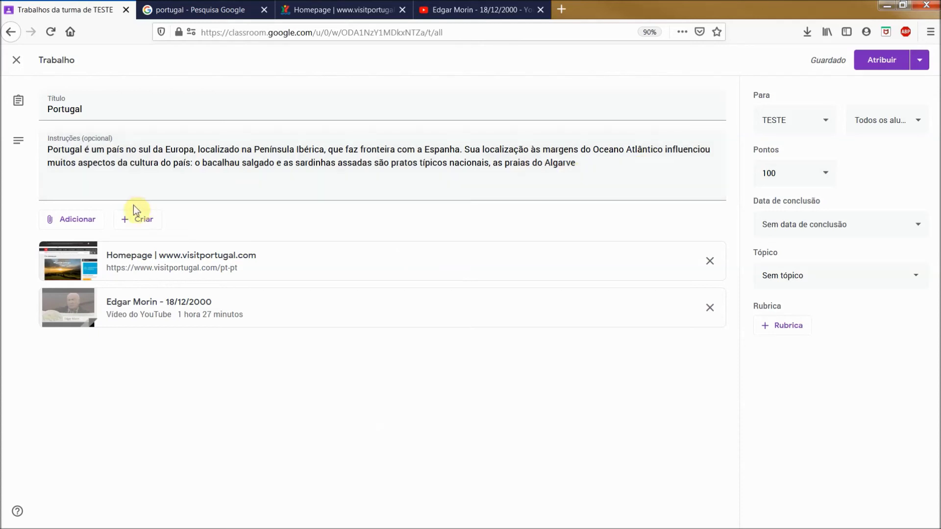
Create a new Google Docs document from within the assignment and name it "Portugal"
left_click(141, 225)
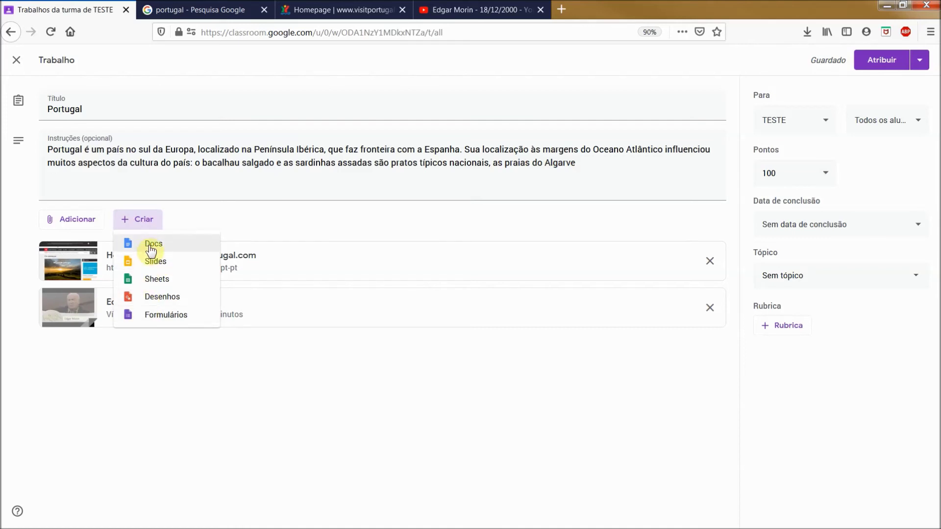
left_click(150, 245)
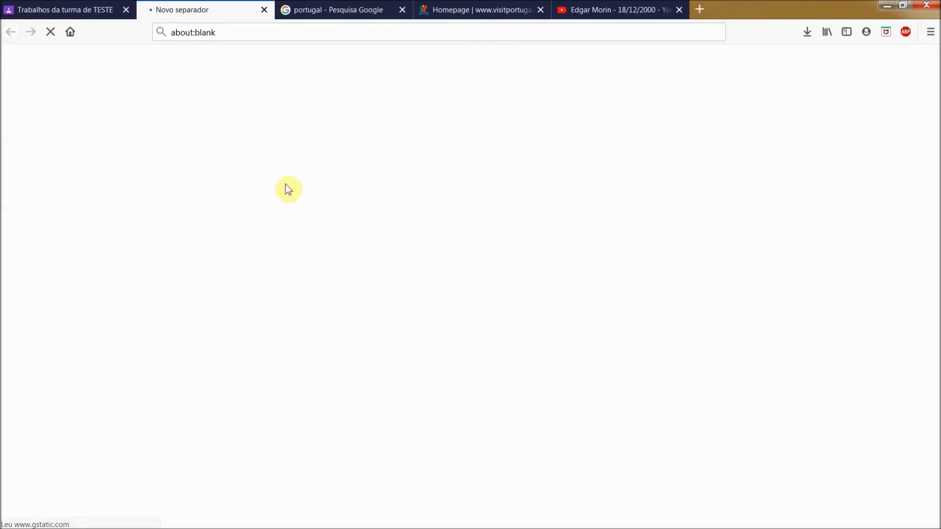
left_click(338, 10)
left_click(204, 9)
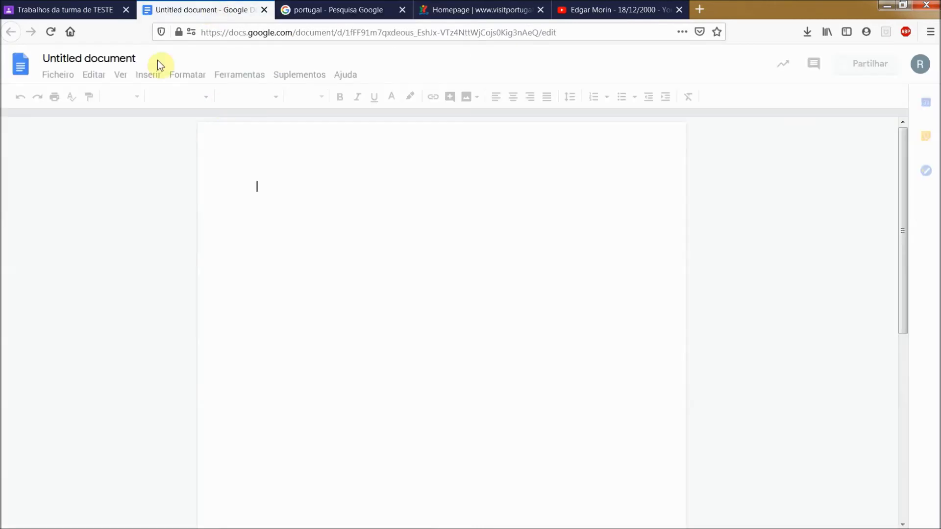
left_click(112, 58)
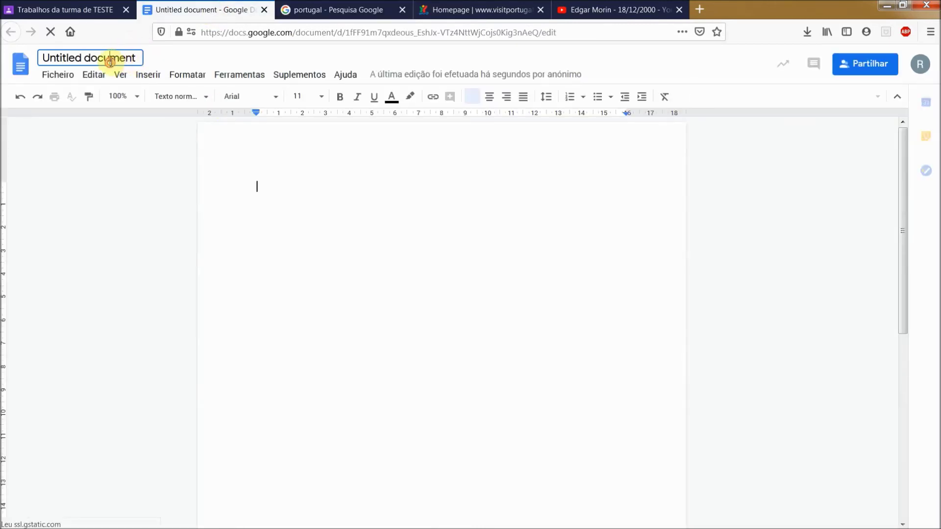
type("Portugal")
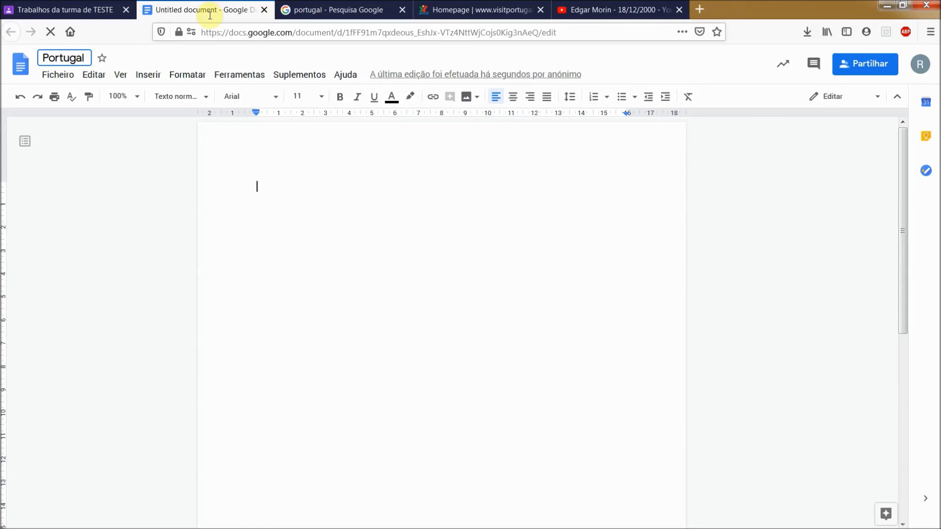
Insert the copied Google description of Portugal, ending at "as praias do Algarve", into the body of the Portugal document
left_click(326, 10)
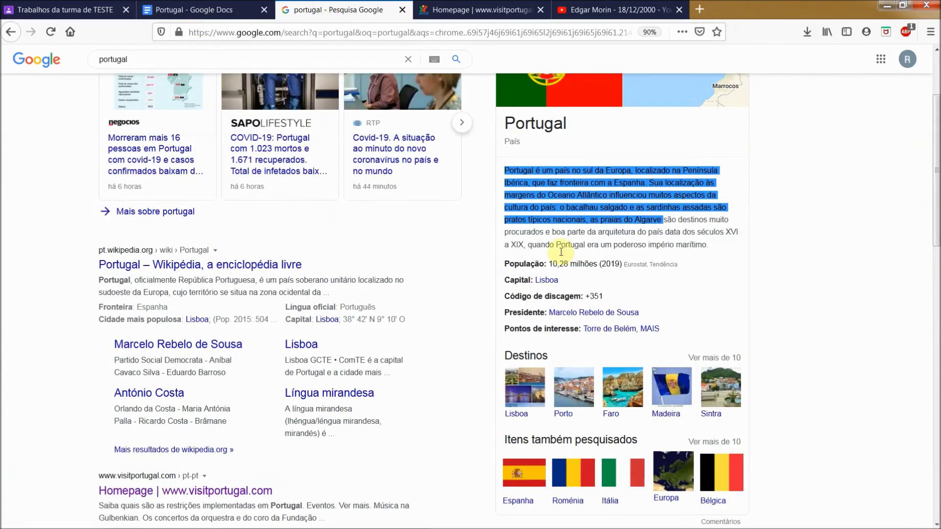
left_click(189, 10)
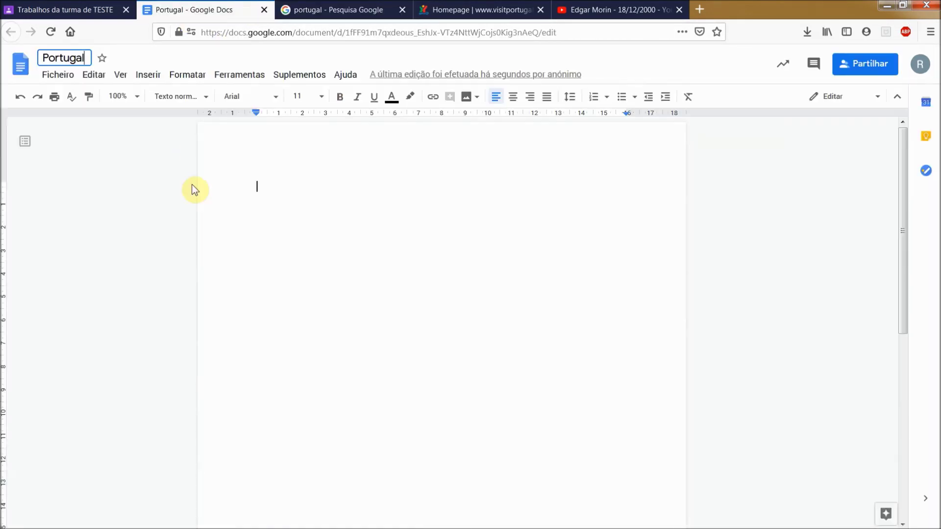
type("Portugal é um país no sul da Europa, localizado na Península Ibérica, que faz fronteira com a Espanha. Sua localização às margens do Oceano Atlântico influenciou muitos aspectos da cultura do país: o bacalhau salgado e as sardinhas assadas são pratos típicos nacionais, as praias do Algarve")
key("ctrl+z")
left_click(269, 167)
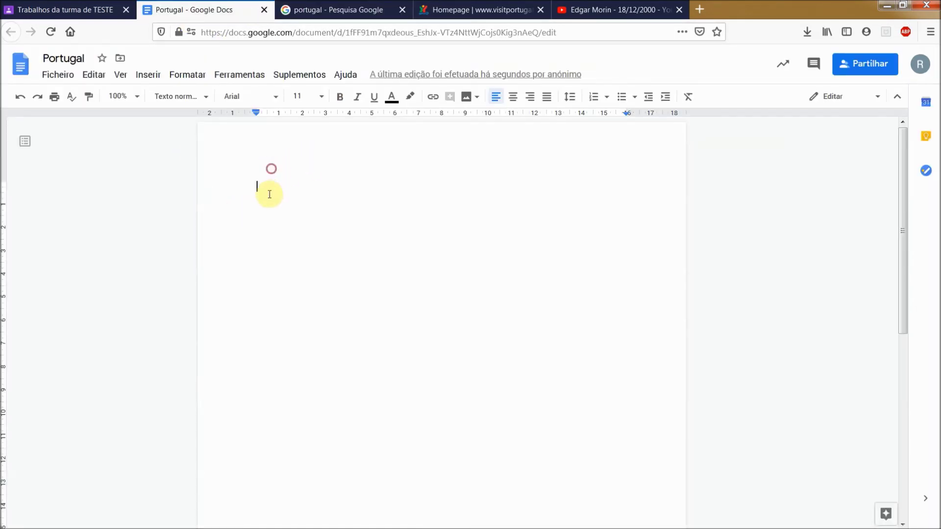
type("Portugal é um país no sul da Europa, localizado na Península Ibérica, que faz fronteira com a Espanha. Sua localização às margens do Oceano Atlântico influenciou muitos aspectos da cultura do país: o bacalhau salgado e as sardinhas assadas são pratos típicos nacionais, as praias do Algarve")
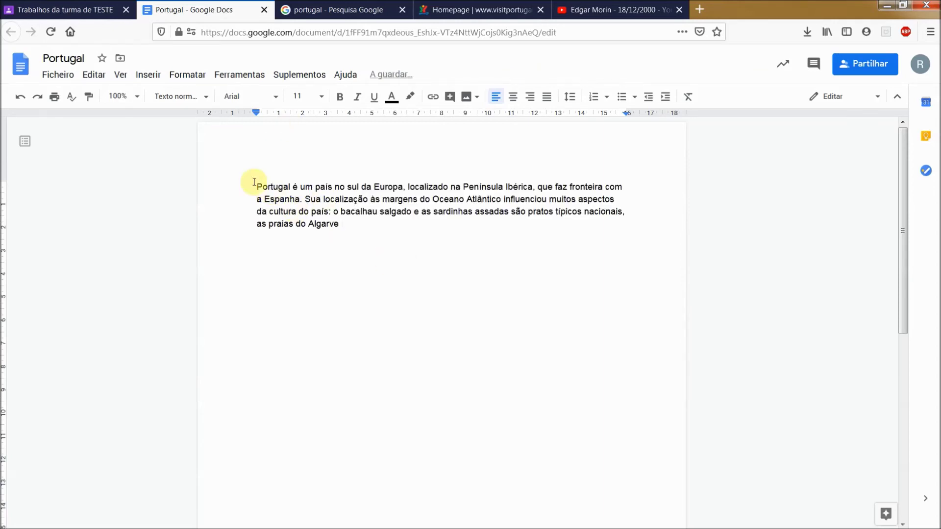
Add the line "Preencham:" below the paragraph, correct its spelling, and add spaced placeholder lines "fafafh" and "fafha fha f"
key("Return")
key("Return")
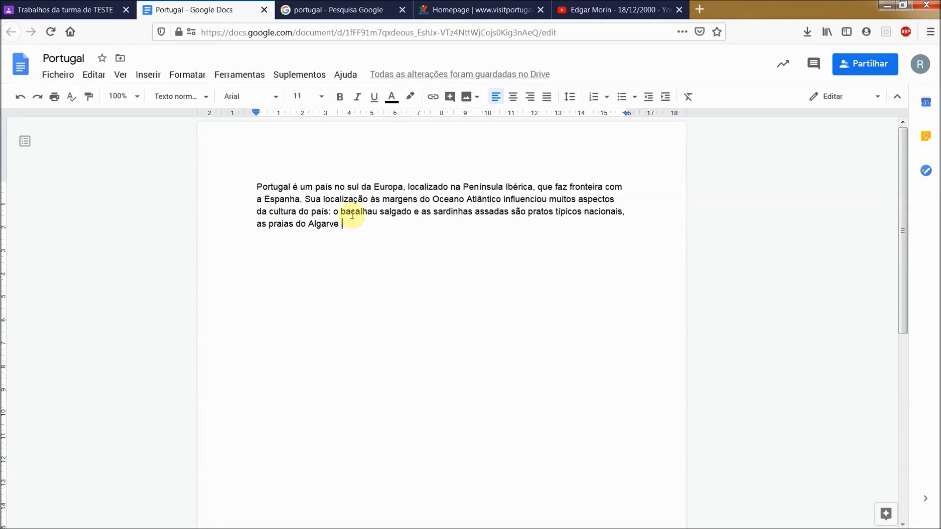
key("Return")
key("Return")
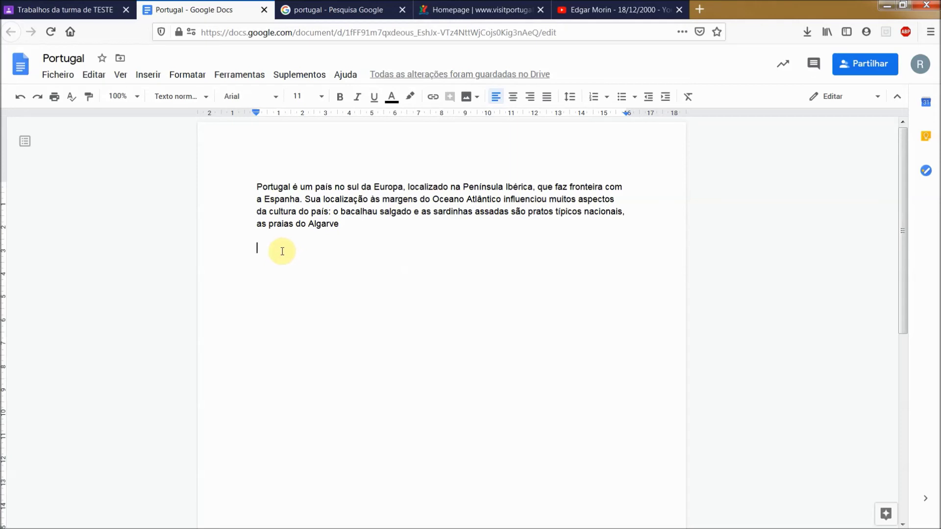
type("PRe")
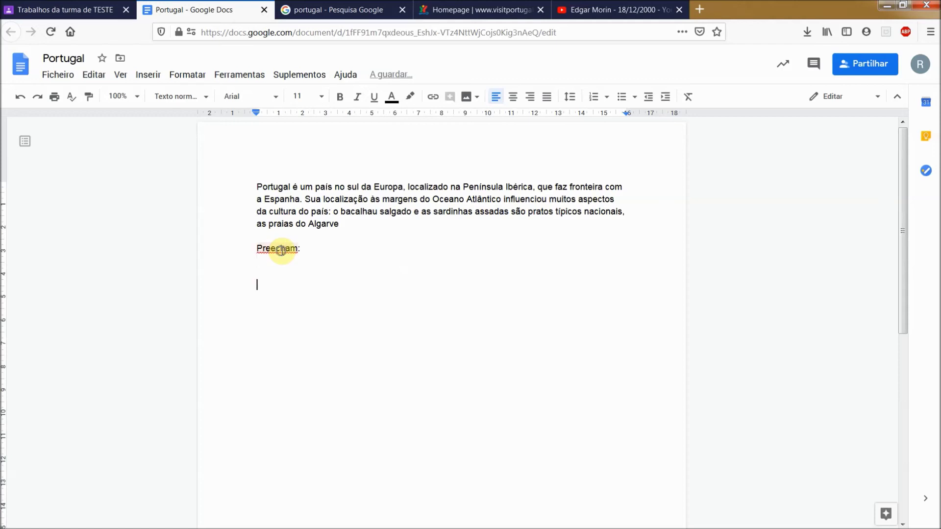
right_click(280, 250)
left_click(311, 283)
type(":")
key("Return")
key("Return")
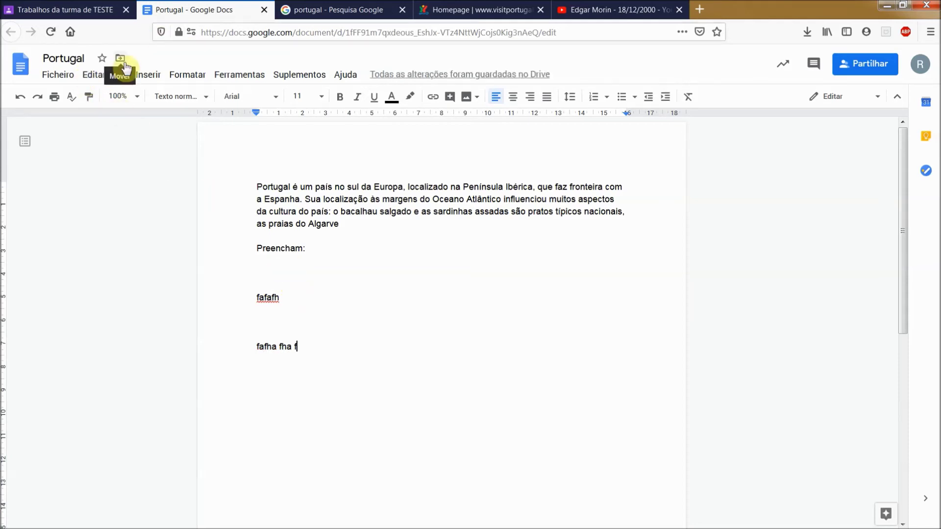
Close the document, return to the assignment, and set the attached Google Docs file to "Fazer uma cópia para cada aluno"
left_click(269, 10)
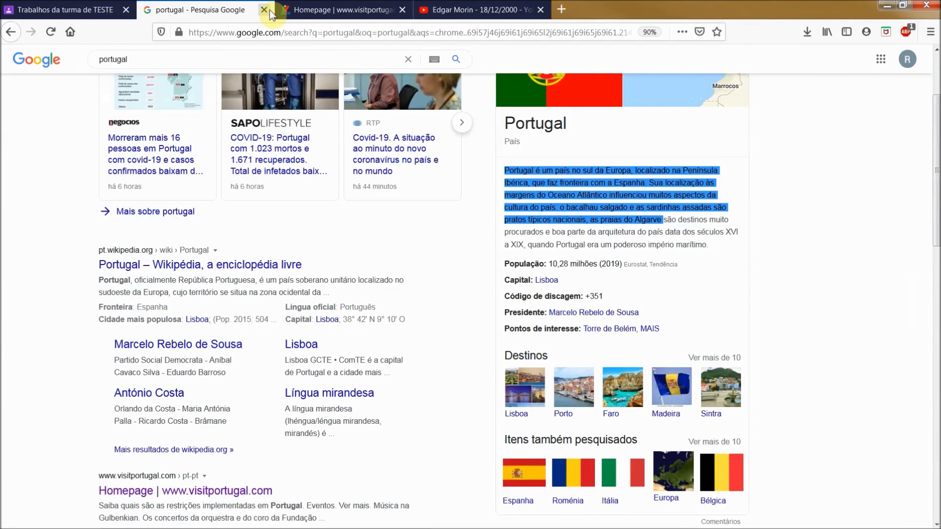
left_click(92, 5)
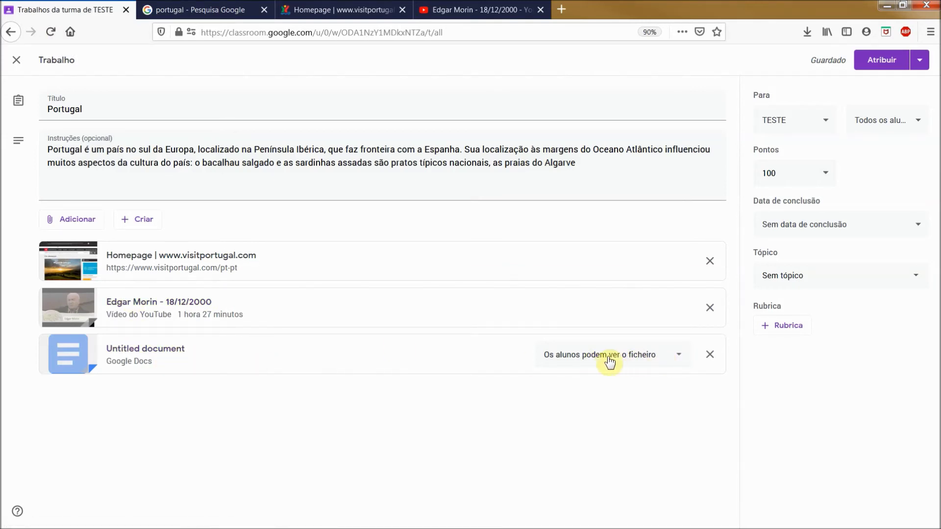
left_click(649, 361)
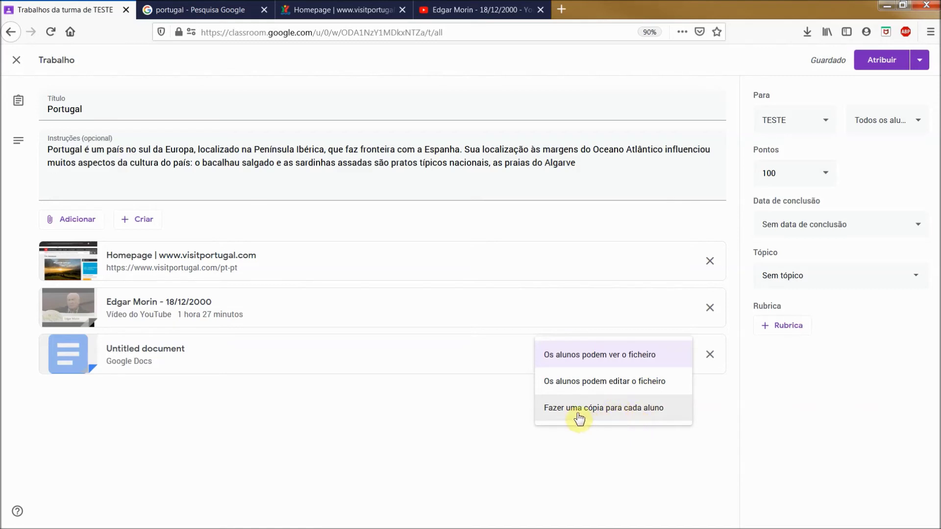
left_click(595, 408)
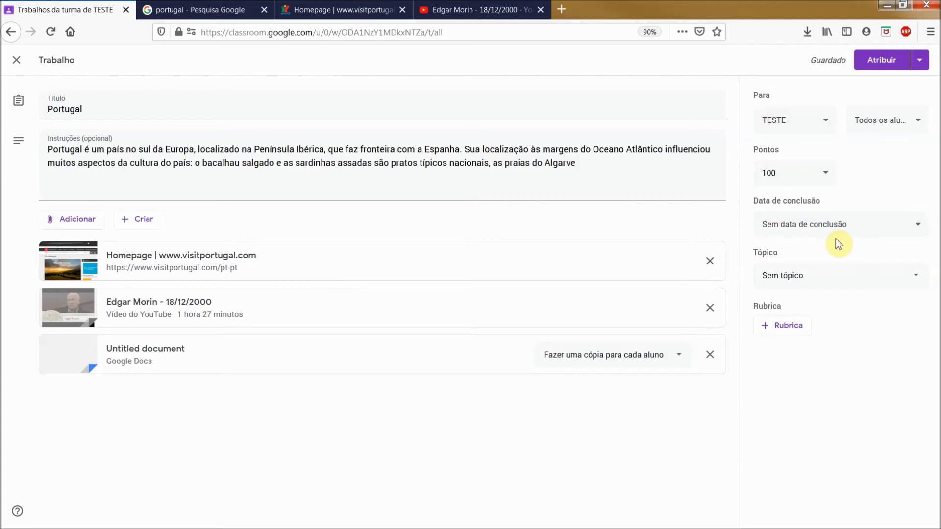
Review which classes and which students the assignment can be given to, keeping the current selection
left_click(823, 122)
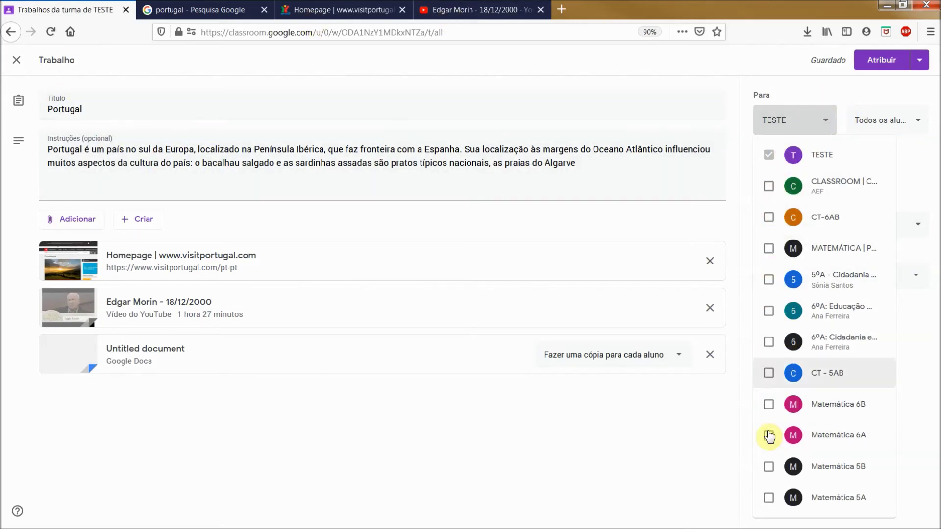
left_click(695, 444)
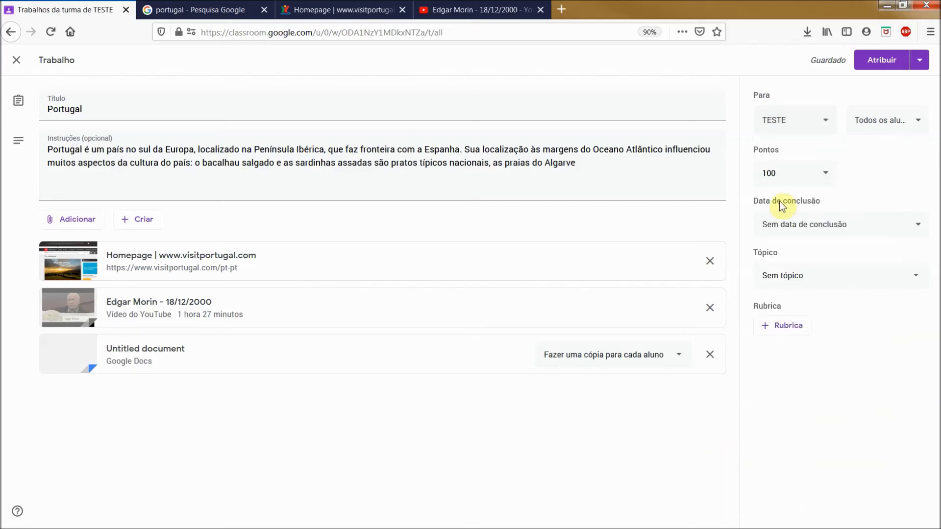
left_click(889, 120)
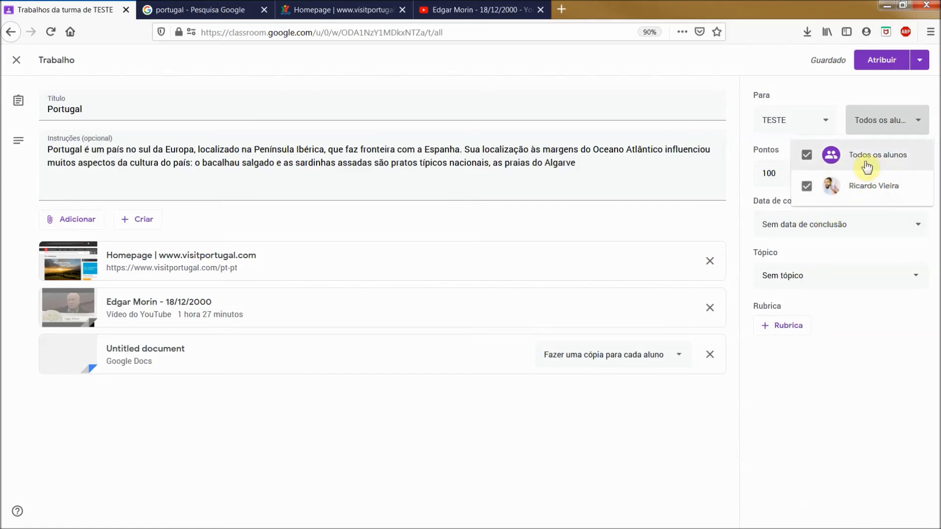
left_click(835, 431)
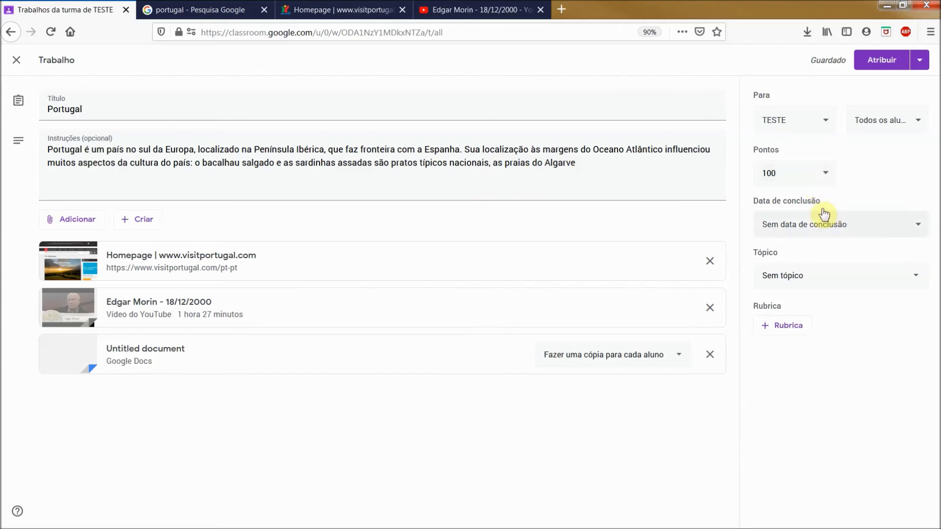
Switch the assignment's points to the ungraded option and set them back to 100
left_click(820, 176)
left_click(794, 201)
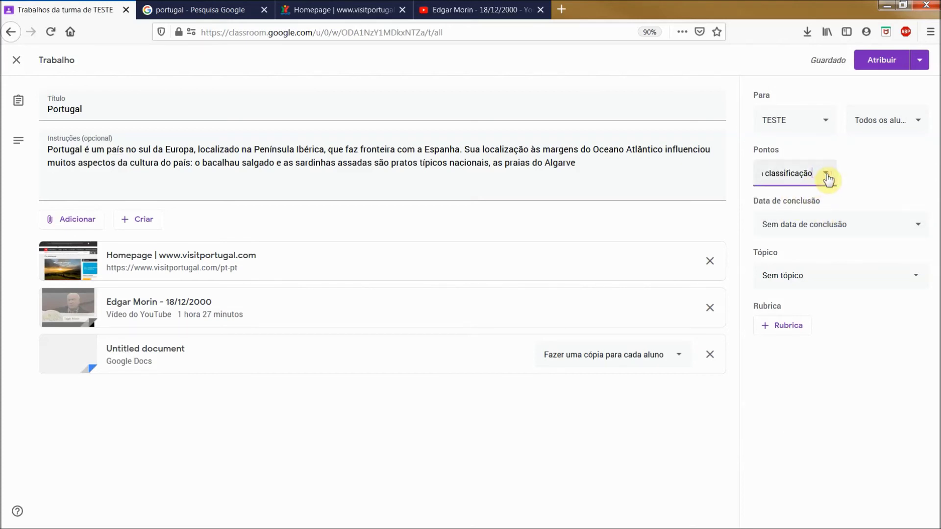
triple_click(798, 175)
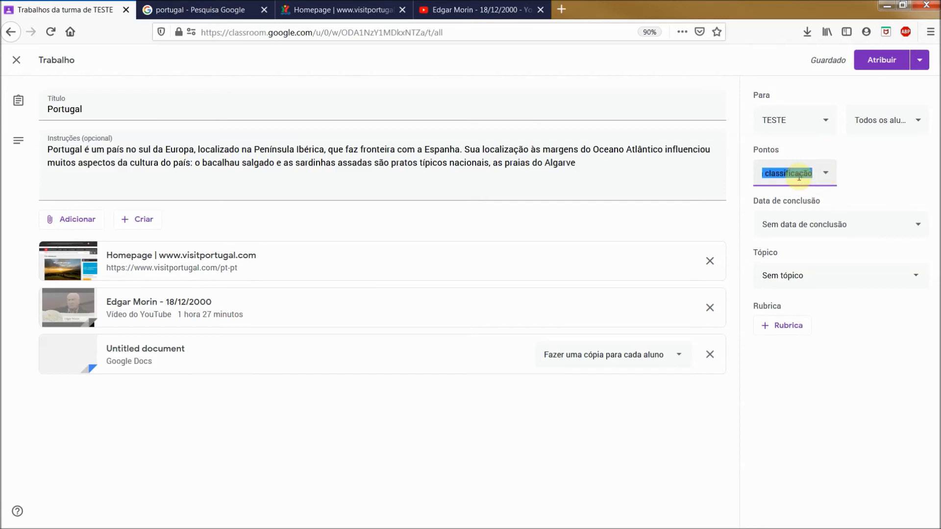
type("100")
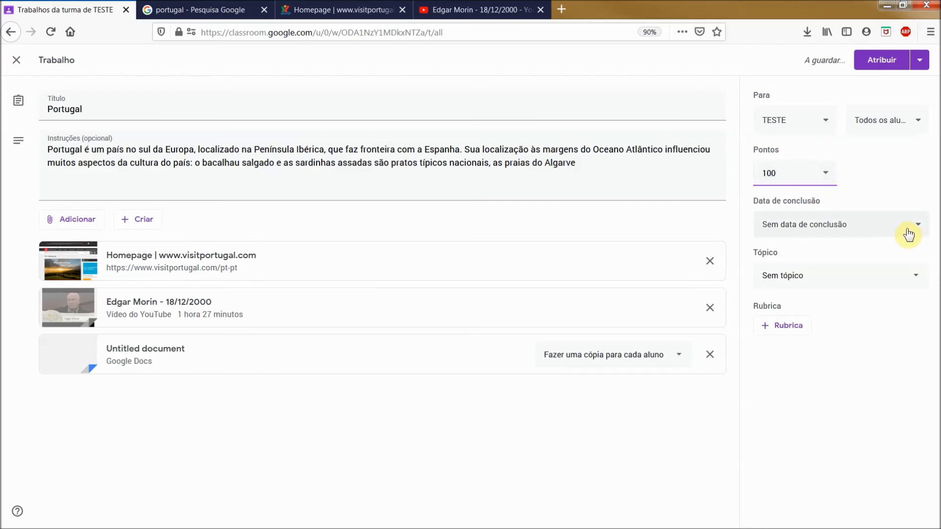
Set the assignment's due date to 05/05/2020 with a due time of 10:00
left_click(912, 227)
left_click(860, 272)
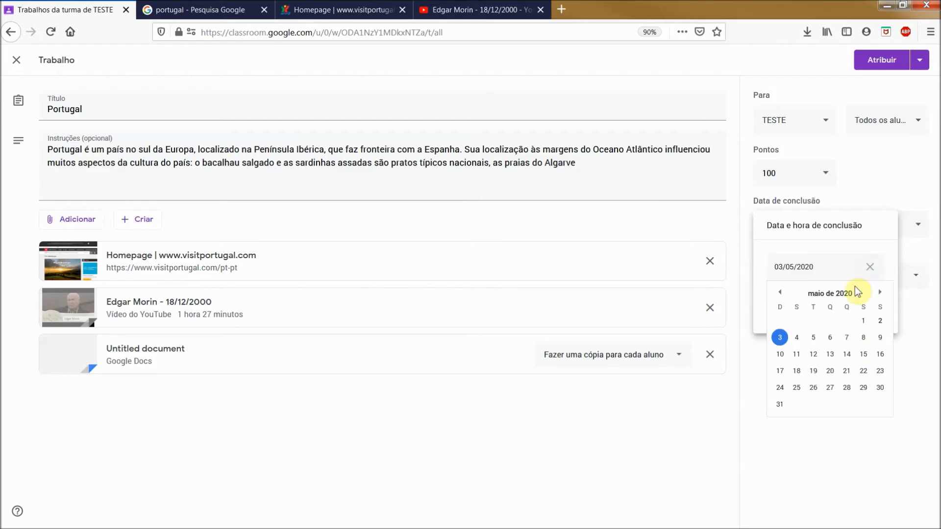
left_click(813, 337)
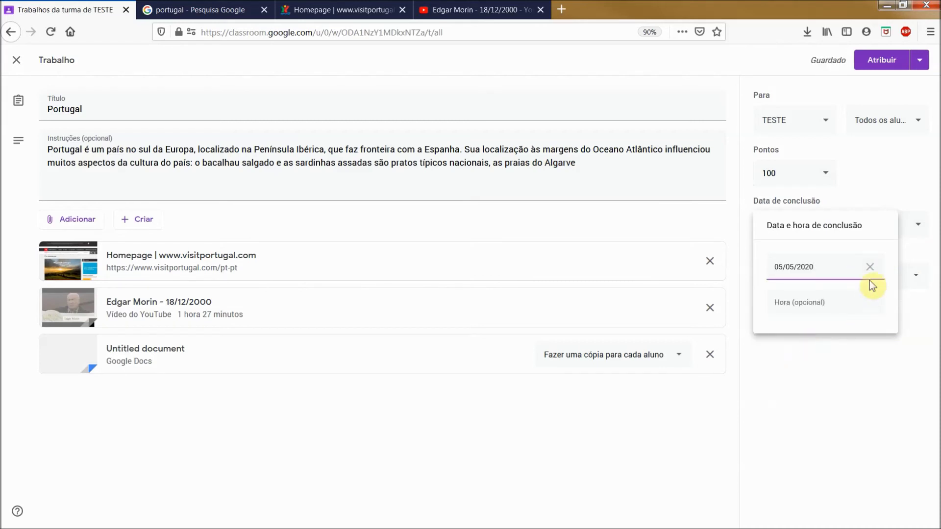
left_click(802, 306)
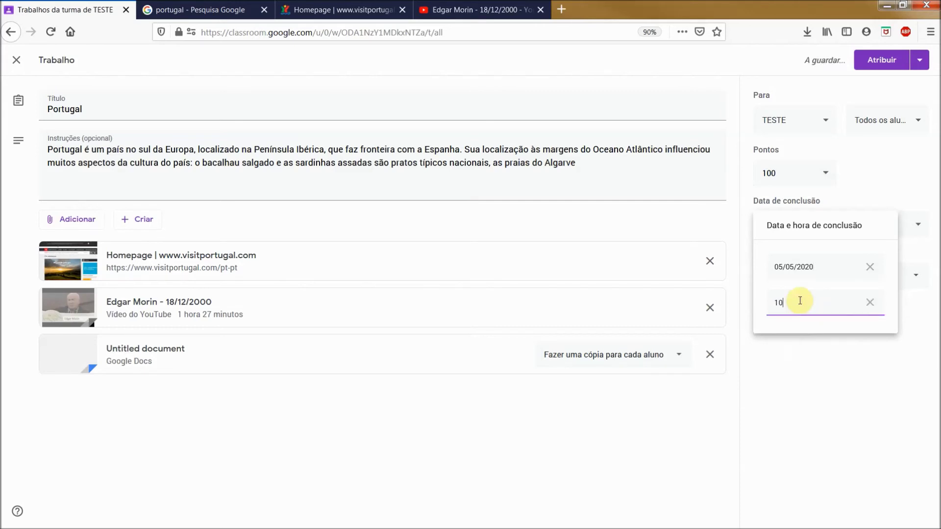
left_click(888, 391)
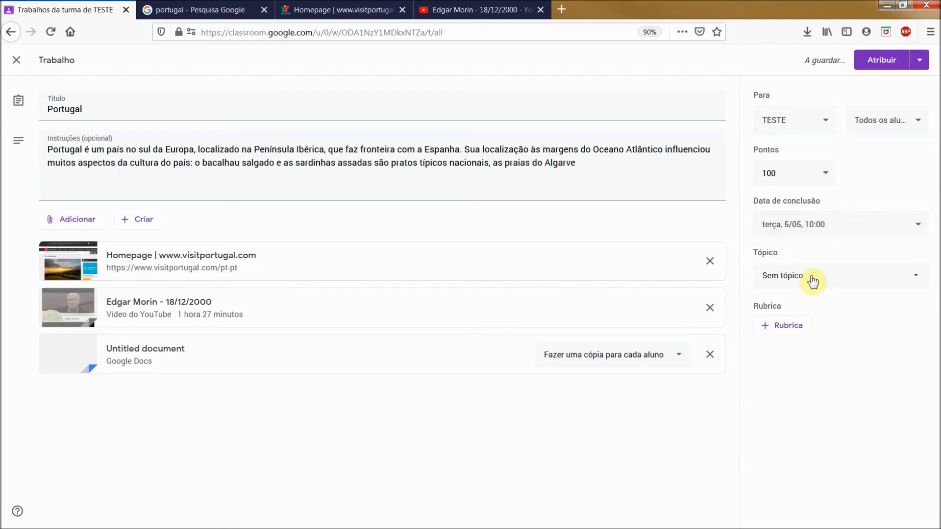
Create a new topic named "#Portugal" for the assignment
left_click(810, 280)
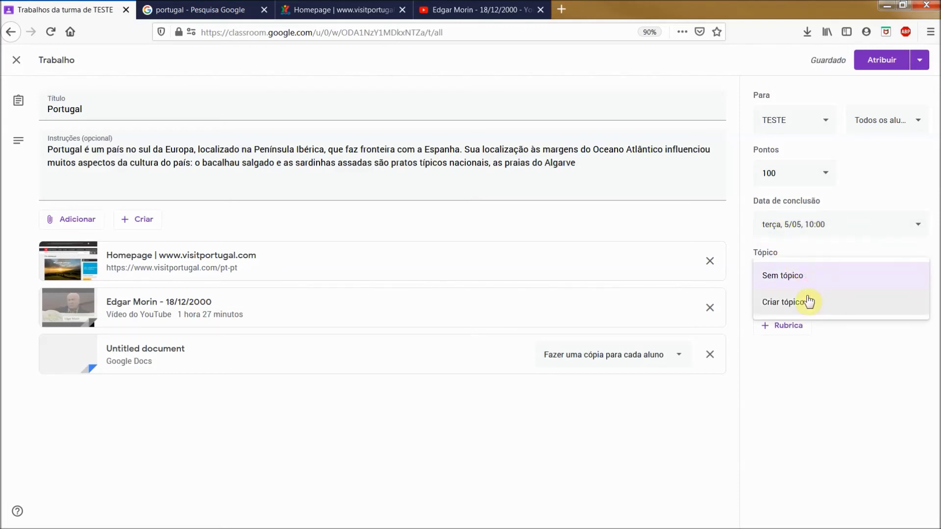
left_click(810, 310)
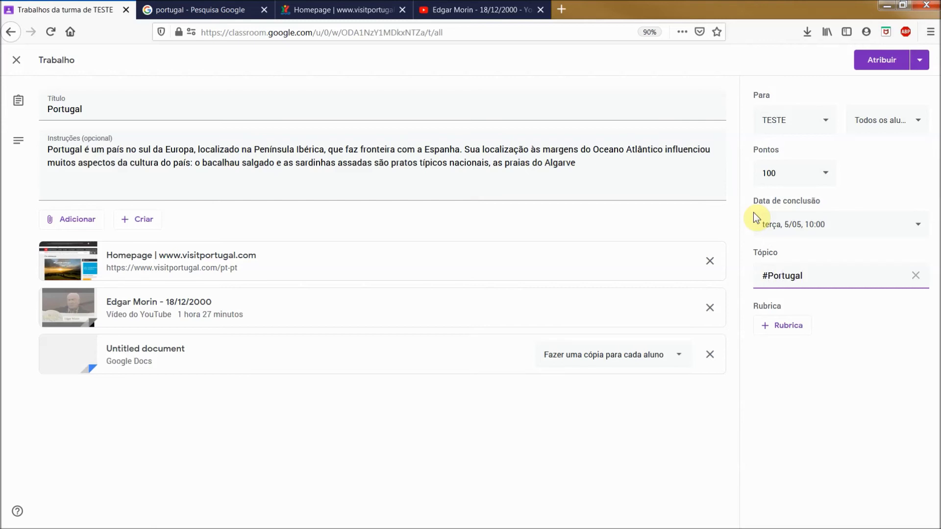
left_click(849, 418)
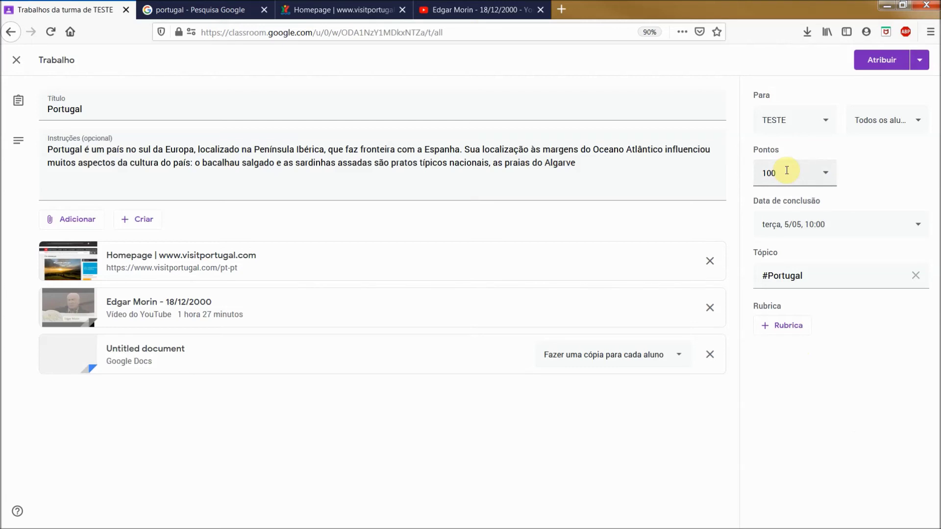
Create a new rubric for the assignment with a first criterion titled "Critério 1" and the description "Descrição"
left_click(781, 329)
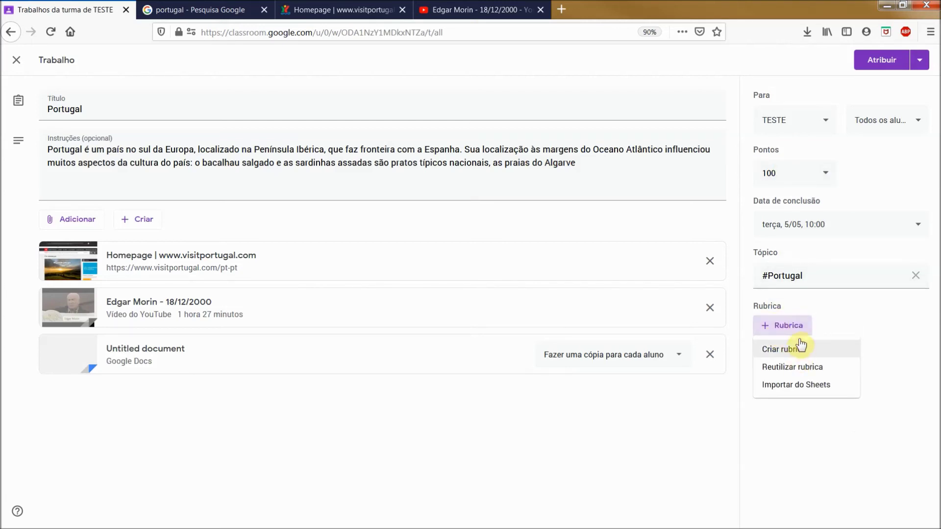
left_click(790, 349)
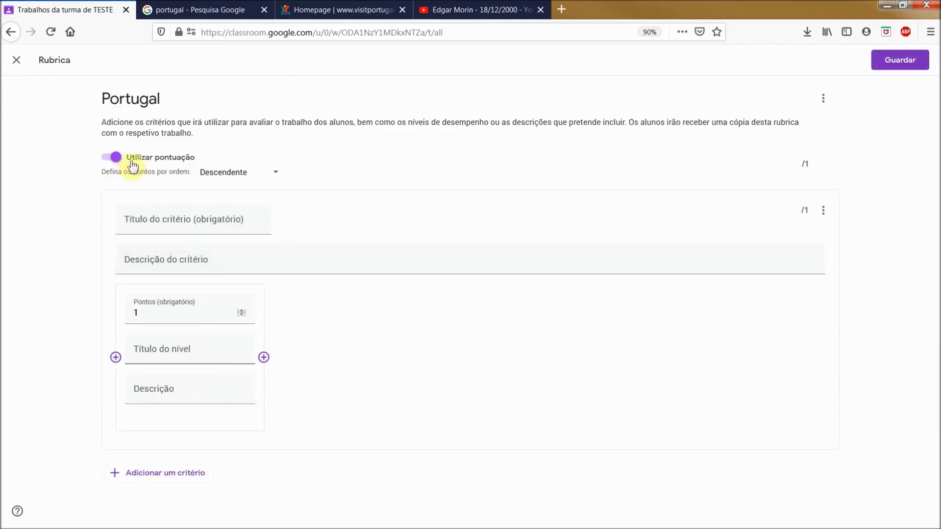
left_click(169, 310)
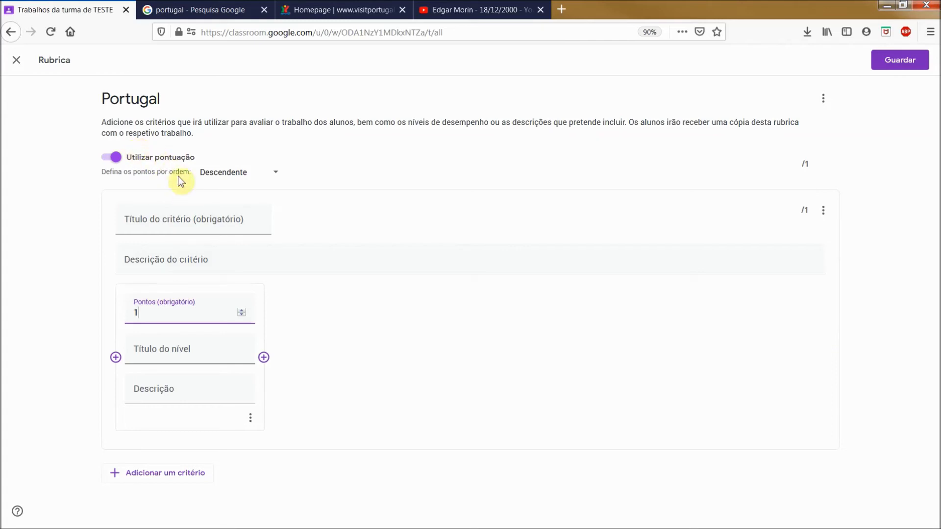
left_click(190, 219)
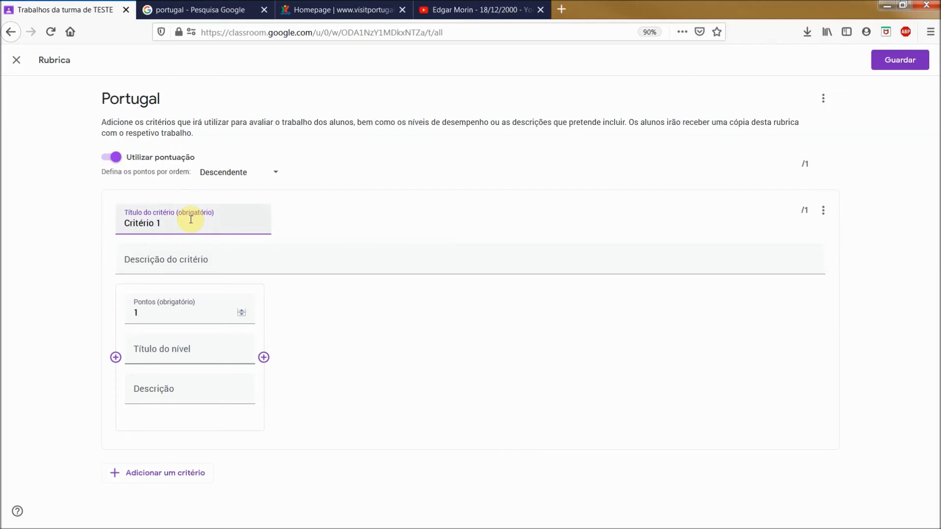
left_click(185, 258)
type("Descrição")
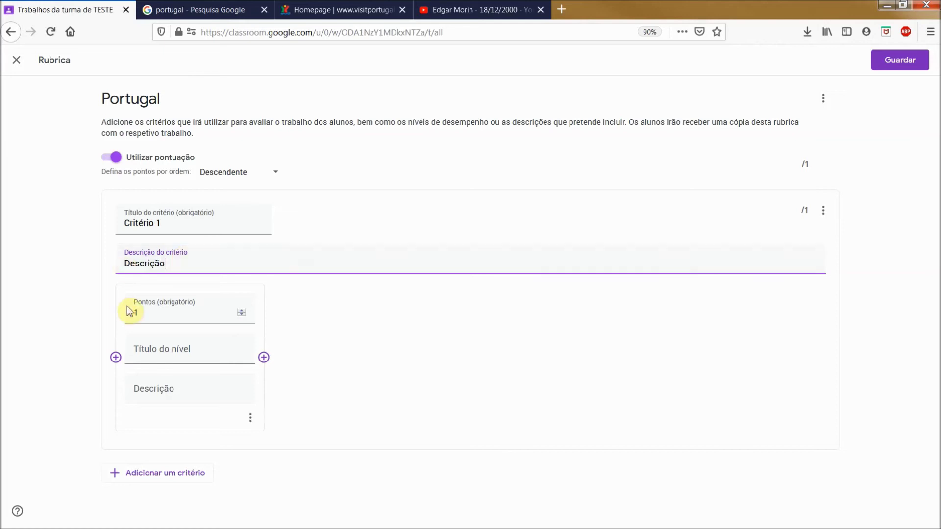
Title the criterion's 1-point level "Exemplar", give it a placeholder description, and add a second level after it
left_click(158, 312)
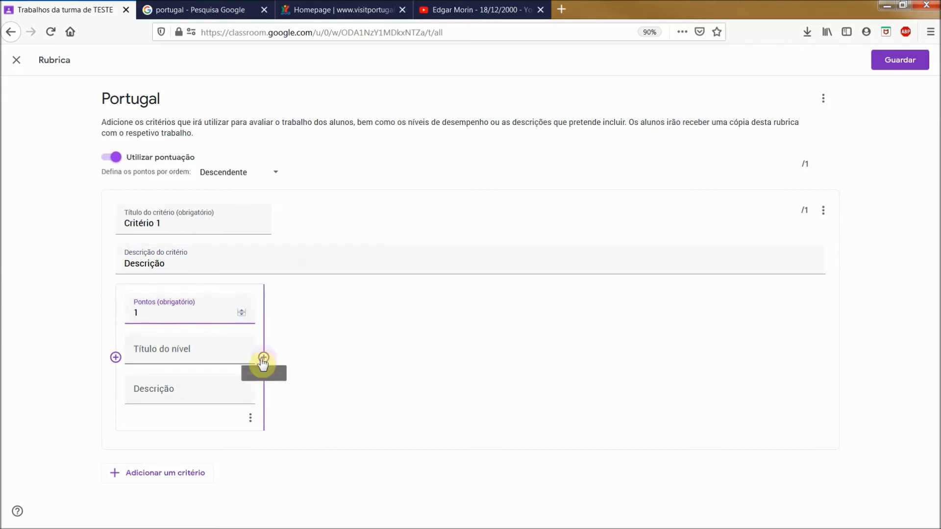
left_click(181, 355)
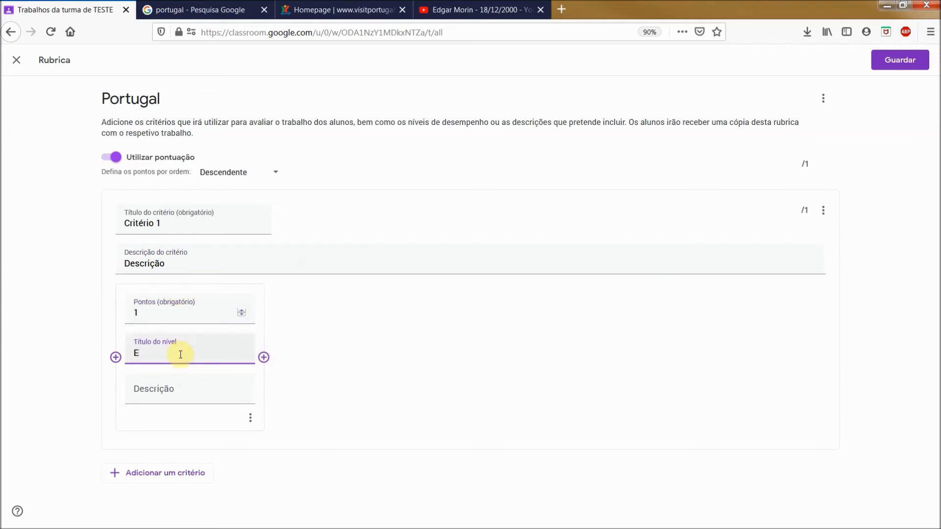
left_click(178, 389)
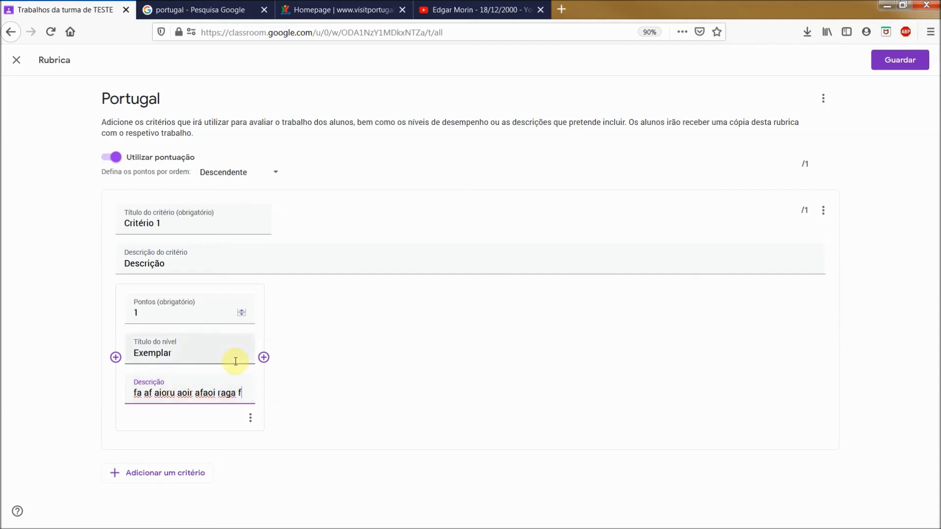
left_click(264, 358)
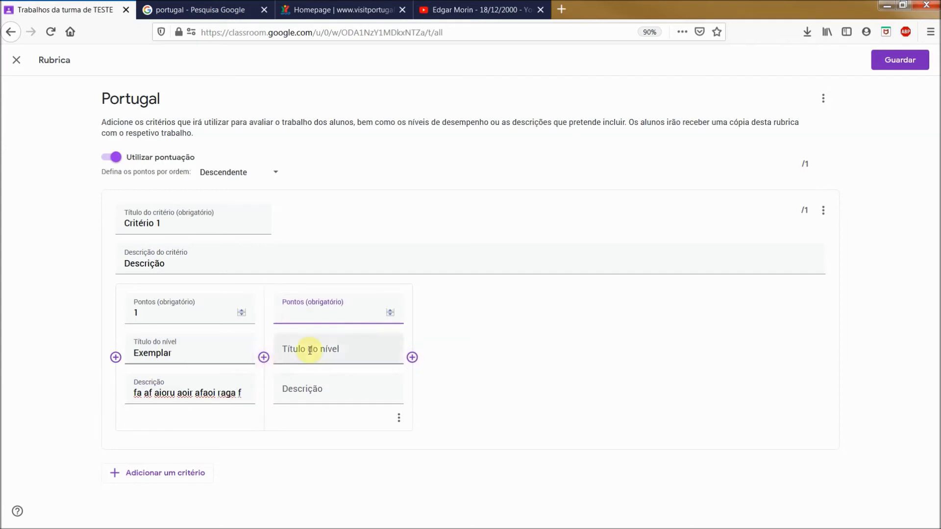
Give the criterion's second level 3 points, the title "fafafa" and the description "fafafaf"
left_click(338, 355)
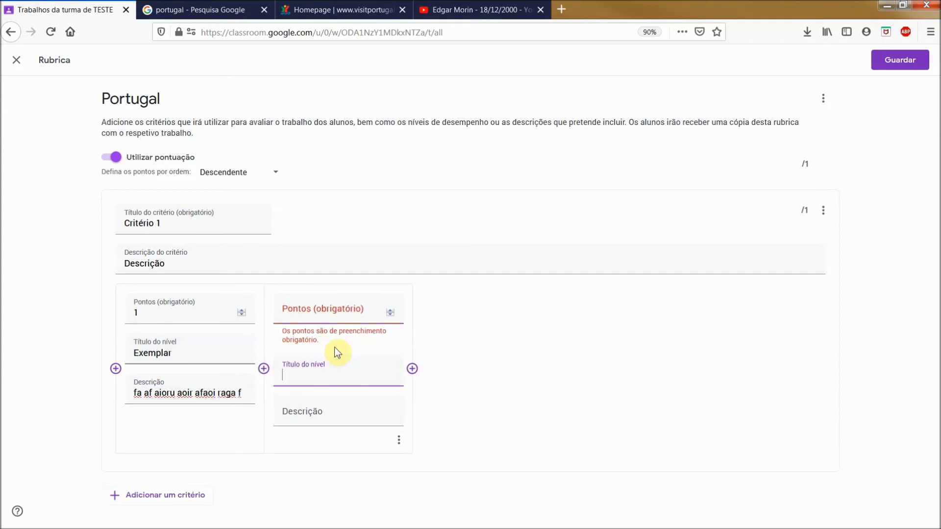
left_click(392, 317)
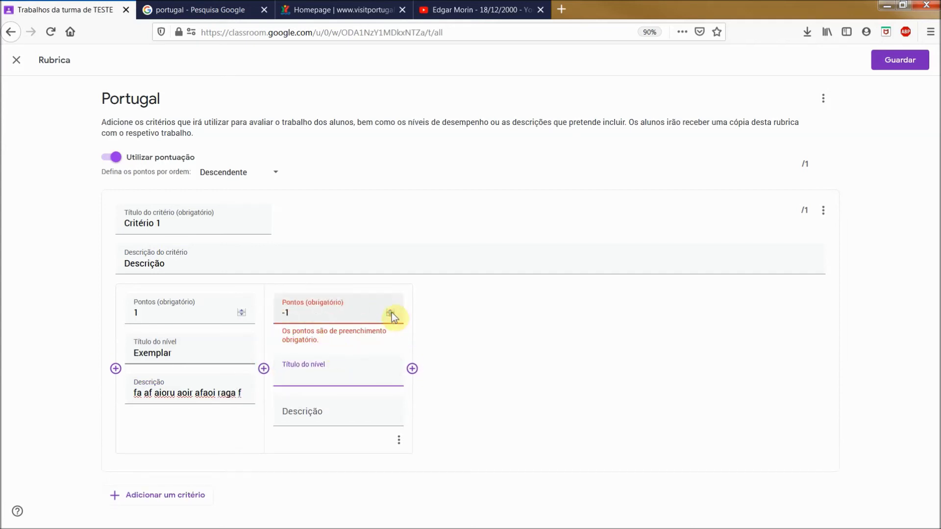
left_click(317, 380)
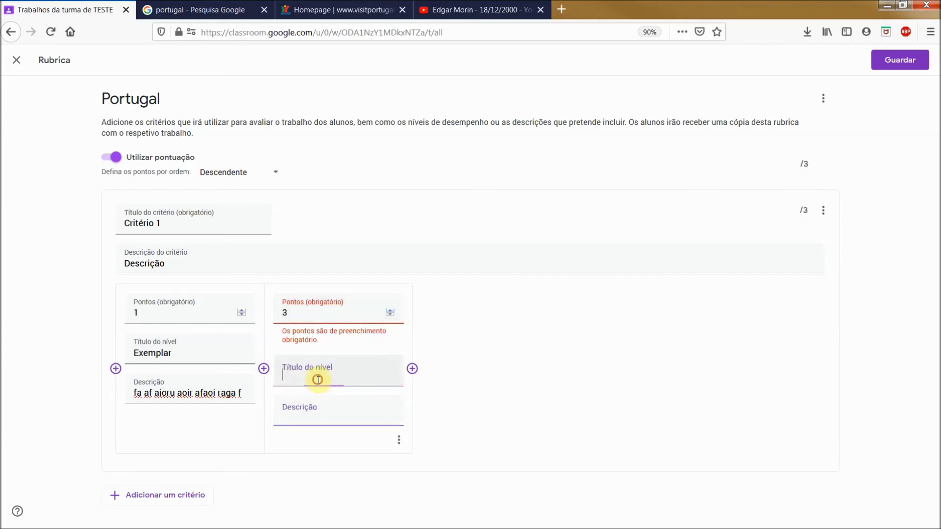
type("fafafa")
left_click(322, 410)
type("fafafaf")
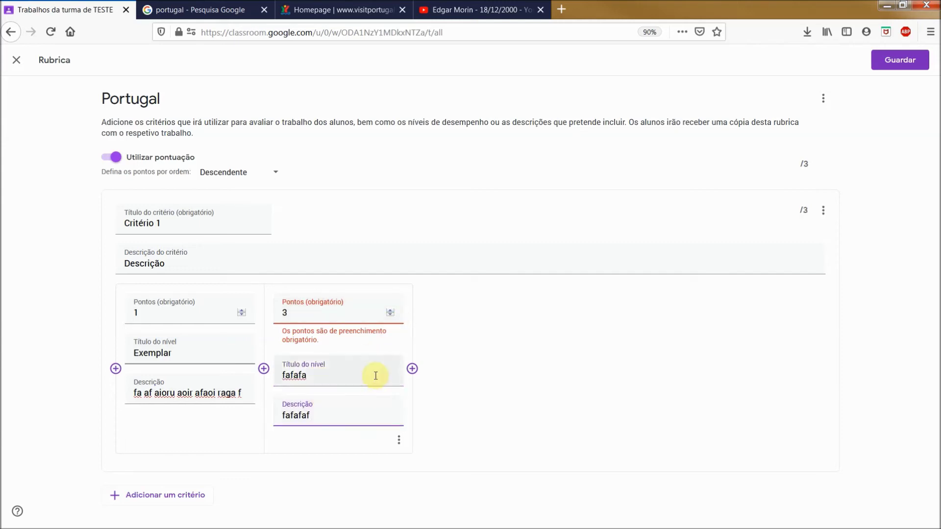
Add a third level to the criterion titled "afafaf" with the description "afafaf" and 6 points
left_click(412, 369)
left_click(465, 352)
type("afafaf")
left_click(478, 407)
type("afafaf")
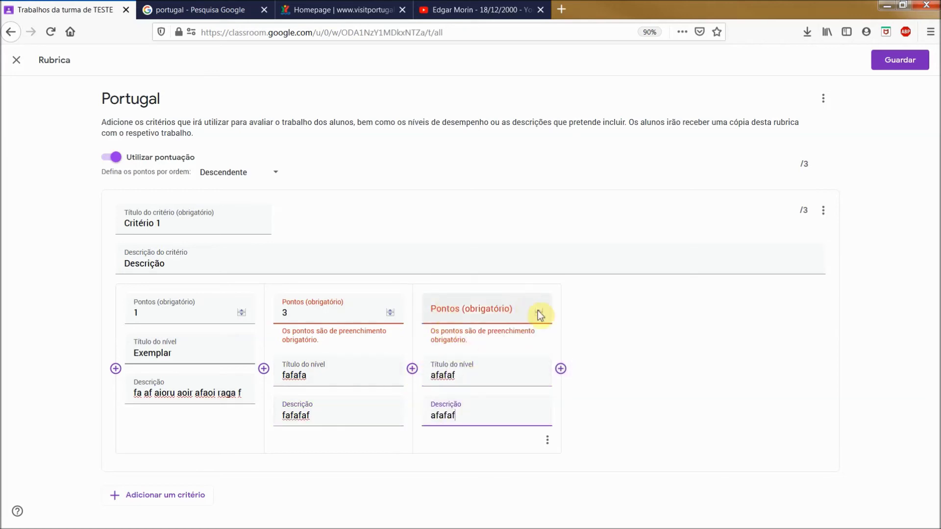
left_click(539, 311)
left_click(539, 311)
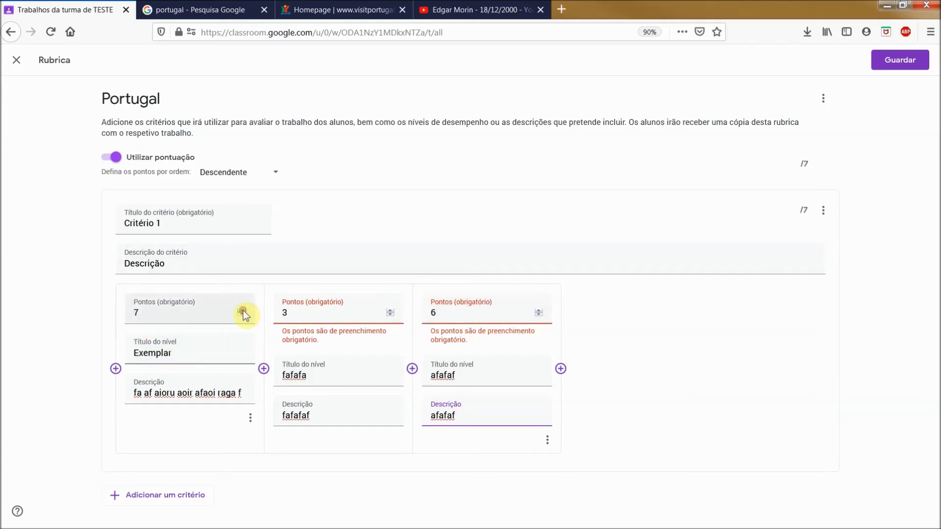
Change the points of the three levels to 10, 5 and 1, and check the available point sort orders
left_click(243, 310)
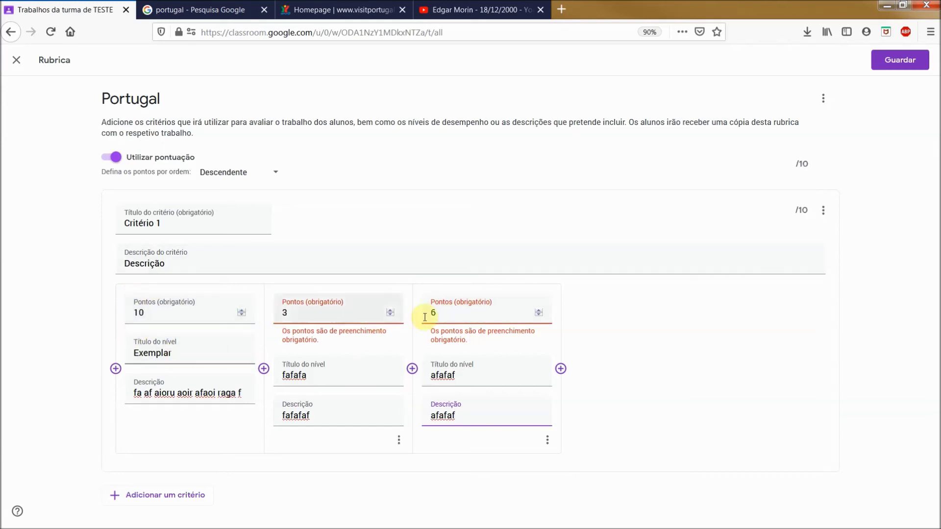
left_click(390, 311)
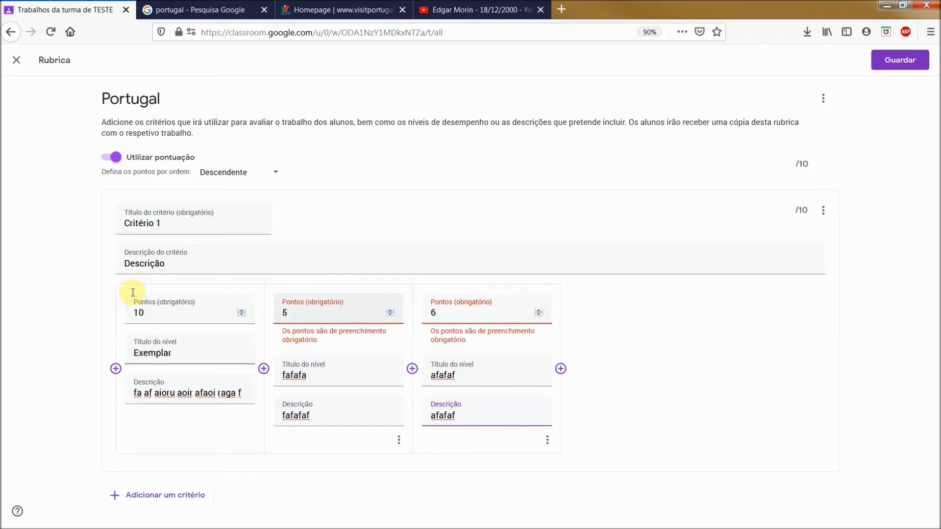
left_click(540, 315)
left_click(539, 315)
left_click(539, 315)
left_click(540, 315)
left_click(539, 315)
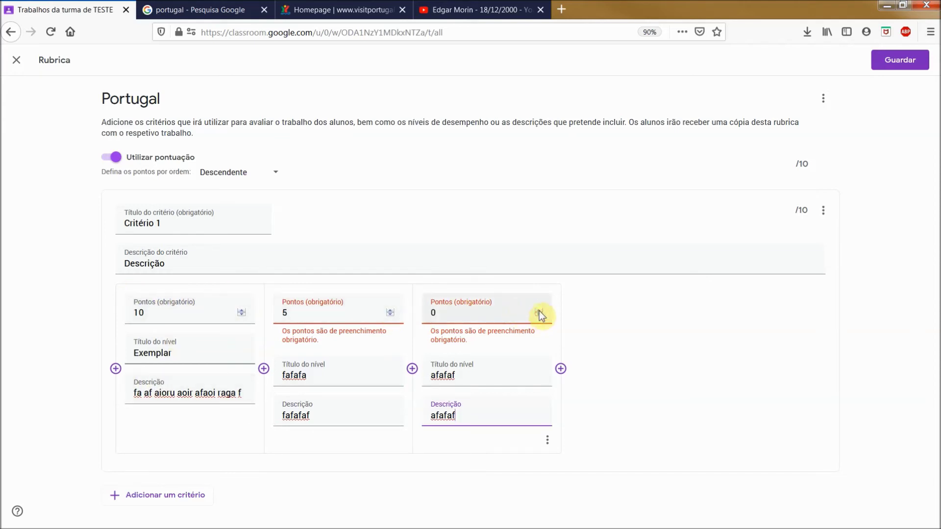
left_click(661, 318)
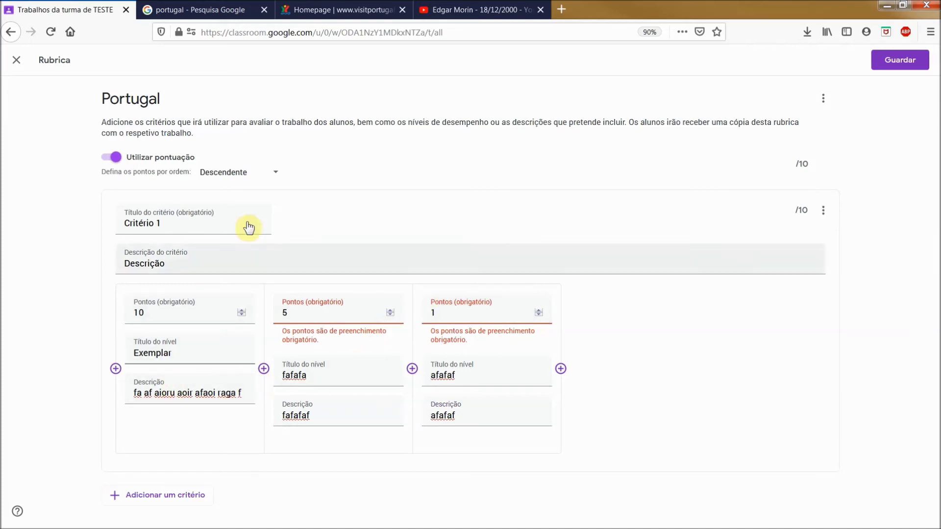
left_click(271, 174)
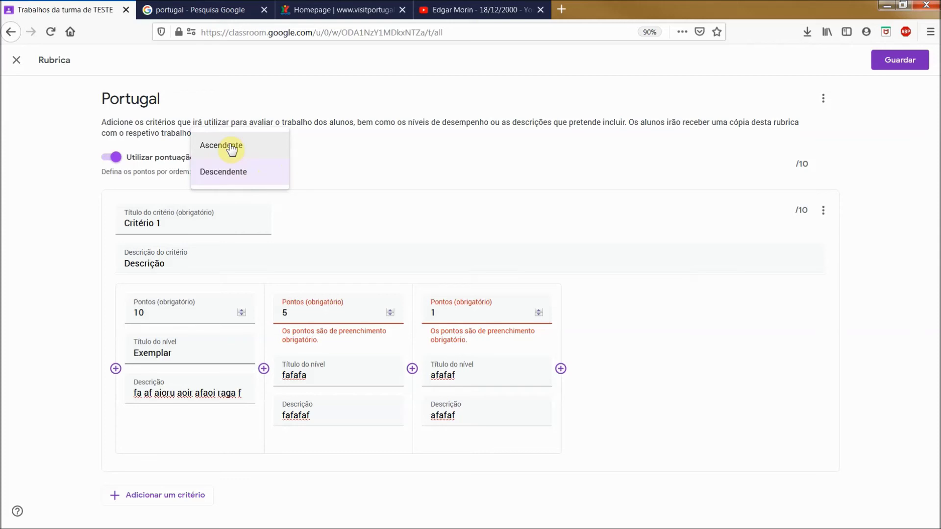
left_click(381, 197)
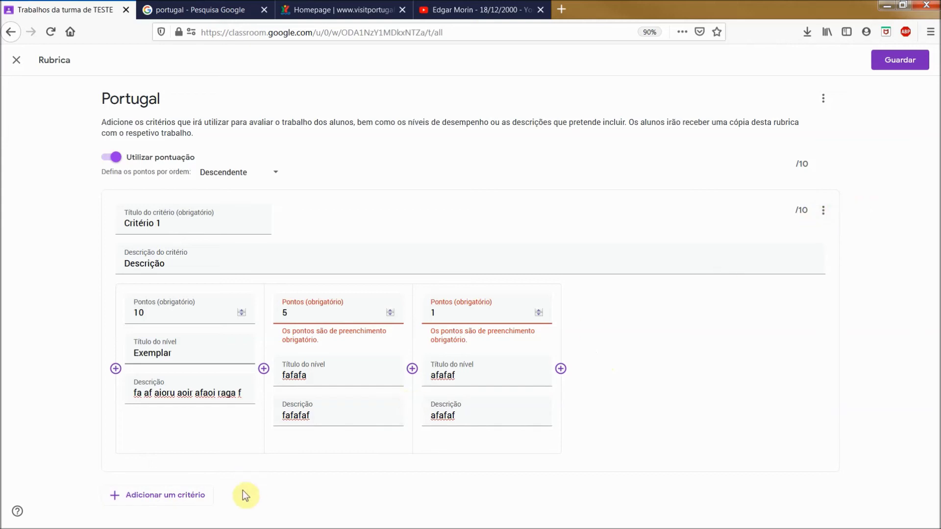
Add a second criterion titled "Critério 2" and recheck the points fields of the first criterion's levels
left_click(164, 496)
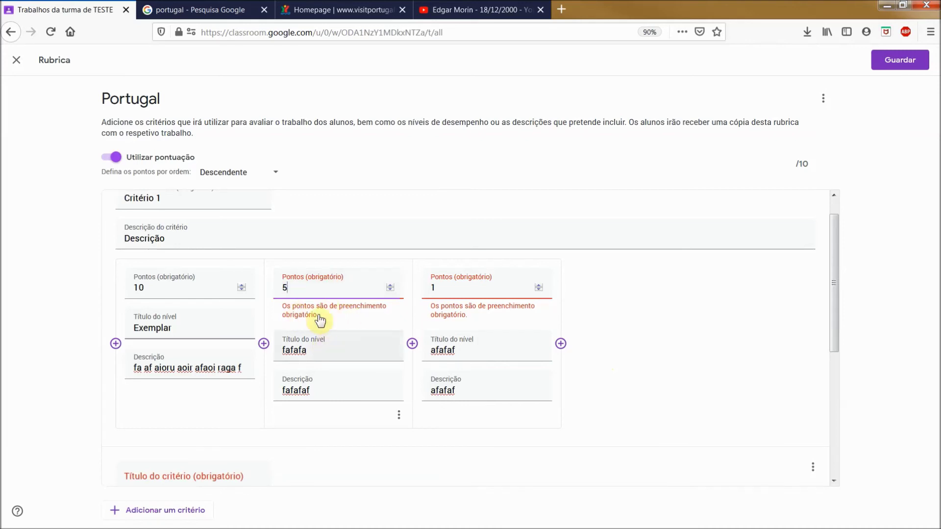
left_click(360, 319)
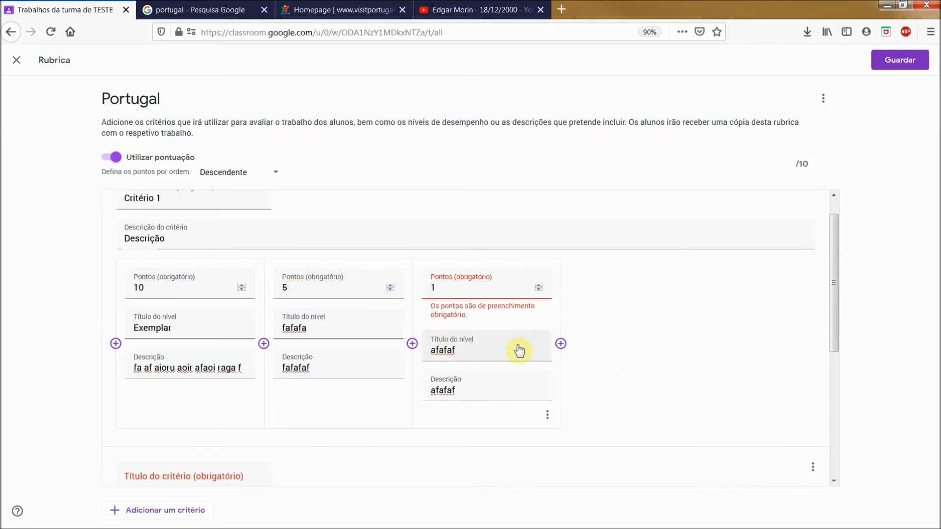
left_click(458, 418)
left_click(469, 284)
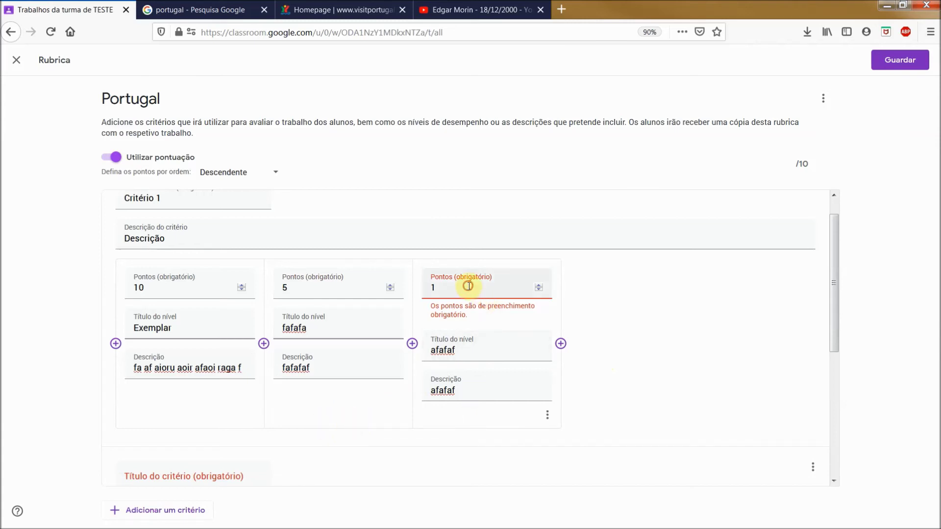
left_click(305, 272)
scroll(181, 430, "down", 3)
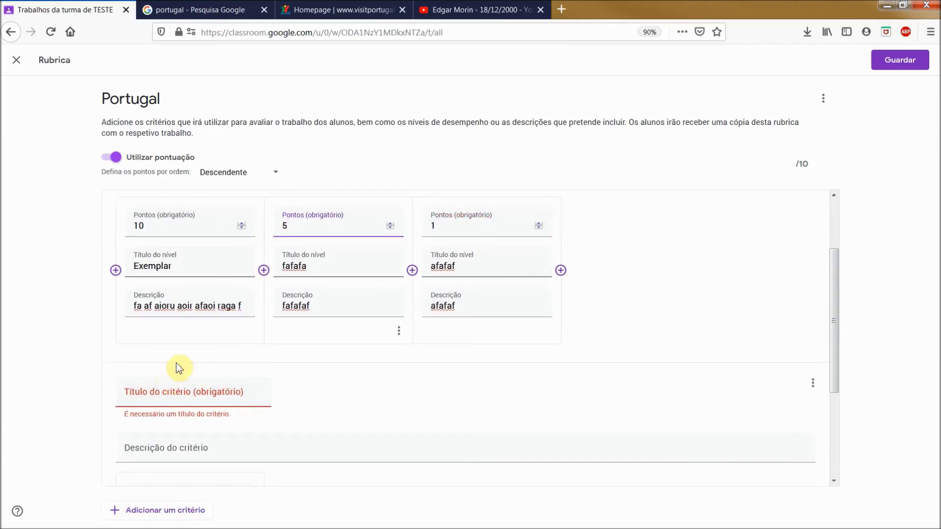
scroll(190, 318, "up", 2)
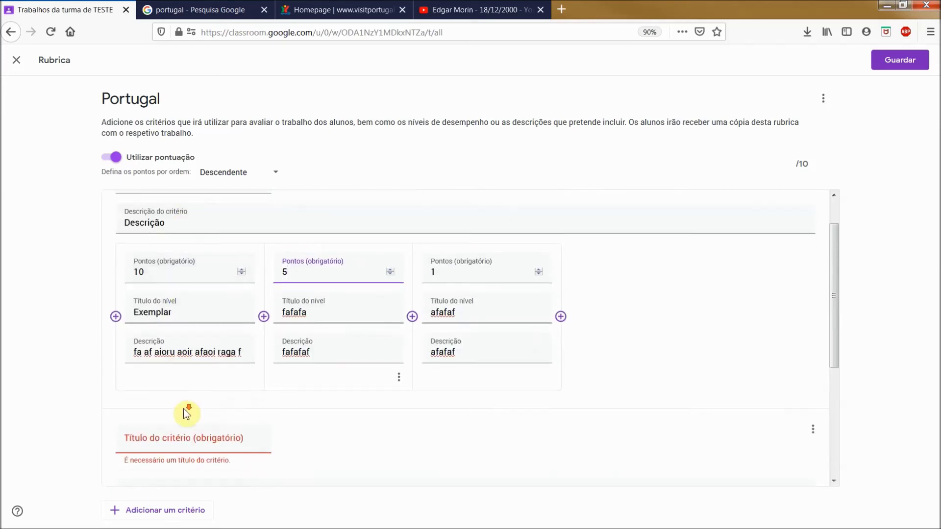
scroll(185, 382, "down", 3)
left_click(183, 329)
type("Critério 2")
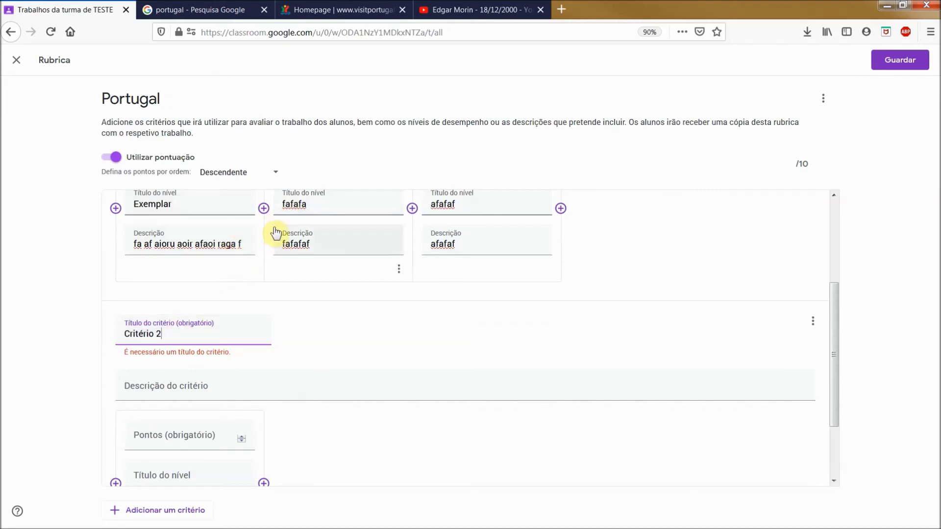
Delete the "Critério 2" criterion from the rubric
scroll(280, 248, "down", 1)
scroll(283, 304, "up", 3)
scroll(282, 307, "up", 1)
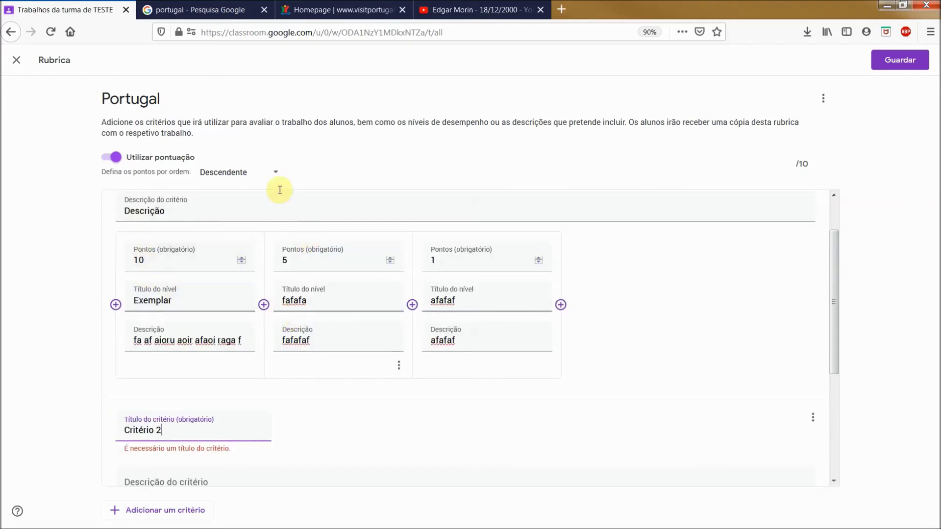
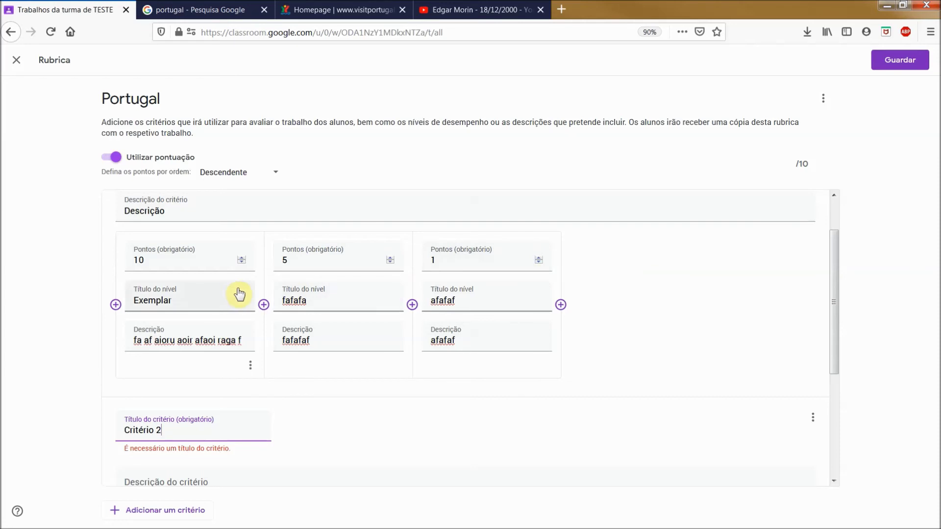
scroll(223, 302, "down", 5)
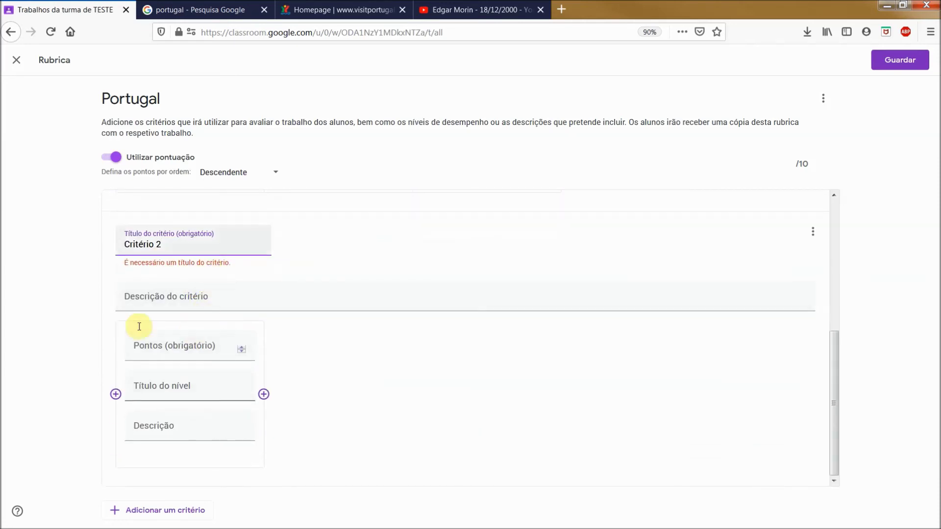
scroll(205, 390, "up", 2)
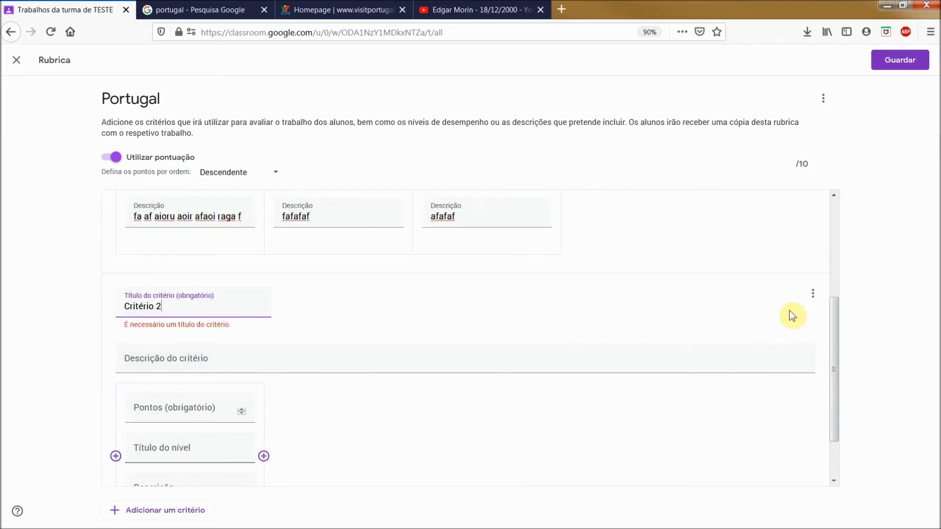
left_click(814, 294)
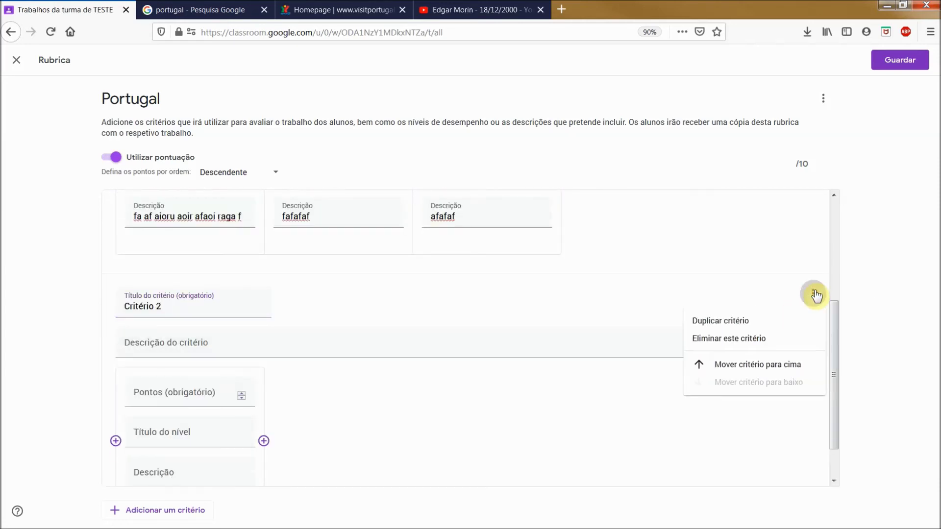
left_click(740, 340)
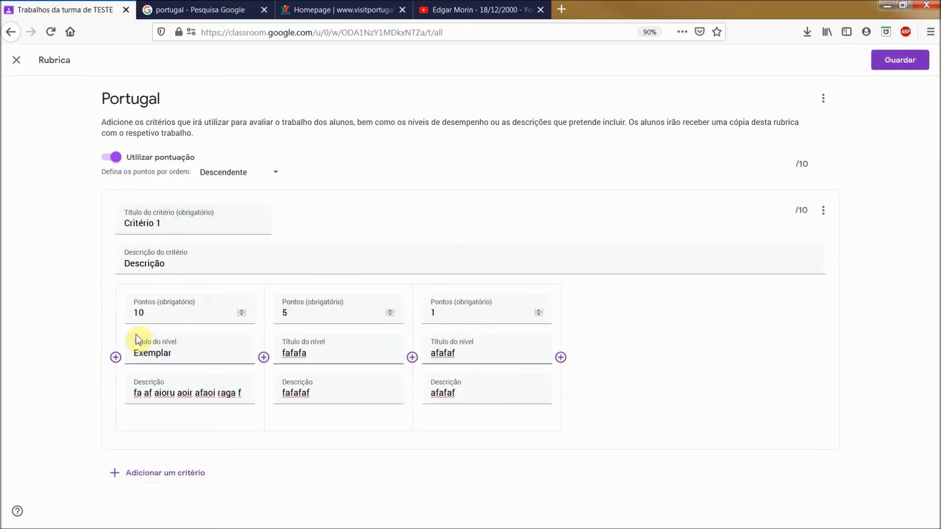
Add a new second criterion titled "2" with the description "faaf"
left_click(139, 311)
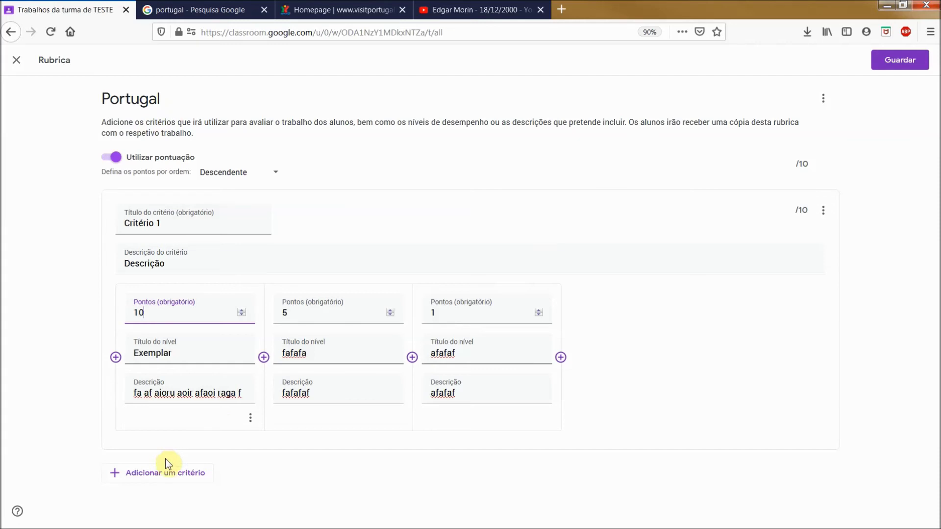
left_click(167, 474)
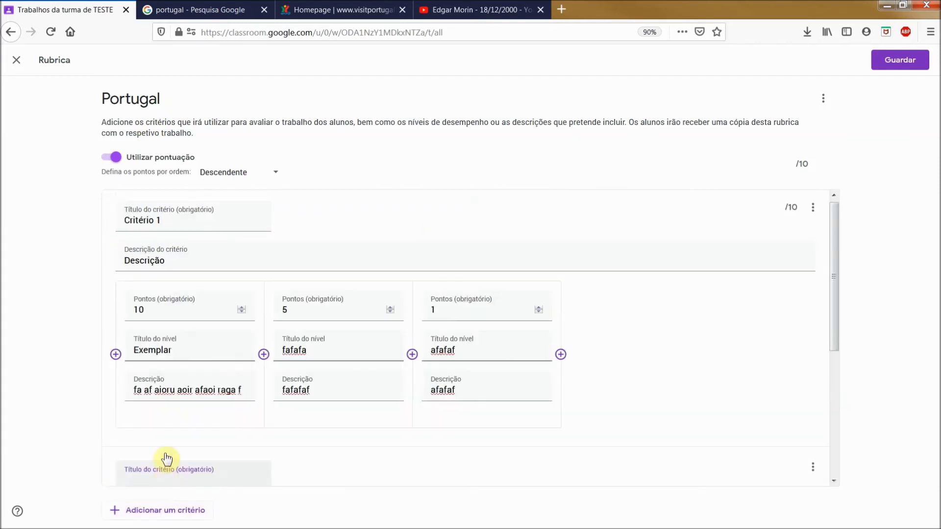
scroll(177, 430, "down", 3)
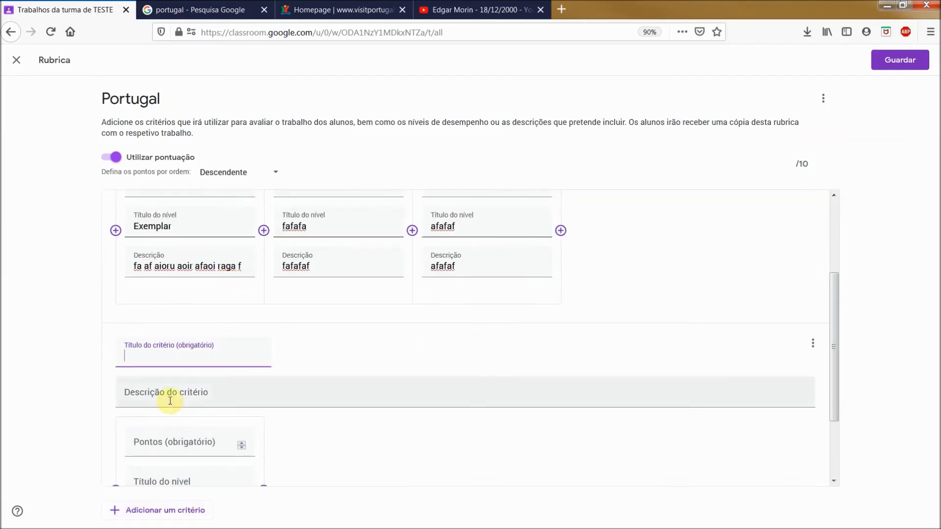
scroll(157, 399, "down", 2)
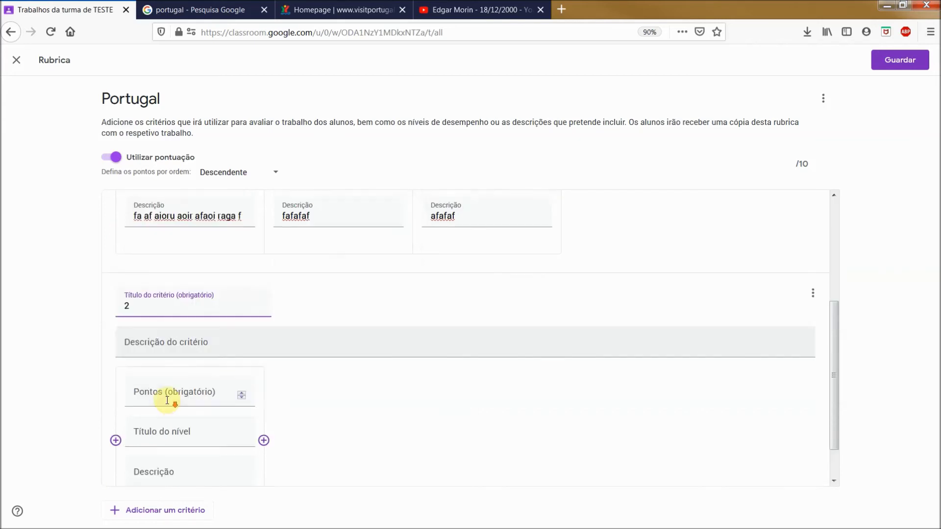
left_click(176, 301)
type("faaf")
Give criterion "2" a 4-point level titled "tfgasf", described "afaf", and a 2-point level titled "afaf", described "affaf"
left_click(157, 347)
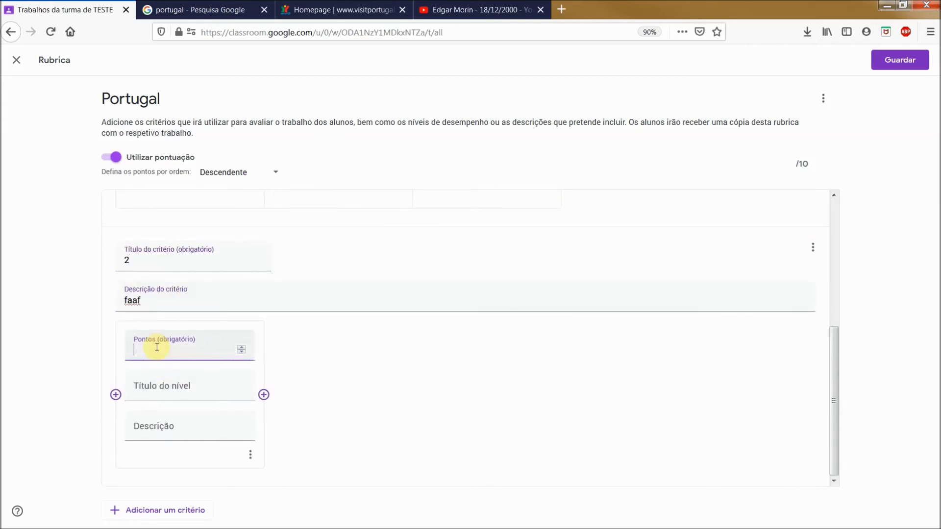
type("4")
type("2")
left_click(187, 386)
type("tfgasf")
left_click(321, 387)
type("afaf")
left_click(135, 427)
type("afaf")
left_click(321, 431)
type("afaf")
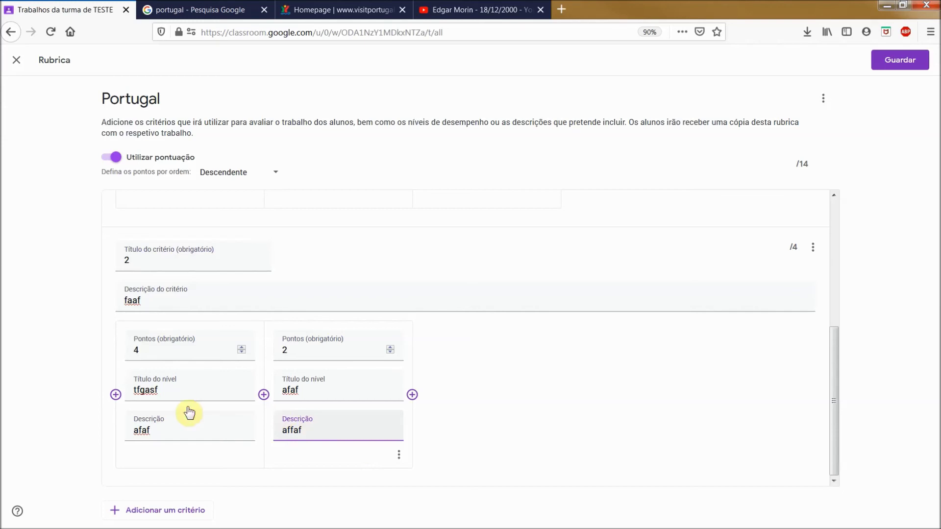
Review the levels of both criteria and save the rubric to the Portugal assignment
scroll(181, 431, "up", 5)
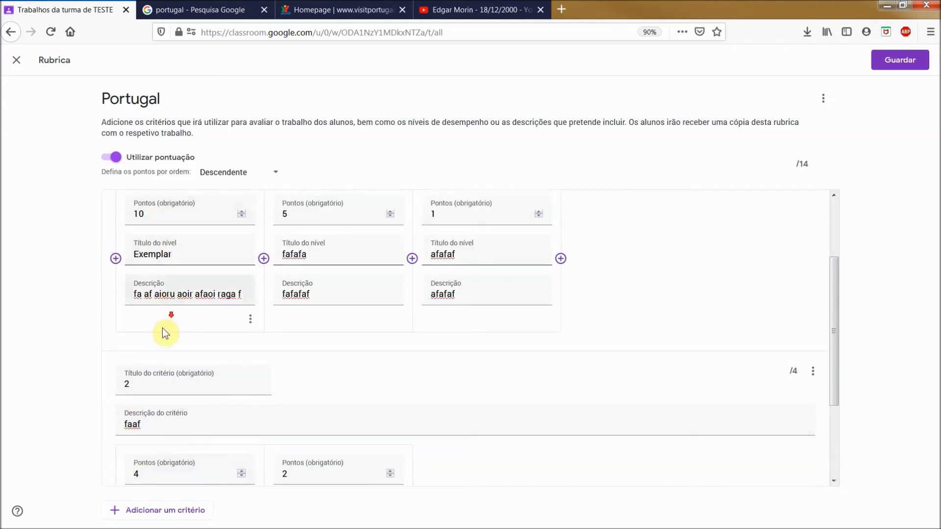
scroll(164, 326, "down", 3)
scroll(147, 338, "up", 3)
scroll(171, 327, "up", 1)
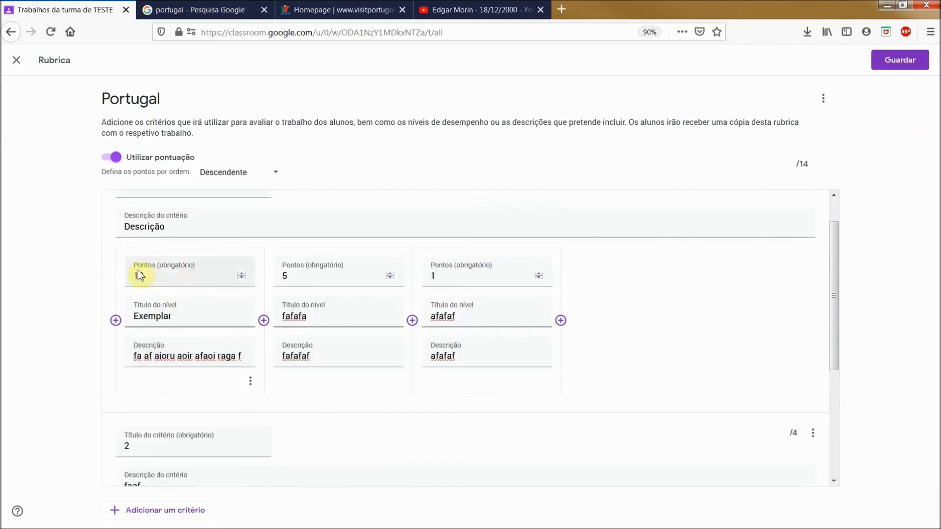
scroll(167, 343, "down", 2)
scroll(196, 471, "down", 1)
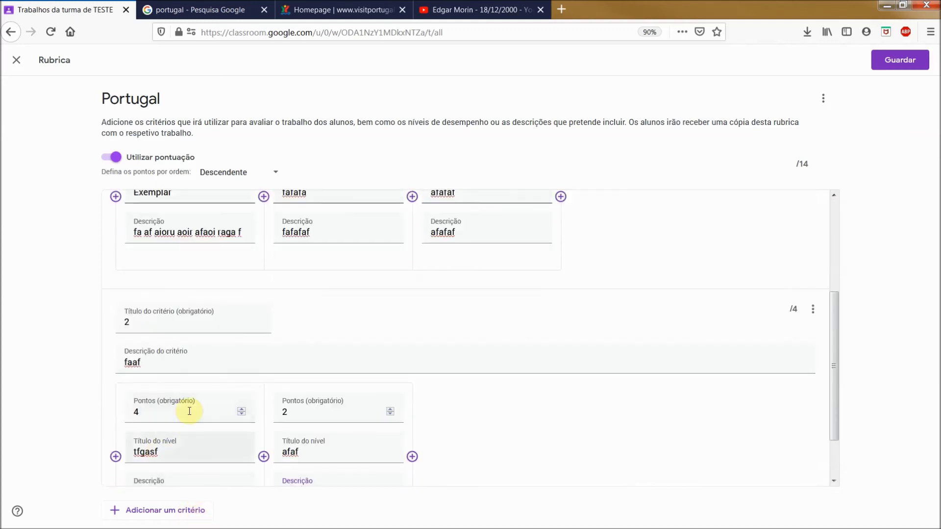
left_click(883, 67)
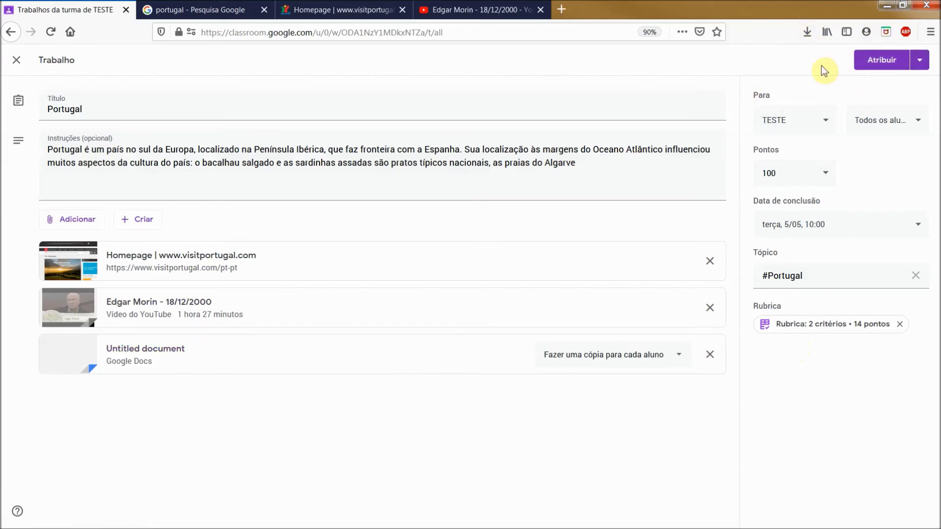
left_click(920, 60)
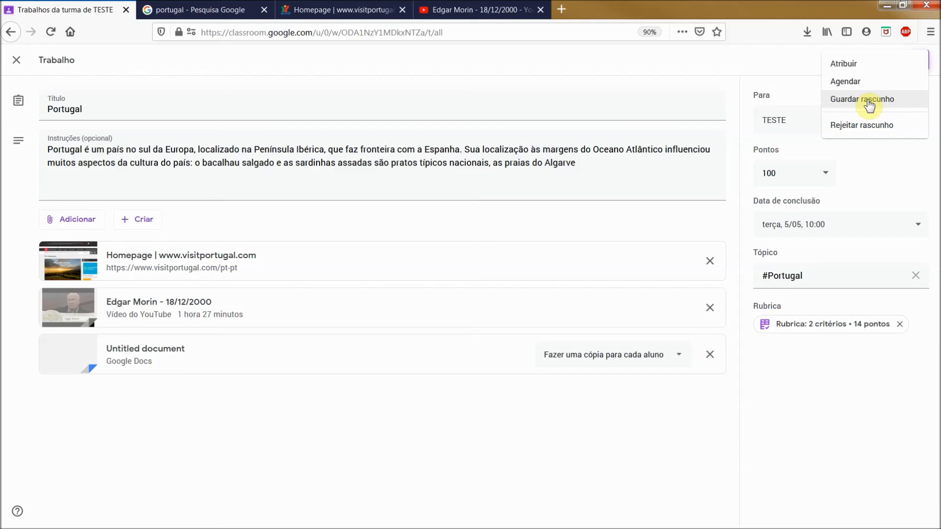
left_click(851, 83)
left_click(515, 266)
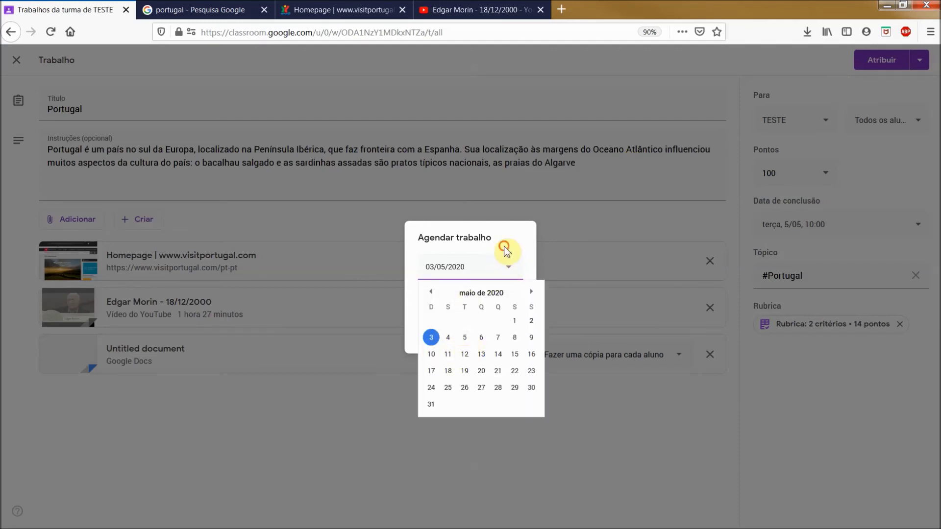
left_click(507, 265)
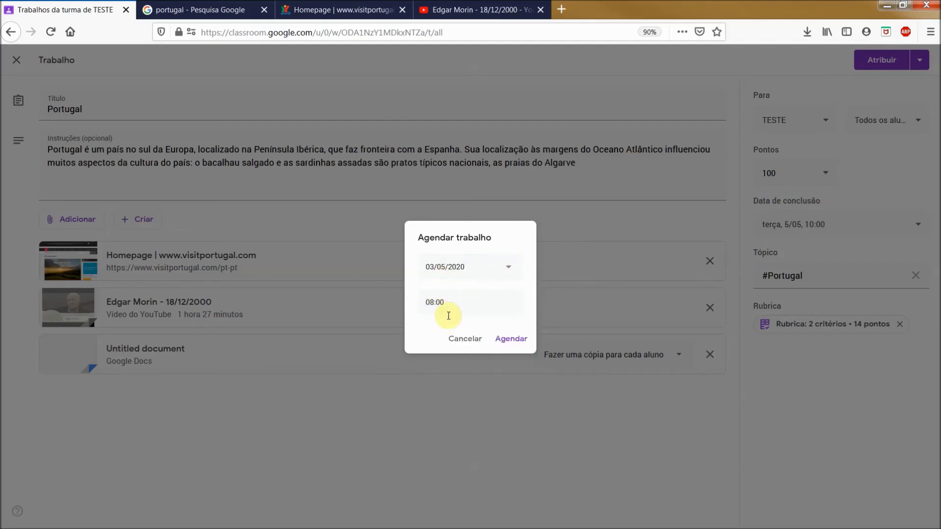
left_click(464, 343)
Assign the Portugal assignment to the class immediately
left_click(876, 64)
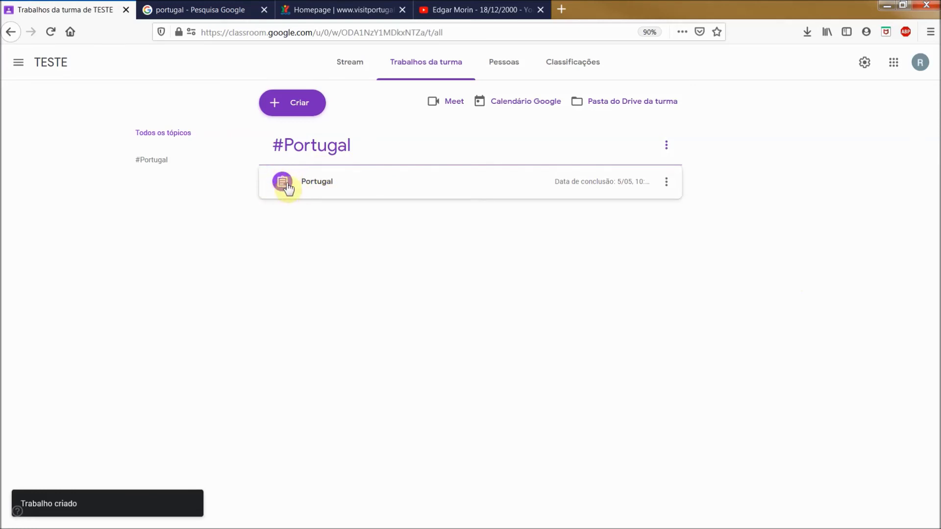
Create a new question in the class and title it "Portugal"
left_click(287, 107)
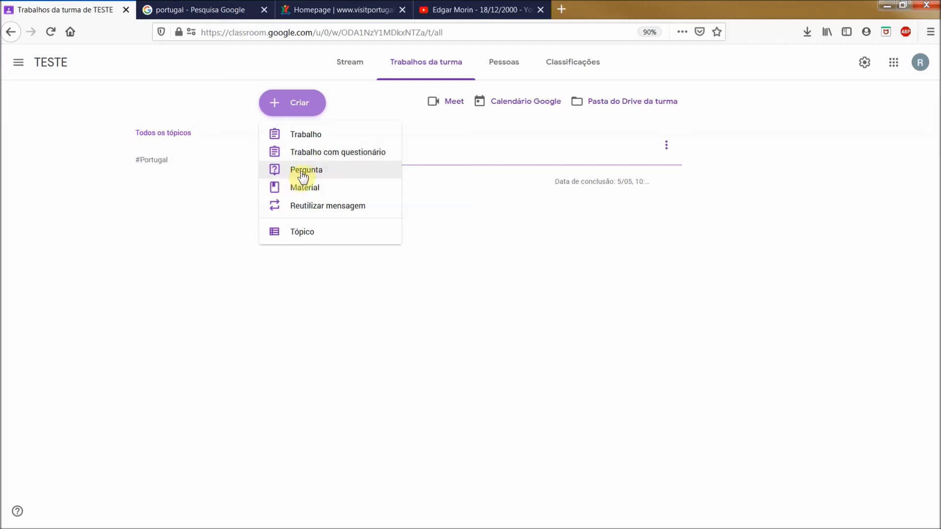
left_click(303, 175)
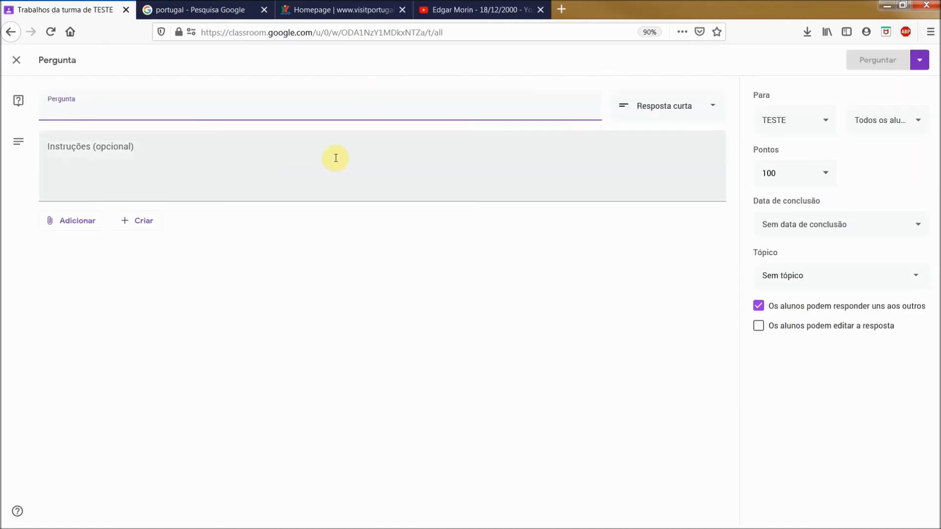
left_click(207, 10)
left_click(78, 10)
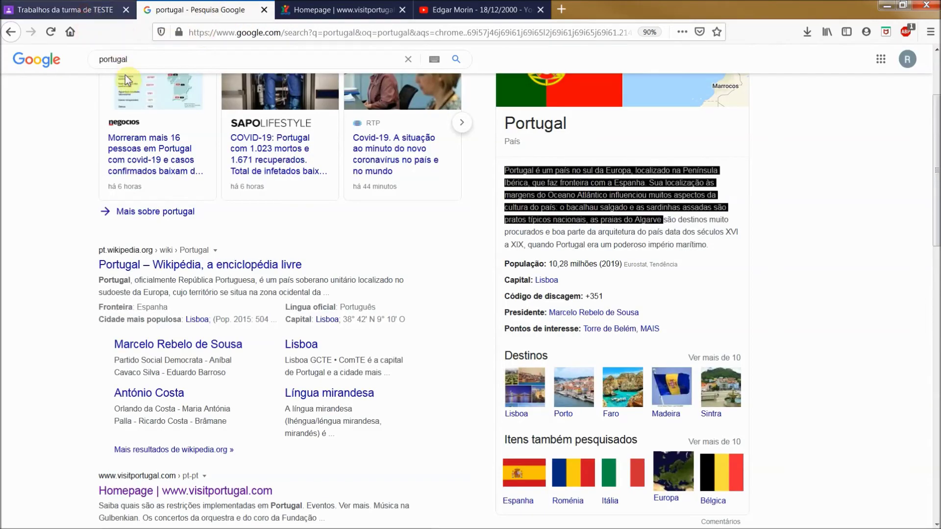
type("Portugal")
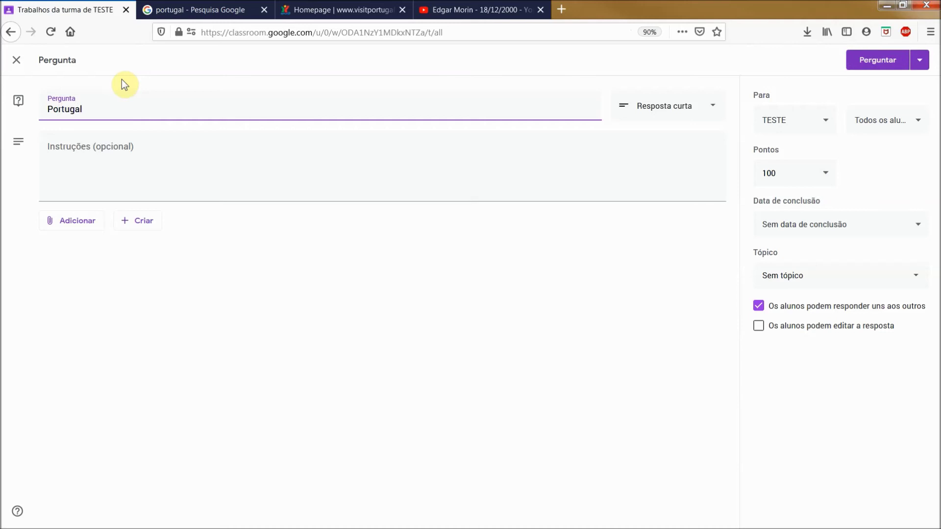
Fill the question's instructions with the description of Portugal from the Google search results, ending at "as praias do Algarve"
left_click(208, 6)
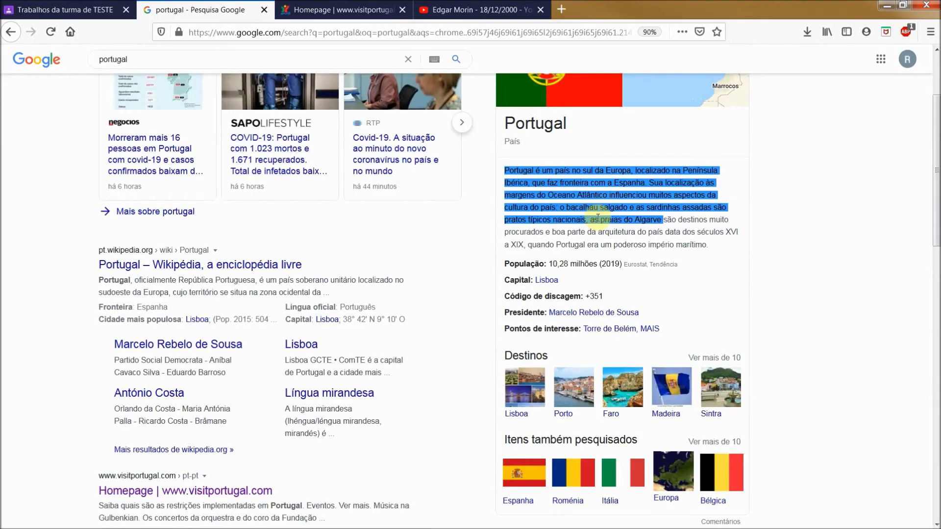
left_click(82, 15)
left_click(100, 153)
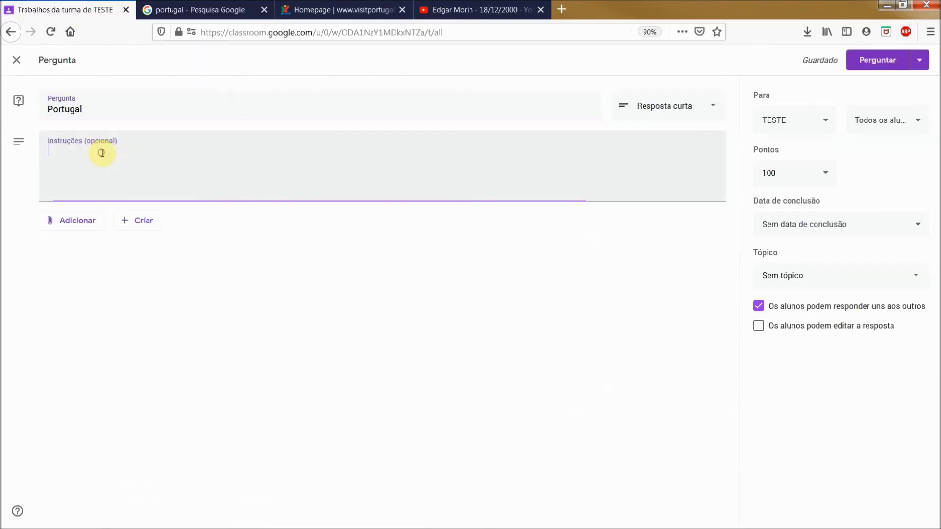
type("Portugal é um país no sul da Europa, localizado na Península Ibérica, que faz fronteira com a Espanha. Sua localização às margens do Oceano Atlântico influenciou muitos aspectos da cultura do país: o bacalhau salgado e as sardinhas assadas são pratos típicos nacionais, as praias do Algarve")
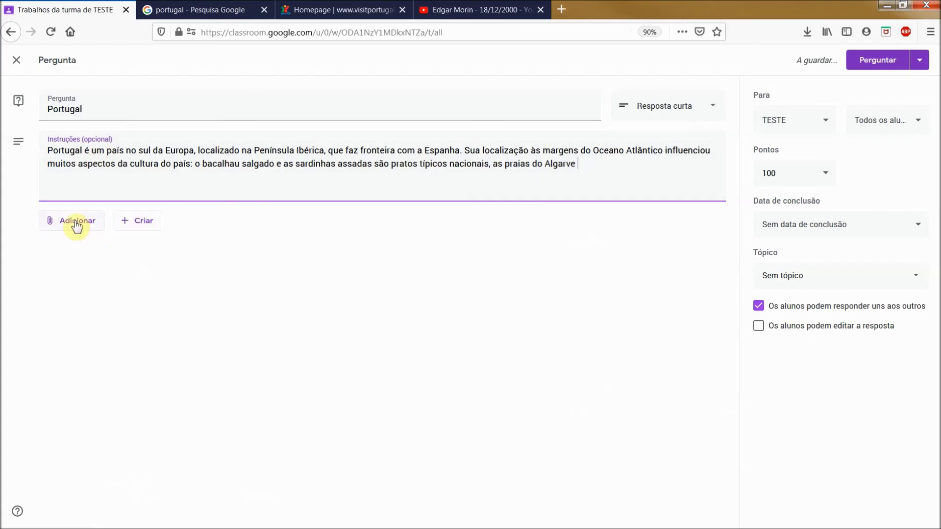
Create a new Google Slides presentation as an attachment to the Portugal question
left_click(76, 227)
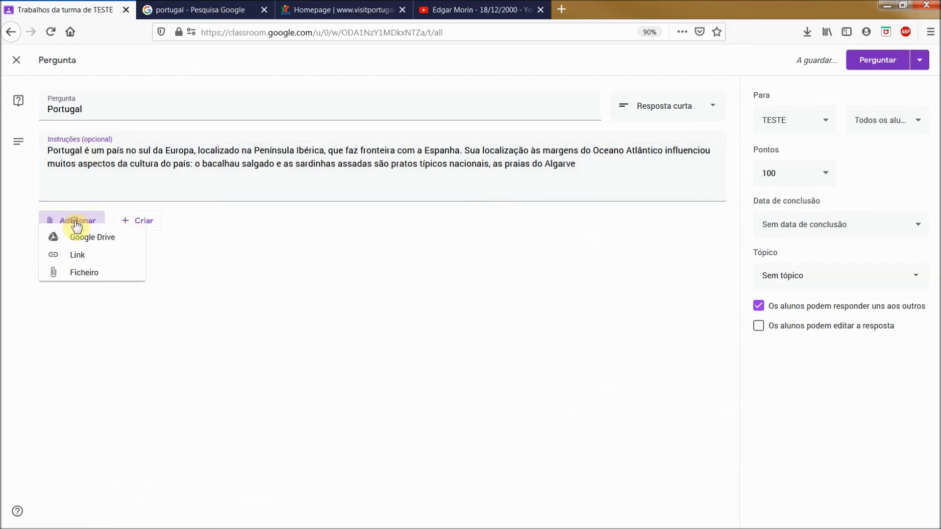
left_click(136, 222)
left_click(141, 222)
left_click(44, 222)
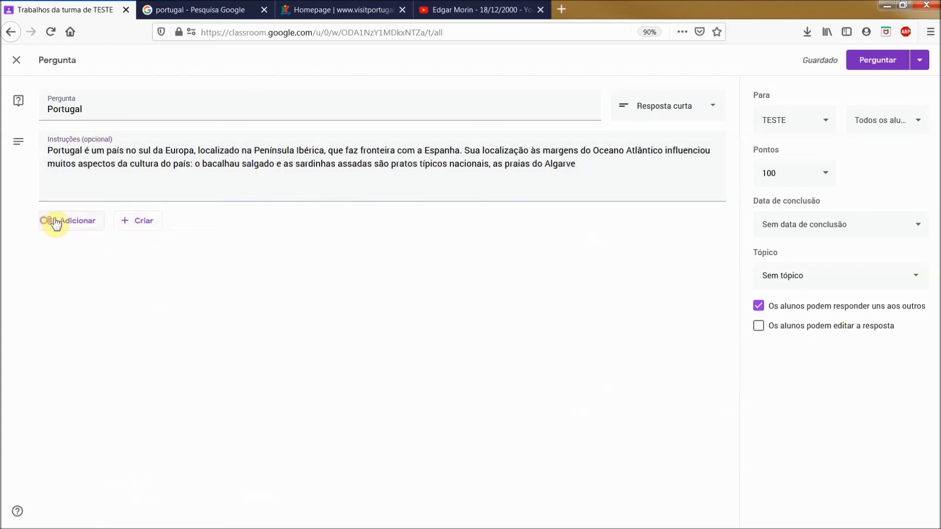
left_click(135, 222)
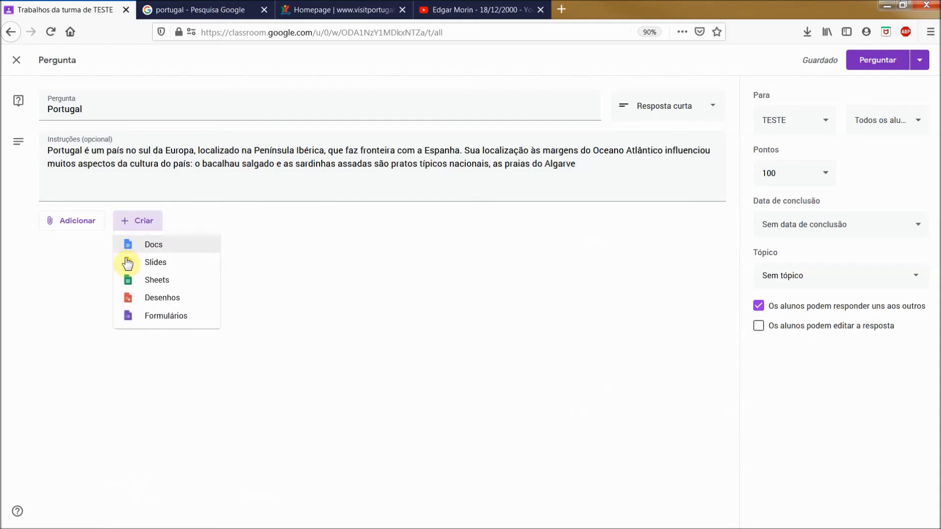
left_click(156, 264)
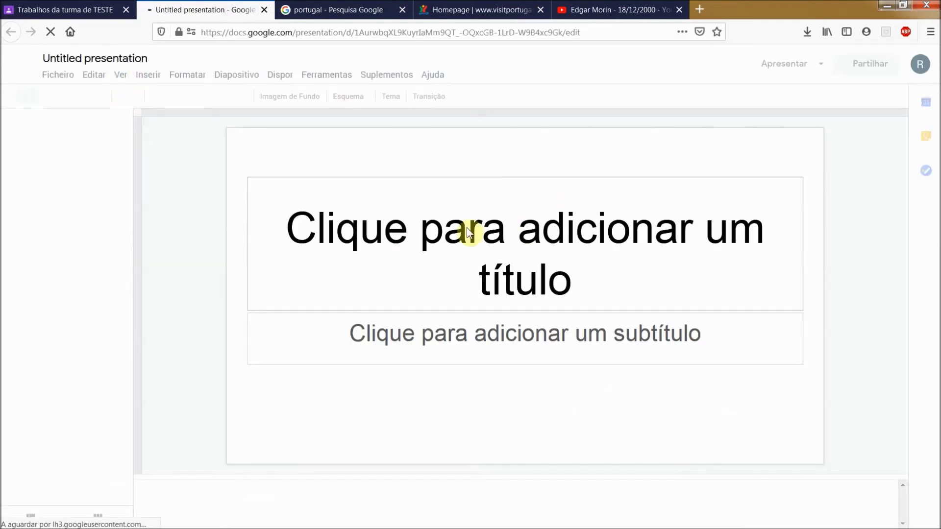
Rename the new presentation as "Portugal"
left_click(90, 58)
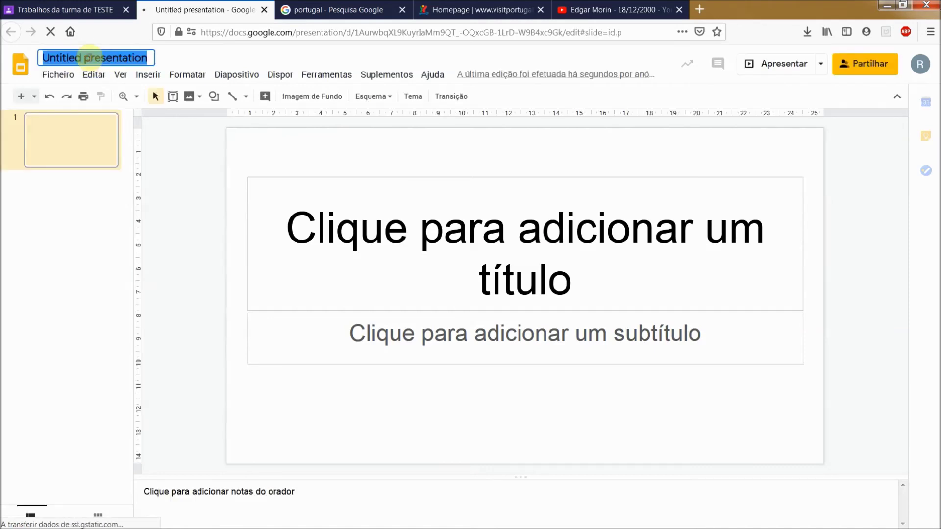
type("Portugal")
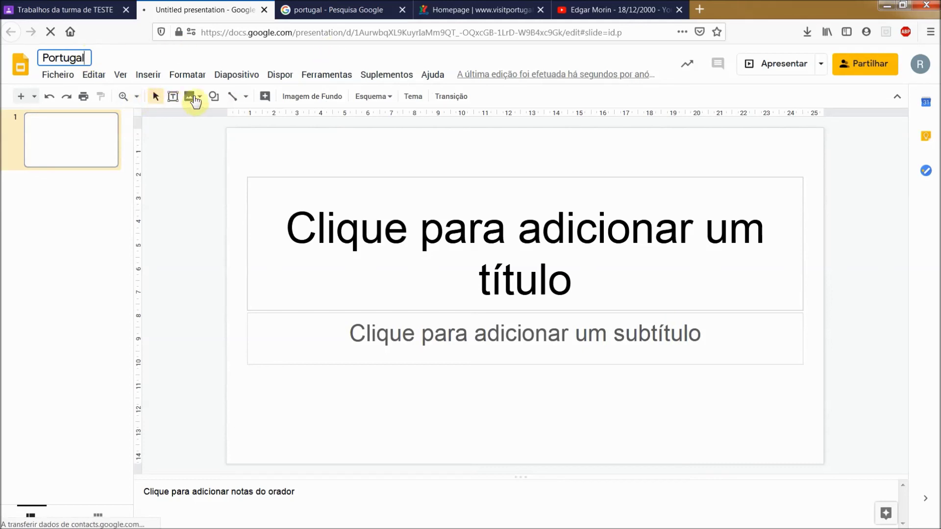
left_click(145, 76)
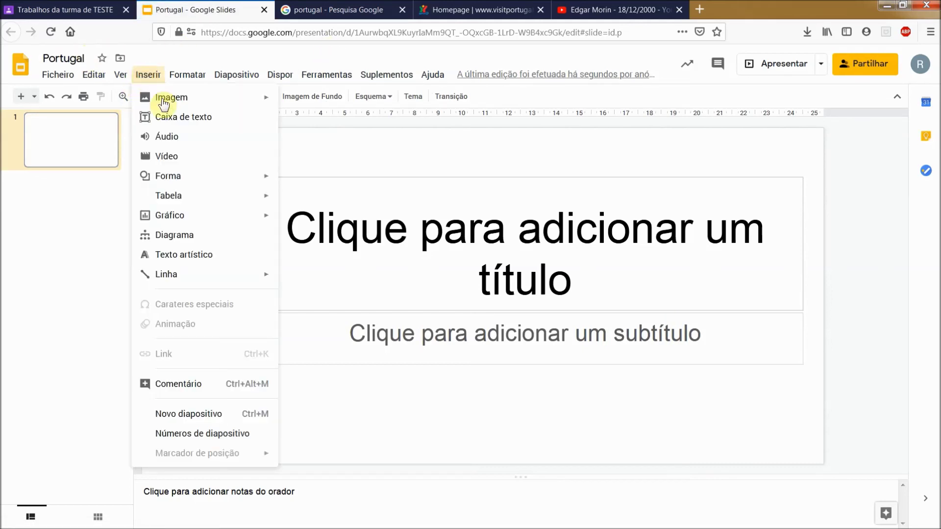
mouse_move(164, 98)
left_click(531, 159)
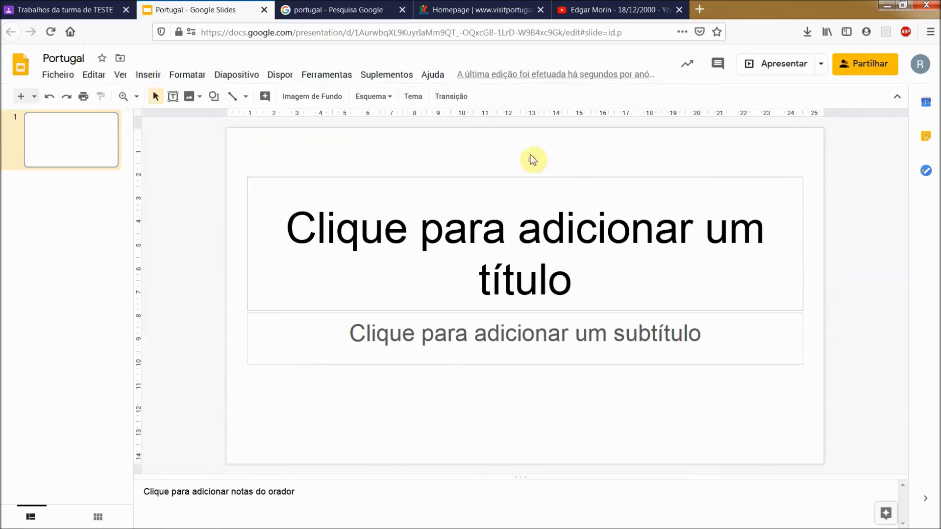
Draw a diagonal line across the slide, move the title placeholder down over the subtitle, and close the presentation
left_click(233, 97)
left_click_drag(345, 146, 630, 326)
left_click_drag(605, 179, 589, 315)
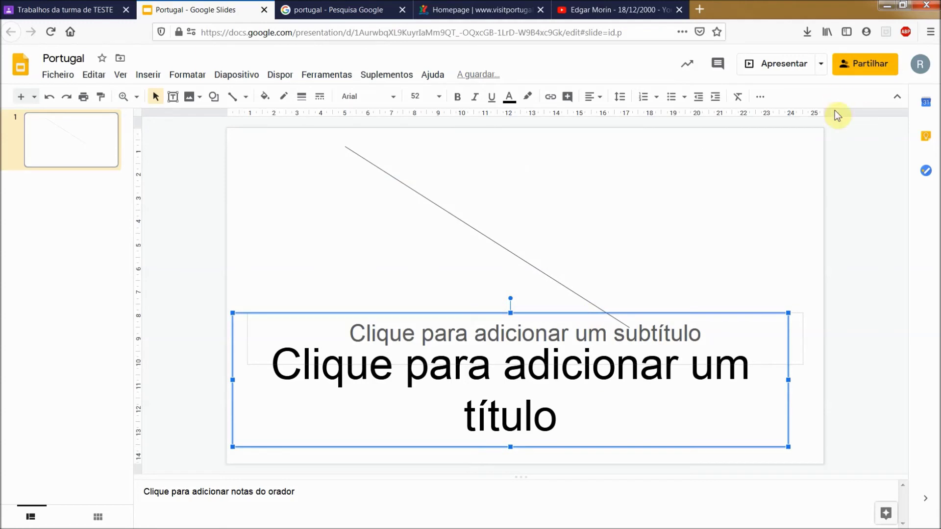
left_click(263, 10)
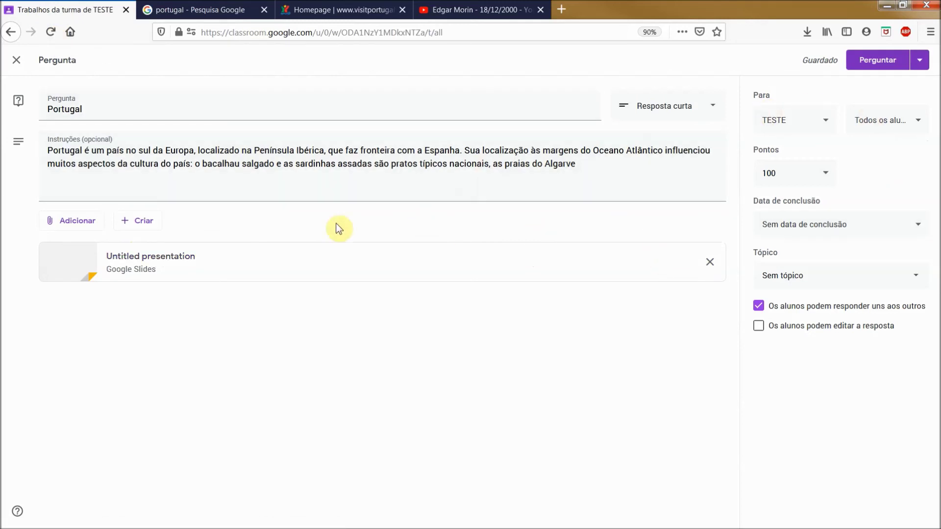
left_click(81, 231)
left_click(273, 347)
left_click(824, 177)
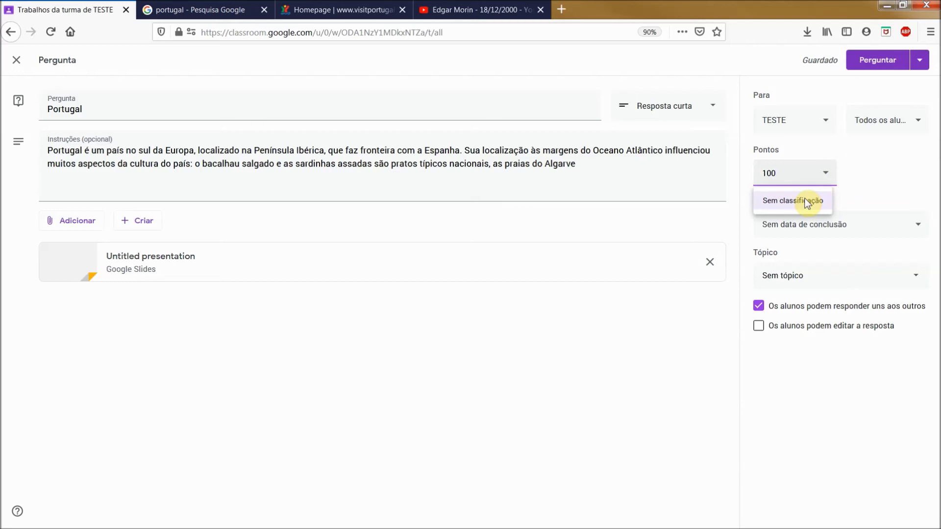
left_click(870, 175)
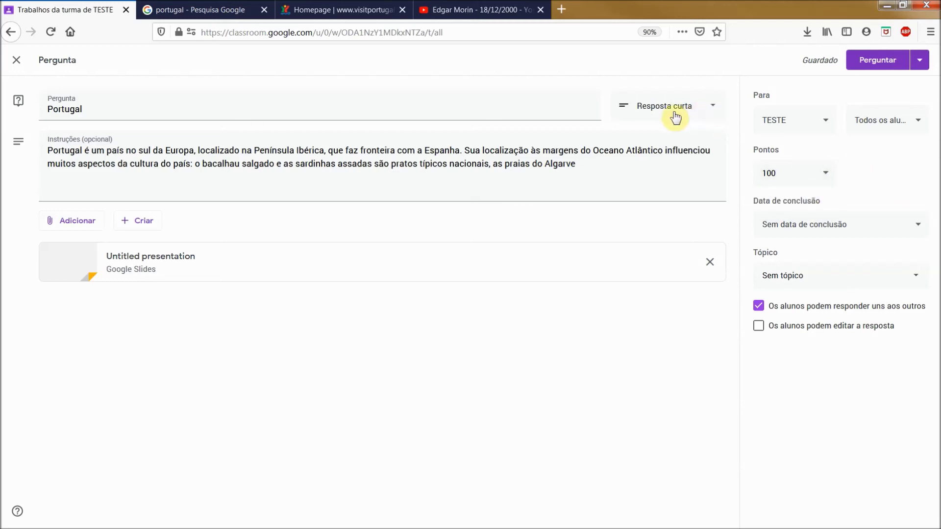
Change the question type to Escolha múltipla and enter the answer options A, B, C and D
left_click(711, 108)
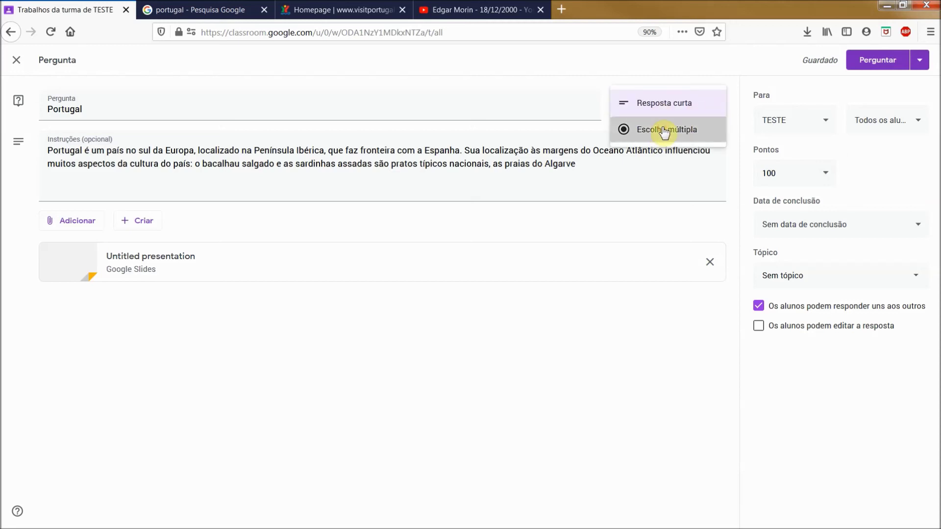
left_click(664, 131)
left_click(118, 220)
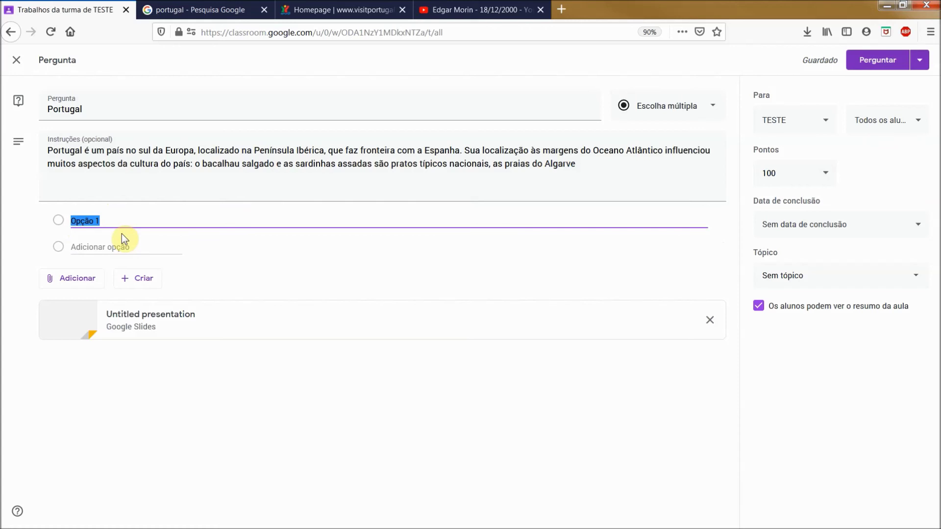
type("A")
left_click(87, 245)
type("B")
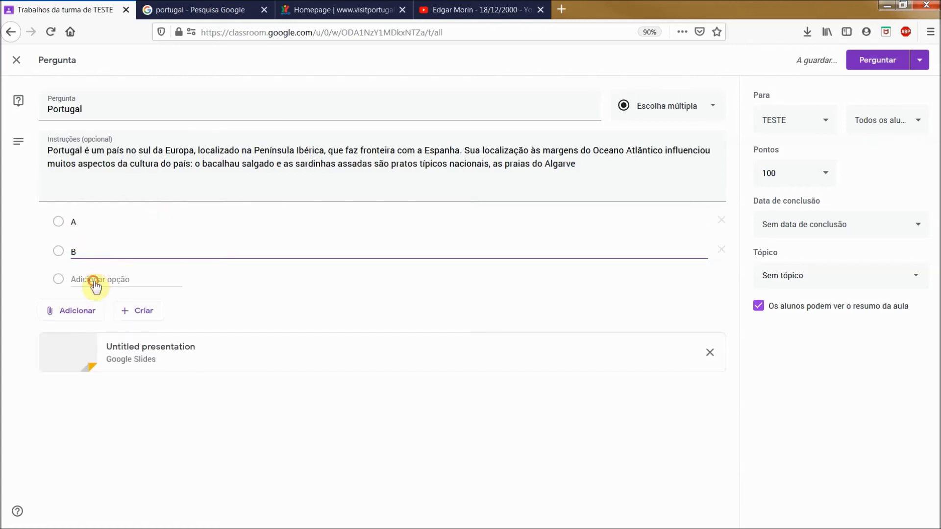
left_click(94, 280)
type("C")
left_click(104, 309)
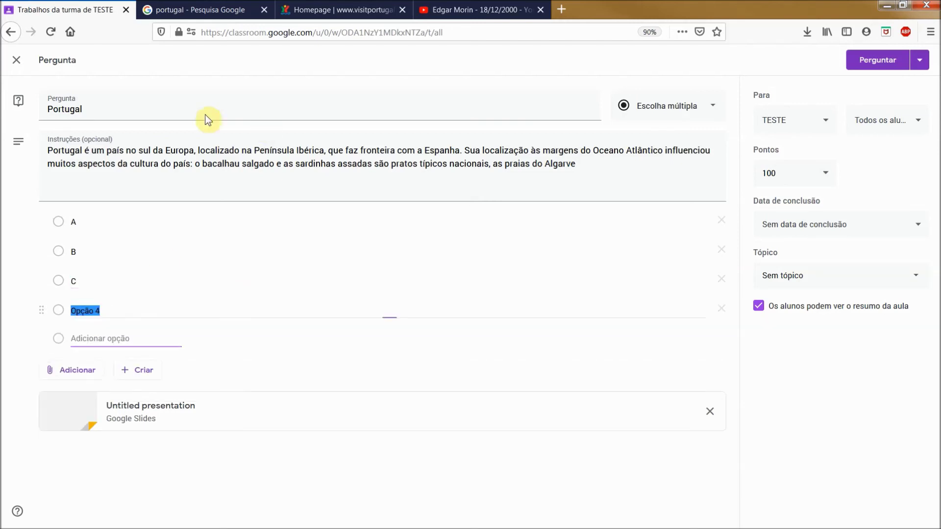
type("D")
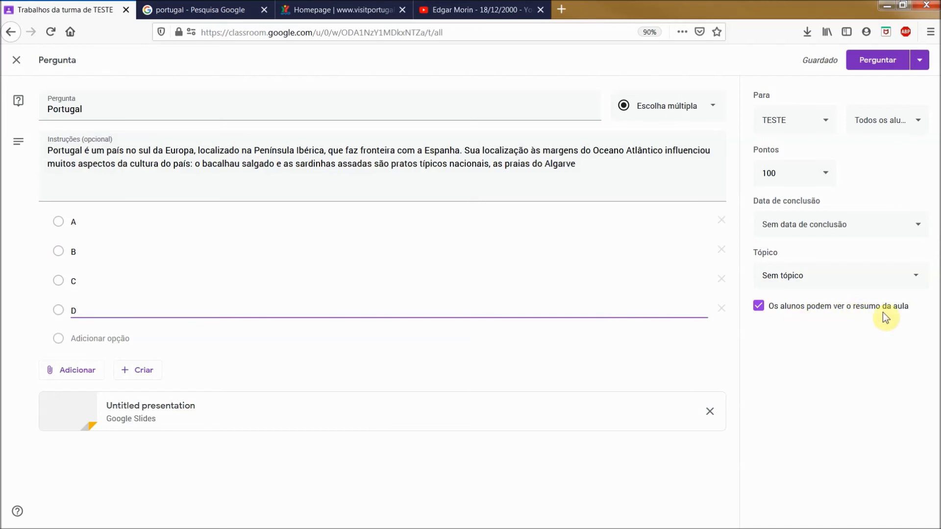
Set the question type back to Resposta curta and stop students from replying to one another
left_click(686, 106)
left_click(666, 81)
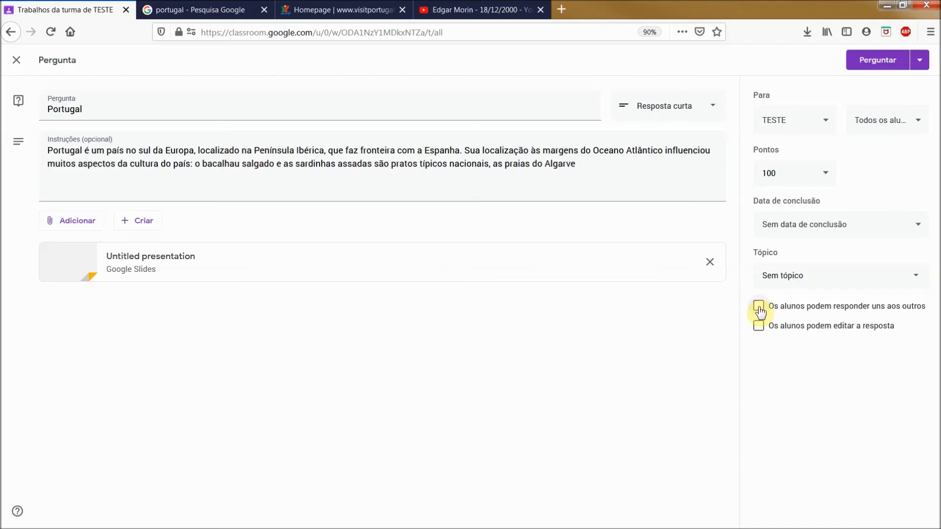
Set the question's due date to 8 May 2020 and its topic to #Portugal
left_click(796, 226)
left_click(803, 269)
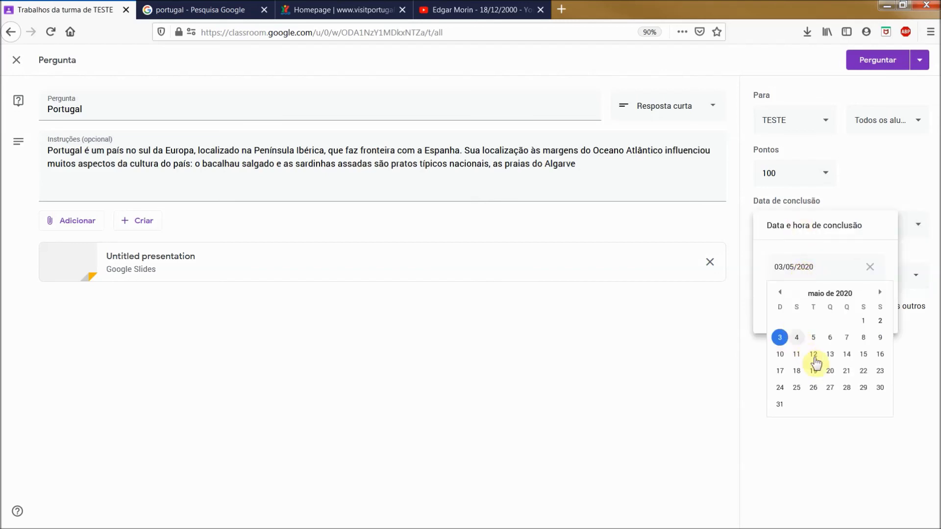
left_click(864, 338)
left_click(854, 374)
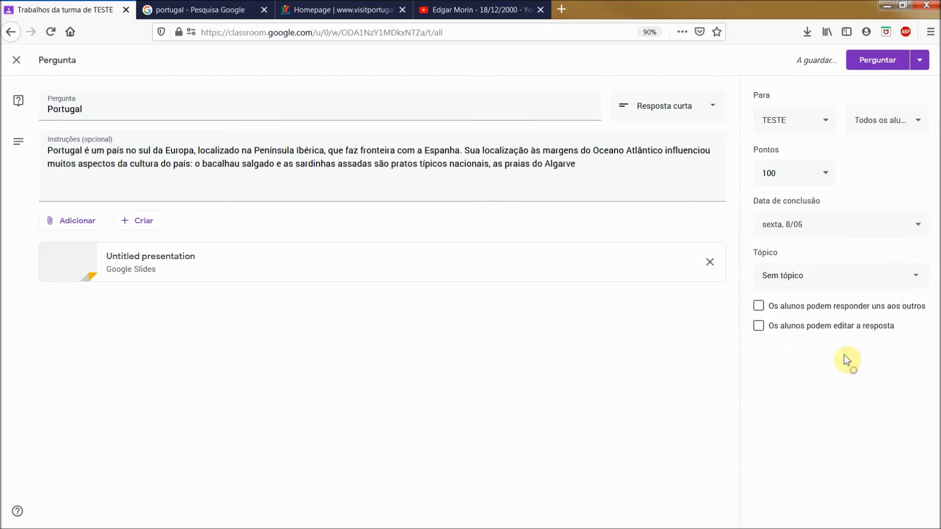
left_click(799, 282)
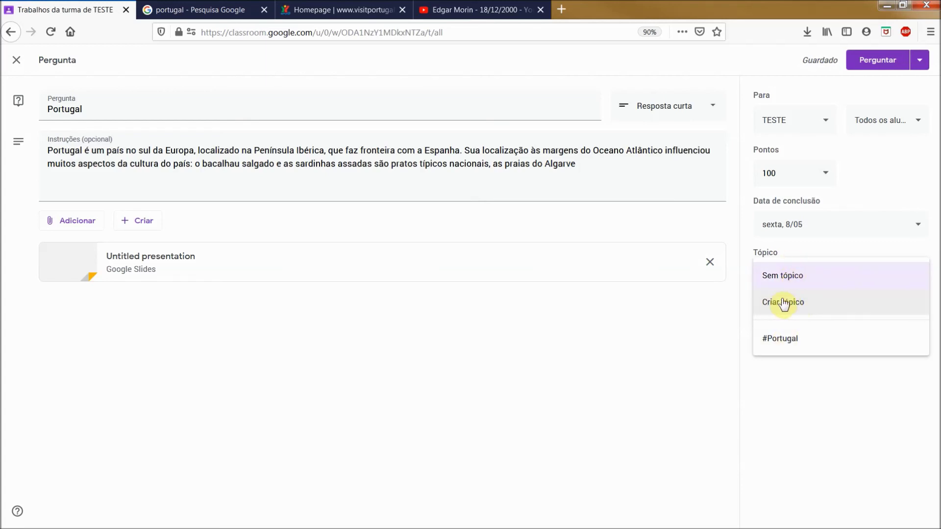
left_click(786, 343)
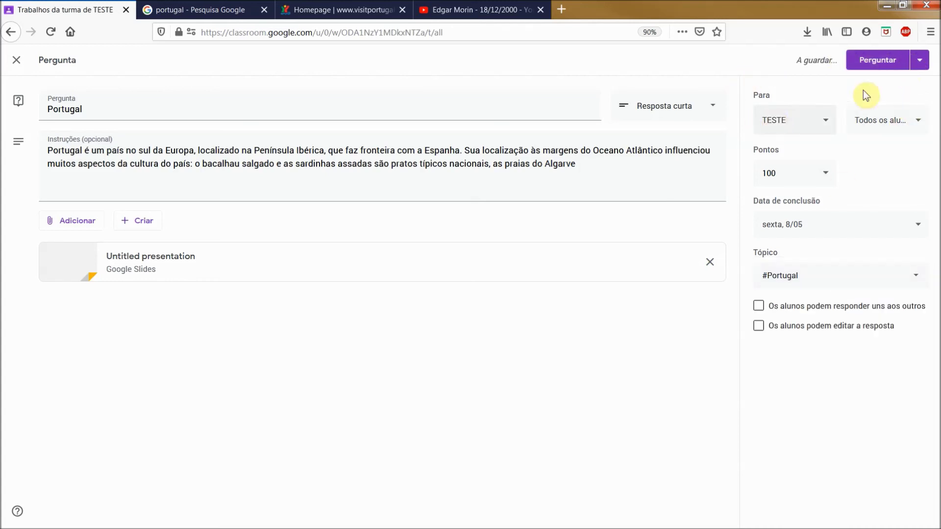
left_click(919, 59)
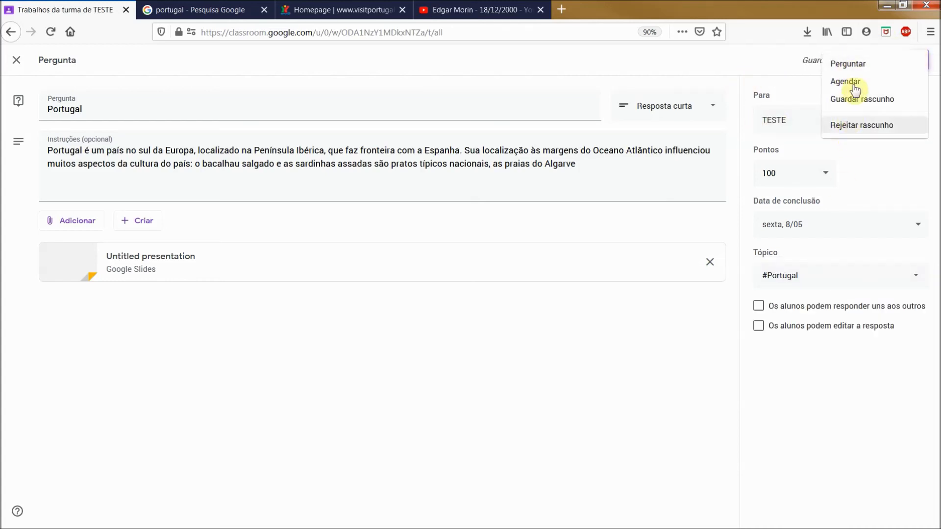
left_click(796, 93)
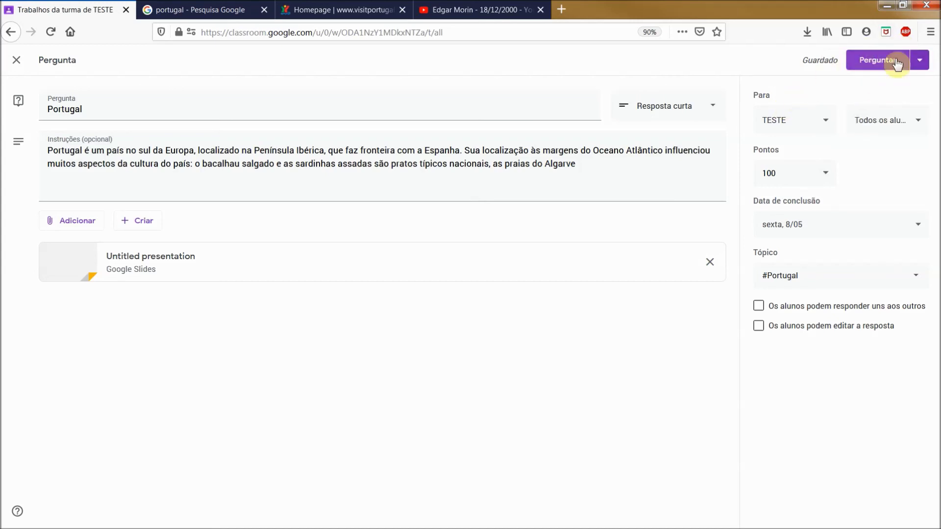
Publish the Portugal question and check its post in the class Stream
left_click(920, 60)
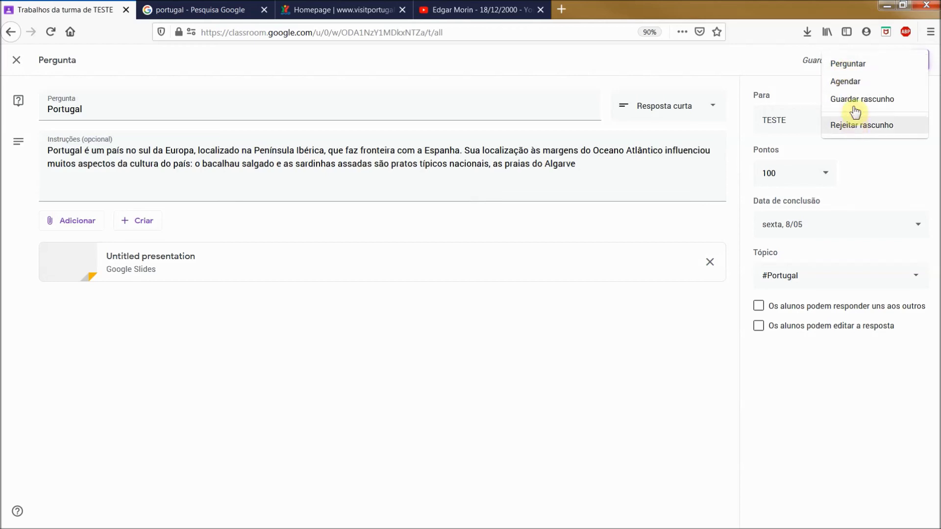
left_click(849, 64)
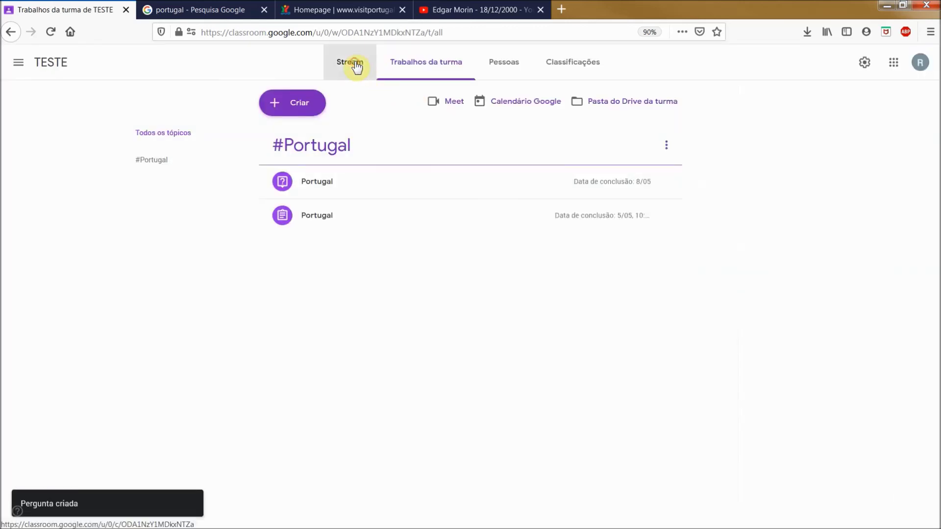
left_click(357, 67)
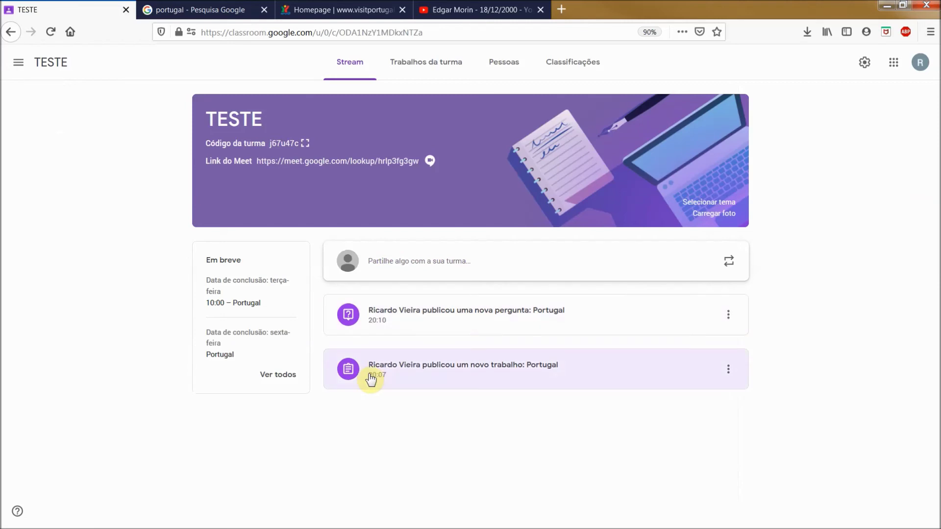
Create a new class material titled Portugal with the description "fafaf"
left_click(433, 67)
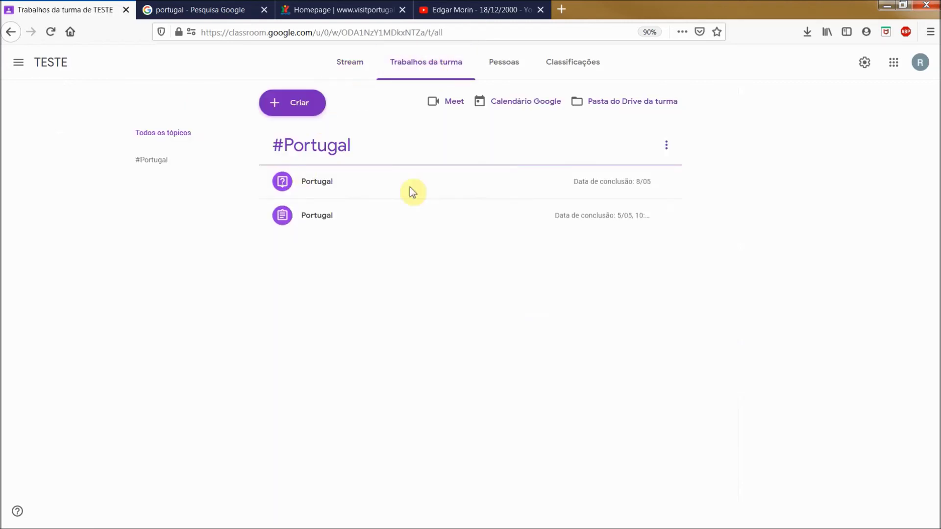
left_click(308, 104)
left_click(316, 190)
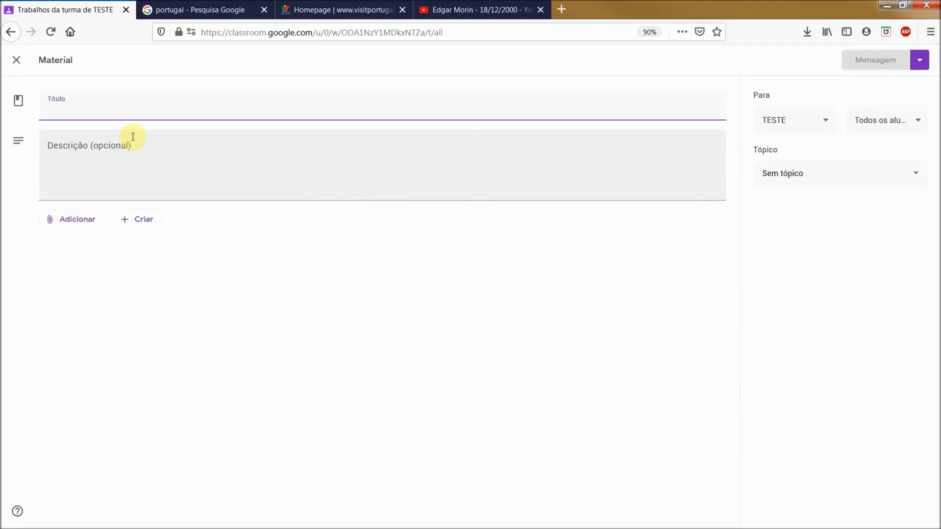
type("Portugal")
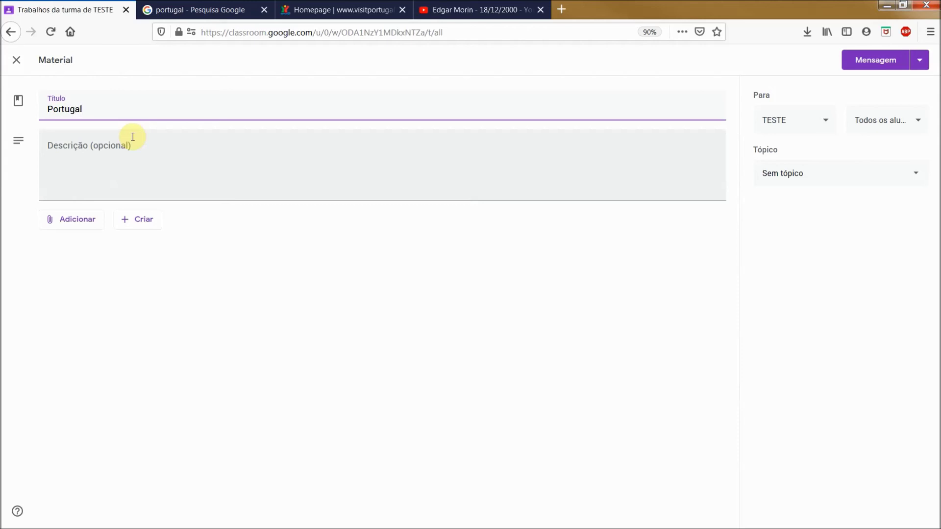
left_click(133, 136)
type("fafaf")
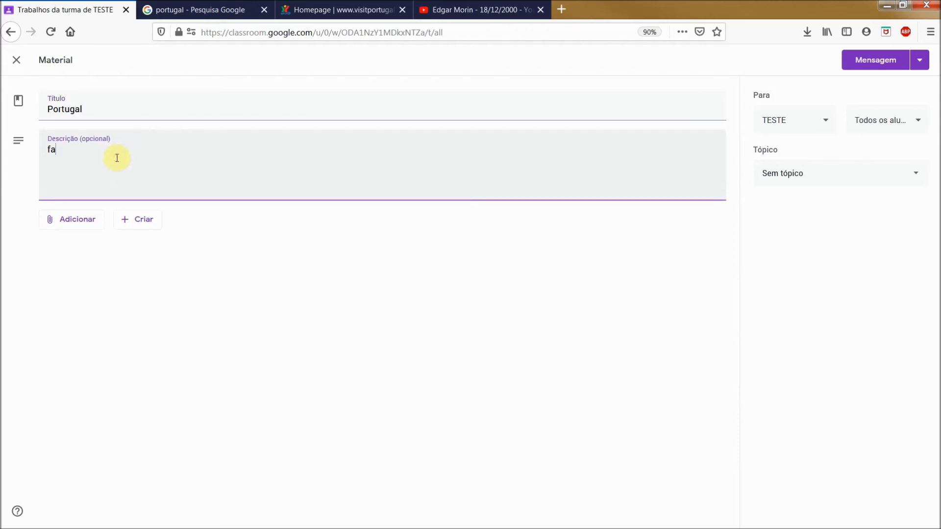
Review the attachment sources and the new file types available for the material
left_click(76, 217)
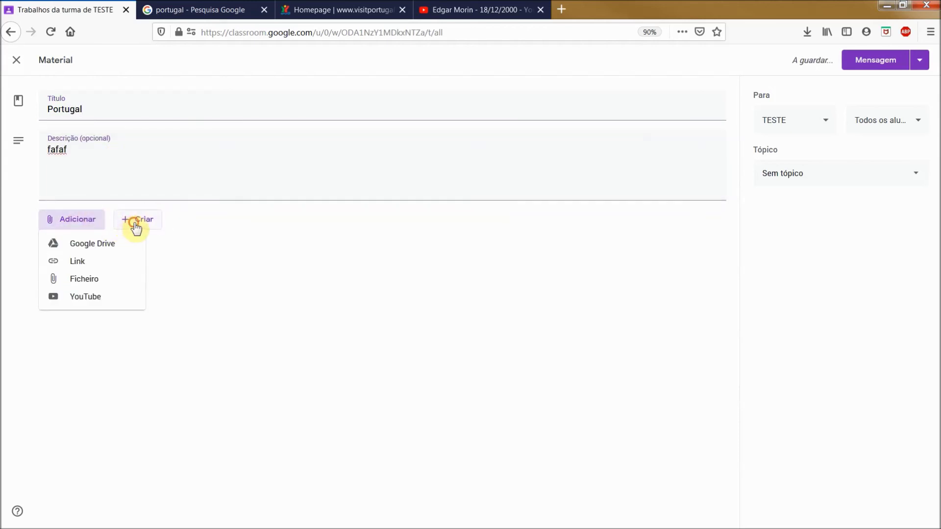
left_click(102, 227)
left_click(80, 224)
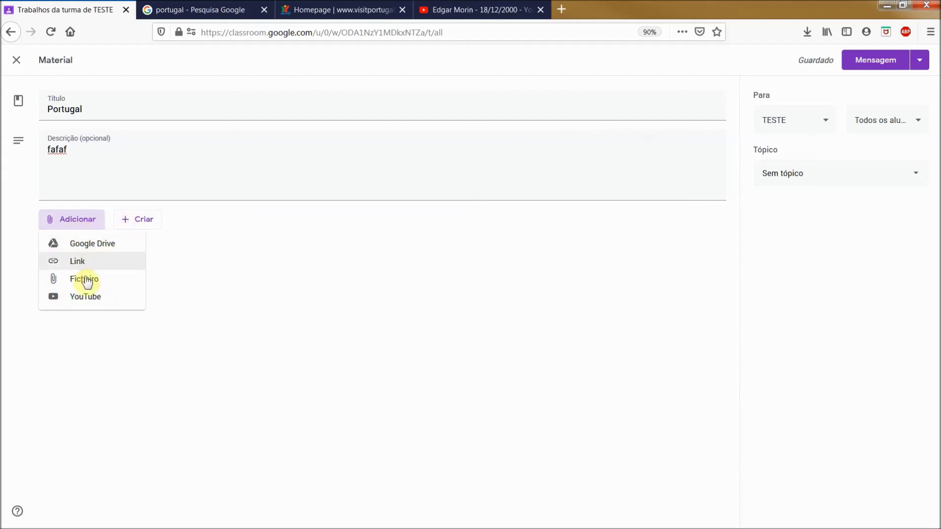
left_click(141, 216)
left_click(140, 219)
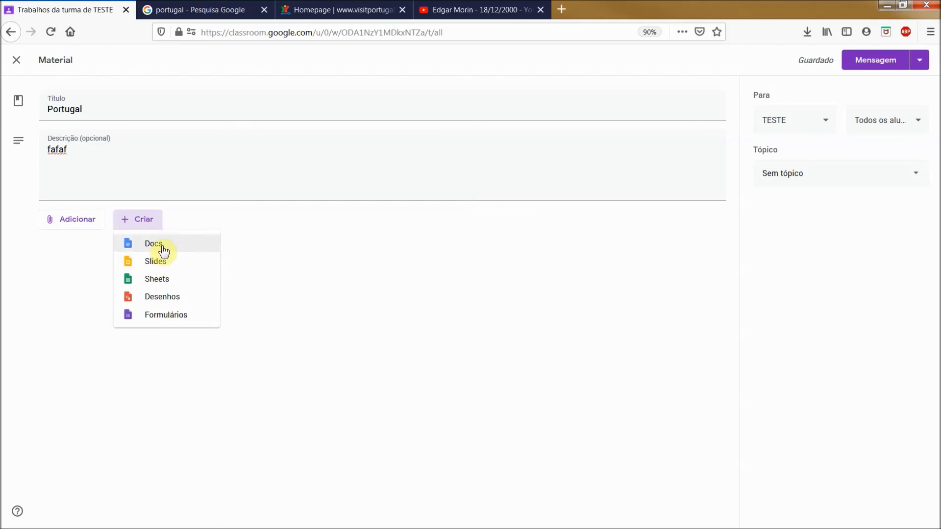
left_click(357, 278)
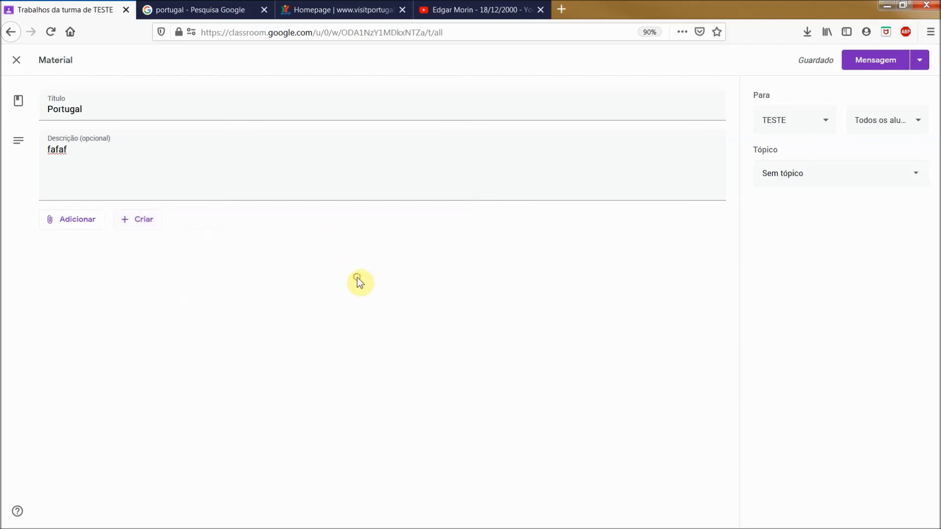
Check the list of recipient classes and set the material's topic to #Portugal
left_click(822, 116)
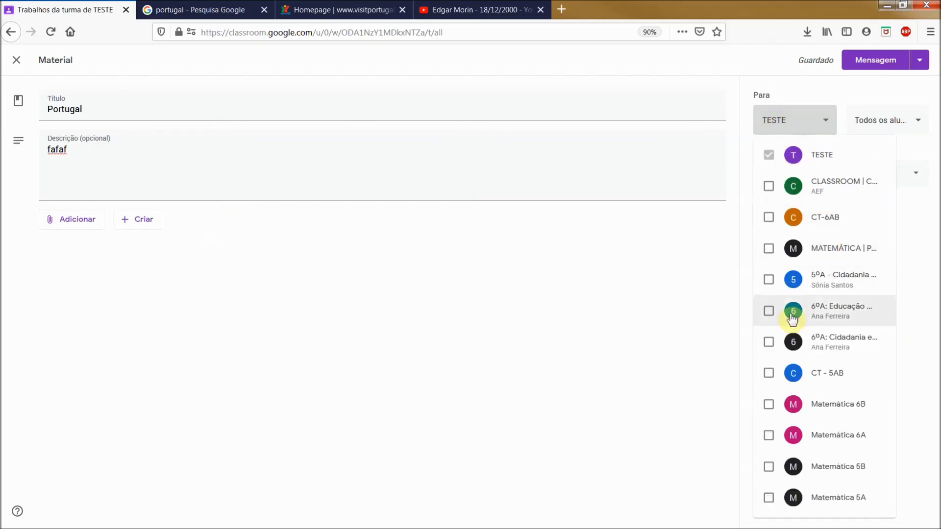
left_click(657, 300)
left_click(815, 176)
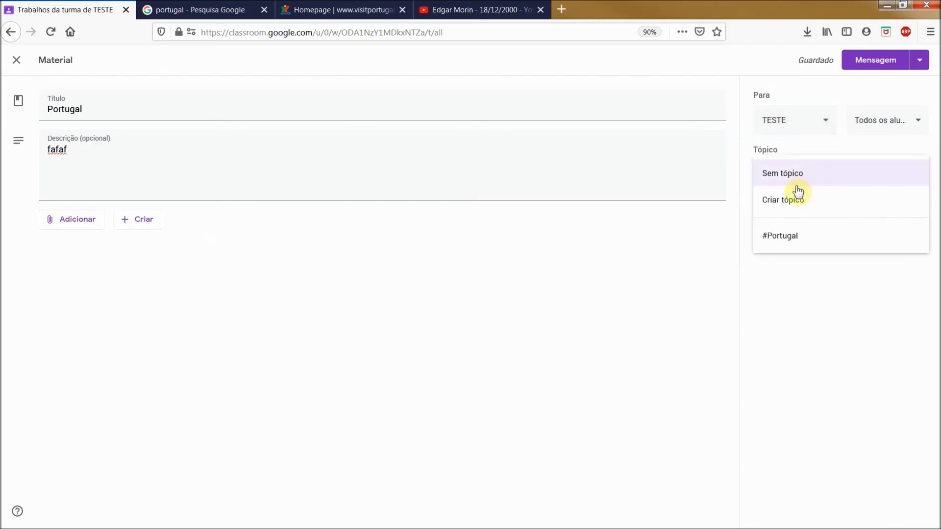
left_click(781, 239)
Add the class CLASSROOM | Comunidade de Partilha as a recipient and check which publishing options are available
left_click(915, 63)
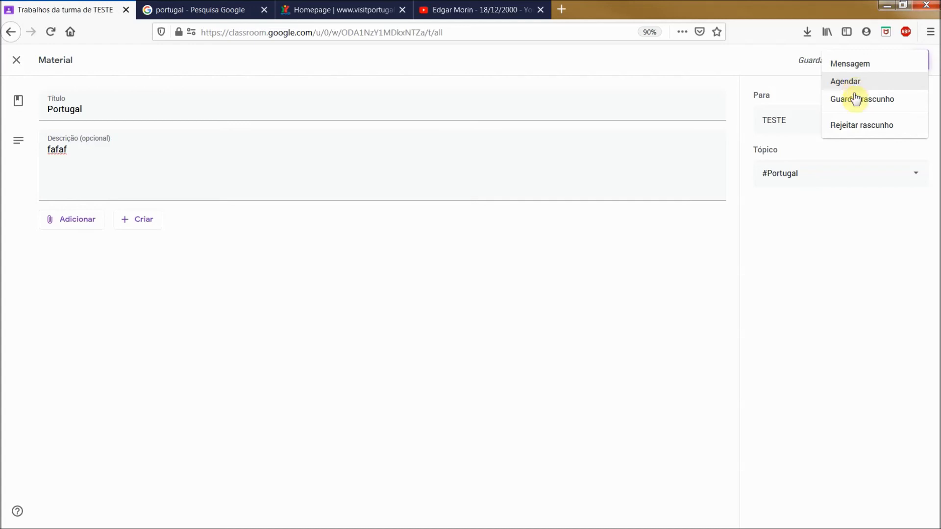
left_click(788, 116)
left_click(789, 116)
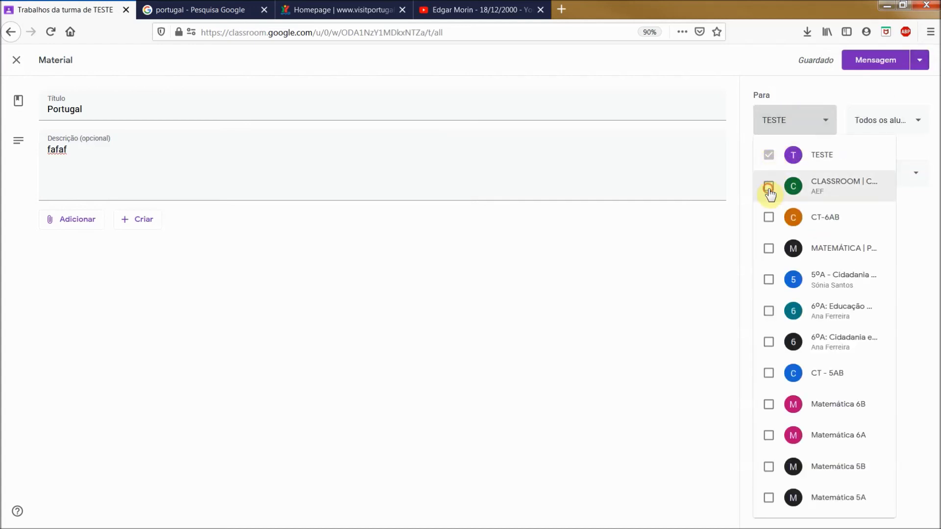
left_click(769, 188)
left_click(920, 65)
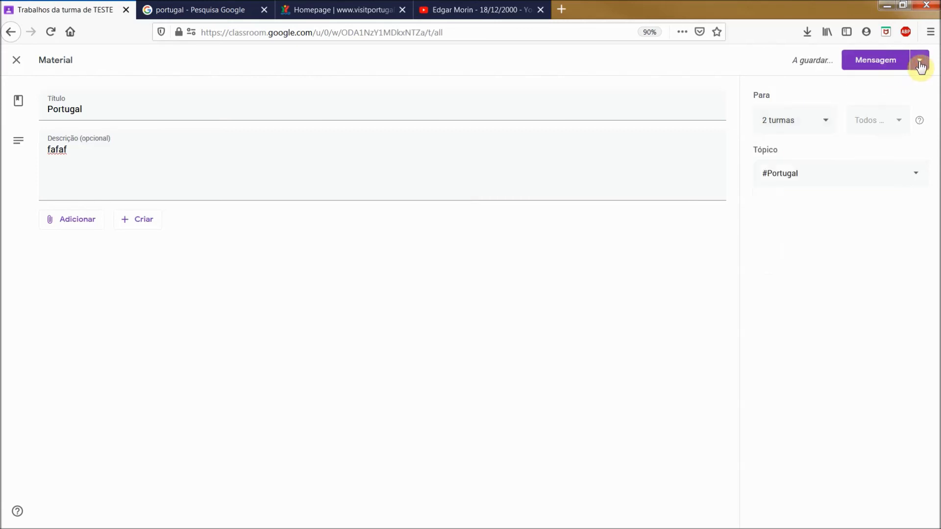
left_click(920, 65)
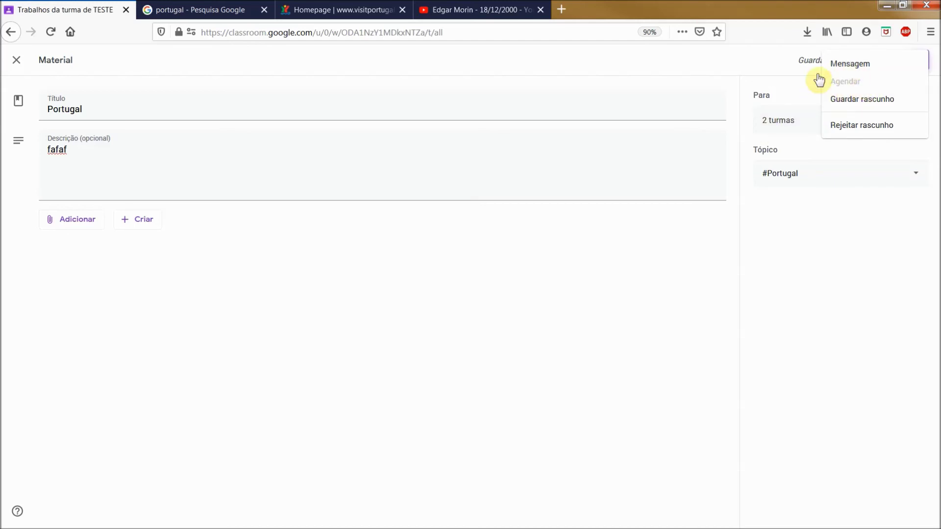
Remove CLASSROOM | Comunidade de Partilha from the material's recipient classes
left_click(775, 119)
left_click(774, 120)
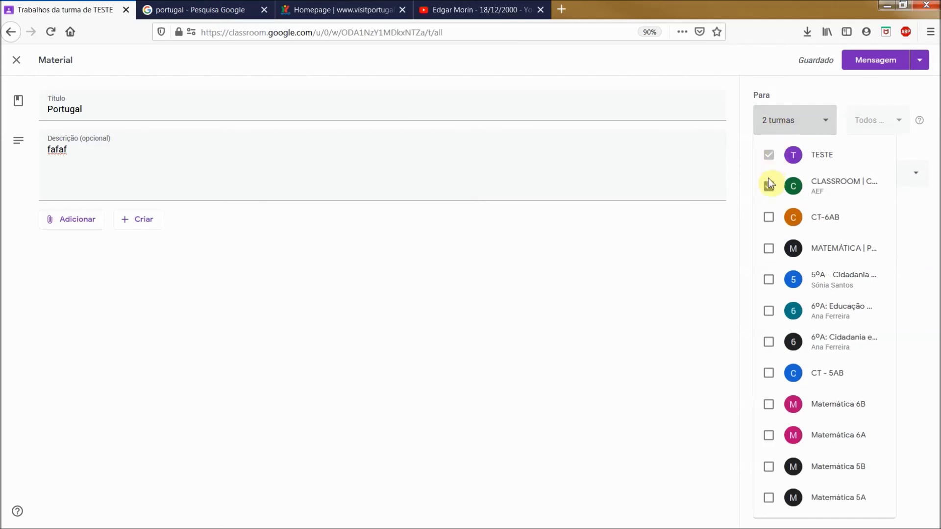
left_click(768, 186)
left_click(689, 199)
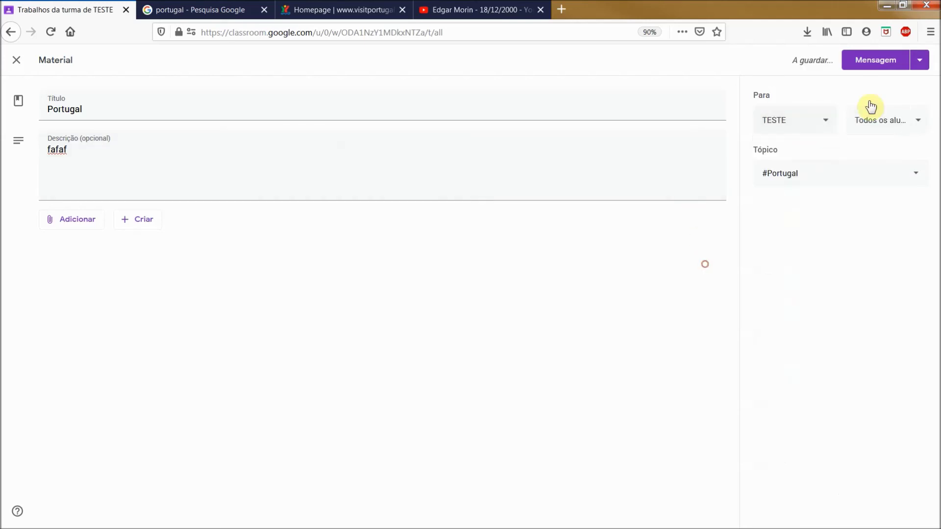
Publish the Portugal material to the TESTE class
left_click(919, 59)
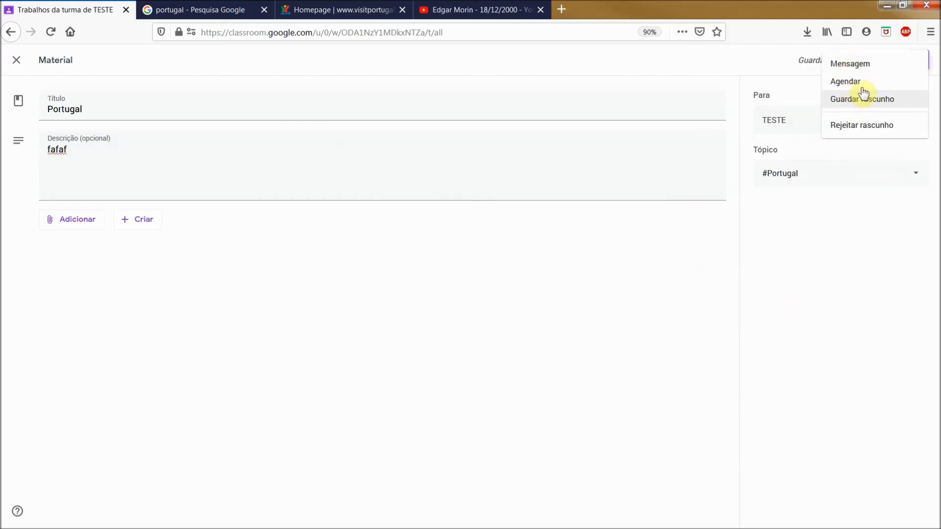
left_click_drag(852, 64, 158, 190)
left_click(852, 65)
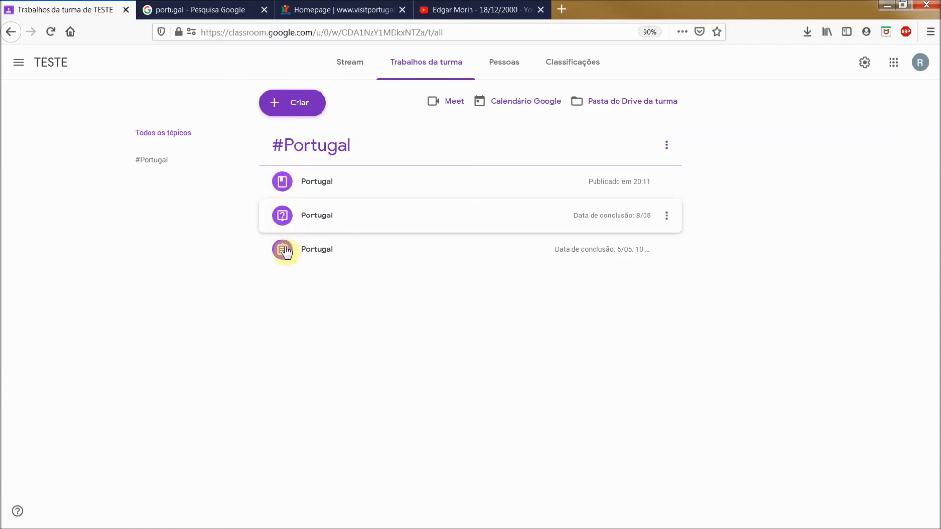
Reuse the existing Portugal assignment from the TESTE class, creating new copies of all attachments
left_click(296, 108)
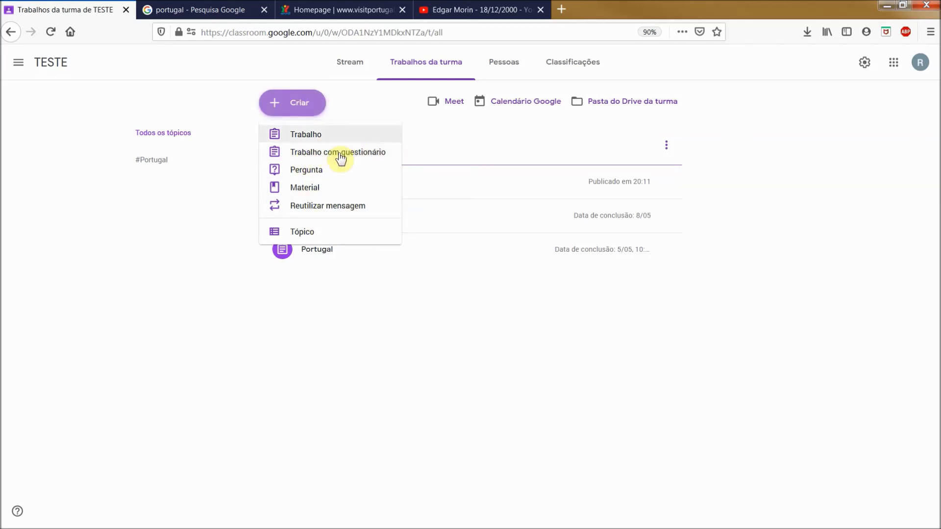
left_click(323, 206)
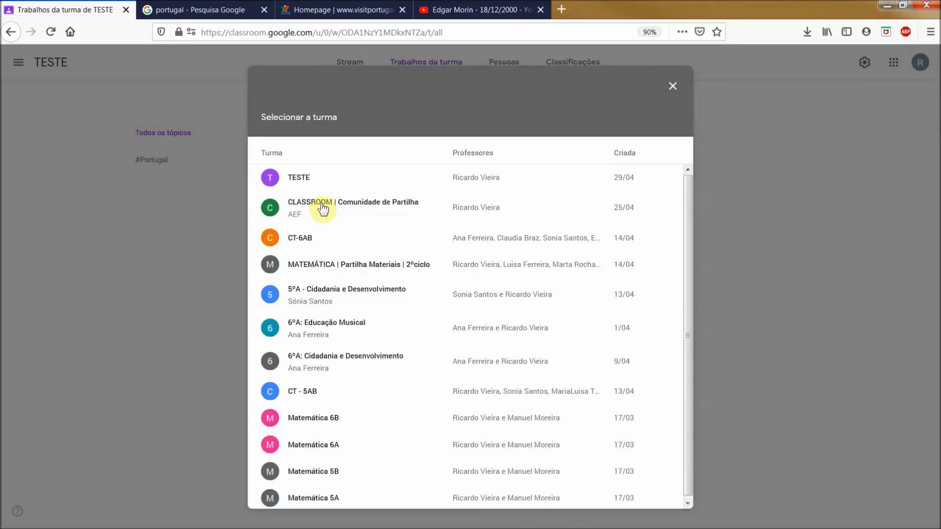
left_click(303, 178)
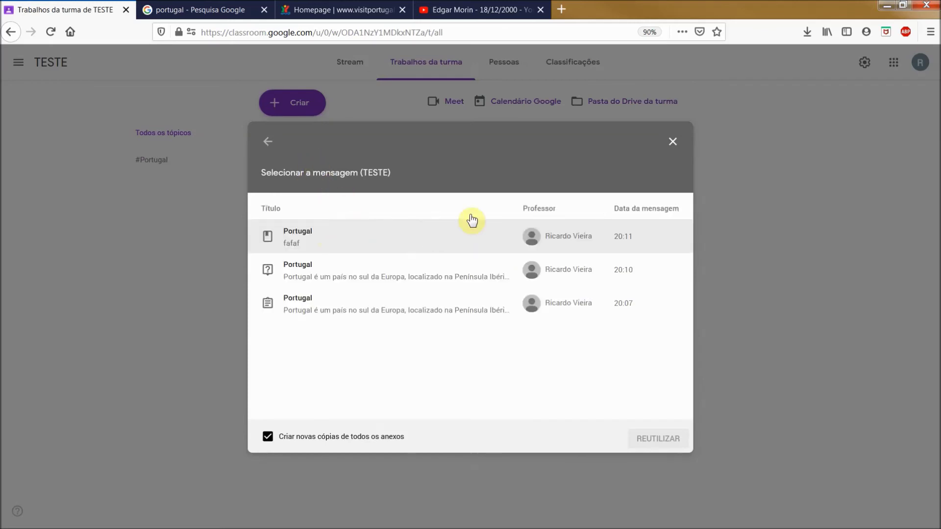
left_click(332, 305)
left_click(673, 441)
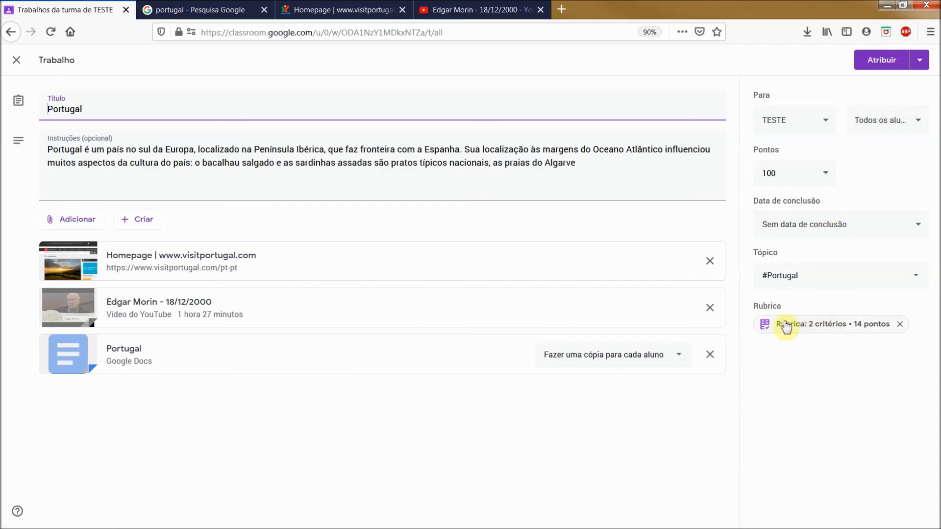
Set the reused assignment's due date to 22 May 2020
left_click(810, 227)
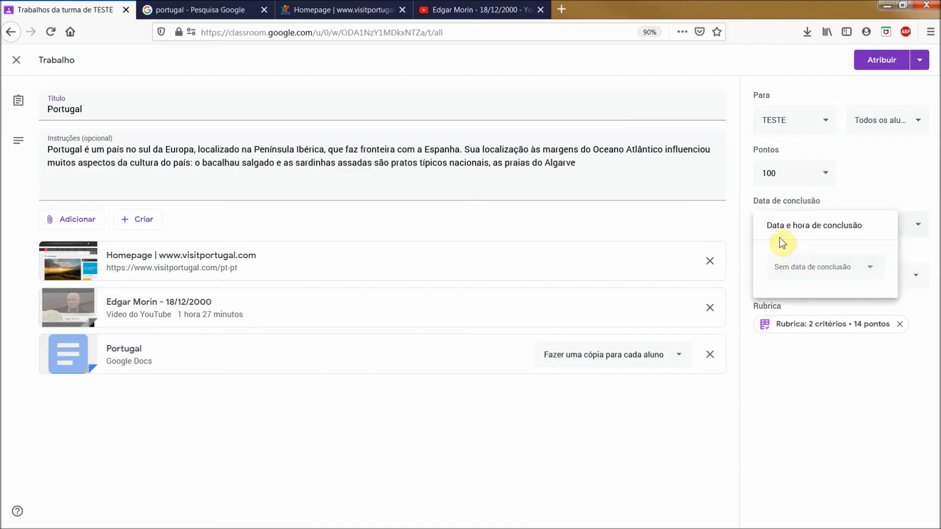
left_click(819, 269)
left_click(862, 371)
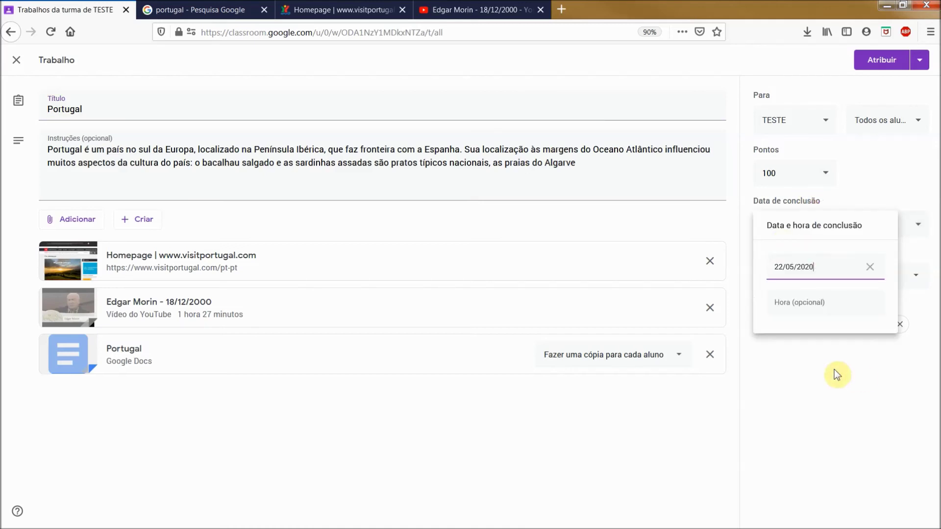
left_click(209, 161)
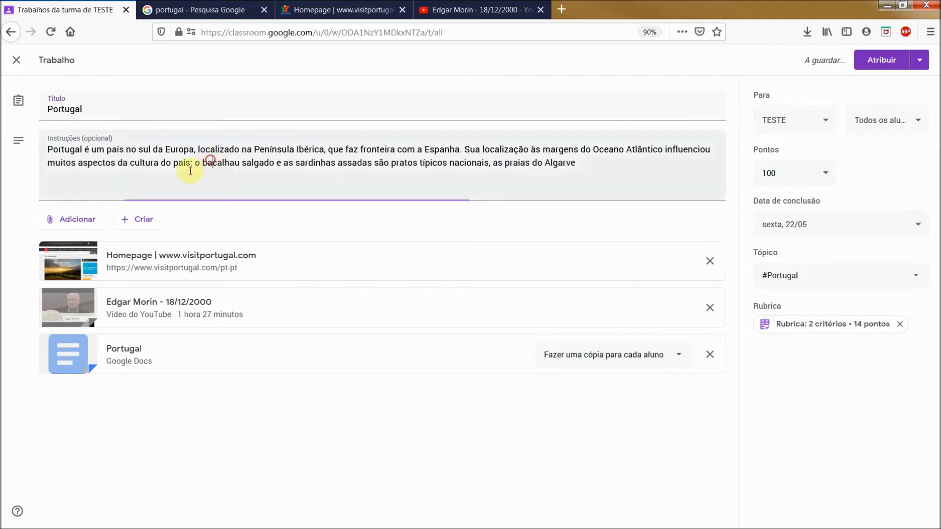
left_click(142, 219)
left_click(355, 217)
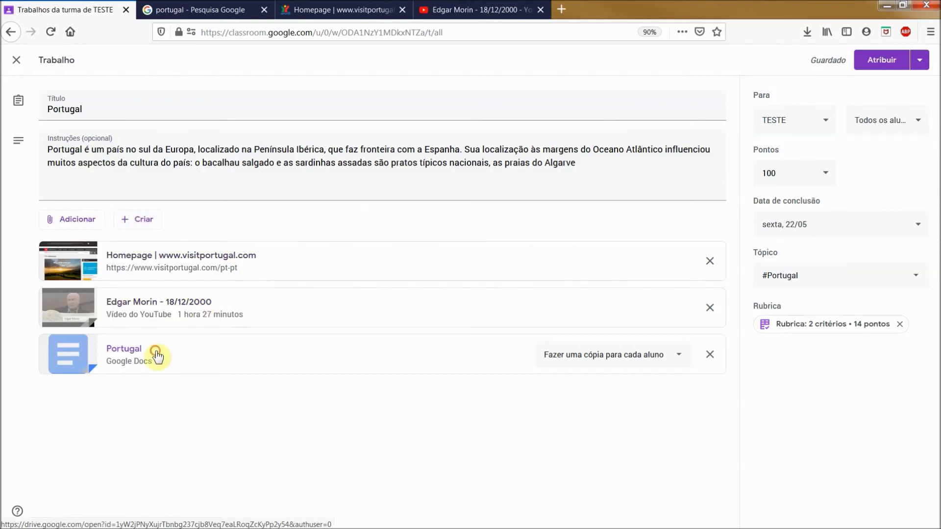
Open the attached Portugal document, add the lines "fafa" and "hdh" below "Preencham:", and close it
left_click(156, 353)
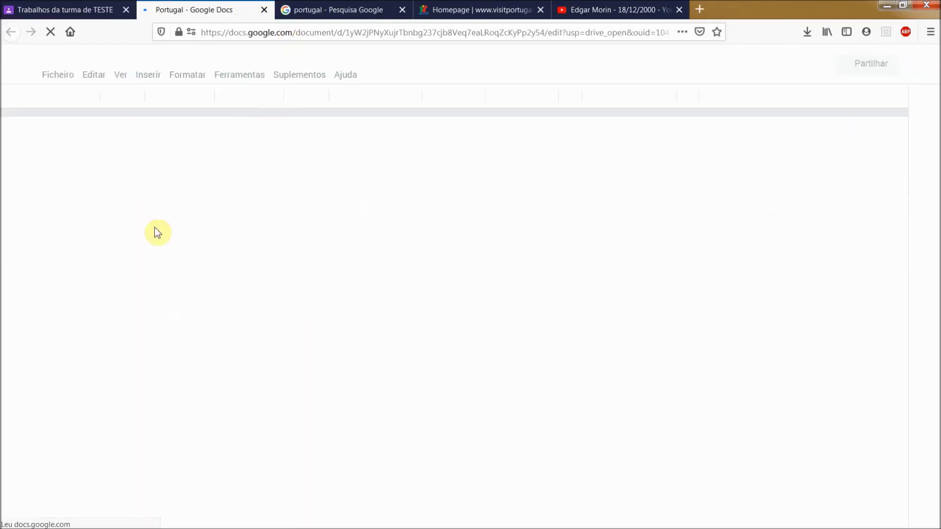
left_click(311, 279)
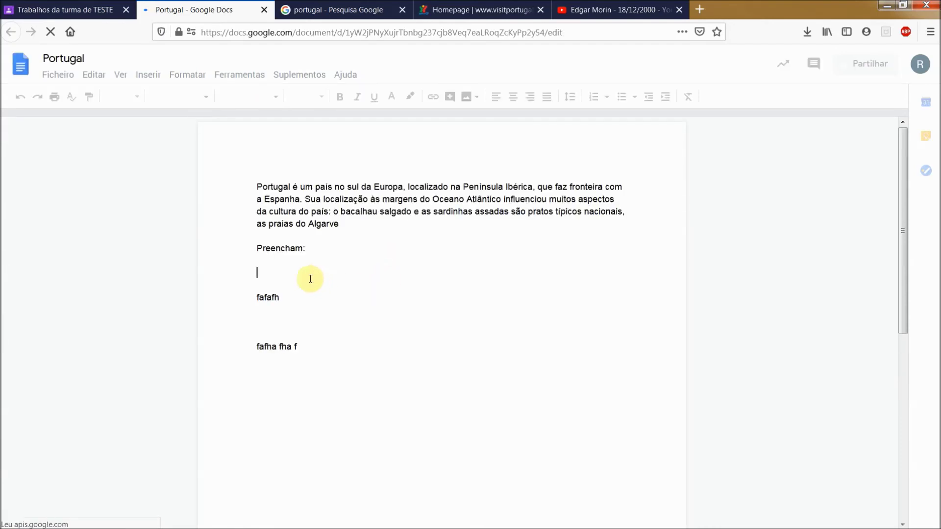
type("fafa")
key("Return")
key("Return")
type("hdh")
key("Return")
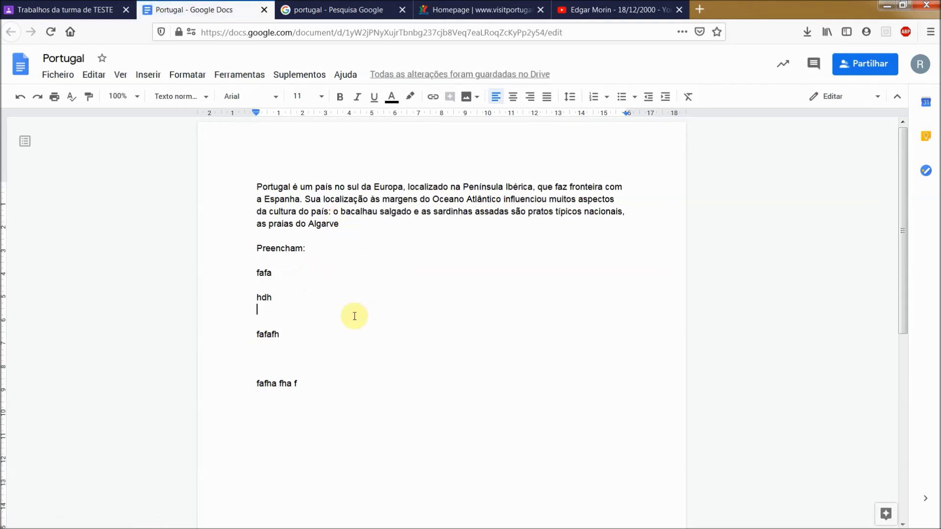
left_click(264, 9)
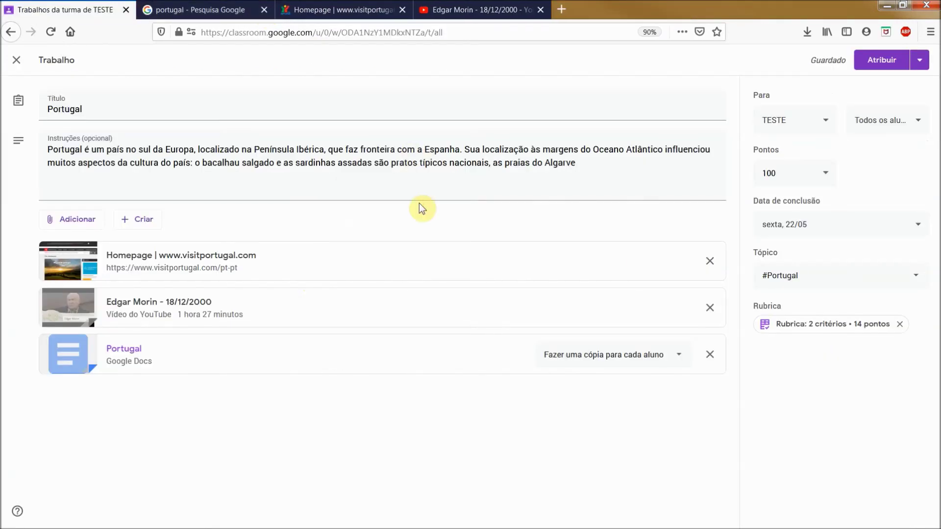
Rename the reused assignment as Portugal 2 and assign it to the class
left_click(124, 112)
type("2")
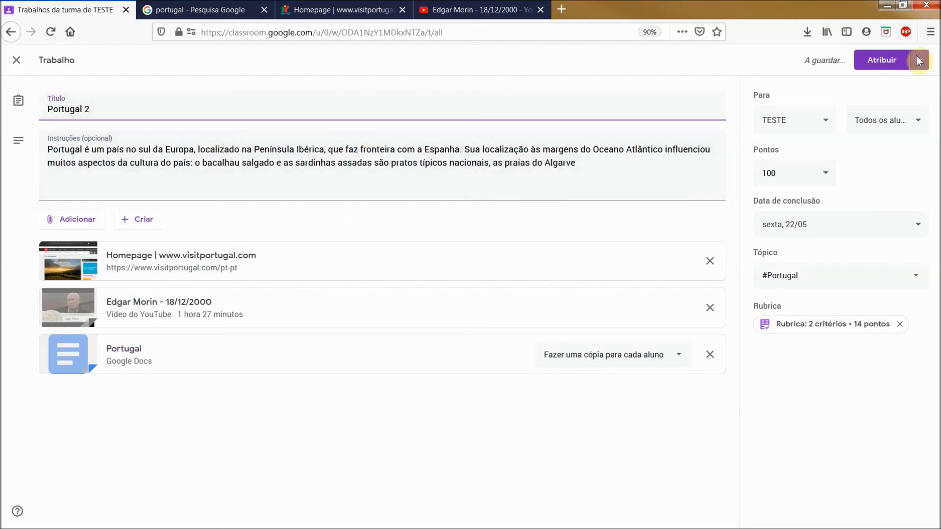
left_click(885, 66)
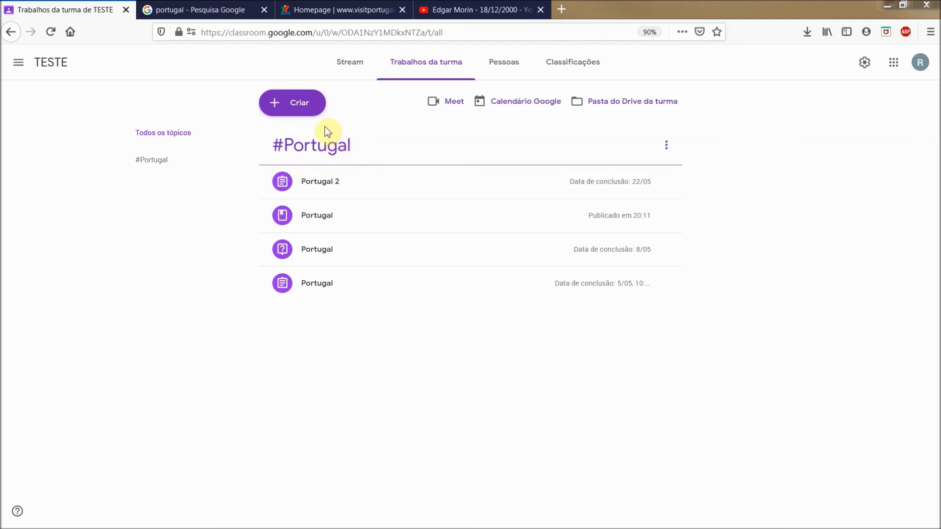
Create a quiz assignment titled Portugal, with the text beginning "Portugal é um país no sul da Europa" as its instructions
left_click(300, 104)
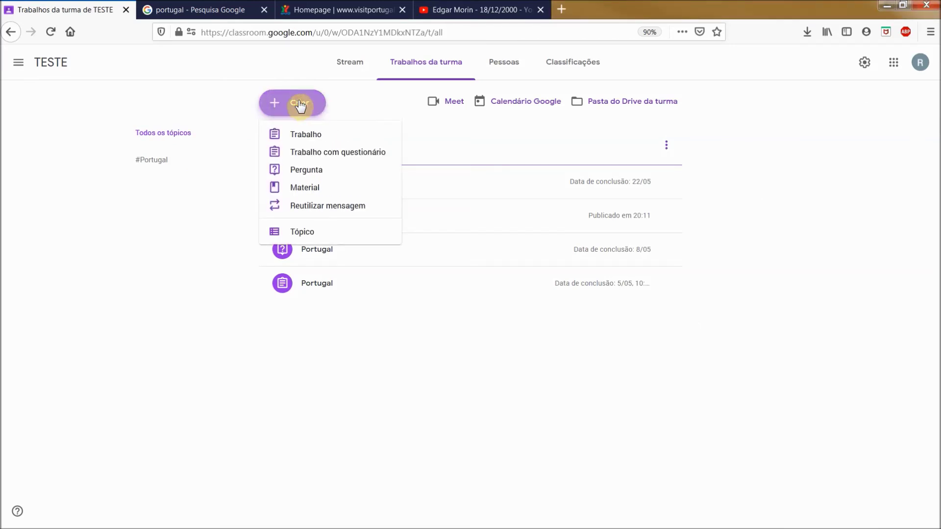
left_click(337, 156)
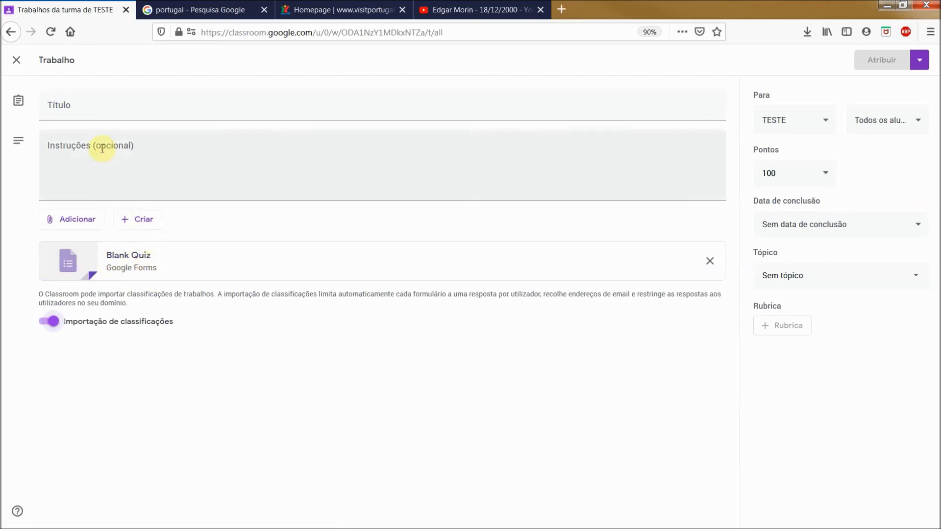
left_click(90, 117)
type("Portugal")
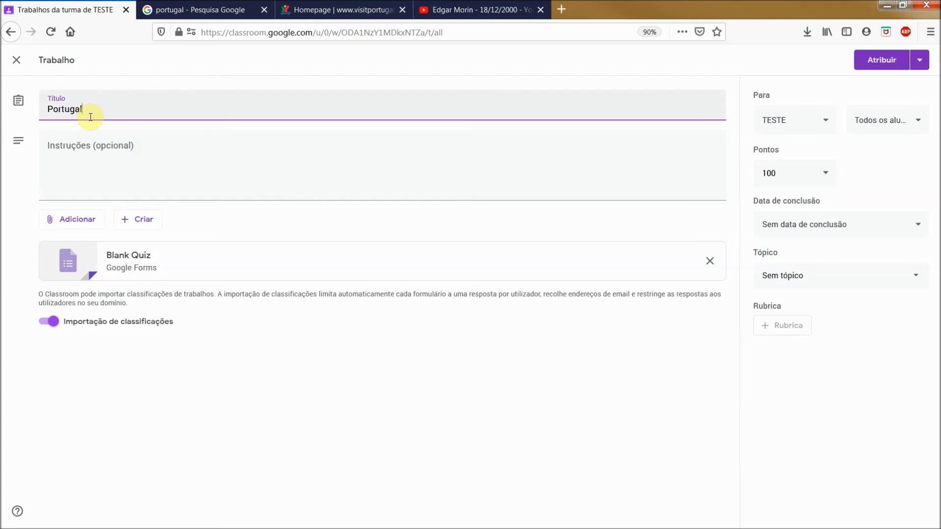
key("Tab")
type("Portugal é um país no sul da Europa, localizado na Península Ibérica, que faz fronteira com a Espanha. Sua localização às margens do Oceano Atlântico influenciou muitos aspectos da cultura do país: o bacalhau salgado e as sardinhas assadas são pratos típicos nacionais, as praias do Algarve")
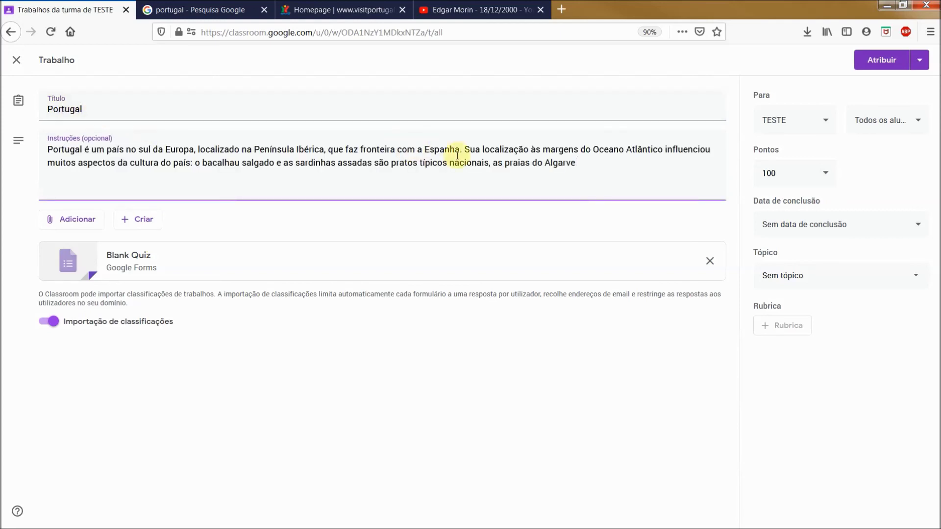
Keep the quiz assignment at 100 points and set its due date to 12 May 2020
left_click(829, 174)
left_click(848, 191)
left_click(898, 217)
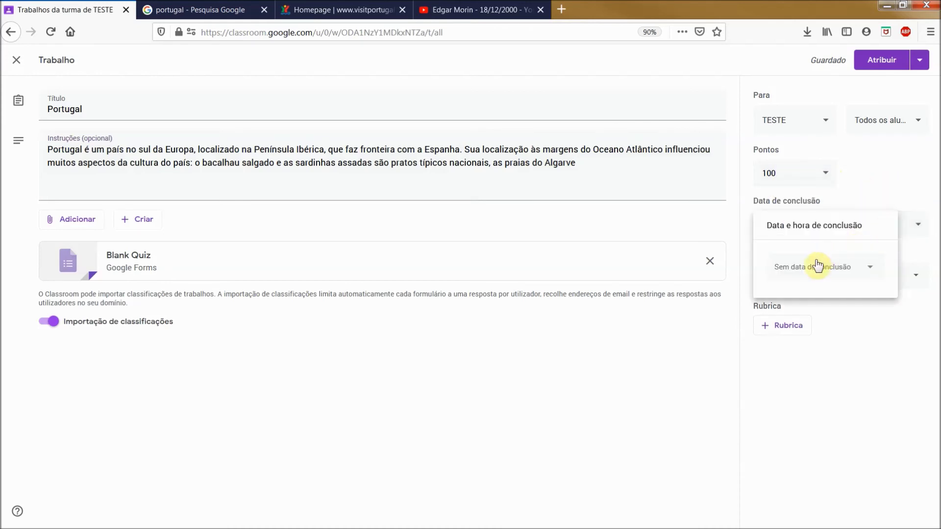
left_click(815, 267)
left_click(814, 353)
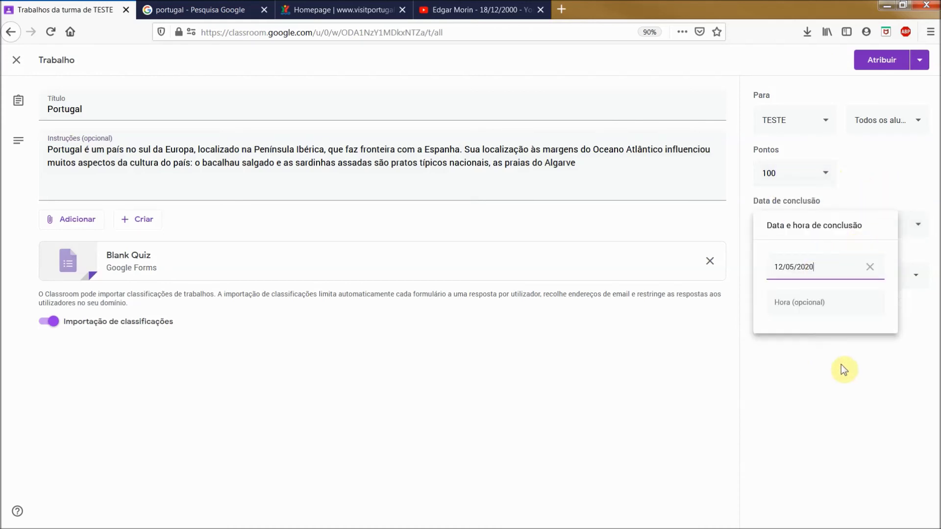
left_click(840, 364)
Create a new topic named #Portugal 2 for the quiz assignment
left_click(834, 279)
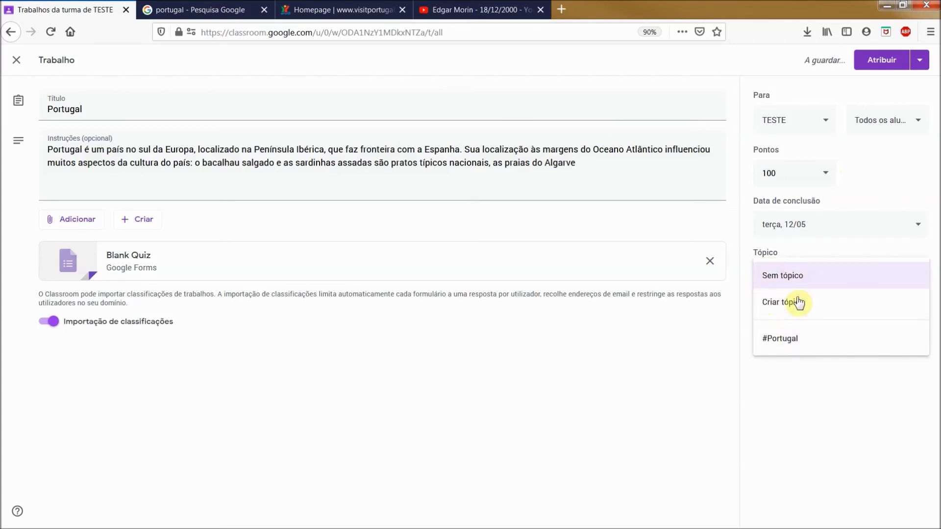
left_click(777, 304)
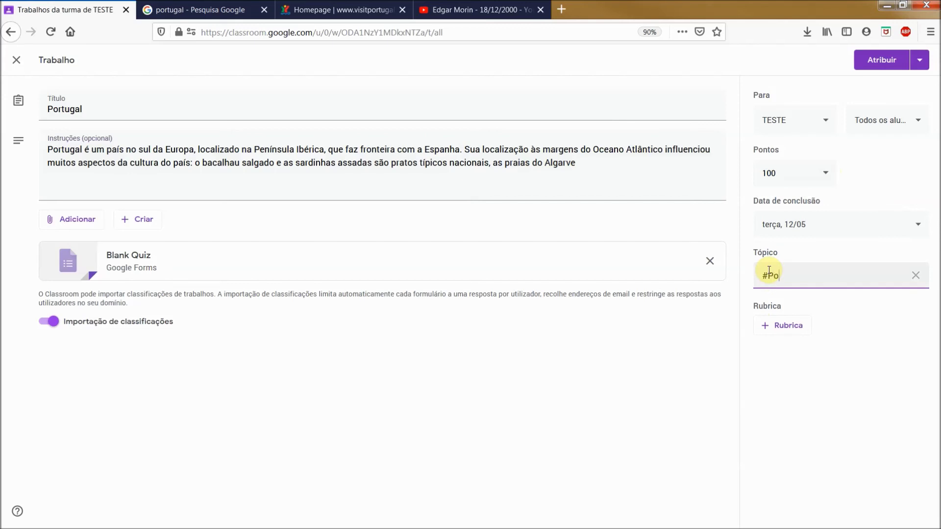
left_click(862, 391)
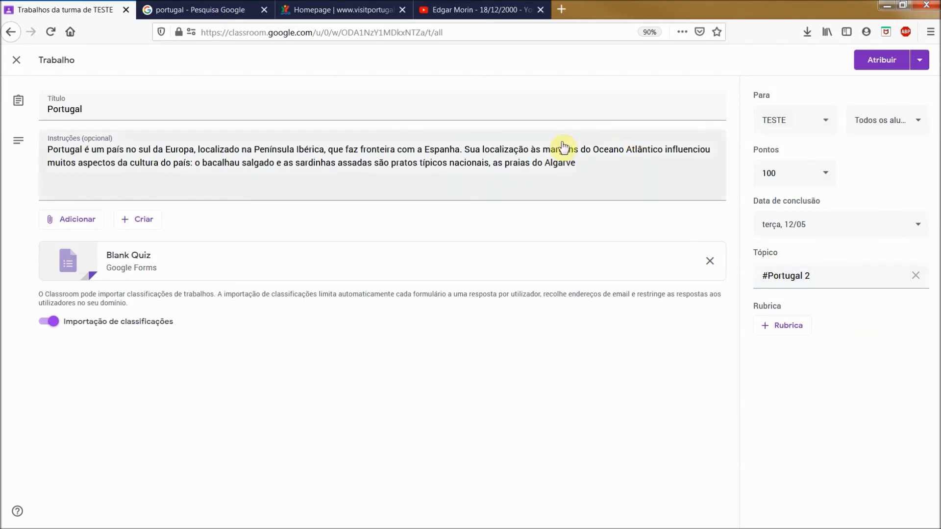
Open the attached Blank Quiz form and change both its file name and its heading to Portugal
left_click(131, 256)
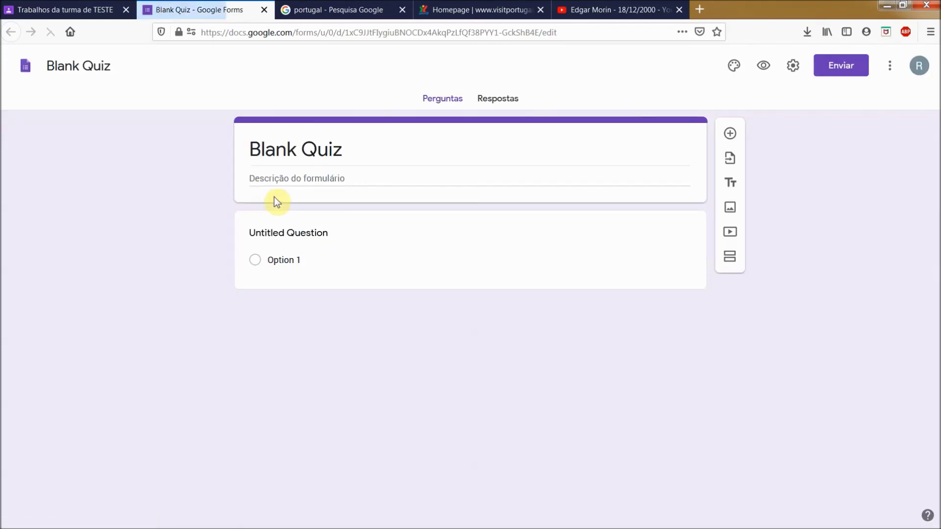
left_click(305, 212)
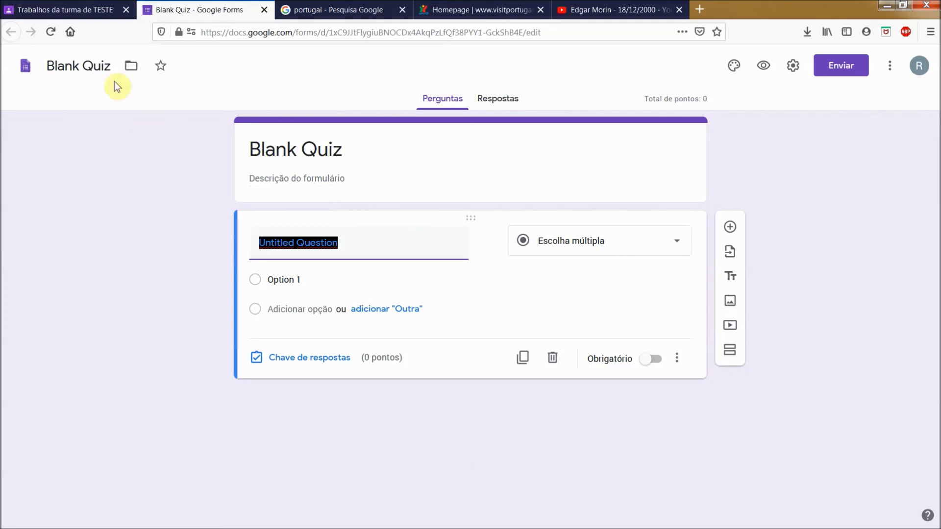
left_click(314, 145)
left_click(93, 65)
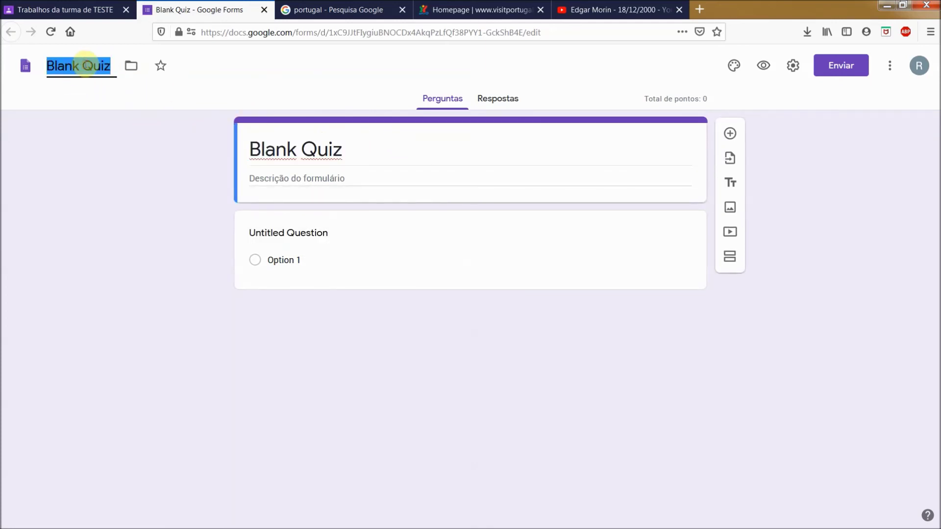
type("Portugal")
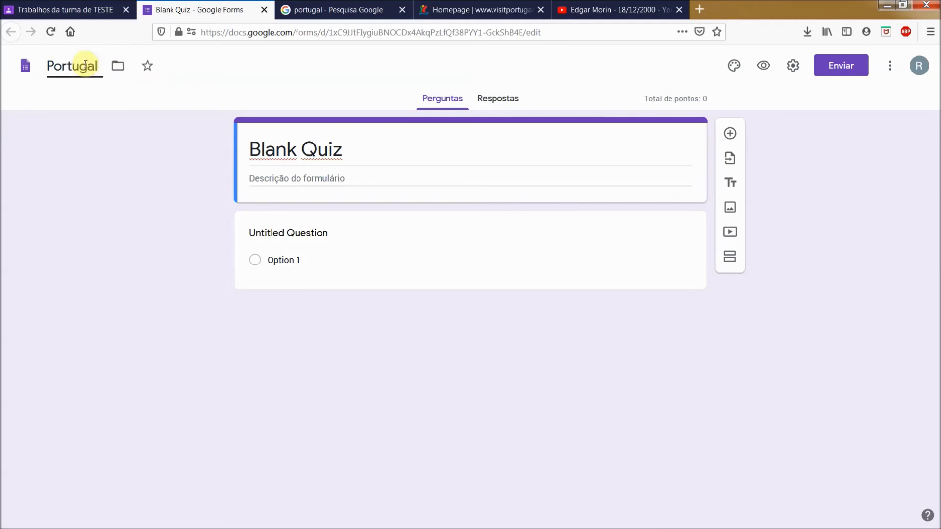
left_click(268, 143)
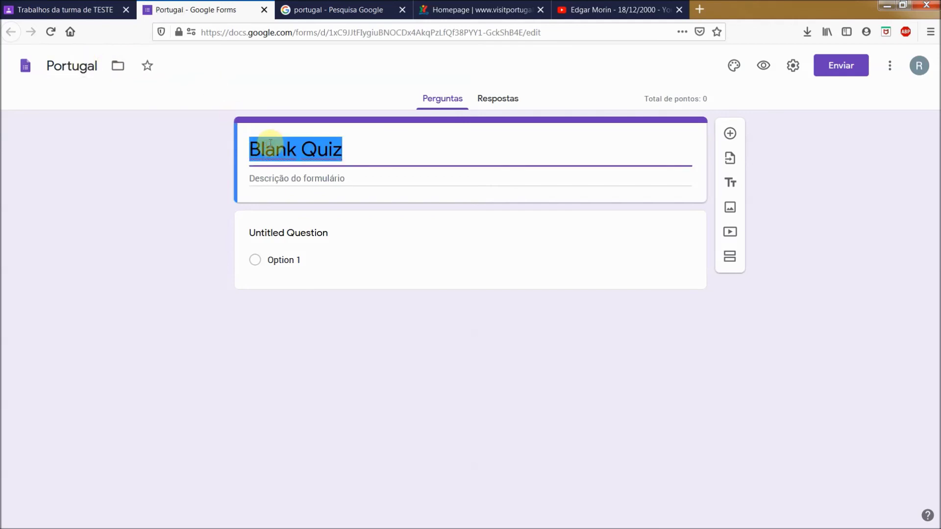
type("Portugal")
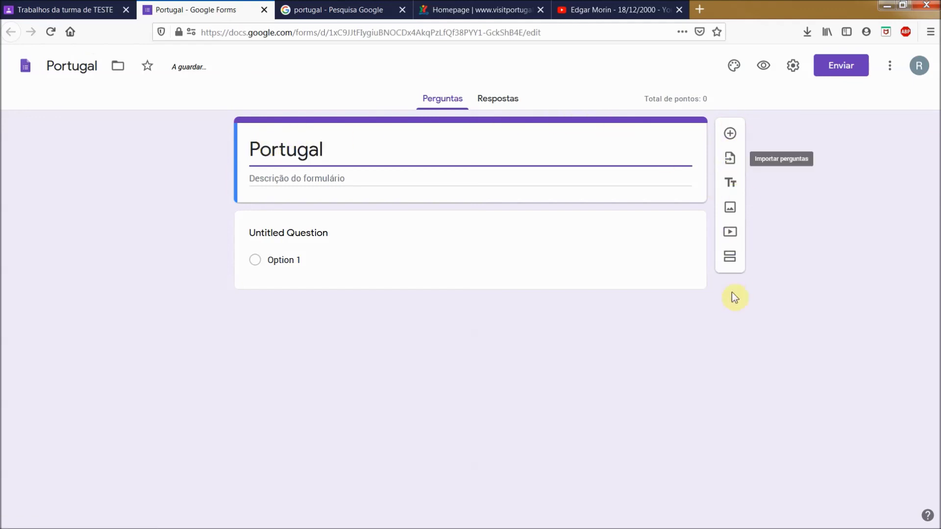
Add a second section to the form and insert a new question in that section
left_click(282, 235)
triple_click(304, 241)
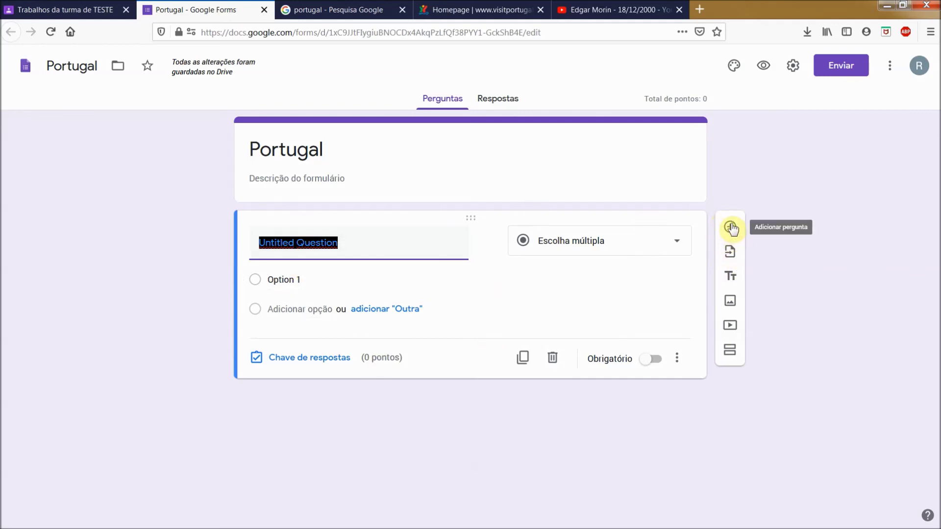
left_click(735, 354)
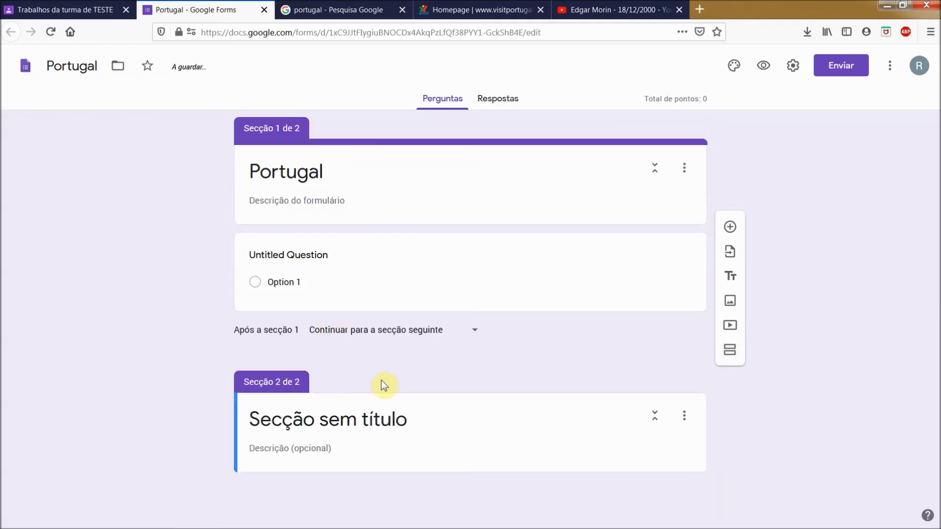
left_click(458, 430)
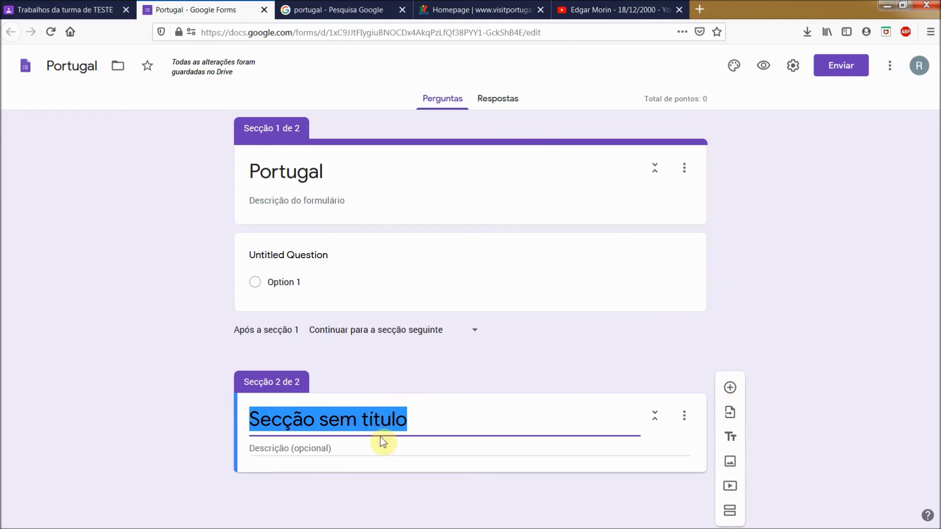
left_click(727, 388)
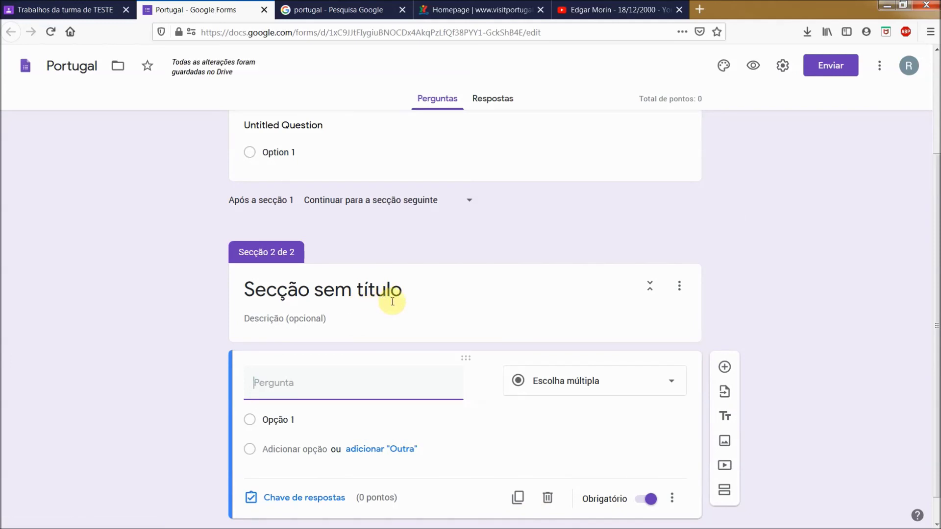
scroll(459, 260, "up", 3)
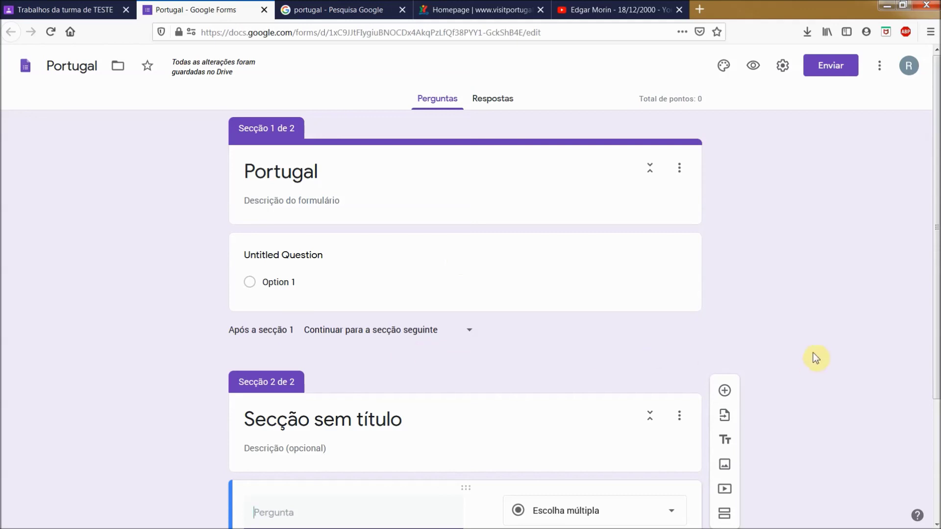
scroll(600, 313, "down", 2)
scroll(250, 265, "up", 2)
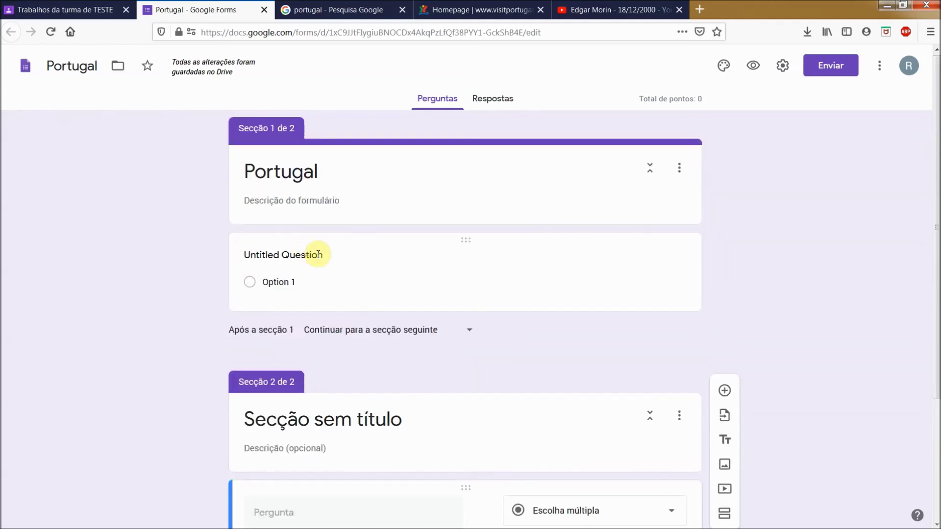
Replace the placeholder text of the first section's multiple-choice question with "Portugal"
left_click(444, 239)
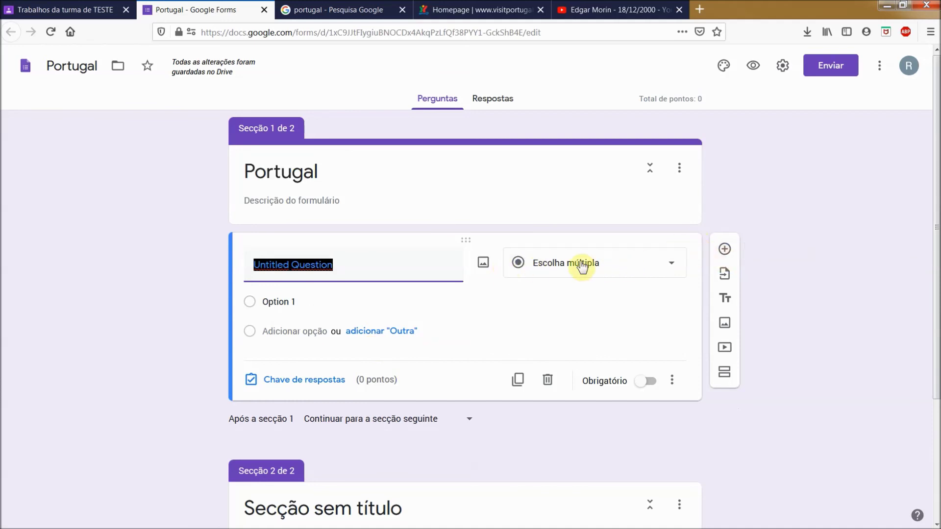
left_click(677, 266)
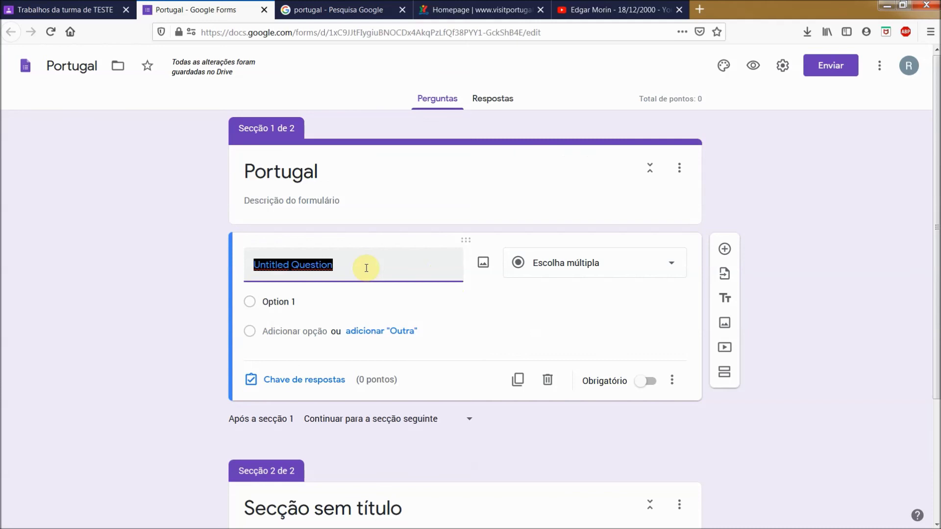
type("Protugal")
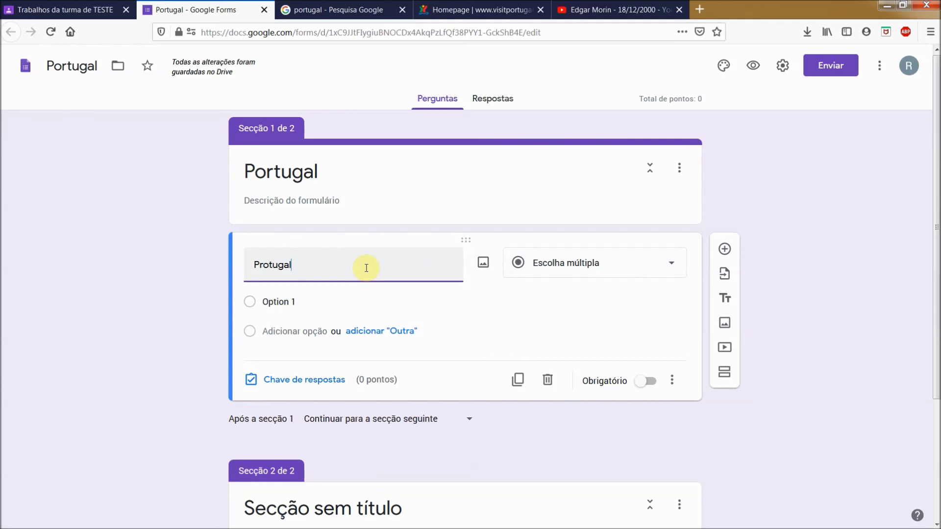
type("a")
key("BackSpace")
key("BackSpace")
key("BackSpace")
key("BackSpace")
key("BackSpace")
key("BackSpace")
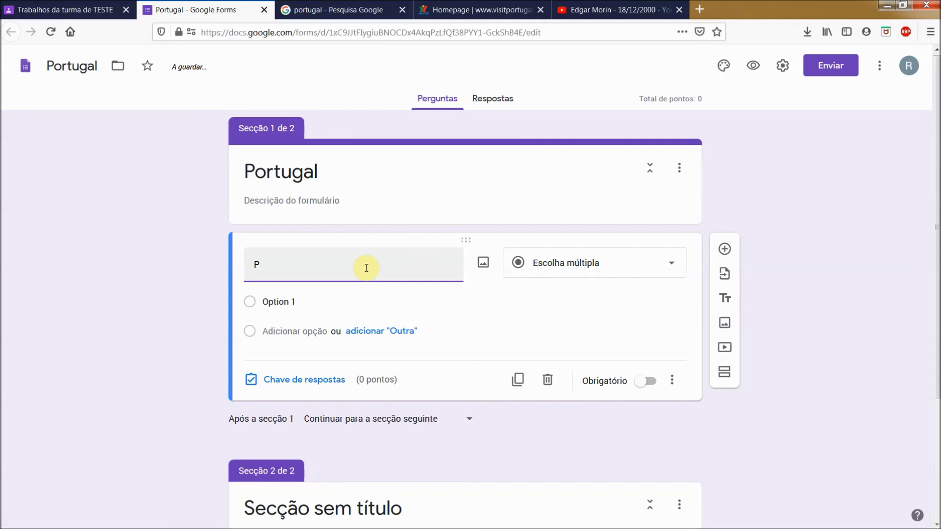
Give the first section's multiple-choice question four answer options: A, B, C and D
left_click(263, 301)
type("A")
left_click(293, 331)
type("A")
double_click(263, 332)
type("B")
left_click(273, 360)
type("C")
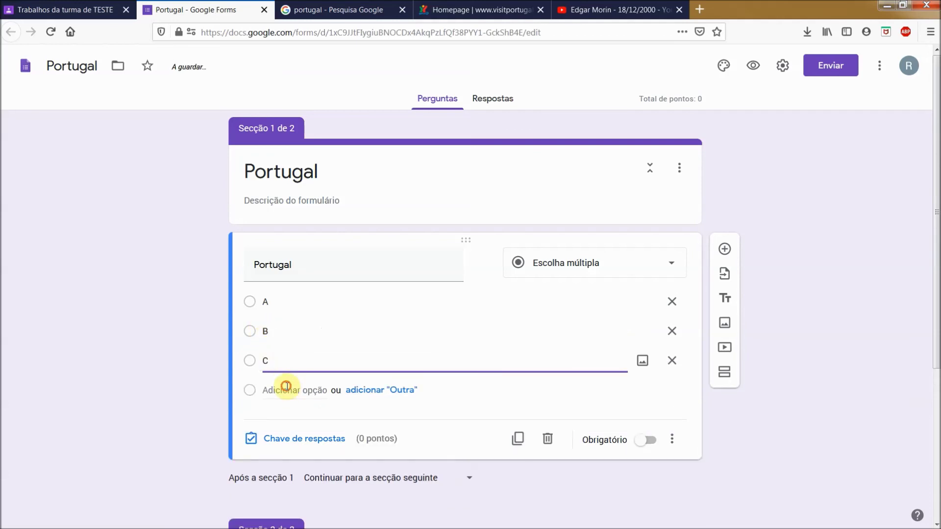
left_click(287, 389)
type("D")
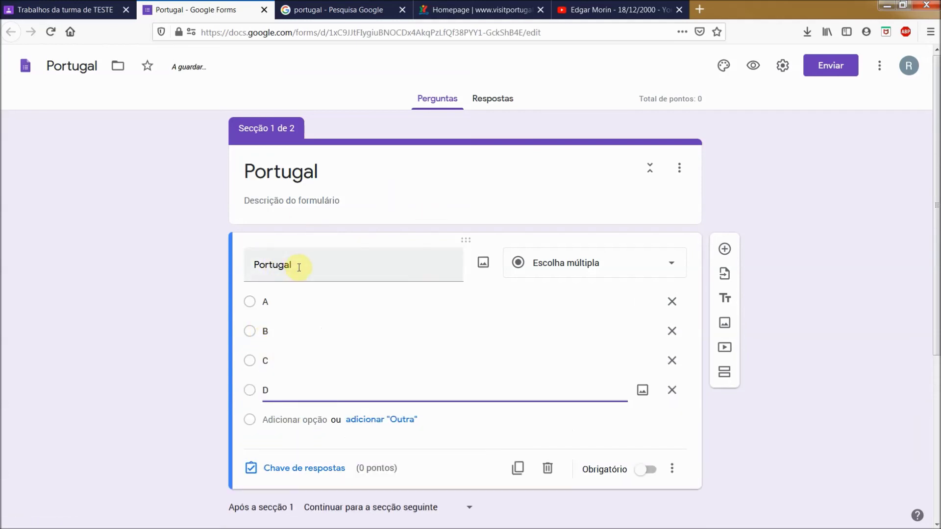
Add a question mark to the question's text so it reads "Portugal?" and make the question required
double_click(302, 265)
left_click(303, 265)
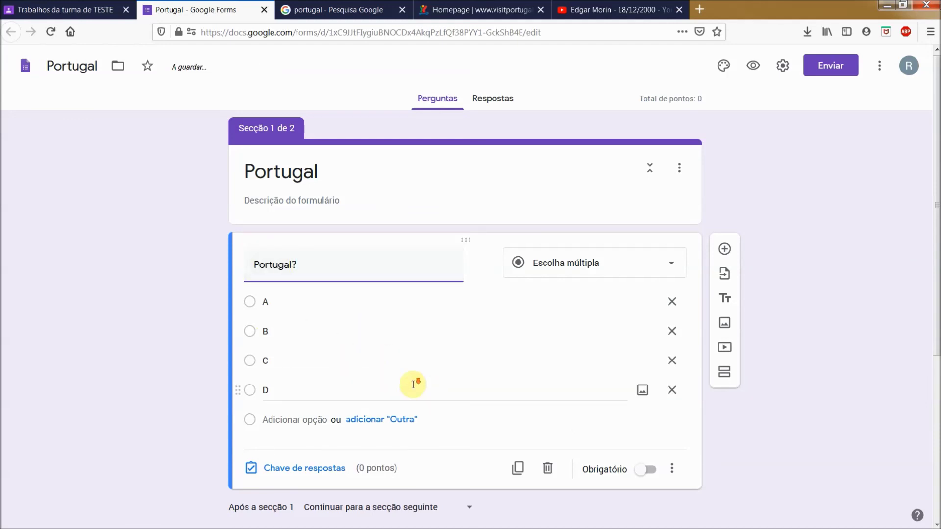
scroll(414, 384, "down", 2)
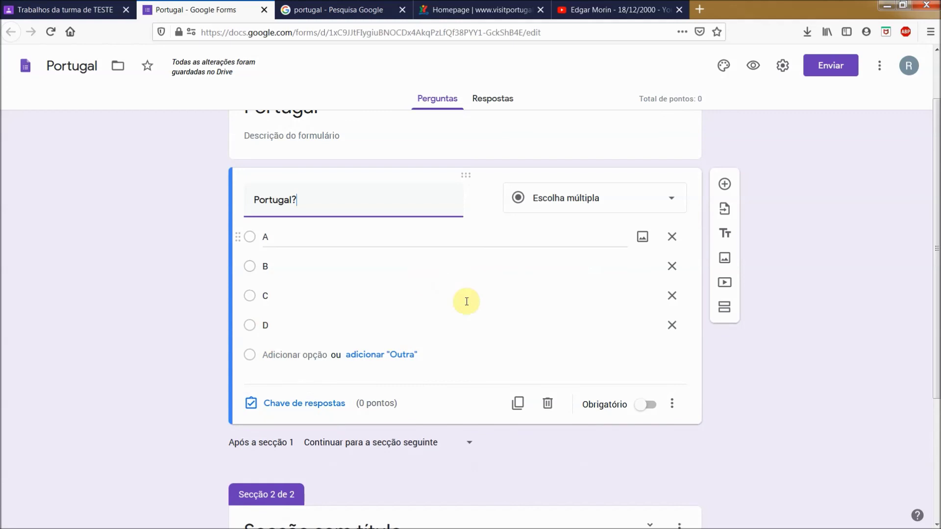
scroll(553, 351, "up", 2)
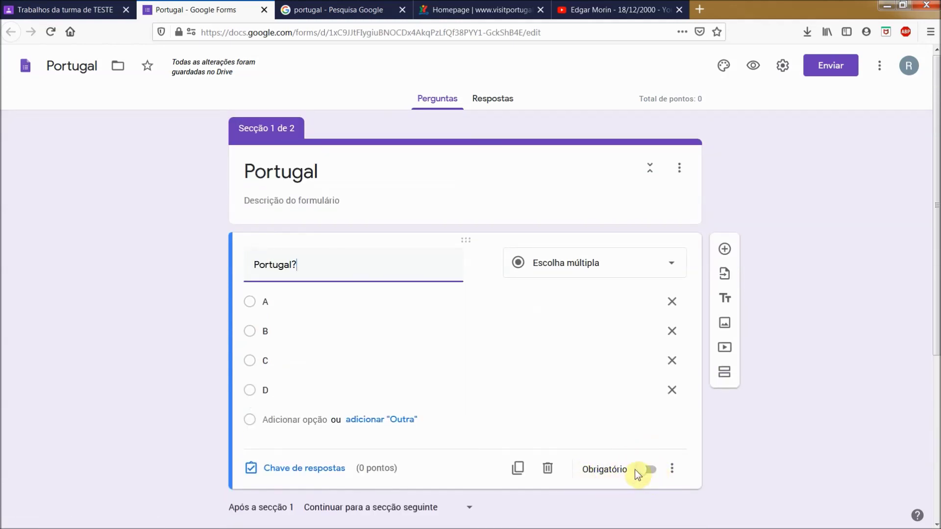
left_click(646, 470)
left_click(646, 471)
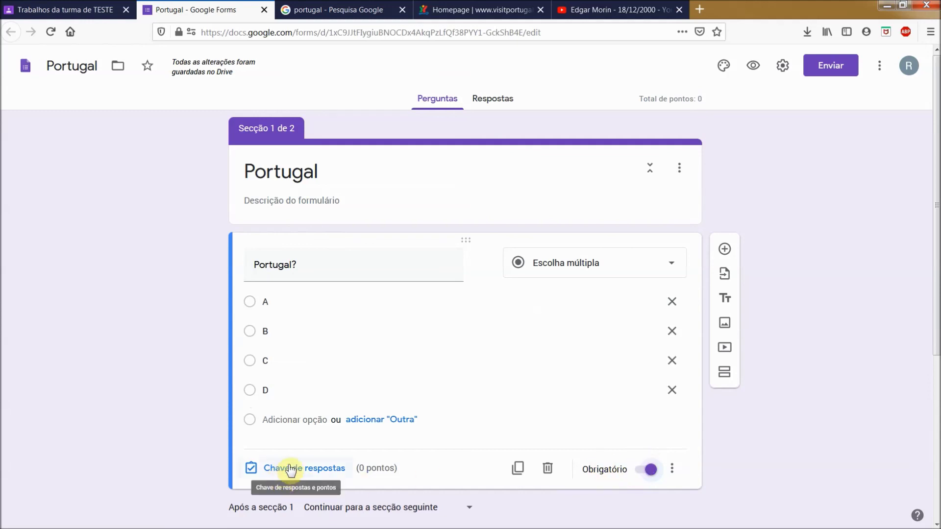
Set option B as the correct answer in the question's answer key and make it worth 10 points
left_click(304, 470)
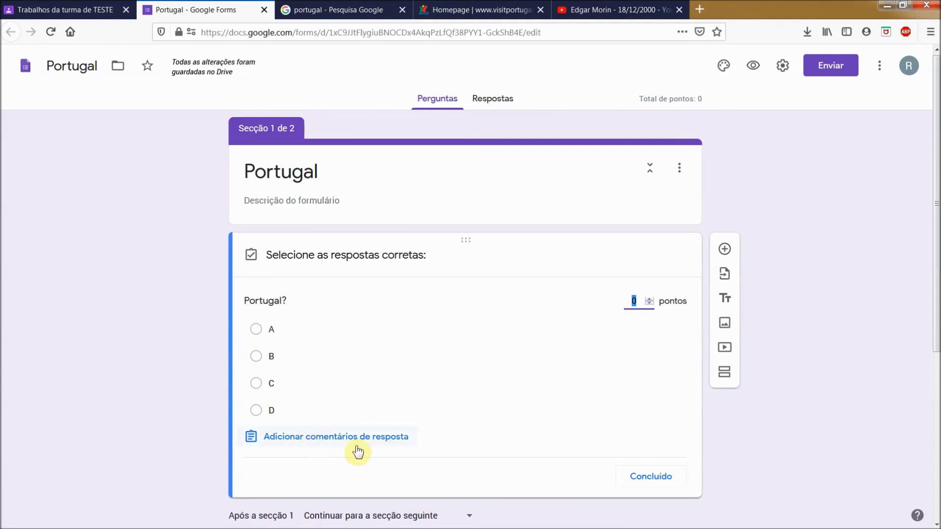
left_click(255, 358)
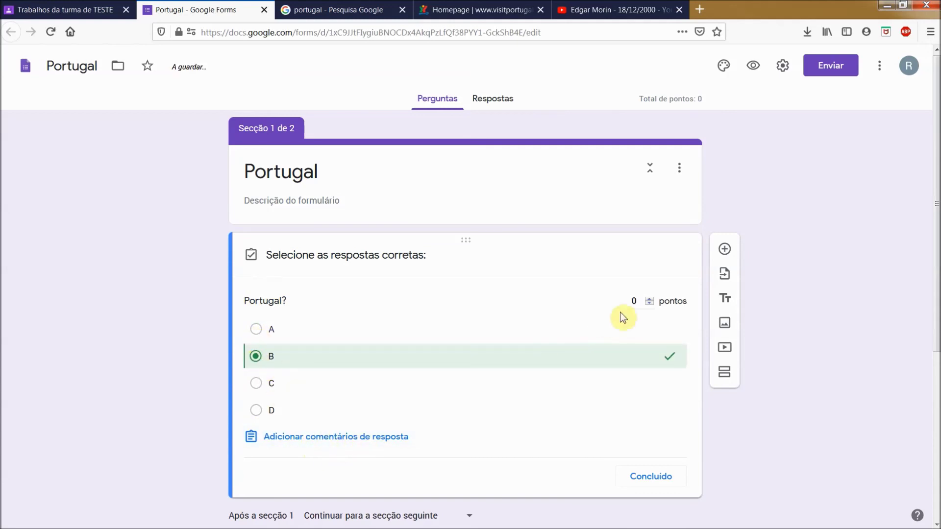
left_click(649, 299)
left_click(650, 299)
left_click(650, 299)
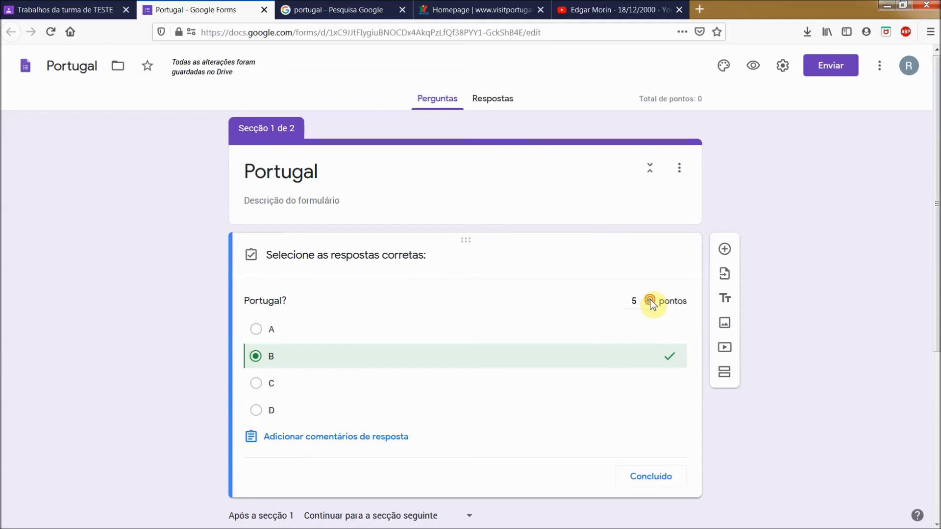
left_click(650, 299)
left_click(650, 299)
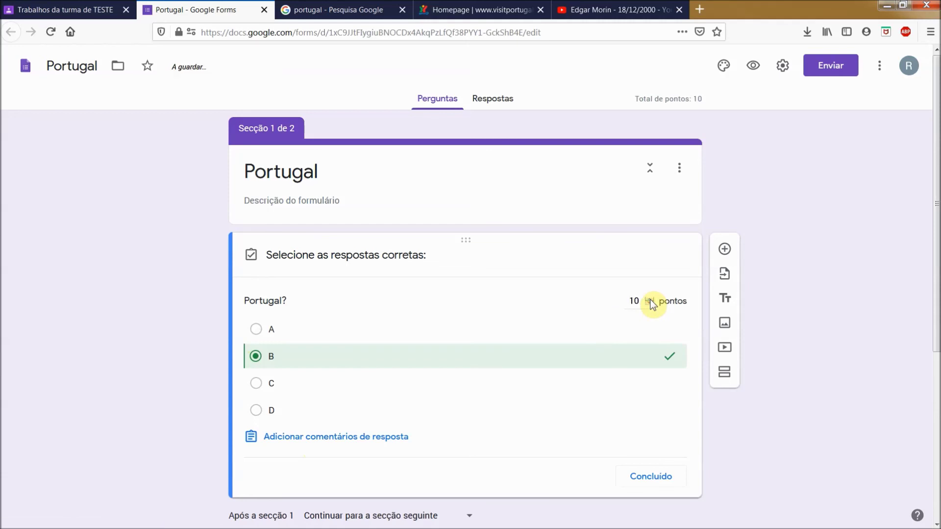
Add answer feedback to the "Portugal?" question: ".r" for incorrect responses and "...." for correct ones, and save it
scroll(342, 441, "down", 2)
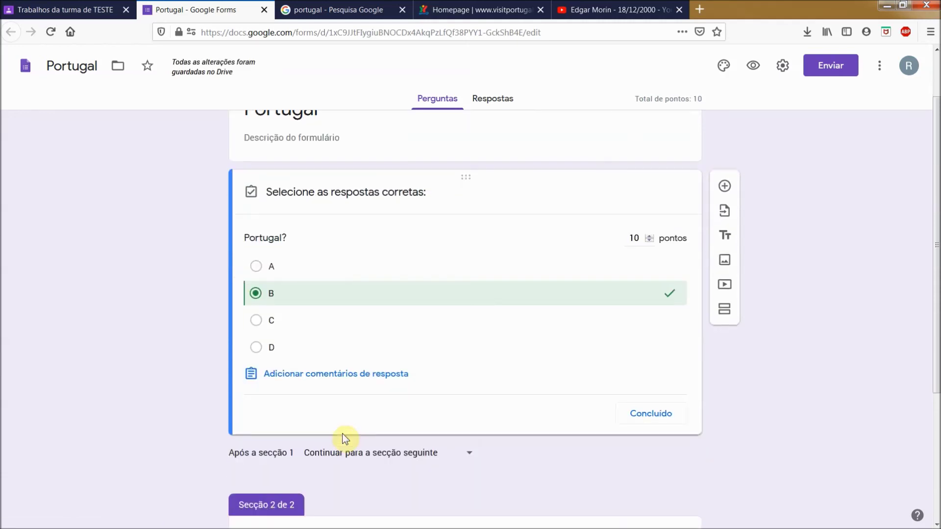
left_click(326, 374)
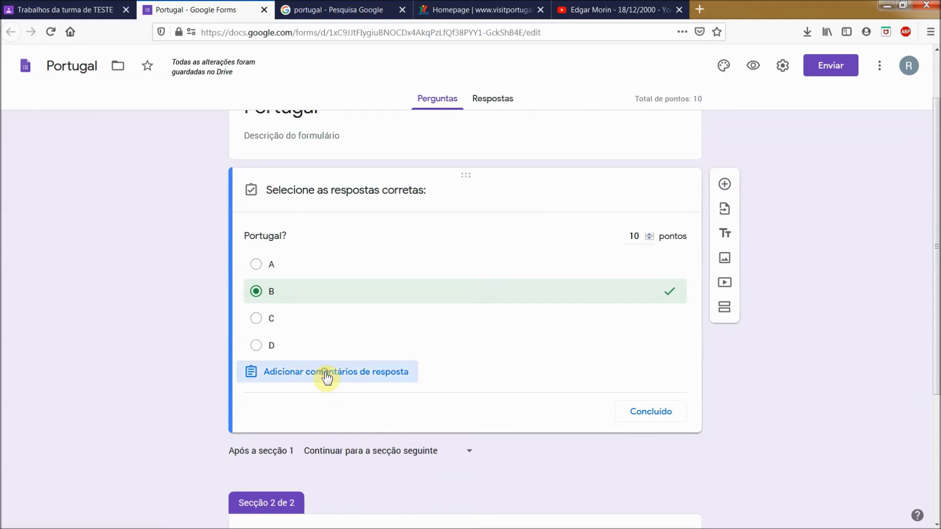
left_click(337, 169)
type("...")
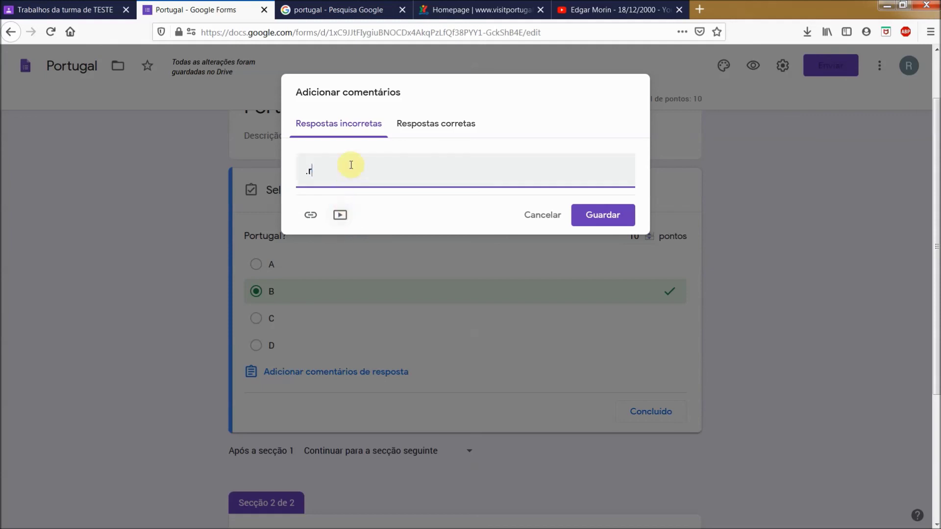
left_click(427, 130)
left_click(404, 168)
type("....")
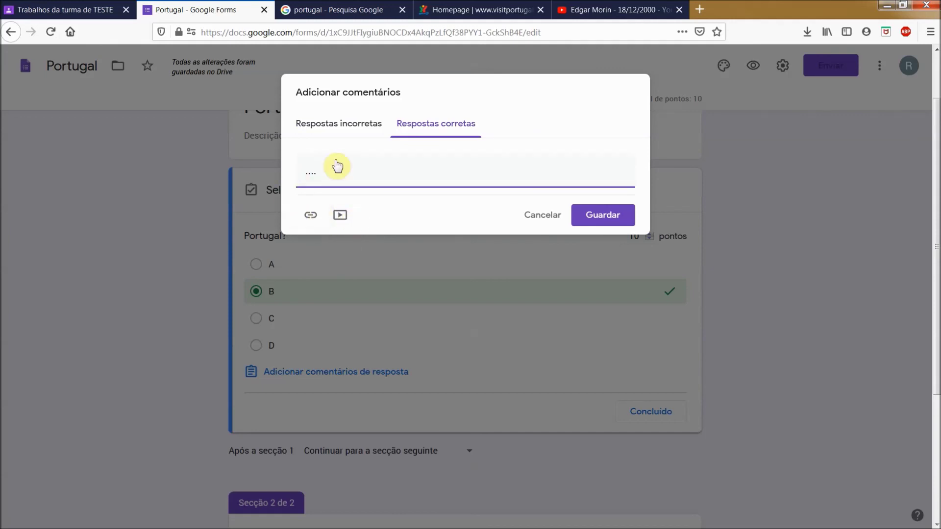
left_click(602, 221)
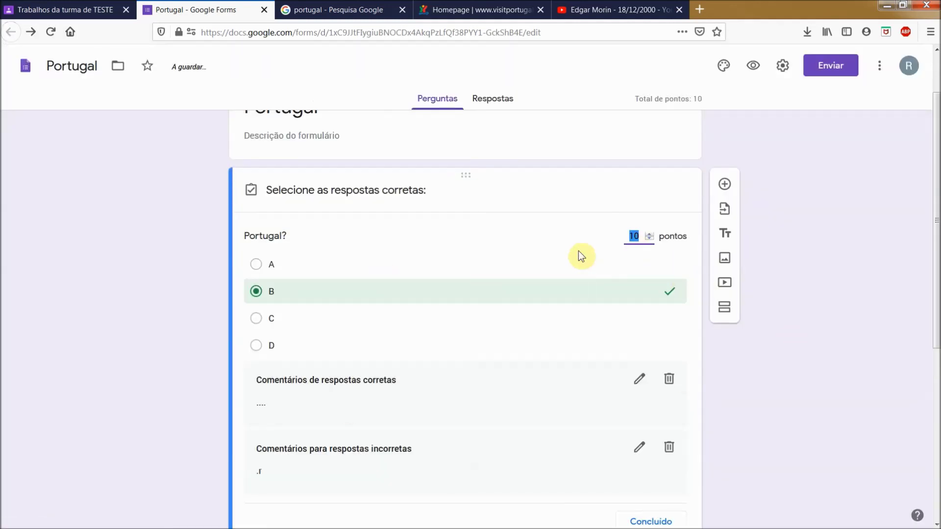
Title the second section "Questão 2" and enter "qraaer" as the text of its multiple-choice question
scroll(409, 248, "down", 6)
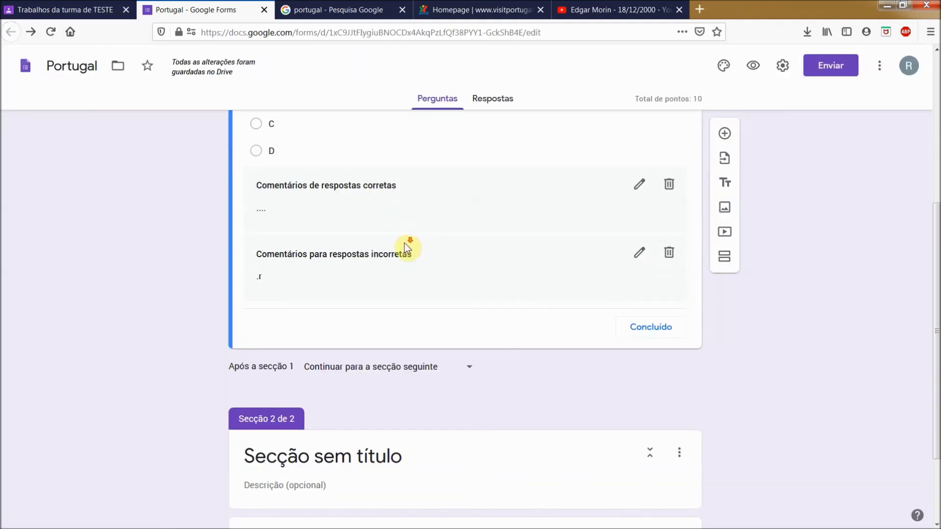
left_click(349, 342)
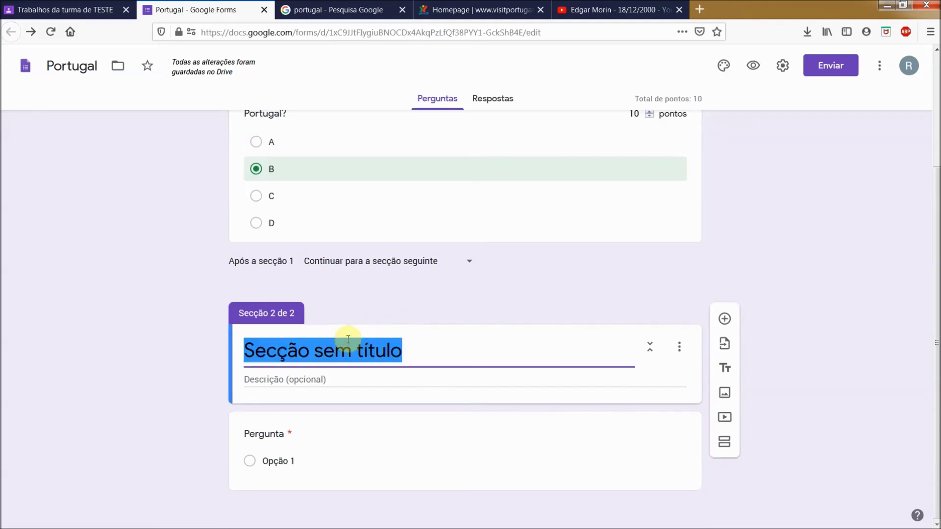
type("Questão 2")
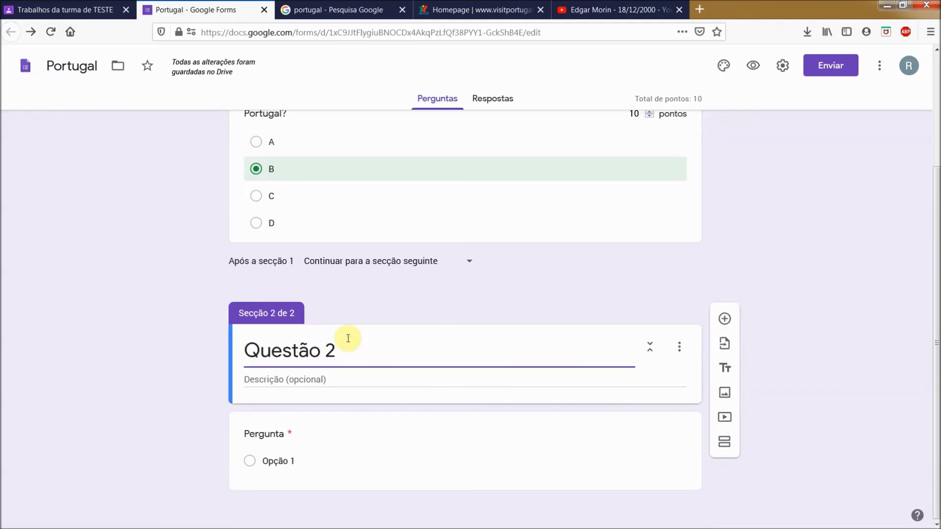
left_click(262, 436)
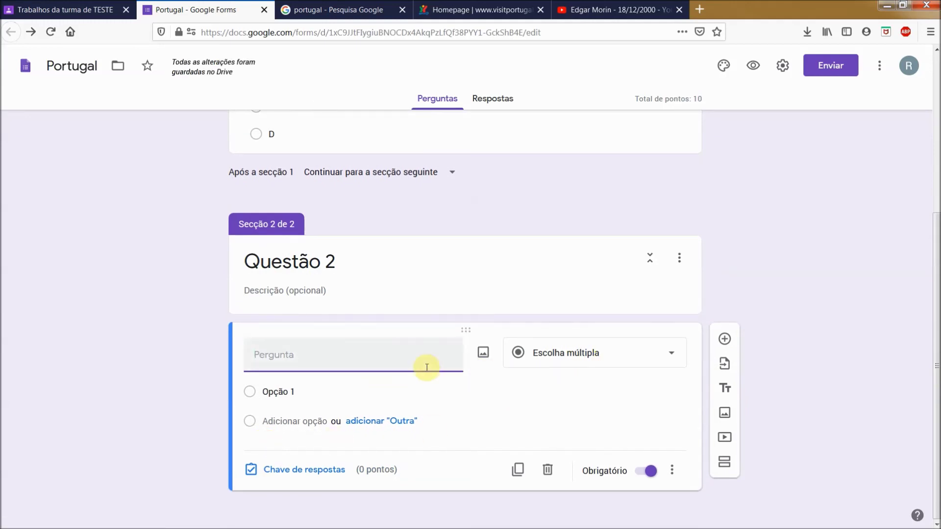
type("graaer")
Give the second section's question three answer options: "1", the default "Opção 2" and "3"
left_click(304, 392)
type("a")
left_click(299, 417)
type("a")
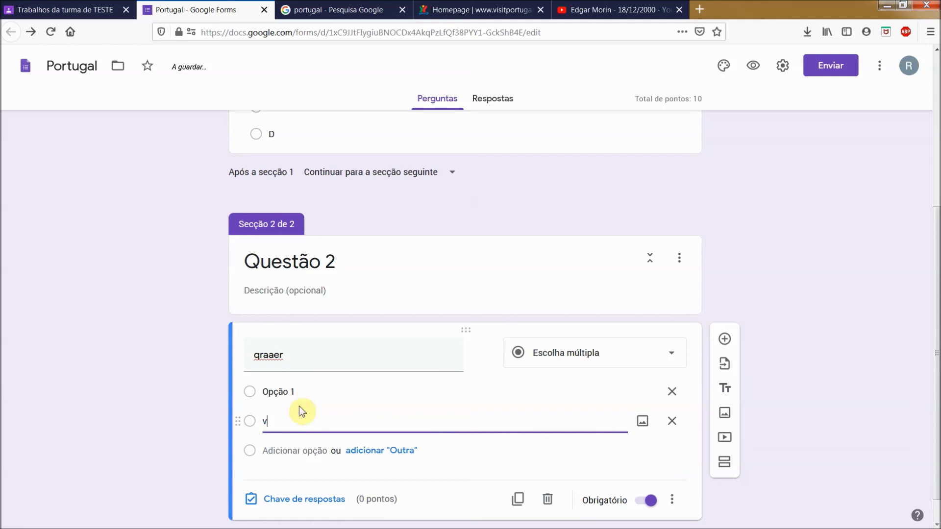
key("BackSpace")
left_click(302, 392)
type("1")
left_click(287, 422)
left_click(269, 450)
type("3")
scroll(269, 450, "down", 2)
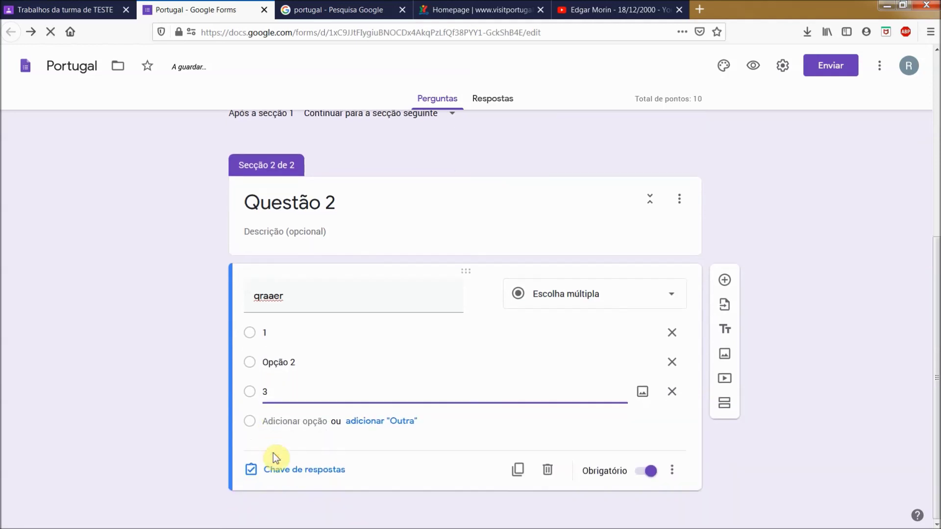
Set "Opção 2" as the correct answer in the second question's answer key and make it worth 10 points, without adding feedback
left_click(315, 471)
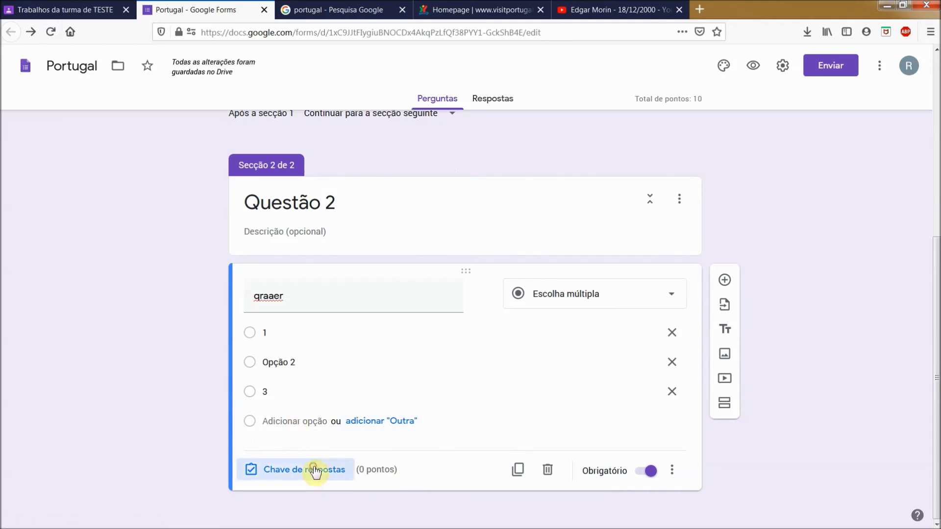
left_click(315, 470)
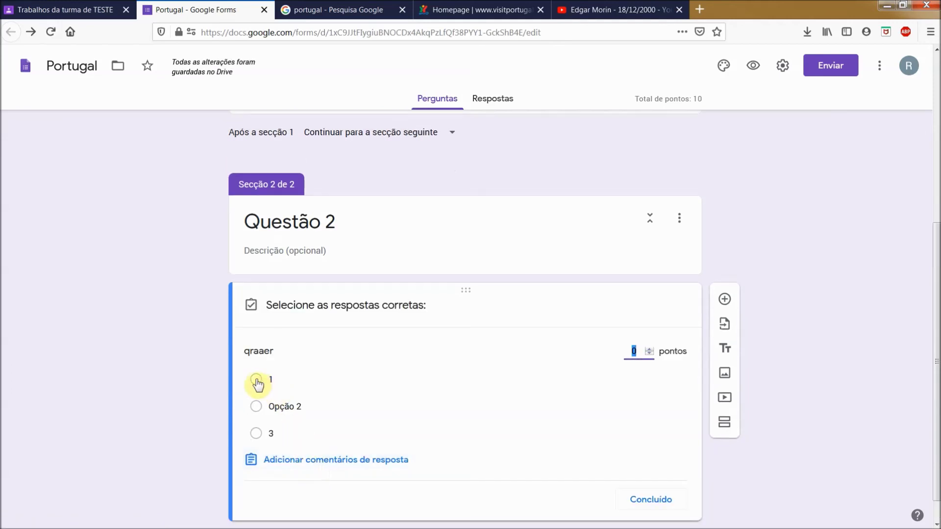
left_click(256, 406)
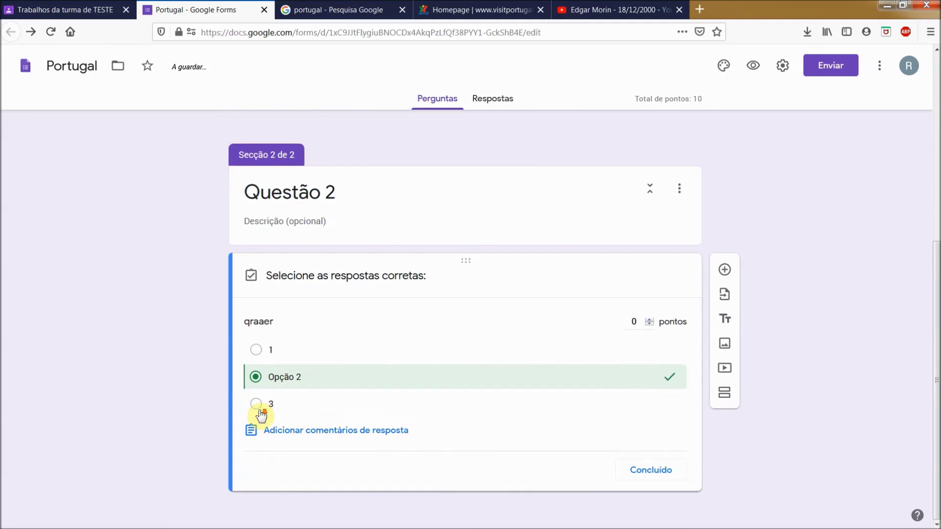
left_click(345, 436)
left_click(539, 221)
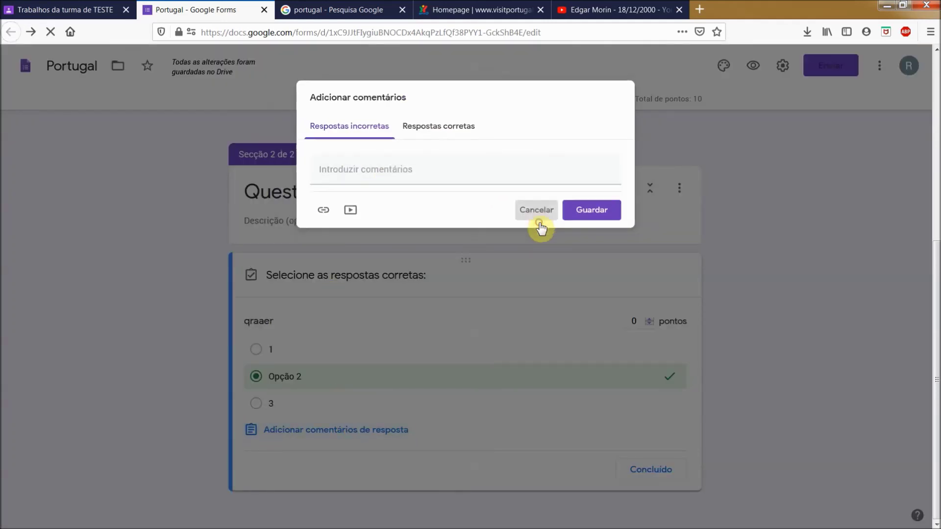
triple_click(650, 319)
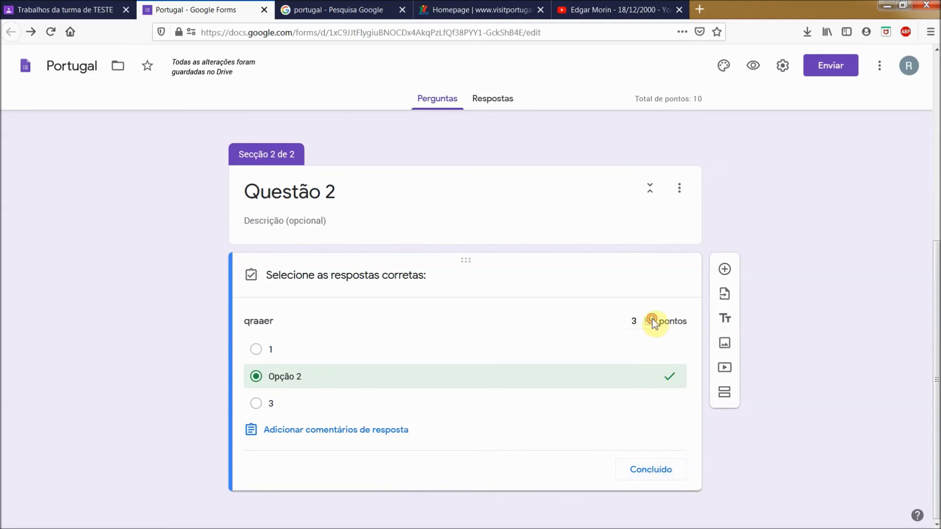
left_click(652, 470)
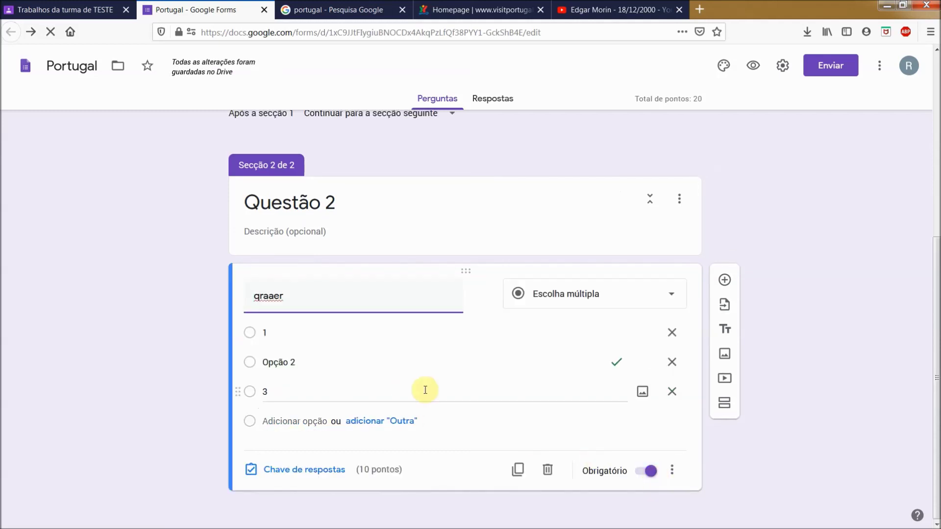
Examine the quiz's overall point total after grading both questions
scroll(427, 391, "up", 3)
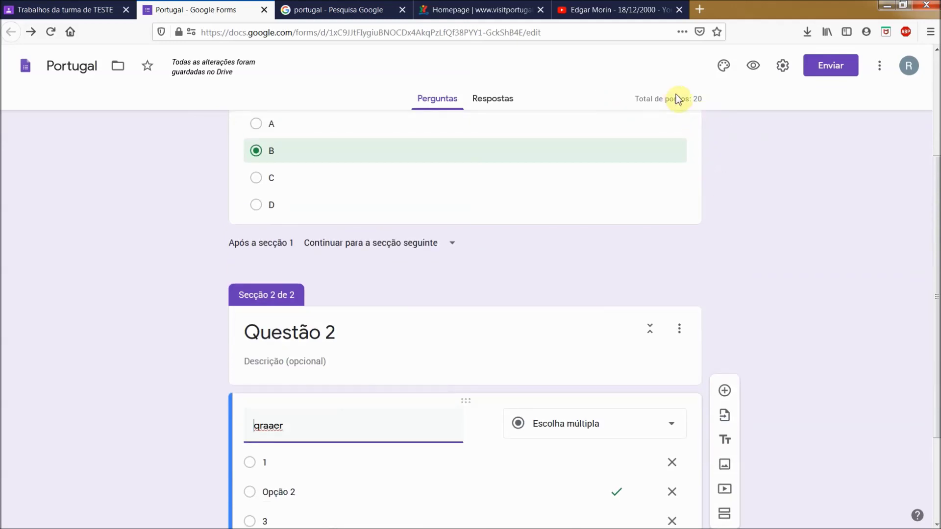
triple_click(709, 100)
left_click(708, 98)
triple_click(704, 97)
left_click(704, 97)
double_click(698, 98)
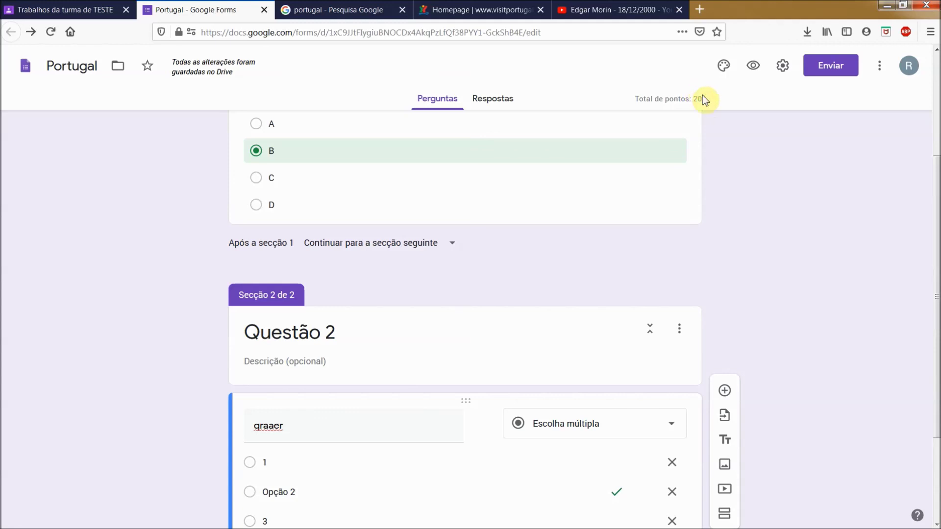
left_click_drag(686, 99, 633, 99)
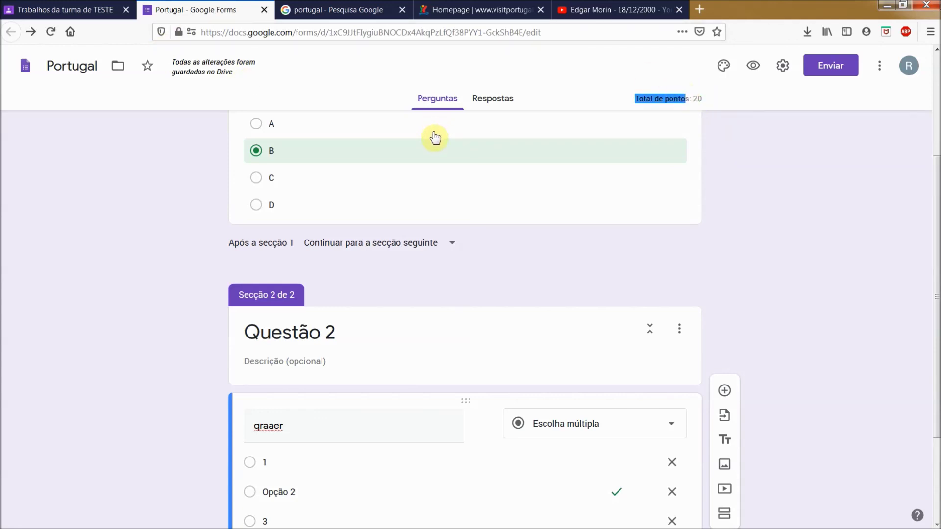
left_click(635, 99)
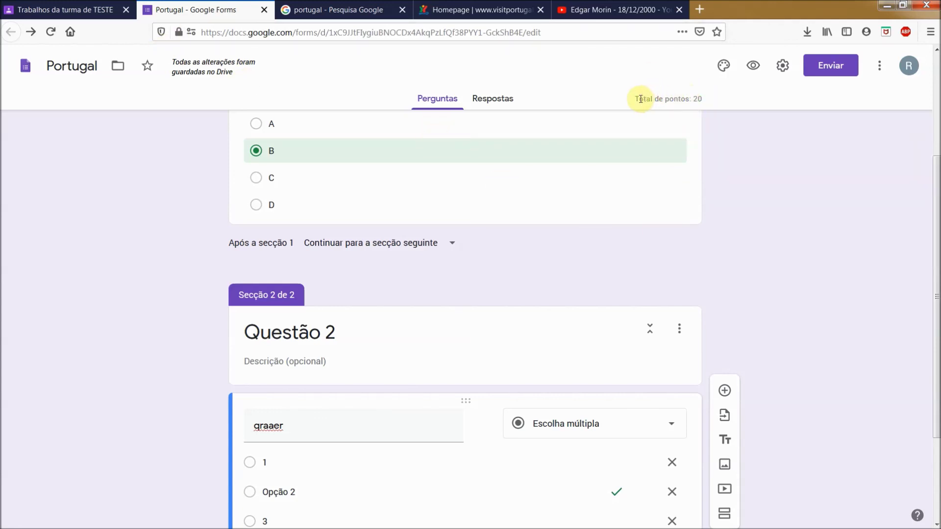
left_click(703, 98, "shift")
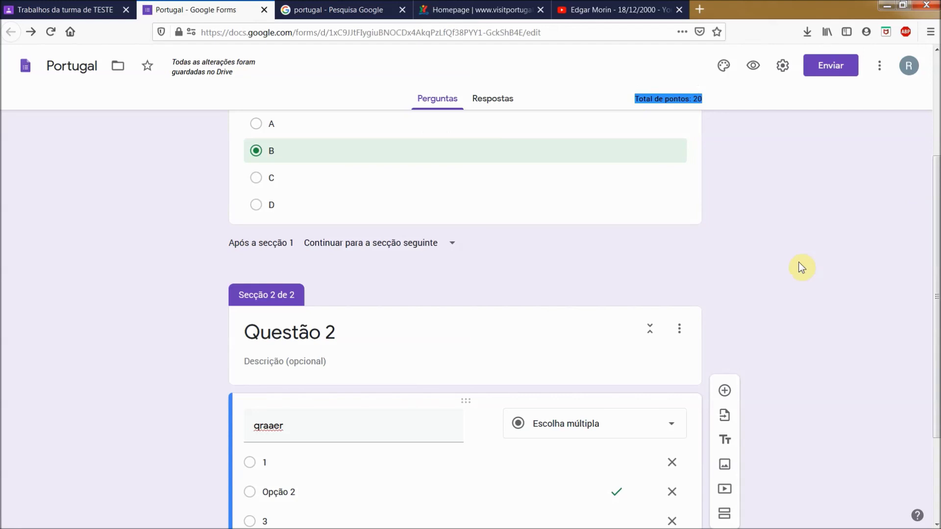
left_click(786, 293)
Review both quiz sections and take a brief look at the form's responses view
scroll(771, 323, "down", 3)
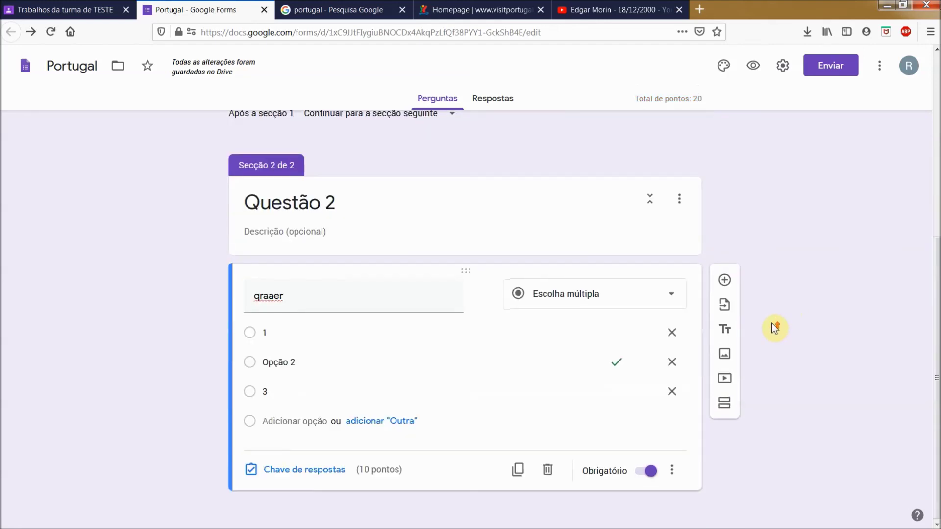
scroll(772, 325, "up", 4)
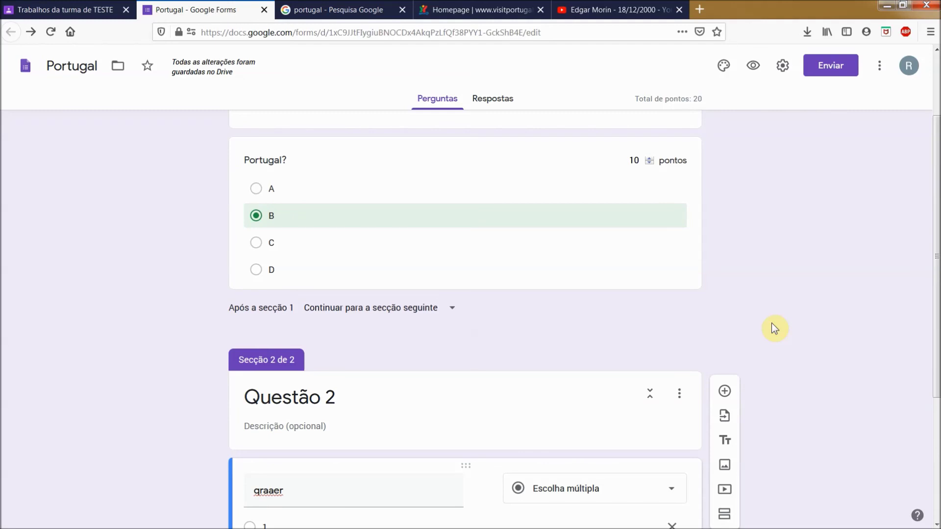
scroll(763, 388, "up", 2)
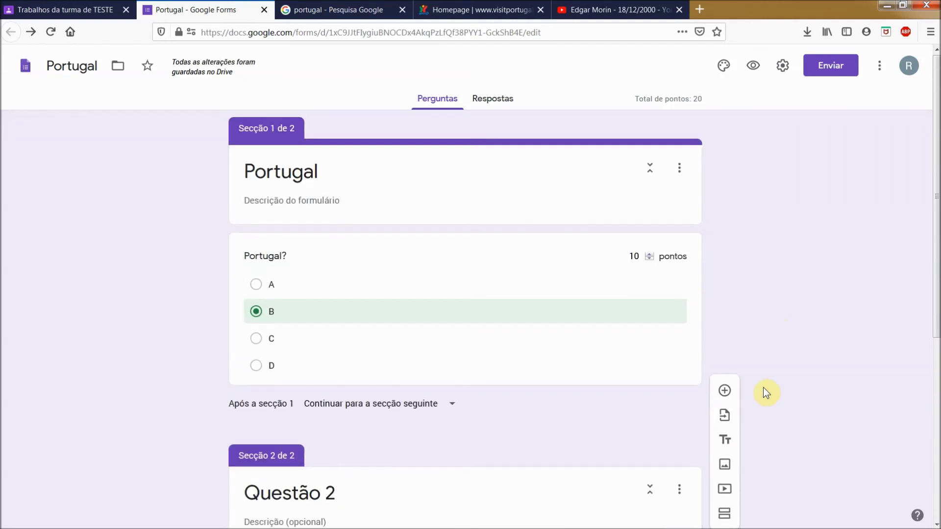
left_click(488, 104)
left_click(430, 101)
scroll(490, 323, "down", 5)
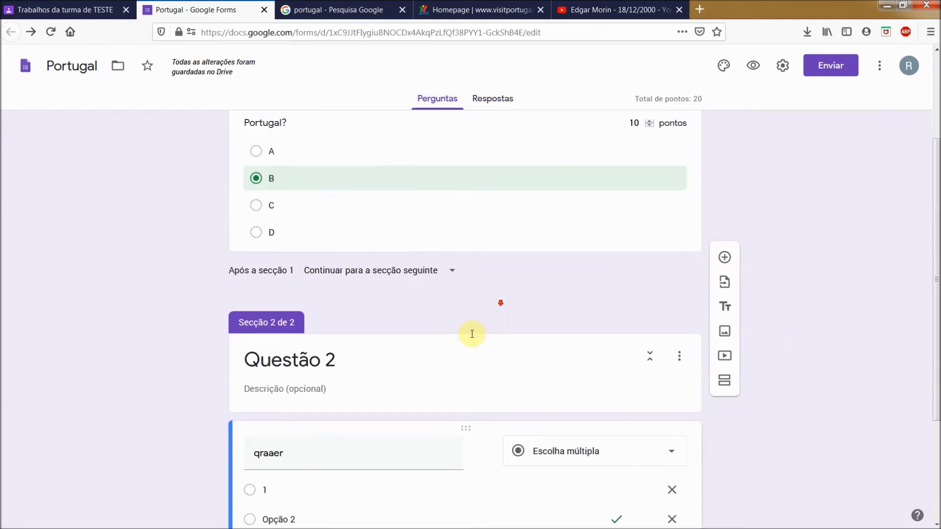
scroll(473, 343, "up", 5)
scroll(469, 329, "down", 5)
scroll(468, 328, "up", 5)
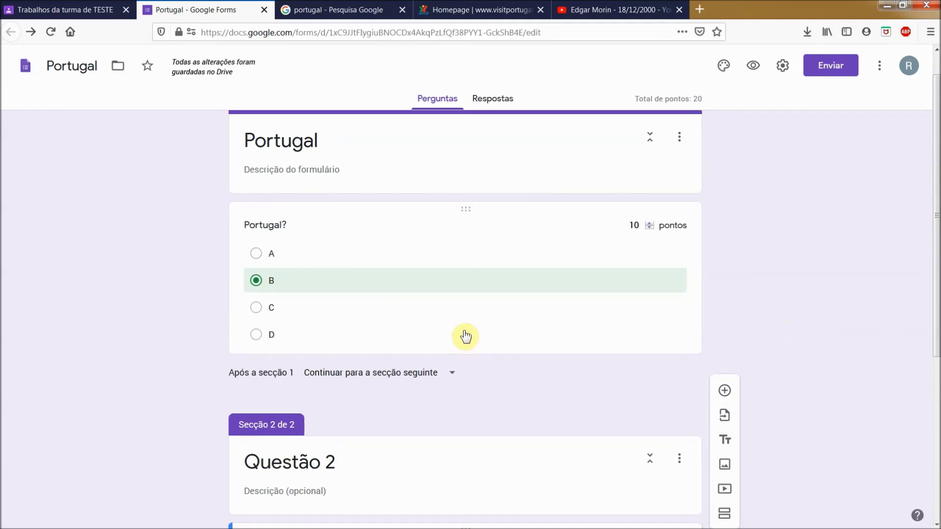
Change the form's theme colour to green and use the second, slightly darker green shade as the background
left_click(721, 68)
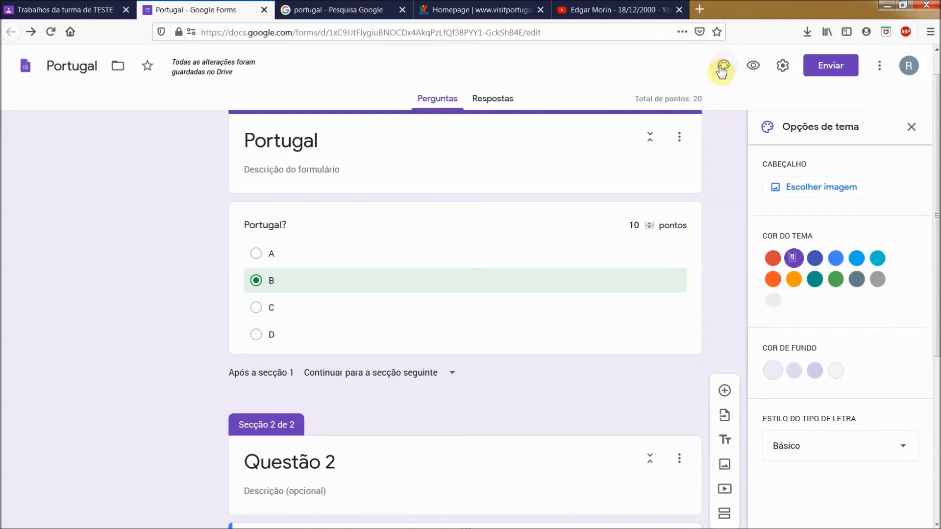
left_click(834, 284)
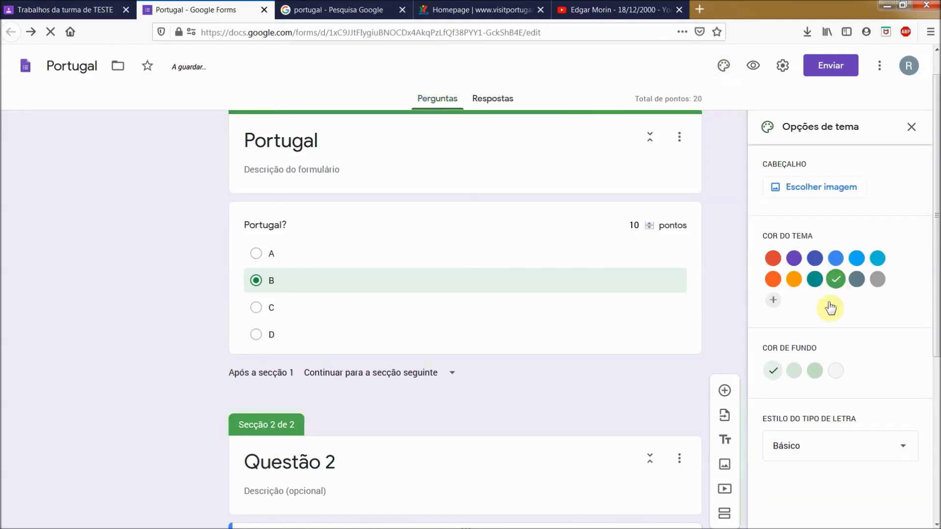
left_click(794, 373)
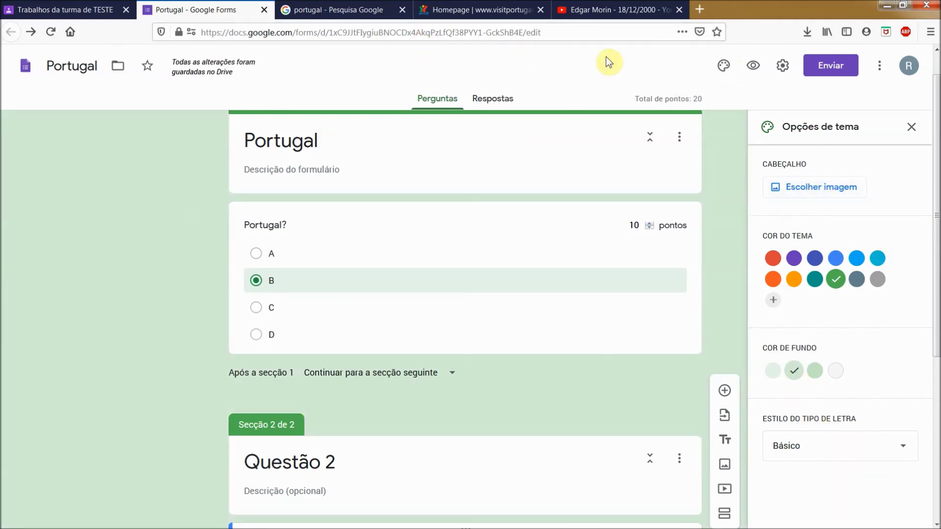
In the form's general settings, enable collecting e-mail addresses and limit respondents to one response
left_click(783, 68)
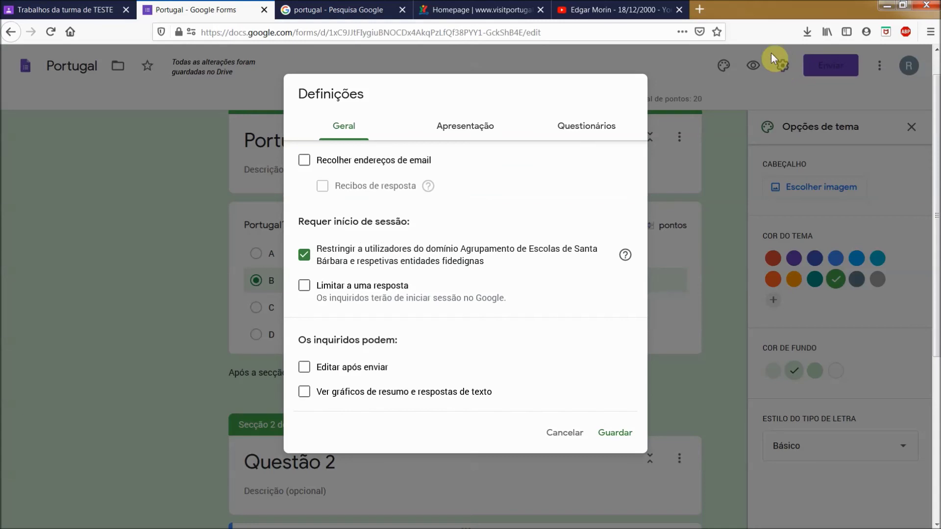
left_click(305, 165)
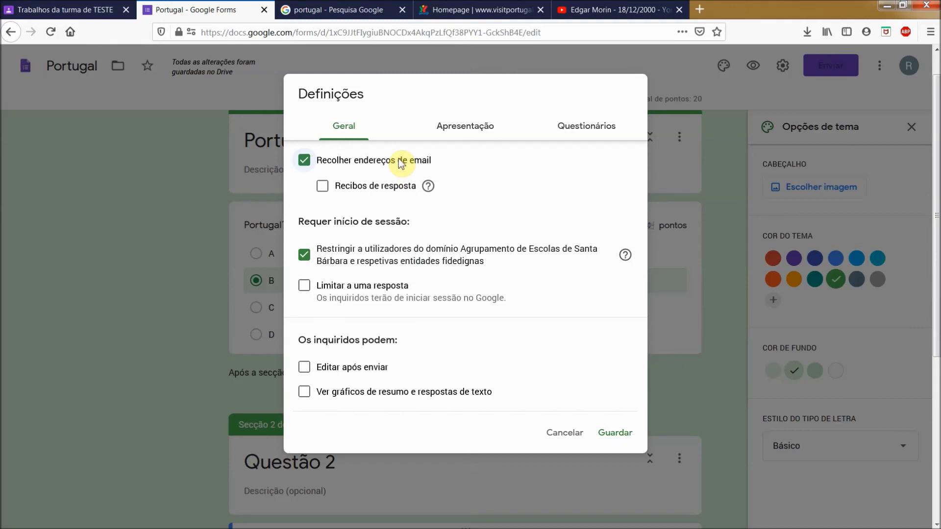
left_click(304, 288)
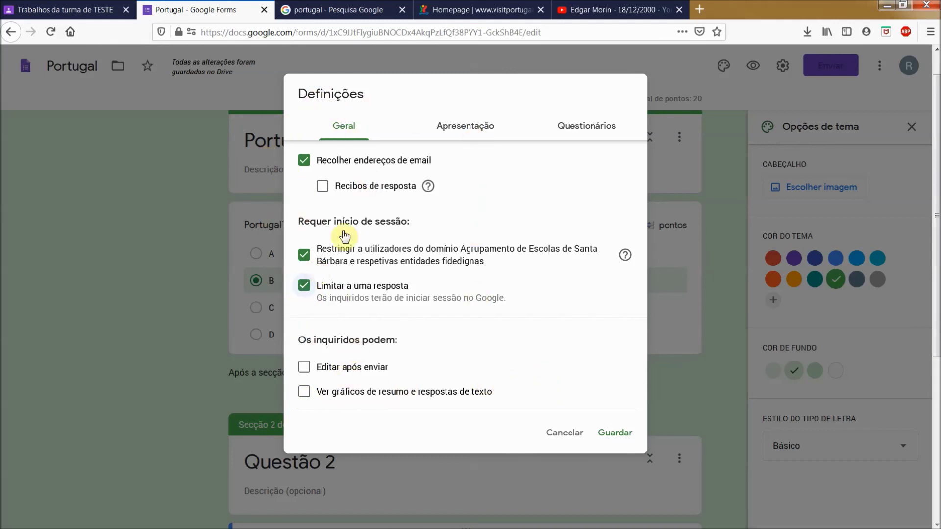
In the form's presentation settings, enable the progress bar and set the confirmation message to "Bom trabalho"
left_click(467, 130)
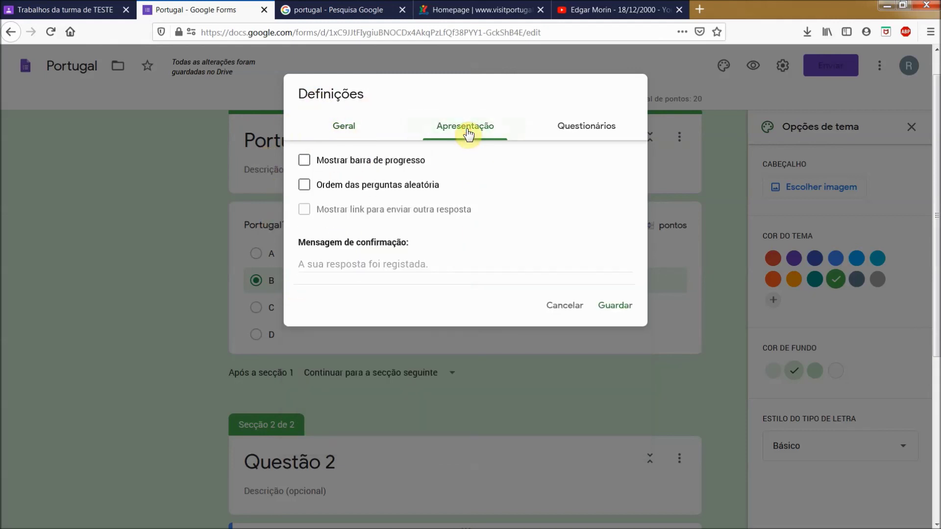
left_click(306, 162)
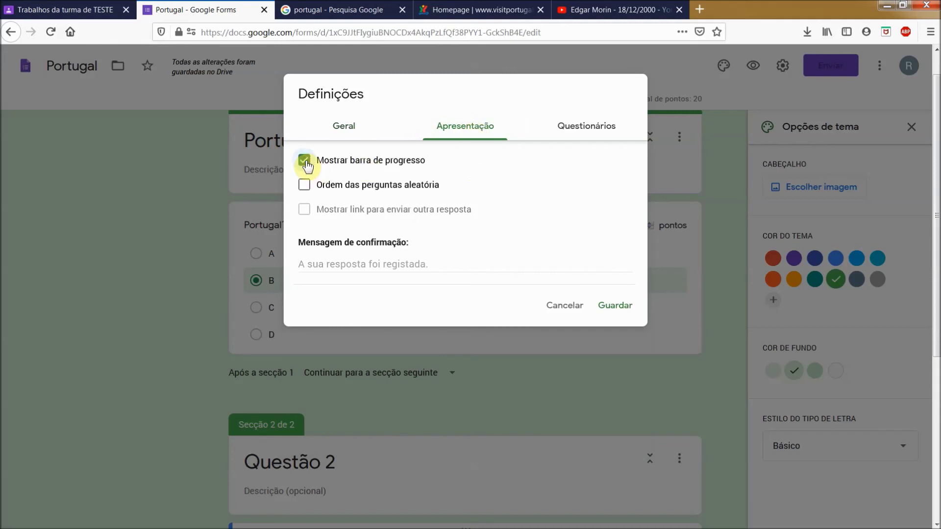
left_click(304, 160)
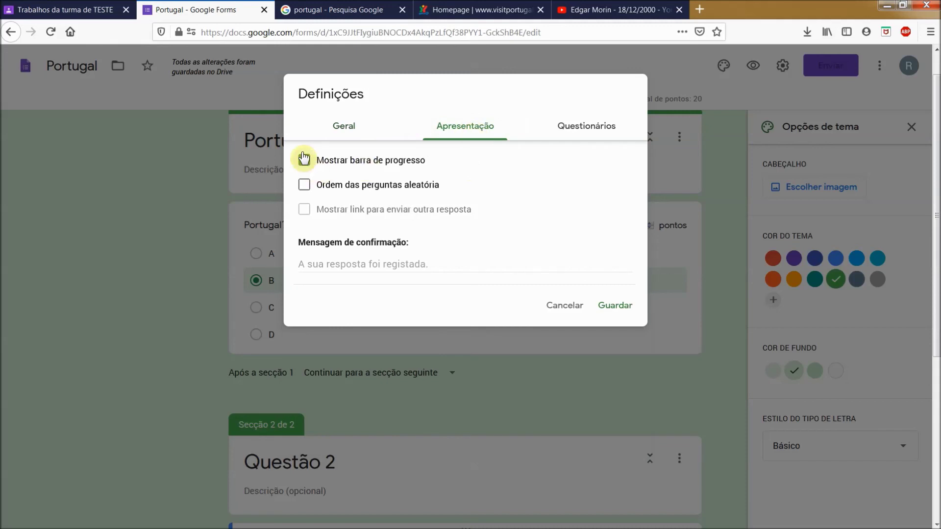
left_click(304, 159)
left_click(366, 264)
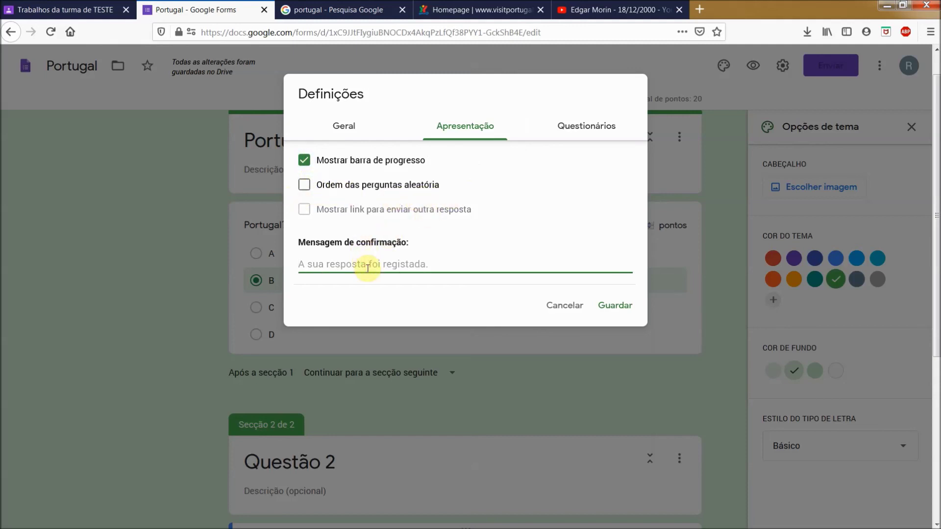
type("B")
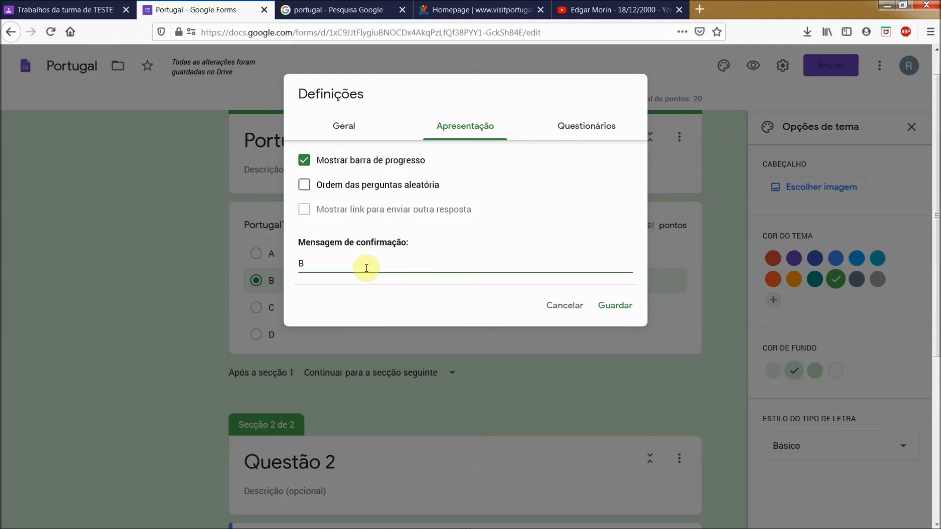
type("om trabalho")
Review the quiz options, try manual-review grade release, set grades to publish immediately after each submission, and save the settings
left_click(578, 129)
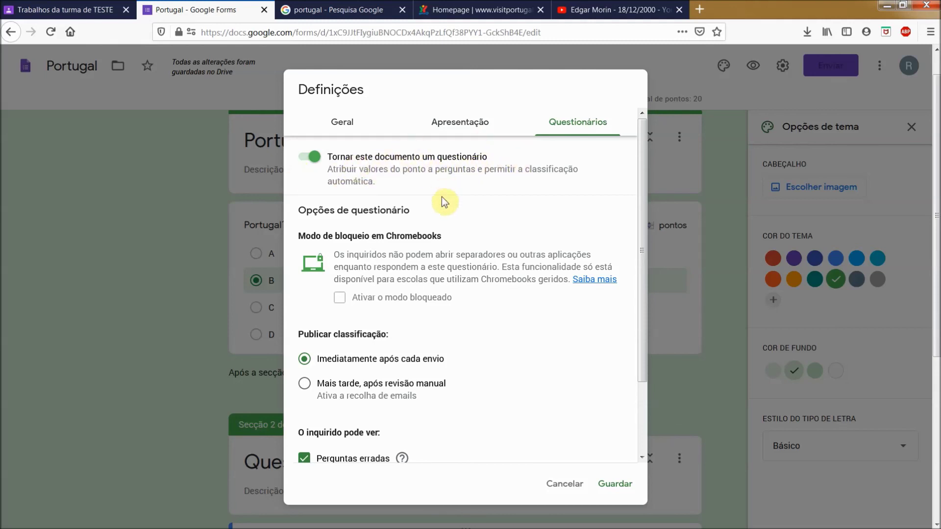
scroll(445, 201, "down", 2)
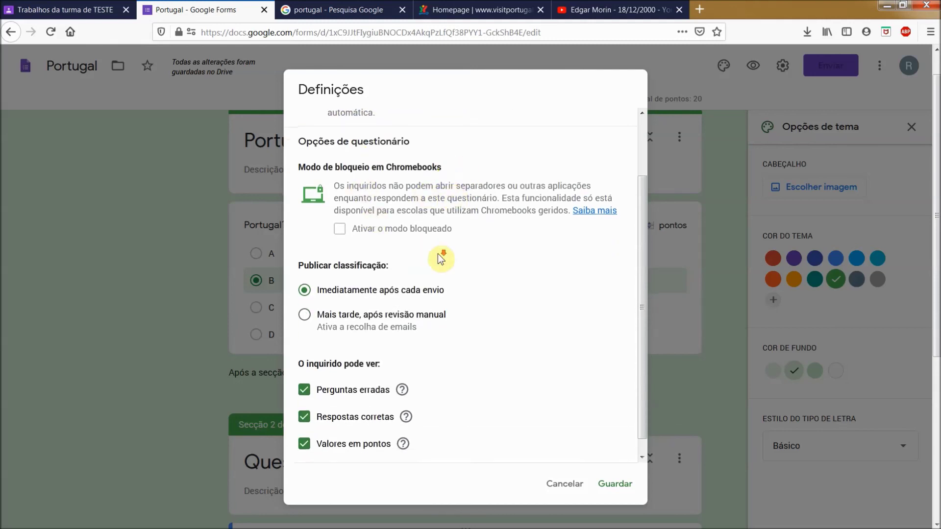
left_click_drag(297, 249, 398, 250)
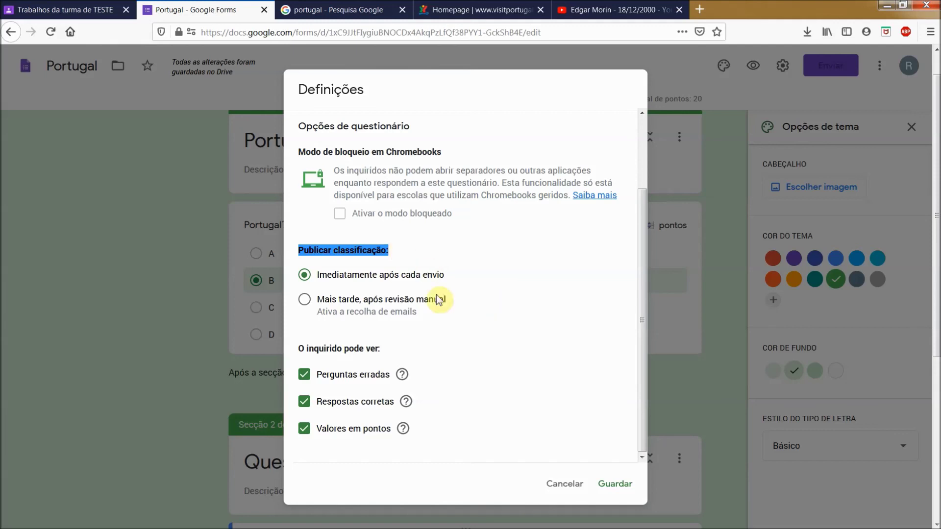
left_click(319, 276)
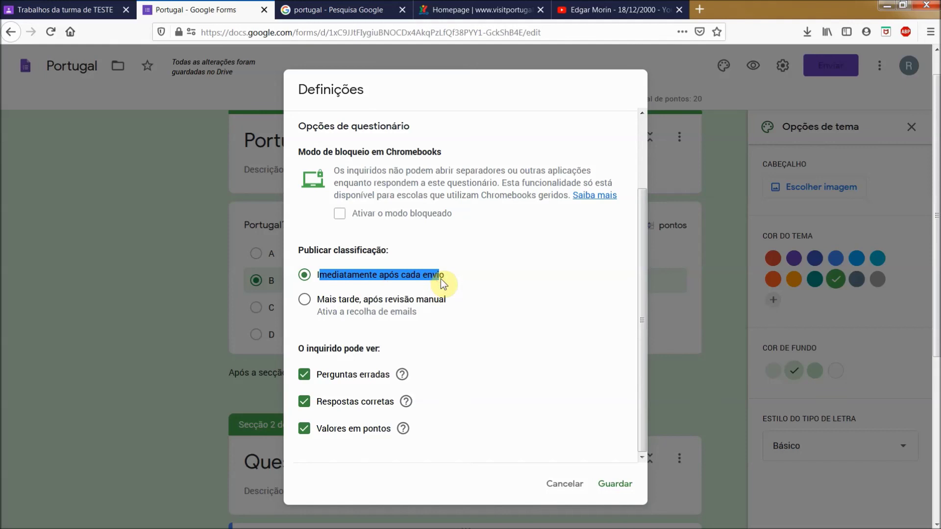
left_click(306, 301)
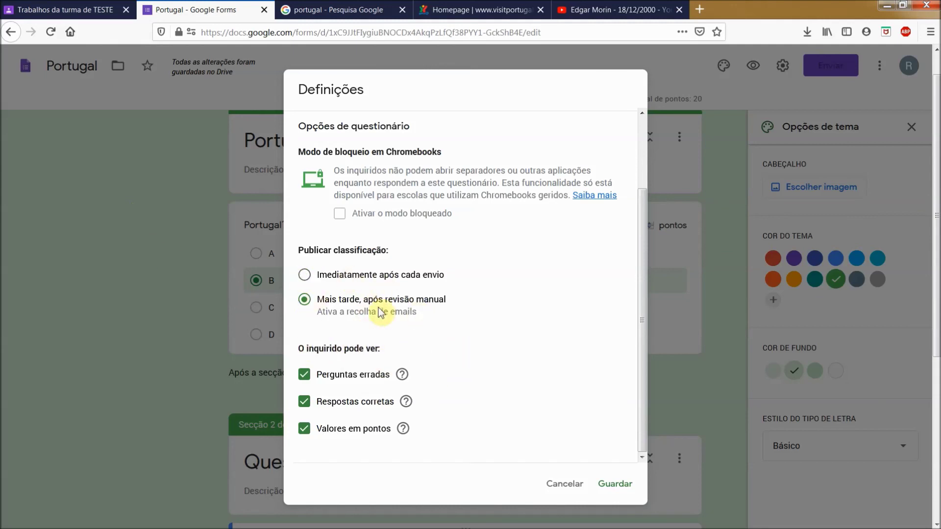
left_click(306, 279)
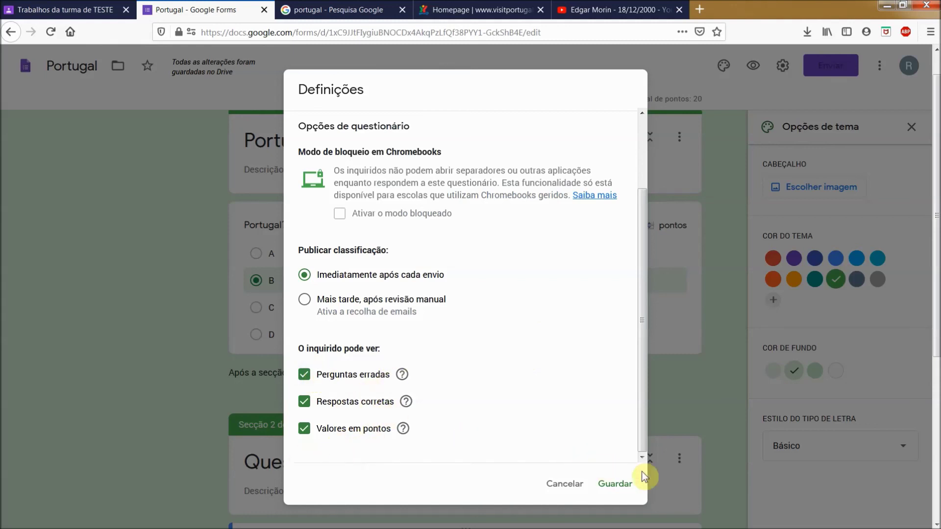
left_click(626, 486)
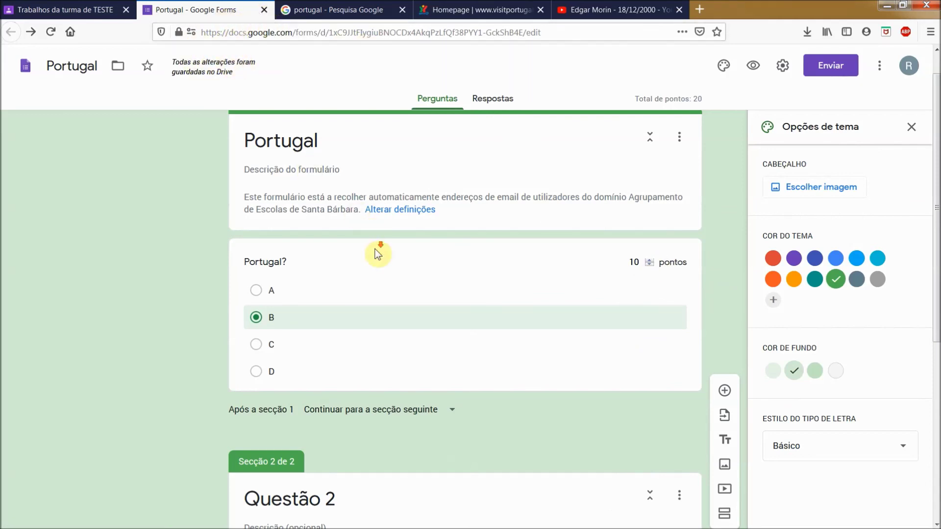
Review the form's two sections and check its responses view
scroll(367, 305, "down", 4)
scroll(368, 305, "down", 2)
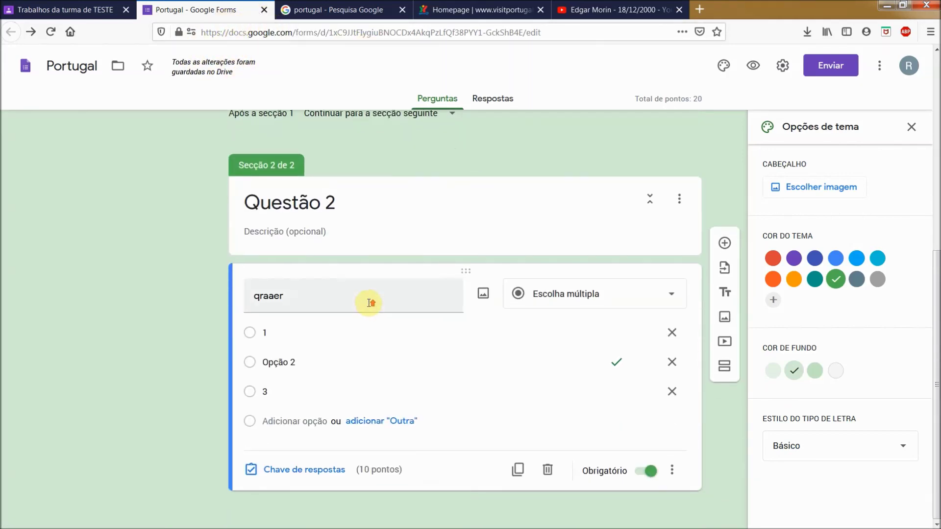
scroll(372, 304, "up", 7)
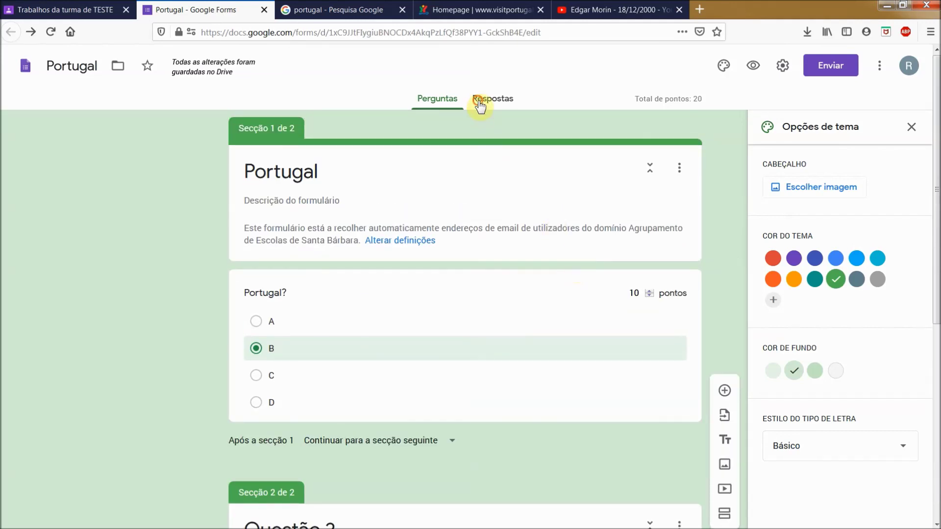
left_click(480, 104)
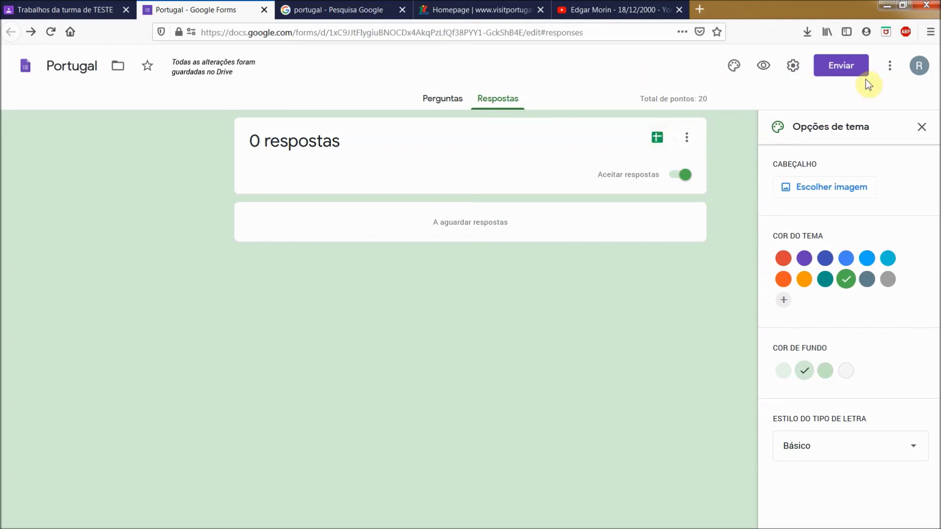
Close the quiz form and assign the Portugal quiz assignment to the TESTE class
left_click(264, 10)
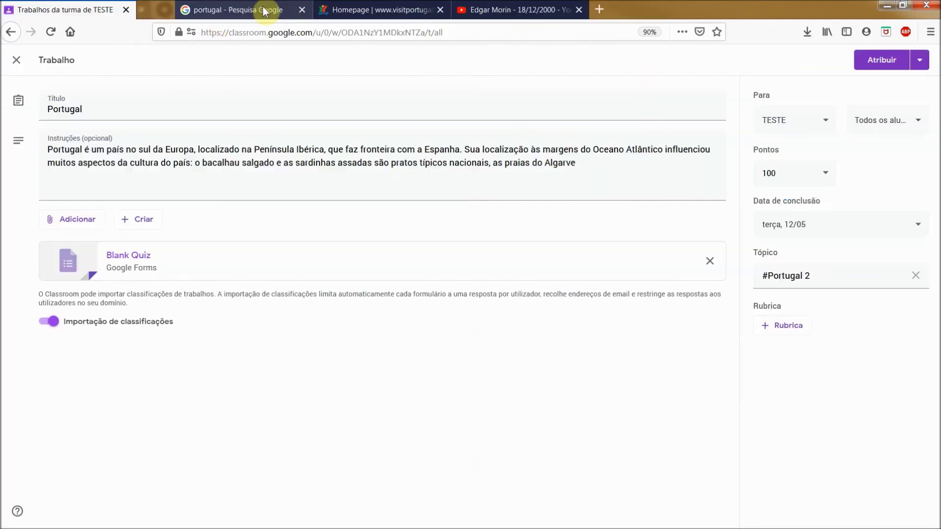
left_click(922, 69)
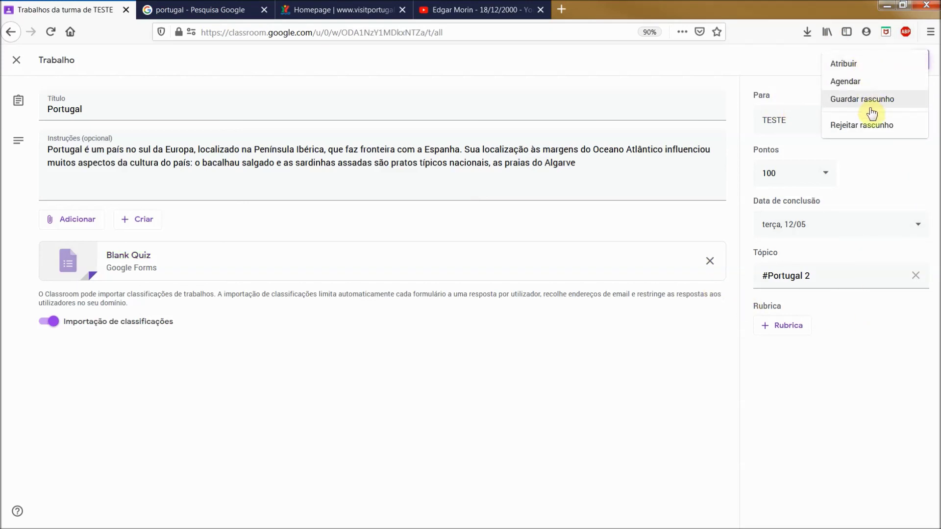
left_click(841, 64)
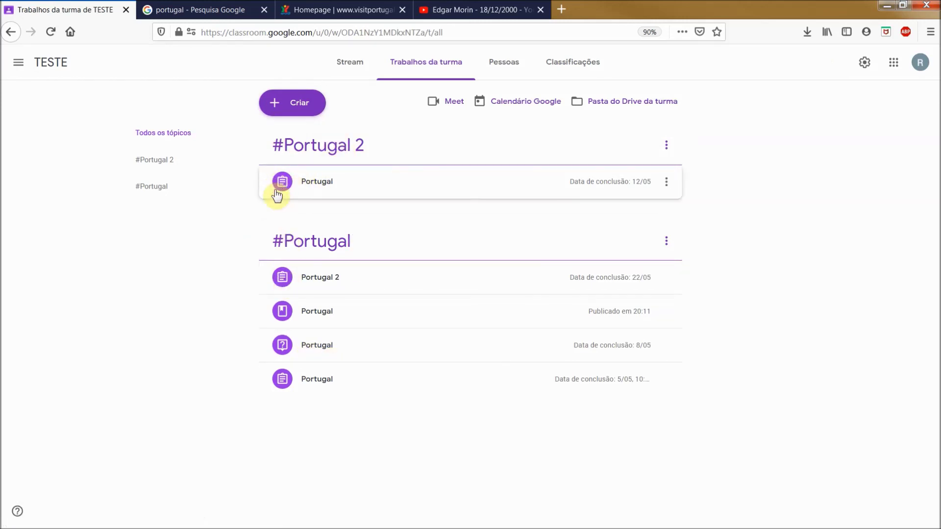
left_click(288, 111)
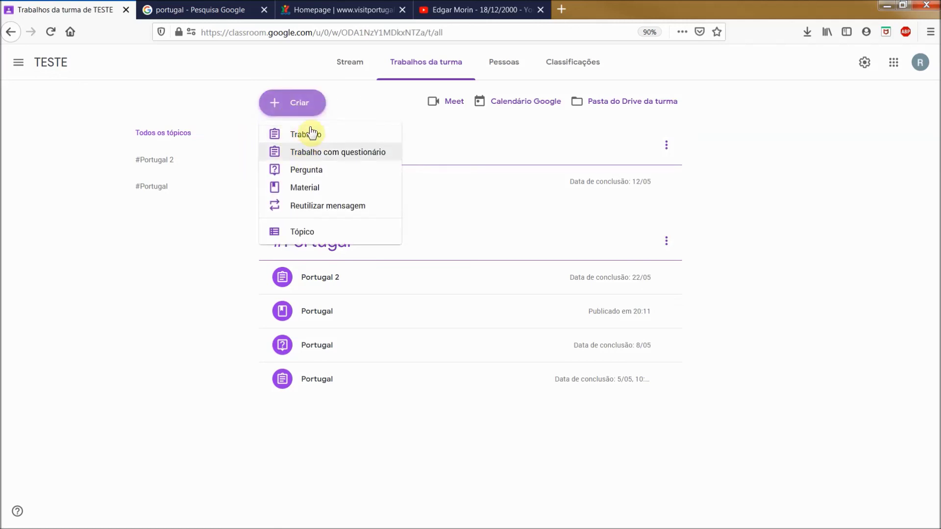
left_click(210, 182)
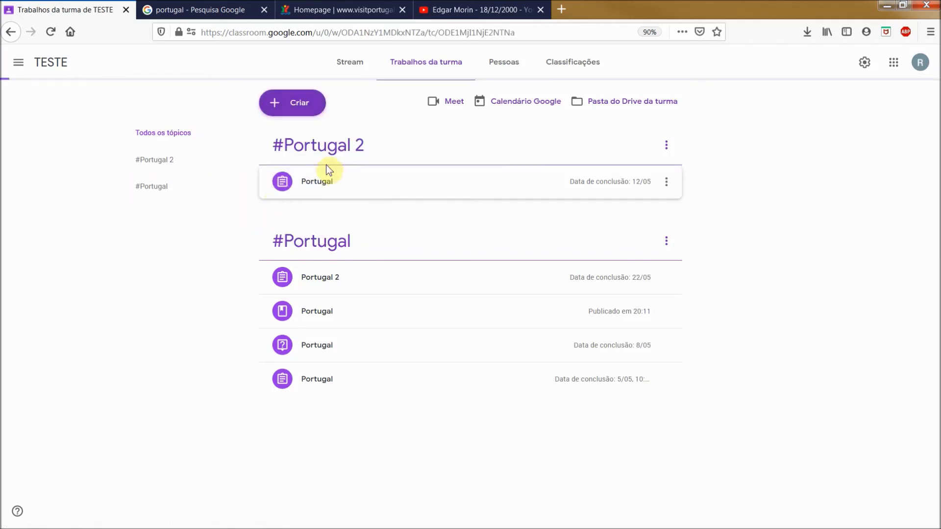
left_click(162, 137)
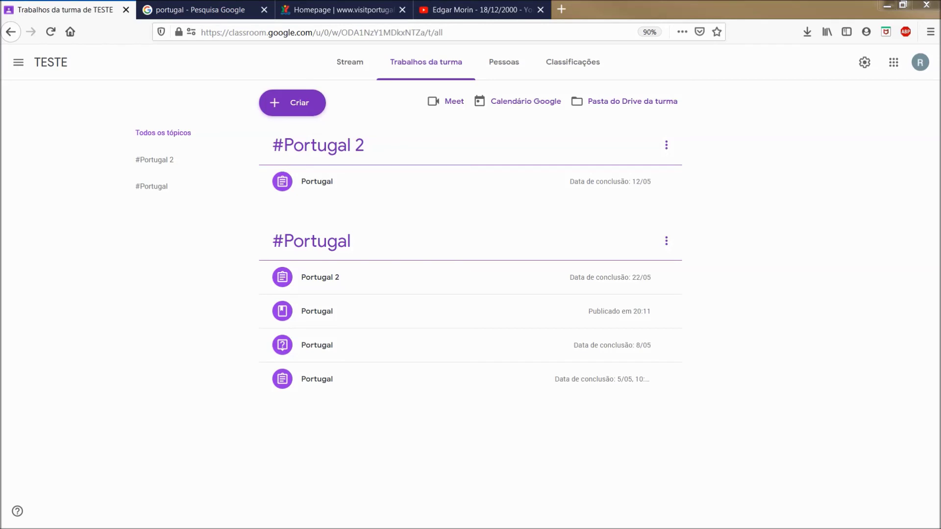
left_click(315, 104)
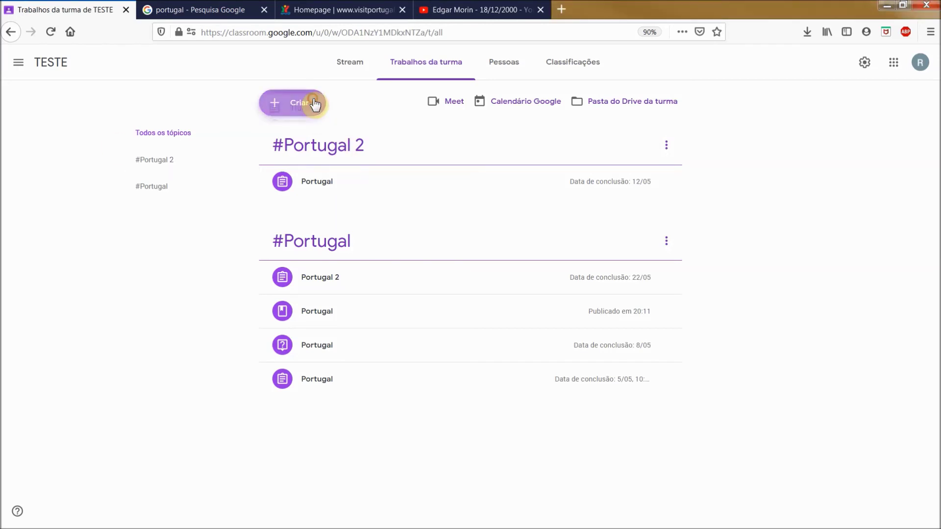
left_click(784, 191)
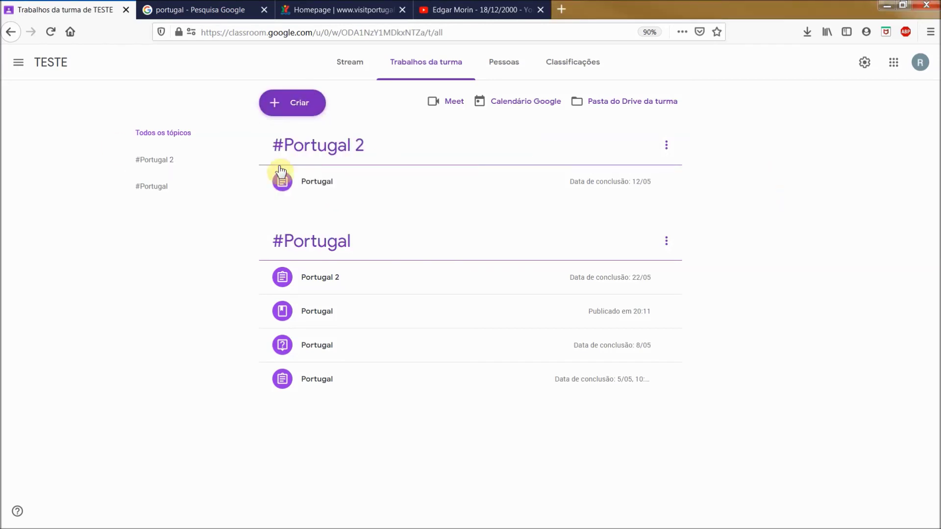
Examine the published Portugal assignment under #Portugal 2, including its details and available management options
left_click(343, 187)
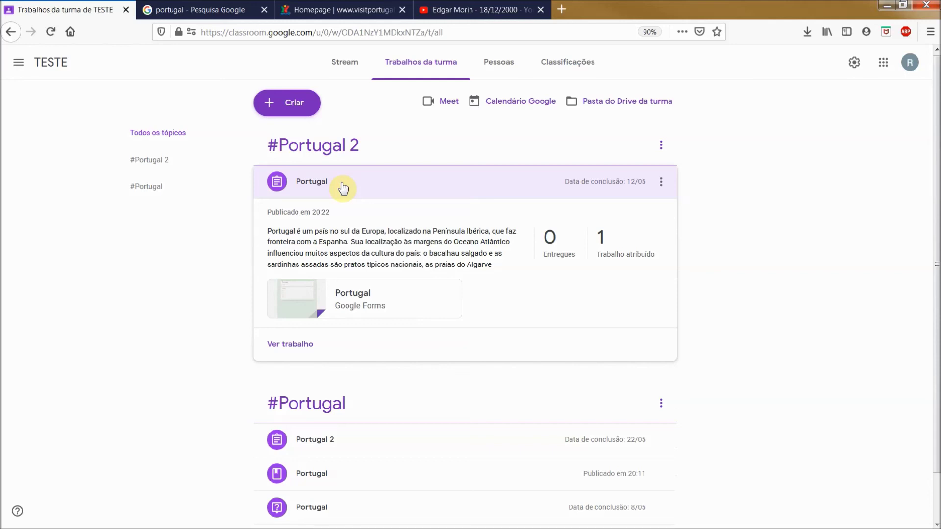
left_click(661, 183)
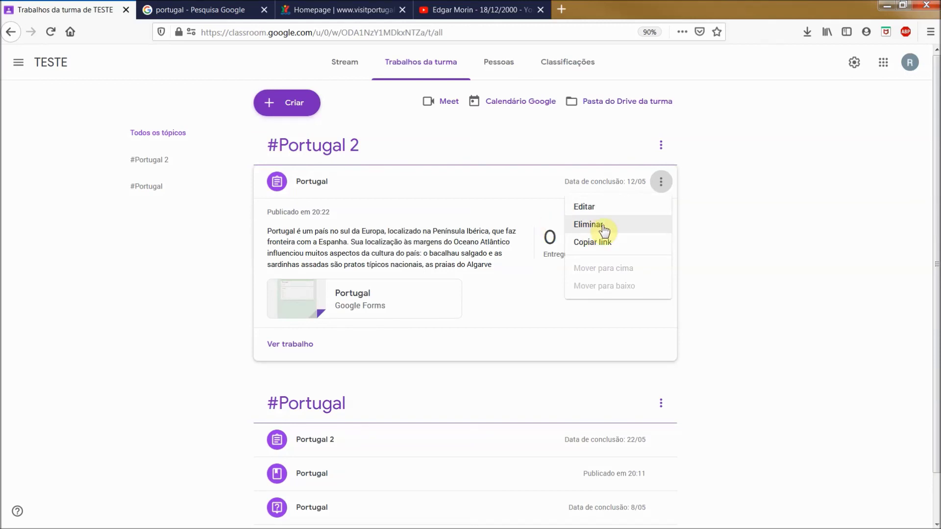
left_click(750, 230)
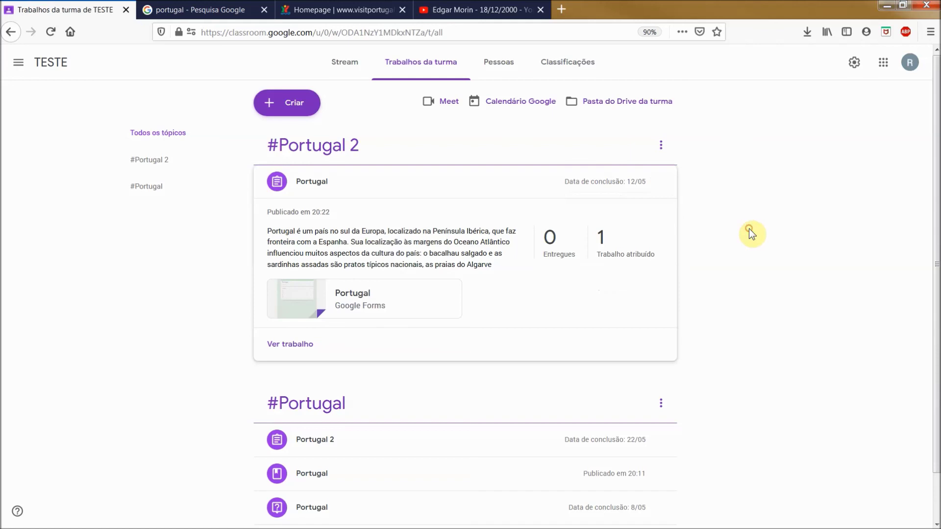
left_click(351, 192)
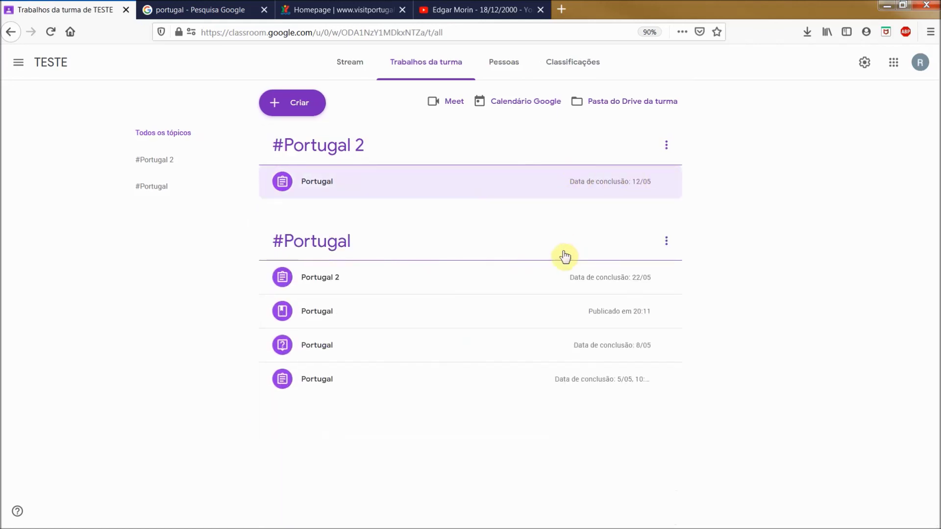
left_click(301, 109)
left_click(662, 167)
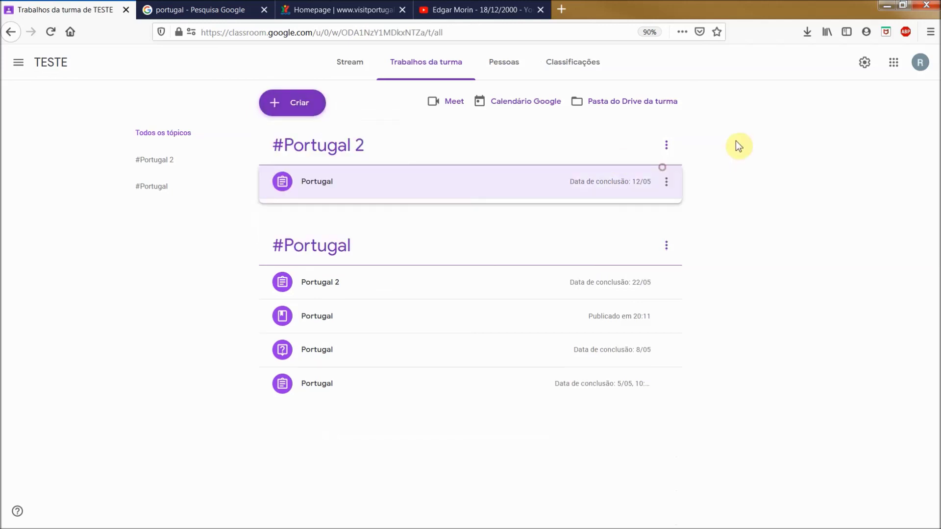
left_click(661, 184)
left_click(666, 182)
left_click(409, 175)
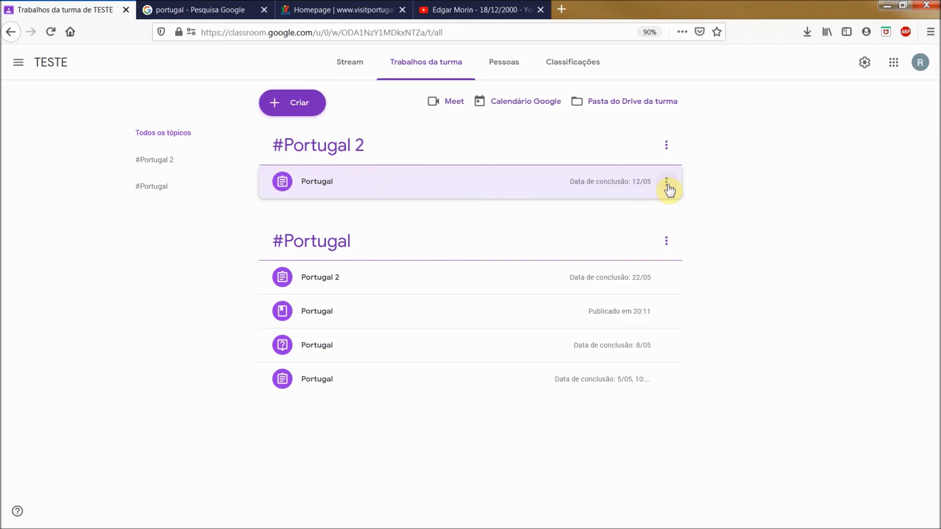
Reuse the newest Portugal assignment from the TESTE class with new copies of its attachments and save it as a draft
left_click(297, 108)
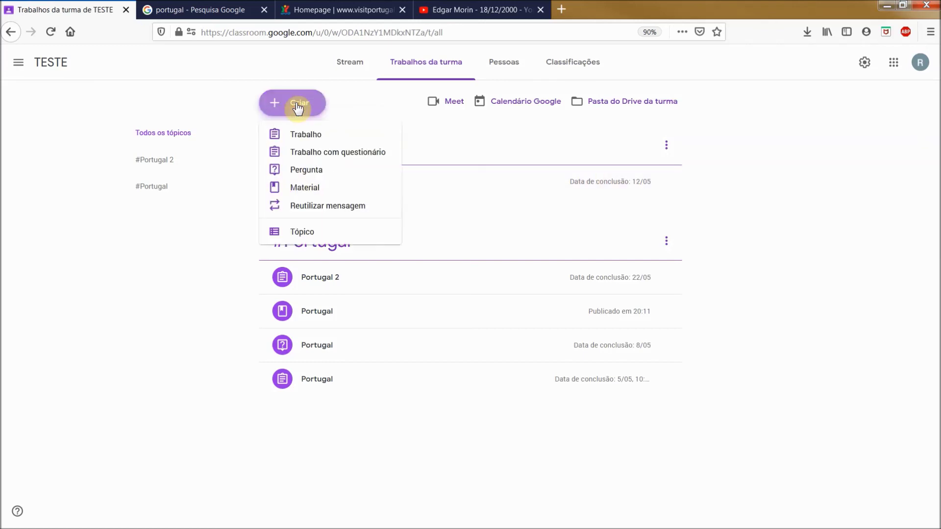
left_click(317, 209)
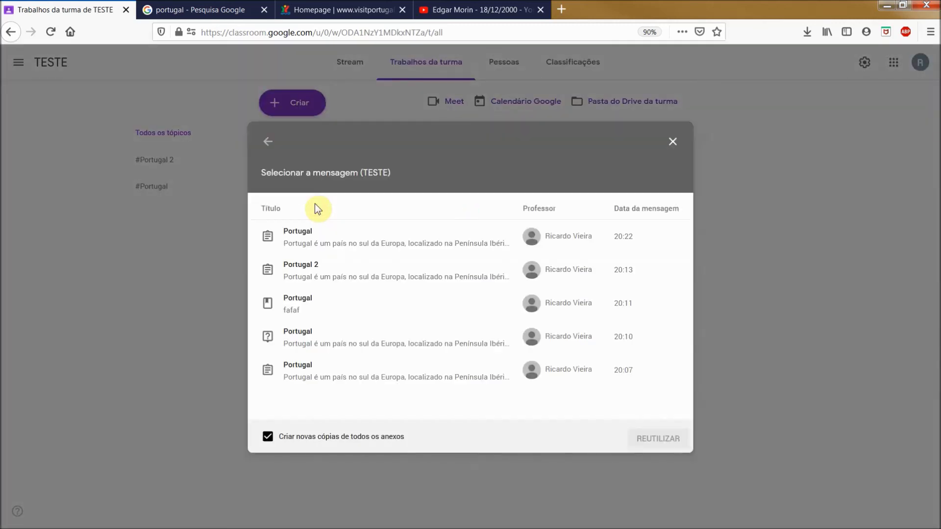
left_click(304, 238)
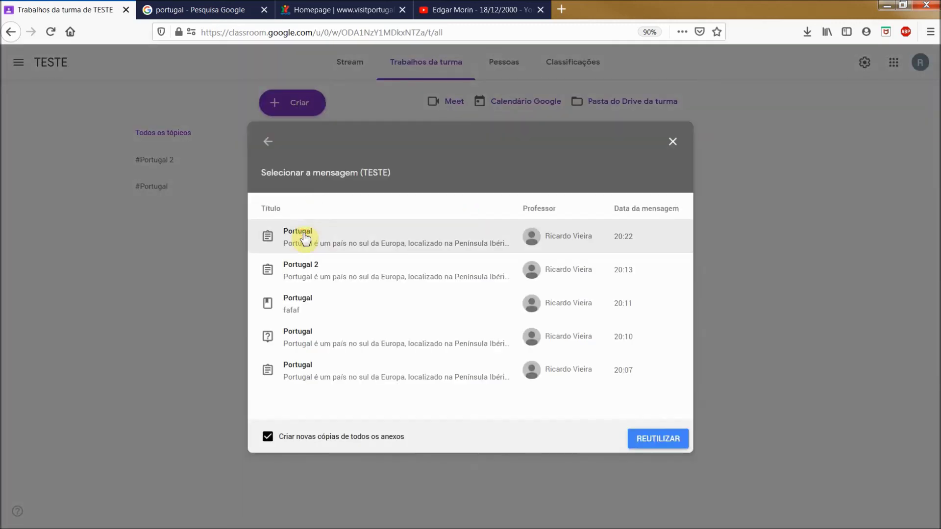
left_click(653, 442)
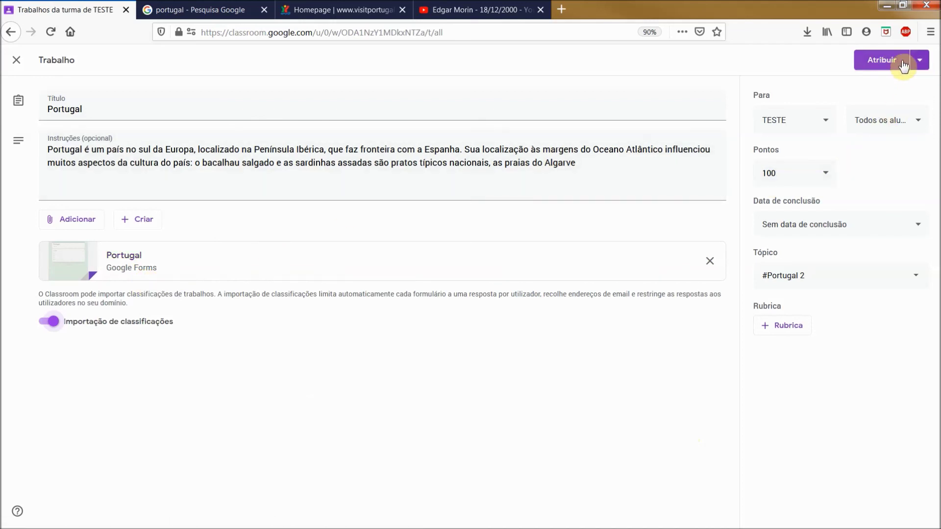
left_click(920, 65)
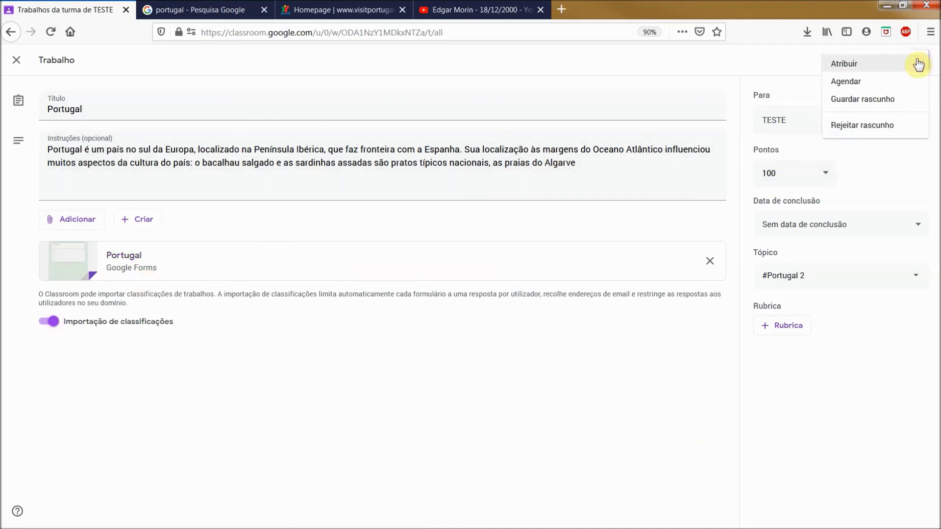
left_click(881, 104)
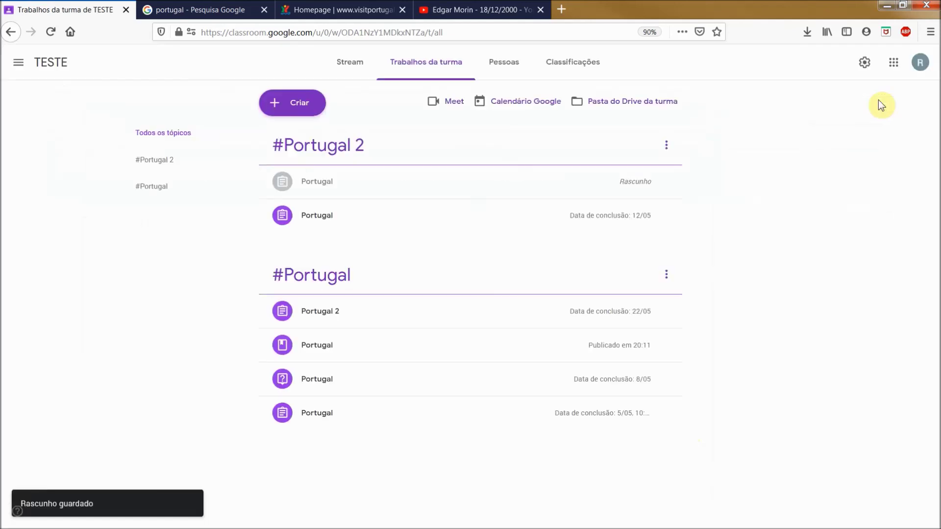
Delete the published Portugal assignment due 12/05 under #Portugal 2
left_click(667, 216)
left_click(604, 260)
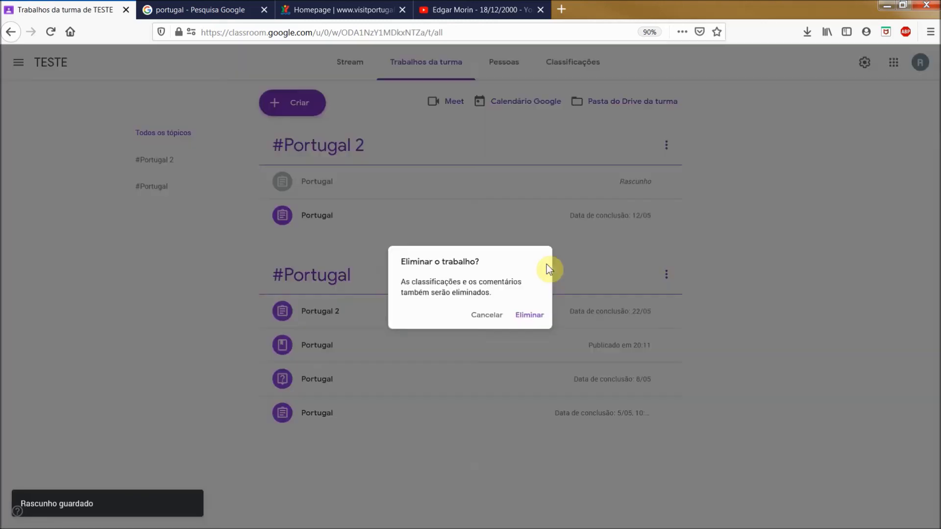
left_click(529, 315)
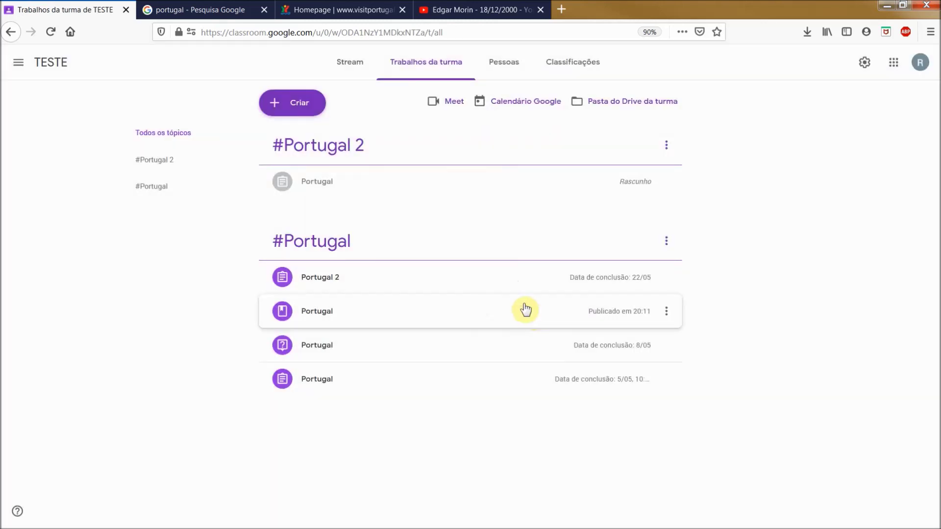
Review the available post types, and examine the Portugal 2 assignment's details and editing options without changing anything
left_click(294, 103)
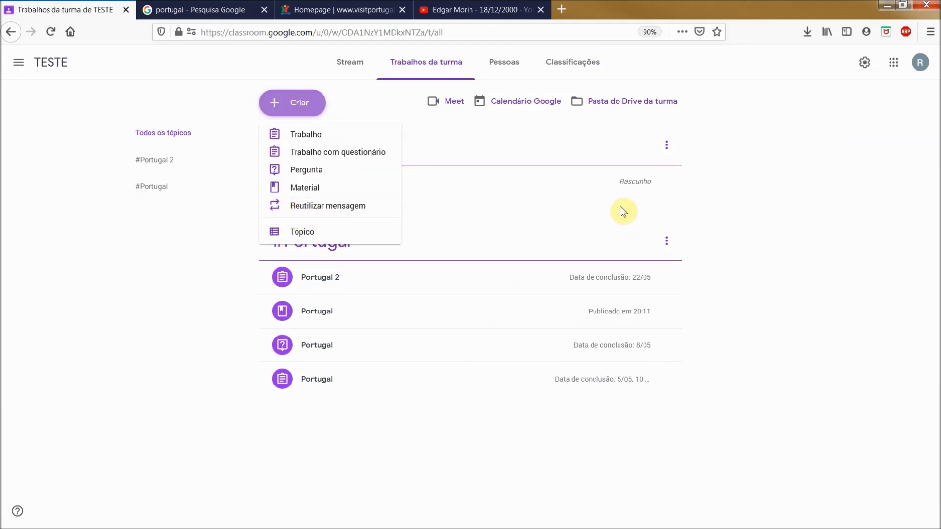
left_click(711, 185)
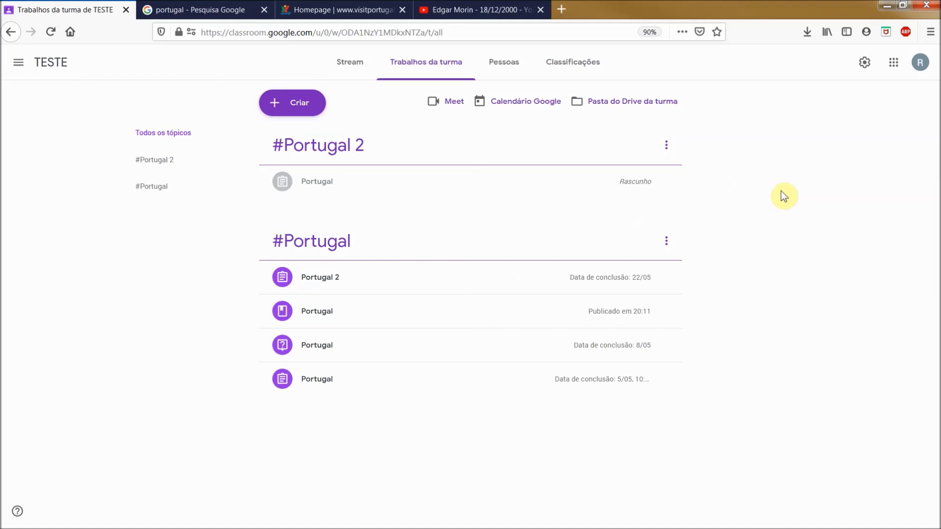
left_click(469, 292)
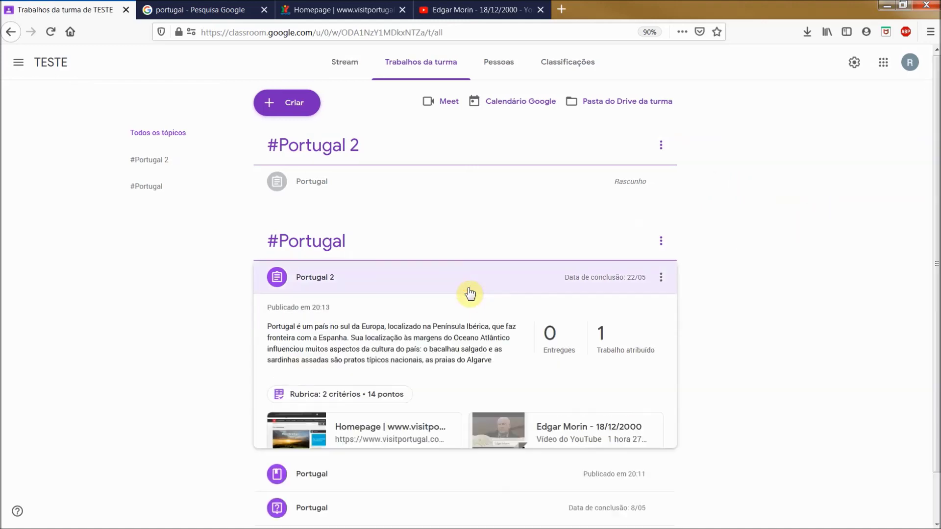
left_click(660, 278)
left_click(592, 305)
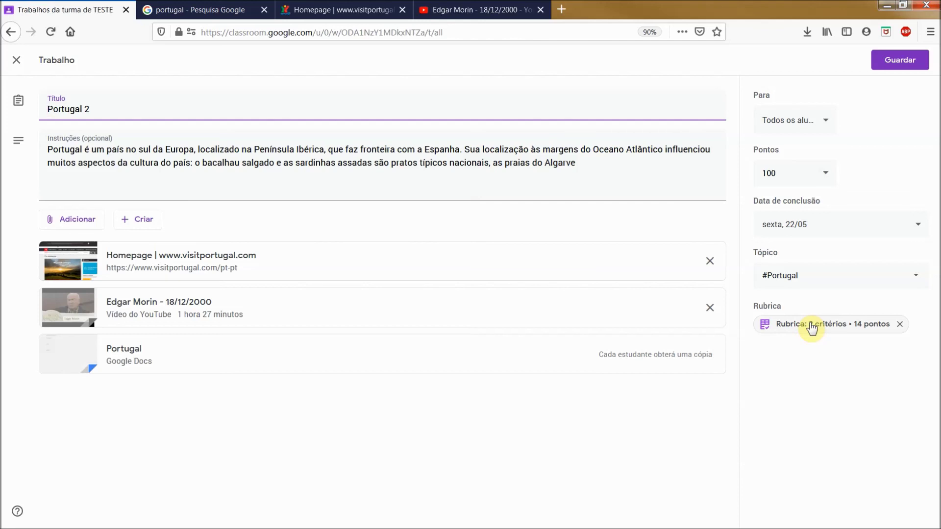
left_click(16, 60)
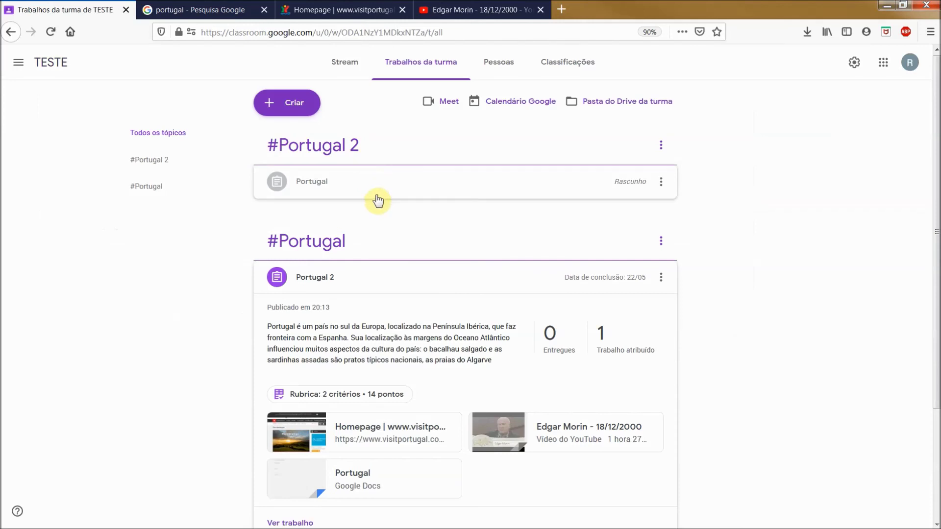
Expand the draft Portugal assignment under #Portugal 2, preview its attached Google Forms quiz and return to the classwork page
left_click(361, 187)
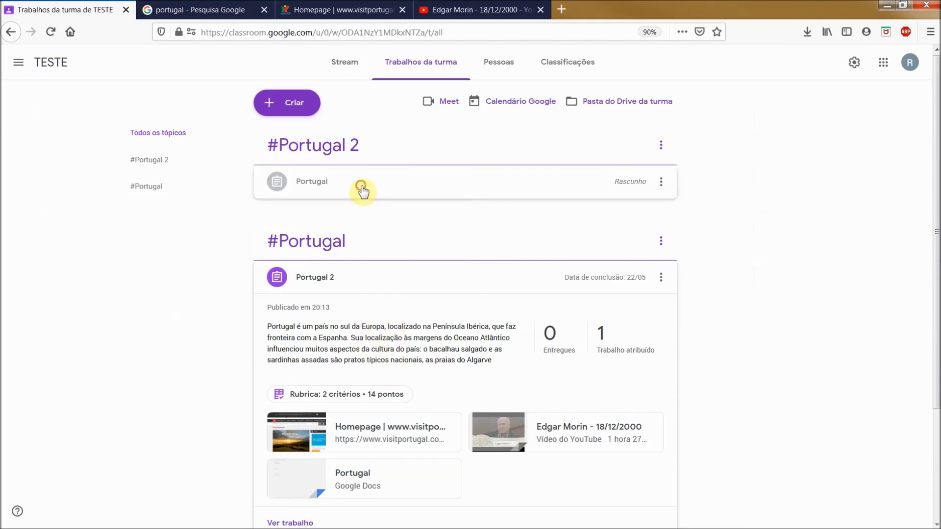
left_click(364, 291)
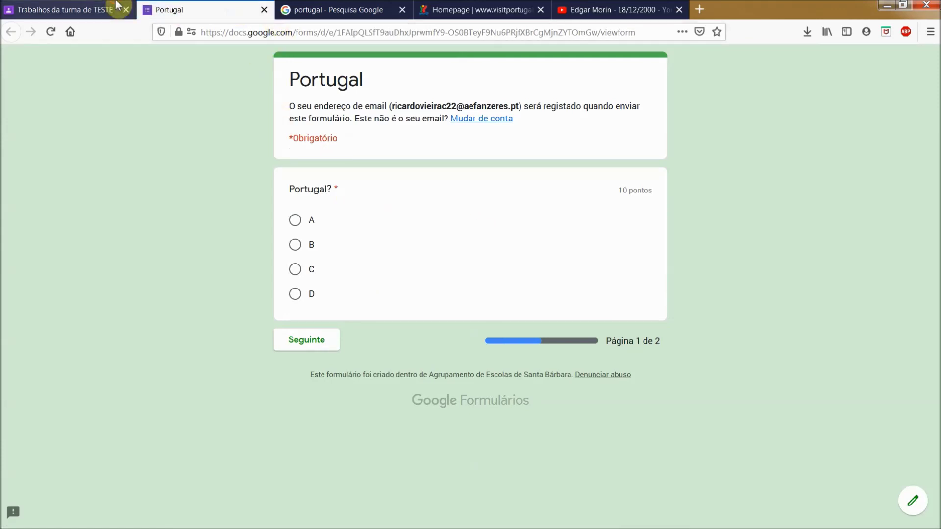
left_click(117, 7)
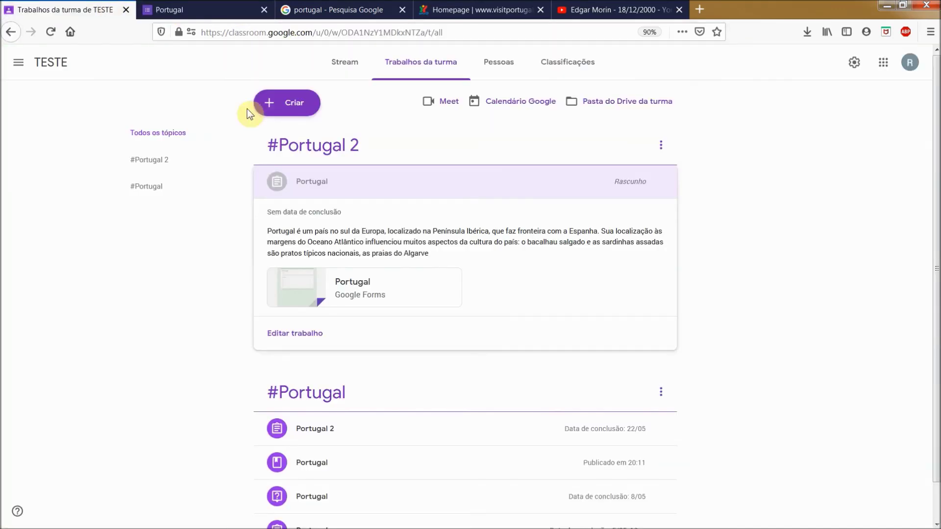
Open the draft Portugal assignment for editing, check its attached form, and go back to the form preview, closing the duplicate copy
left_click(295, 335)
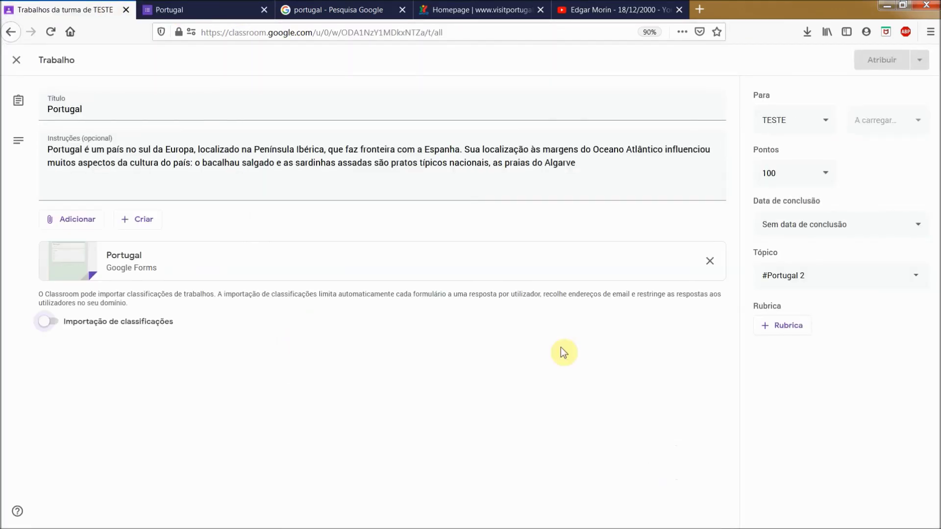
left_click(198, 268)
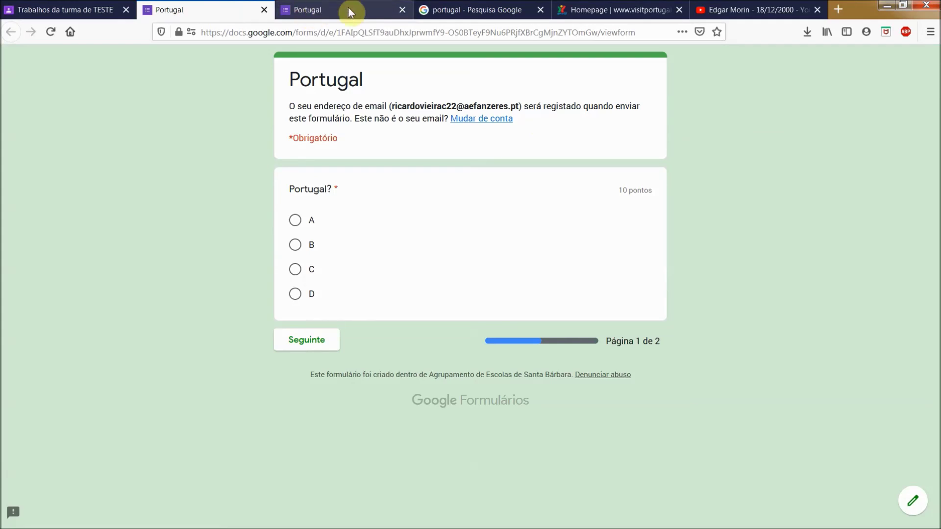
left_click(401, 9)
left_click(98, 10)
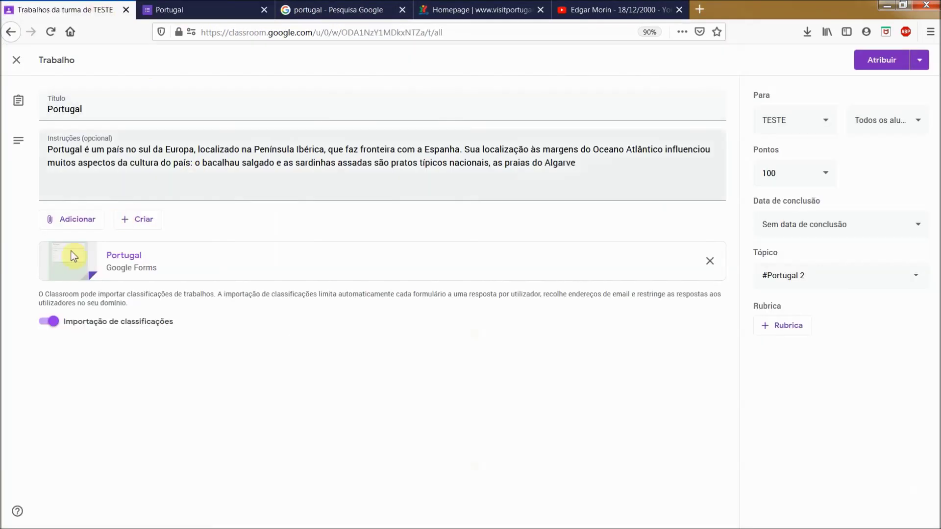
left_click(172, 11)
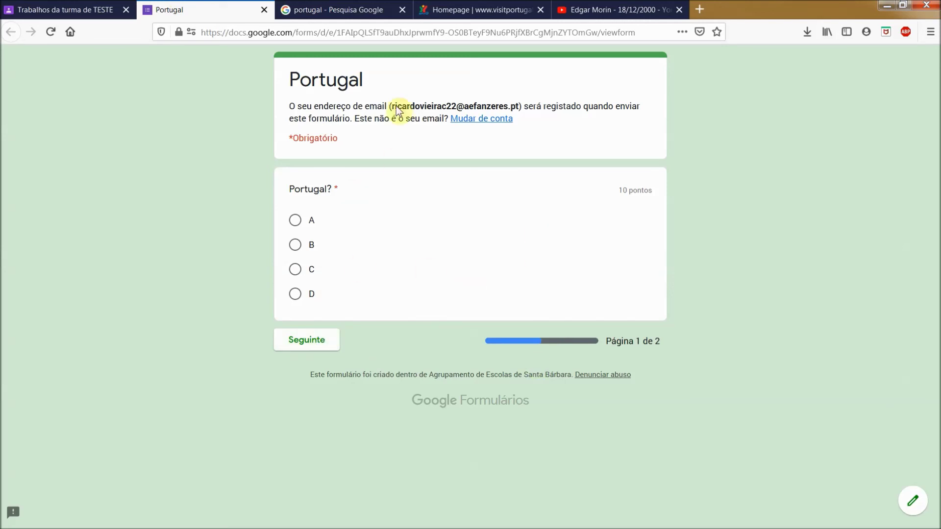
Open the Portugal quiz form in edit mode and review the questions in both sections
left_click(904, 507)
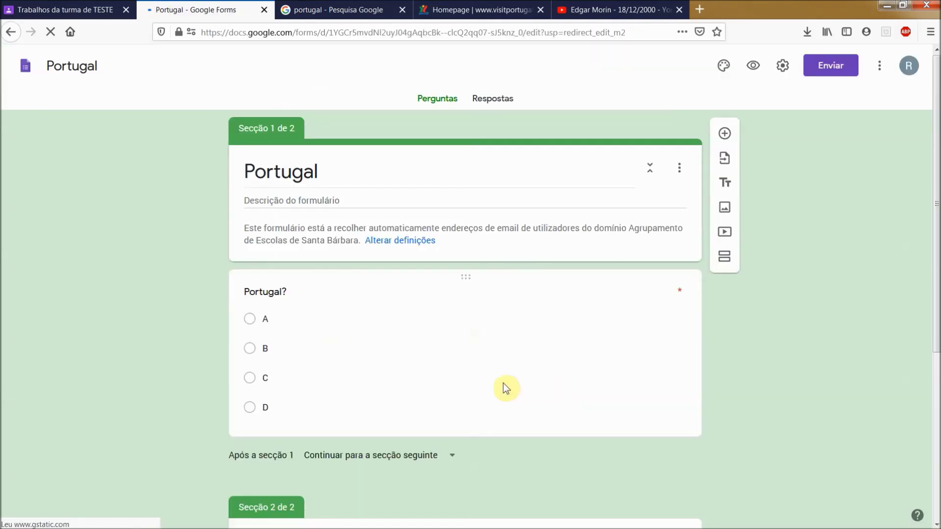
scroll(401, 332, "down", 5)
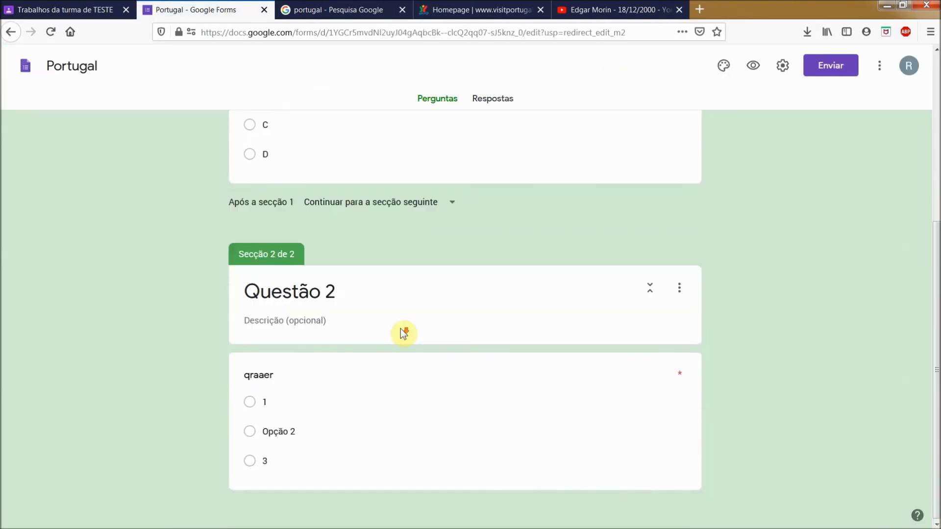
scroll(403, 333, "up", 5)
scroll(402, 334, "up", 3)
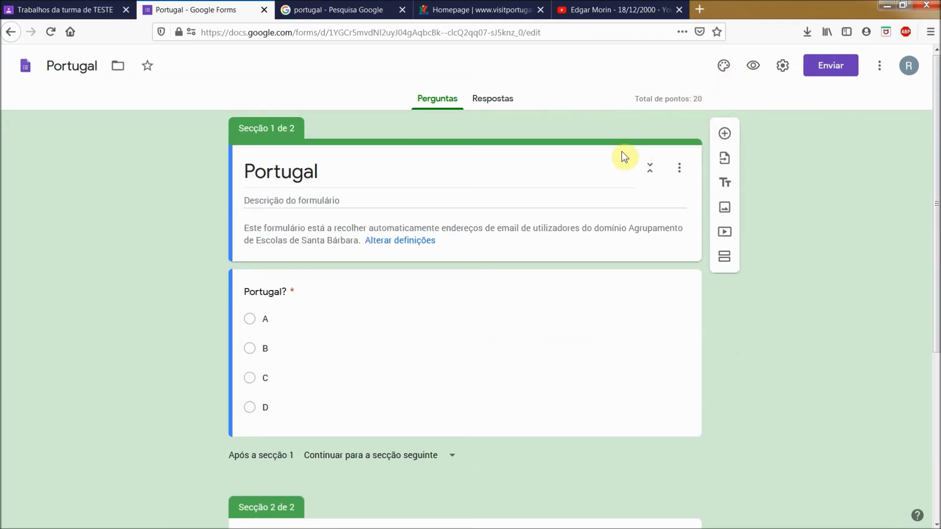
Review the quiz form's general settings, save them as they are, and inspect the answer options of the "Portugal?" question
left_click(787, 64)
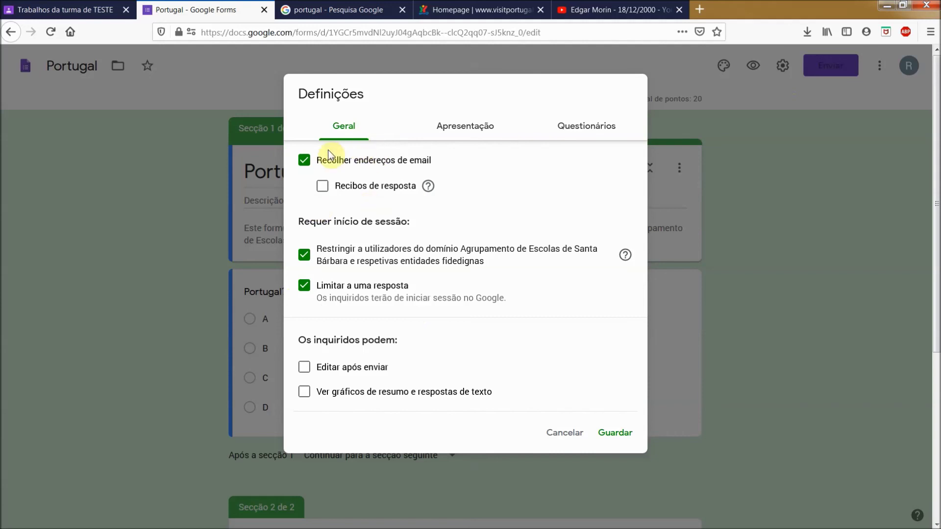
left_click(605, 440)
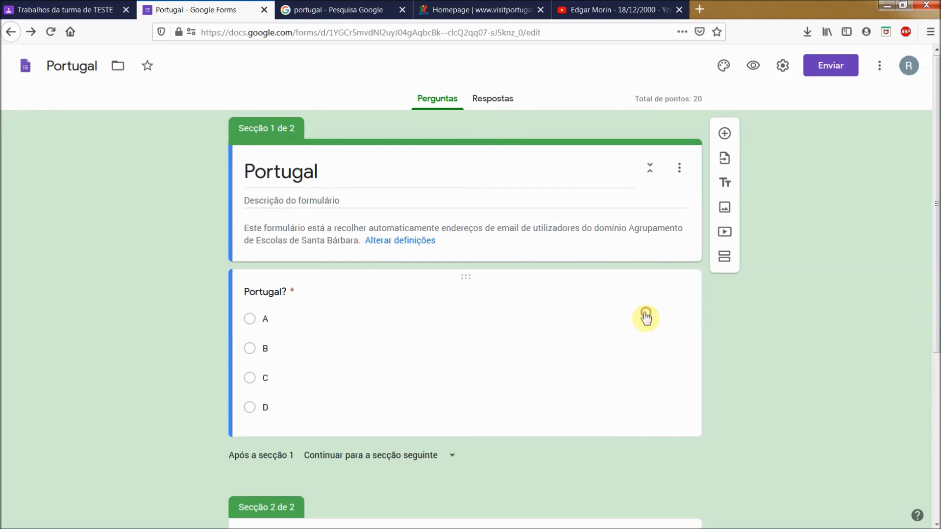
left_click(646, 317)
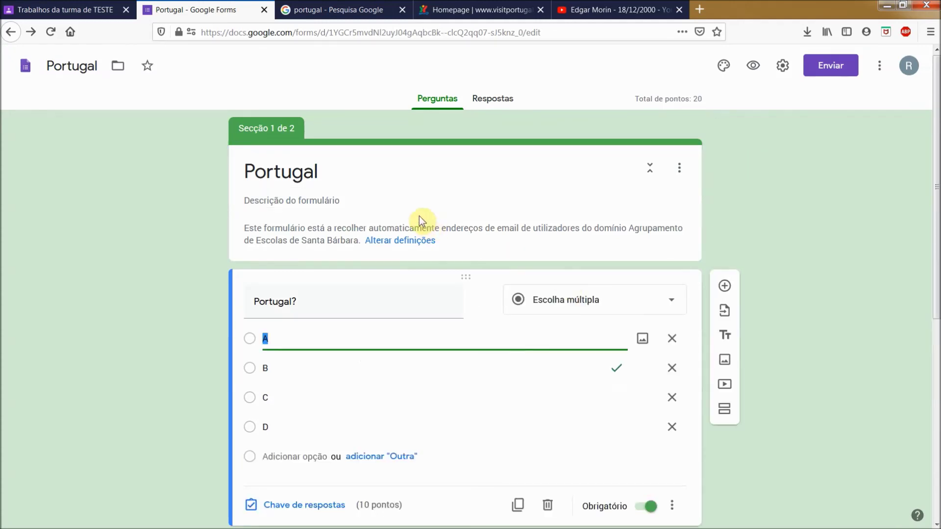
left_click(365, 206)
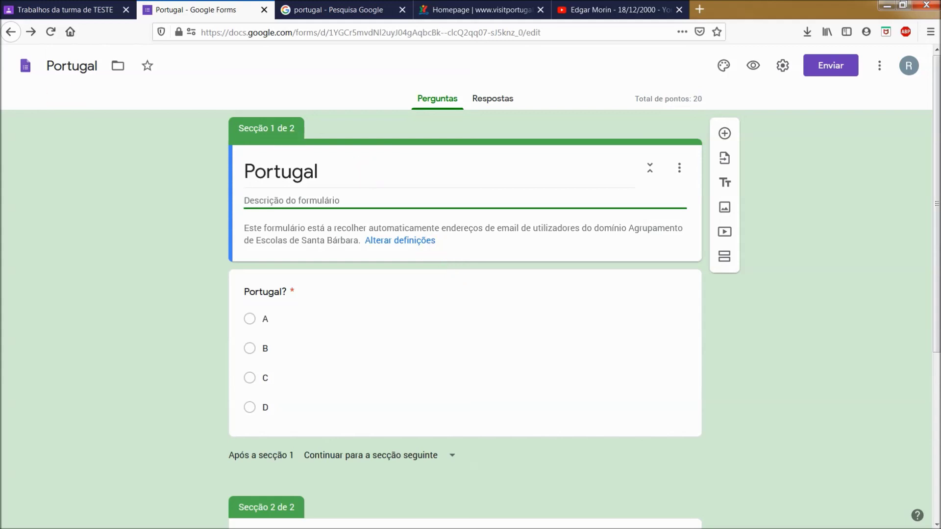
key("alt+Tab")
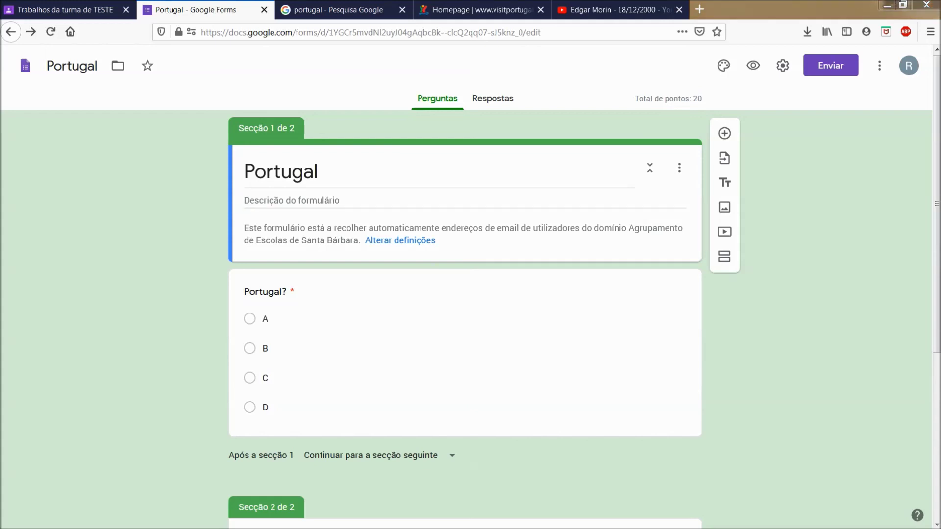